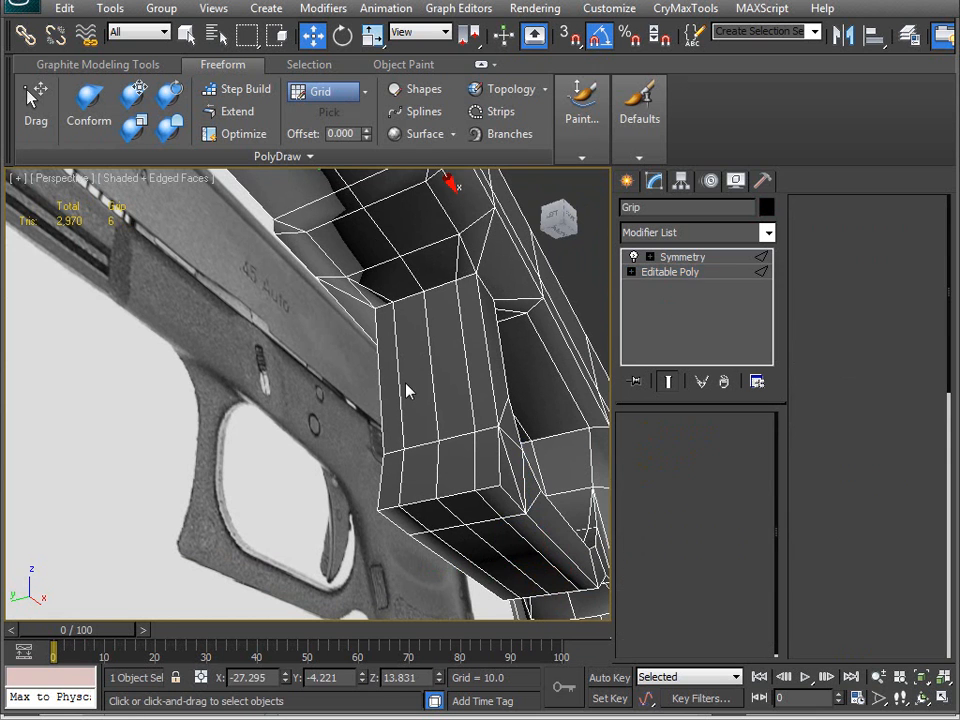
Select the lengthwise edges running along the trigger guard's front post, underside and the transition into the grip.
ctrl+click(473, 458)
alt+middle_drag(471, 456, 295, 343)
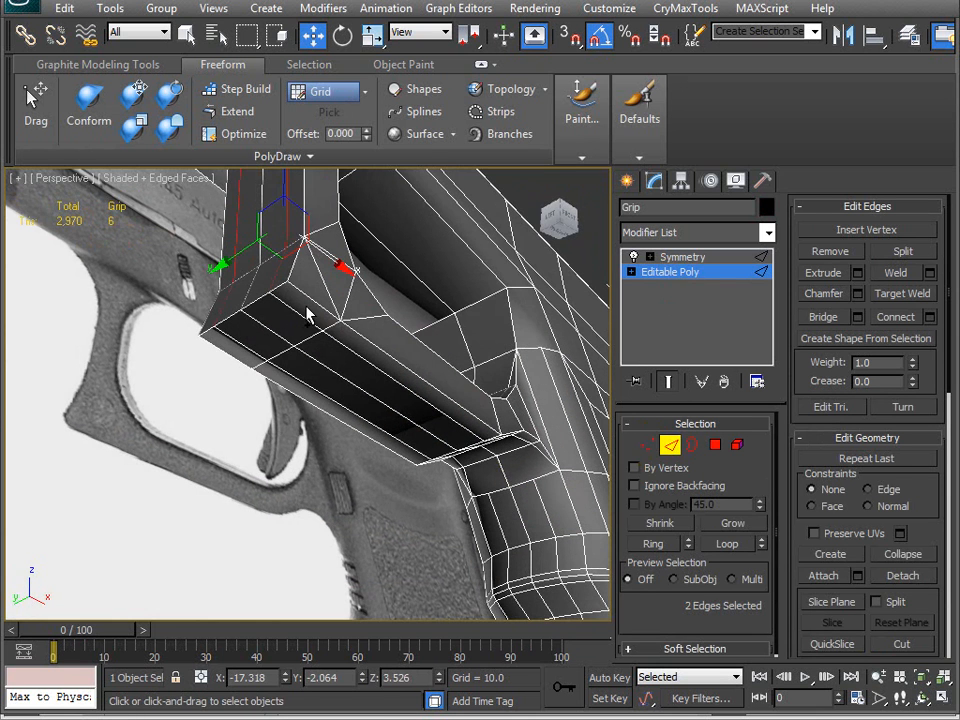
ctrl+click(302, 322)
ctrl+click(422, 398)
alt+middle_drag(422, 398, 150, 390)
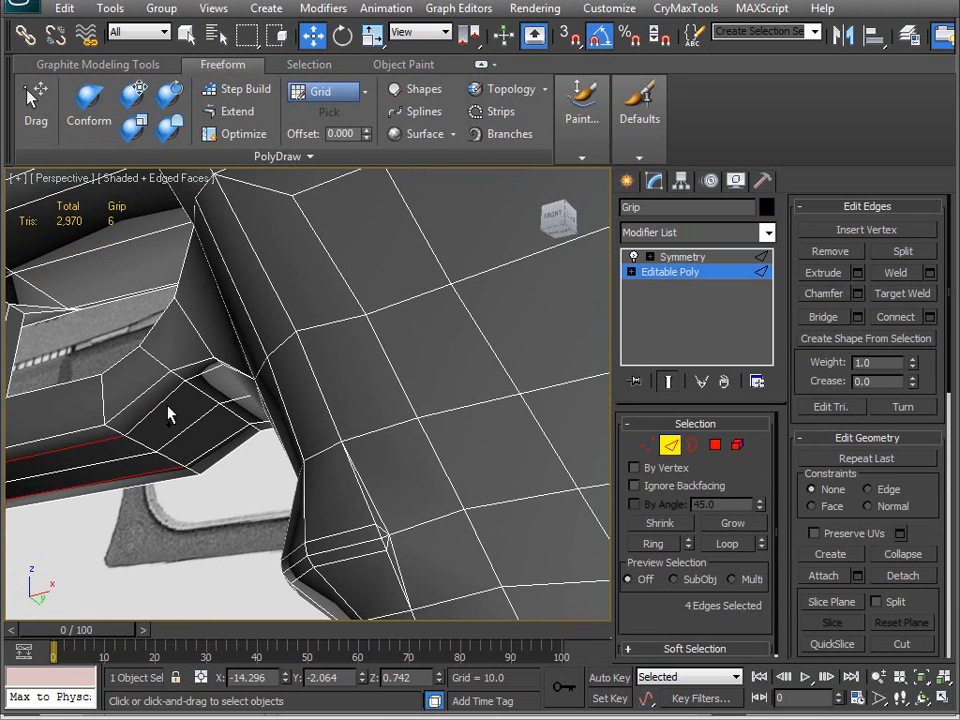
ctrl+click(180, 392)
ctrl+click(208, 375)
alt+middle_drag(208, 375, 364, 526)
ctrl+click(366, 396)
alt+middle_drag(341, 320, 354, 508)
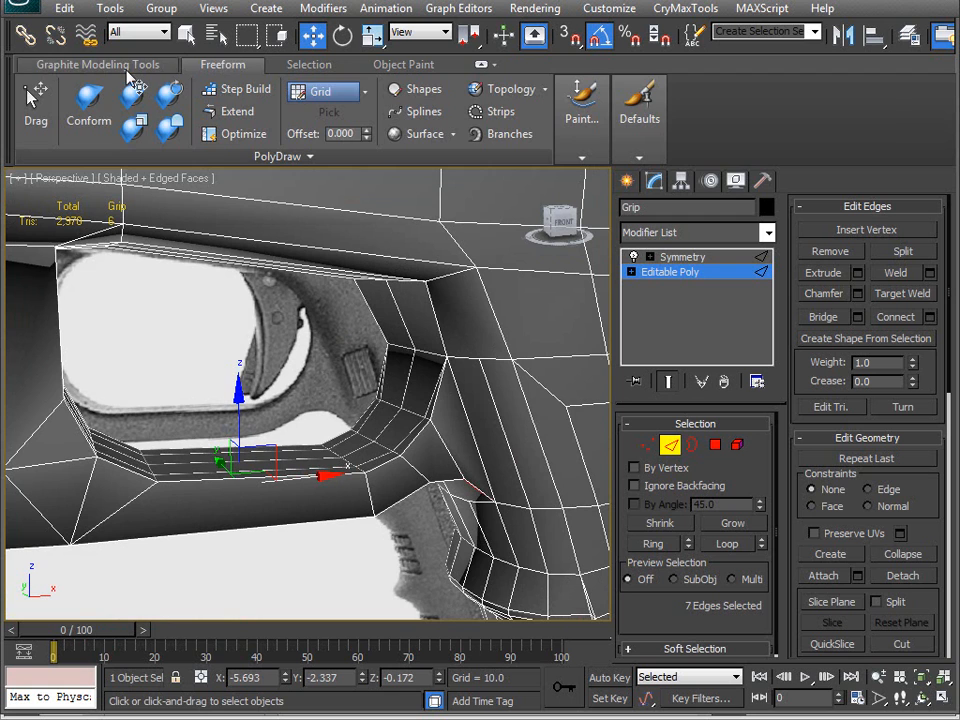
Turn on loop mode and remove the extra lengthwise edge loop running around the trigger guard.
click(132, 66)
click(307, 134)
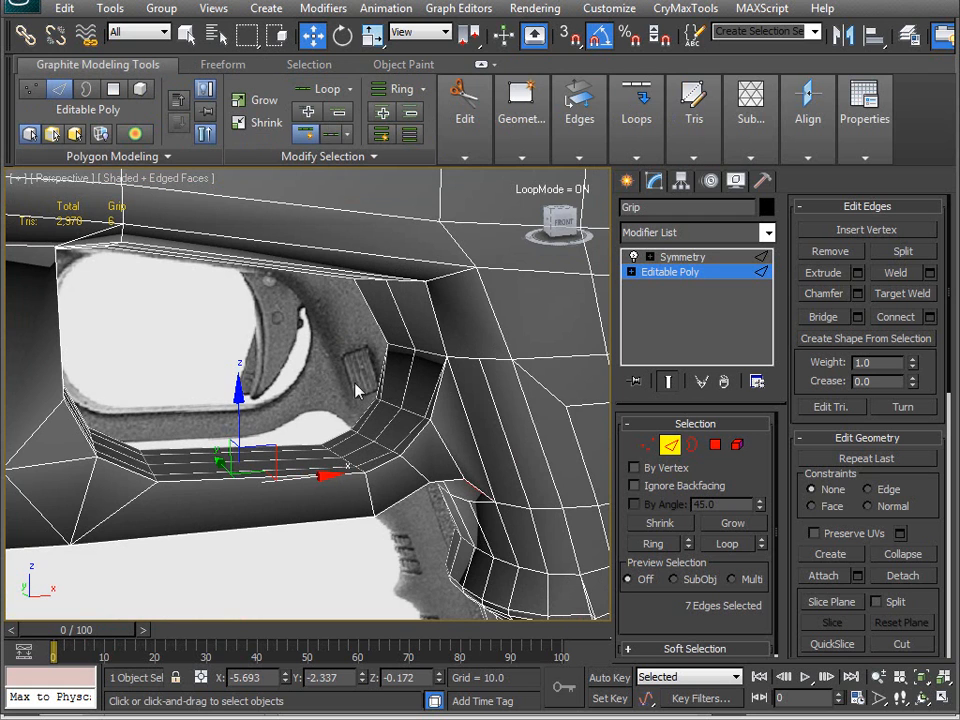
click(399, 439)
alt+middle_drag(399, 439, 427, 505)
click(313, 357)
scroll(300, 340, down, 3)
scroll(335, 388, up, 5)
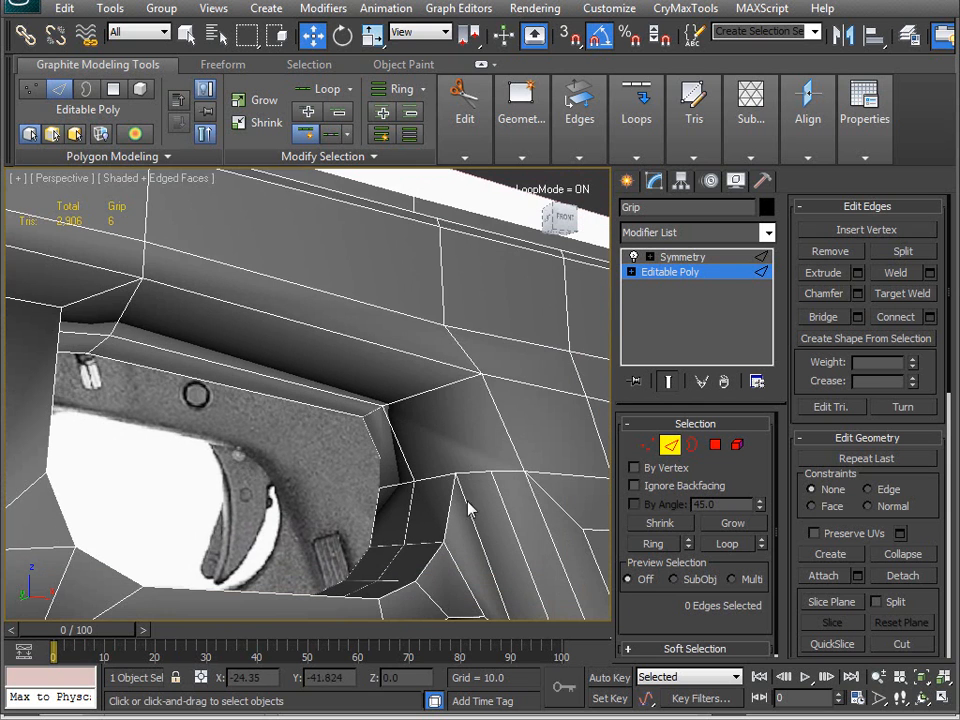
Connect the two short edges at the ends of the recess above the trigger opening with a new edge.
click(426, 392)
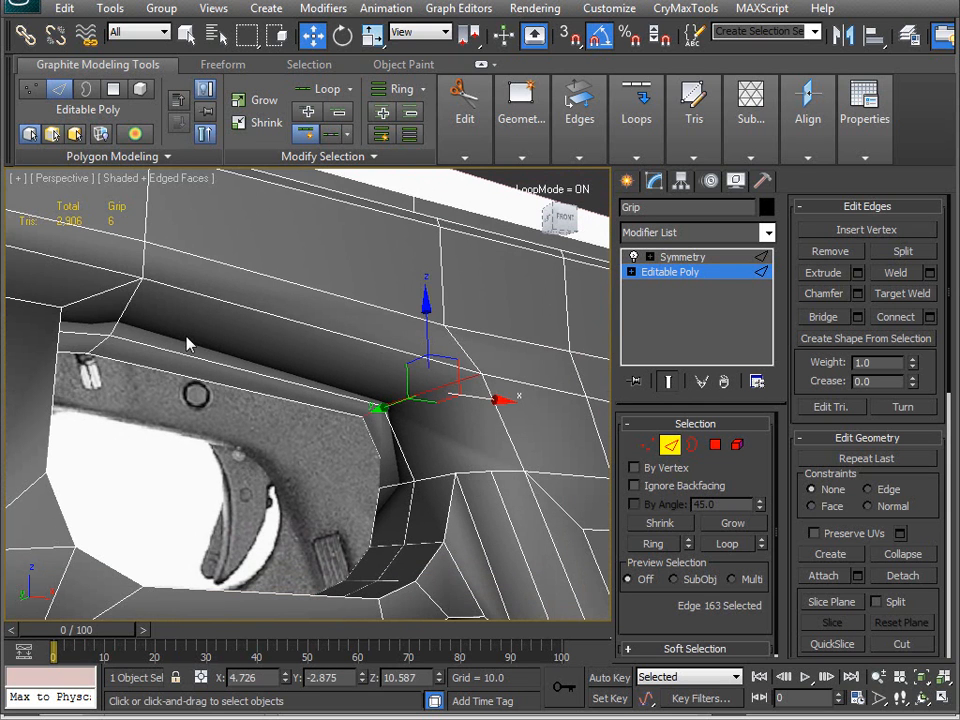
ctrl+click(125, 312)
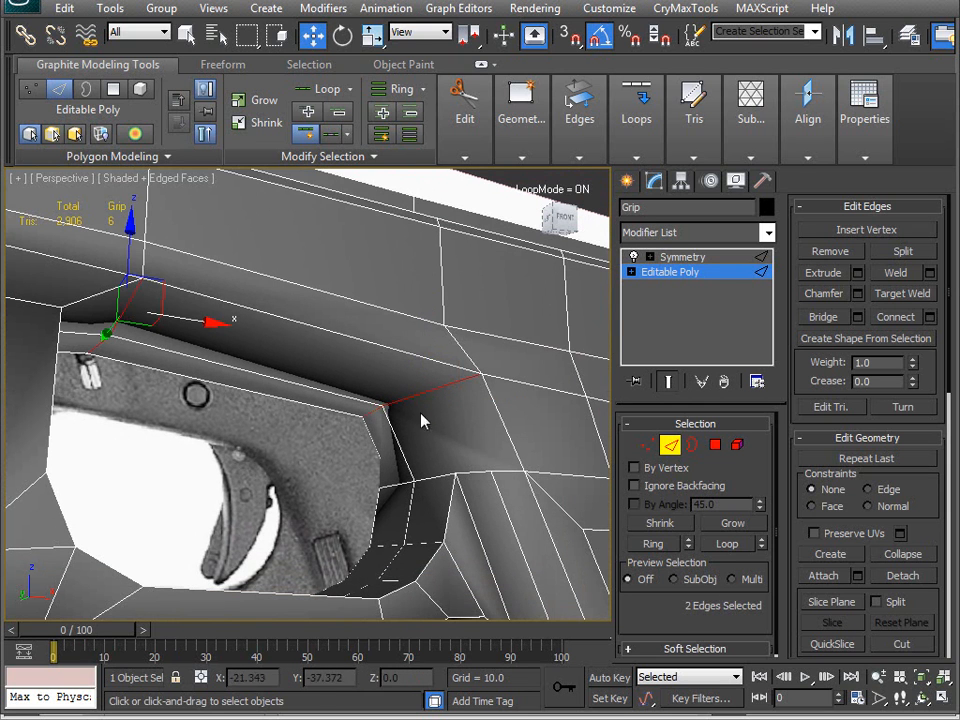
click(907, 318)
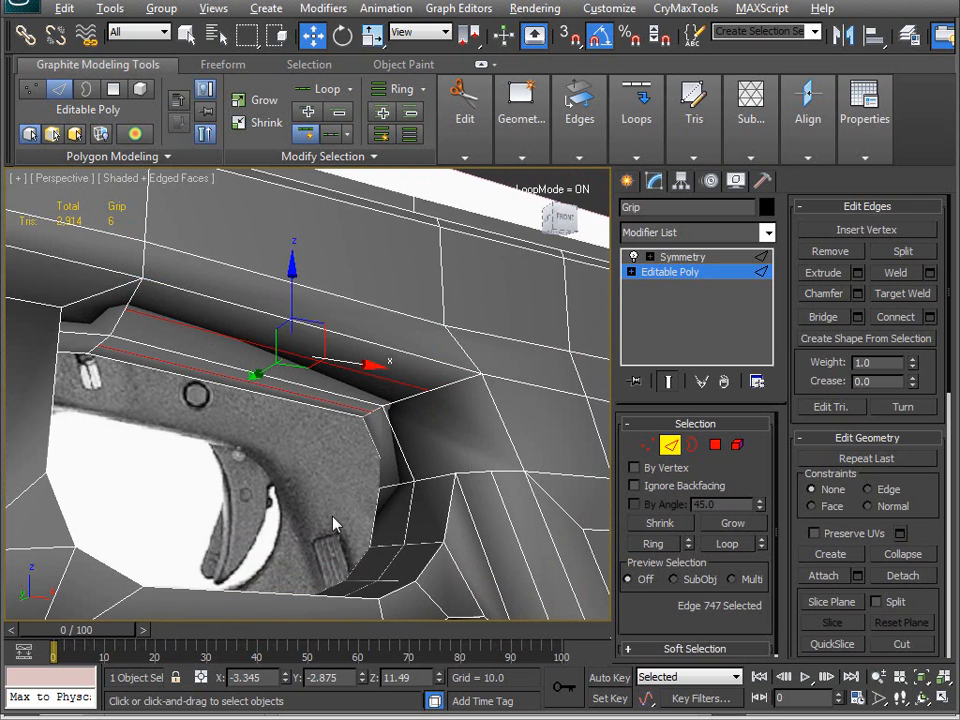
alt+middle_drag(345, 519, 330, 510)
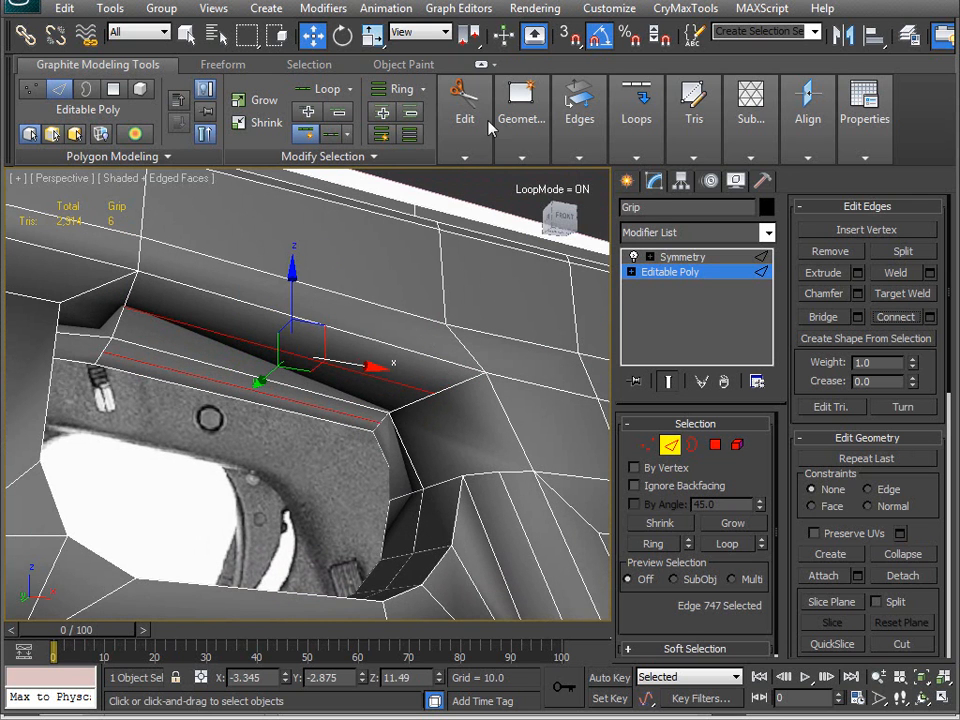
Use the Optimize tool to tie the end of the new edge above the trigger opening into the neighbouring vertices.
click(222, 64)
click(237, 133)
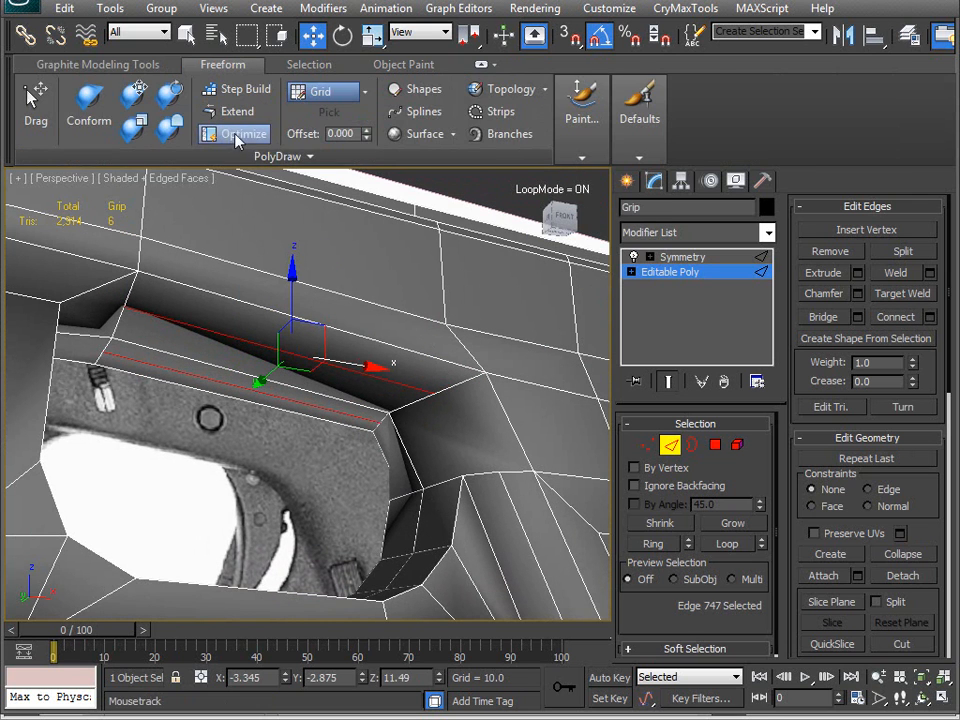
click(437, 393)
alt+middle_drag(437, 393, 452, 376)
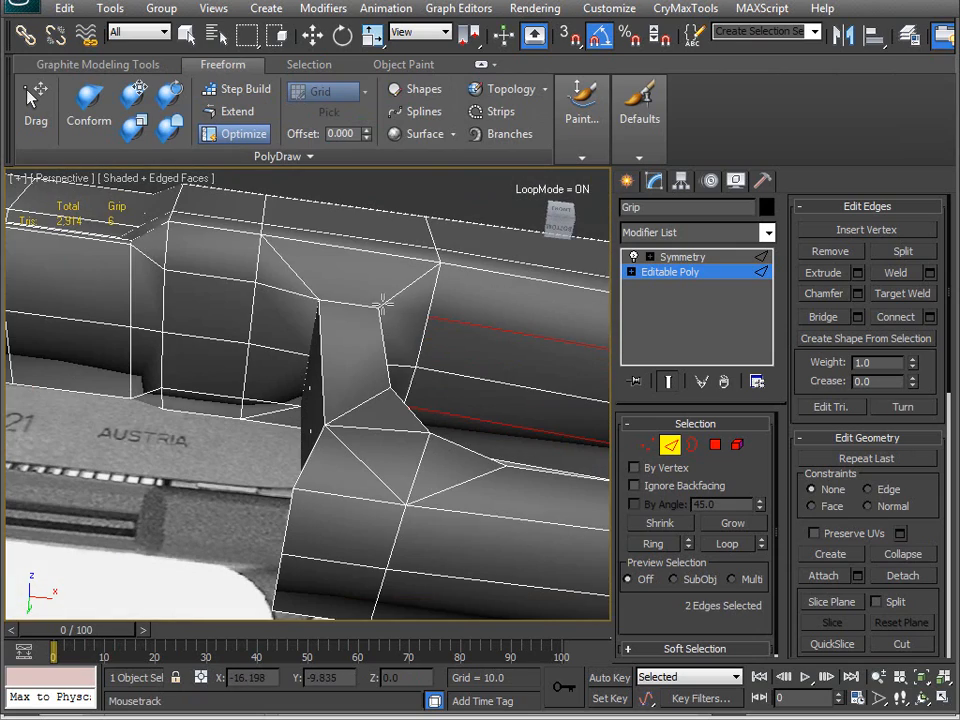
alt+middle_drag(437, 316, 415, 388)
key(BackSpace)
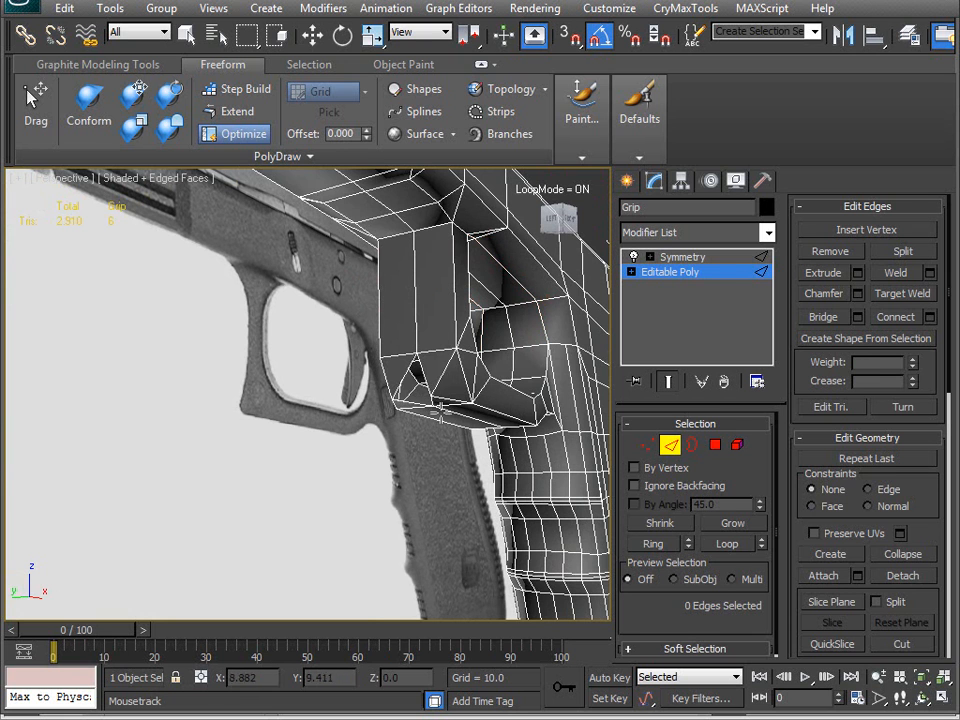
key(ctrl+z)
key(w)
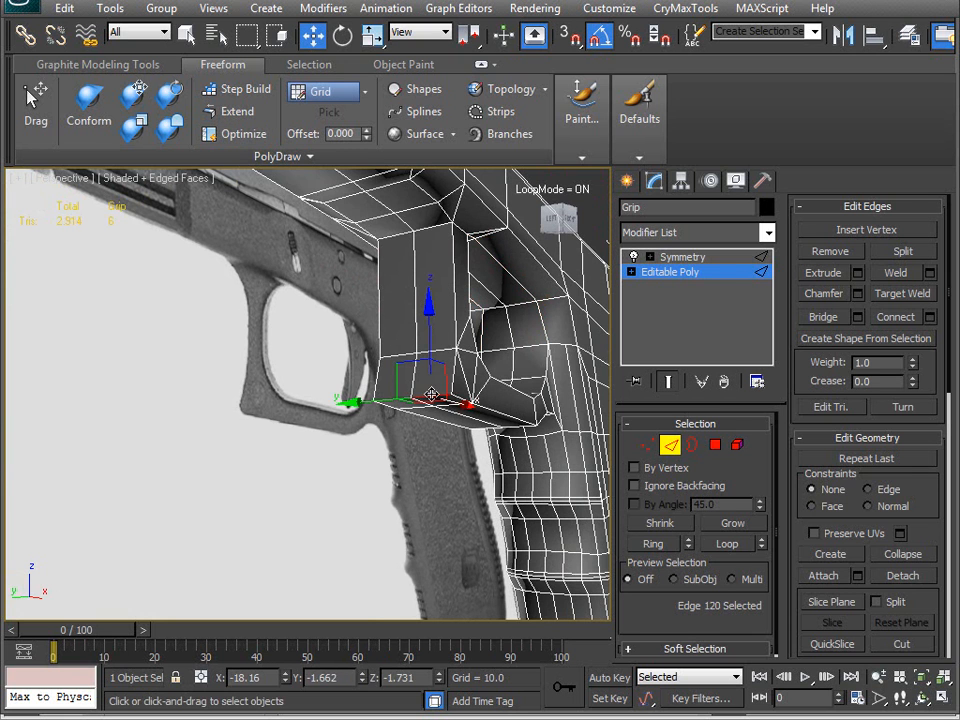
Chamfer the trigger guard's lower front edge by 1.28 with 3 segments.
alt+middle_drag(520, 499, 408, 470)
mouse_move(408, 470)
middle_down()
mouse_move(399, 491)
mouse_move(281, 356)
mouse_move(416, 429)
mouse_move(394, 454)
middle_up()
scroll(398, 489, up, 3)
scroll(345, 436, up, 3)
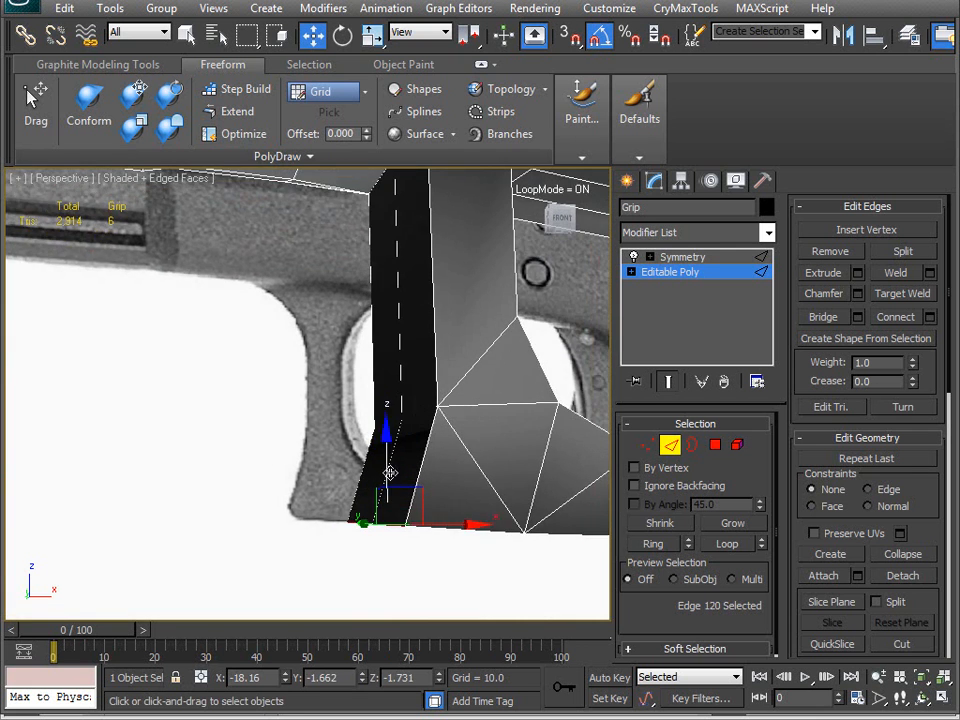
middle_drag(250, 562, 233, 481)
middle_drag(449, 382, 424, 433)
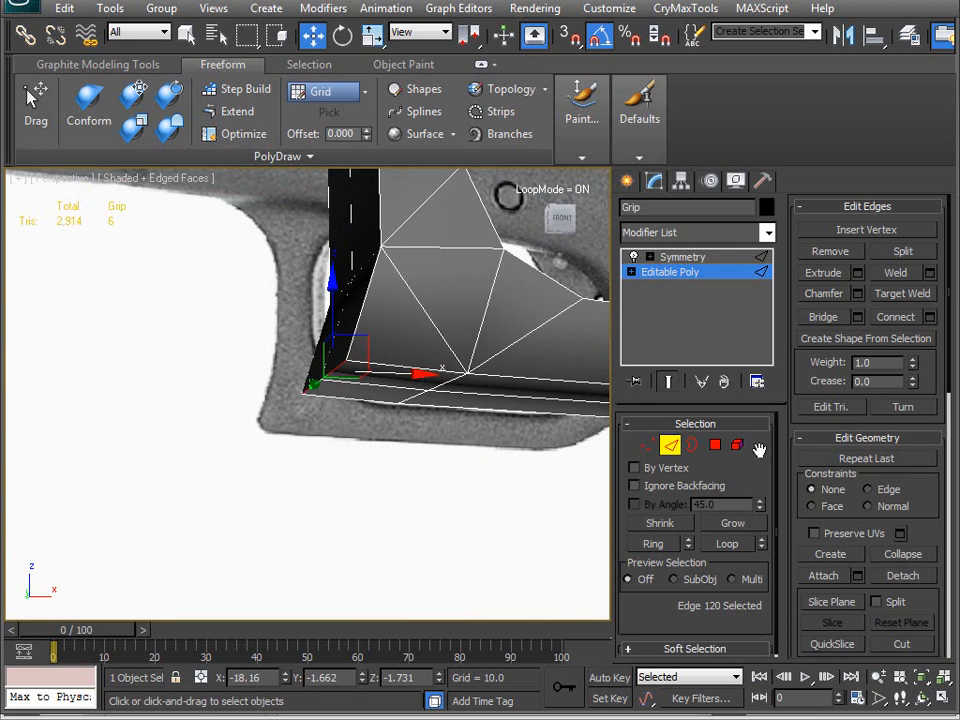
click(857, 293)
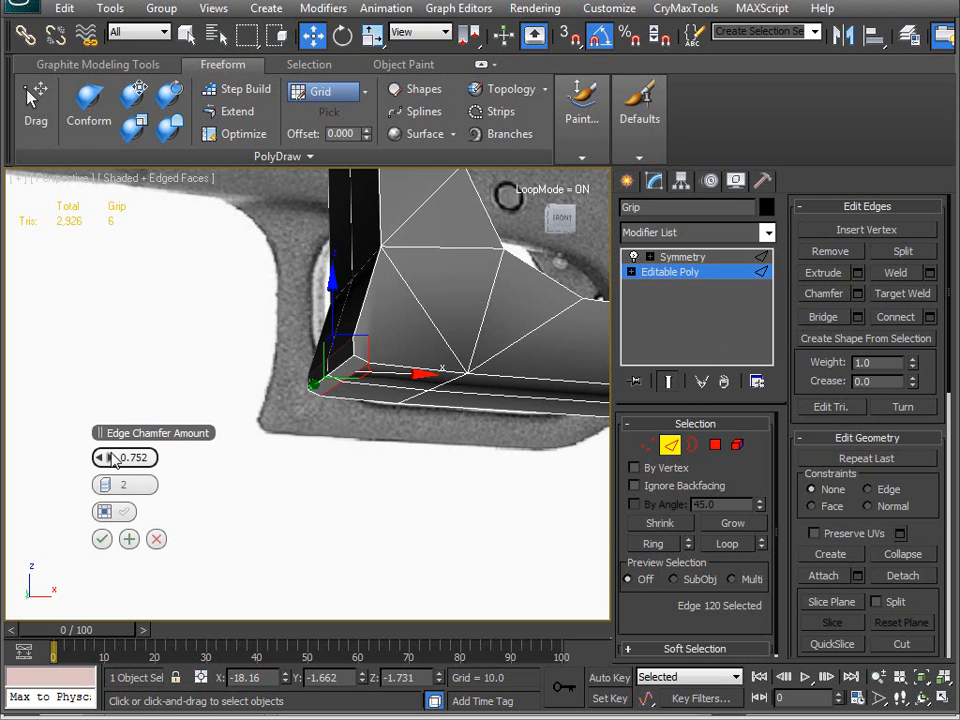
mouse_move(113, 460)
mouse_down()
mouse_move(126, 459)
mouse_move(102, 457)
mouse_move(113, 457)
mouse_up()
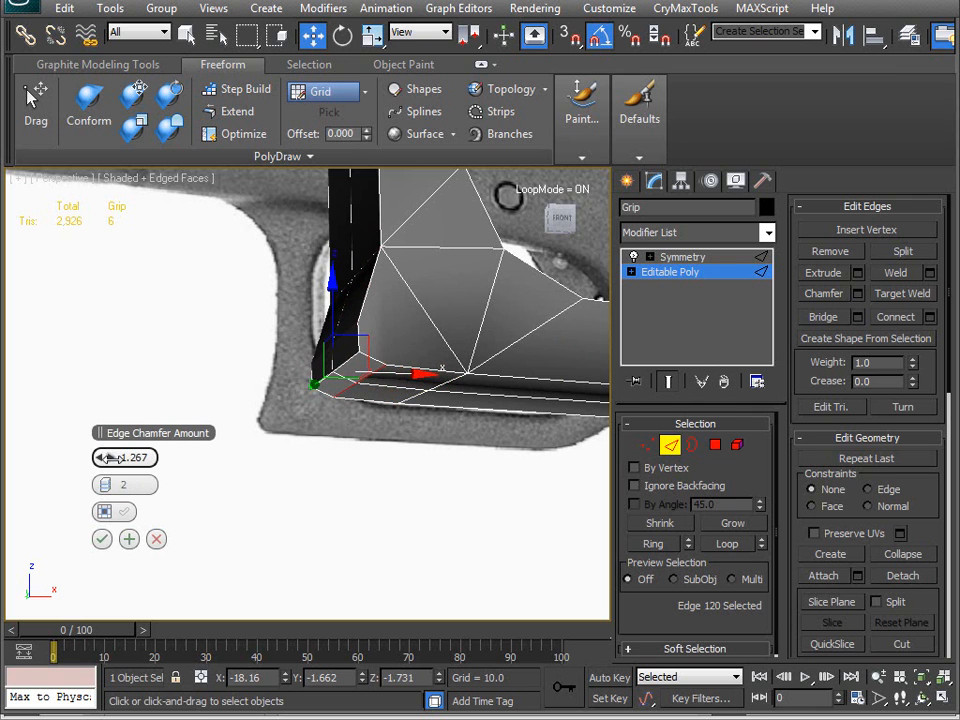
click(110, 484)
alt+middle_drag(281, 343, 244, 358)
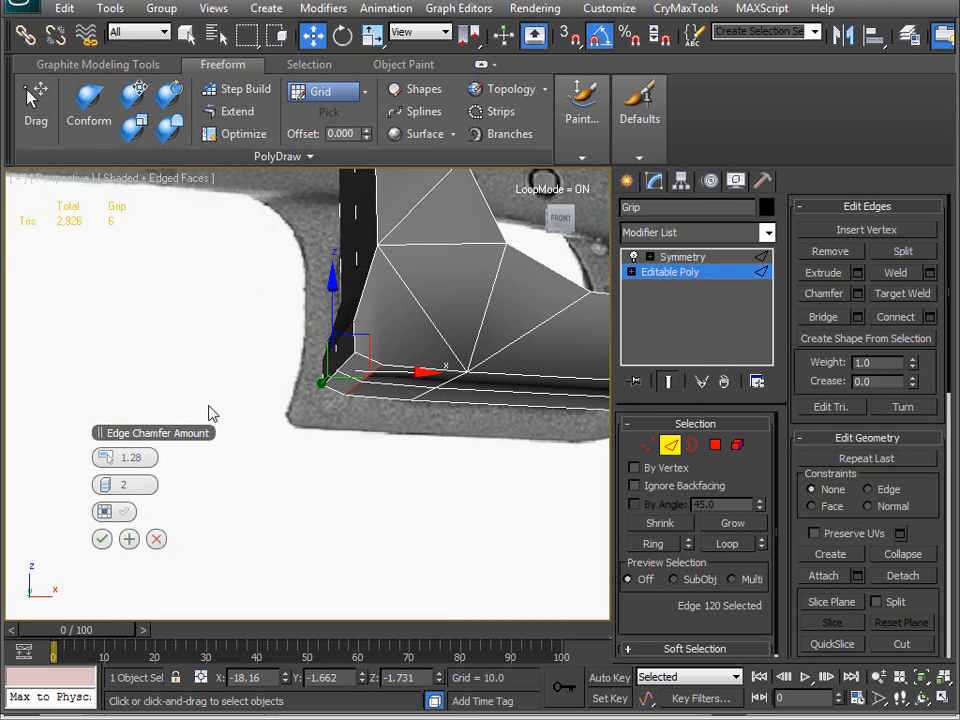
alt+middle_drag(225, 260, 187, 513)
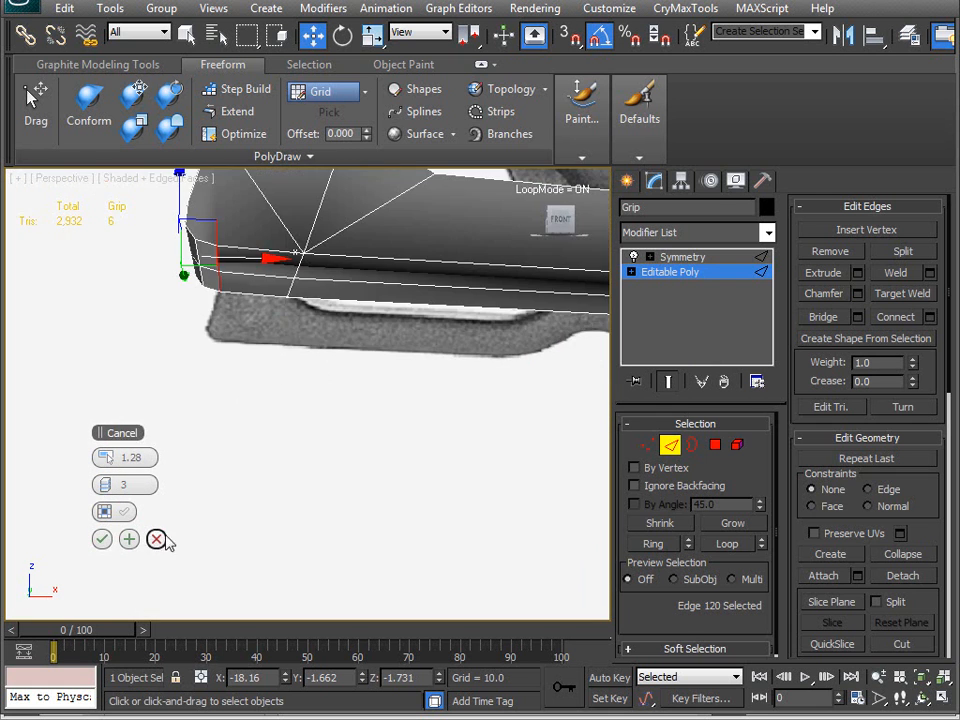
click(103, 538)
Raise the vertices at the upper front corner of the trigger opening to a Z of about 13.07.
middle_drag(342, 262, 305, 343)
scroll(327, 313, down, 3)
key(1)
click(323, 284)
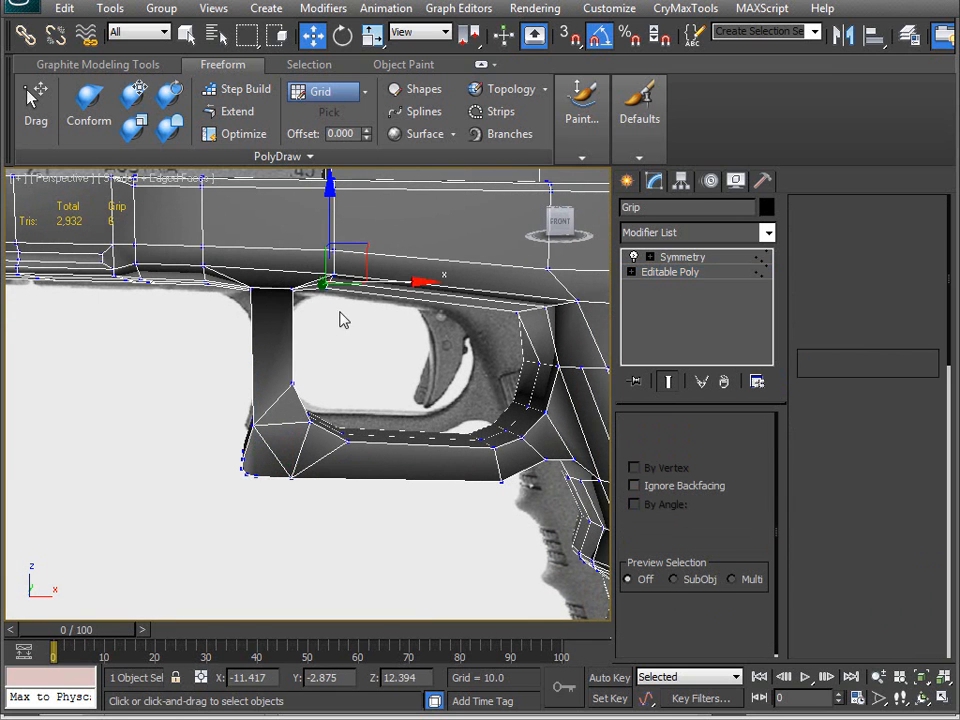
drag(312, 217, 332, 213)
Examine the recess above the trigger opening and the front of the guard from several angles.
middle_drag(294, 283, 435, 365)
scroll(312, 278, up, 4)
scroll(296, 336, down, 4)
alt+middle_drag(316, 288, 381, 337)
scroll(297, 400, up, 8)
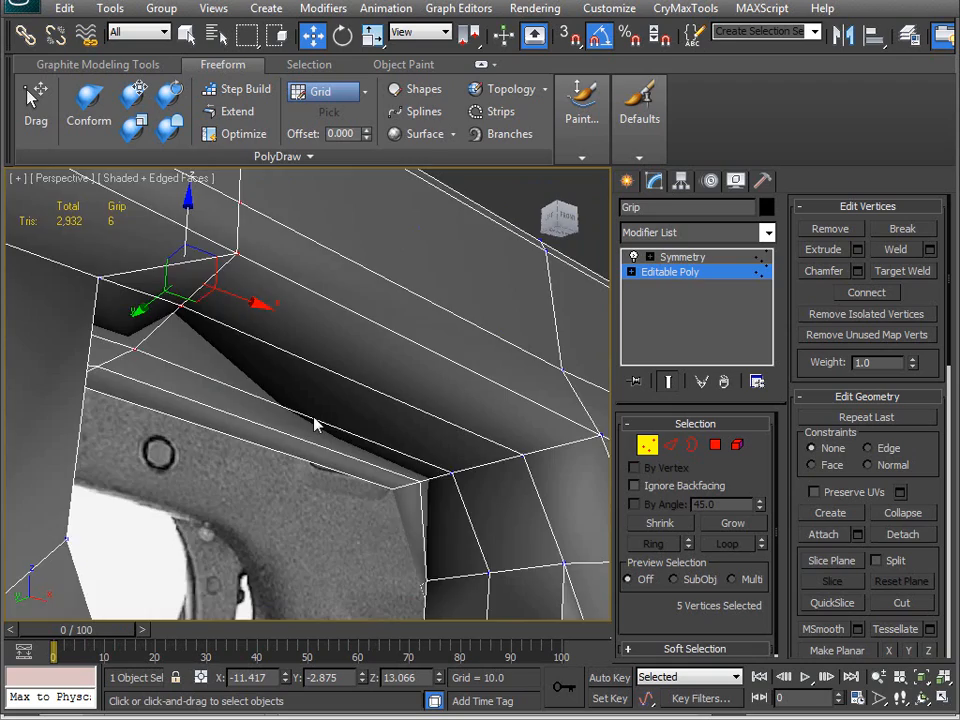
scroll(314, 424, down, 5)
alt+middle_drag(315, 422, 288, 441)
middle_drag(226, 436, 341, 306)
scroll(303, 426, up, 5)
scroll(314, 329, down, 5)
Select the front outer edges of the trigger guard's post, from its top down to the rounded lower corner.
key(2)
click(325, 312)
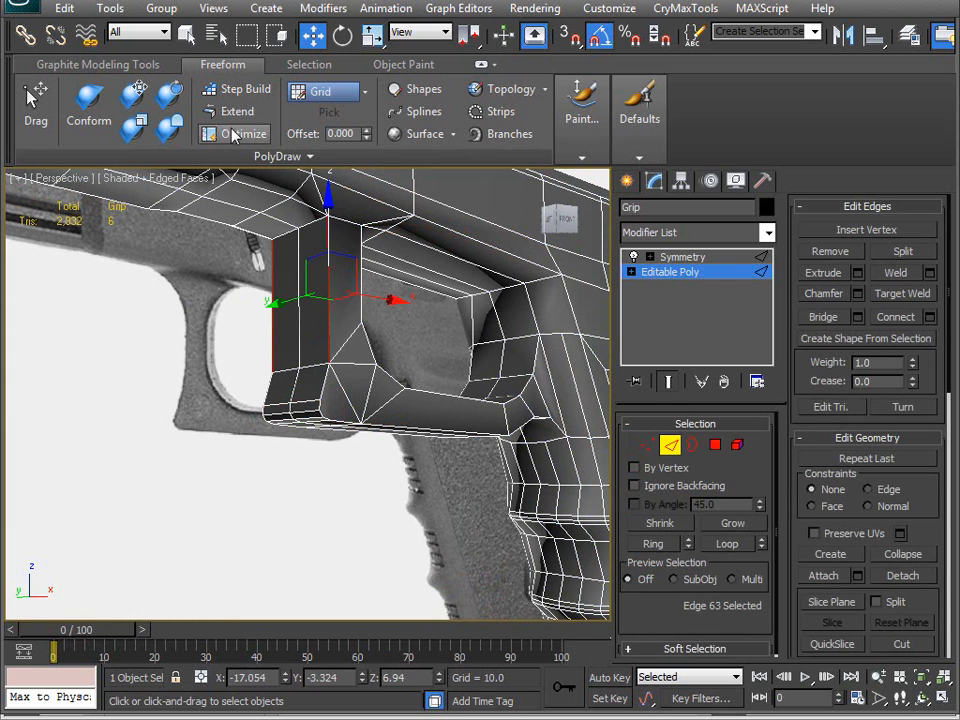
click(104, 63)
click(306, 134)
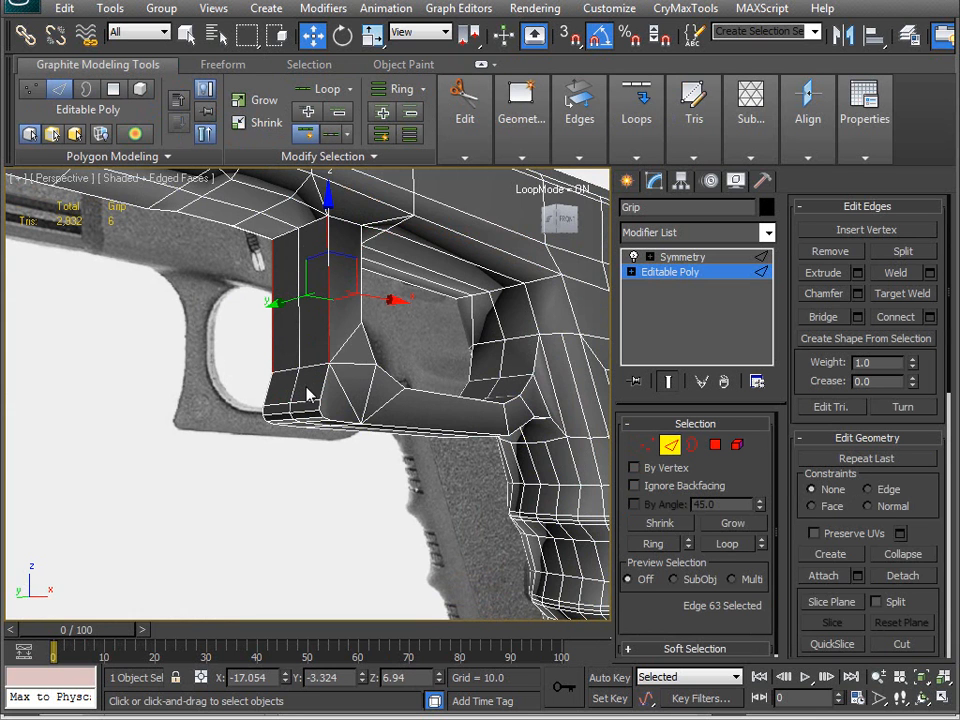
ctrl+click(323, 386)
alt+middle_drag(330, 446, 352, 422)
ctrl+click(355, 422)
scroll(340, 432, up, 5)
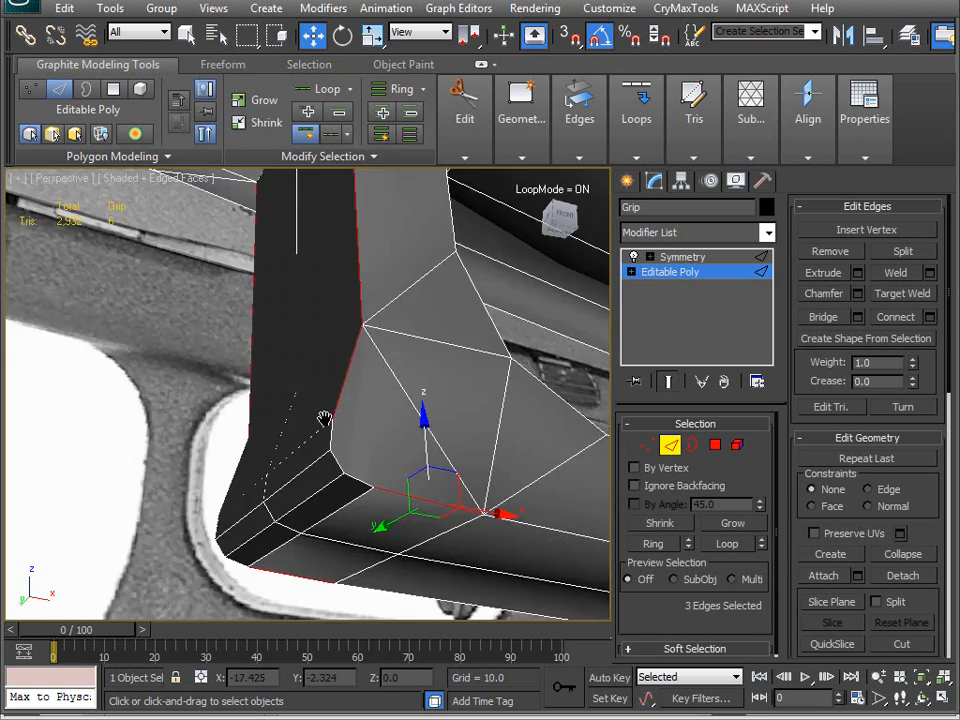
scroll(315, 445, down, 2)
ctrl+click(365, 483)
ctrl+click(358, 480)
Add the lower outer edges of the trigger guard to the selection, continuing back to the grip.
middle_drag(455, 545, 279, 450)
scroll(346, 372, down, 3)
alt+middle_drag(346, 376, 286, 372)
ctrl+click(424, 330)
ctrl+click(552, 310)
ctrl+click(528, 304)
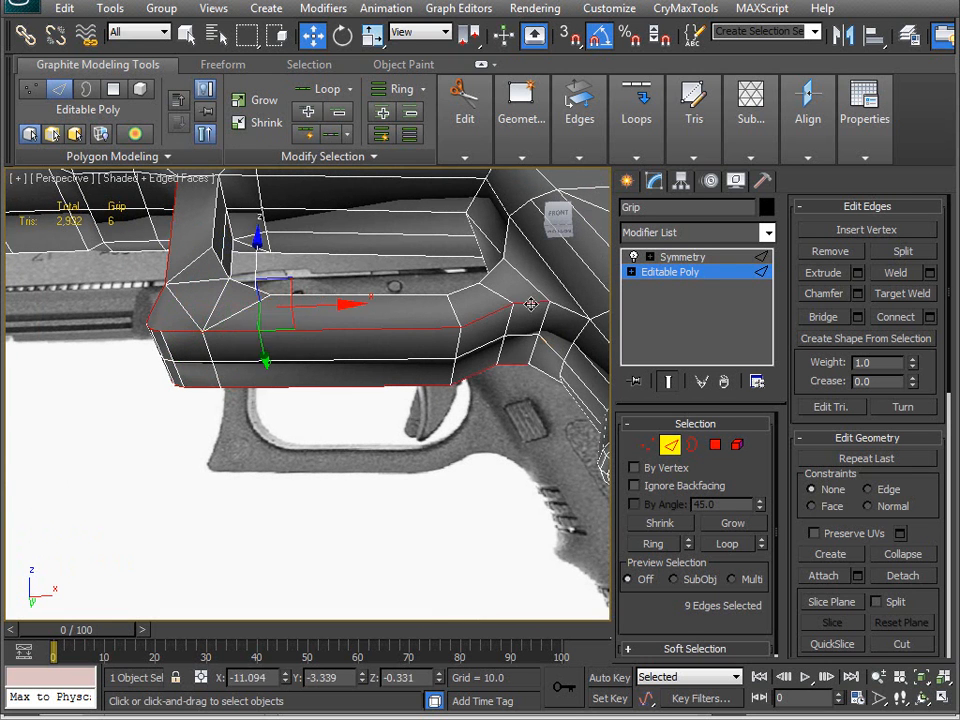
ctrl+click(576, 312)
Add the post's rear edge and the inner edges along the bottom and back of the trigger opening to the selection.
alt+middle_drag(316, 280, 310, 337)
alt+middle_drag(213, 357, 198, 344)
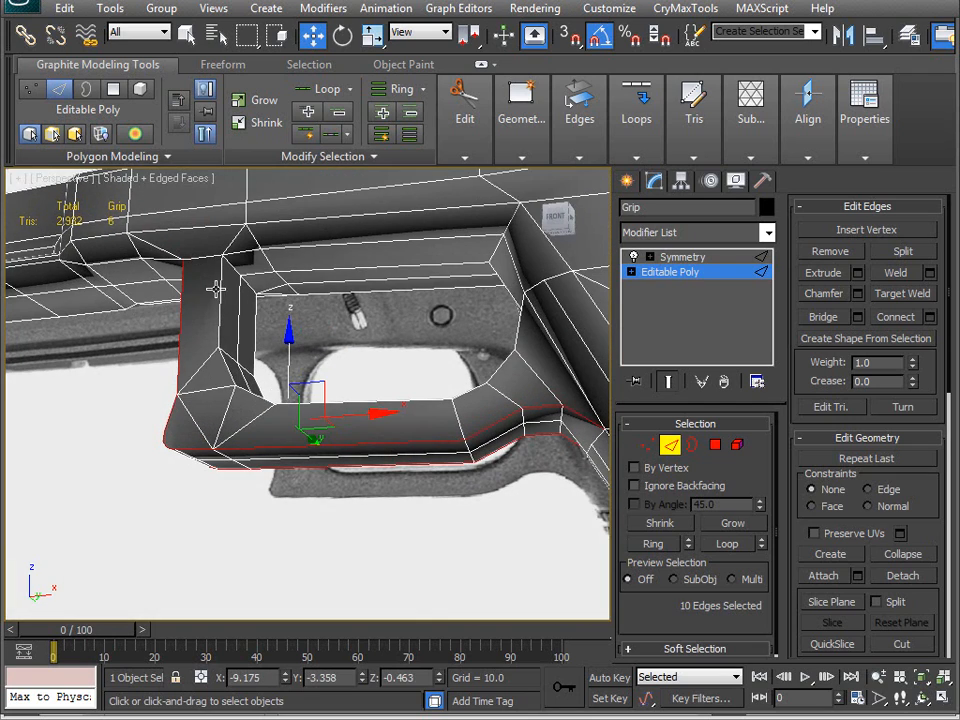
ctrl+click(164, 222)
alt+middle_drag(164, 222, 229, 366)
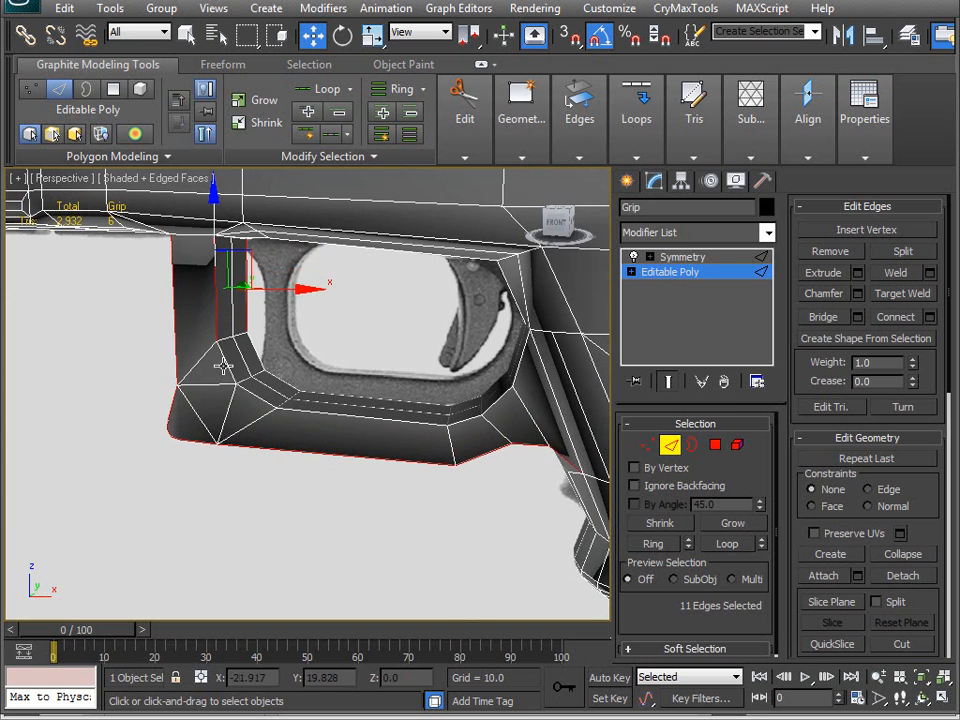
ctrl+click(238, 362)
ctrl+click(255, 398)
ctrl+click(347, 416)
alt+middle_drag(347, 416, 381, 387)
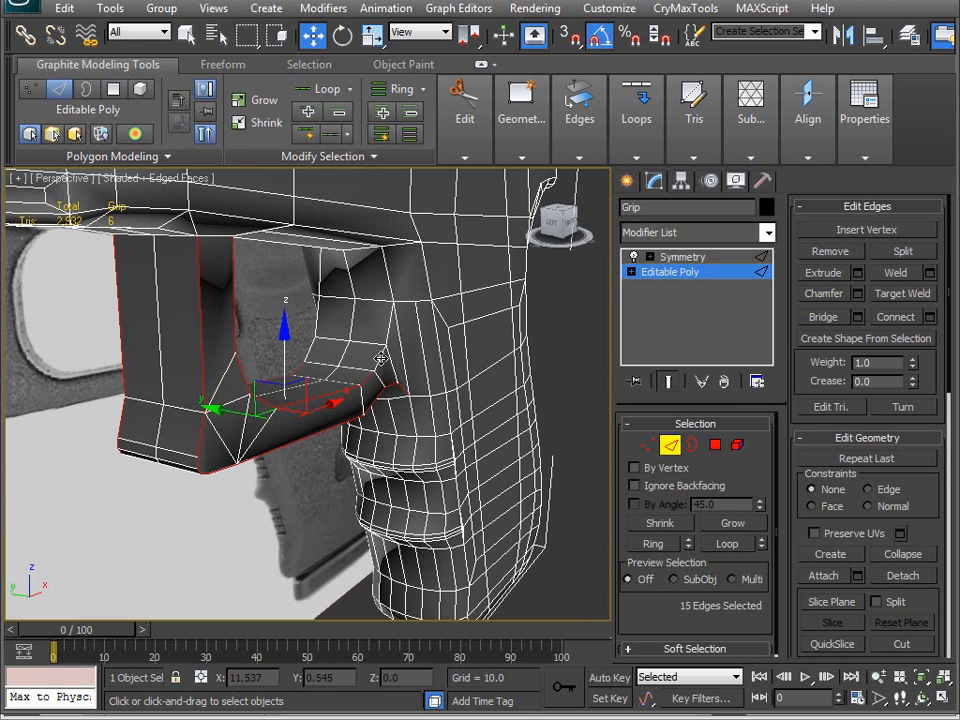
ctrl+click(390, 322)
Examine the selected edges where the post meets the frame and around the inner corners of the trigger opening.
alt+middle_drag(390, 322, 259, 349)
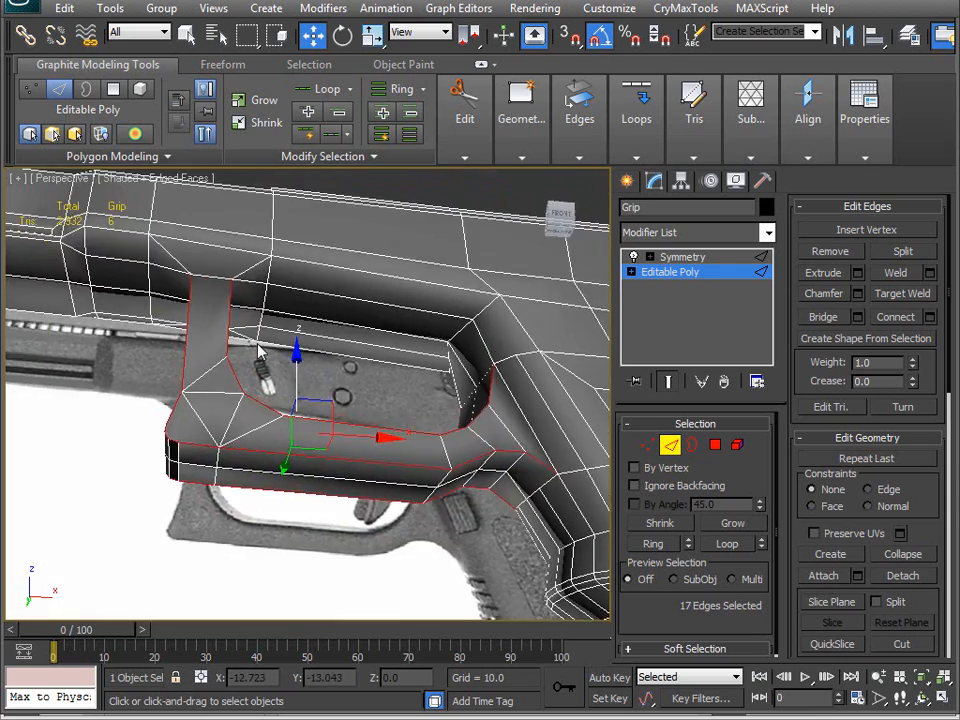
scroll(259, 349, up, 3)
alt+middle_drag(191, 297, 297, 314)
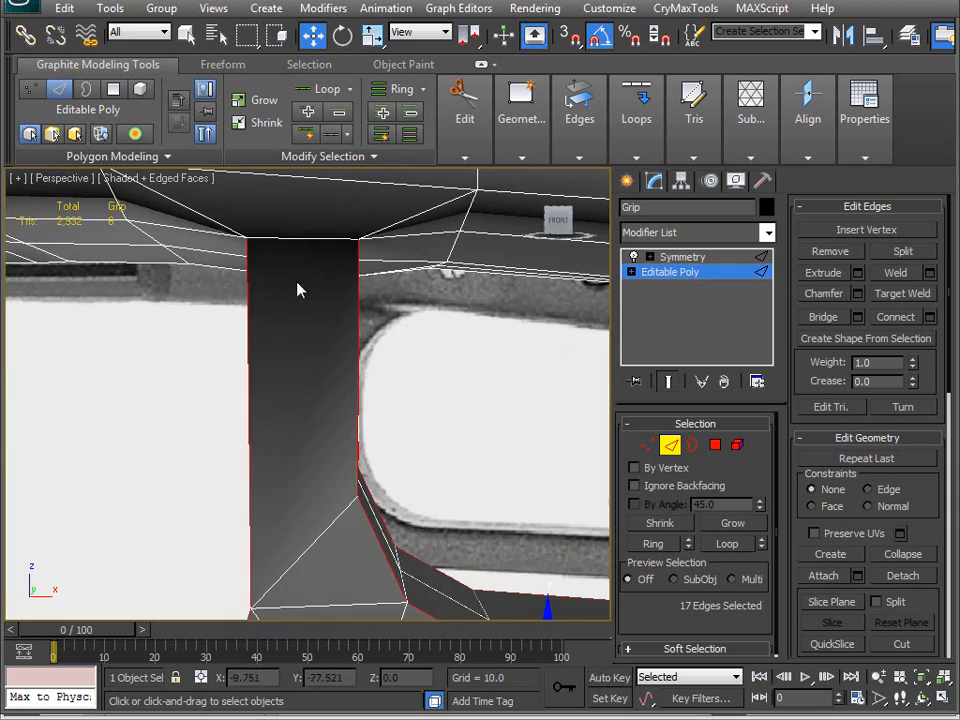
middle_drag(358, 328, 224, 333)
middle_drag(202, 290, 265, 346)
middle_drag(194, 313, 311, 356)
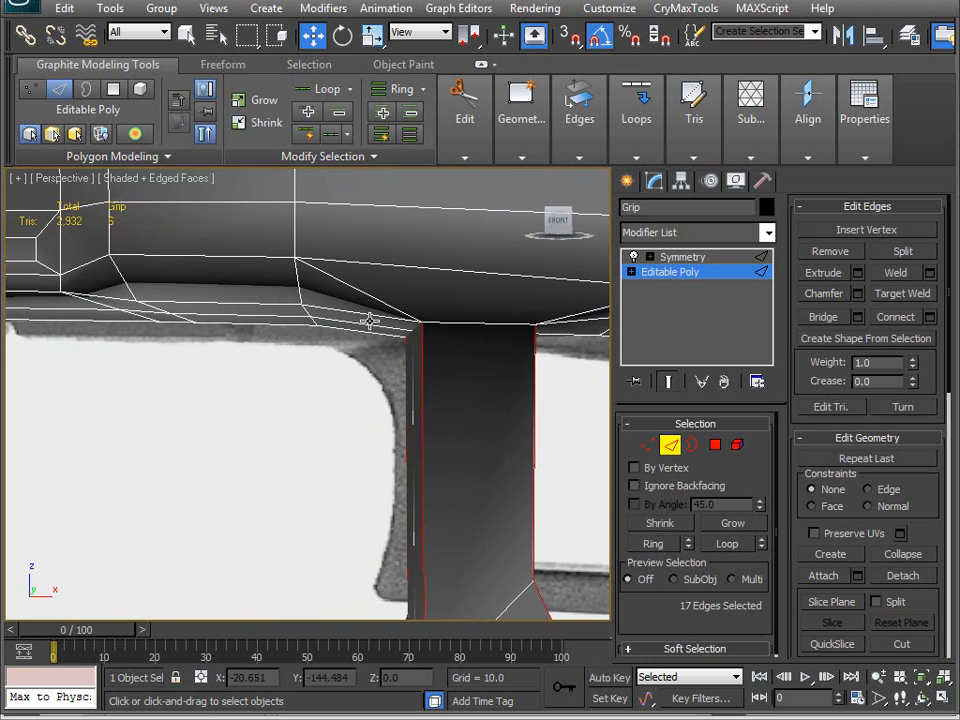
mouse_move(393, 389)
middle_down()
mouse_move(409, 339)
mouse_move(383, 387)
middle_up()
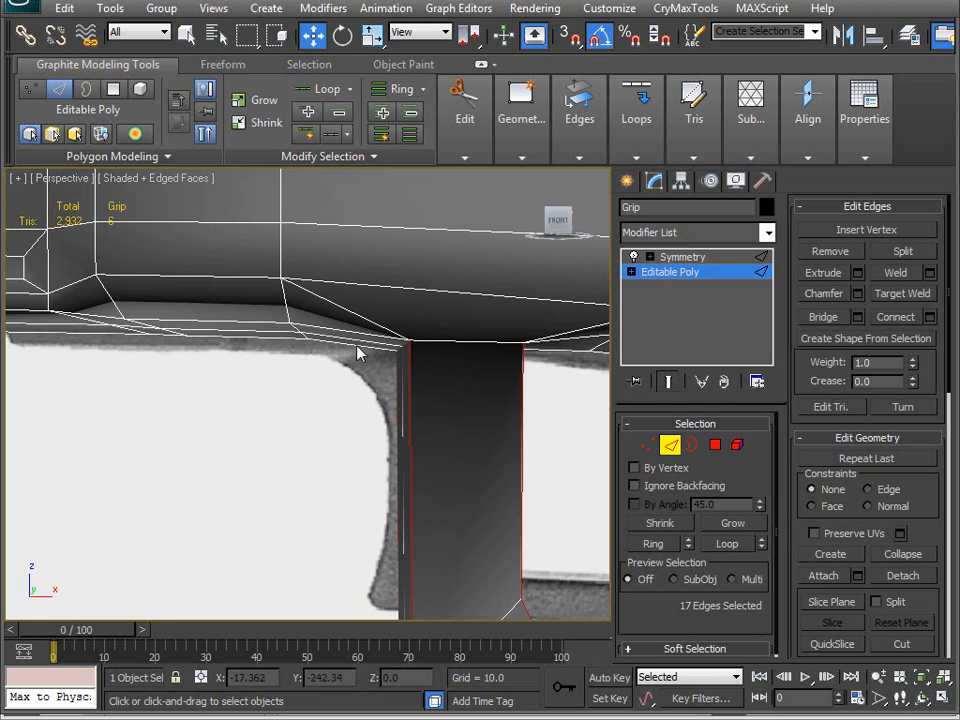
middle_drag(204, 295, 333, 375)
scroll(285, 355, down, 4)
scroll(333, 375, up, 4)
middle_drag(399, 328, 320, 387)
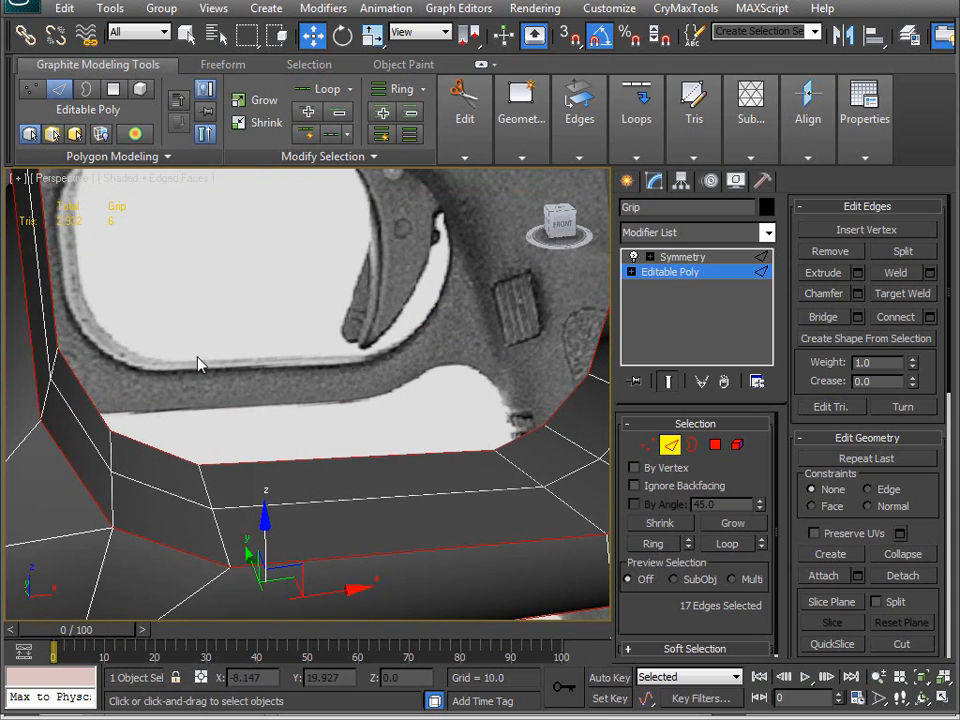
middle_drag(237, 424, 231, 388)
scroll(285, 371, down, 4)
scroll(214, 435, up, 8)
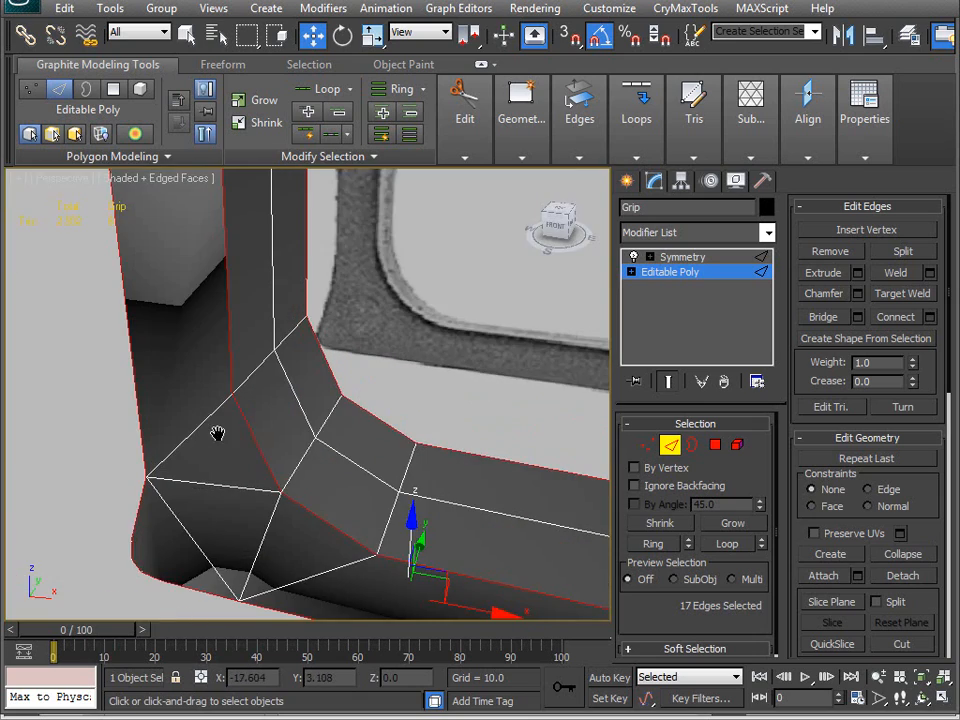
scroll(326, 377, down, 10)
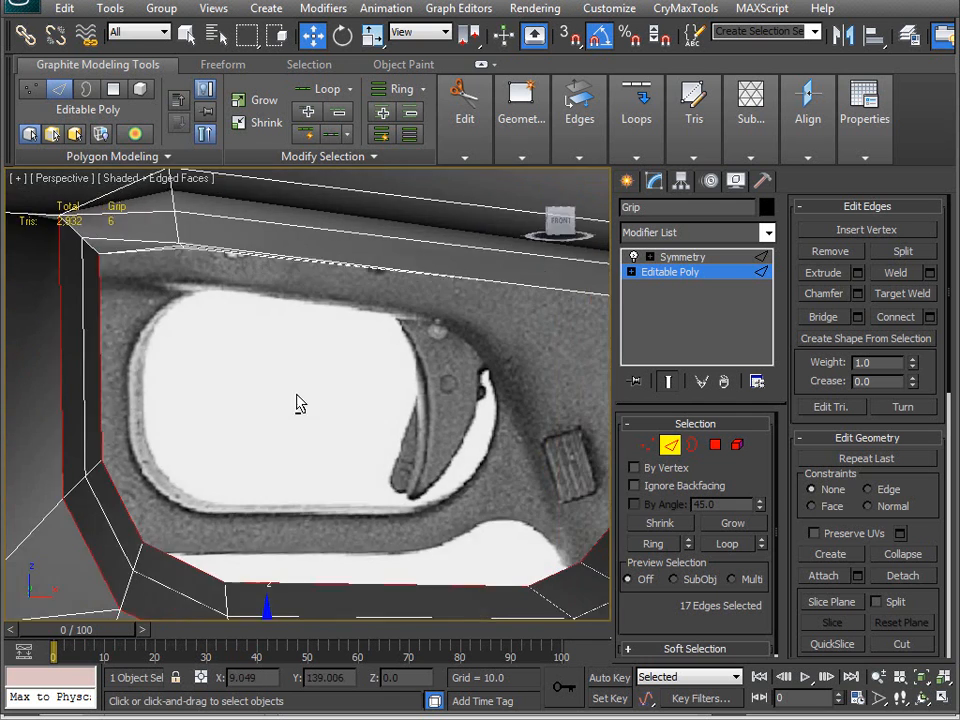
alt+middle_drag(333, 382, 371, 368)
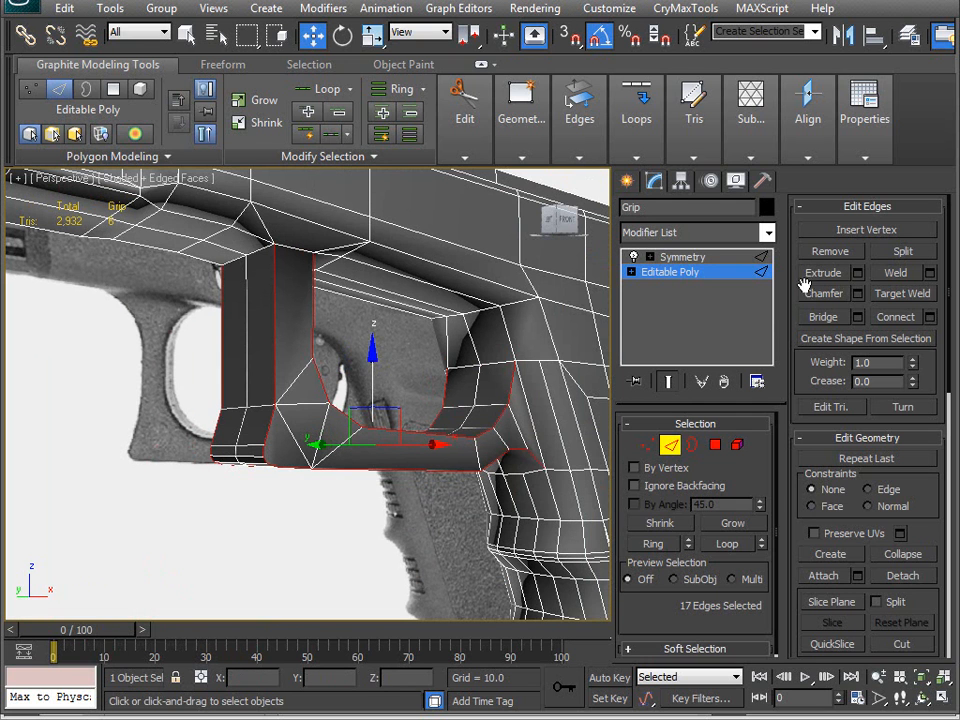
click(855, 293)
alt+middle_drag(249, 330, 205, 347)
scroll(235, 388, up, 5)
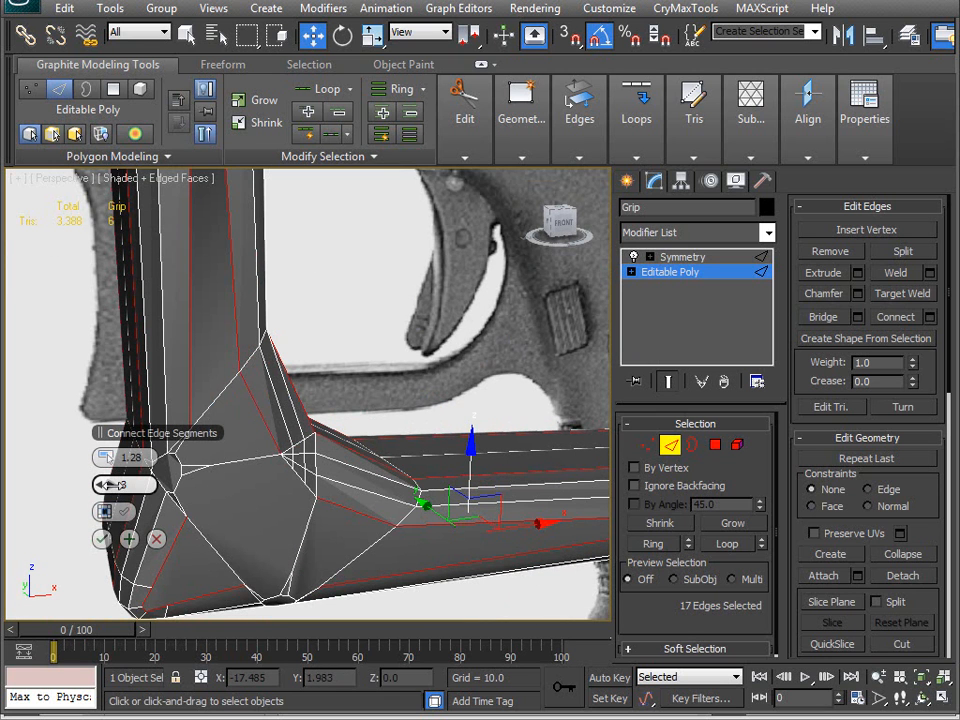
drag(110, 484, 108, 454)
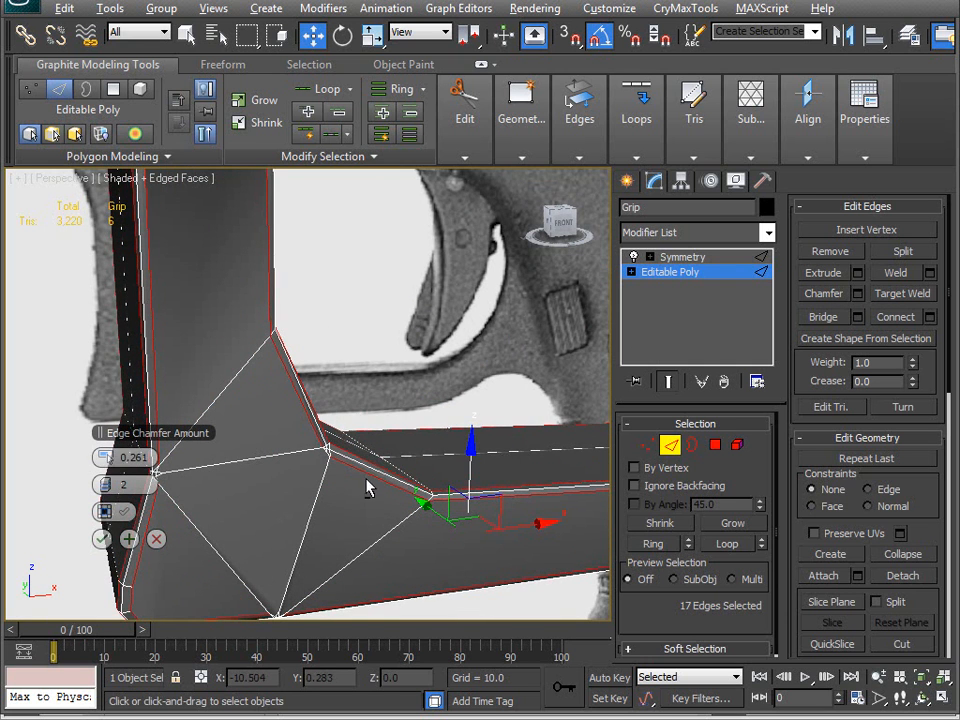
alt+middle_drag(369, 488, 274, 501)
middle_drag(374, 390, 324, 454)
scroll(325, 484, up, 3)
scroll(322, 486, down, 4)
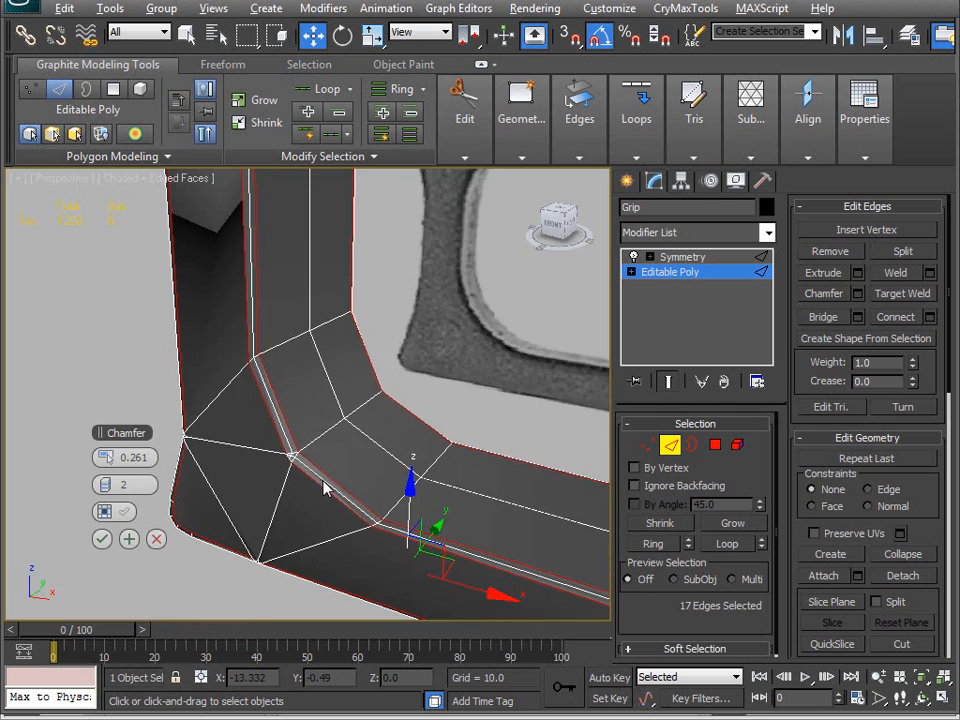
scroll(320, 425, up, 2)
click(160, 538)
scroll(230, 460, up, 2)
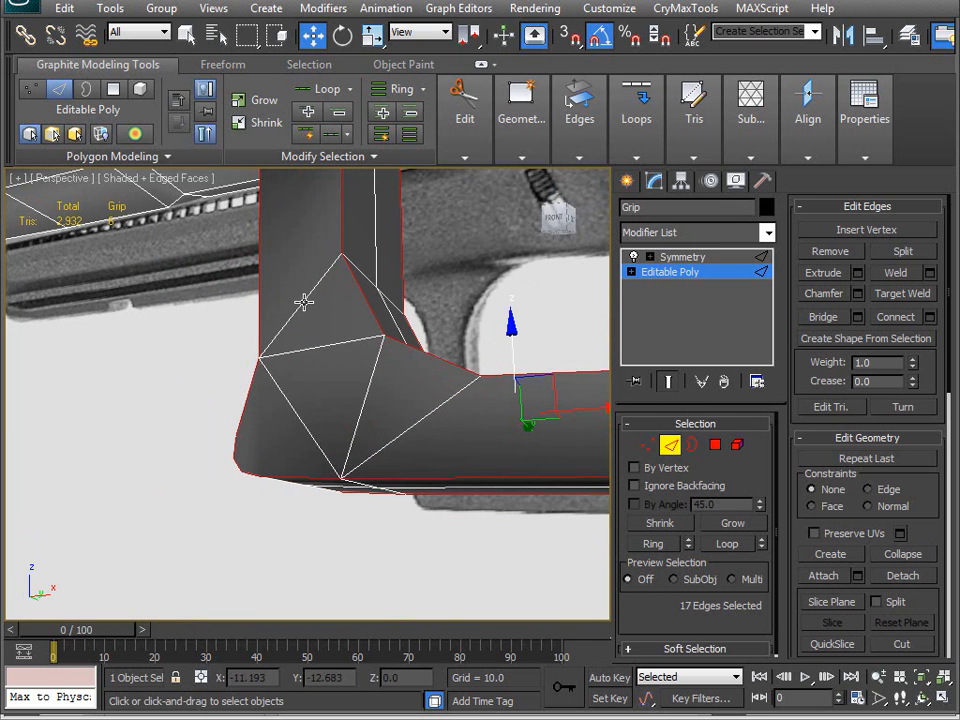
Remove the five stray diagonal edges from the side face at the trigger guard's lower front corner.
click(304, 301)
ctrl+click(307, 345)
ctrl+click(306, 422)
ctrl+click(423, 437)
ctrl+click(424, 412)
alt+middle_drag(424, 412, 364, 443)
scroll(261, 455, down, 3)
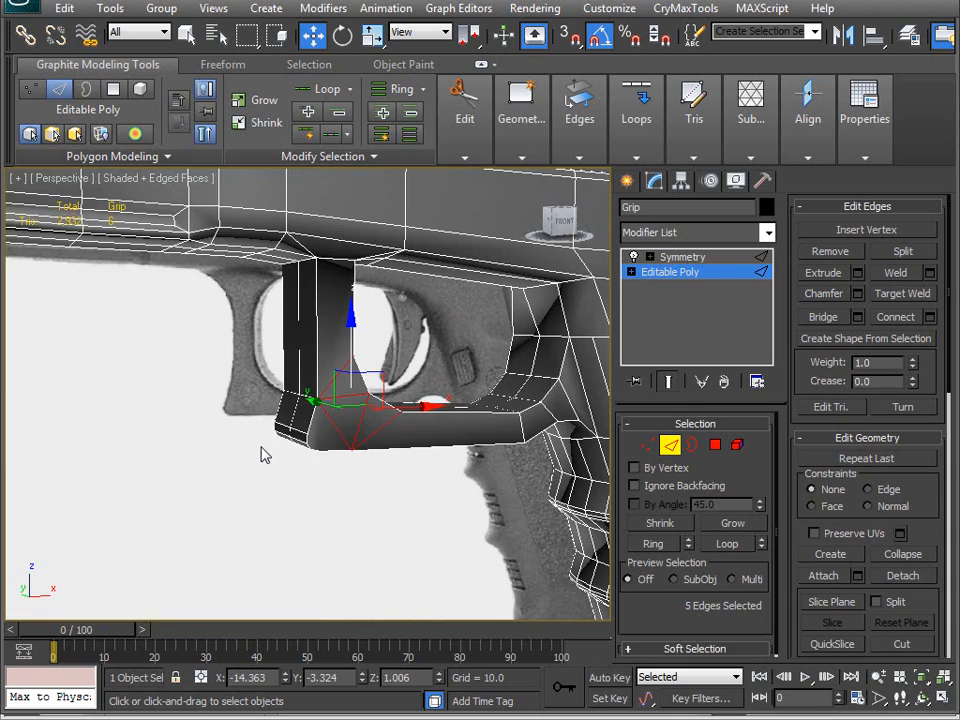
alt+middle_drag(261, 455, 180, 380)
click(138, 340)
alt+middle_drag(138, 340, 185, 398)
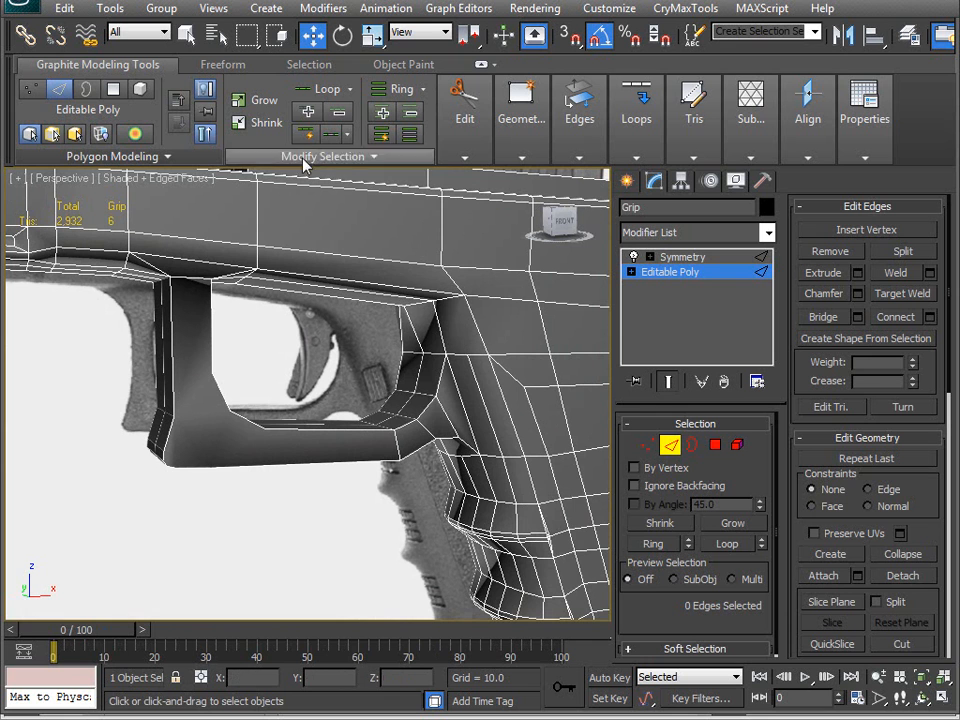
Reselect the trigger guard's border edges with Loop Mode on, covering the post, lower outer edges and trigger opening.
click(207, 343)
ctrl+click(127, 300)
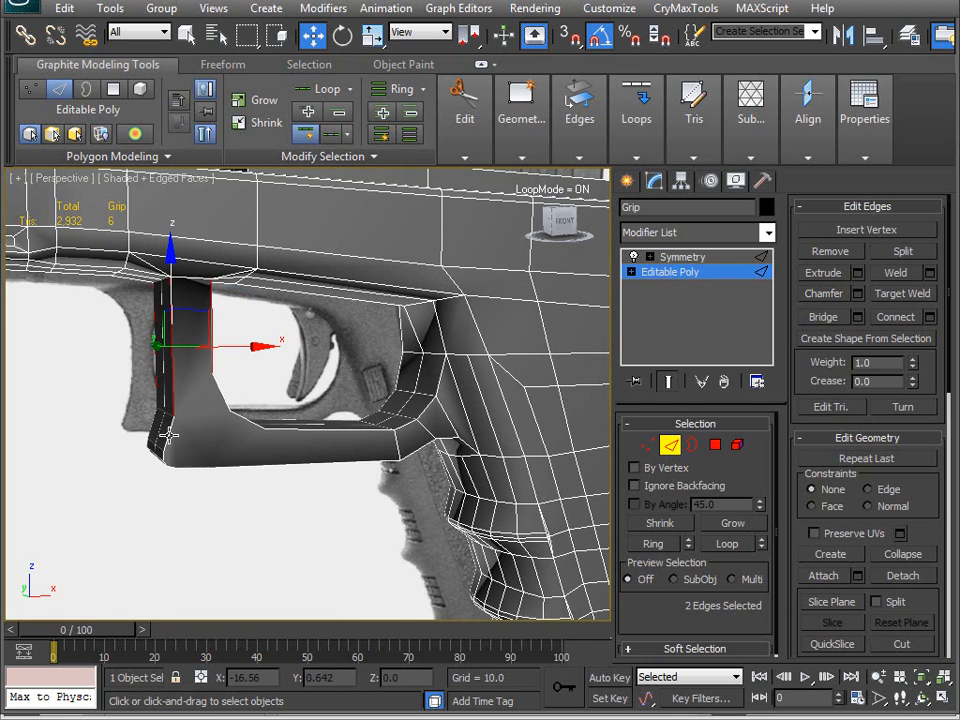
ctrl+click(150, 355)
alt+middle_drag(150, 355, 290, 410)
scroll(307, 418, up, 3)
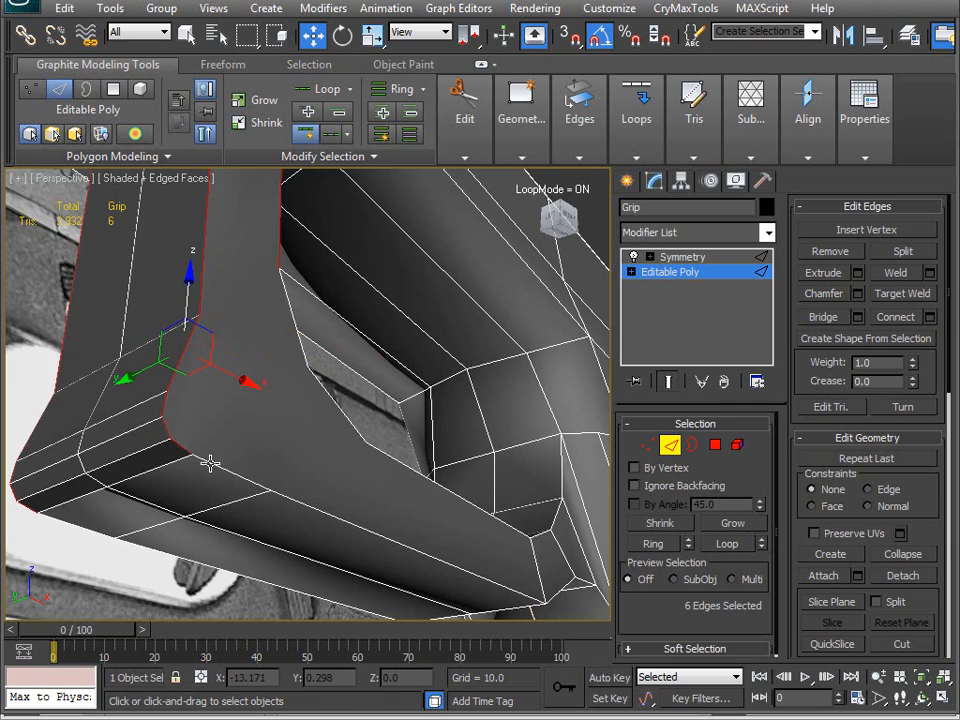
ctrl+click(309, 511)
alt+middle_drag(309, 511, 316, 455)
ctrl+click(395, 523)
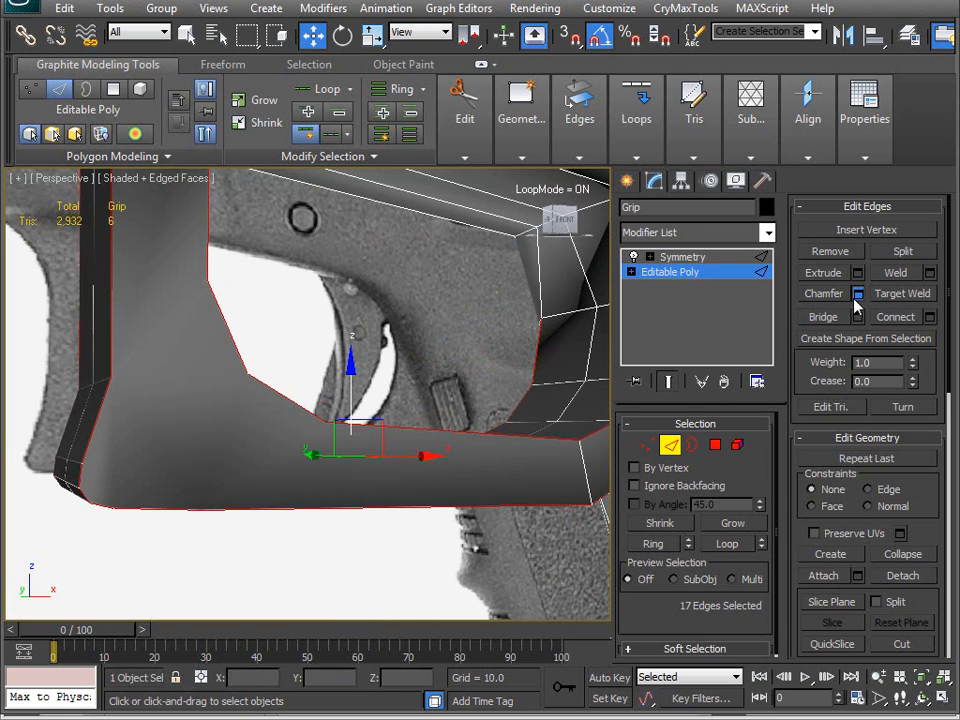
Chamfer the selected trigger guard border edges by 0.261 with 1 segment.
click(857, 294)
alt+middle_drag(280, 396, 368, 480)
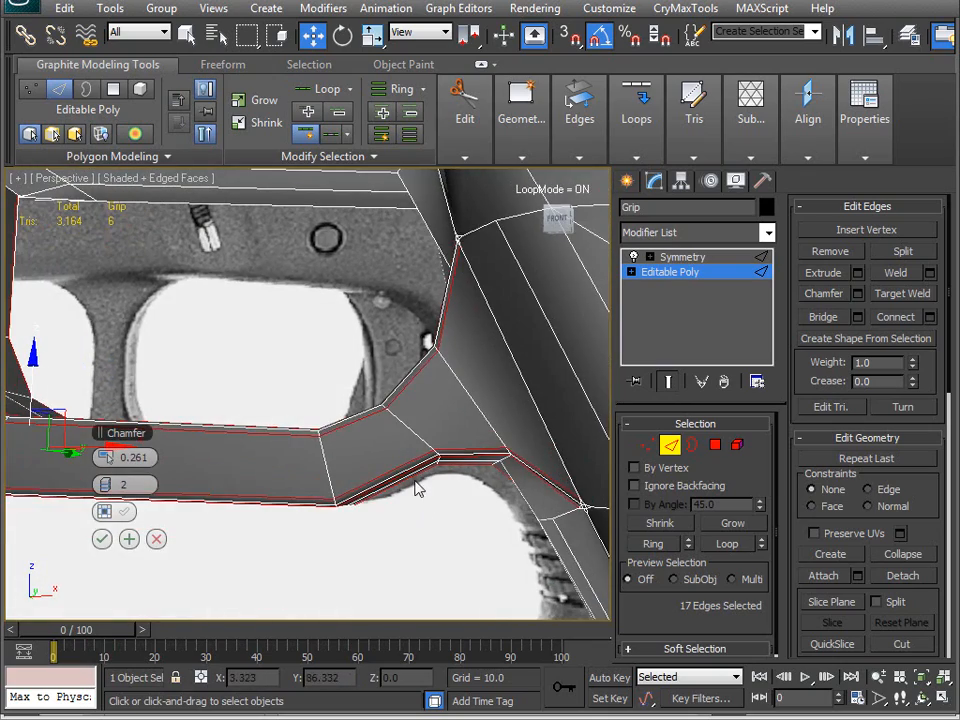
alt+middle_drag(311, 398, 413, 428)
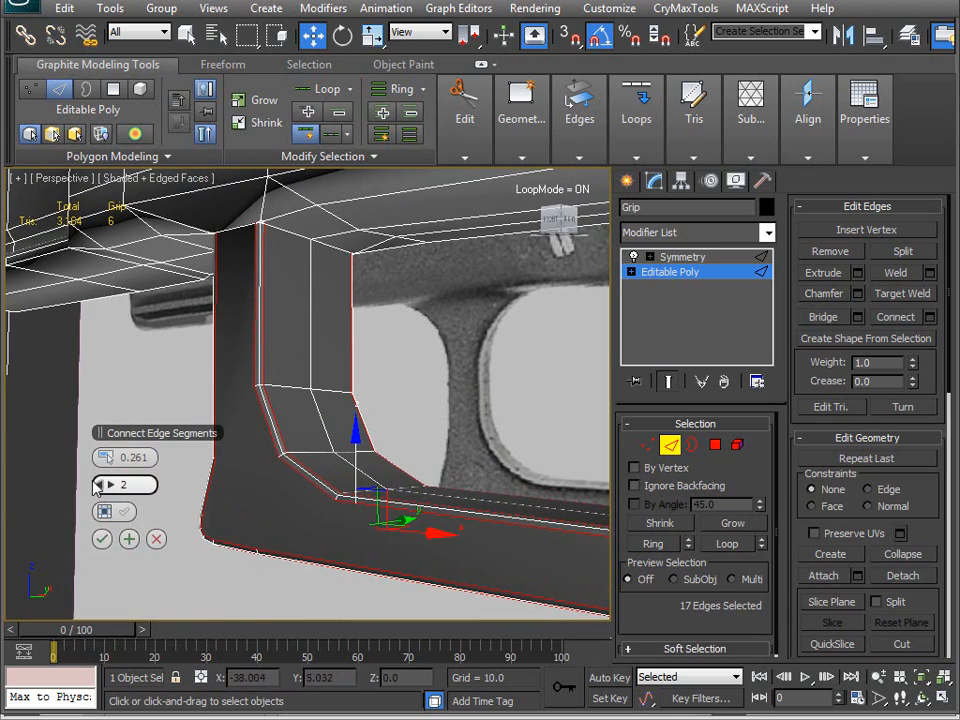
alt+middle_drag(248, 404, 416, 459)
scroll(416, 459, down, 5)
alt+middle_drag(362, 349, 354, 437)
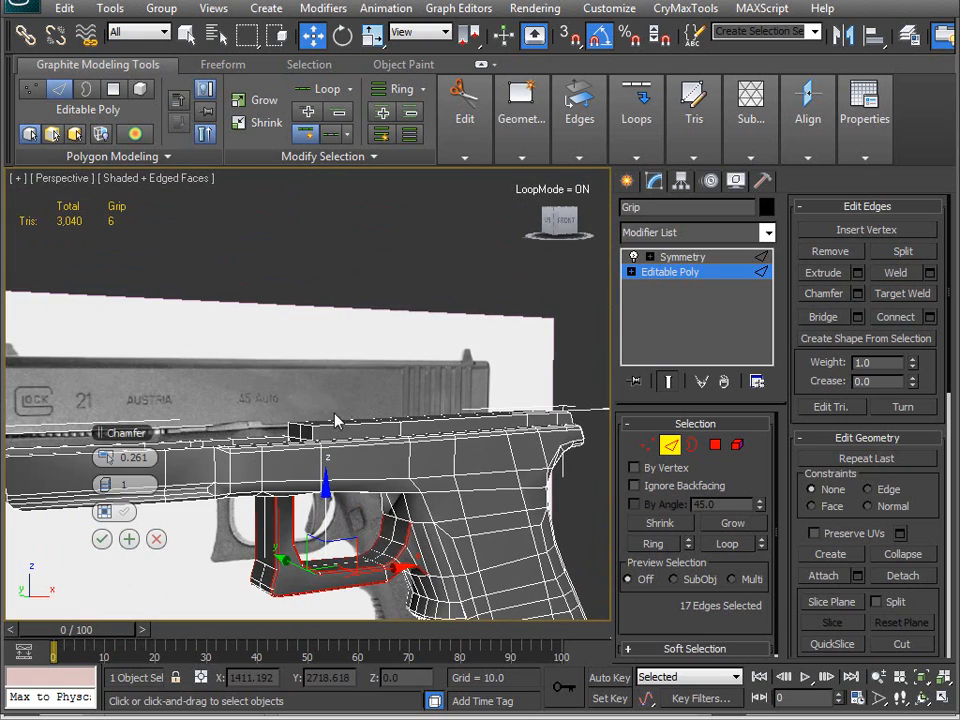
click(112, 486)
alt+middle_drag(310, 460, 351, 471)
scroll(351, 471, up, 4)
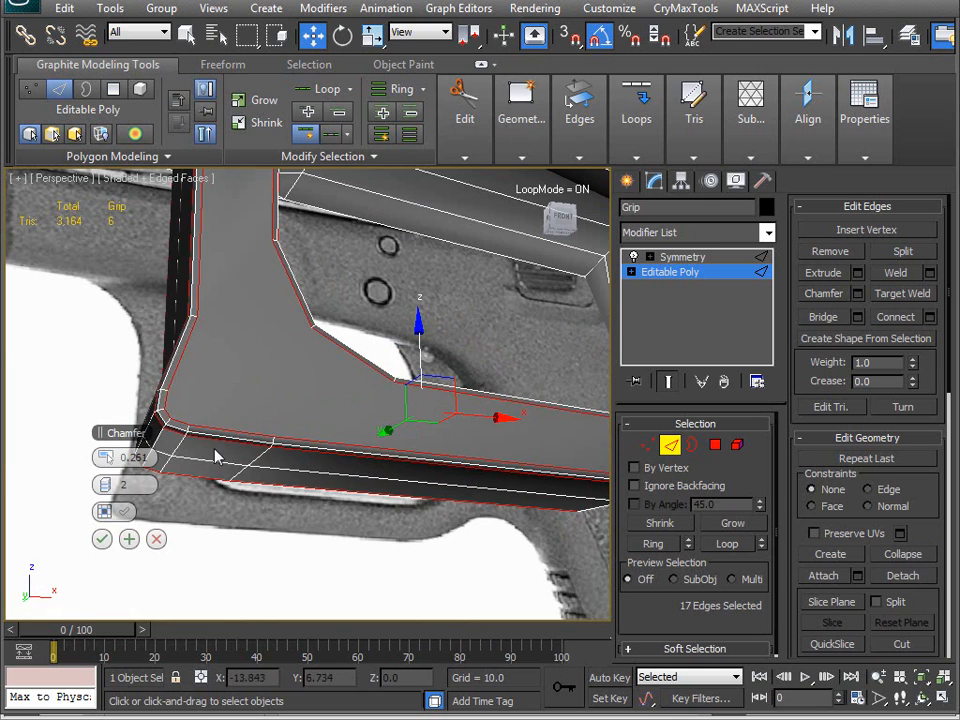
click(98, 484)
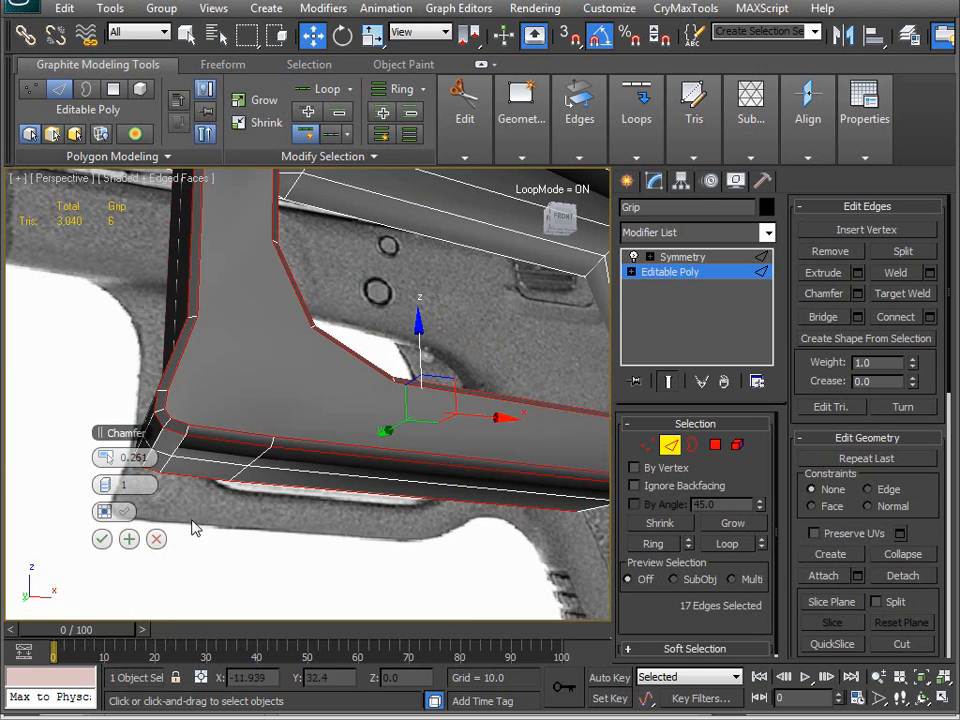
click(101, 539)
Connect the vertical edges of the trigger guard's post with a new edge loop.
alt+middle_drag(111, 540, 253, 478)
middle_drag(183, 391, 296, 439)
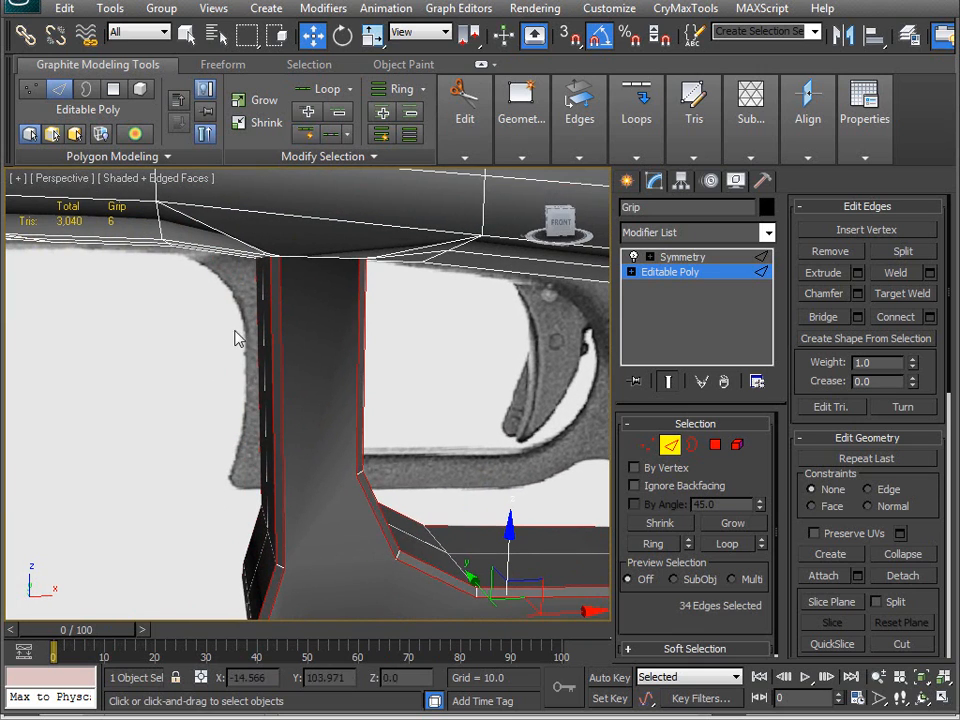
drag(414, 332, 416, 334)
alt+middle_drag(388, 444, 458, 400)
click(895, 317)
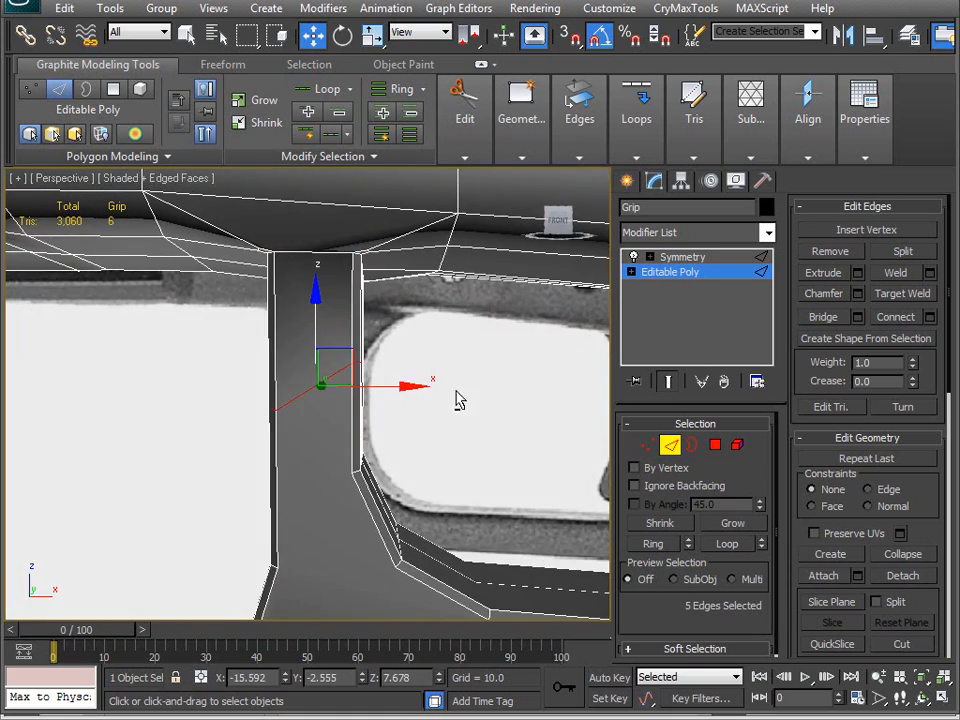
Make the new post loop planar in Z and raise it about 3.2 units, to just below the frame.
drag(922, 533, 922, 381)
click(926, 544)
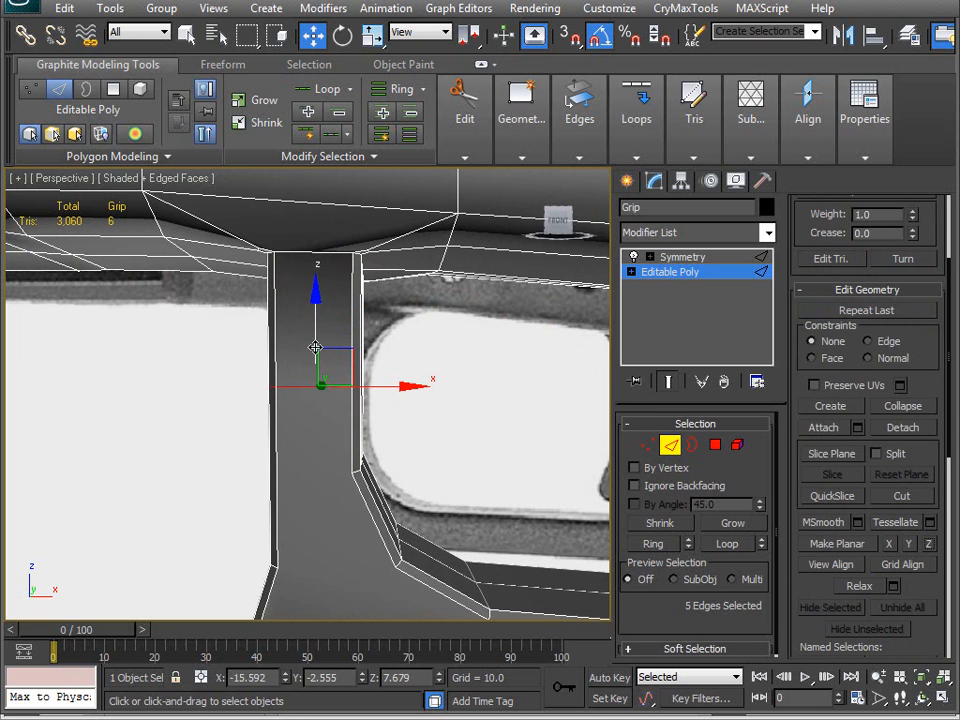
drag(315, 332, 323, 234)
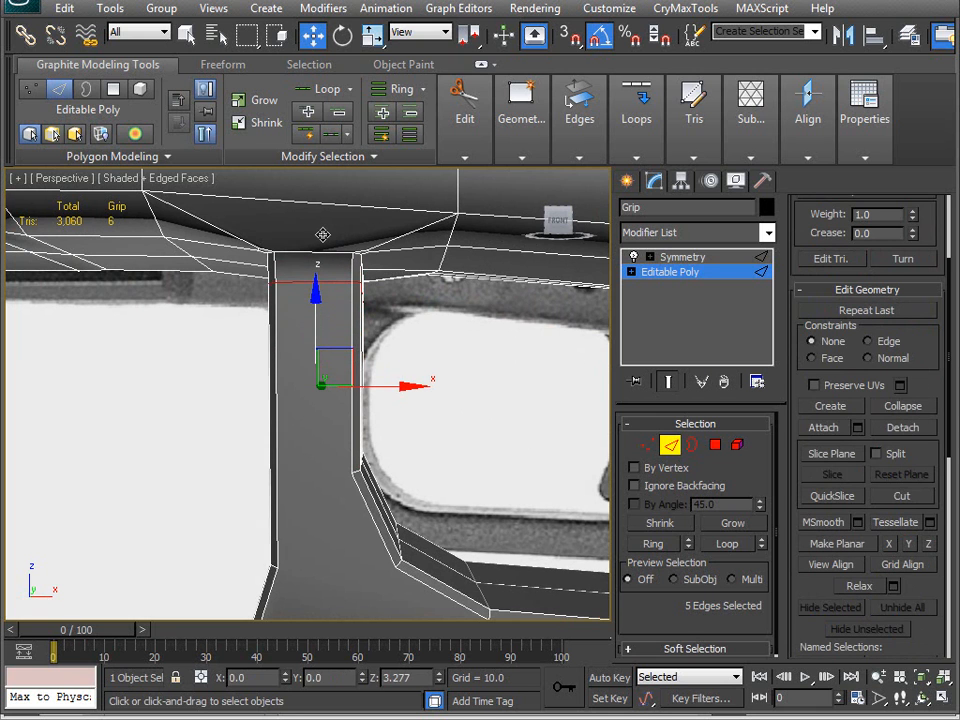
Use the Optimize tool on the vertices to merge the small chamfer corners where the post meets the frame.
alt+middle_drag(320, 238, 367, 305)
scroll(366, 297, up, 1)
scroll(363, 297, down, 1)
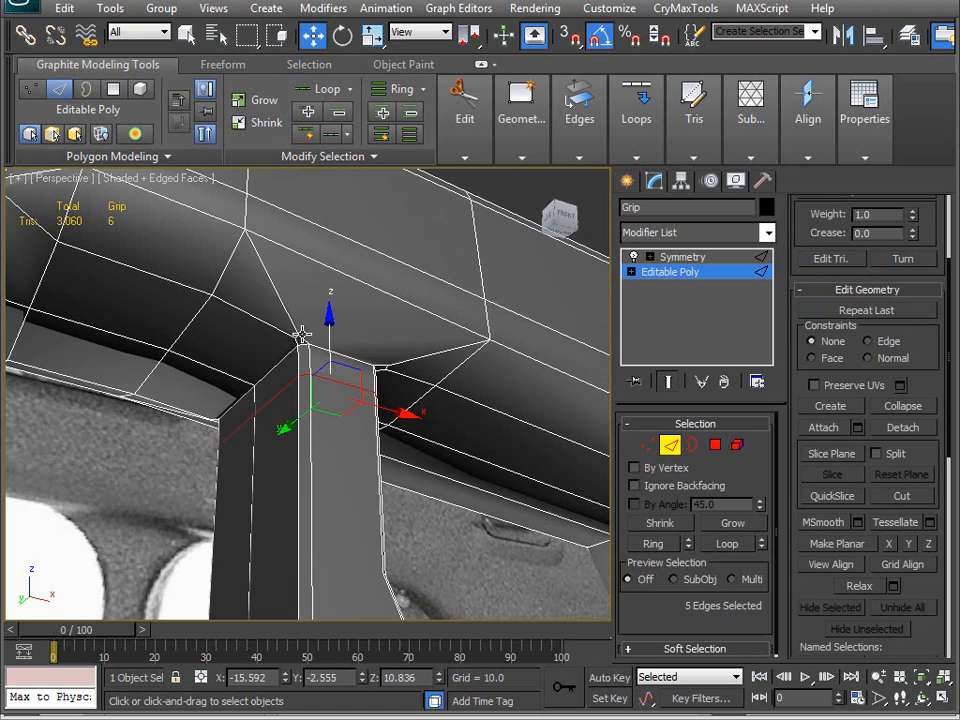
key(1)
drag(418, 390, 413, 379)
alt+middle_drag(408, 374, 243, 336)
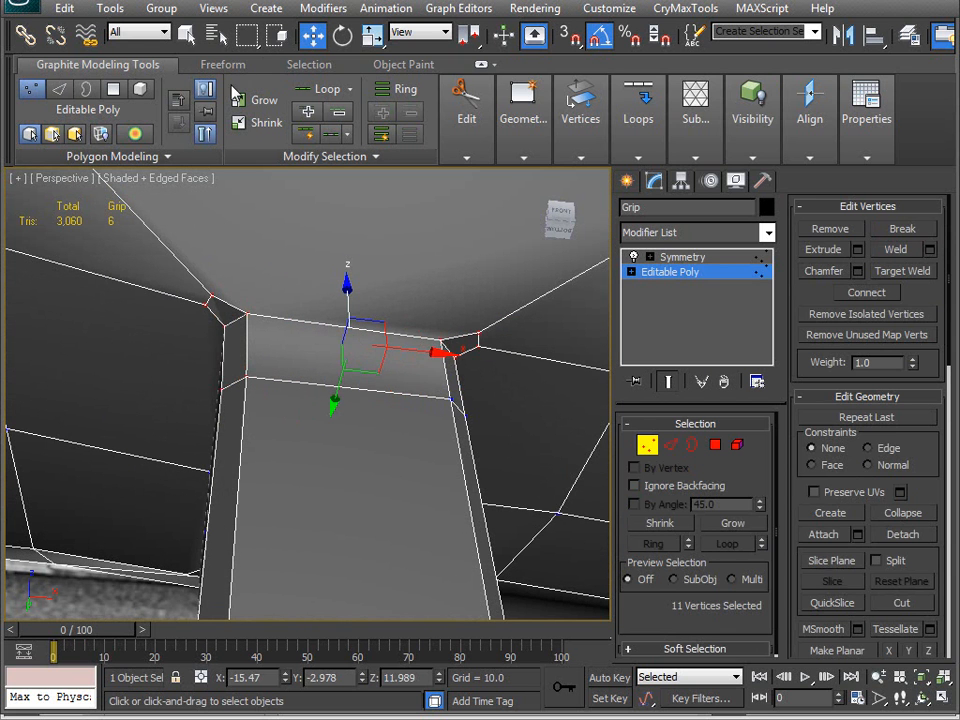
click(230, 65)
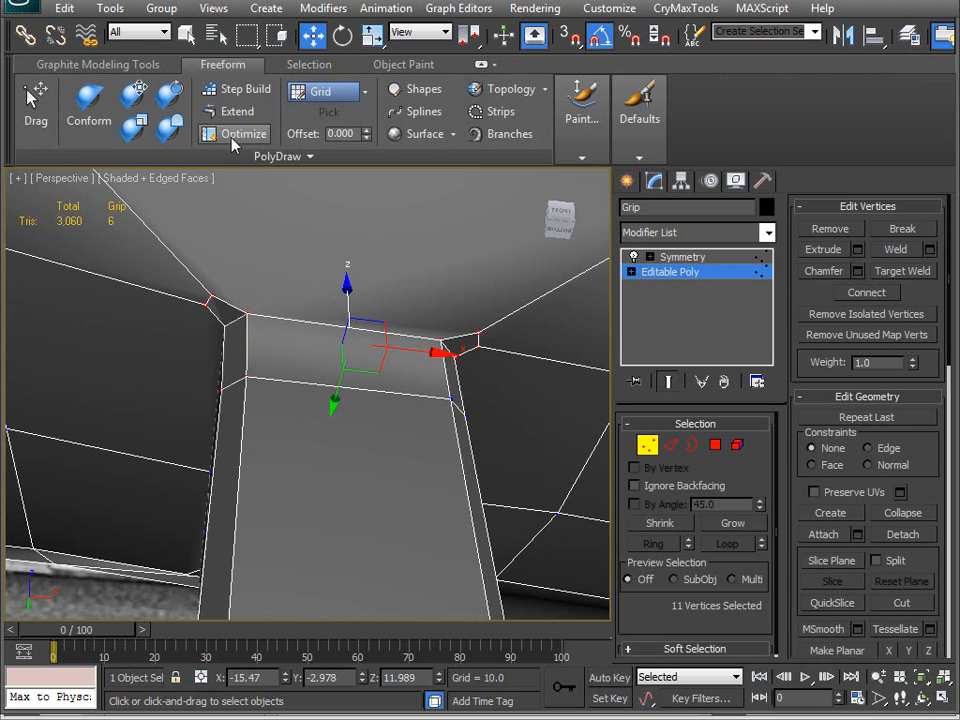
click(234, 134)
middle_drag(236, 283, 308, 320)
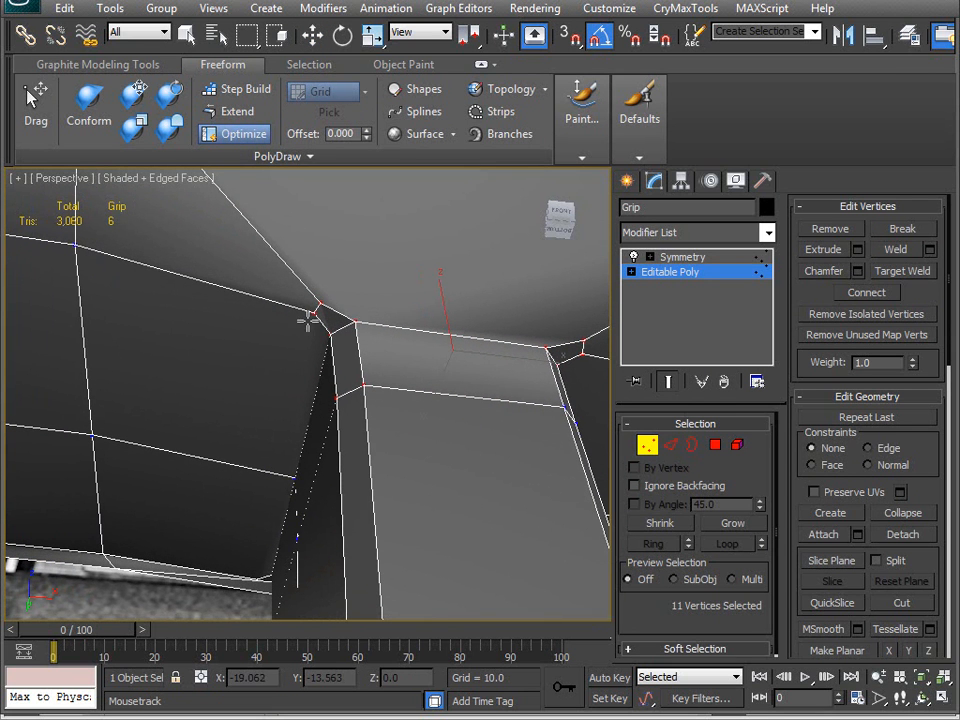
drag(306, 311, 355, 321)
middle_drag(455, 349, 210, 345)
drag(239, 351, 214, 378)
Set the movement constraint to Edge and slide the three vertices at the post's front top corner forward, away from the post.
middle_drag(178, 420, 268, 473)
scroll(285, 388, down, 3)
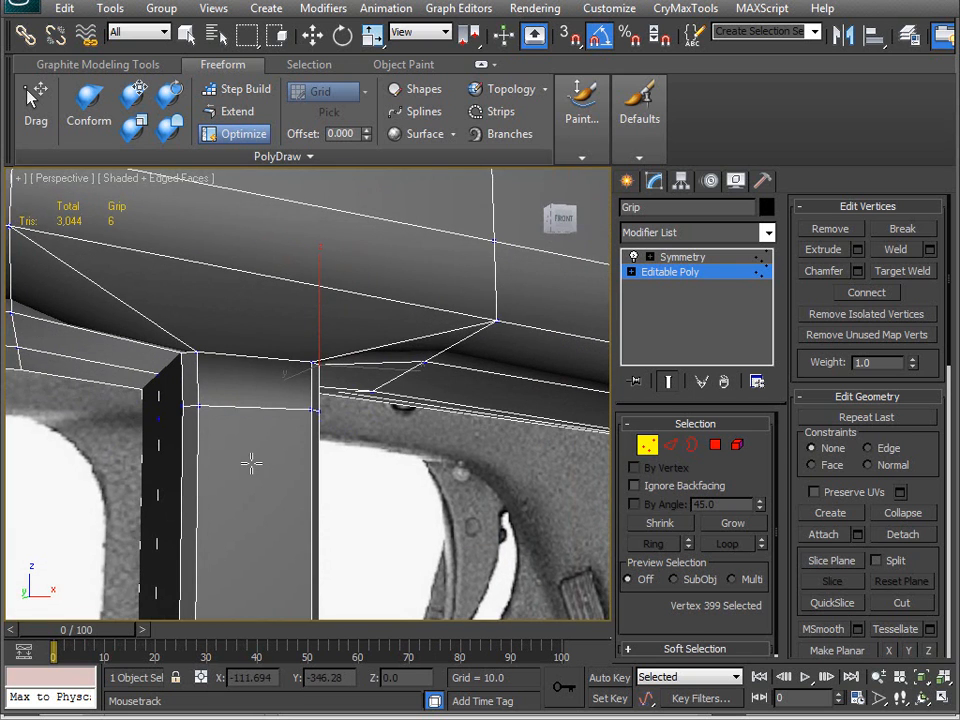
right_click(401, 407)
alt+middle_drag(230, 386, 116, 349)
drag(203, 374, 207, 386)
middle_drag(207, 386, 256, 383)
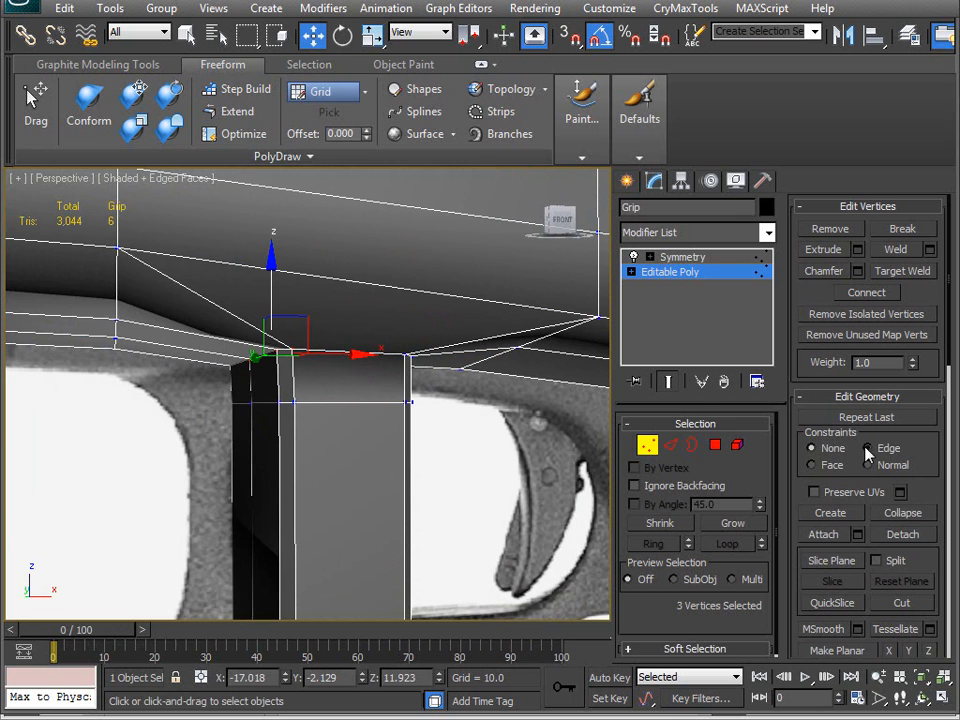
drag(309, 325, 182, 295)
Slide the single outer vertex at the post's front top corner forward along its frame edge.
middle_drag(184, 418, 260, 334)
click(290, 201)
alt+middle_drag(300, 206, 397, 323)
drag(266, 248, 214, 294)
Use Optimize to merge the slid front vertices with the adjacent frame vertices ahead of the post.
alt+middle_drag(214, 294, 131, 321)
middle_drag(240, 407, 285, 420)
scroll(285, 420, up, 3)
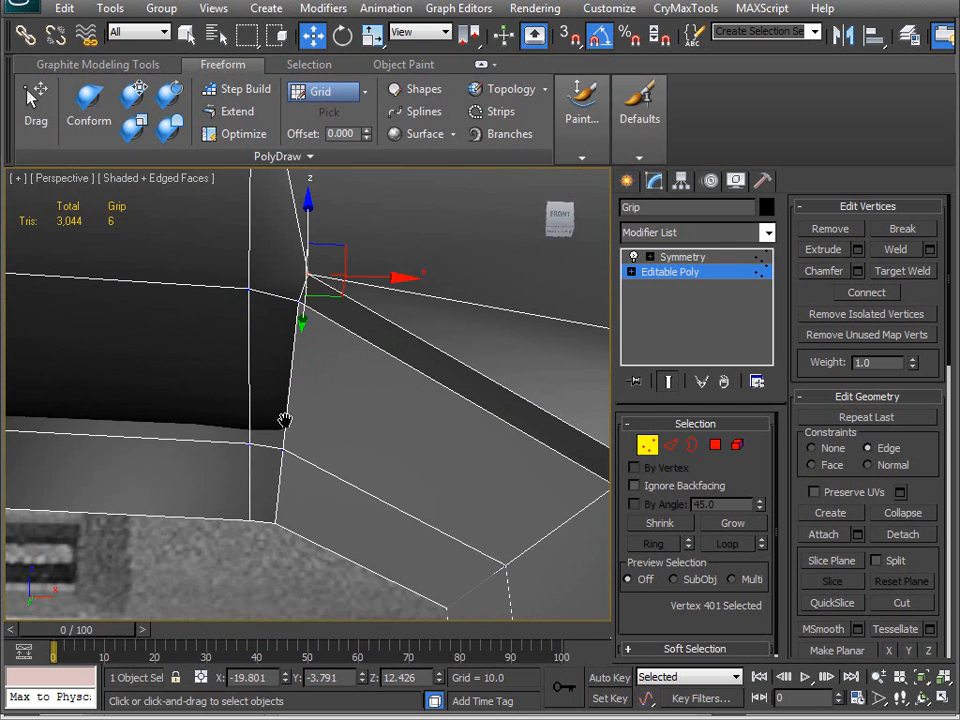
click(238, 134)
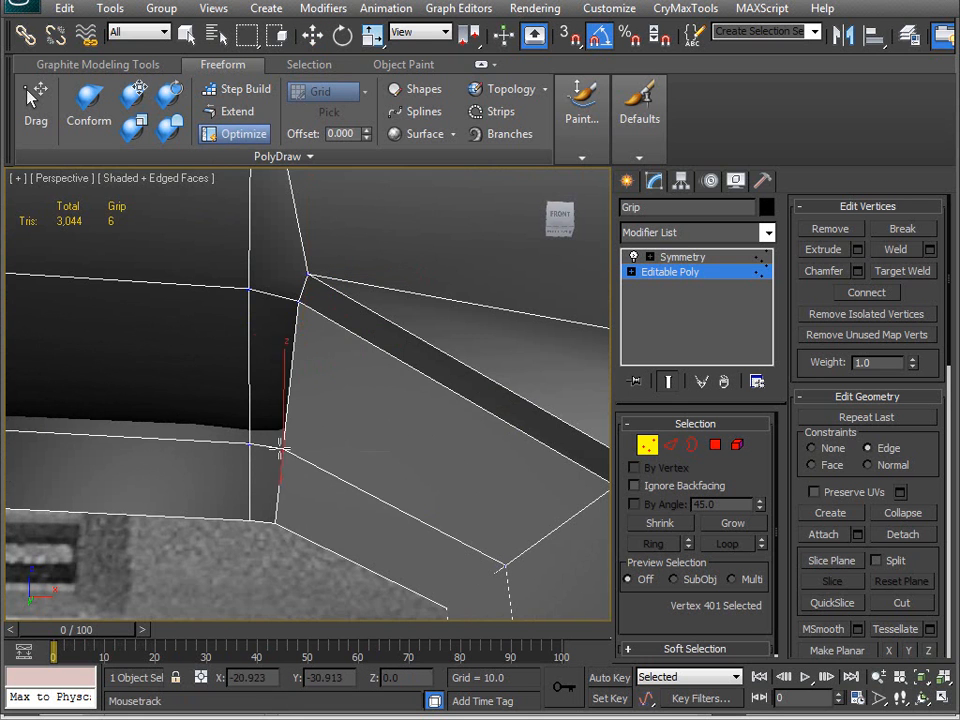
click(287, 451)
click(248, 290)
Merge the post's rear top corner vertex into the frame vertex behind it and slide the neighbouring outer vertex back along its edge.
middle_drag(311, 347, 238, 352)
alt+middle_drag(298, 309, 307, 447)
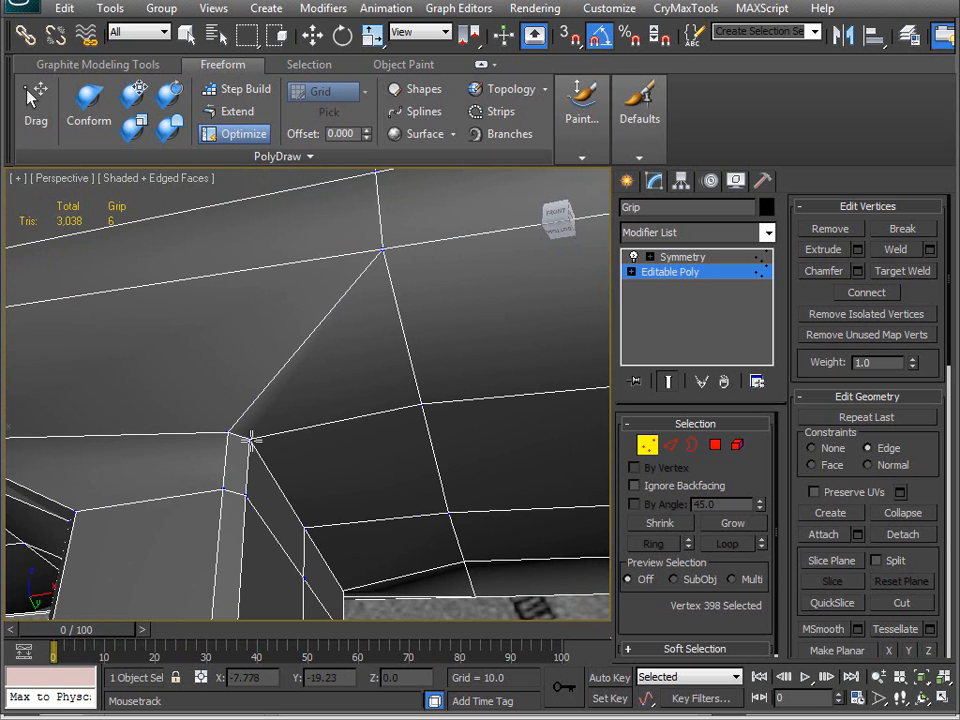
click(421, 402)
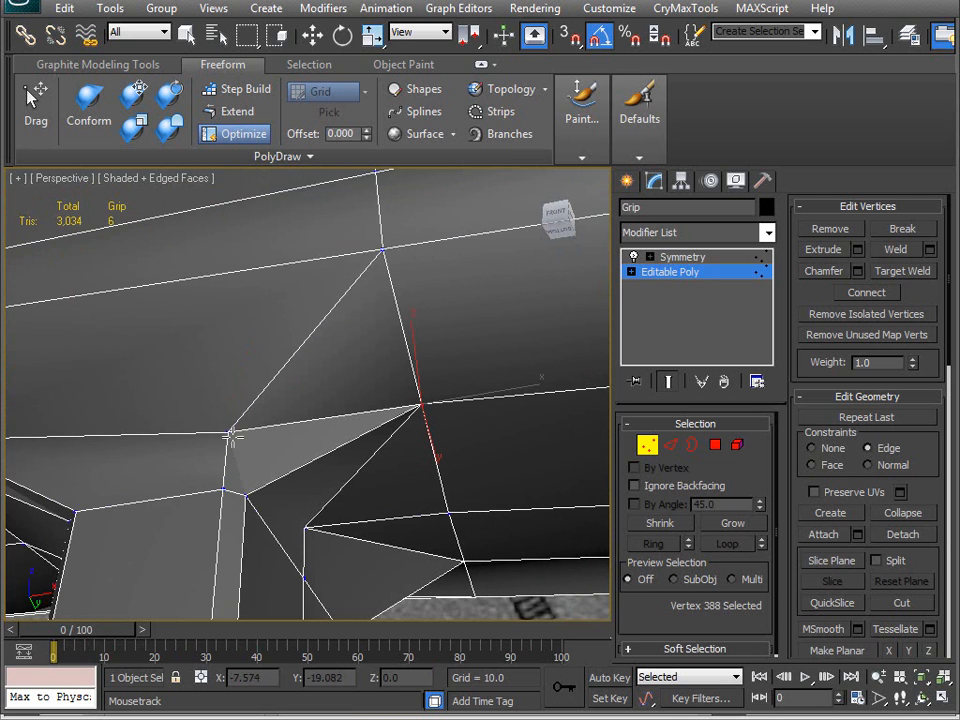
key(w)
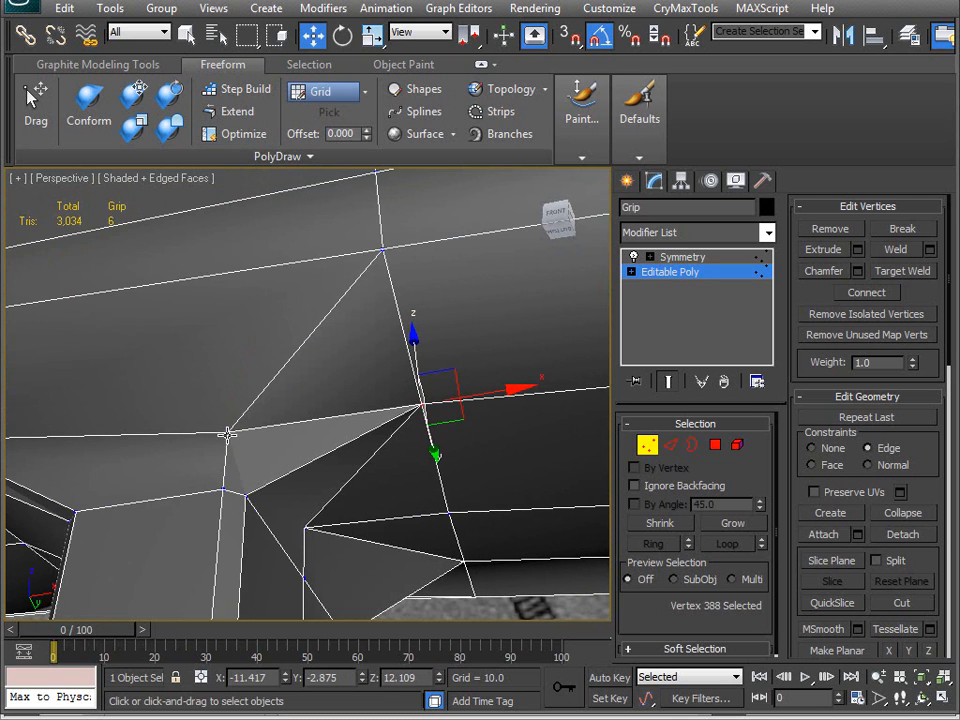
click(227, 435)
drag(263, 399, 362, 334)
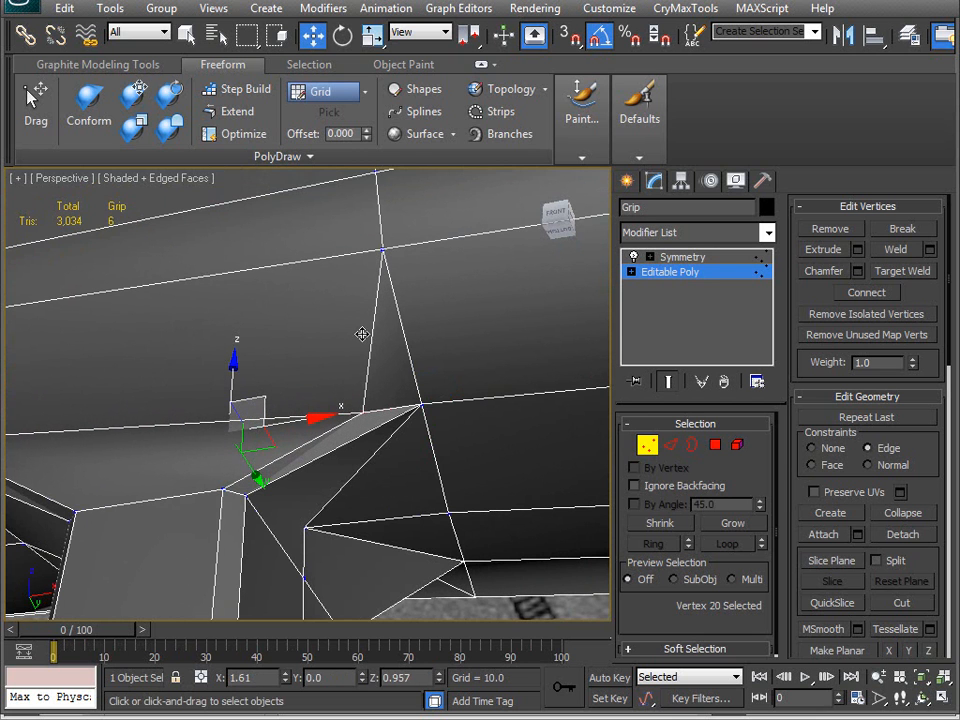
Use Optimize to merge the lower vertex on the post's rear side with the frame vertex behind it.
middle_drag(287, 439, 301, 401)
middle_drag(391, 494, 253, 474)
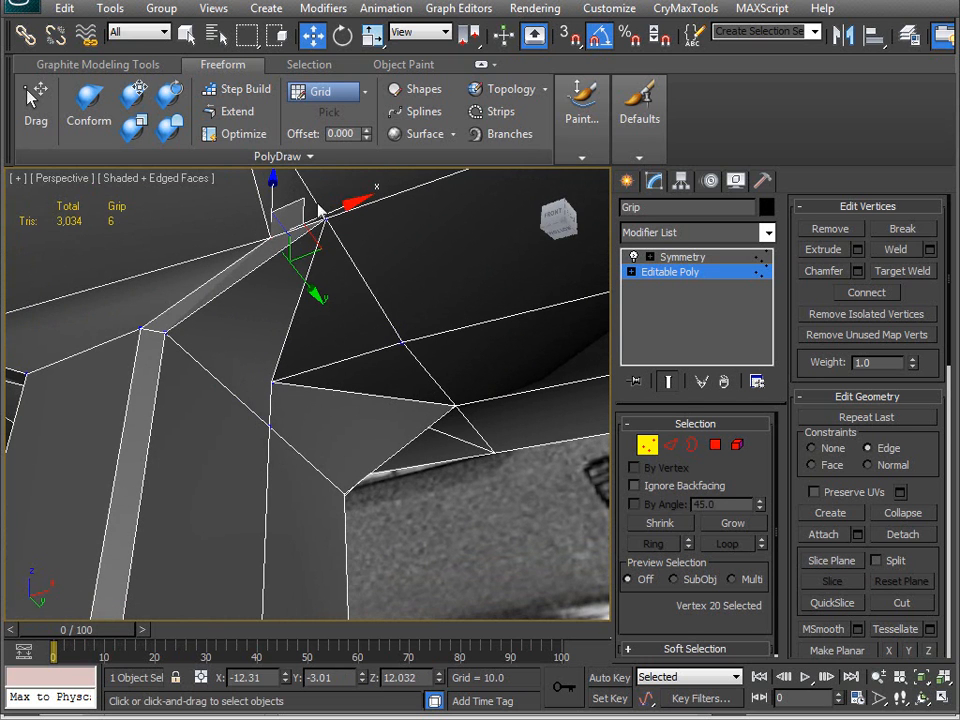
click(238, 133)
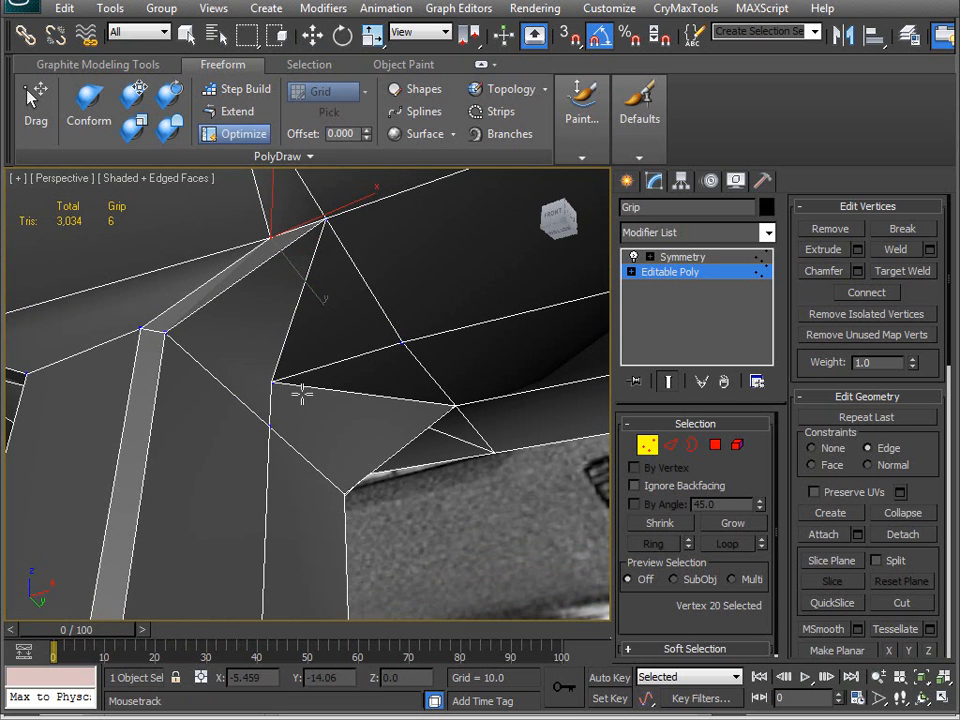
click(403, 341)
Connect the trigger guard post's vertical edges with a horizontal edge loop and make the loop planar in Z.
alt+middle_drag(405, 336, 405, 403)
middle_drag(282, 386, 326, 407)
key(2)
alt+middle_drag(300, 478, 277, 437)
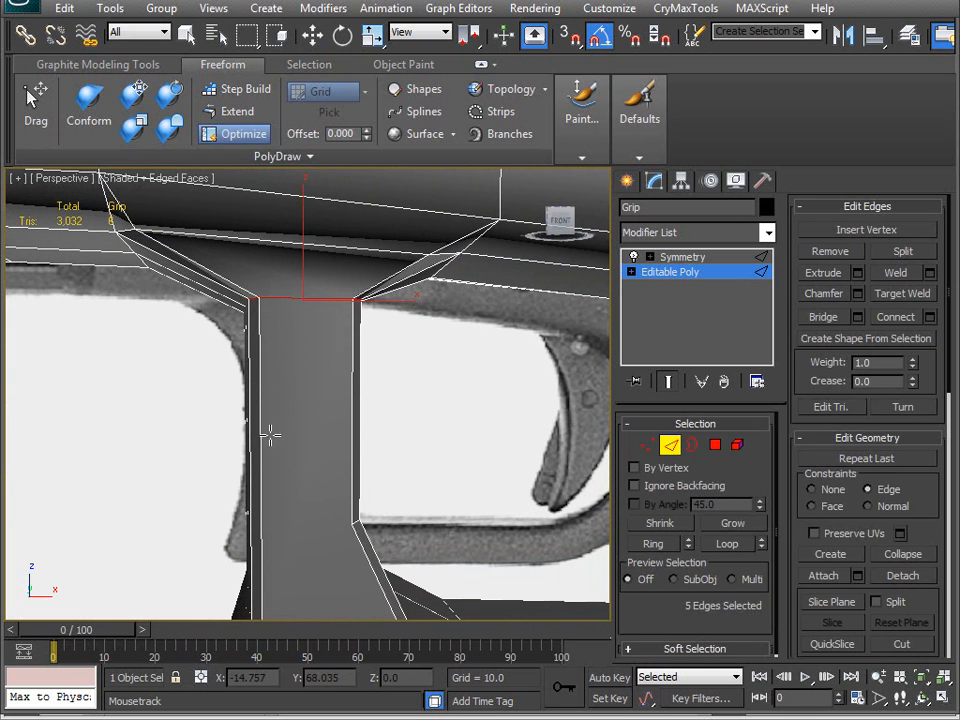
right_click(171, 411)
drag(181, 383, 421, 436)
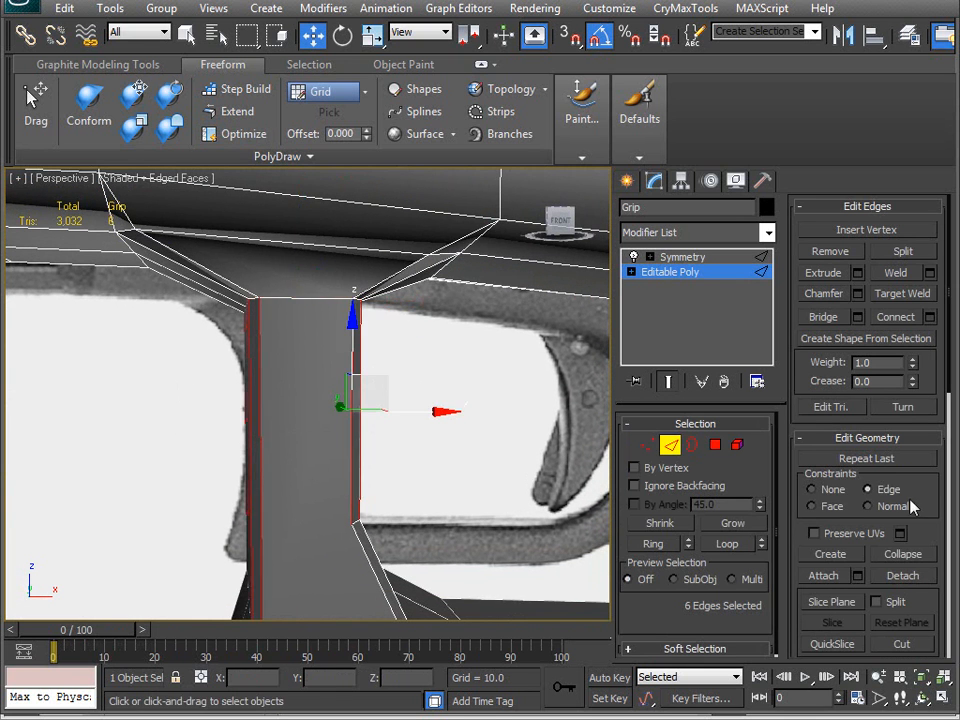
click(908, 318)
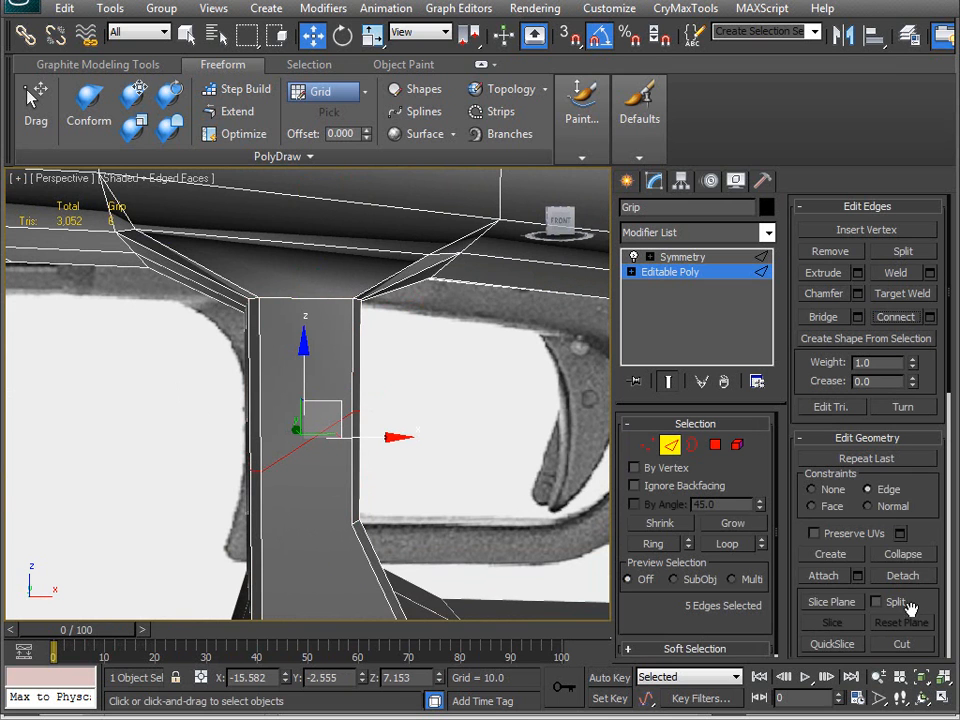
scroll(912, 560, down, 4)
click(929, 510)
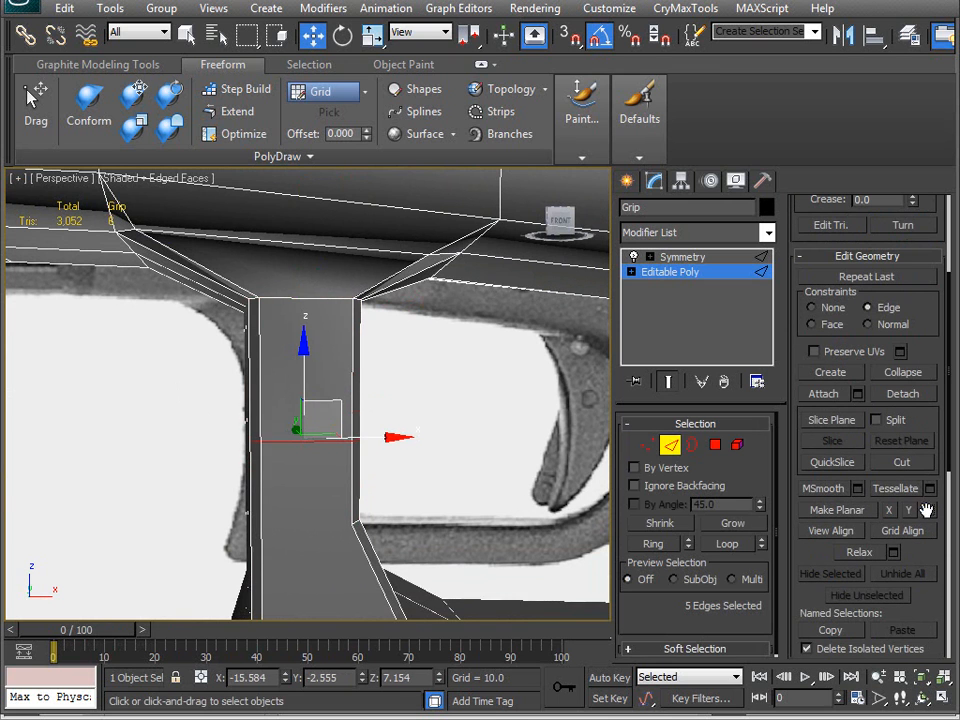
Slide the new edge loop up along the post's edges to just below the flared top.
drag(304, 378, 304, 340)
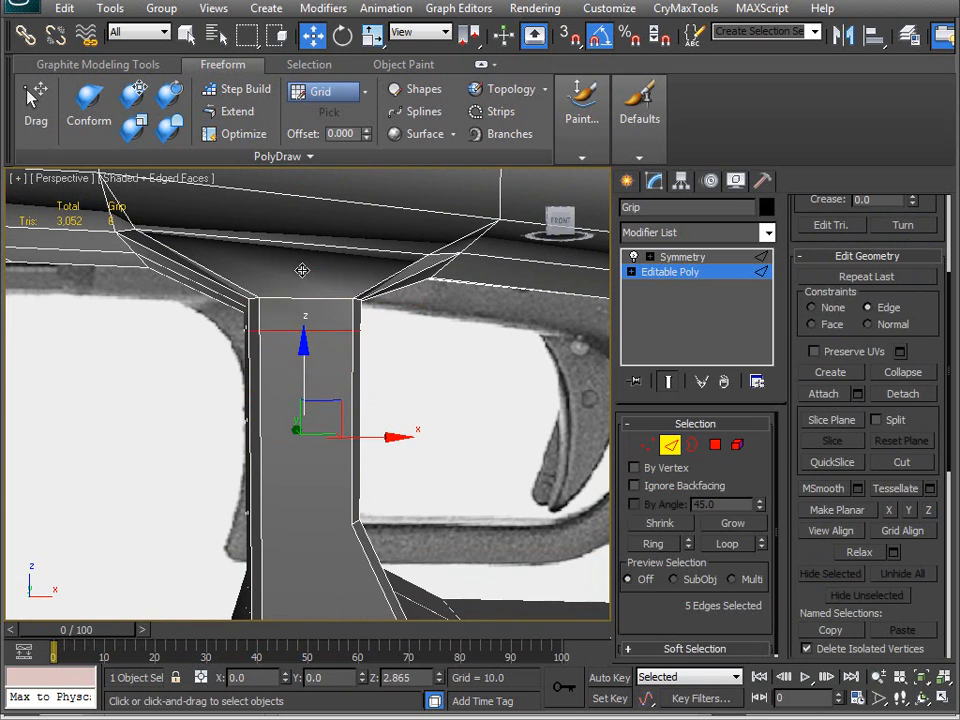
drag(302, 270, 300, 284)
key(c)
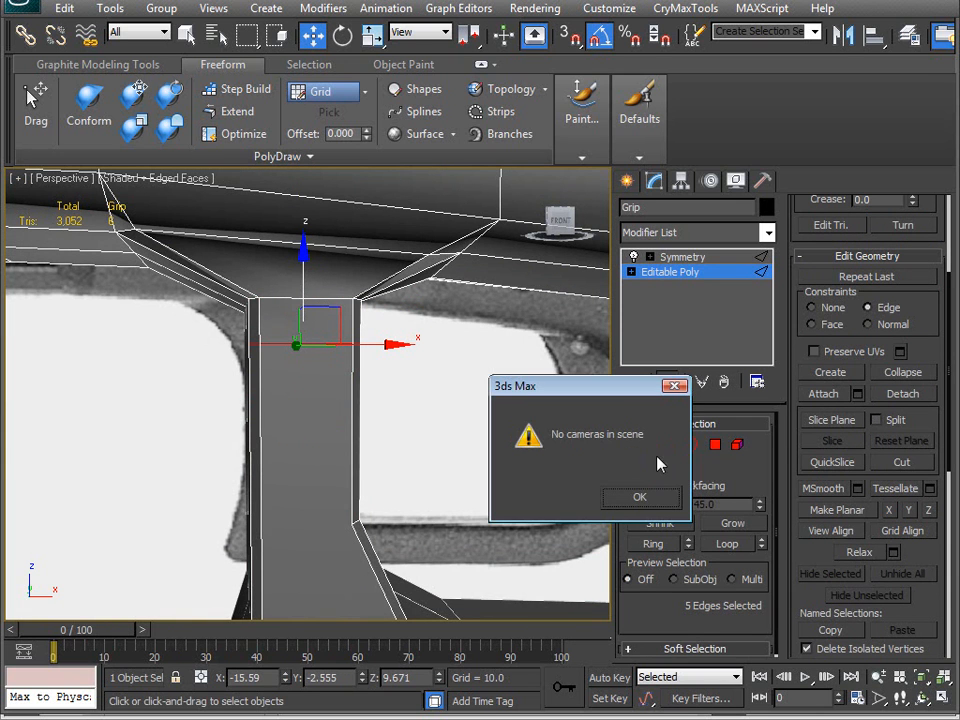
click(638, 497)
In the front view, set the constraint to None and lower the edge loop to where the reference post begins to flare.
key(f)
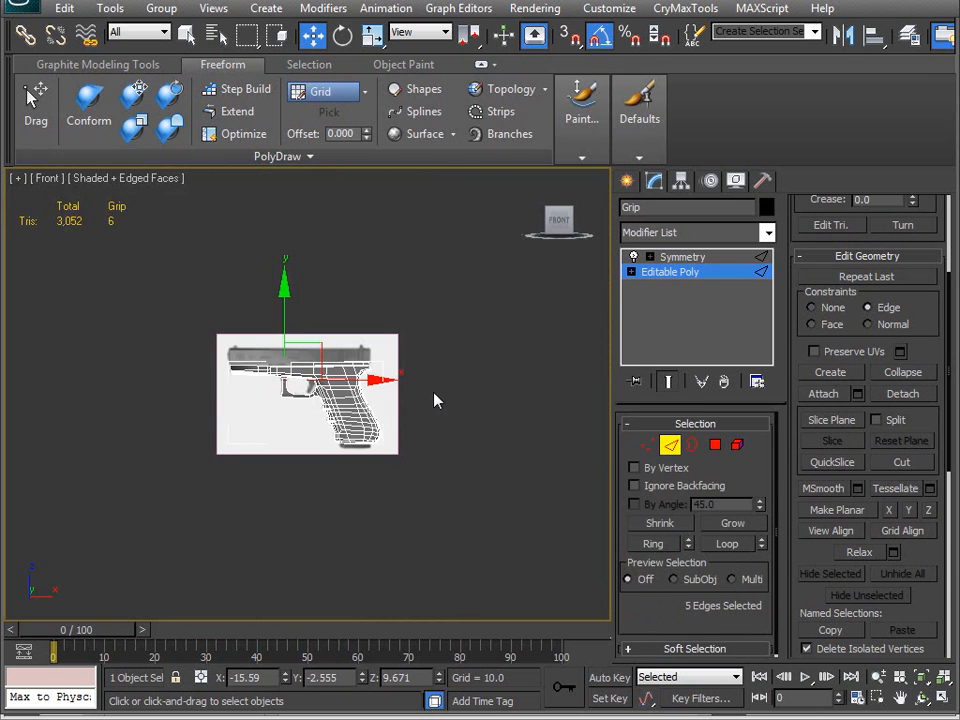
scroll(336, 392, up, 6)
scroll(237, 369, up, 6)
middle_drag(125, 250, 326, 424)
scroll(249, 368, up, 2)
scroll(318, 430, up, 2)
key(r)
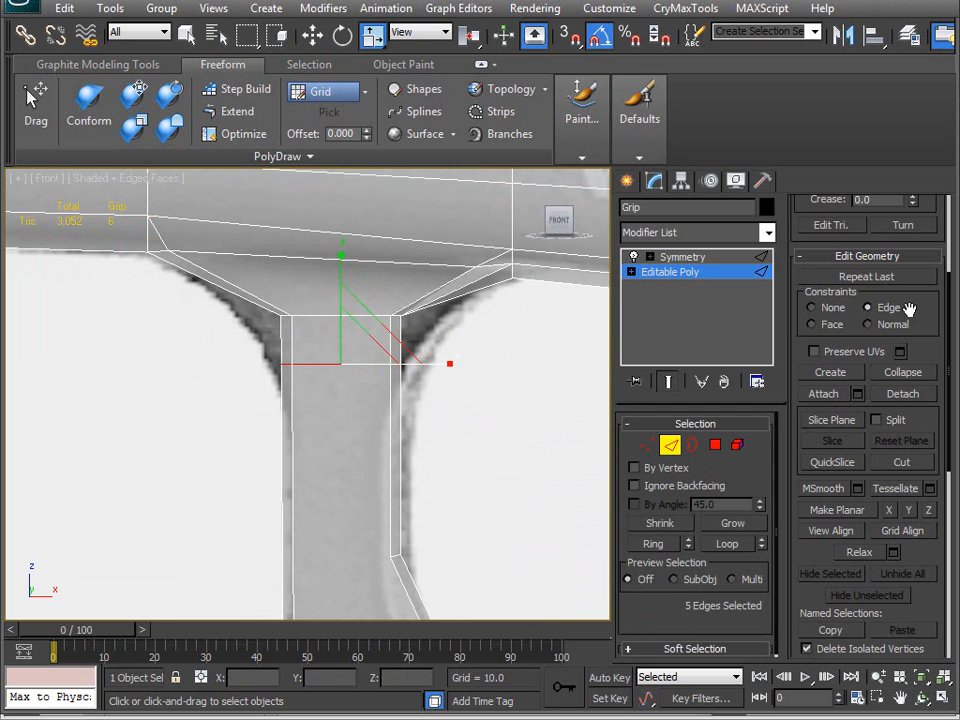
click(812, 307)
mouse_move(465, 350)
mouse_down()
mouse_move(476, 349)
mouse_move(460, 355)
mouse_up()
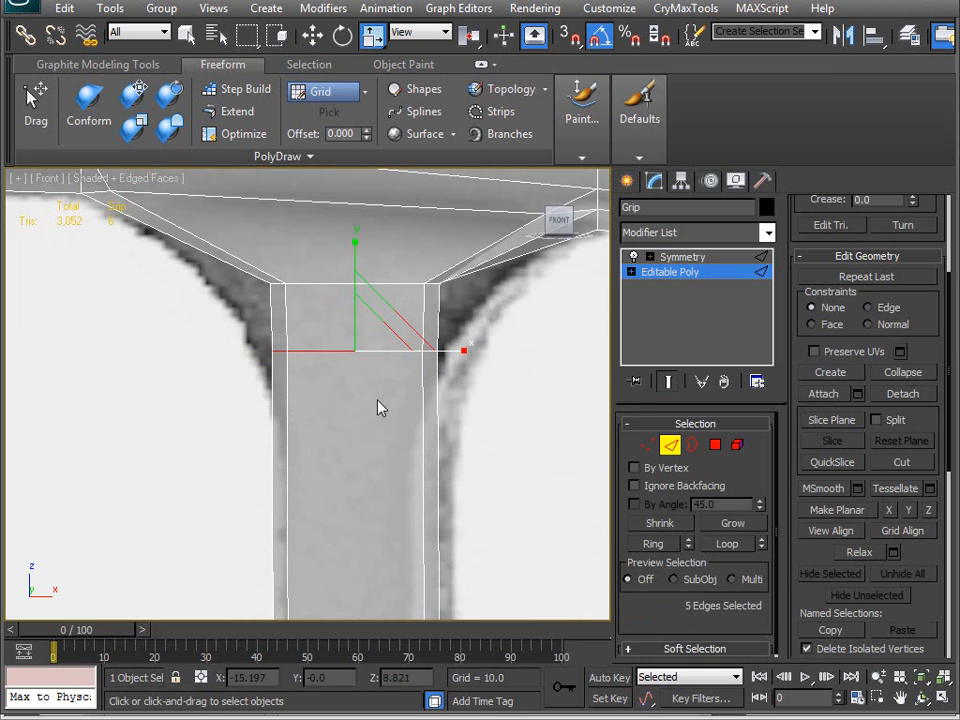
middle_drag(404, 394, 413, 370)
key(w)
drag(362, 253, 360, 314)
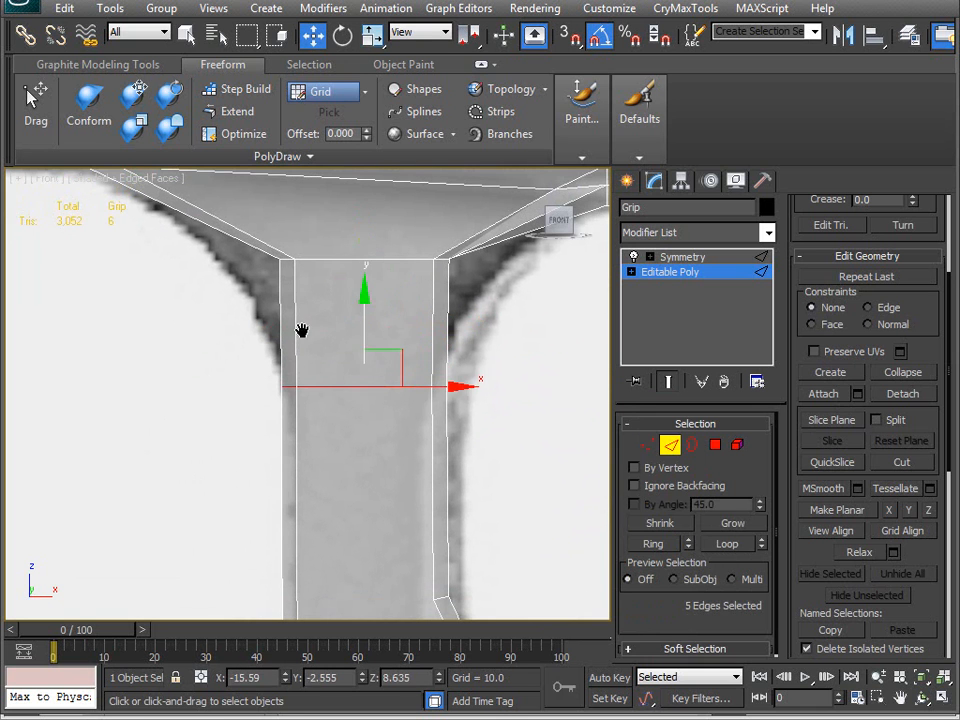
Move the post's top corner vertices outward on both the front and rear sides to match the reference flare.
middle_drag(300, 334, 285, 362)
scroll(285, 362, down, 2)
scroll(285, 362, up, 2)
drag(296, 287, 266, 295)
key(ctrl+z)
key(1)
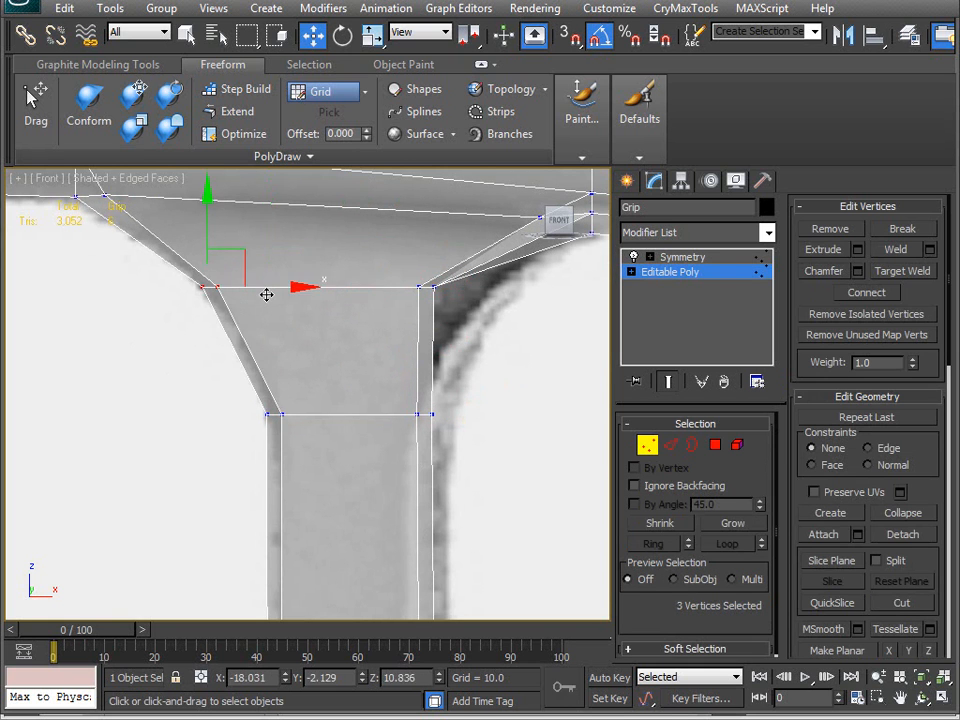
drag(371, 328, 539, 296)
mouse_move(477, 385)
middle_down()
mouse_move(452, 306)
mouse_move(467, 377)
middle_up()
Connect the flare's slanted edges with another horizontal edge loop halfway up.
key(2)
drag(175, 320, 475, 365)
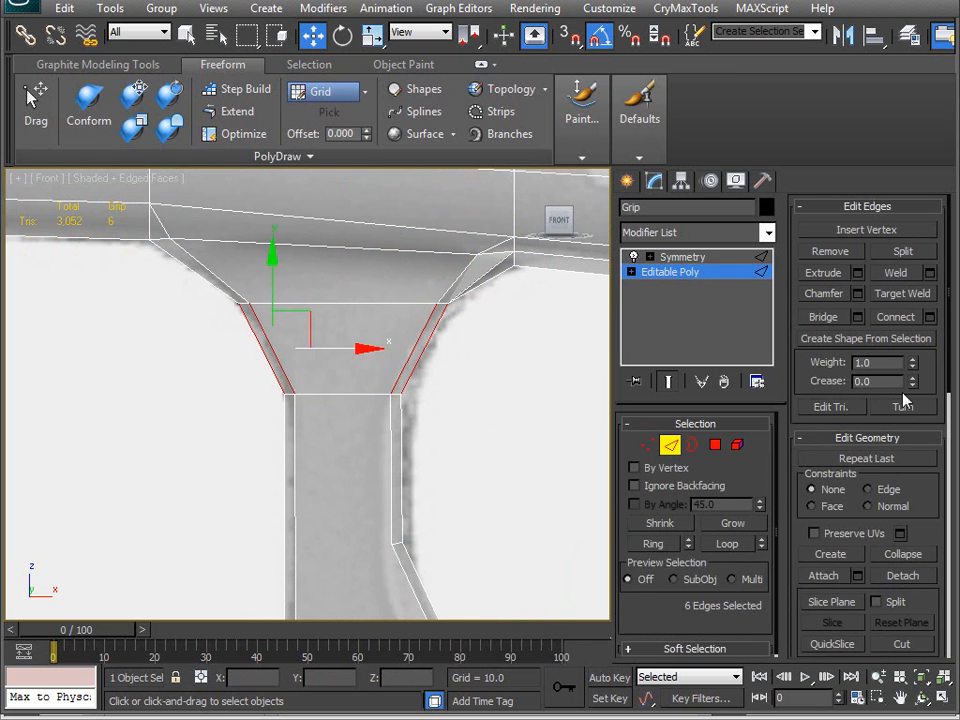
click(900, 328)
scroll(319, 403, up, 2)
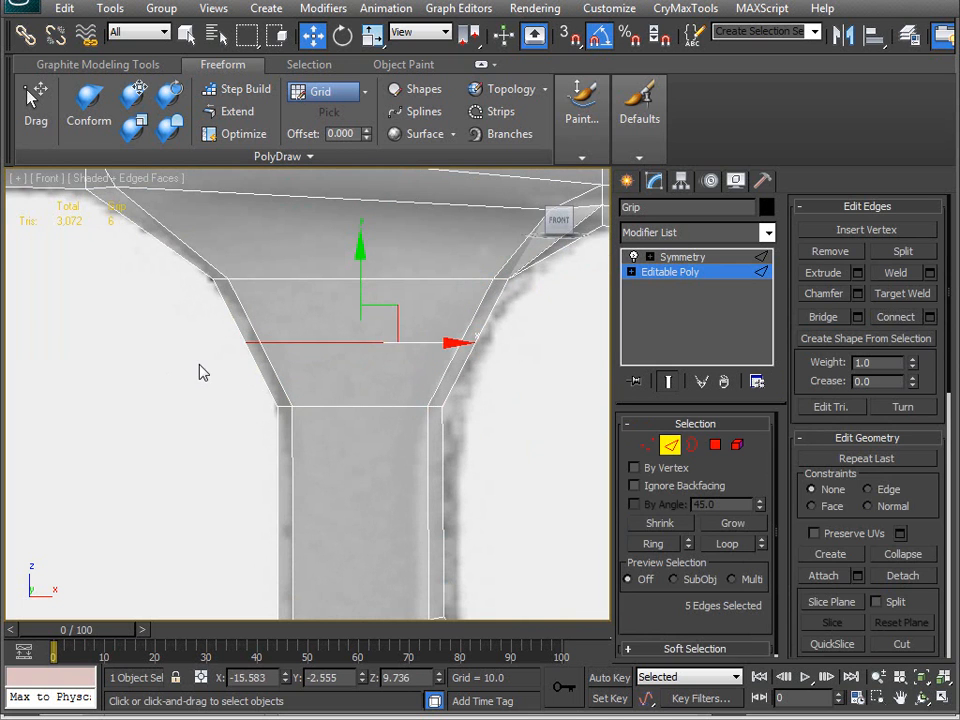
Move the middle loop's front and rear vertices inward so the flare curves along the reference outline.
key(1)
drag(205, 388, 337, 345)
drag(406, 371, 405, 370)
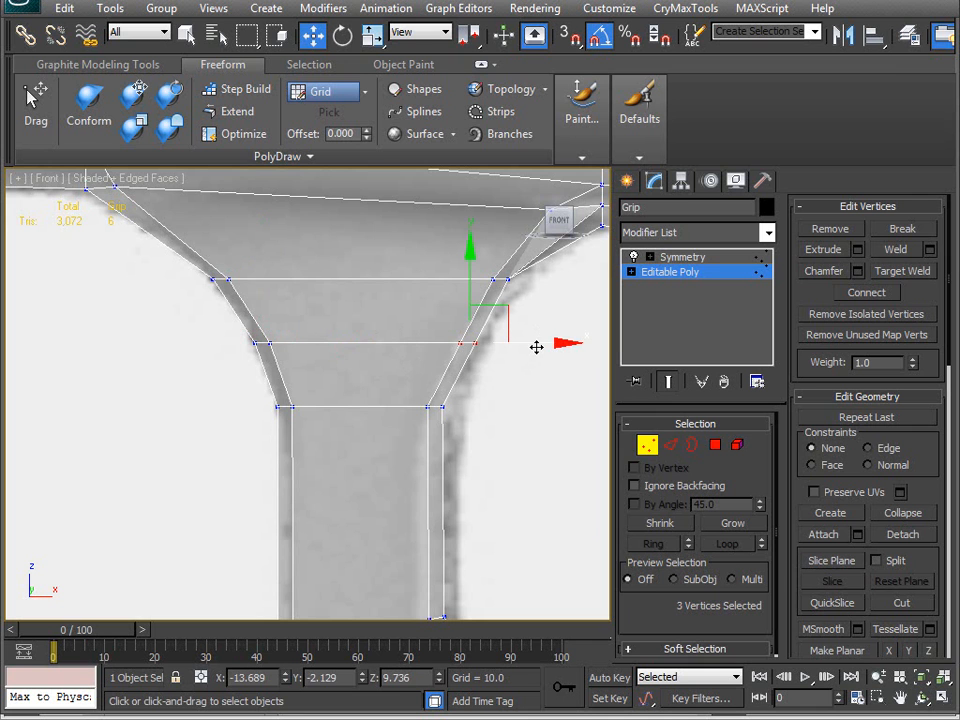
drag(536, 347, 523, 349)
Slide the frame vertex above the flare's rear side back along its edge using the Edge constraint.
middle_drag(242, 336, 112, 358)
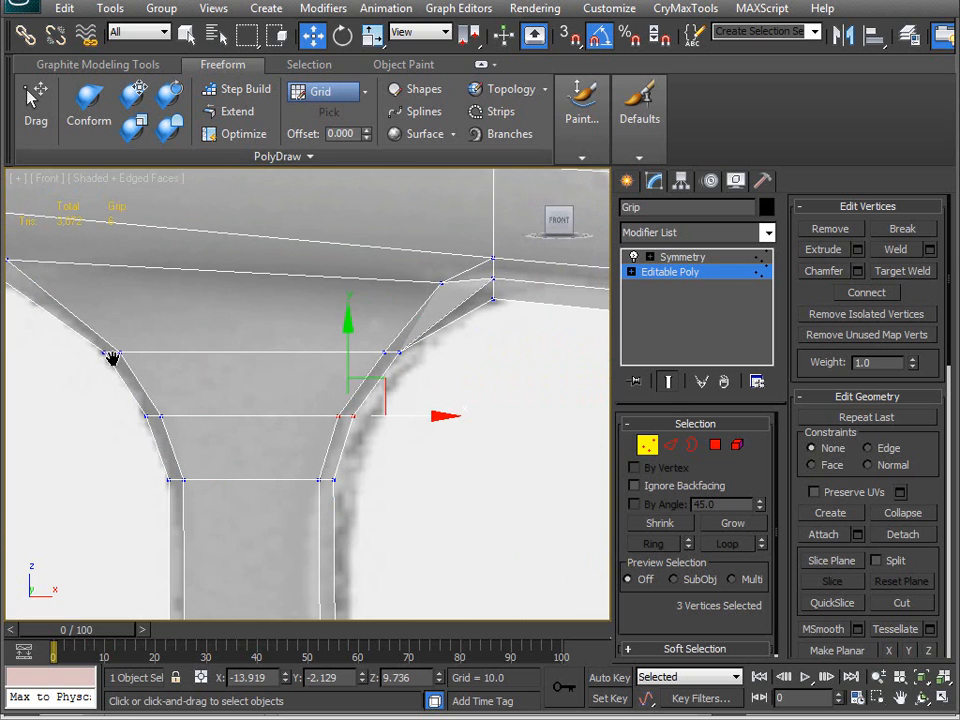
click(441, 283)
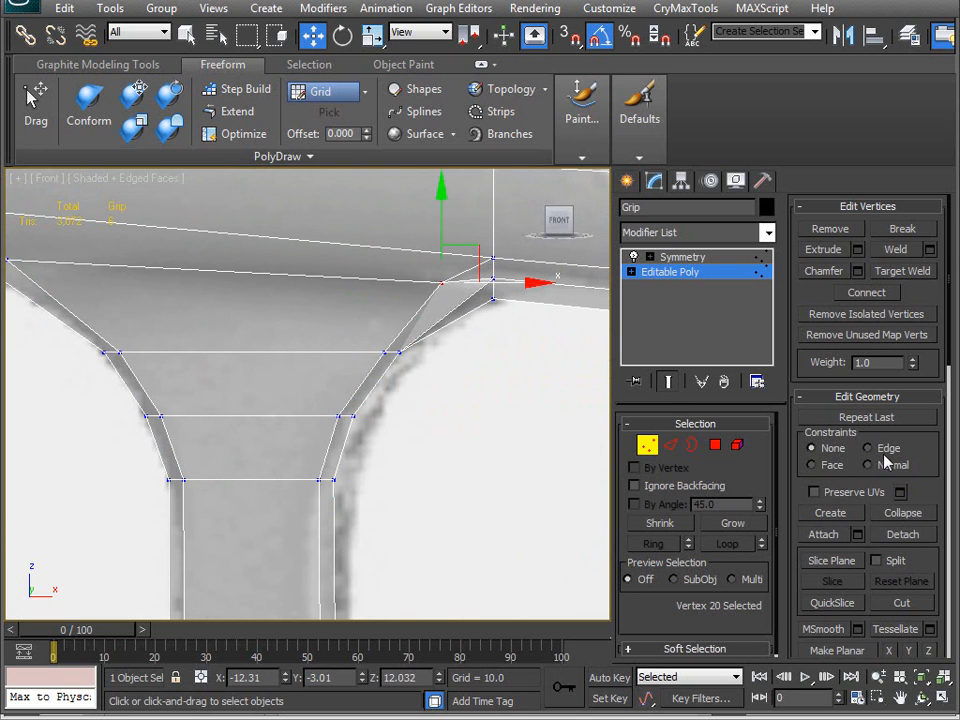
drag(500, 284, 530, 283)
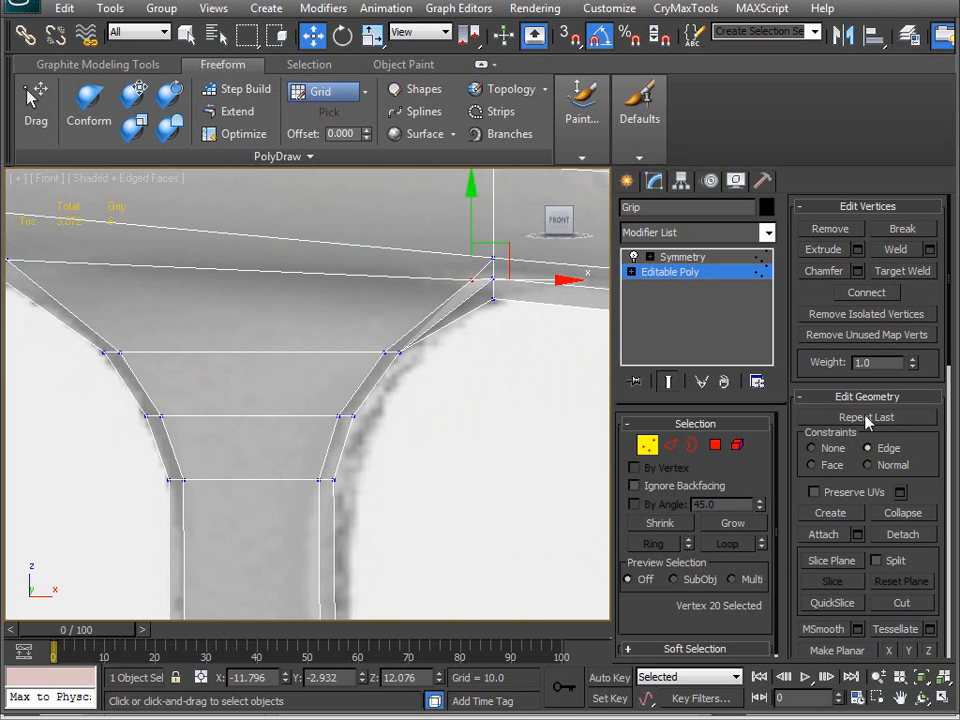
Without a constraint, connect the steep edges of the guard's front inner curve and move the new edge toward the reference outline.
middle_drag(560, 370, 378, 350)
key(2)
drag(378, 343, 338, 375)
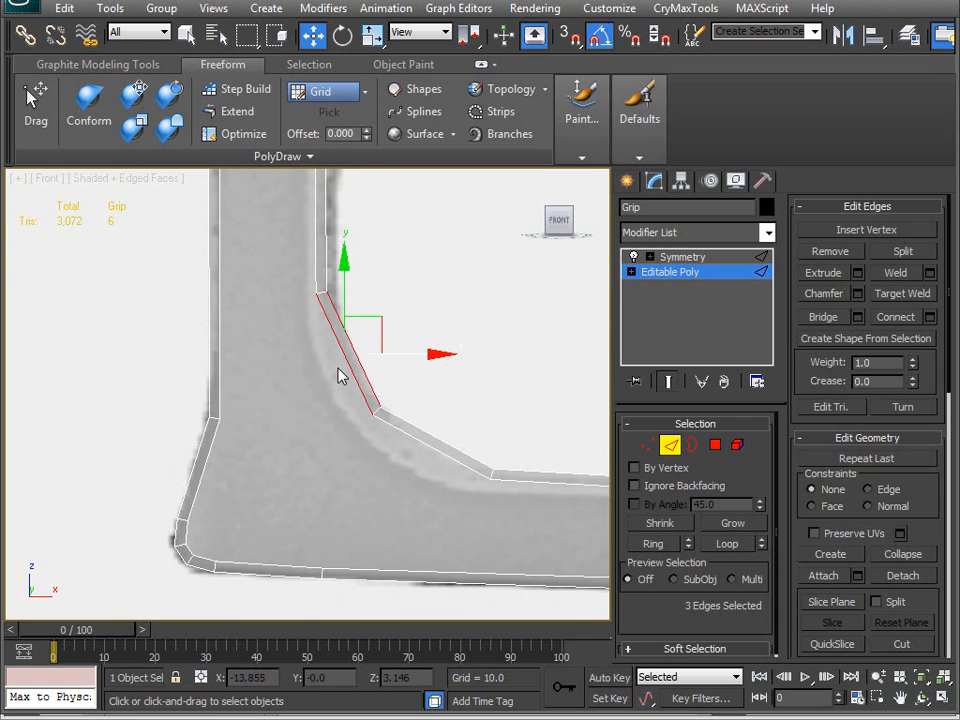
click(908, 324)
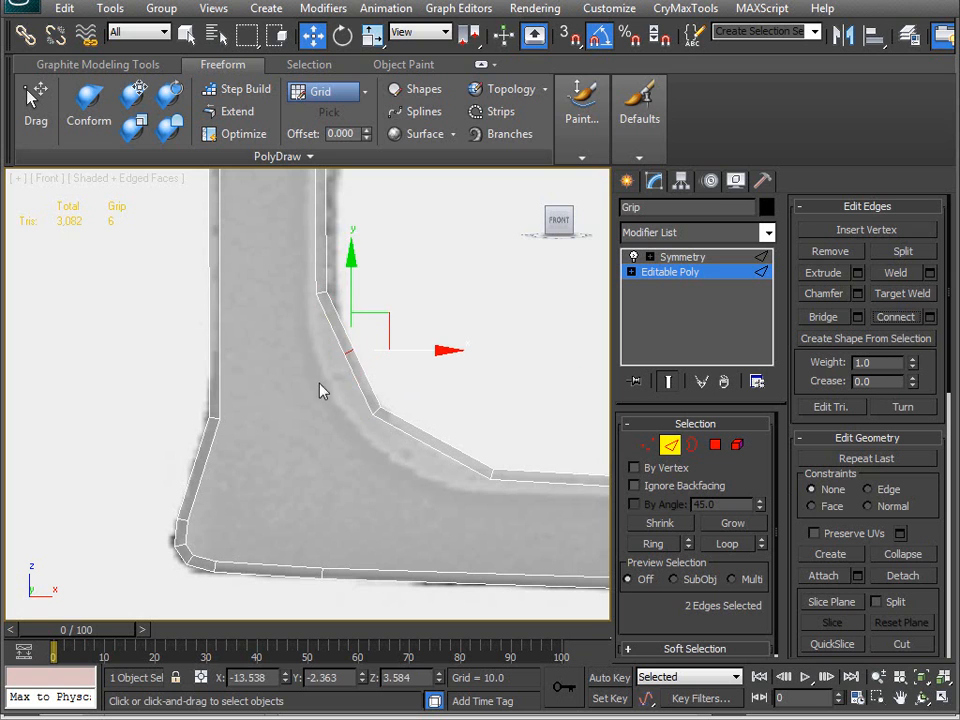
drag(388, 317, 370, 325)
Add a Flow Connect edge across the lower slanted strip of the guard's front inner curve.
drag(461, 410, 427, 459)
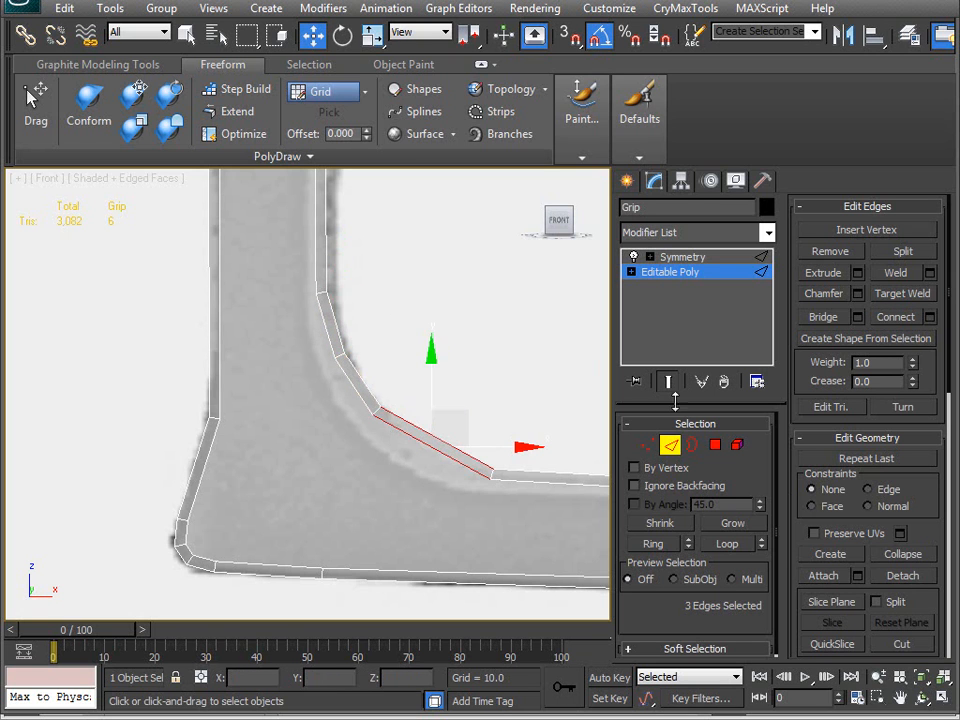
click(120, 62)
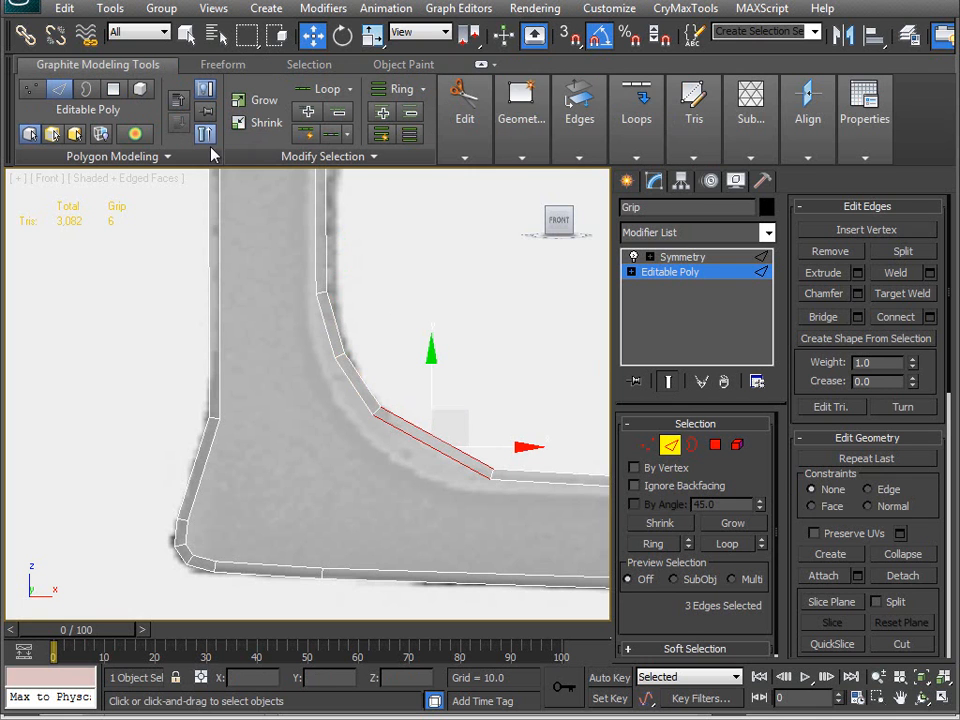
mouse_move(627, 130)
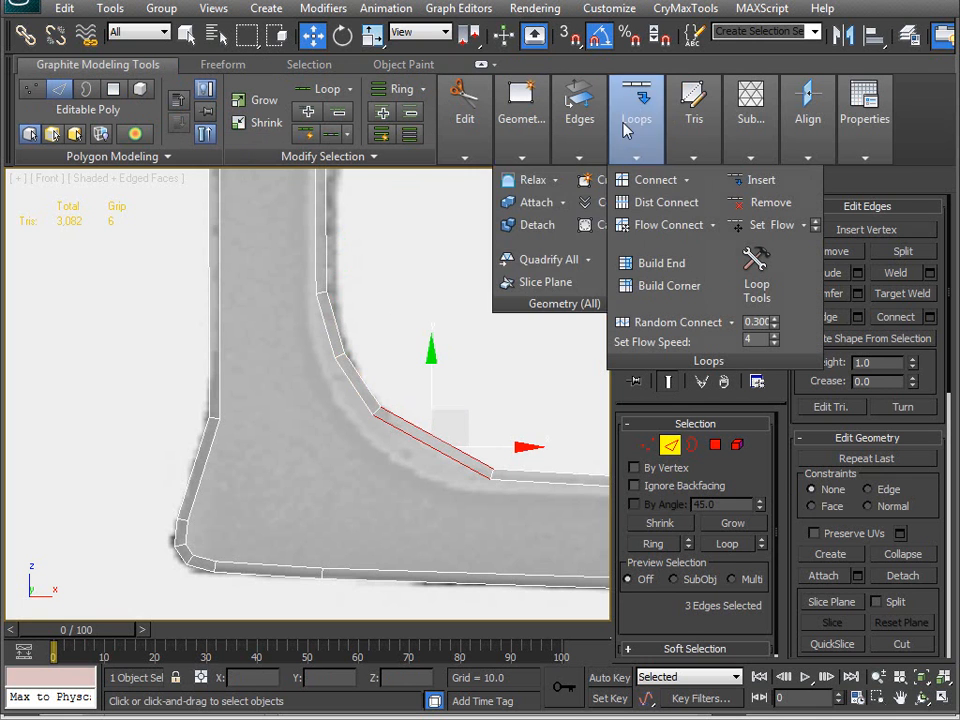
click(640, 224)
Add a Flow Connect edge across the slanted front outer strip below the post and nudge it to fit the reference outline.
middle_drag(492, 330, 298, 414)
drag(192, 398, 274, 431)
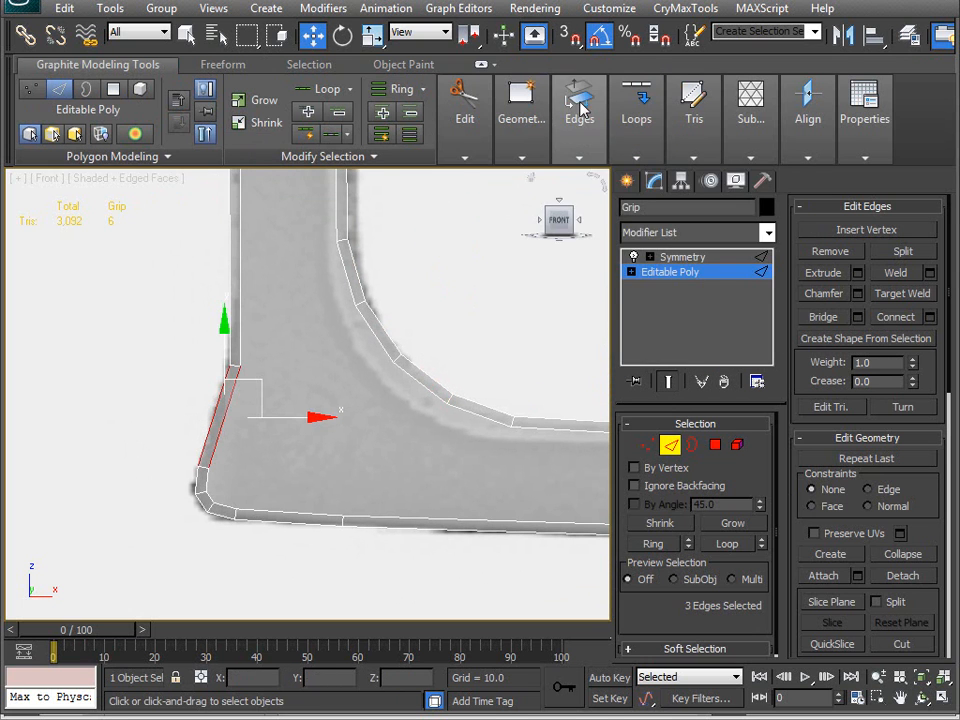
mouse_move(637, 127)
click(667, 229)
middle_drag(349, 338, 390, 285)
scroll(371, 320, up, 3)
middle_drag(309, 371, 353, 380)
drag(272, 325, 265, 336)
Add Flow Connect edges across the sloped strip and the short flat strip on the guard's underside next to the grip.
middle_drag(309, 272, 306, 371)
scroll(317, 373, down, 2)
middle_drag(320, 299, 328, 512)
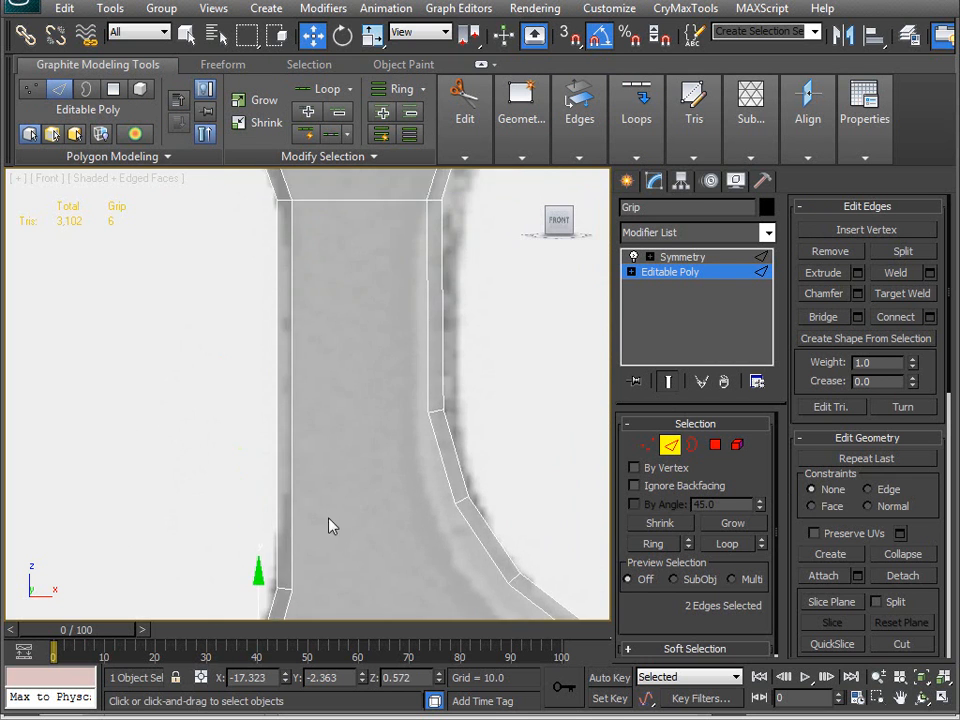
scroll(328, 500, down, 2)
middle_drag(330, 348, 284, 381)
scroll(288, 374, up, 2)
middle_drag(586, 480, 159, 281)
middle_drag(285, 336, 107, 289)
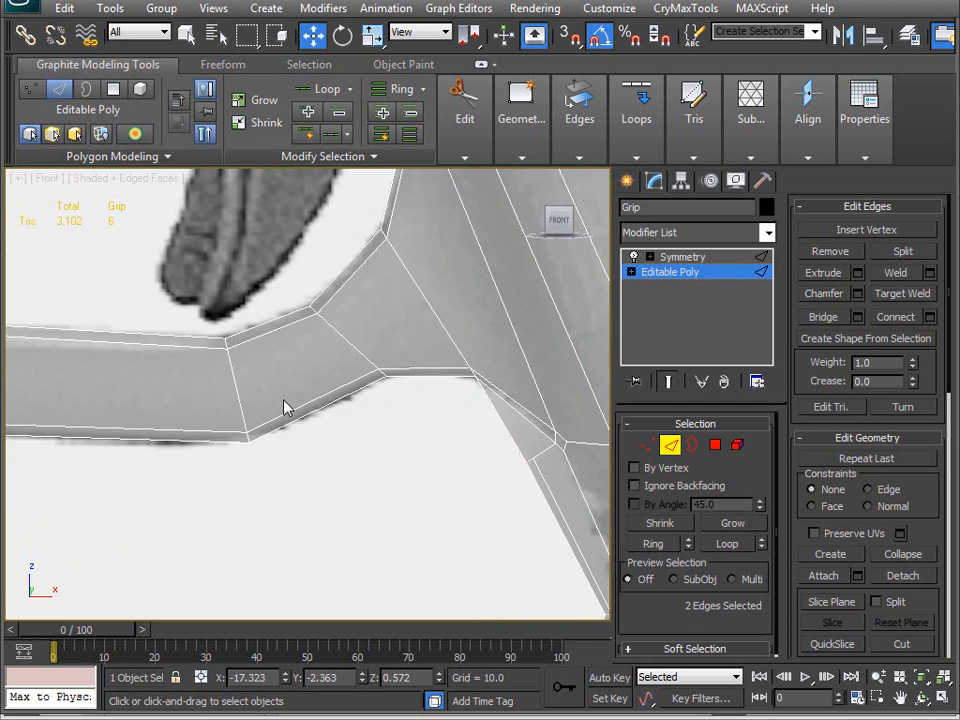
ctrl+click(314, 400)
click(636, 105)
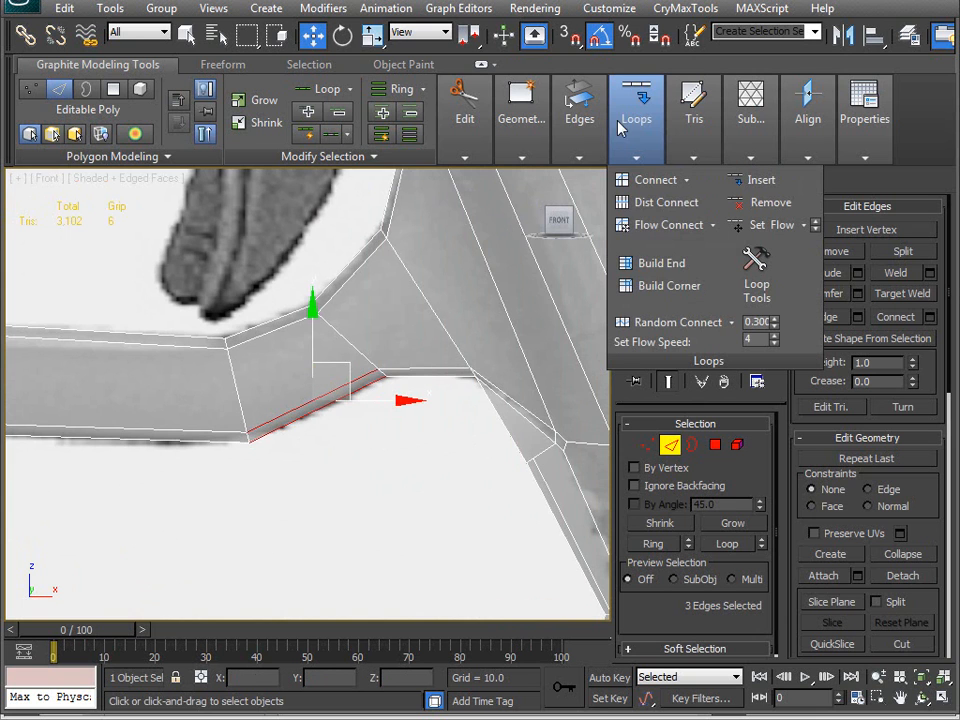
click(650, 224)
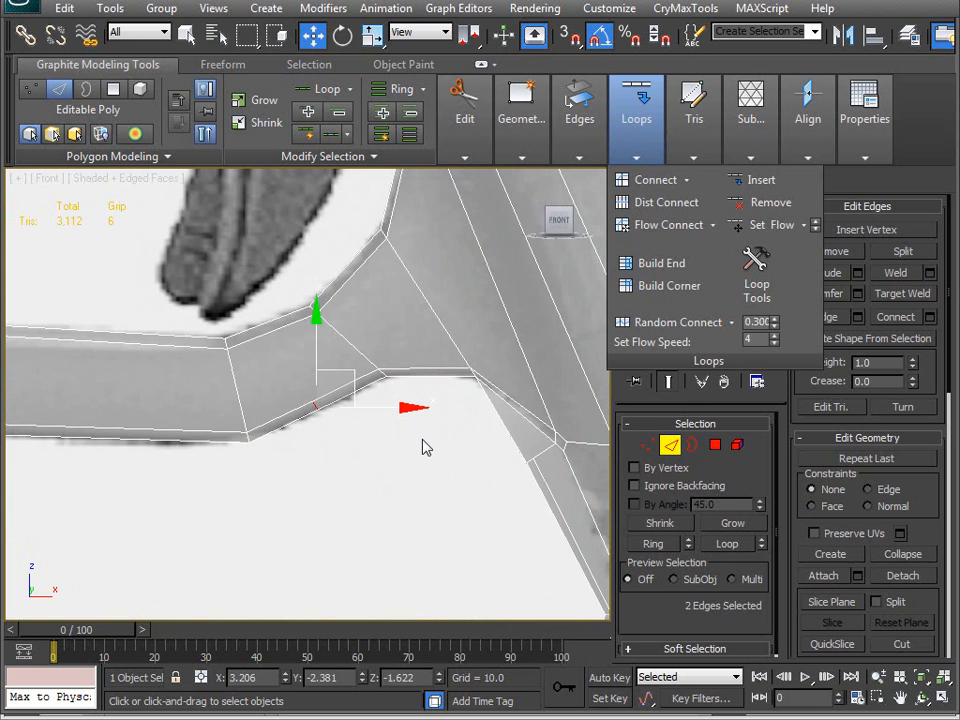
ctrl+click(438, 378)
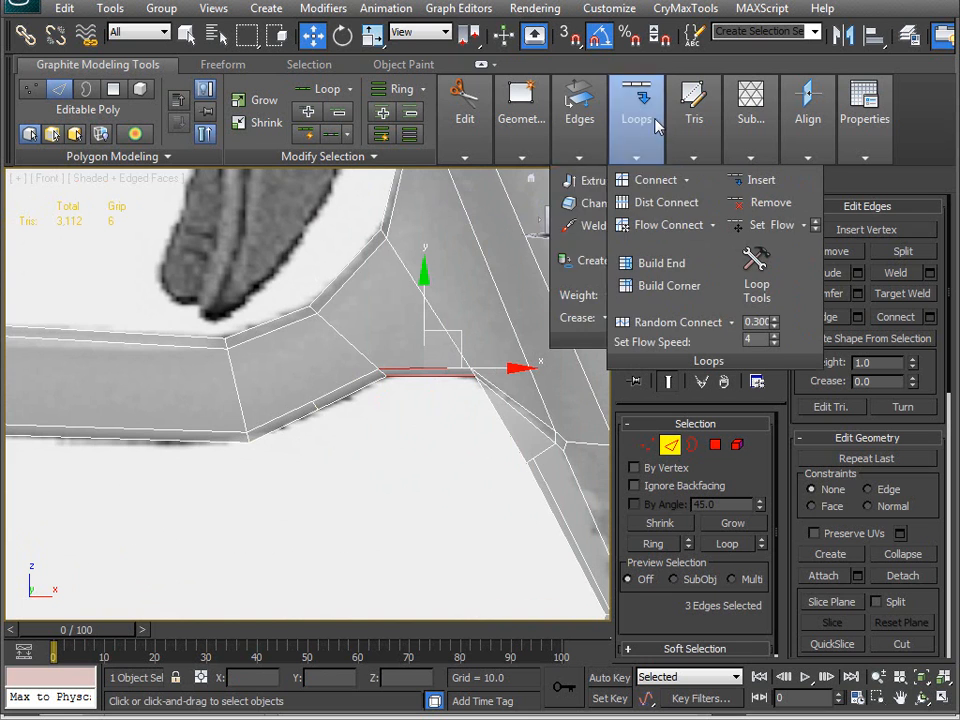
click(670, 226)
Add Flow Connect edges across the two upper strips of the guard's rear inner curve behind the trigger.
middle_drag(358, 301, 376, 360)
ctrl+click(370, 330)
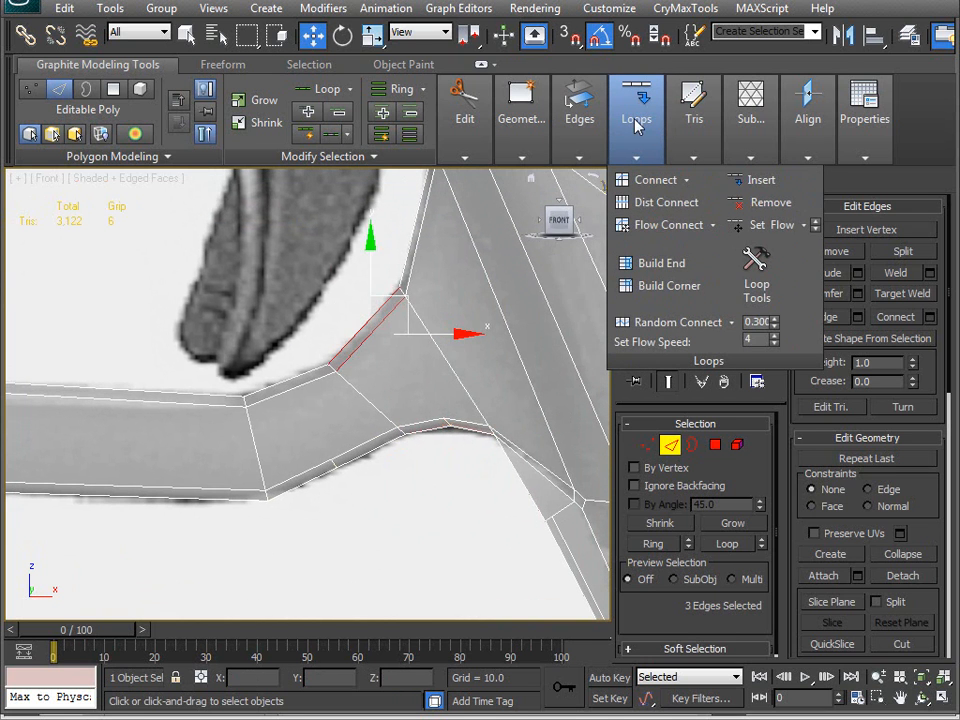
click(667, 229)
middle_drag(287, 287, 245, 411)
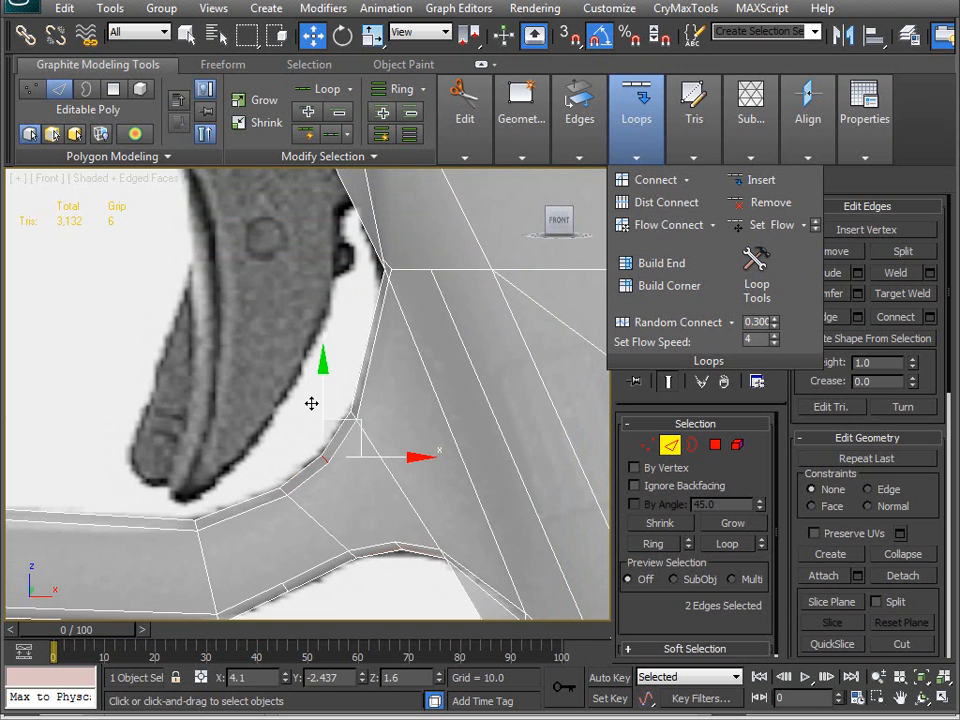
drag(324, 336, 390, 366)
mouse_move(636, 125)
click(667, 229)
Return to the perspective view and turn off the see-through display of the Grip.
middle_drag(358, 392, 375, 323)
key(v)
key(p)
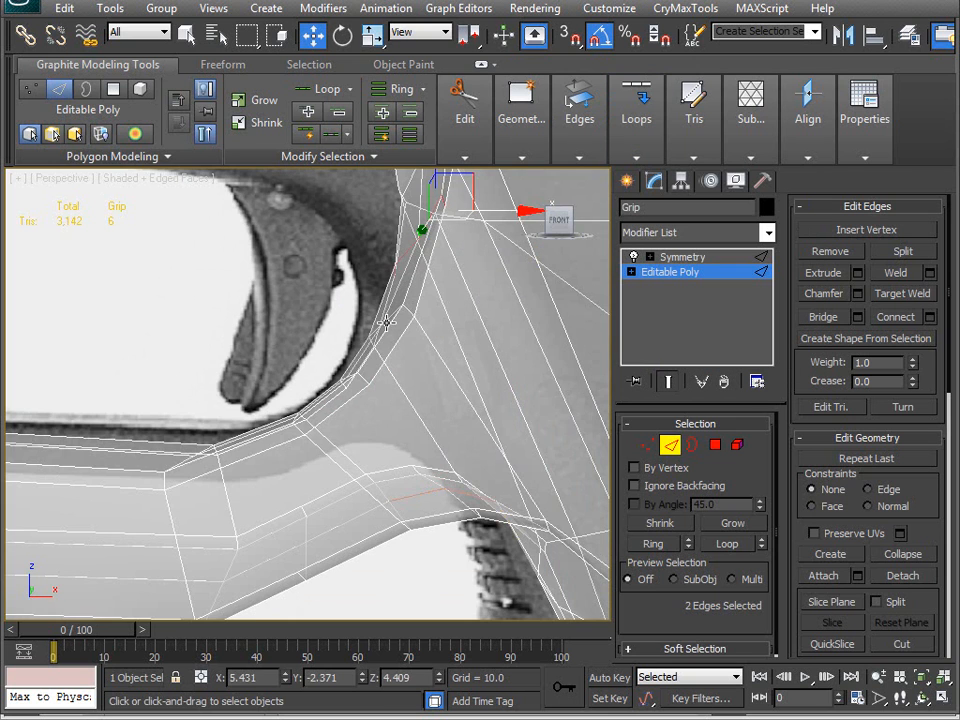
key(alt+x)
mouse_move(296, 351)
alt+middle_down()
mouse_move(375, 398)
mouse_move(311, 439)
mouse_move(308, 408)
alt+middle_up()
Move the single outer chamfer vertex on the guard's rear inner curve slightly up and back toward the grip.
key(1)
scroll(296, 315, down, 3)
alt+middle_drag(296, 315, 348, 350)
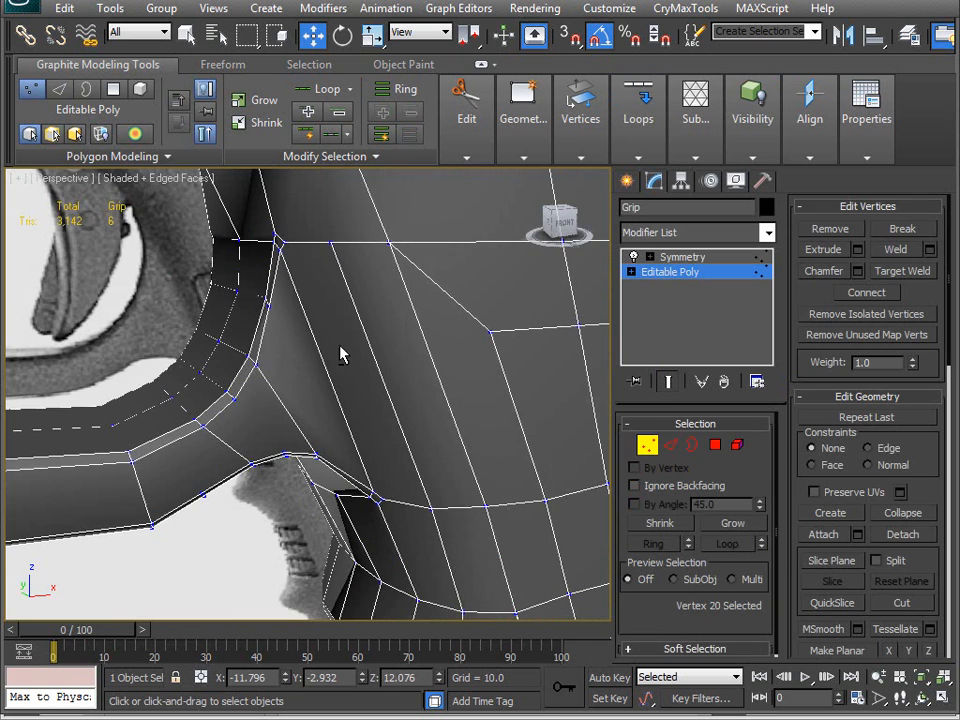
click(268, 309)
middle_drag(275, 398, 272, 437)
scroll(286, 434, up, 4)
scroll(279, 412, down, 3)
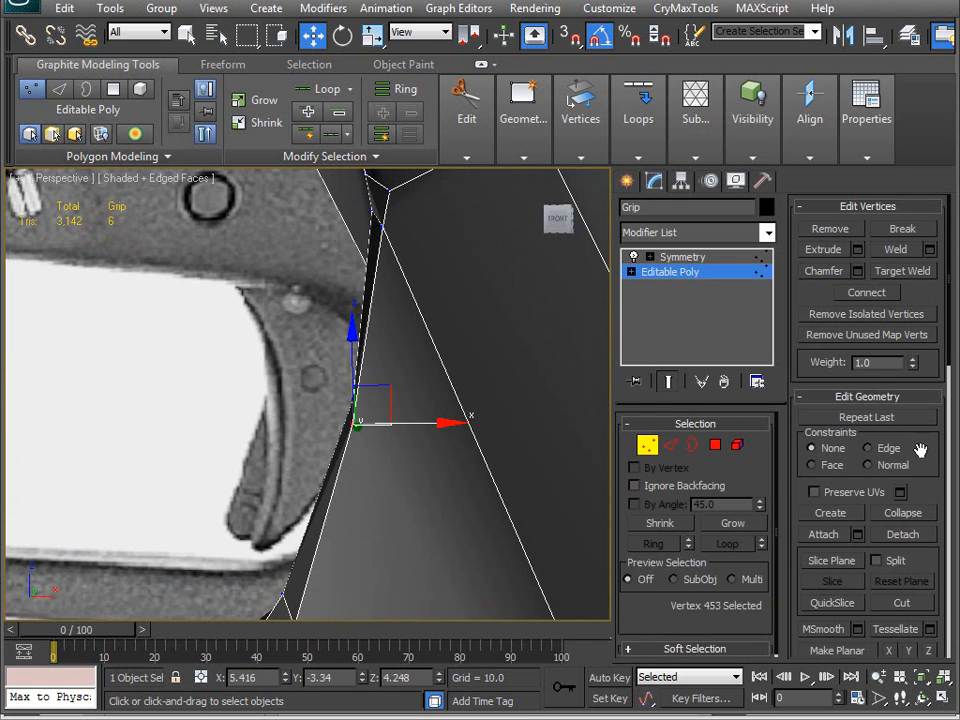
drag(390, 386, 439, 407)
key(ctrl+z)
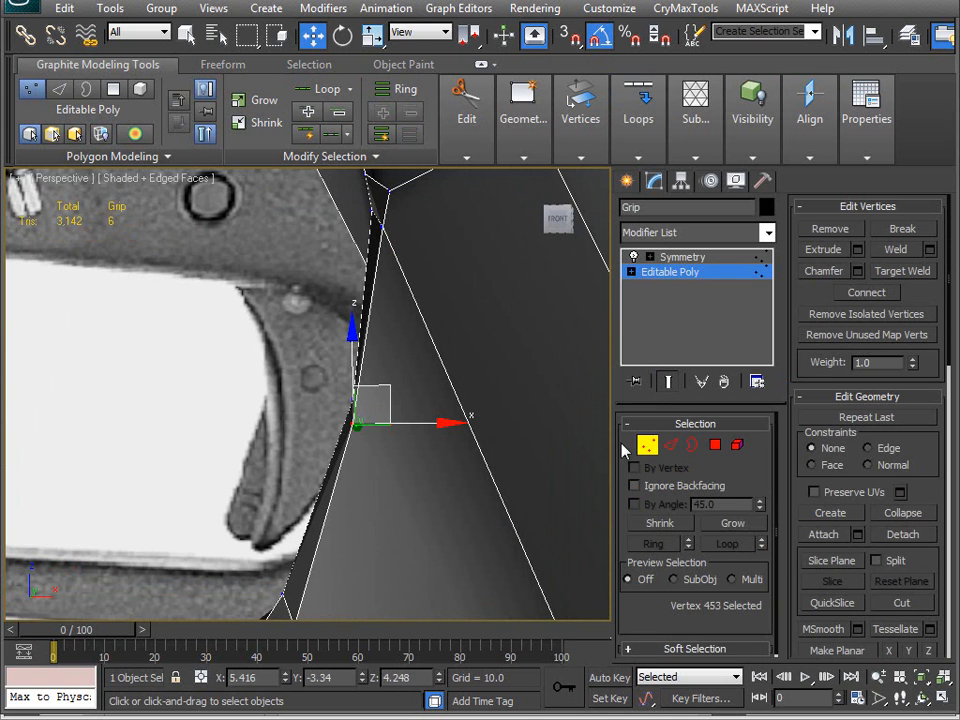
drag(385, 386, 401, 371)
Collapse the short edges of the small vertex diamond at the upper end of the guard's rear inner chamfer with Optimize.
middle_drag(360, 344, 320, 419)
alt+middle_drag(352, 338, 450, 373)
middle_drag(347, 375, 352, 395)
scroll(354, 388, up, 2)
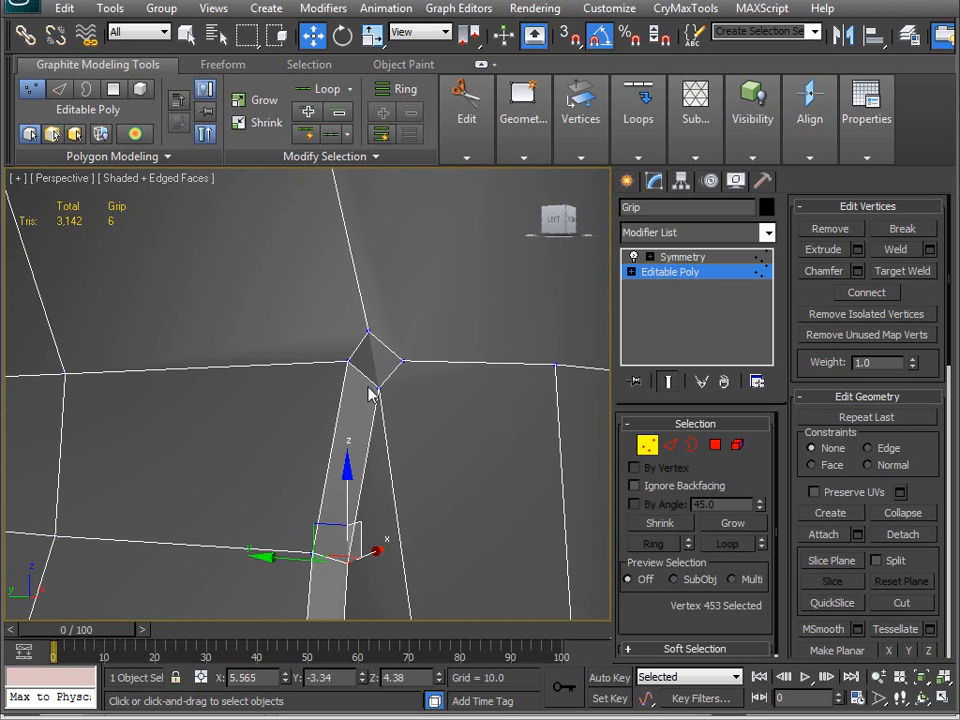
middle_drag(438, 473, 323, 394)
scroll(347, 446, down, 4)
scroll(322, 394, up, 3)
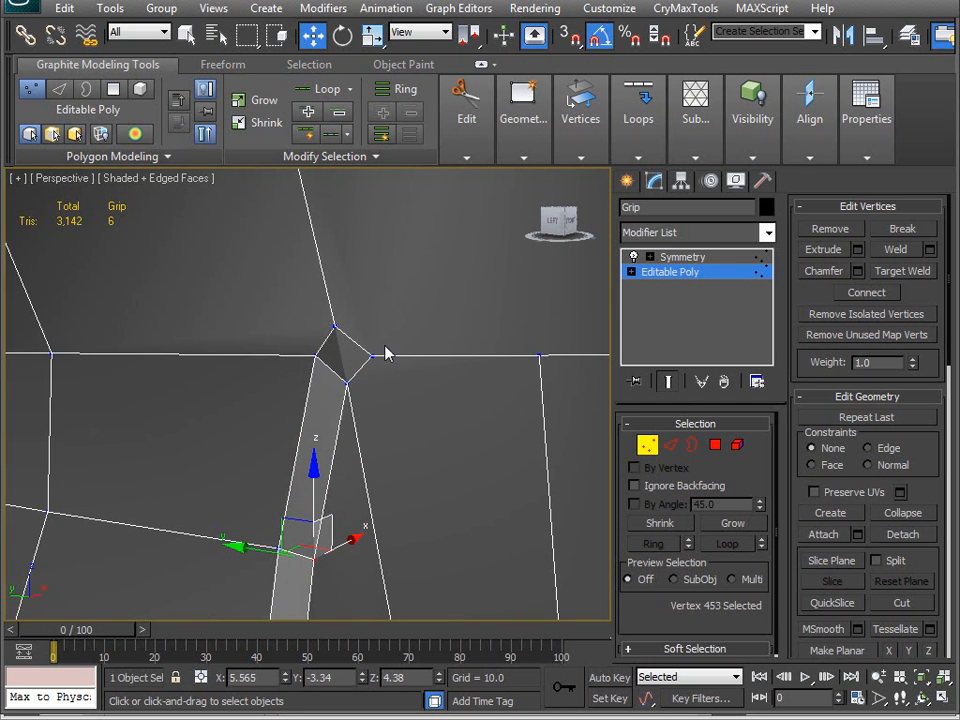
click(222, 64)
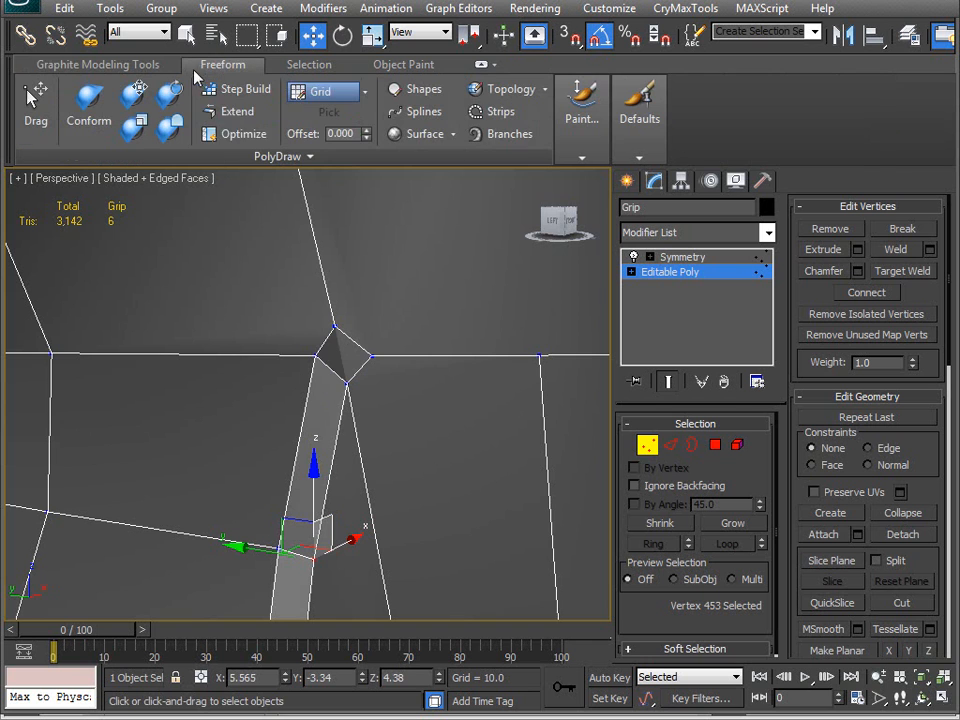
click(230, 133)
click(337, 321)
click(372, 356)
shift+drag(369, 371, 347, 383)
middle_drag(382, 432, 321, 425)
scroll(362, 416, down, 5)
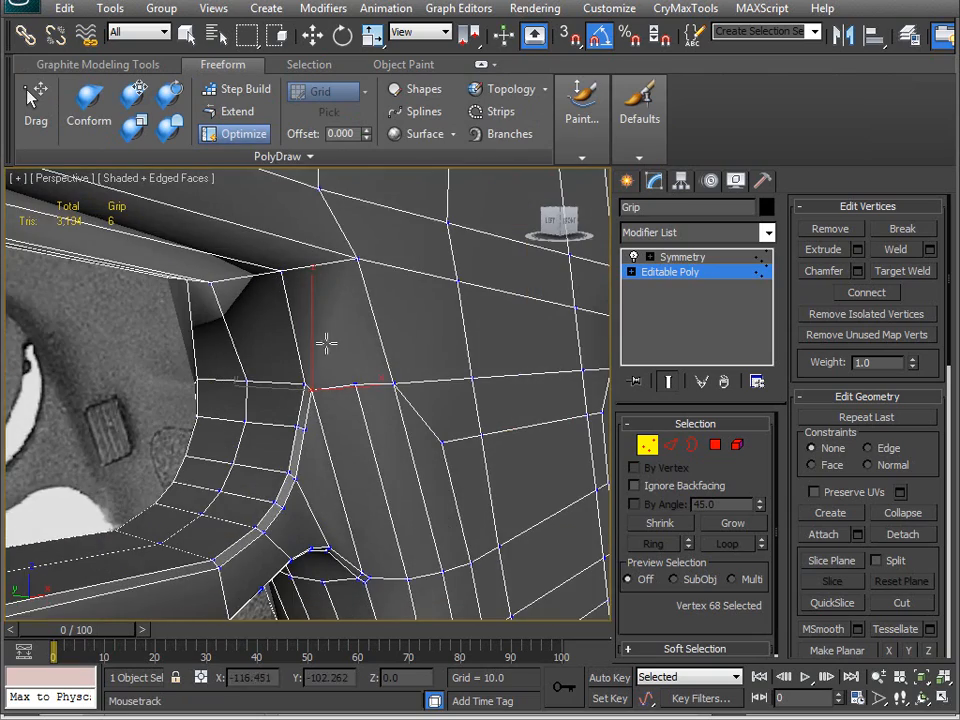
alt+middle_drag(357, 263, 315, 410)
alt+middle_drag(338, 366, 379, 427)
key(w)
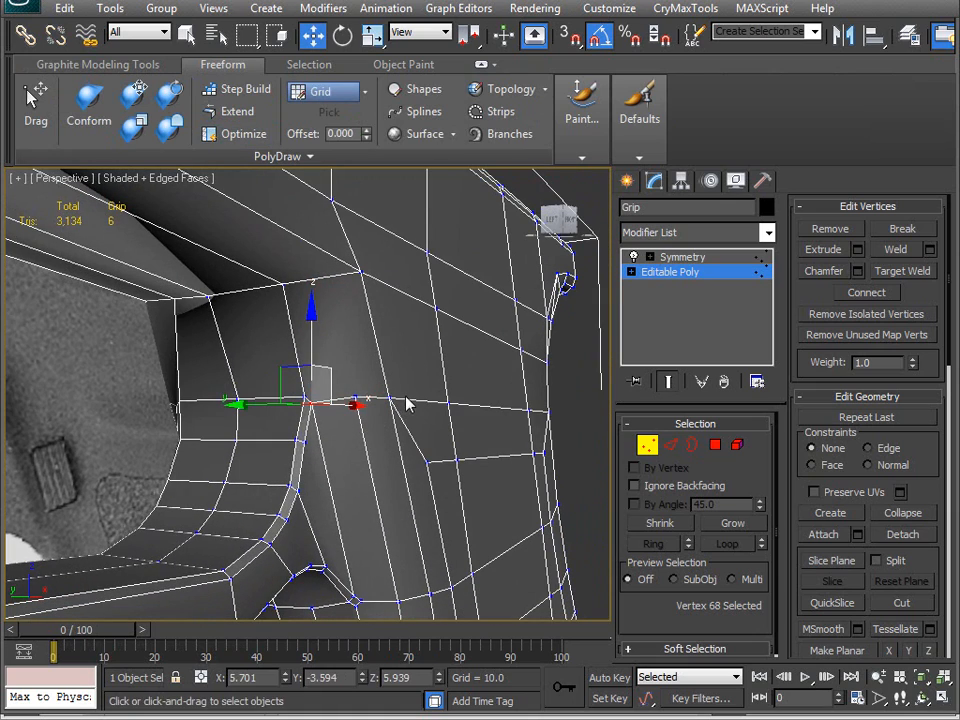
Select the horizontal vertex row across the grip at the chamfer's upper end and make it planar in Z using the Edge constraint.
middle_drag(436, 407, 547, 465)
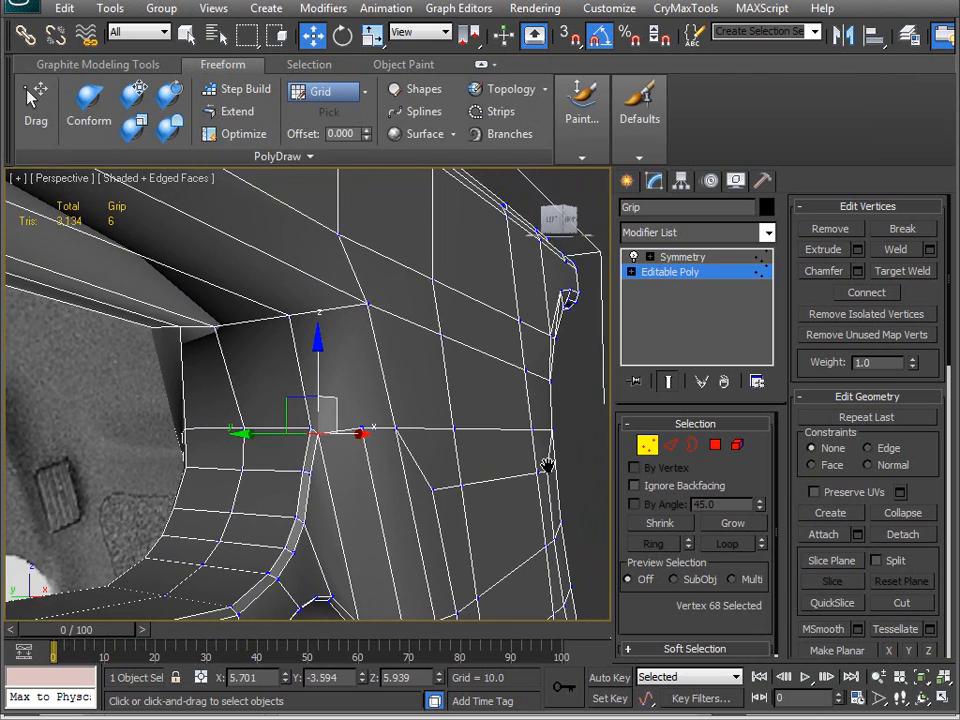
drag(207, 447, 207, 447)
middle_drag(426, 489, 212, 478)
middle_drag(212, 478, 171, 467)
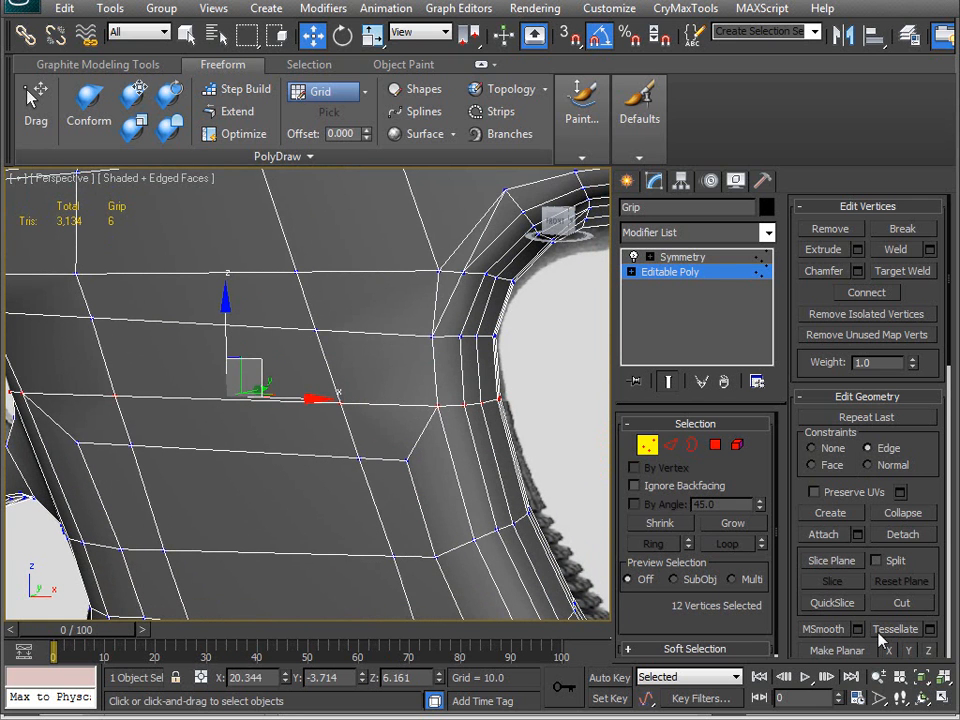
middle_drag(161, 433, 262, 445)
scroll(355, 410, up, 4)
middle_drag(130, 377, 380, 410)
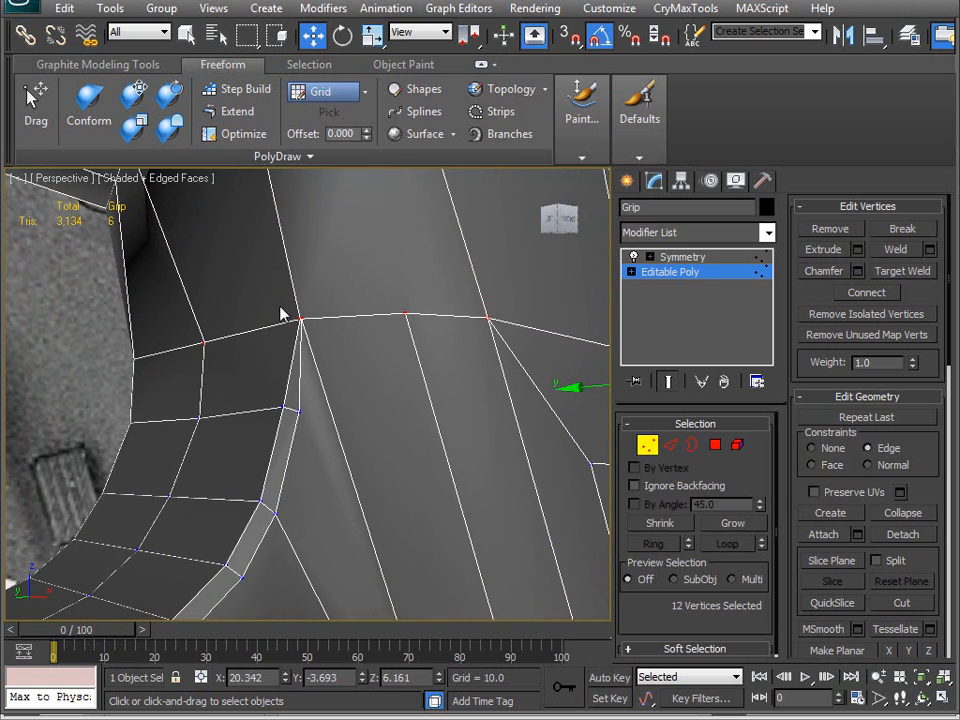
Weld the two nearly coincident vertices at the chamfer's upper end with a threshold of 0.1.
click(301, 321)
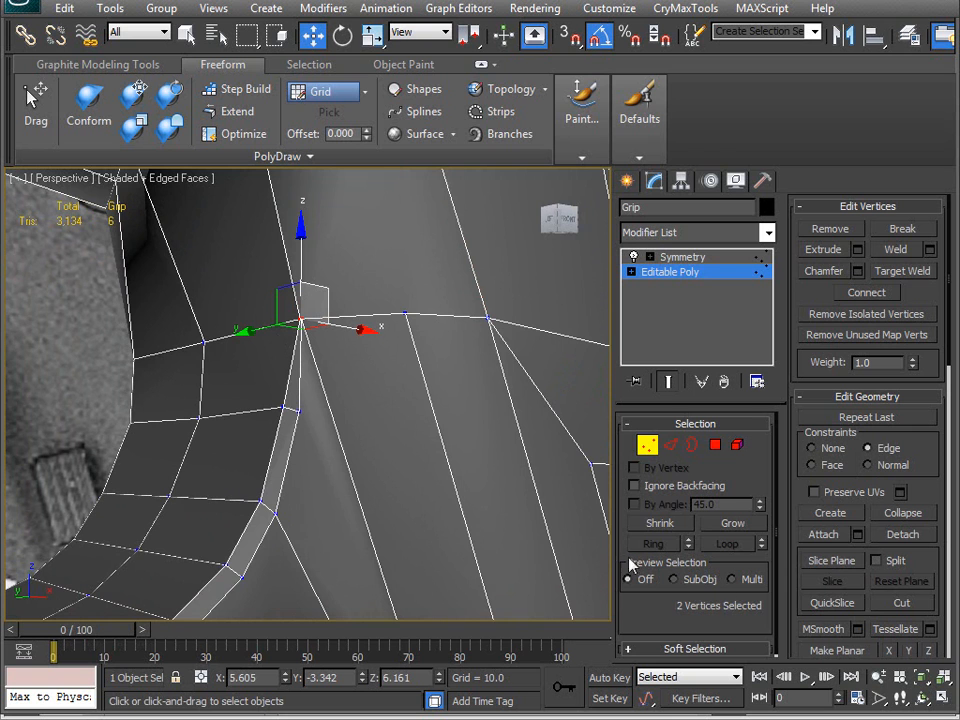
click(929, 250)
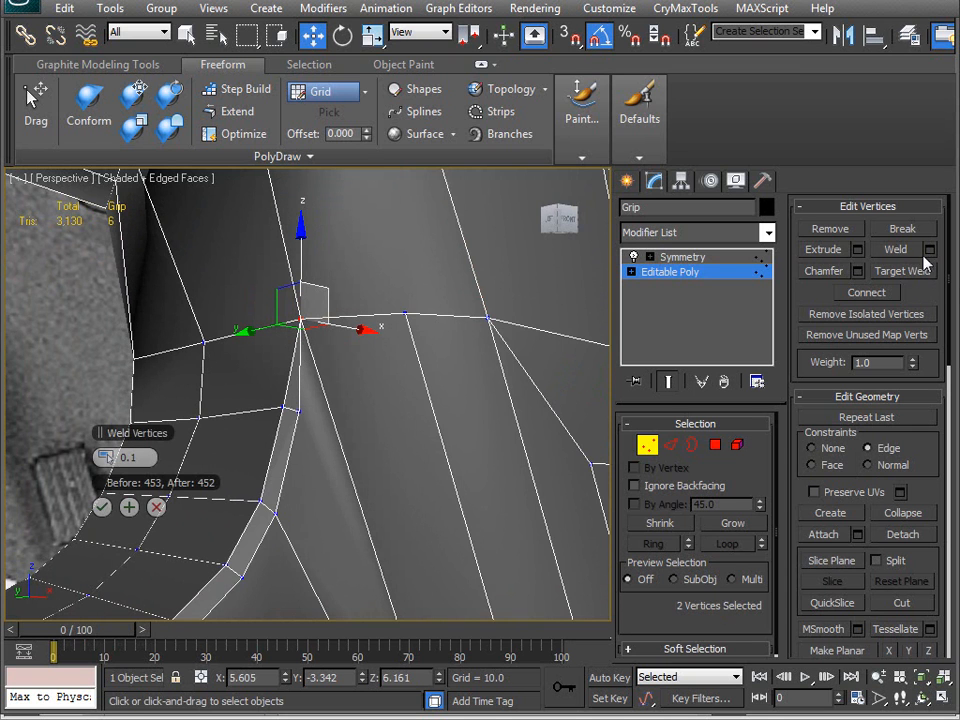
click(101, 508)
Collapse the short edges of the vertex diamond where the guard's underside chamfer meets the grip's front with Optimize.
middle_drag(248, 369, 452, 376)
alt+middle_drag(476, 447, 381, 428)
middle_drag(443, 478, 342, 294)
middle_drag(441, 400, 365, 437)
alt+middle_drag(222, 360, 180, 290)
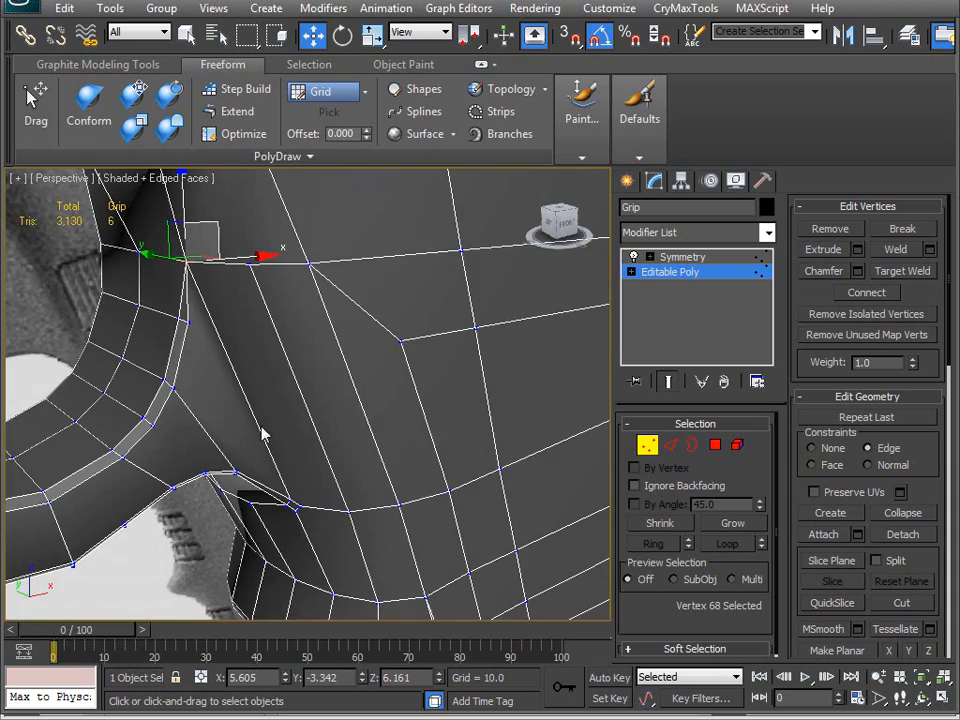
alt+middle_drag(310, 520, 258, 430)
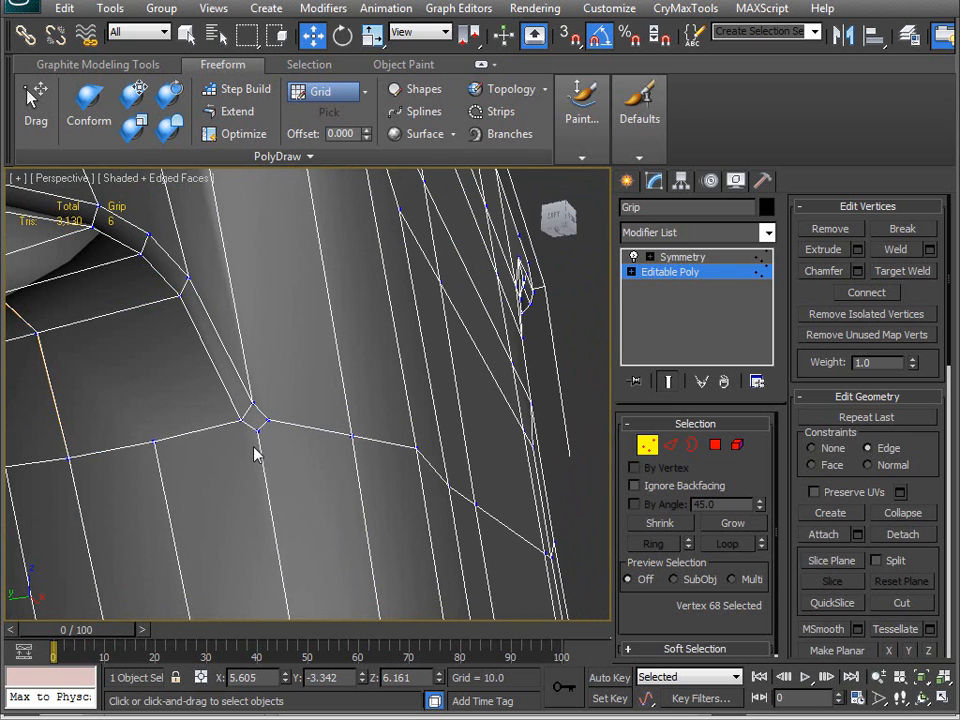
click(236, 133)
click(255, 430)
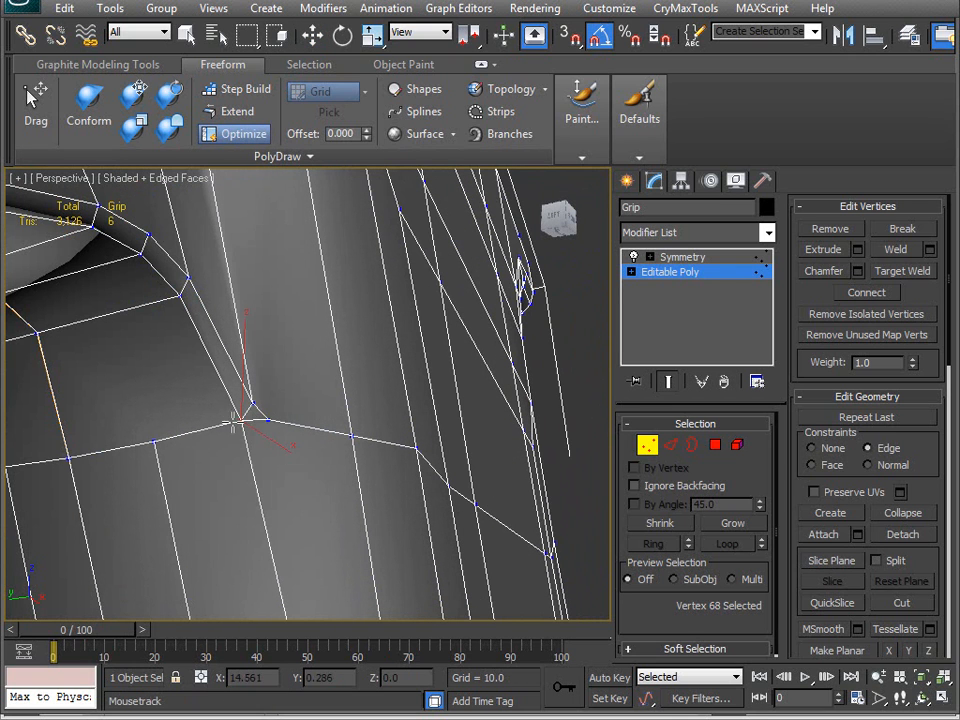
click(252, 406)
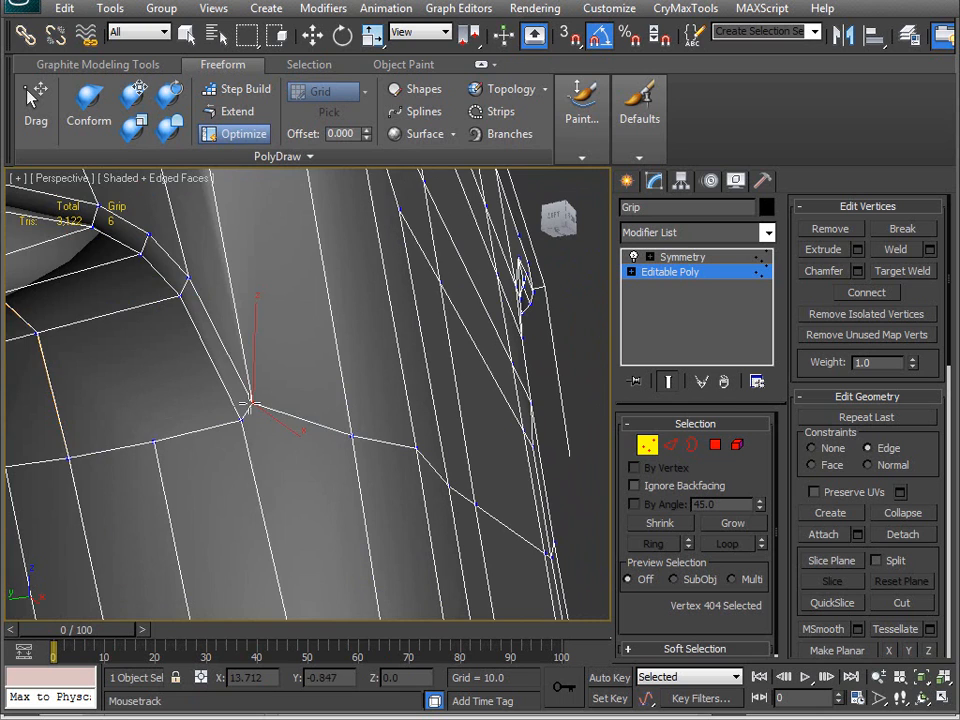
scroll(253, 464, down, 4)
right_click(255, 466)
alt+middle_drag(255, 468, 187, 496)
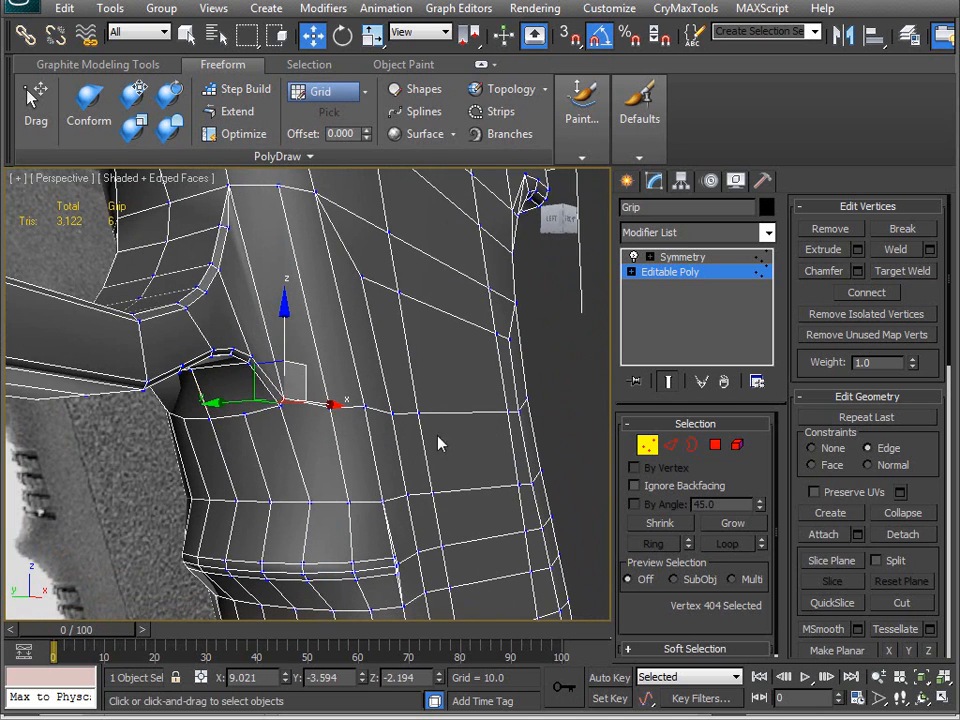
Select the horizontal vertex row across the grip at the underside chamfer's end and set the movement constraint to None.
drag(201, 448, 200, 447)
alt+middle_drag(500, 473, 40, 484)
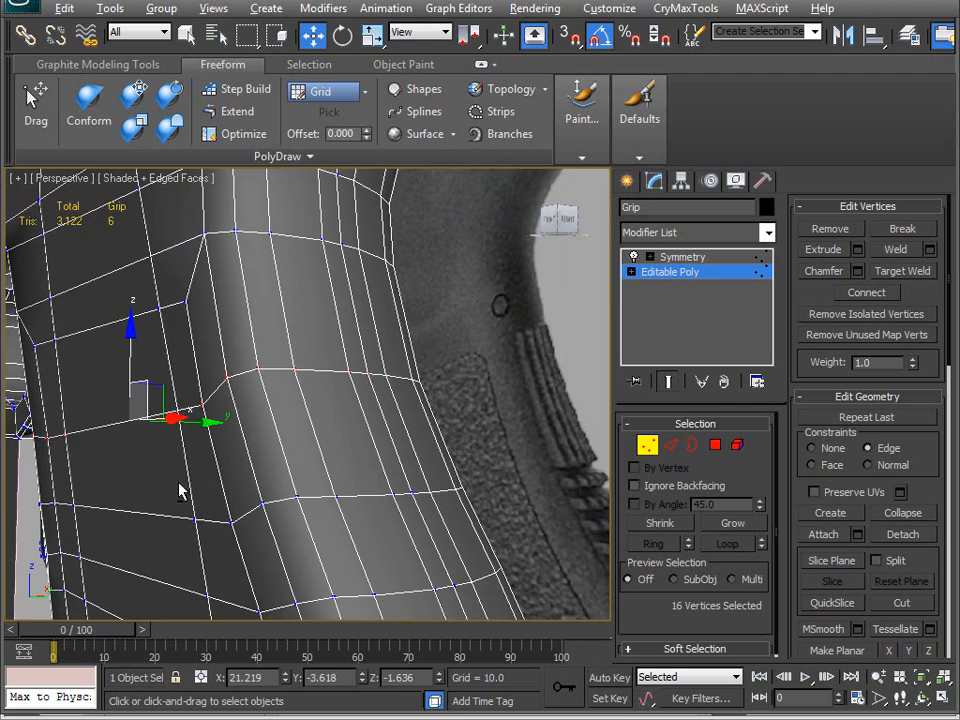
alt+middle_drag(108, 470, 428, 436)
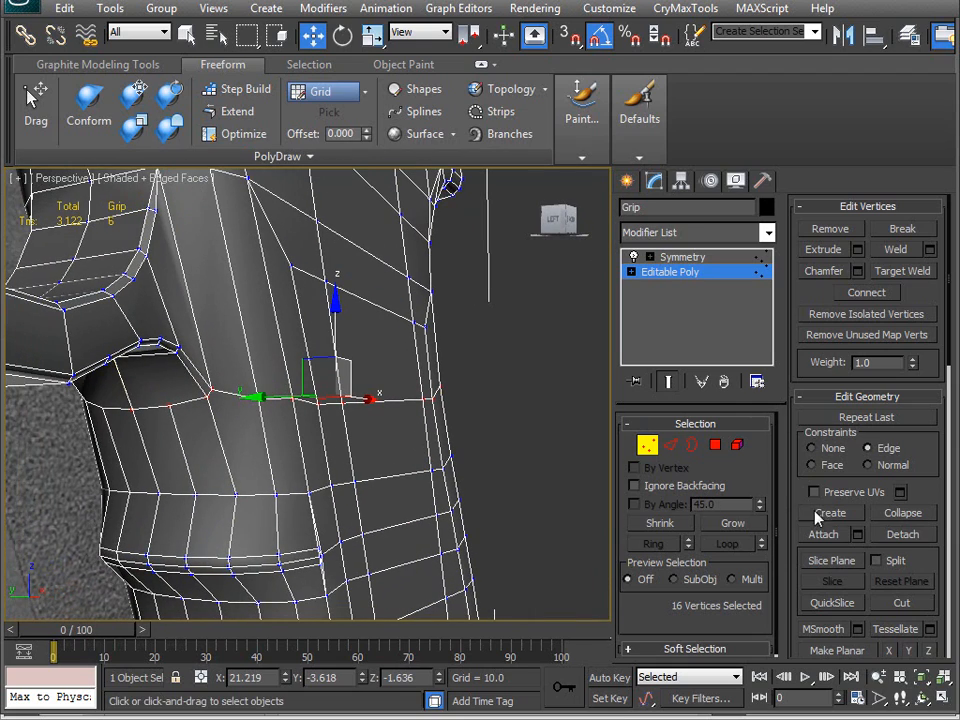
click(812, 448)
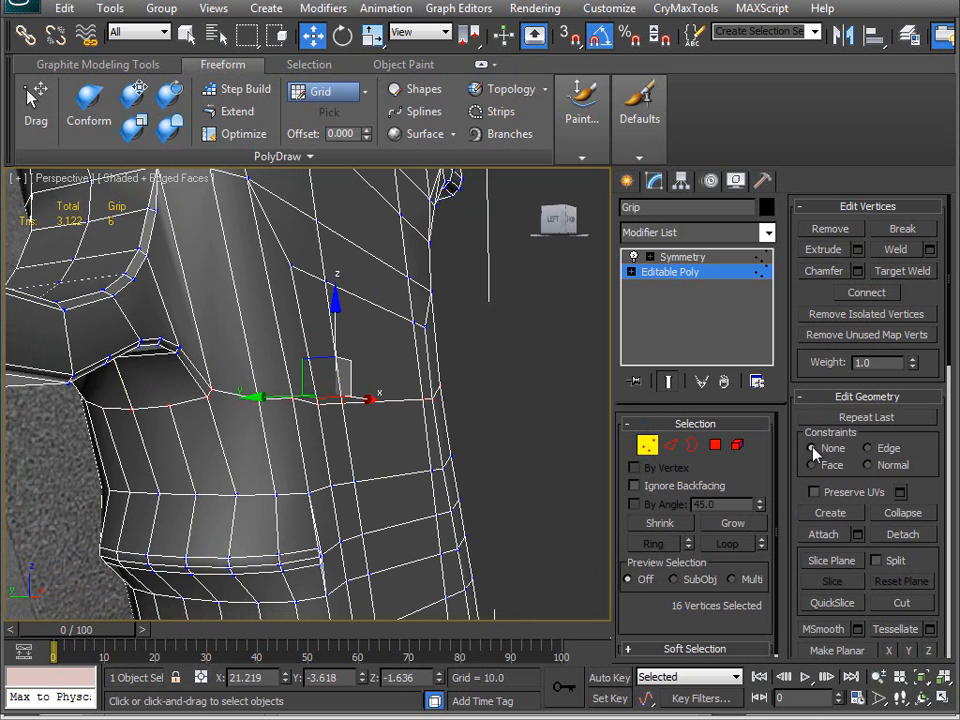
click(929, 651)
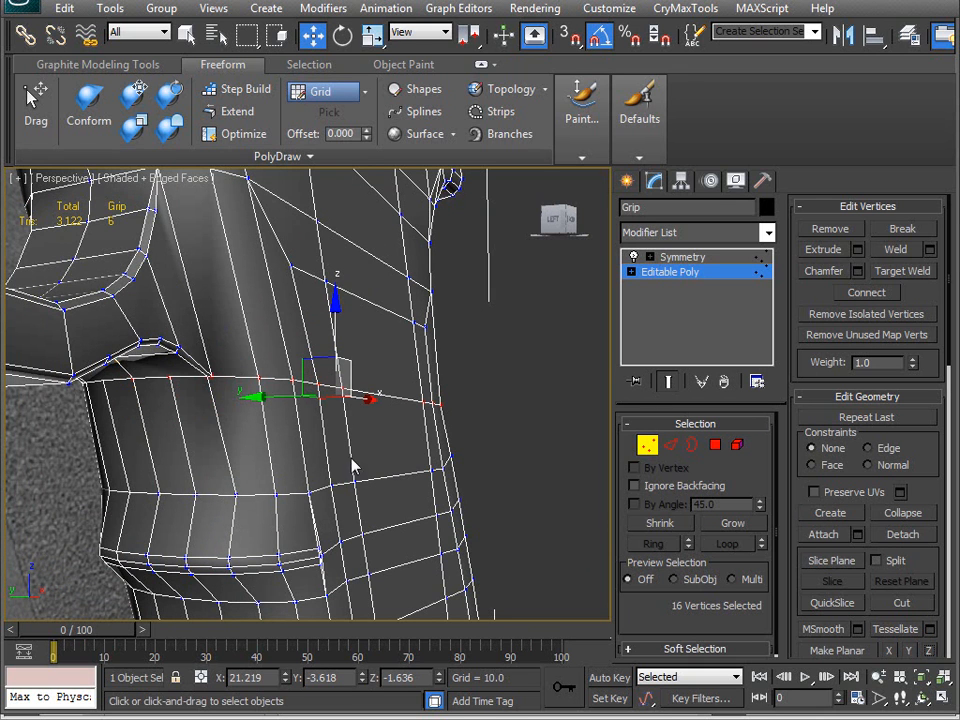
mouse_move(330, 314)
mouse_down()
mouse_move(334, 354)
mouse_move(338, 332)
mouse_up()
drag(335, 341, 334, 336)
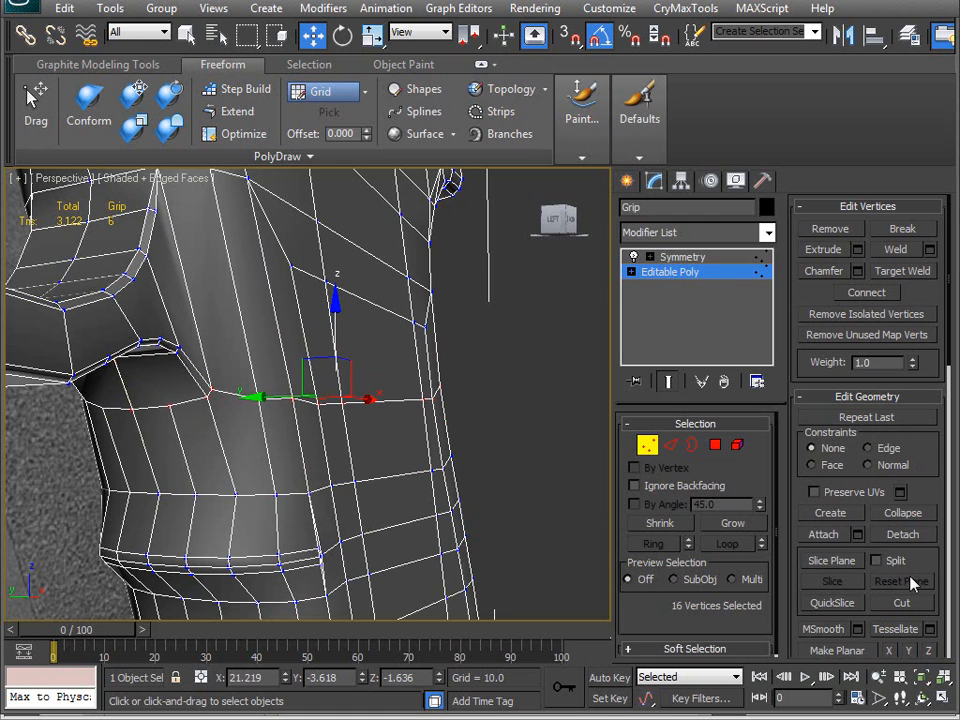
Make the selected vertex row planar in Z and lower it slightly to a Z position of about -2.06.
click(929, 651)
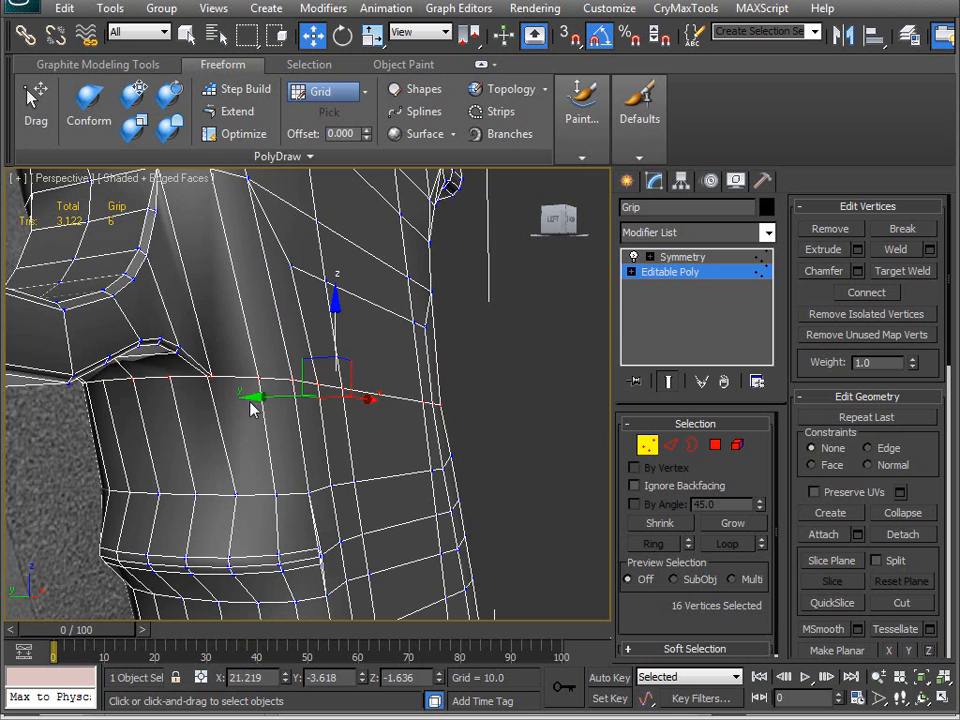
middle_drag(245, 397, 250, 426)
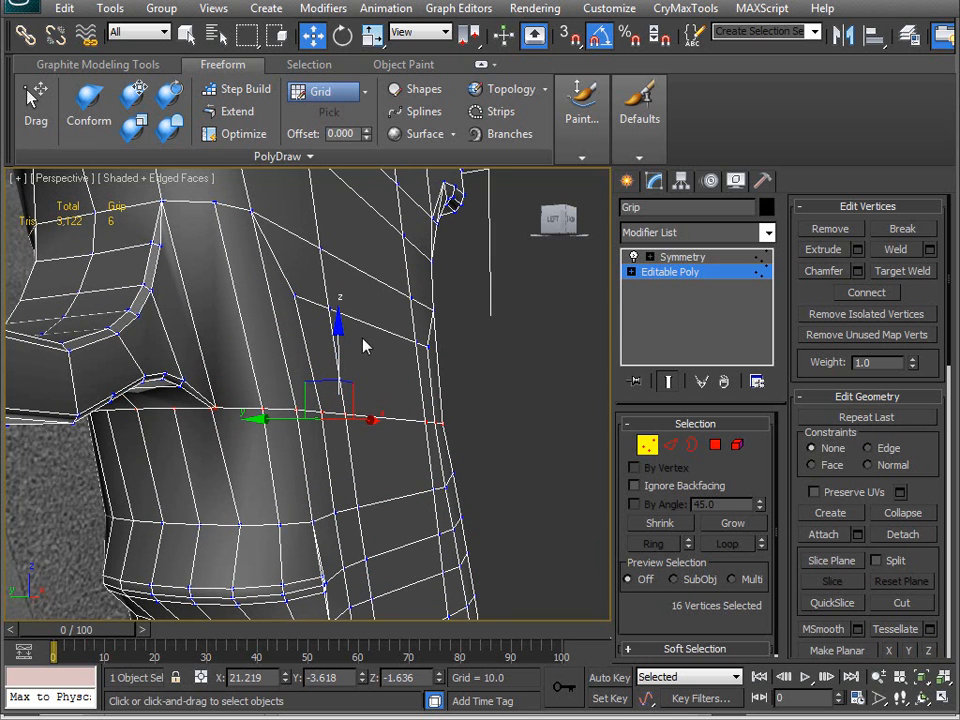
mouse_move(340, 343)
mouse_down()
mouse_move(340, 362)
mouse_move(341, 351)
mouse_up()
Merge the two adjacent vertices left at the underside chamfer's end on the grip into one with Optimize.
alt+middle_drag(290, 455, 325, 412)
scroll(325, 412, up, 2)
scroll(332, 437, up, 1)
scroll(266, 420, up, 1)
scroll(210, 441, up, 2)
scroll(298, 422, up, 2)
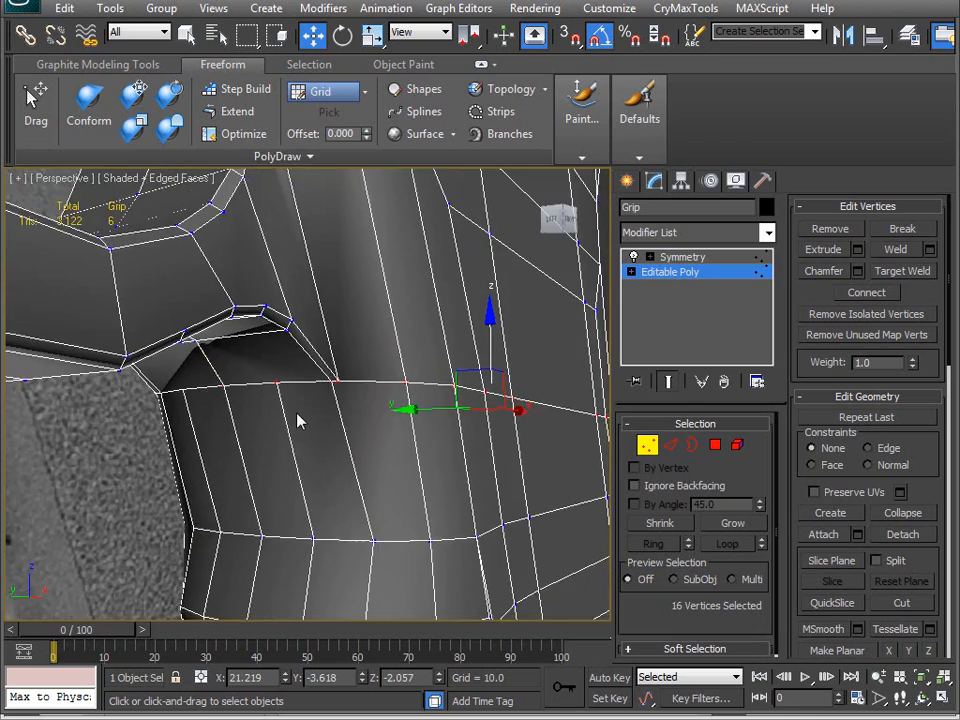
scroll(281, 422, up, 2)
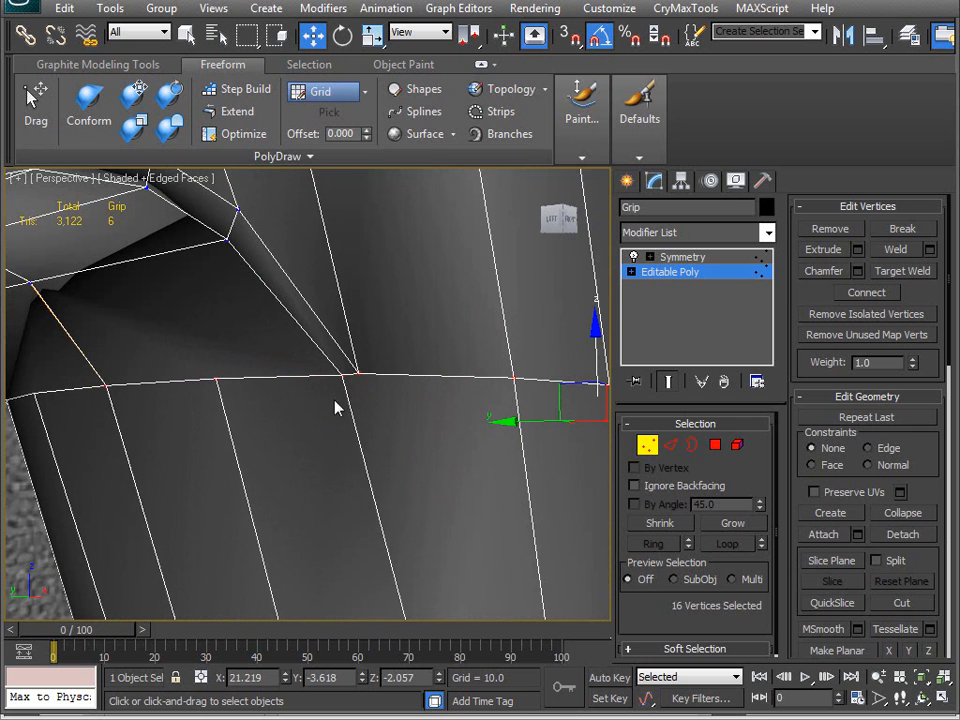
click(236, 133)
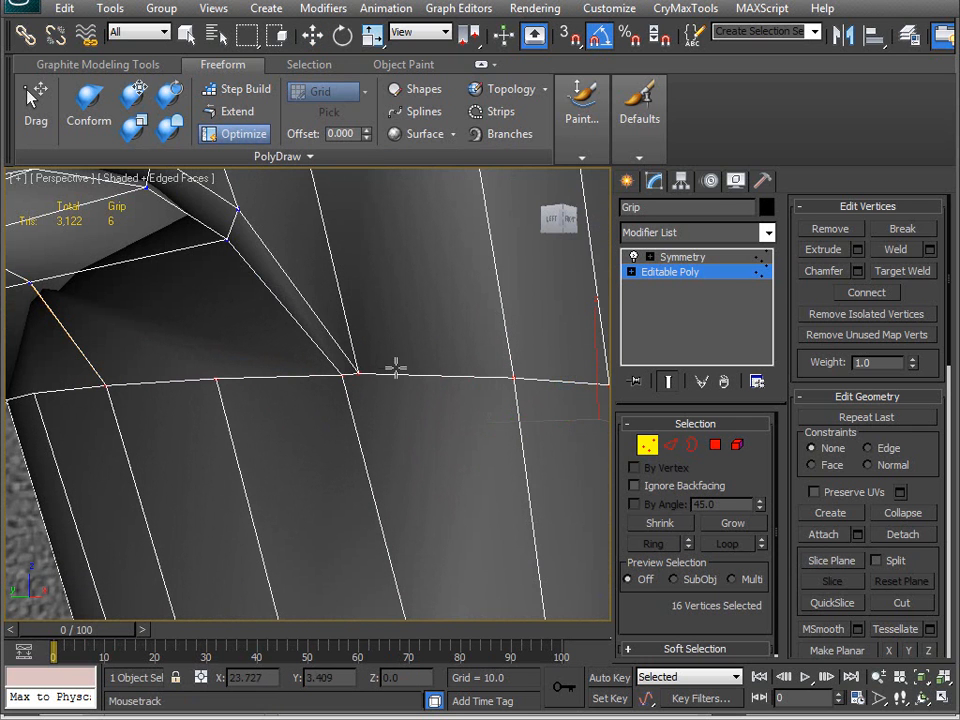
click(338, 376)
scroll(332, 470, down, 2)
alt+middle_drag(332, 467, 302, 510)
scroll(296, 403, up, 3)
scroll(296, 403, down, 3)
middle_drag(296, 403, 320, 445)
scroll(210, 450, down, 5)
key(w)
Collapse the doubled chamfer-end vertices at the front and rear top corners of the guard's front post with Optimize.
scroll(323, 447, up, 8)
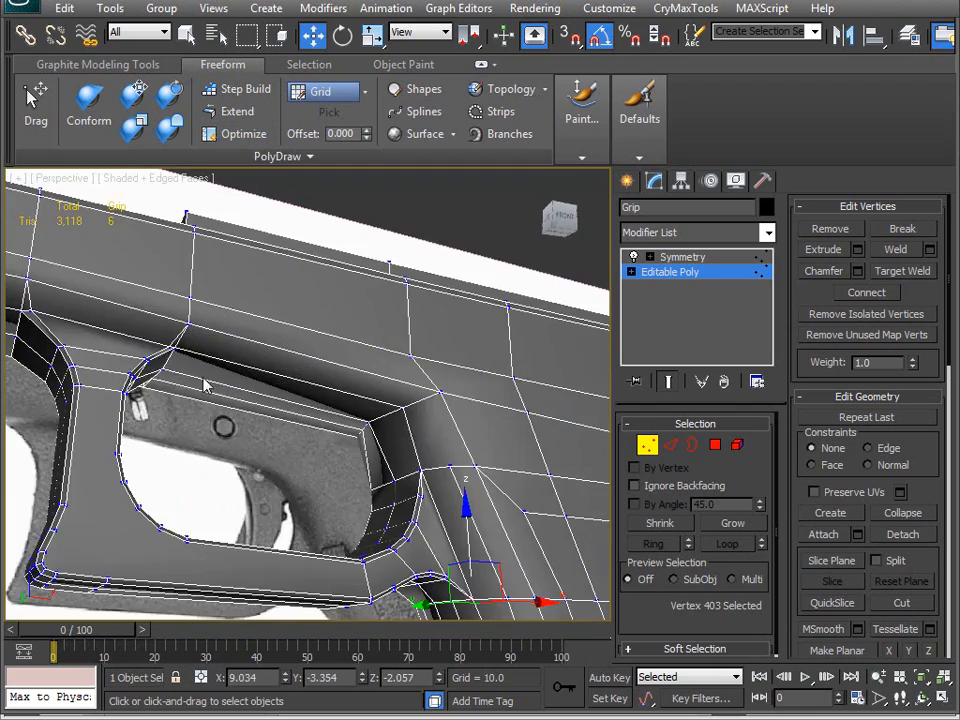
mouse_move(323, 447)
middle_down()
mouse_move(325, 430)
mouse_move(390, 429)
mouse_move(375, 414)
mouse_move(381, 439)
mouse_move(310, 460)
middle_up()
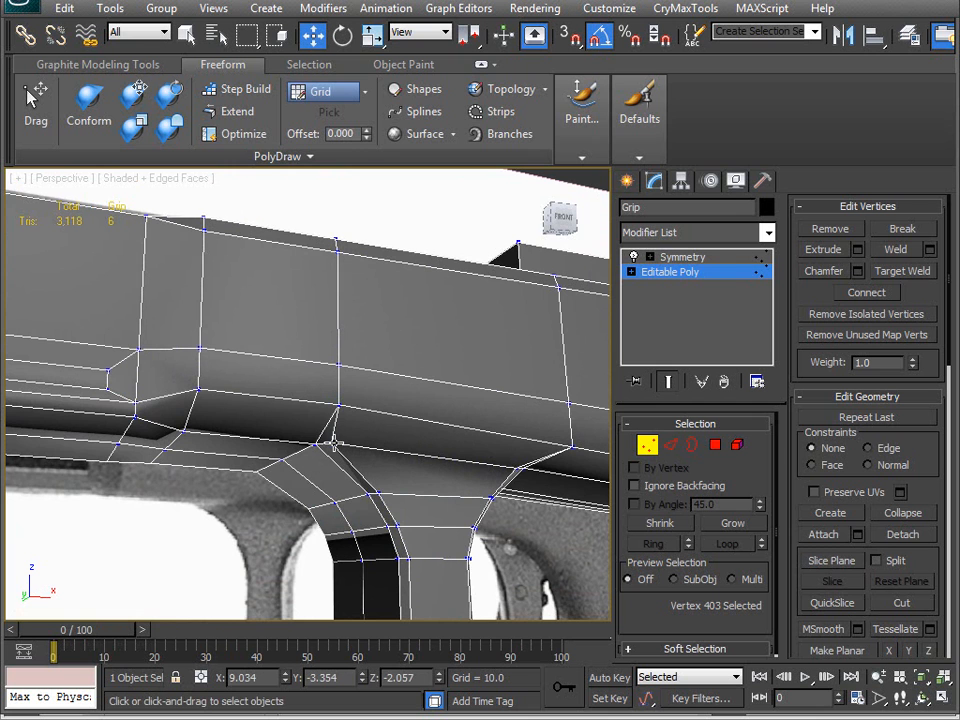
alt+middle_drag(350, 496, 263, 481)
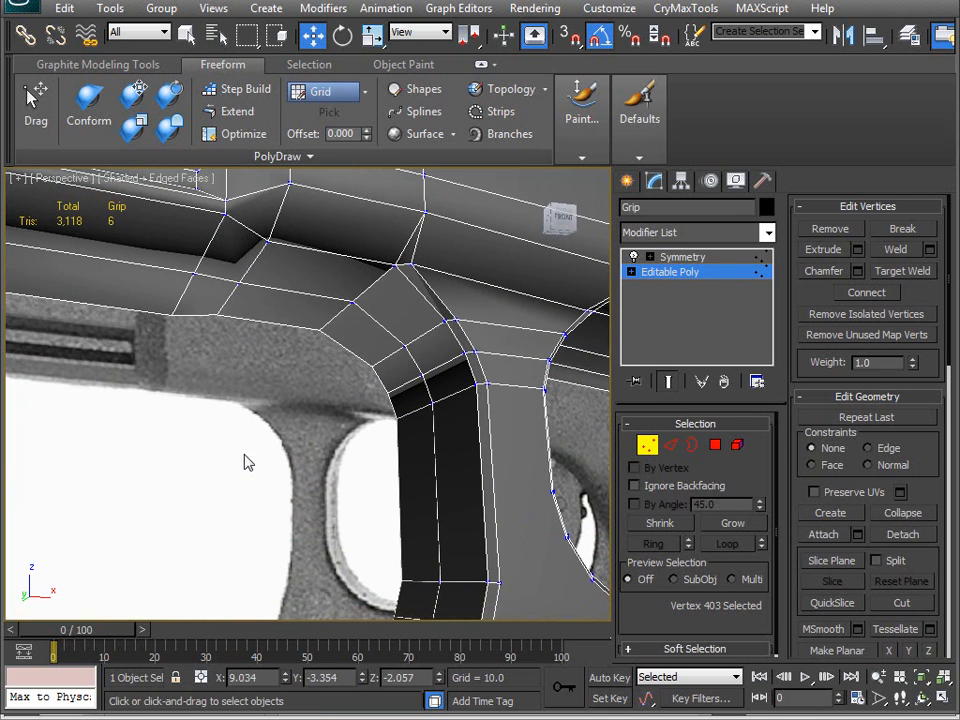
alt+middle_drag(378, 372, 293, 440)
click(236, 135)
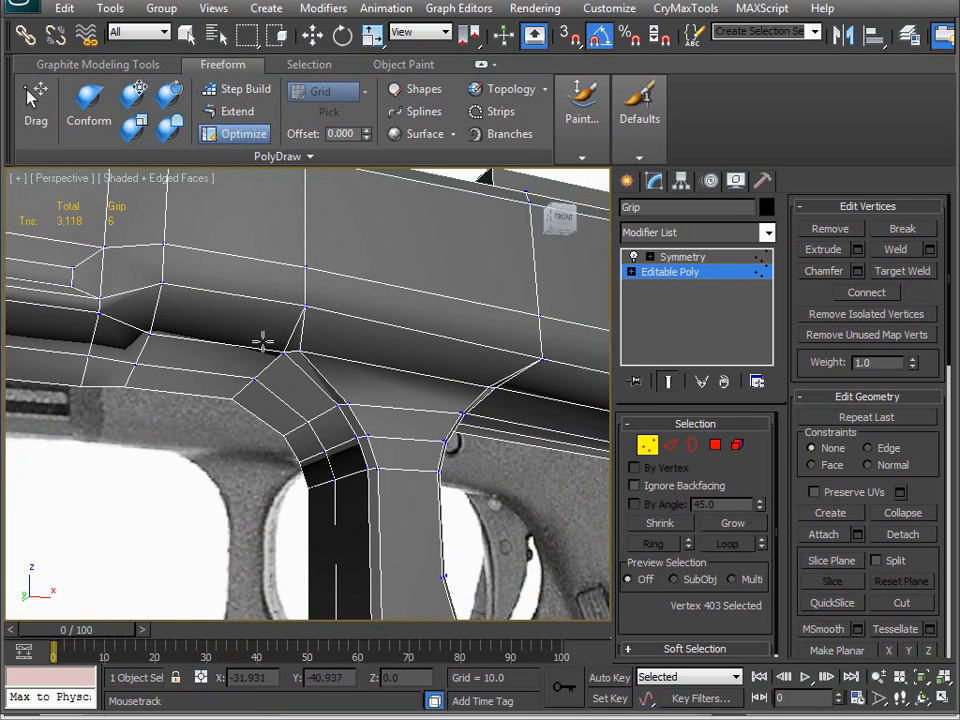
middle_drag(404, 434, 189, 380)
click(366, 261)
alt+middle_drag(407, 390, 274, 438)
alt+middle_drag(192, 370, 438, 395)
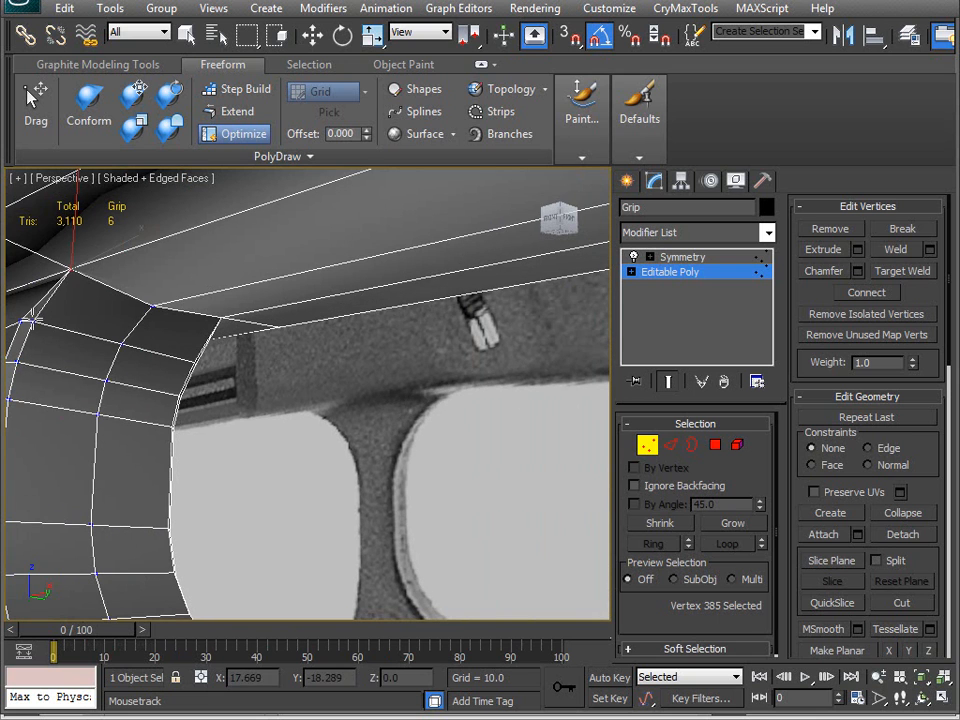
Select the vertical column of vertices on the frame above the front post's forward corner and make it planar in X.
alt+middle_drag(60, 317, 399, 409)
scroll(399, 409, down, 3)
alt+middle_drag(315, 435, 296, 424)
scroll(296, 424, down, 3)
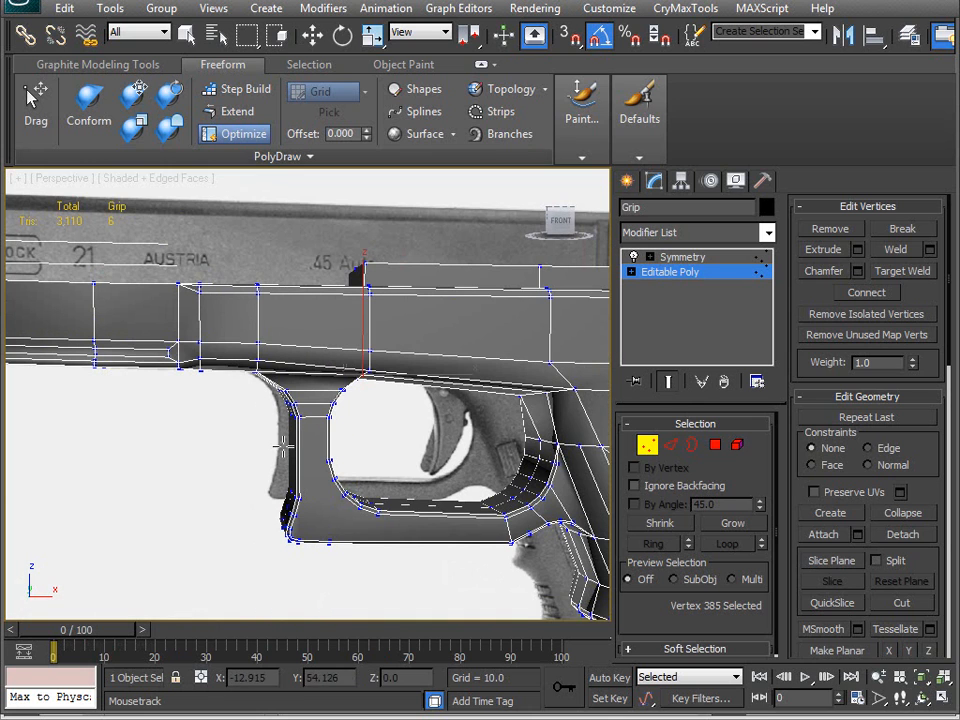
key(w)
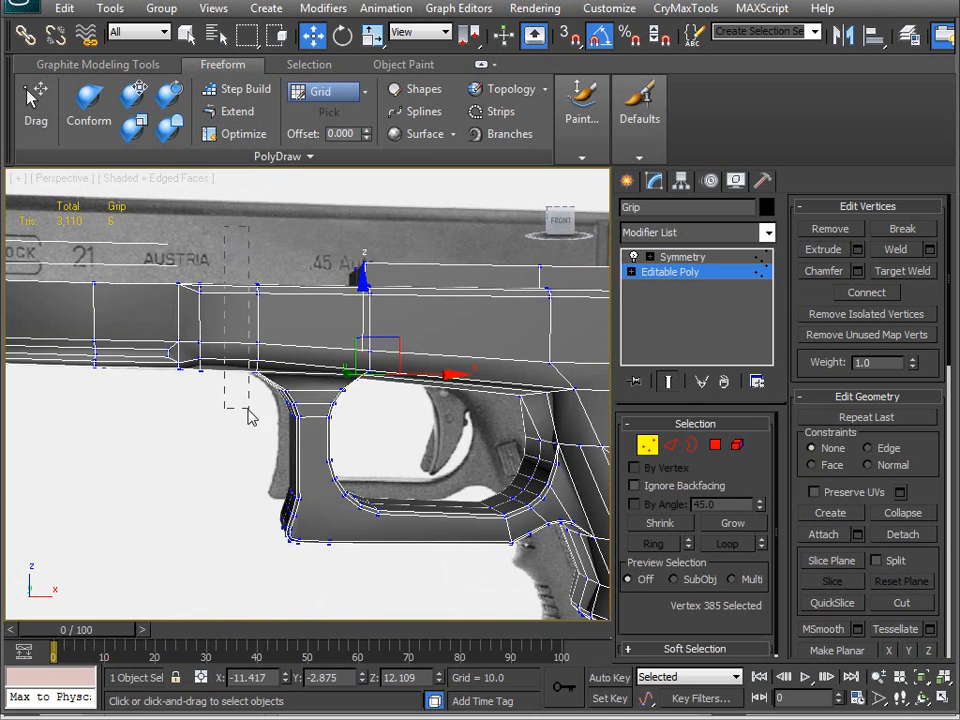
drag(245, 418, 245, 418)
alt+middle_drag(347, 413, 326, 441)
drag(923, 556, 905, 446)
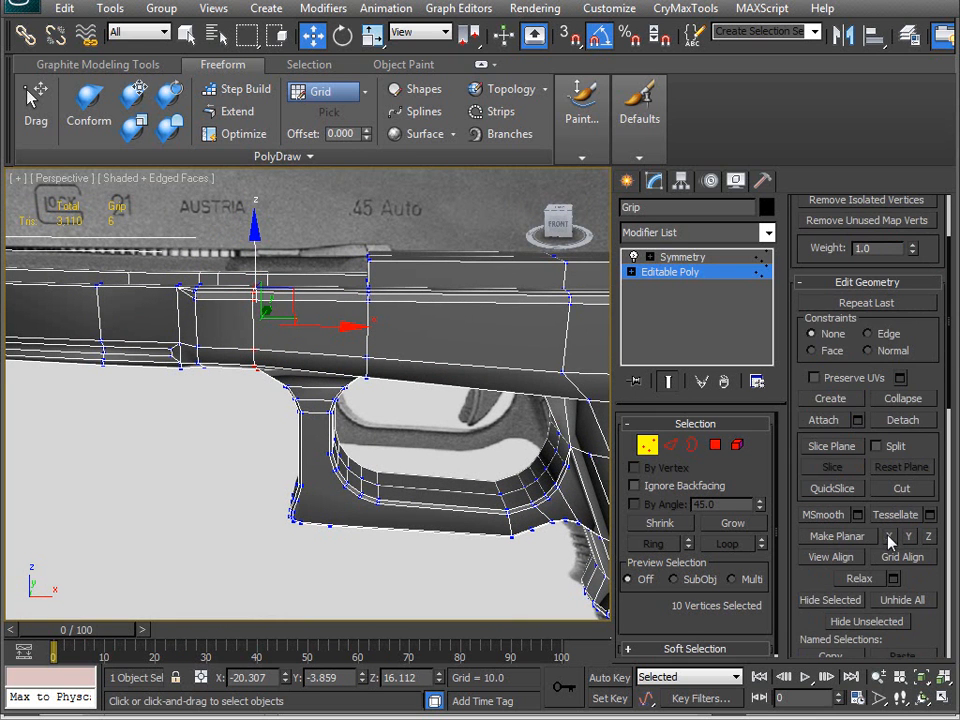
Select the ring of short edges crossing the frame's lower bevel above the trigger guard.
alt+middle_drag(290, 420, 283, 386)
scroll(270, 428, up, 2)
alt+middle_drag(280, 430, 268, 396)
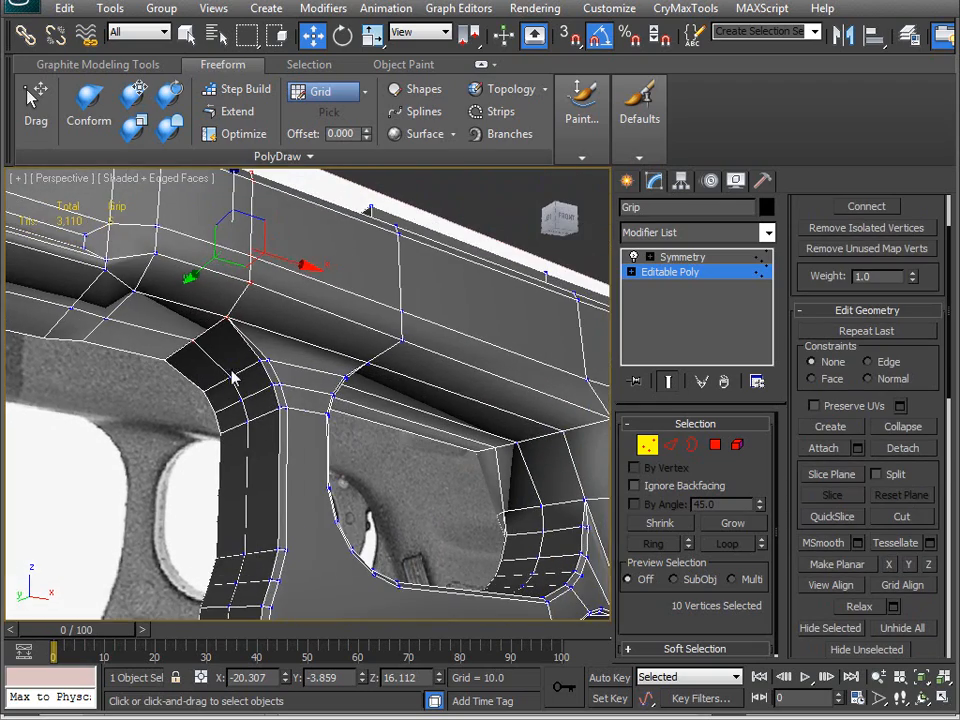
key(2)
click(146, 270)
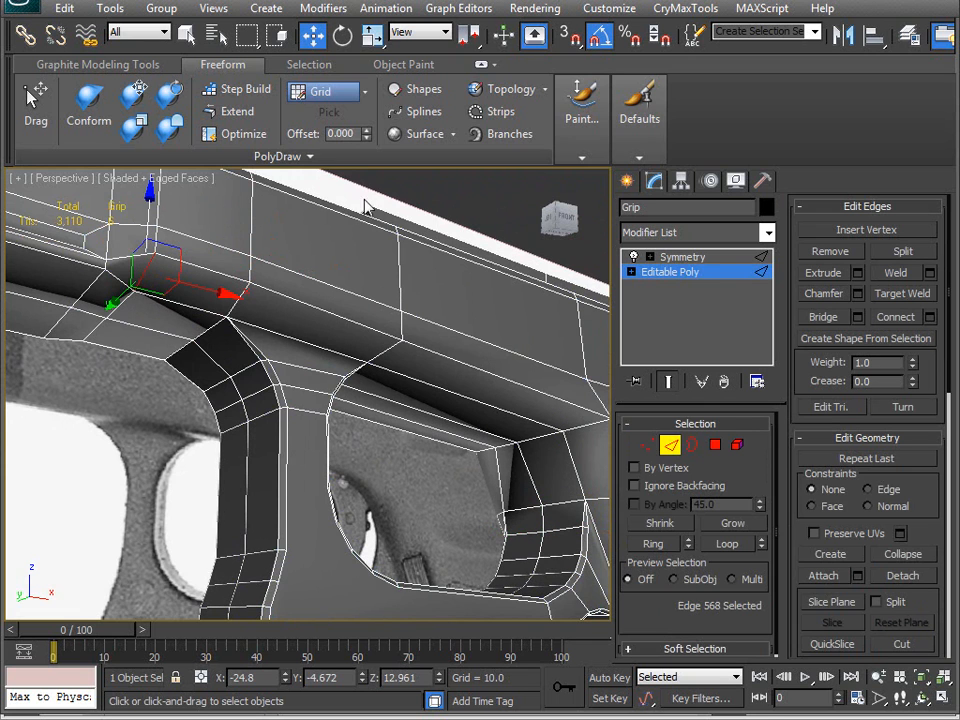
click(142, 64)
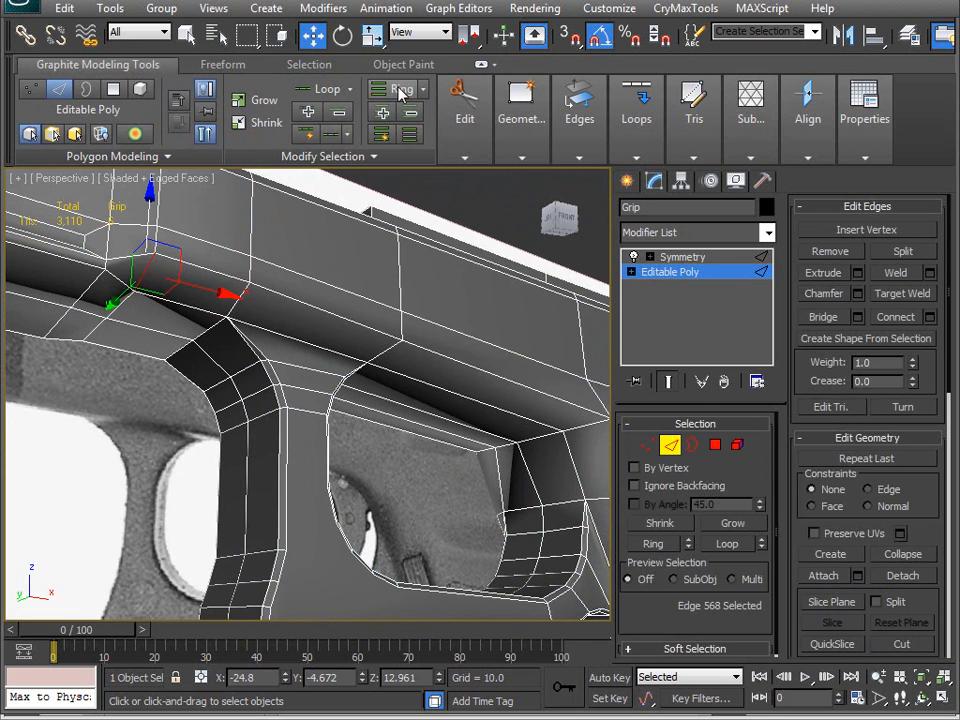
click(392, 92)
Deselect the surplus ring edges, keeping only the four between the area ahead of the front post and the guard's rear corner.
alt+middle_drag(354, 261, 207, 338)
middle_drag(306, 430, 300, 402)
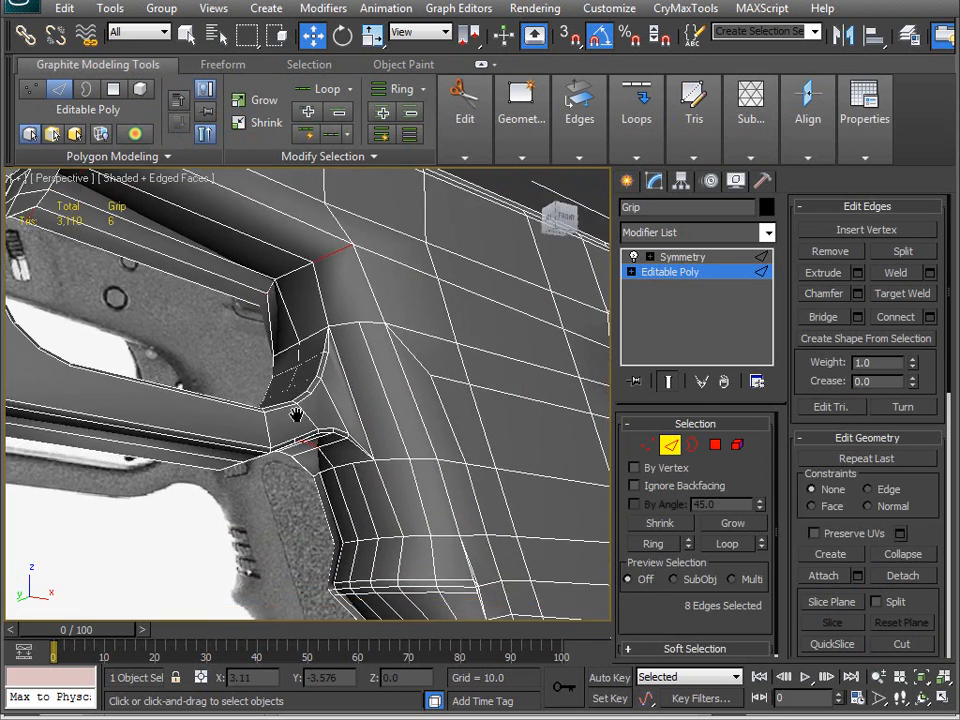
middle_drag(353, 307, 533, 491)
alt+middle_drag(322, 430, 278, 348)
alt+drag(100, 463, 100, 463)
alt+middle_drag(100, 463, 78, 262)
alt+middle_drag(302, 497, 430, 370)
alt+middle_drag(222, 368, 590, 447)
scroll(281, 400, up, 4)
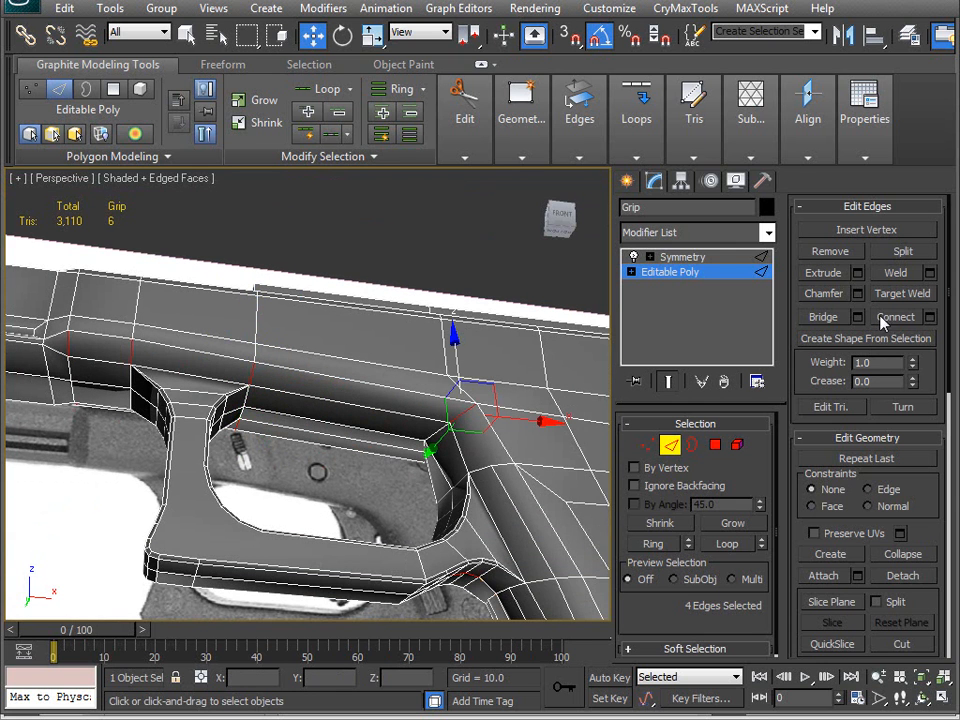
Add an edge line through the four selected bevel edges with Flow Connect.
click(930, 317)
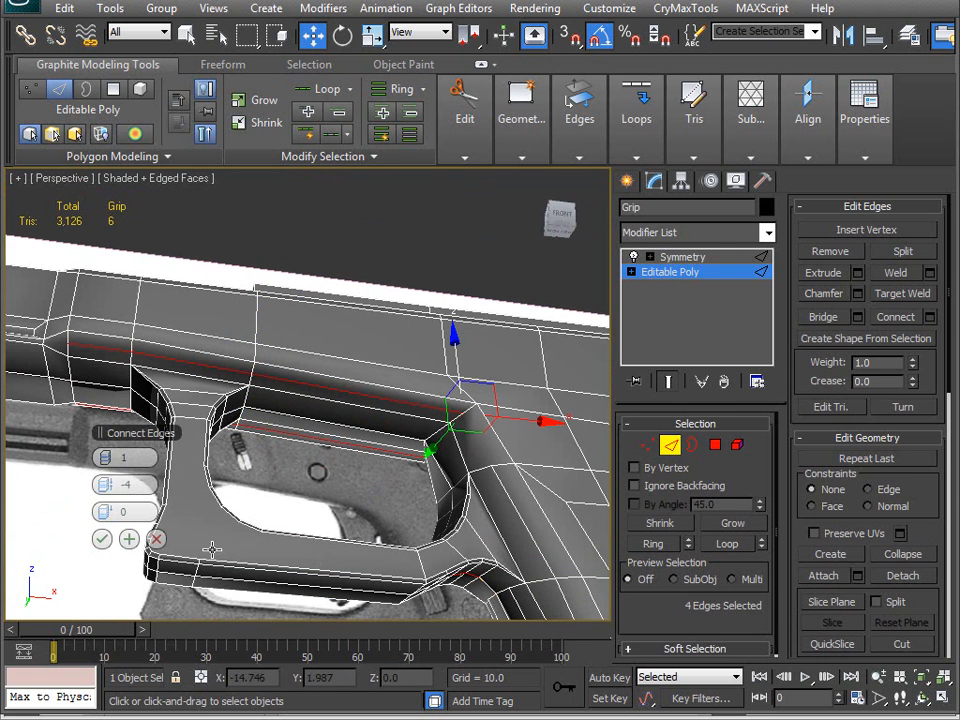
click(156, 539)
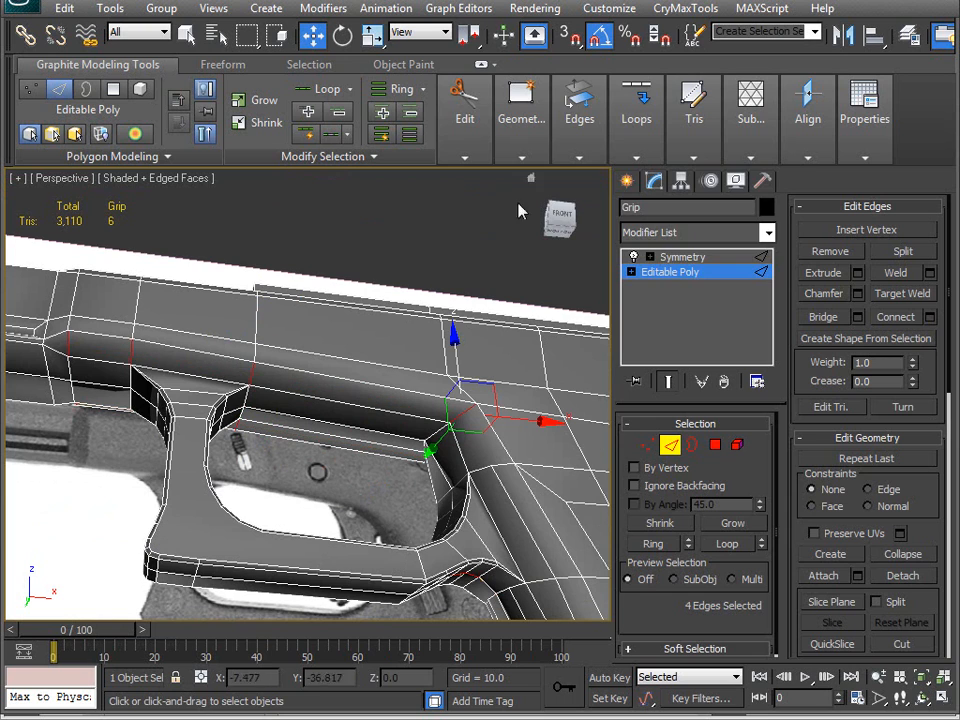
mouse_move(603, 135)
mouse_move(645, 122)
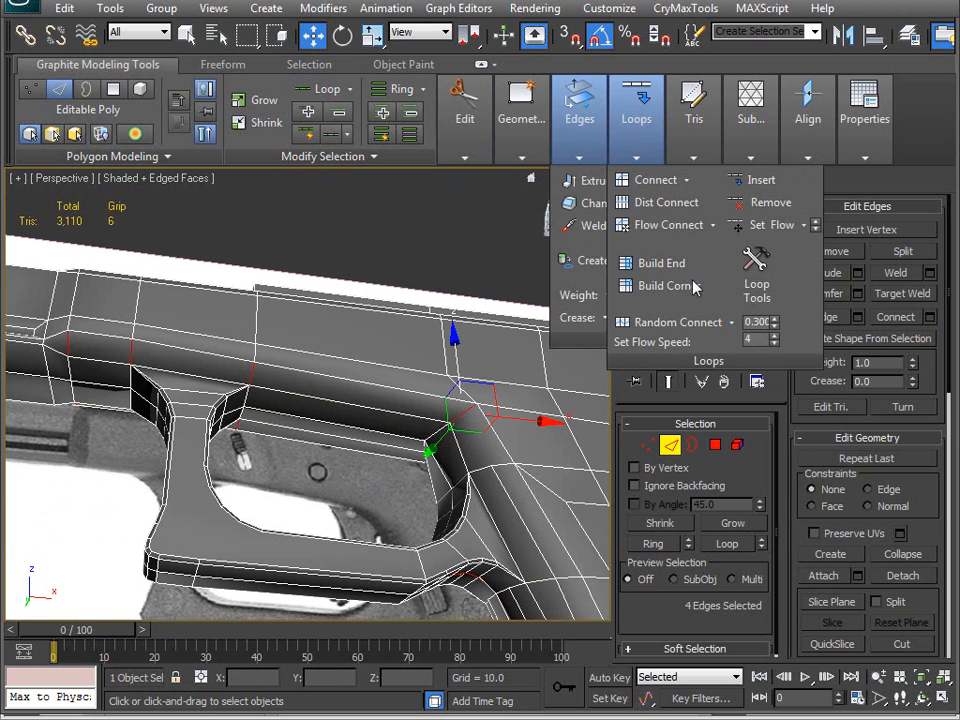
click(686, 227)
Connect the new line's end vertex at the guard's rear top corner to the vertex below it on the grip with Optimize.
alt+middle_drag(298, 387, 202, 340)
scroll(283, 359, up, 5)
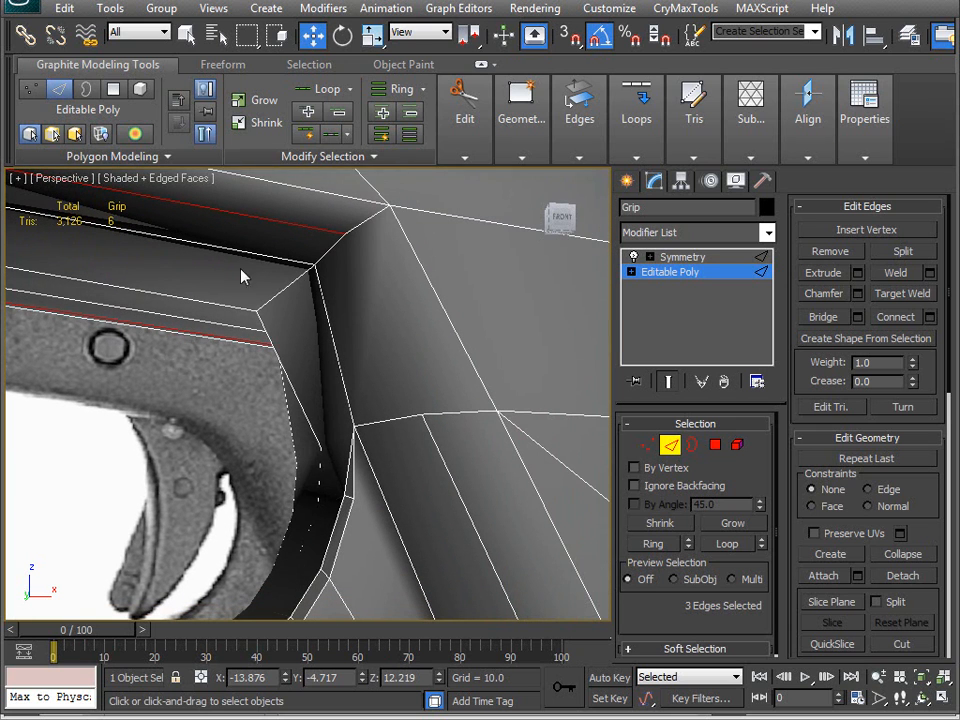
click(225, 65)
click(237, 133)
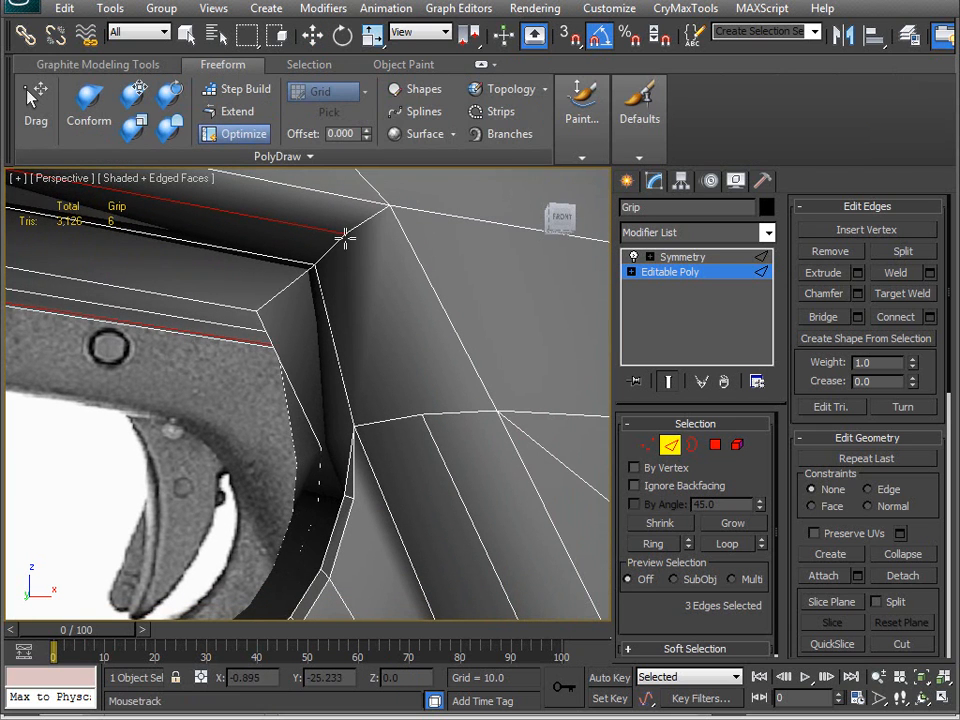
ctrl+drag(345, 234, 422, 414)
alt+middle_drag(426, 435, 433, 444)
scroll(433, 444, down, 3)
alt+middle_drag(294, 484, 204, 452)
alt+middle_drag(425, 455, 478, 472)
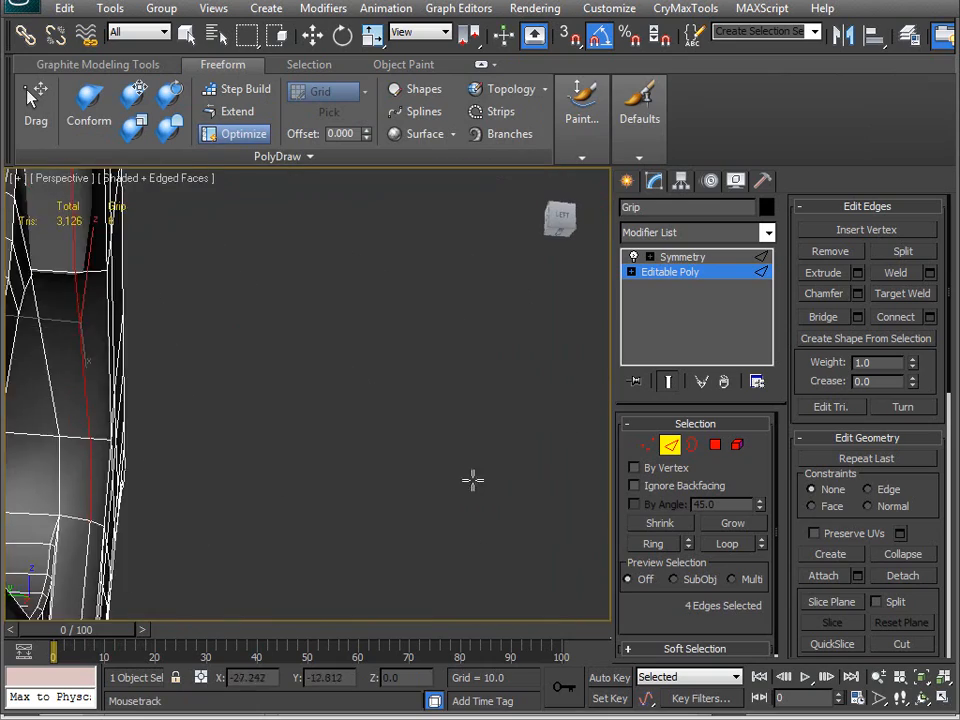
alt+middle_drag(219, 470, 311, 525)
Select the inner vertex at the guard opening's rear top corner and move it slightly along X to about 4.84.
key(1)
key(w)
click(349, 409)
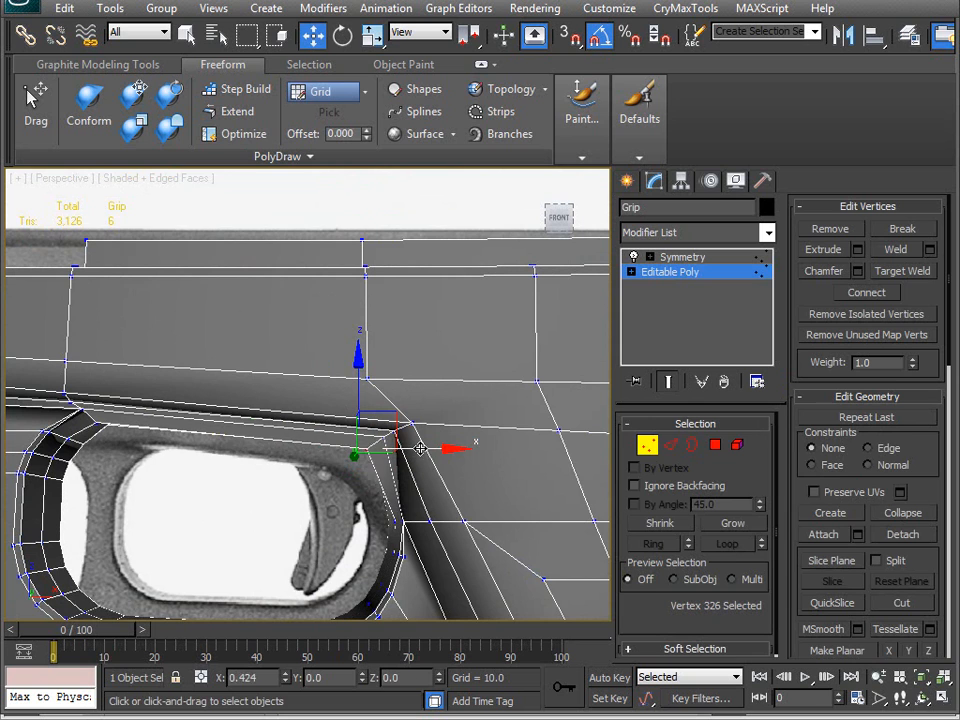
alt+middle_drag(431, 454, 338, 515)
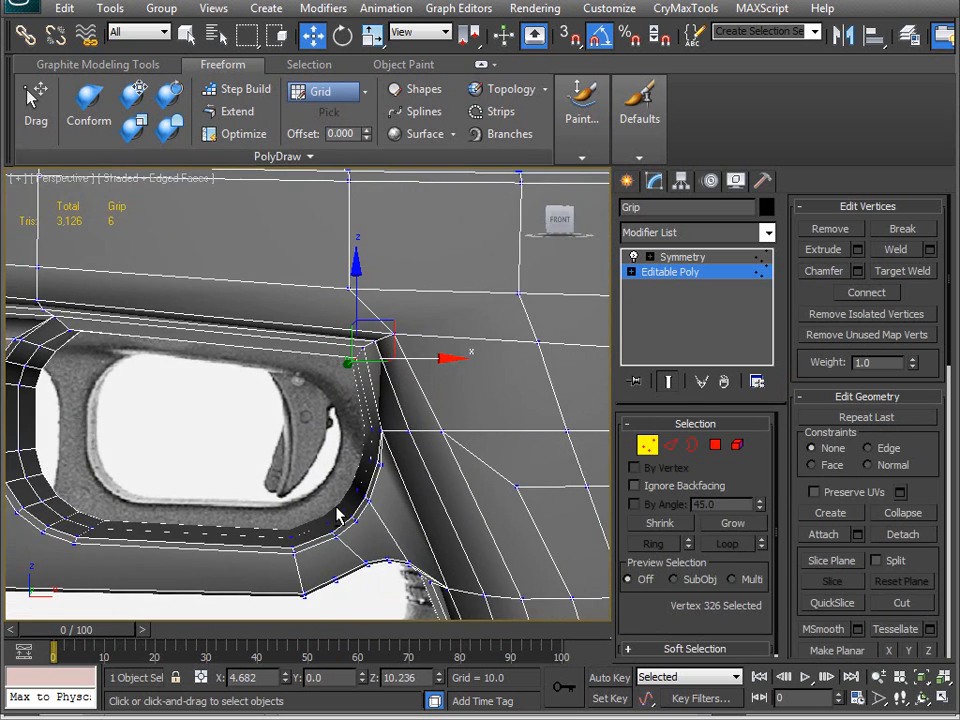
scroll(398, 452, up, 5)
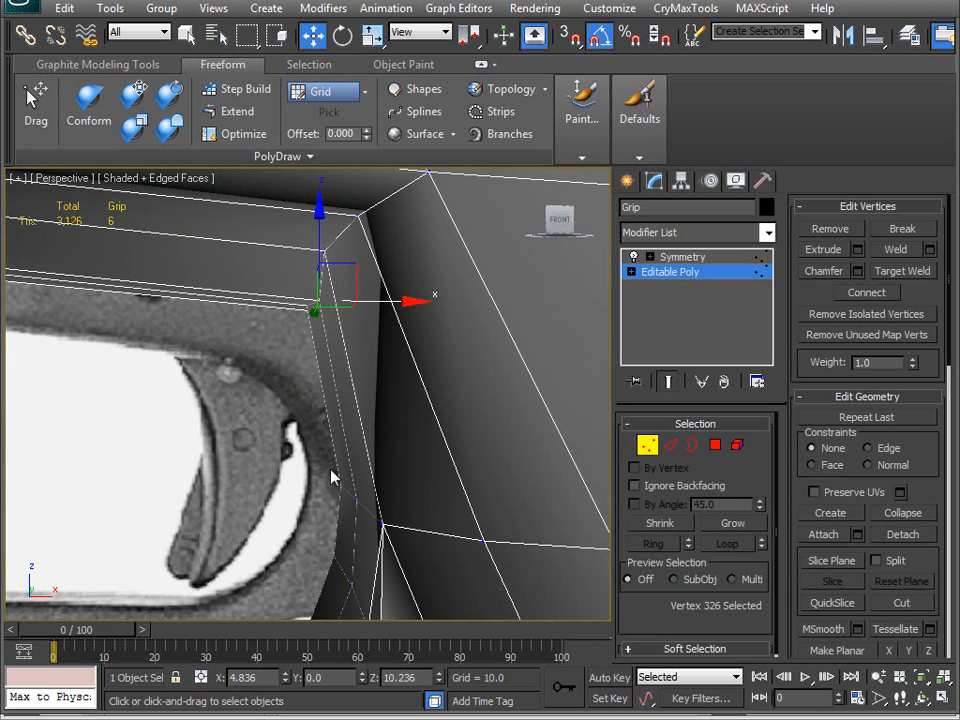
Raise the same inner rear corner vertex about 0.4 in Z to line it up with its neighbouring vertices.
scroll(355, 487, down, 6)
alt+middle_drag(208, 388, 287, 387)
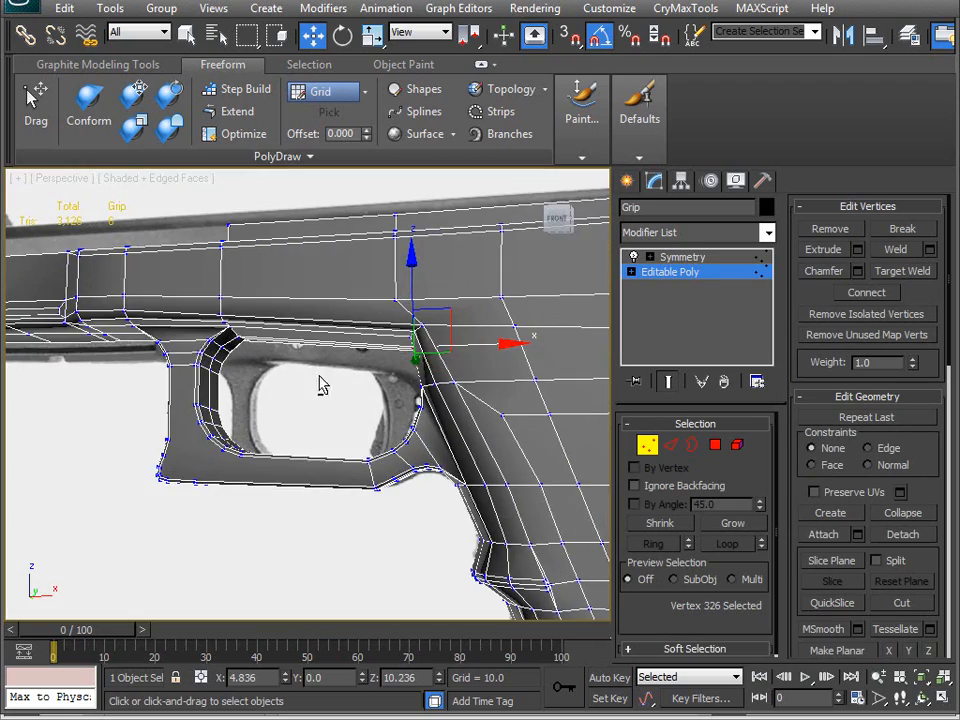
alt+middle_drag(232, 338, 410, 373)
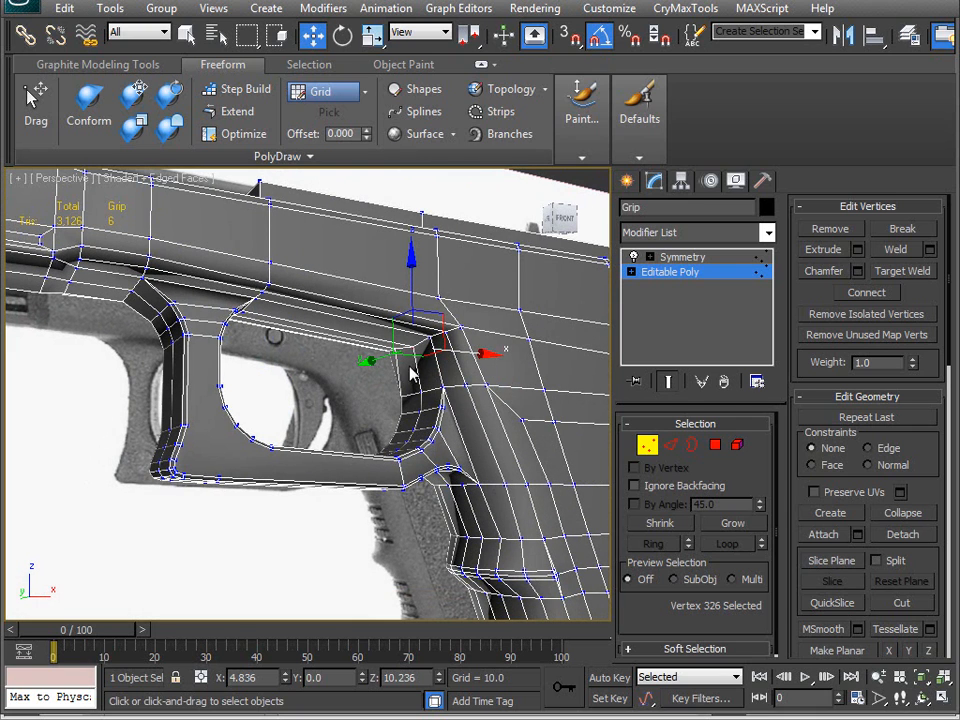
alt+middle_drag(413, 425, 456, 418)
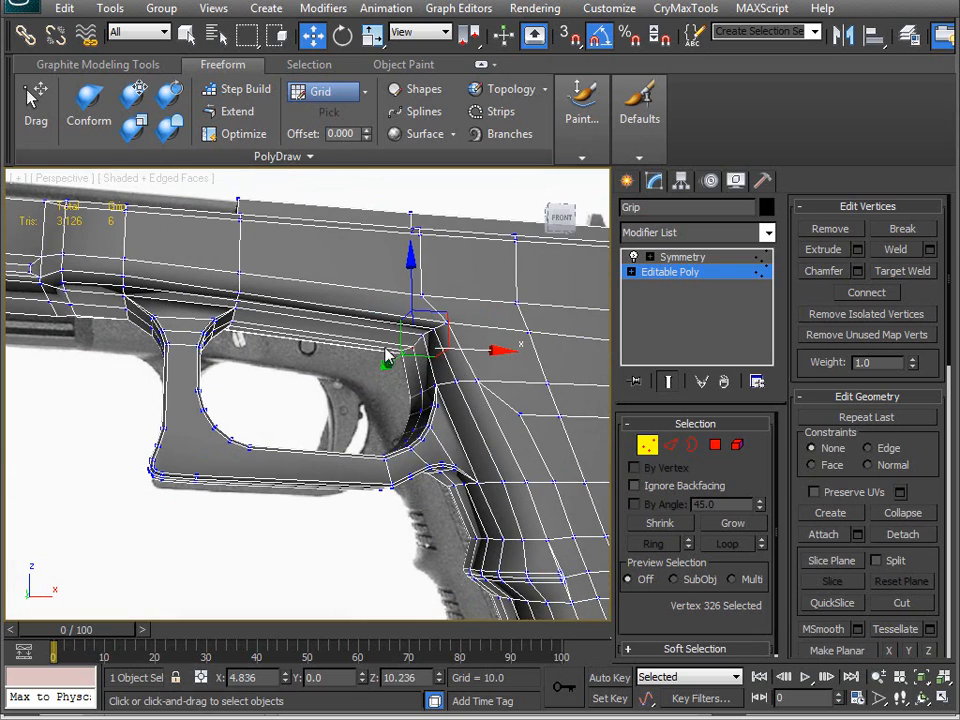
scroll(444, 398, up, 5)
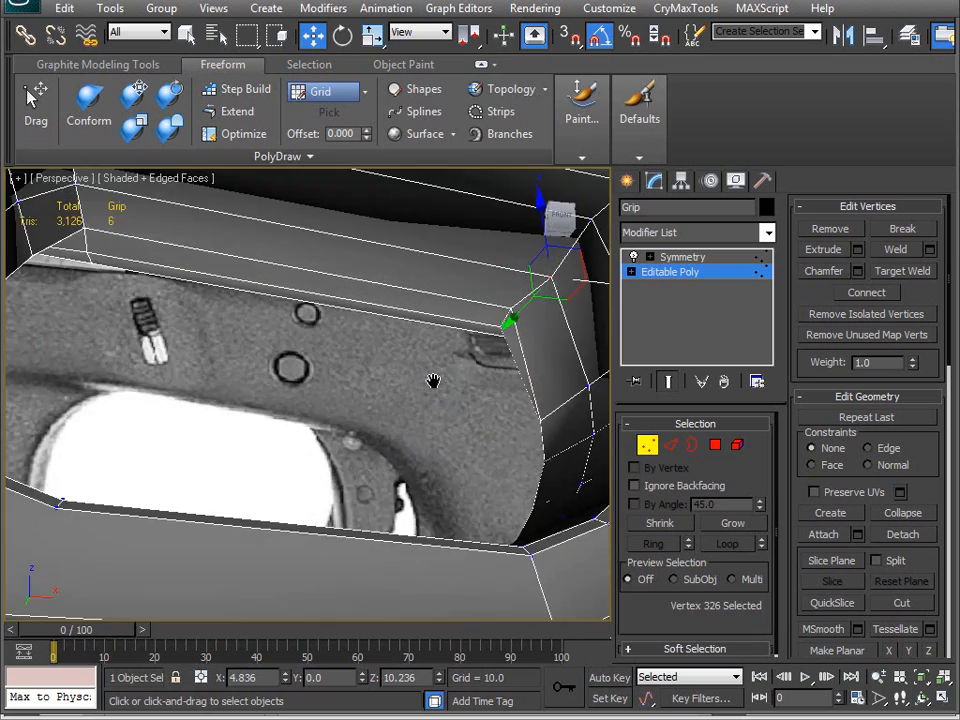
middle_drag(435, 381, 318, 523)
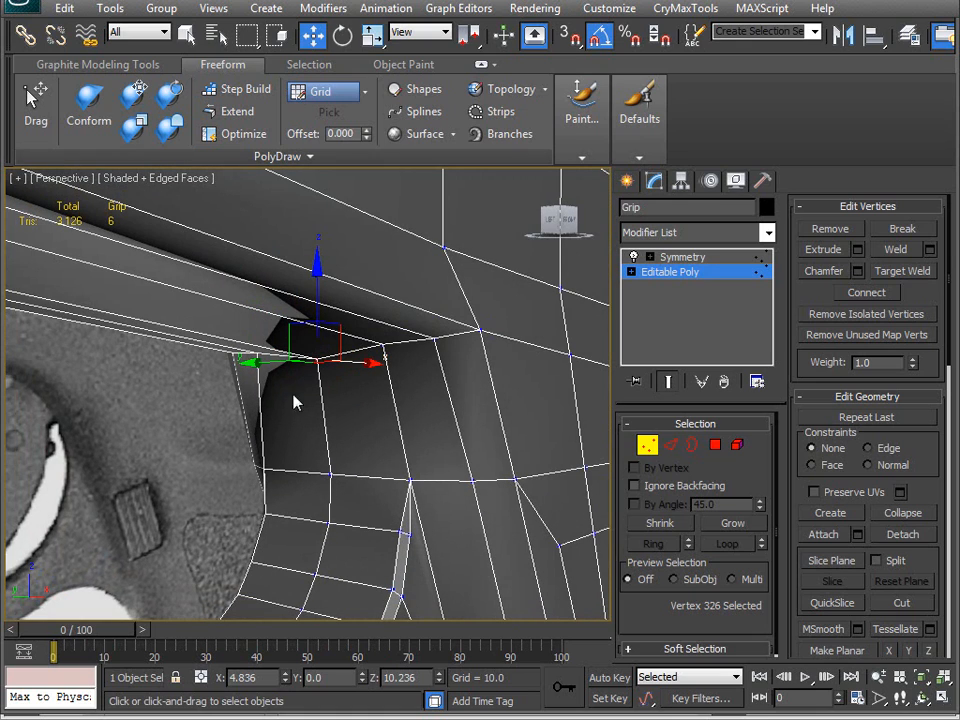
ctrl+click(383, 343)
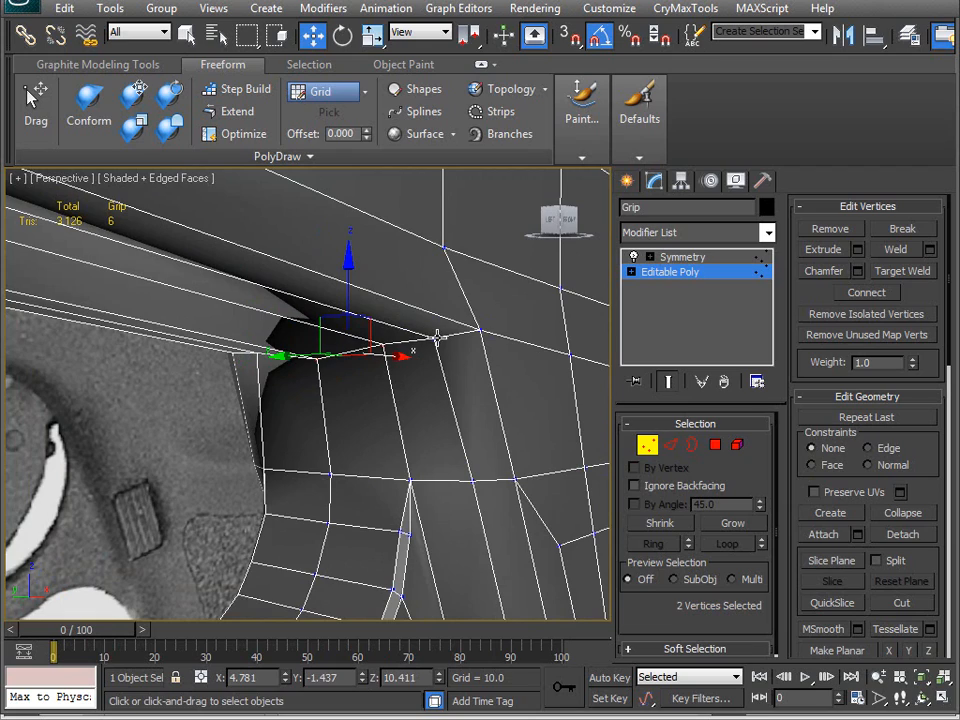
ctrl+click(431, 341)
alt+middle_drag(432, 436, 361, 350)
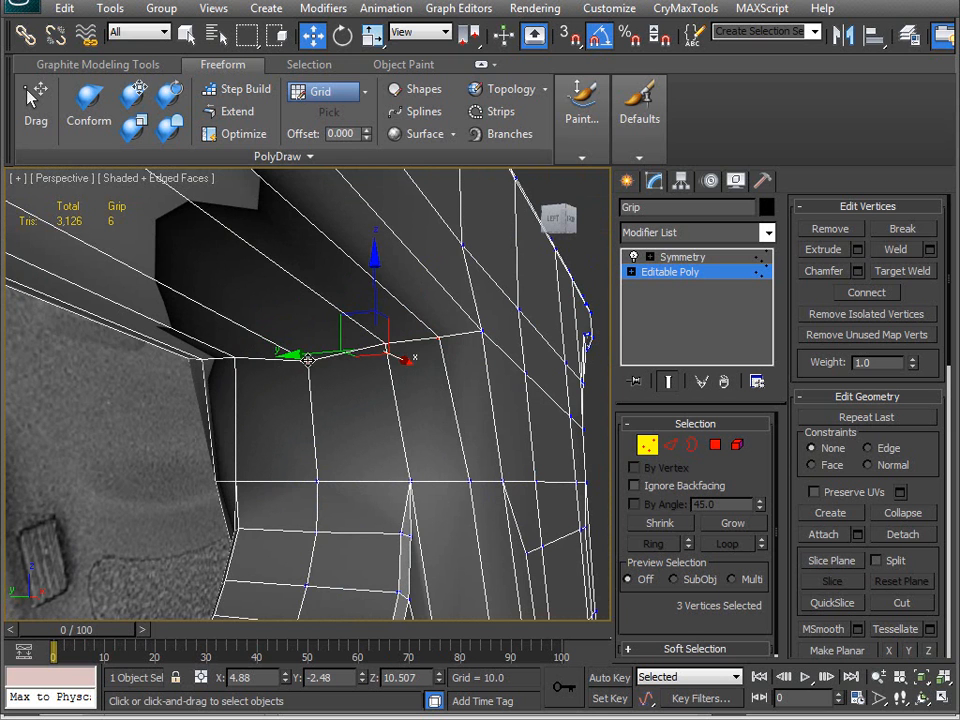
drag(311, 292, 312, 286)
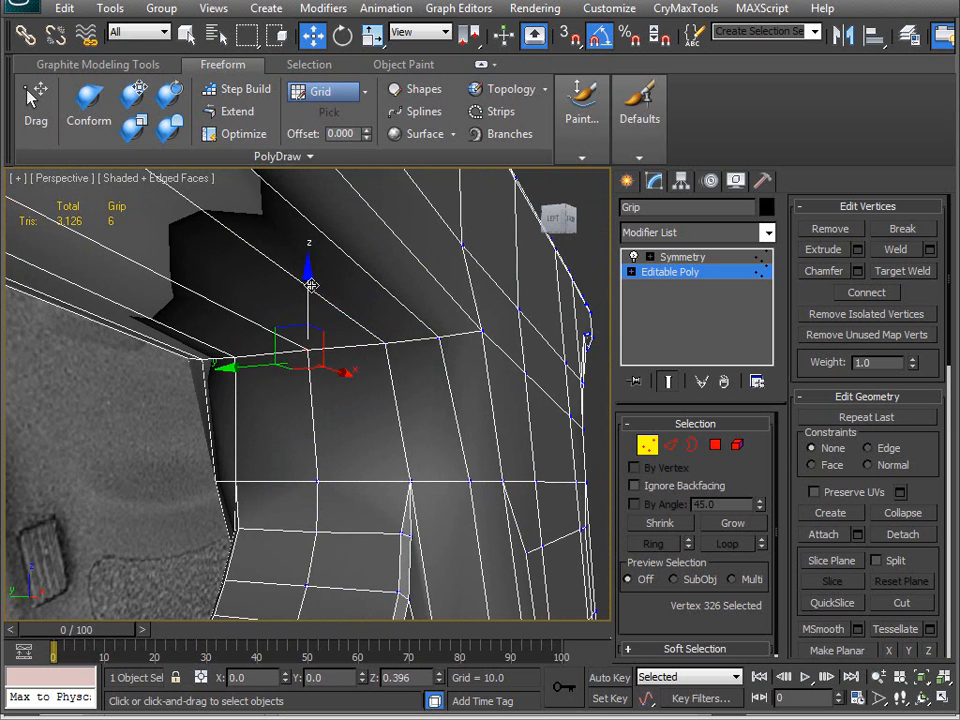
Raise the matching inner vertex at the guard opening's front top corner slightly in Z.
alt+middle_drag(392, 421, 143, 373)
click(148, 360)
middle_drag(190, 427, 288, 465)
scroll(268, 439, up, 3)
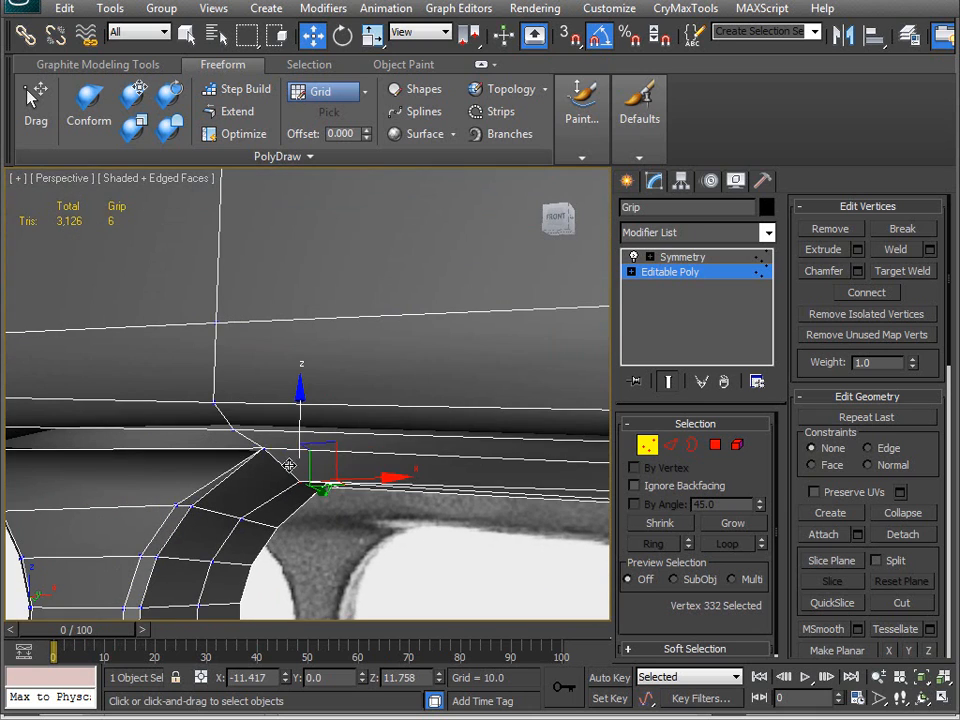
drag(300, 410, 300, 399)
alt+middle_drag(300, 399, 318, 413)
scroll(383, 421, up, 4)
key(2)
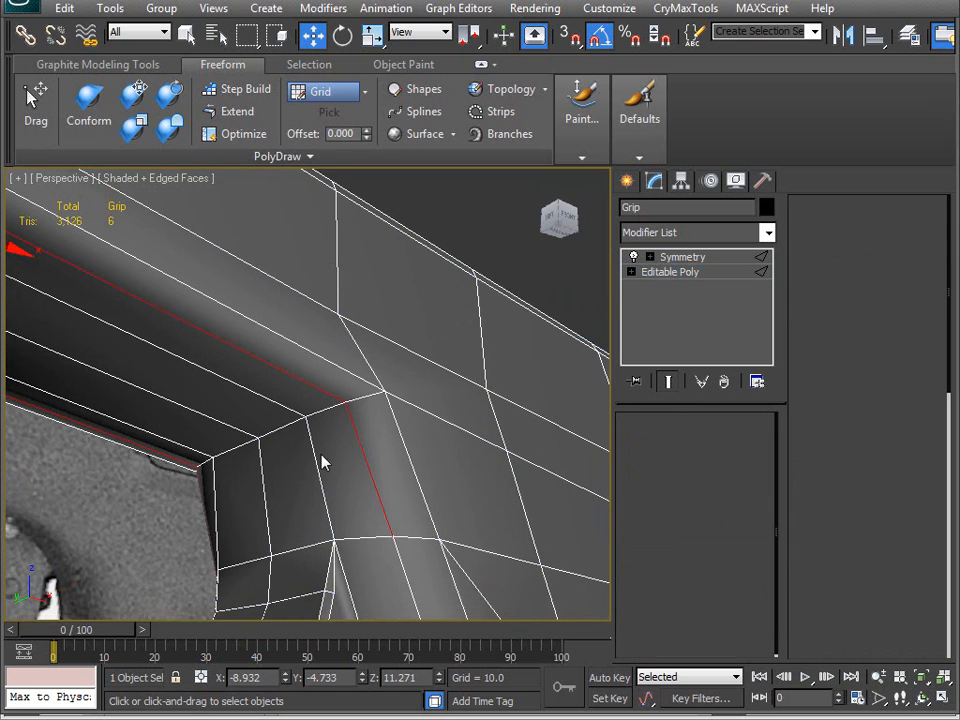
click(284, 428)
alt+middle_drag(371, 395, 326, 492)
ctrl+click(326, 492)
click(332, 364)
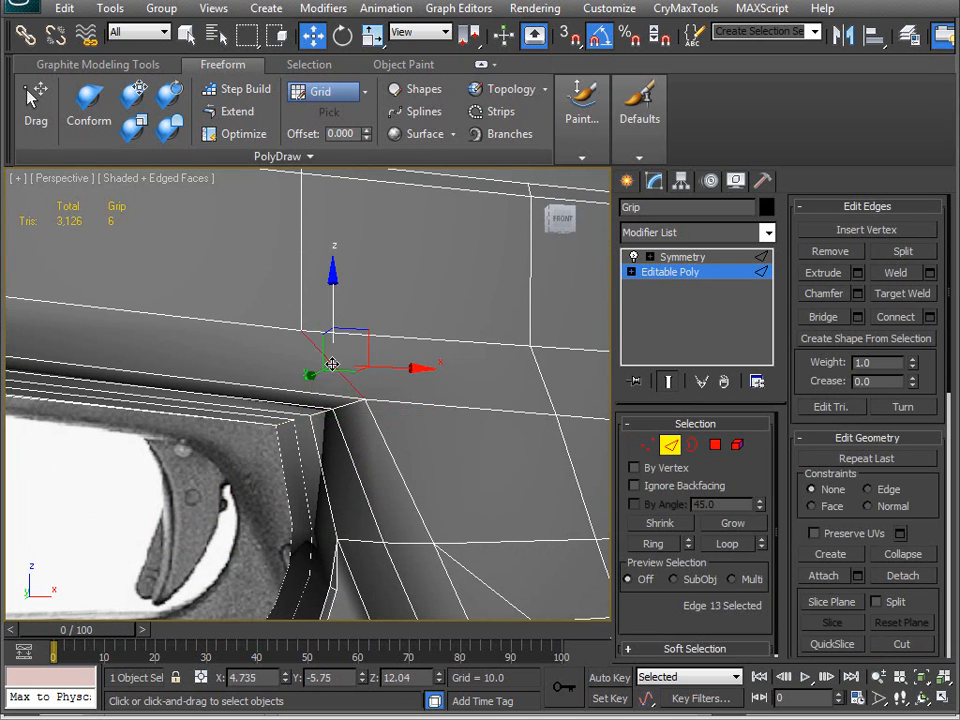
click(430, 404)
alt+middle_drag(217, 505, 266, 459)
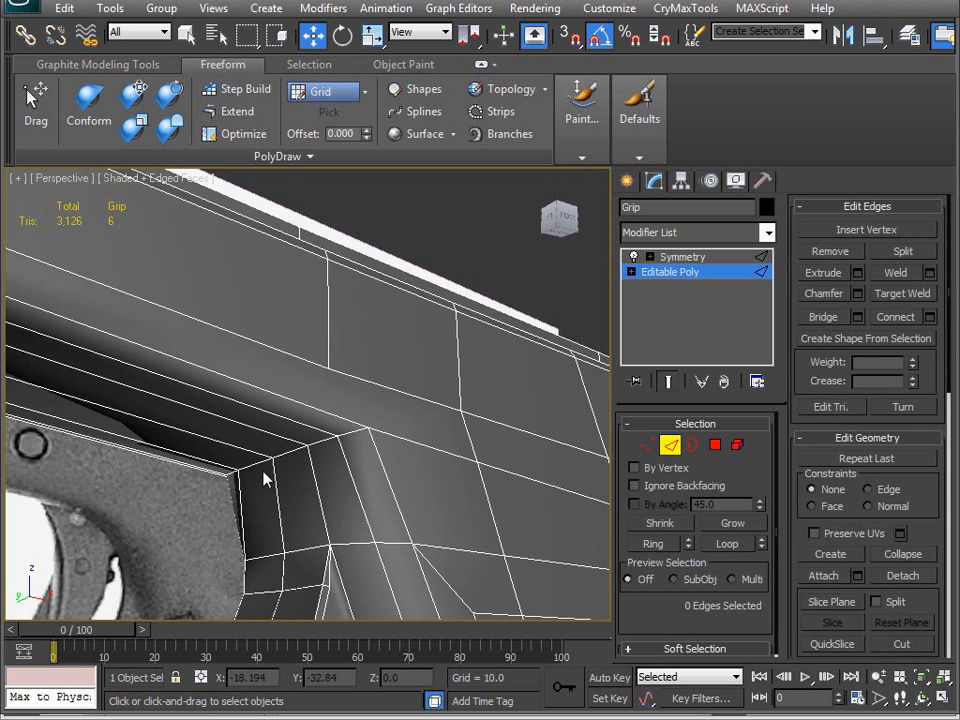
Select the three edges running across the guard opening's rear top corner onto the frame.
click(288, 453)
ctrl+click(338, 436)
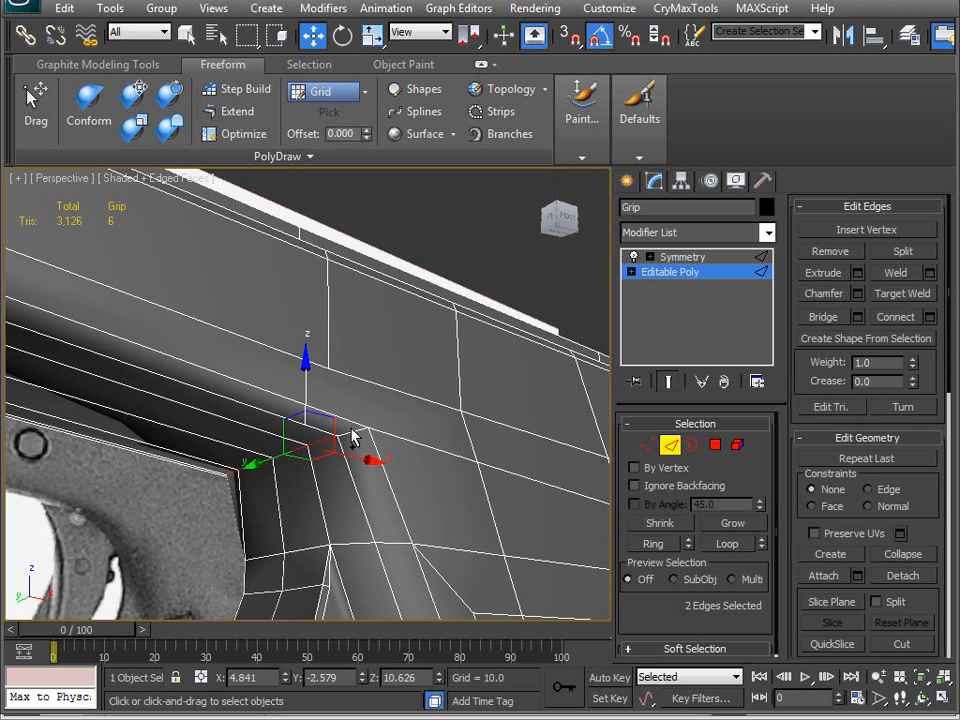
ctrl+click(424, 437)
alt+middle_drag(365, 467, 428, 415)
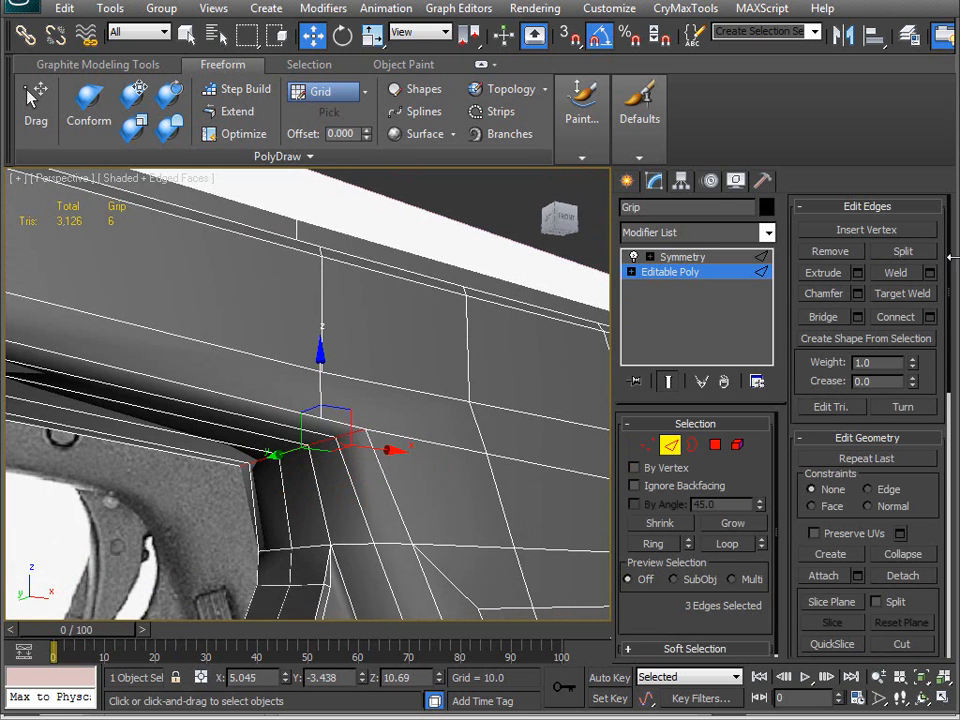
Try chamfering the selected rear corner edges by 3.863 with 3 segments, inspect the result and undo it.
click(857, 294)
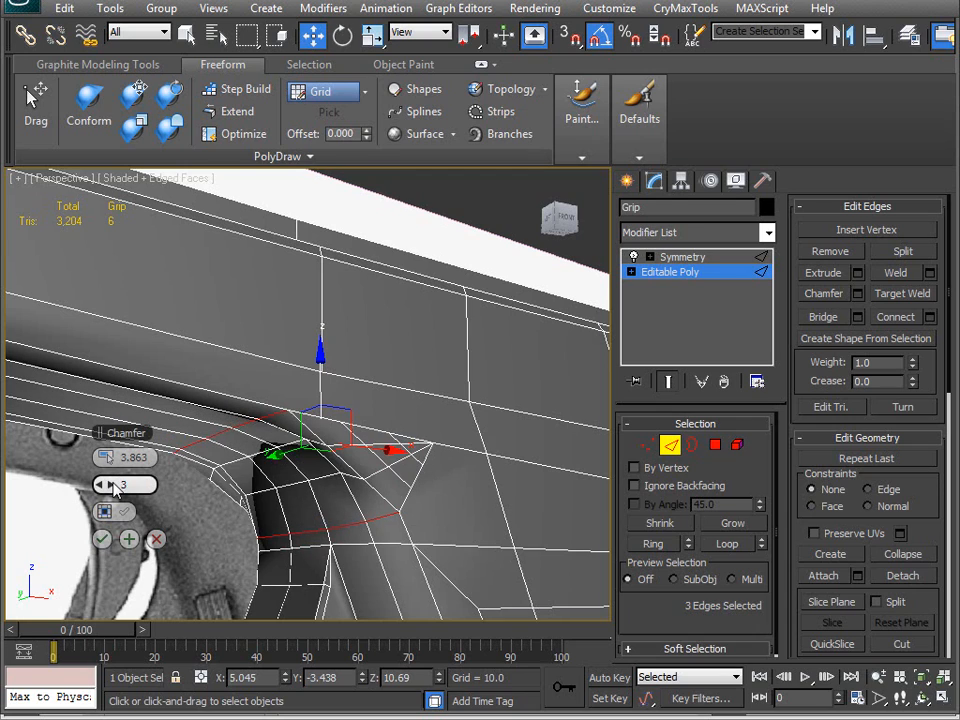
drag(113, 484, 118, 484)
alt+middle_drag(300, 400, 455, 443)
alt+middle_drag(513, 515, 228, 421)
alt+middle_drag(230, 481, 397, 510)
key(ctrl+z)
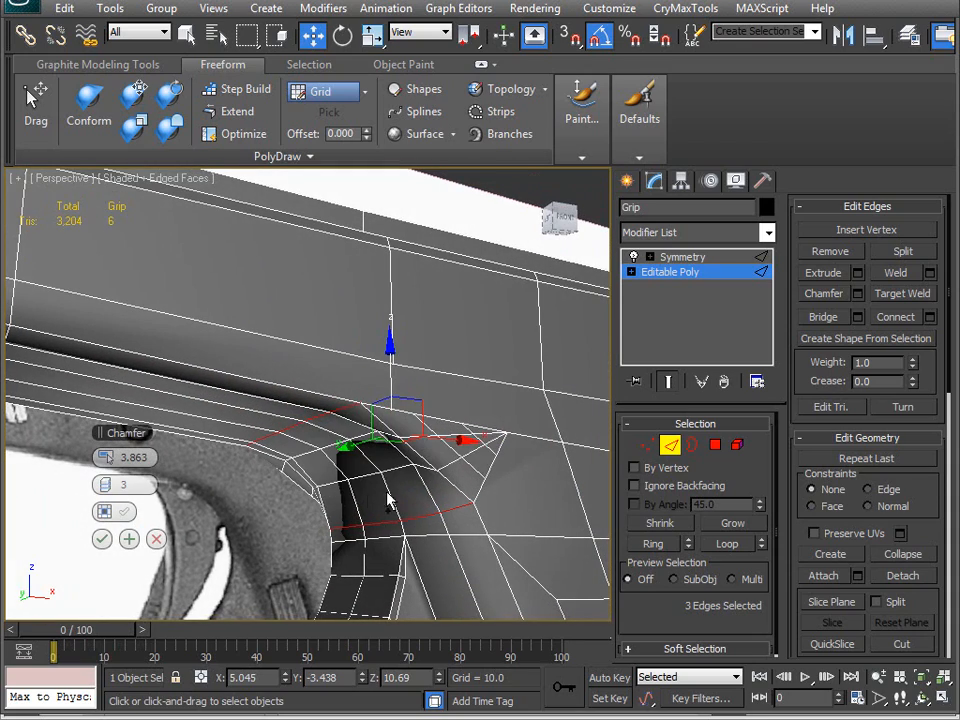
key(ctrl+z)
key(ctrl+z)
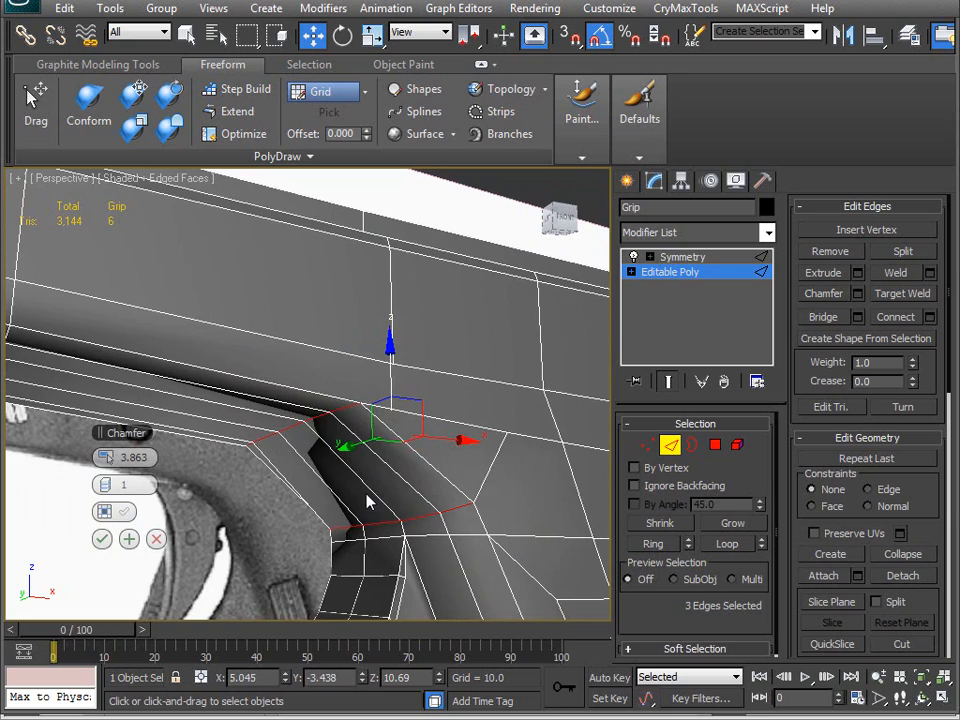
key(ctrl+z)
Chamfer the three selected edges at the guard opening's rear top corner by 3.863 with 3 segments.
alt+middle_drag(356, 465, 395, 496)
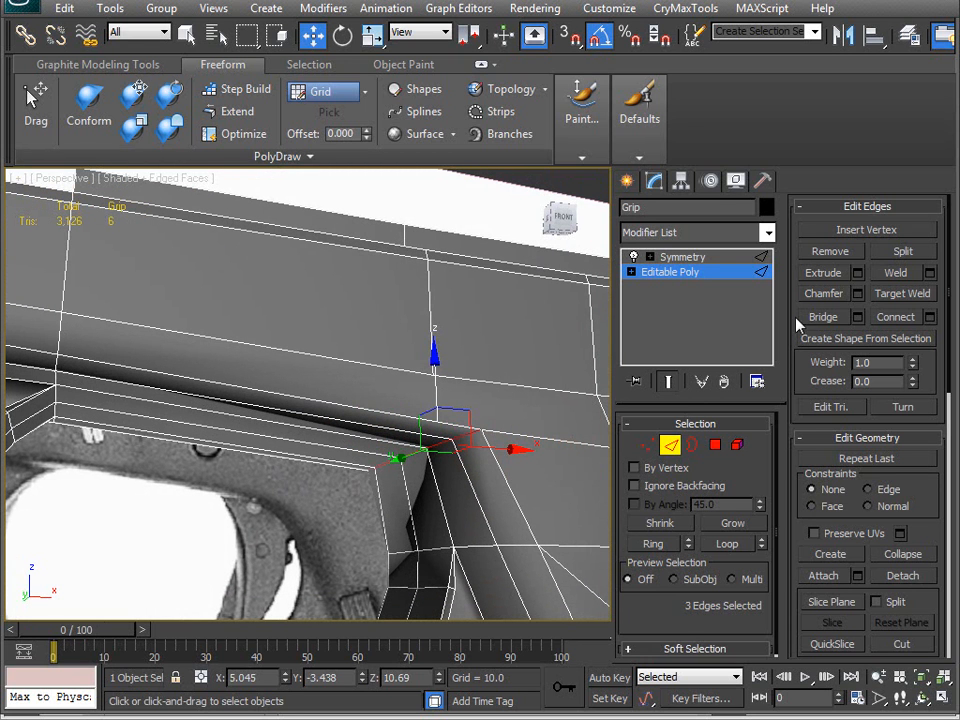
click(858, 295)
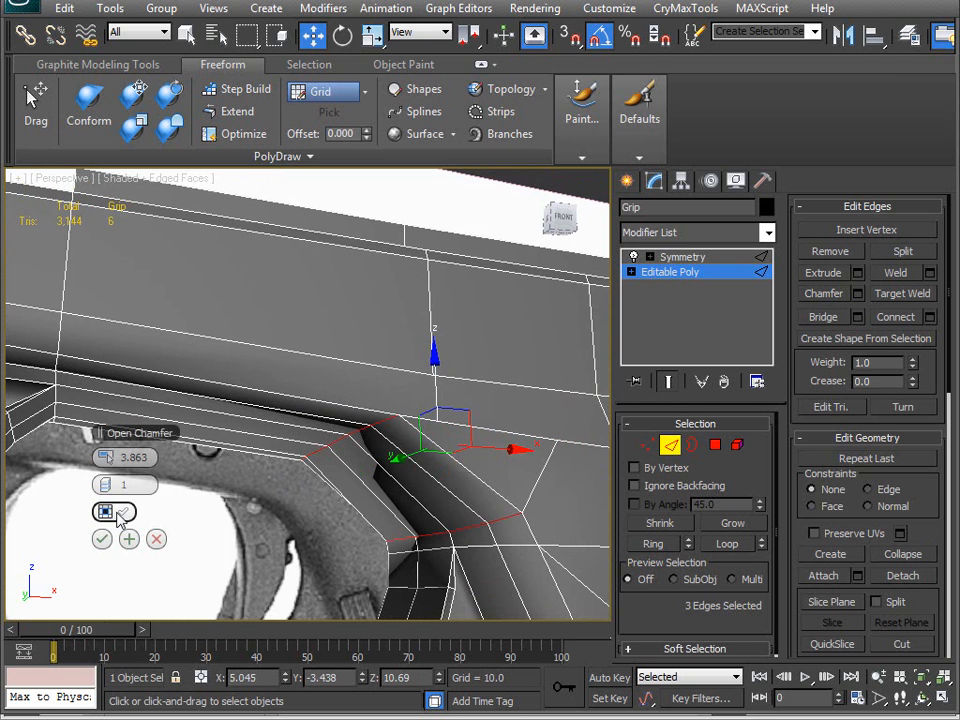
click(111, 486)
click(112, 486)
click(111, 486)
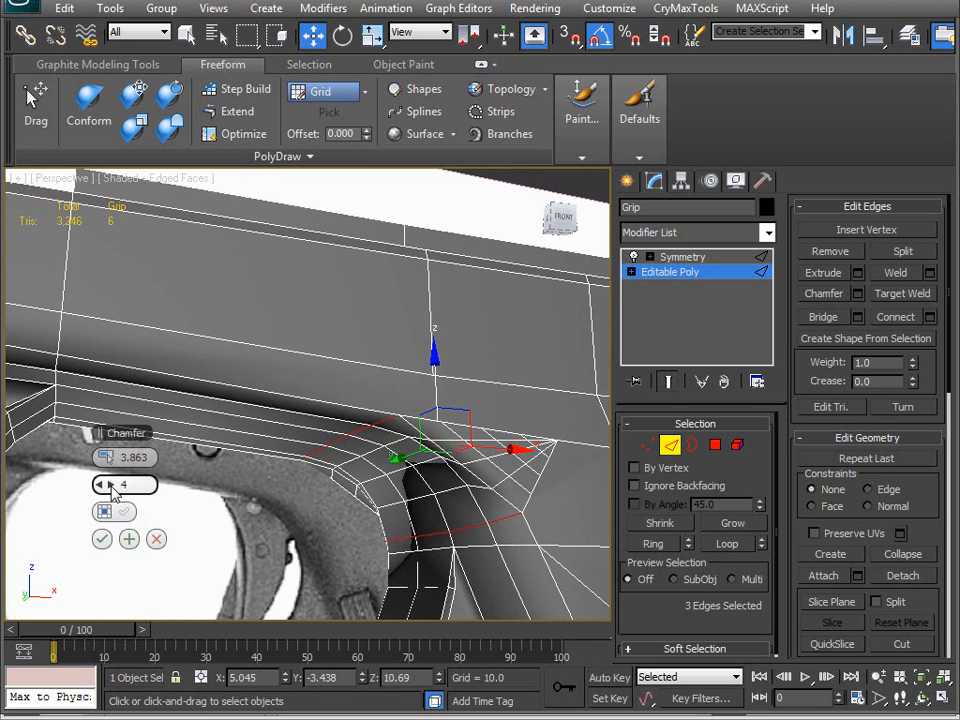
click(101, 485)
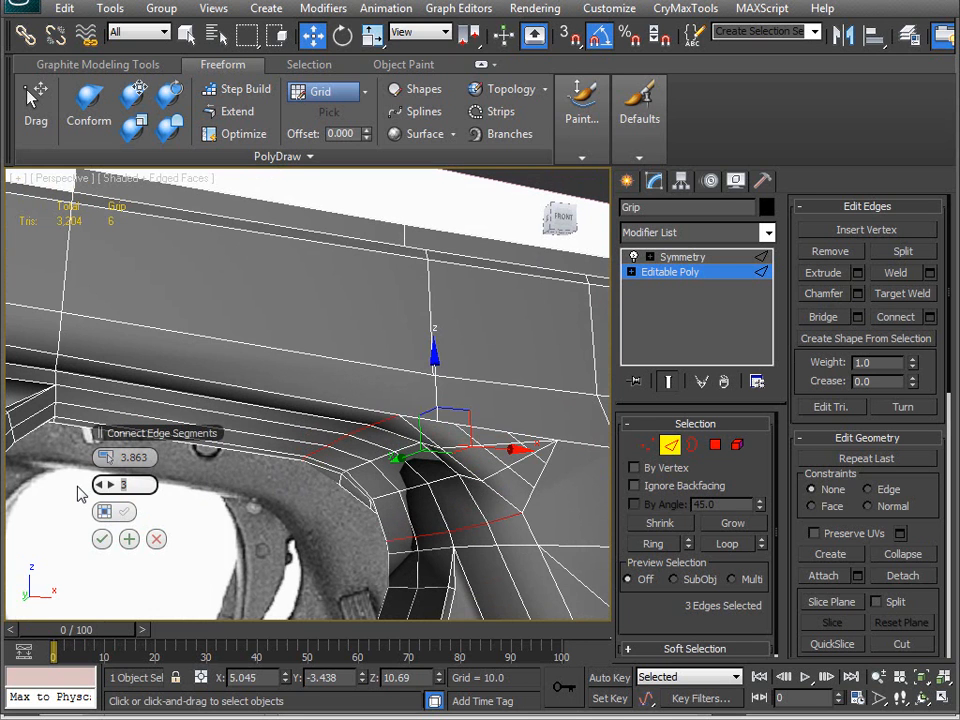
key(Tab)
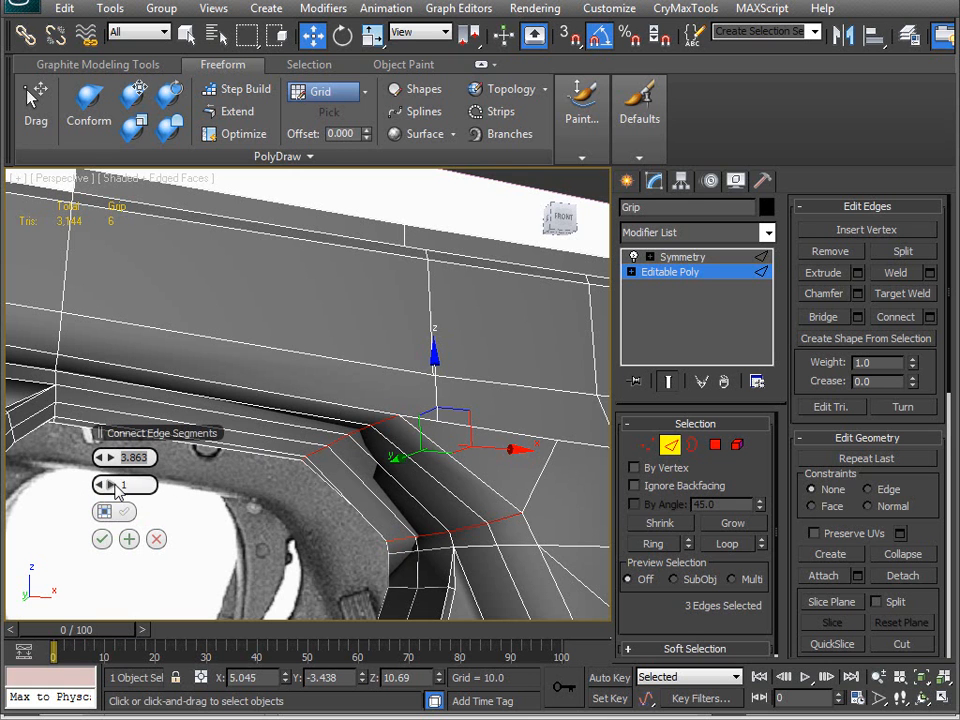
drag(113, 485, 108, 484)
mouse_move(360, 452)
alt+middle_down()
mouse_move(375, 399)
mouse_move(332, 456)
mouse_move(300, 470)
mouse_move(373, 444)
alt+middle_up()
click(103, 540)
alt+middle_drag(322, 512, 276, 441)
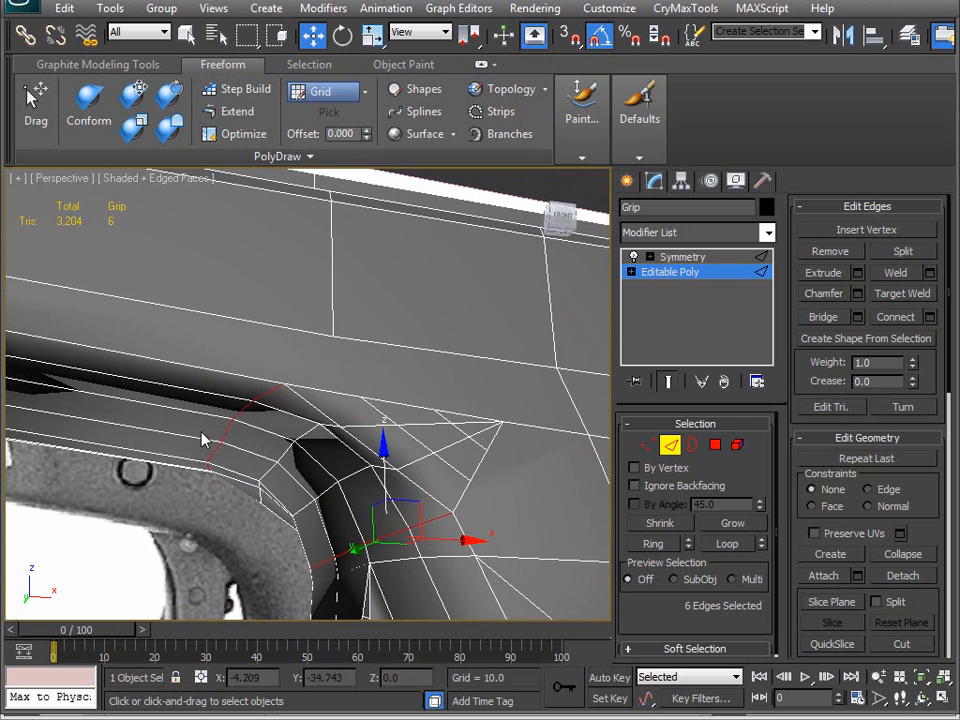
Collapse the short surplus edges of the triangle fan outside the chamfered rear corner with the Optimize tool.
click(236, 138)
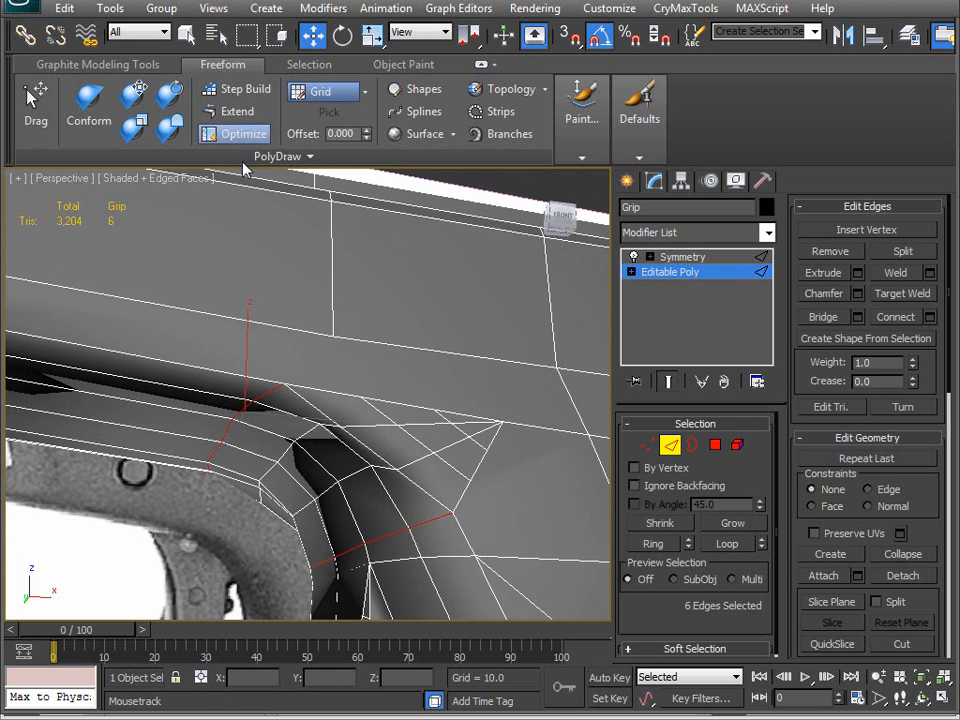
click(366, 396)
click(420, 440)
click(463, 478)
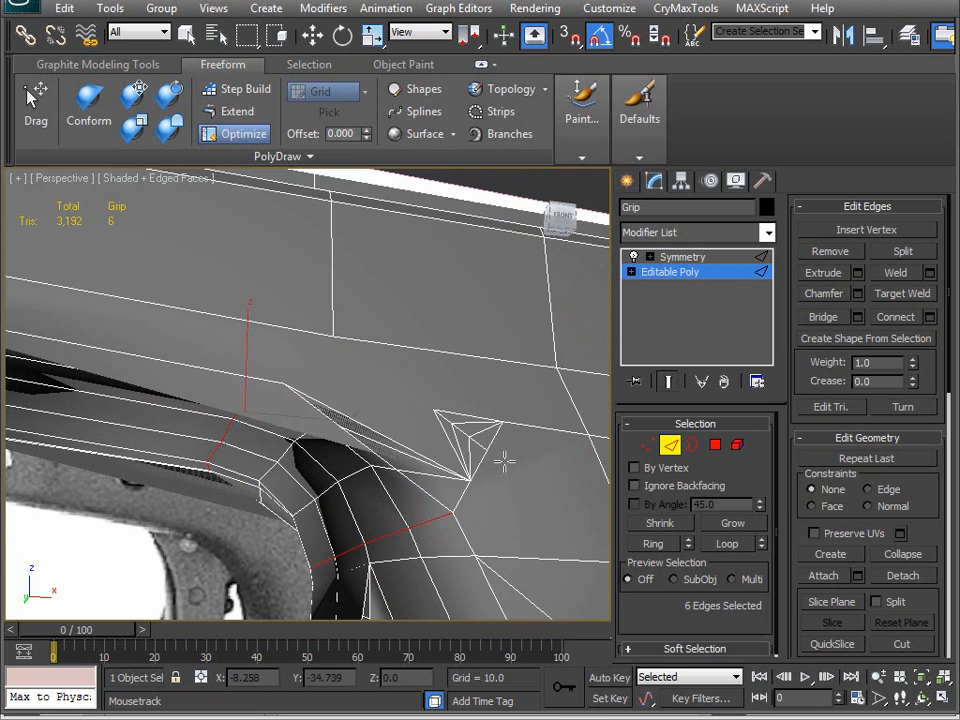
click(478, 436)
click(468, 432)
click(455, 424)
click(442, 413)
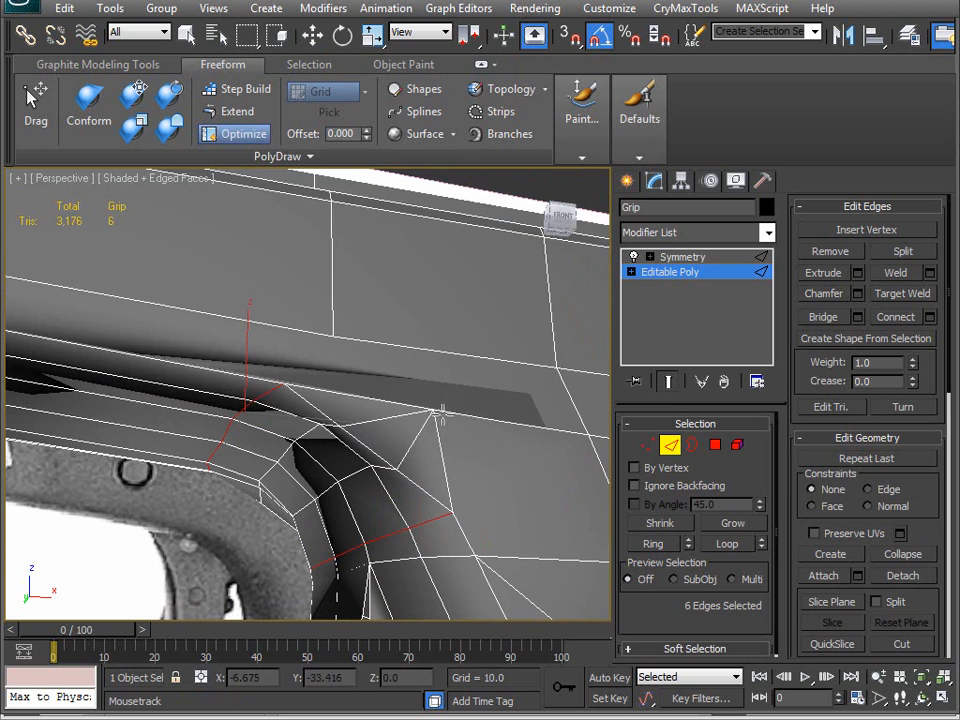
click(525, 418)
Move the vertex on the chamfered corner's outer curve to about X 6.006, Z 9.533 to round the corner.
alt+middle_drag(473, 488, 450, 422)
key(w)
key(1)
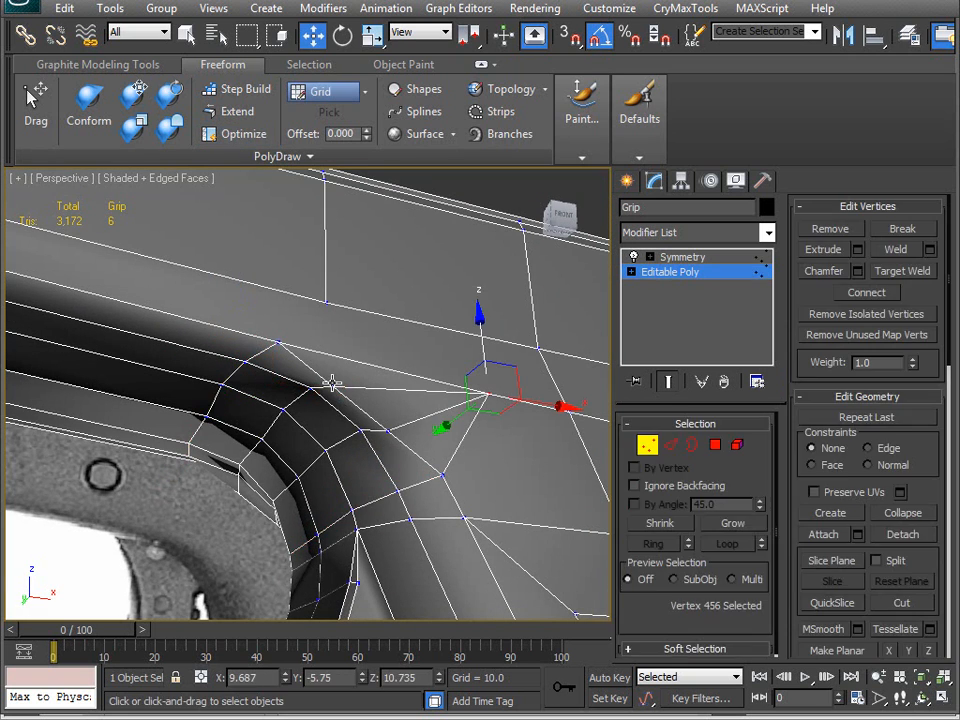
alt+middle_drag(393, 428, 360, 470)
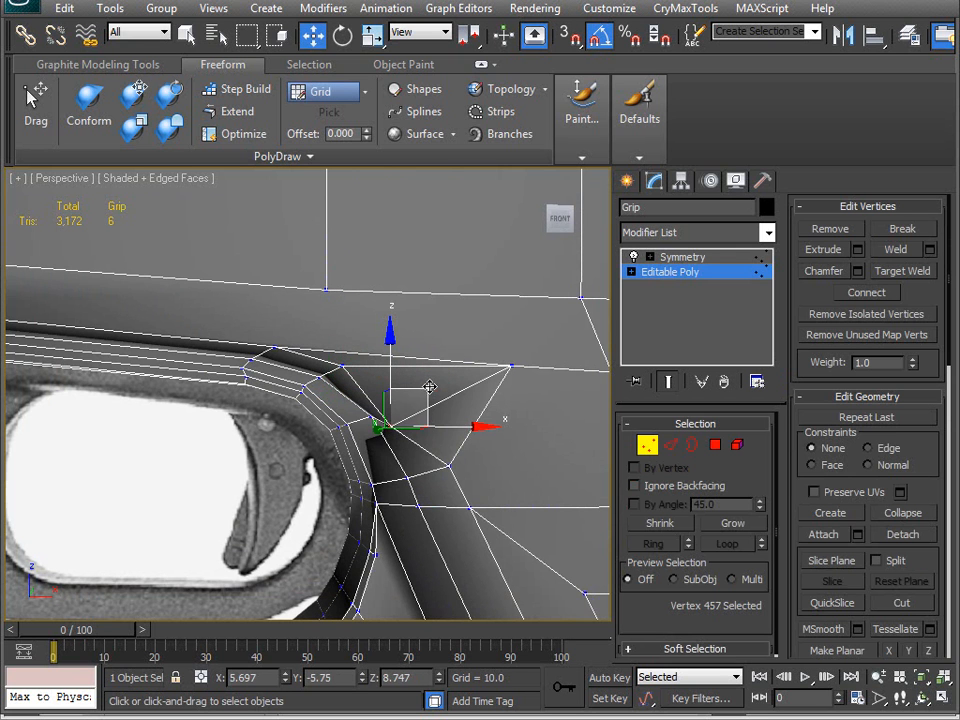
alt+middle_drag(439, 362, 285, 478)
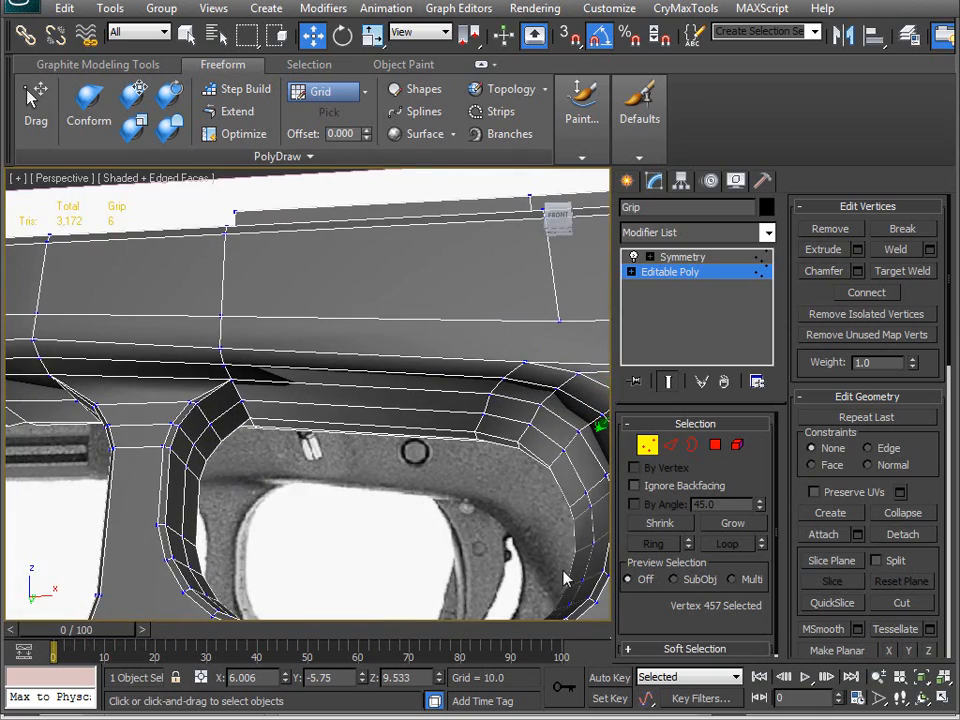
middle_drag(552, 582, 279, 344)
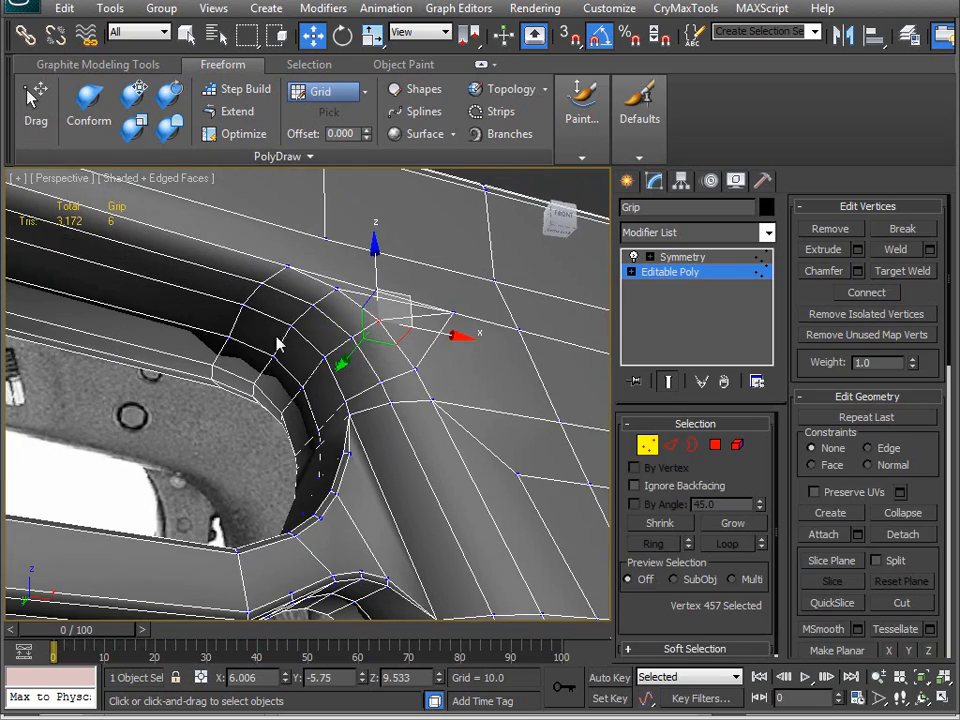
Select the four-edge line along the opening's upper rim and rear corner and lower it about 0.33 in Z.
key(2)
click(289, 310)
ctrl+click(210, 272)
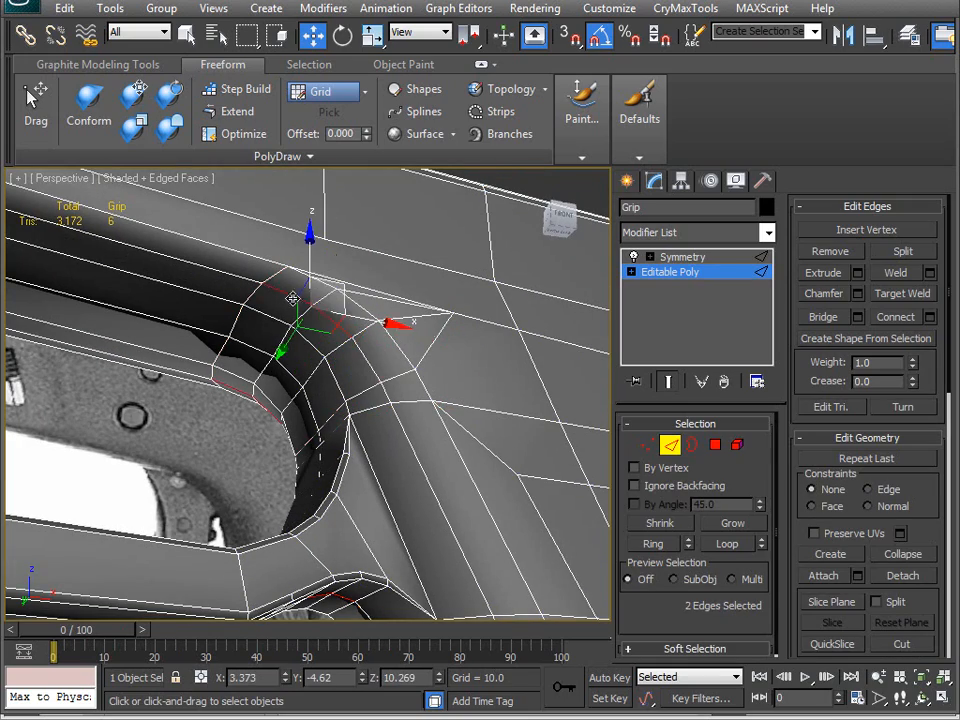
ctrl+click(279, 390)
alt+middle_drag(279, 390, 350, 405)
alt+middle_drag(112, 385, 150, 366)
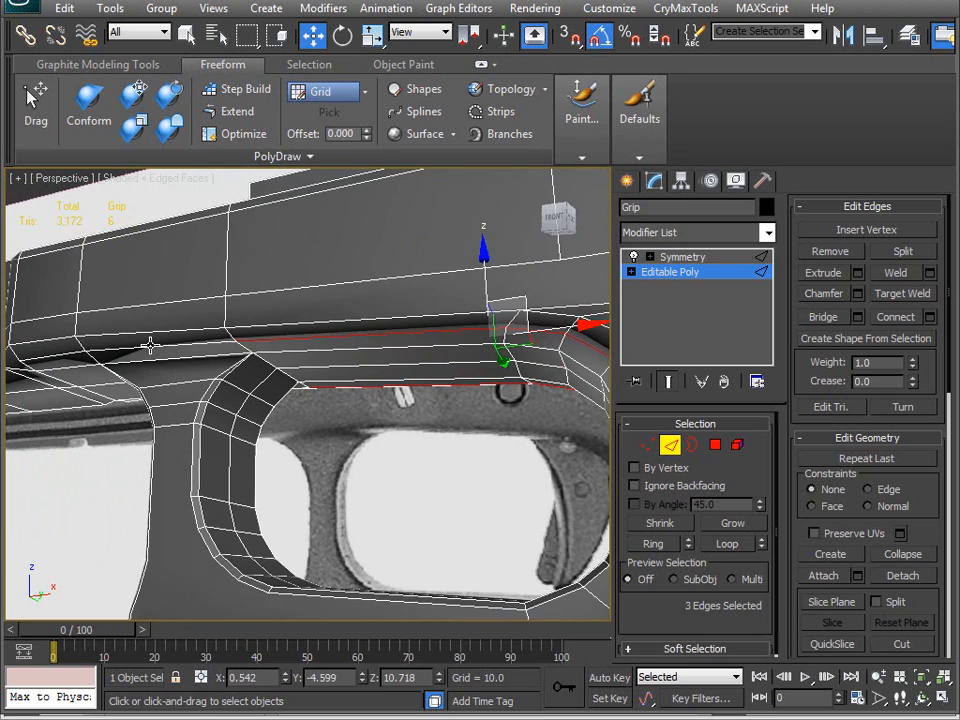
ctrl+click(150, 345)
mouse_move(317, 439)
alt+middle_down()
mouse_move(377, 429)
mouse_move(177, 440)
mouse_move(306, 441)
alt+middle_up()
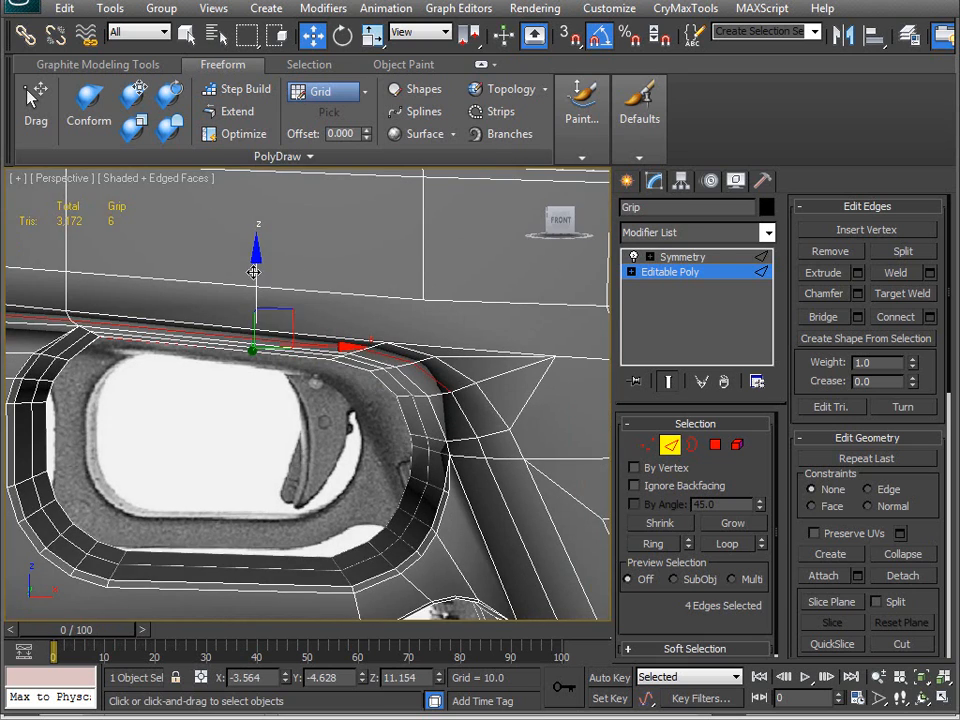
mouse_move(254, 271)
mouse_down()
mouse_move(255, 258)
mouse_move(254, 280)
mouse_up()
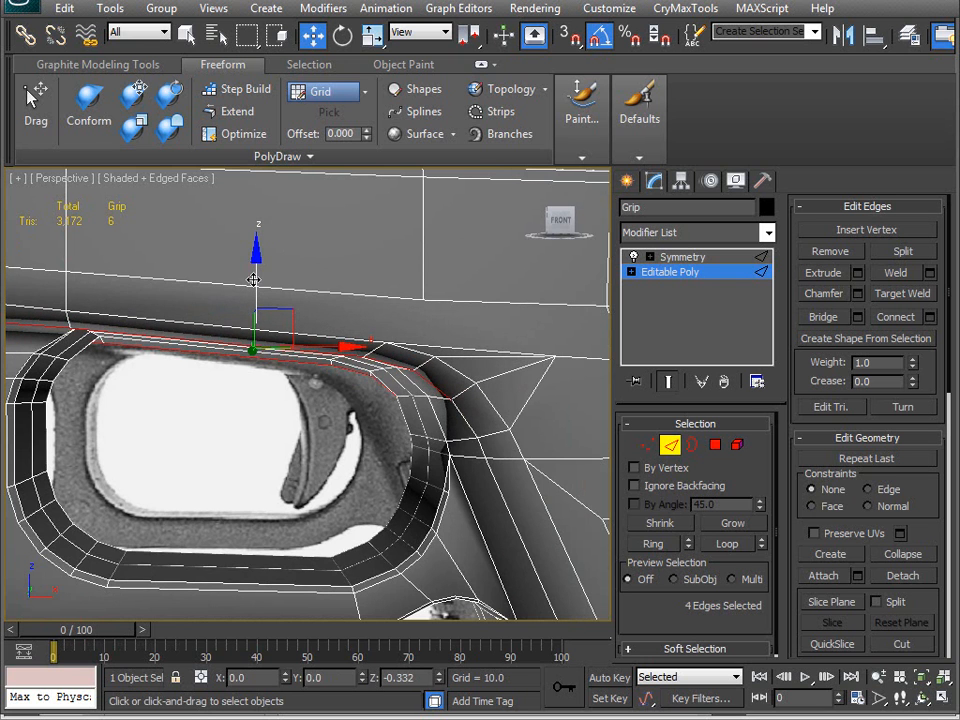
alt+middle_drag(257, 287, 337, 343)
Extend the selection to ten edges along the opening's top wall and rear corner and lower them slightly.
ctrl+click(338, 400)
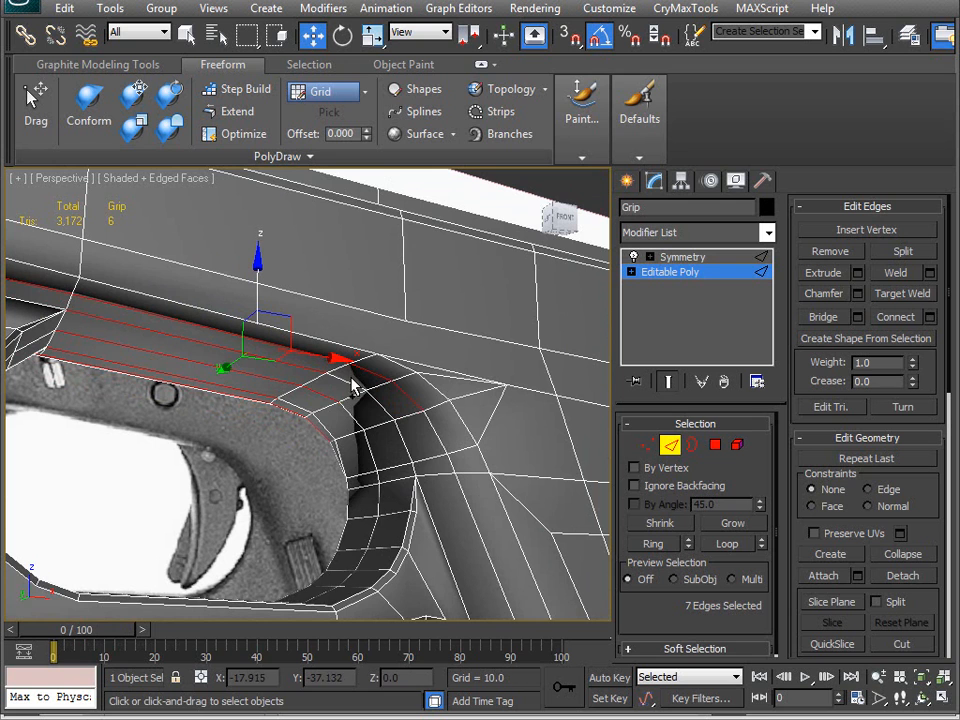
alt+middle_drag(372, 423, 337, 454)
alt+middle_drag(433, 371, 432, 366)
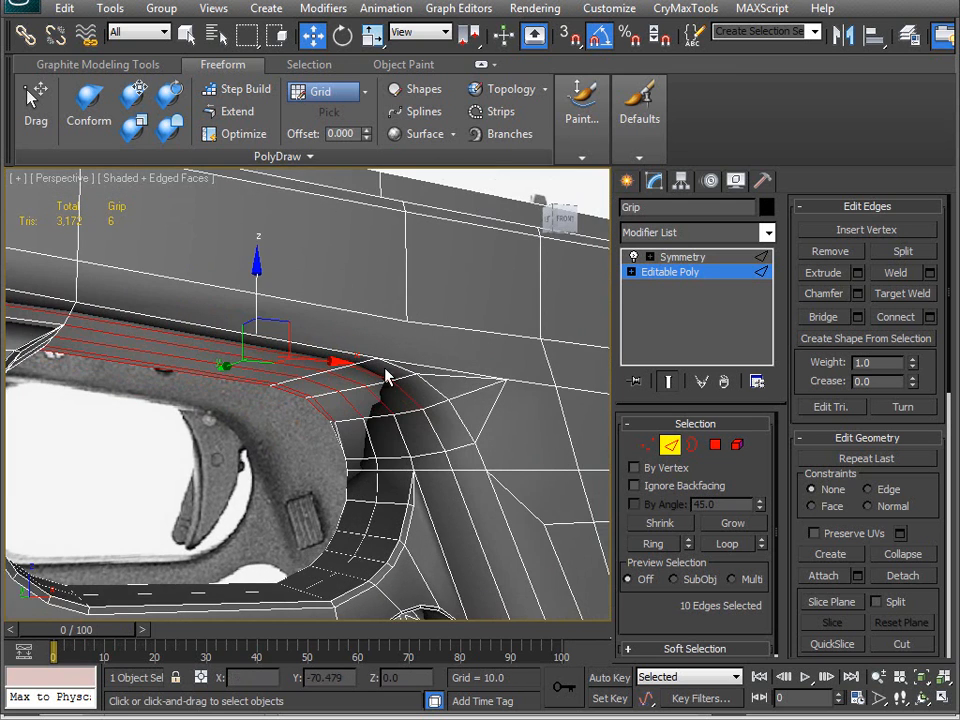
alt+middle_drag(196, 452, 219, 426)
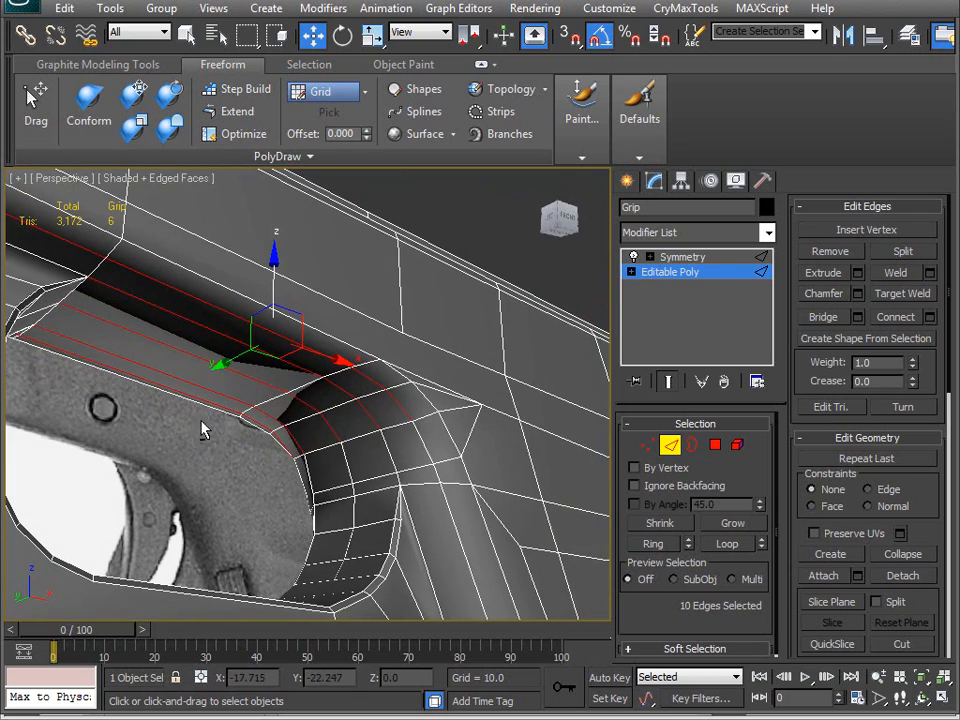
alt+middle_drag(364, 292, 304, 438)
alt+middle_drag(363, 222, 178, 371)
alt+middle_drag(252, 356, 231, 326)
mouse_move(246, 313)
mouse_down()
mouse_move(249, 326)
mouse_move(249, 318)
mouse_up()
Lower the frame bevel vertex above the guard's front post about 0.32 in Z.
alt+middle_drag(256, 356, 347, 396)
middle_drag(235, 398, 426, 399)
alt+middle_drag(245, 376, 262, 350)
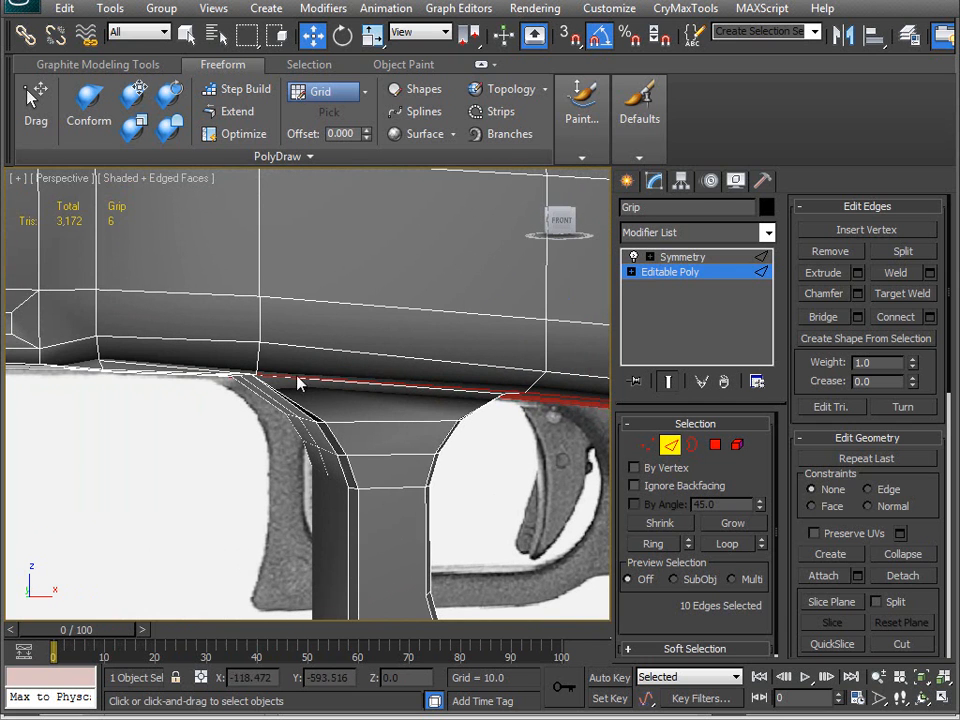
key(1)
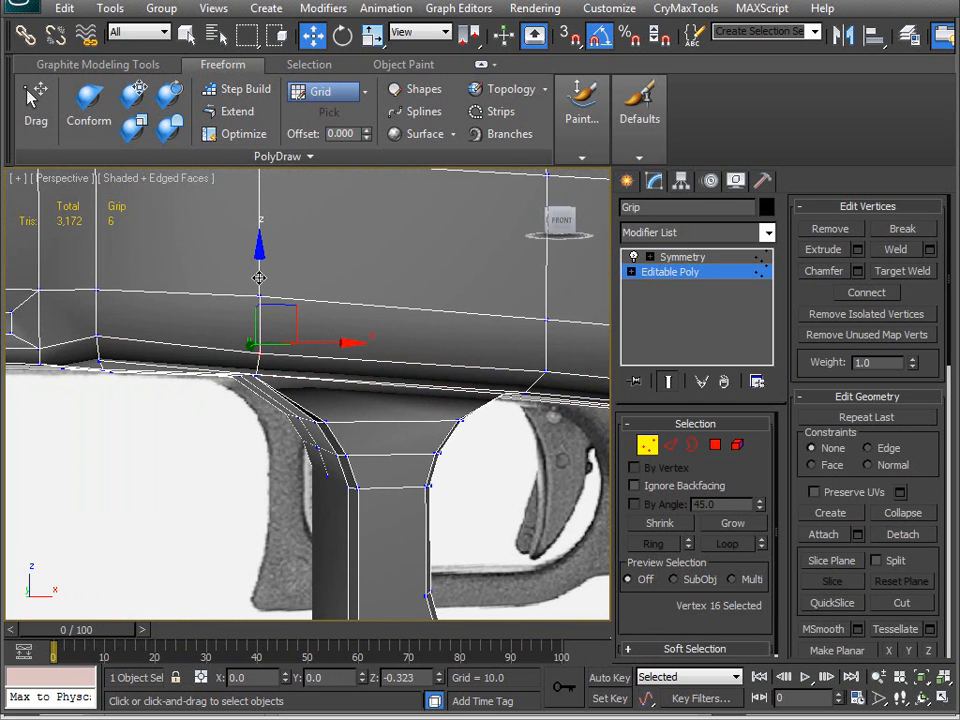
alt+middle_drag(260, 388, 403, 375)
middle_drag(427, 519, 218, 364)
middle_drag(218, 364, 152, 491)
Select the seven short edges crossing the lower bevel strip from ahead of the guard to its rear corner.
key(2)
middle_drag(112, 370, 411, 469)
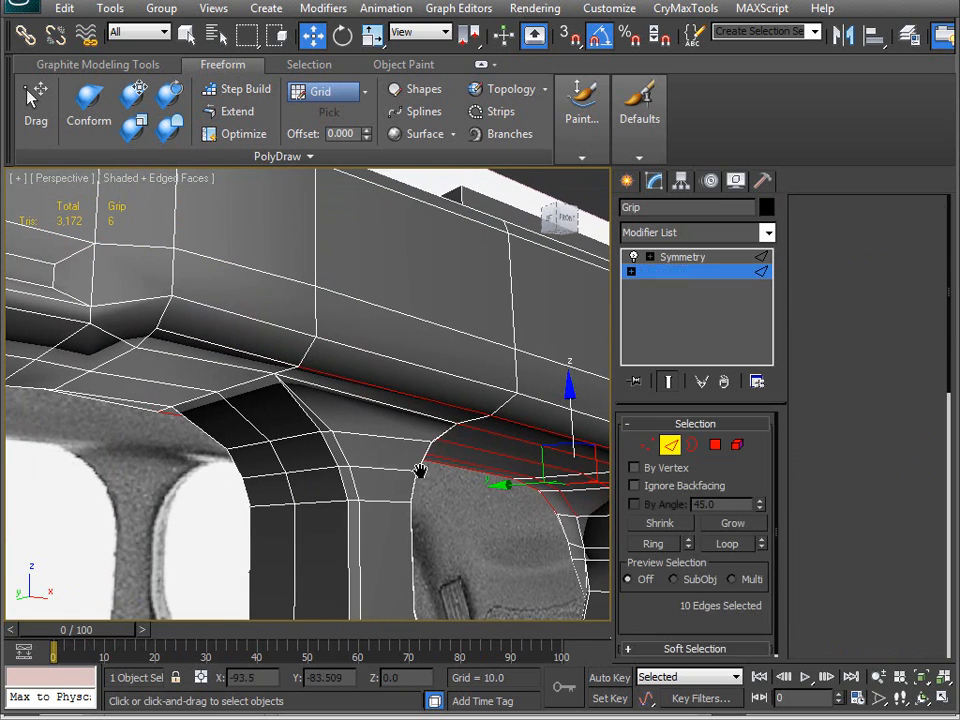
click(163, 315)
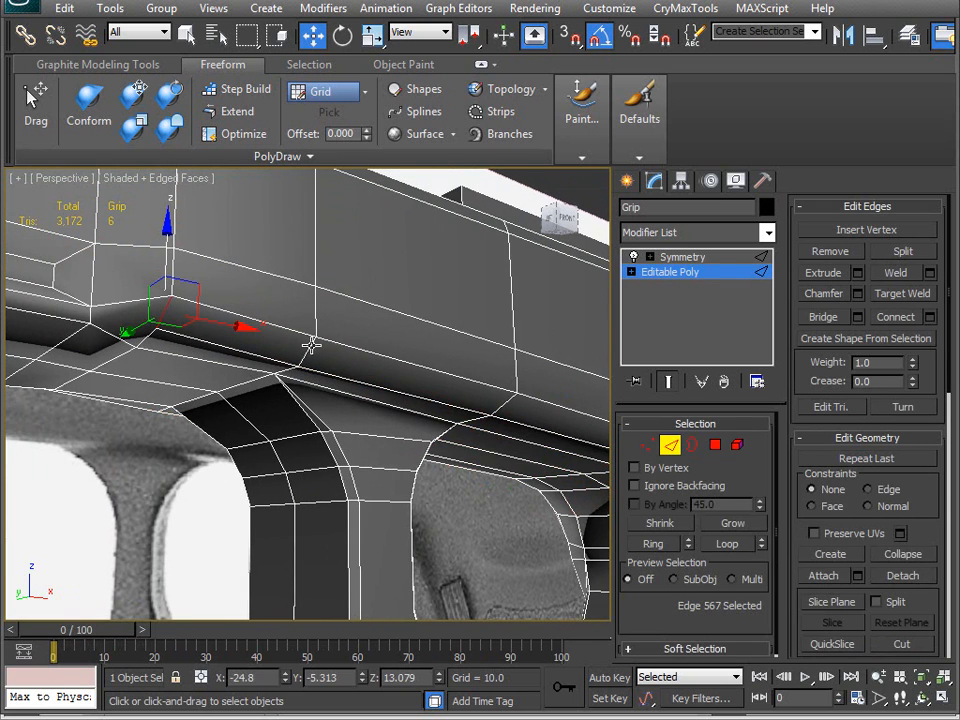
middle_drag(505, 428, 295, 323)
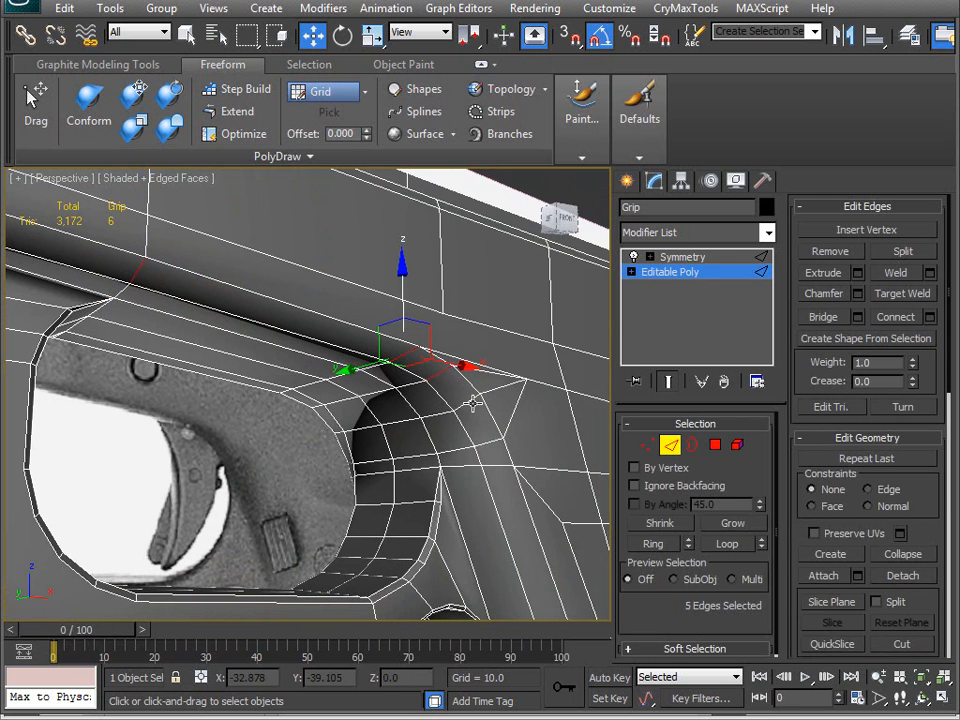
alt+middle_drag(485, 440, 521, 405)
middle_drag(502, 522, 430, 455)
scroll(430, 455, down, 3)
middle_drag(277, 405, 251, 424)
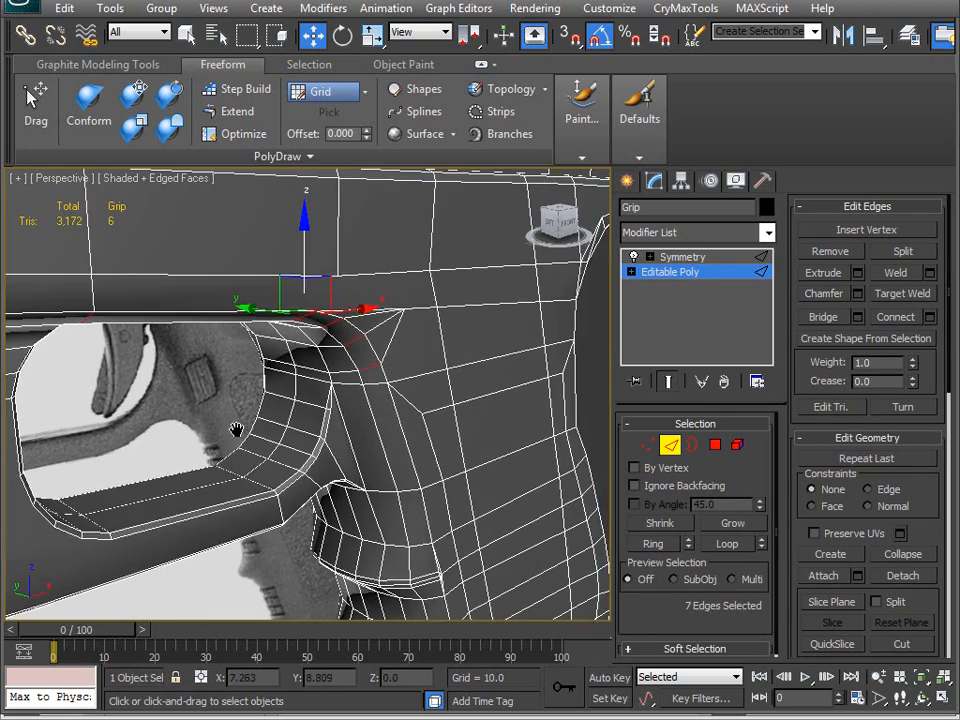
scroll(296, 399, up, 4)
alt+middle_drag(411, 409, 290, 340)
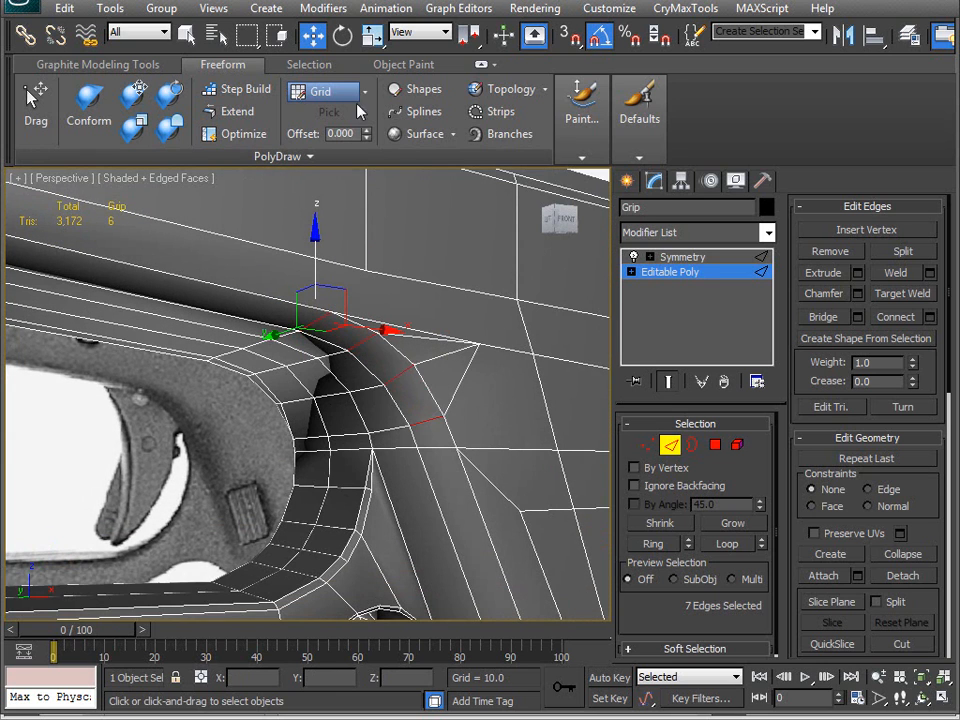
Connect the seven selected edges to add an edge line along the bevel strip and around the rear corner.
click(152, 65)
click(638, 118)
click(655, 225)
alt+middle_drag(260, 340, 218, 343)
alt+middle_drag(210, 343, 157, 358)
alt+middle_drag(117, 298, 320, 318)
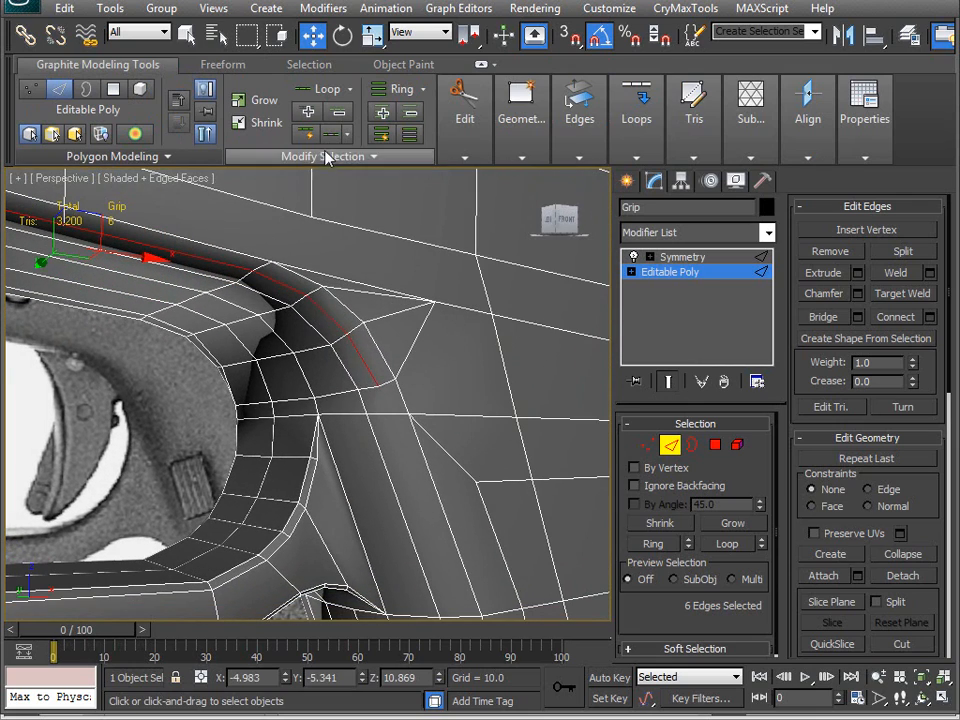
Join the new edge line's rear end to the two vertices in the row below with the Optimize tool.
click(222, 64)
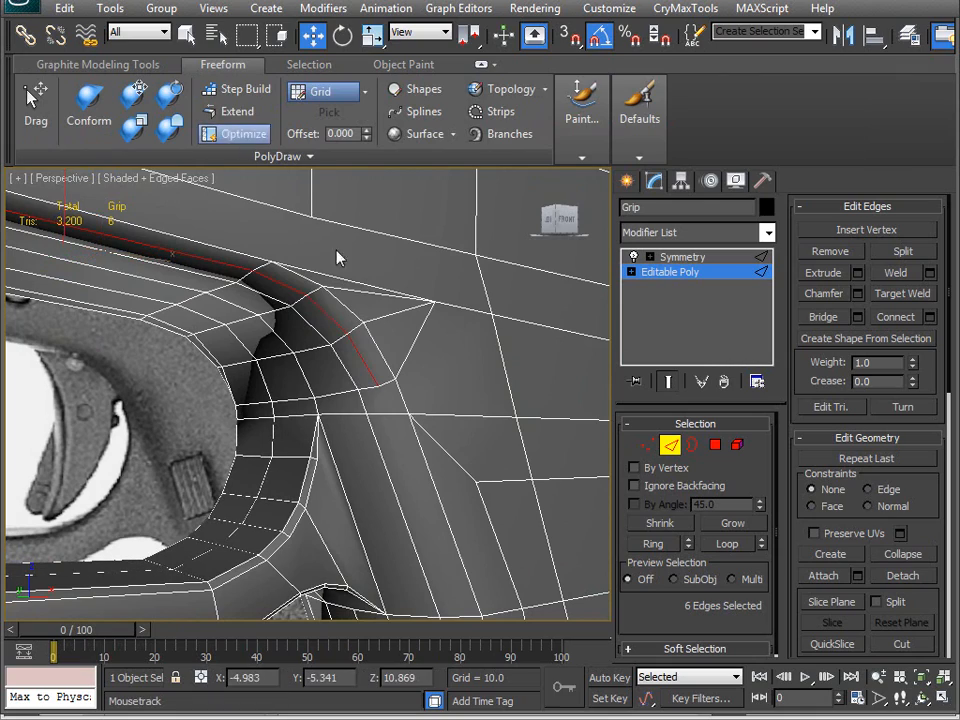
click(248, 142)
scroll(343, 413, down, 5)
key(w)
alt+middle_drag(366, 381, 307, 427)
scroll(334, 414, up, 5)
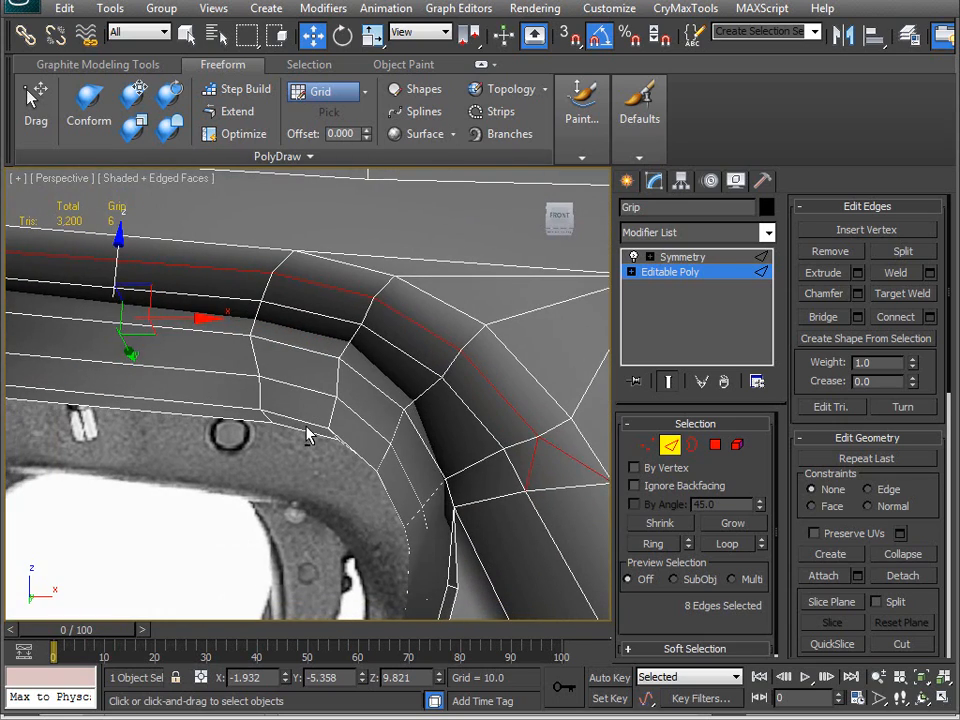
Constrain vertex movement to edges and slide three vertices of the rear corner's inner bevel row slightly rearward and down.
key(1)
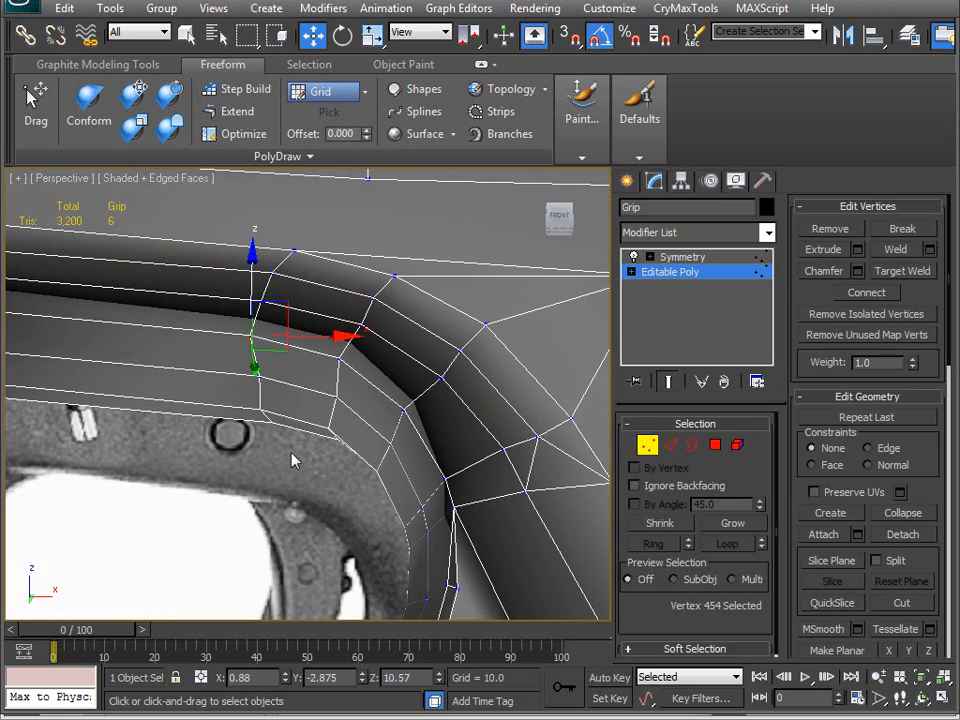
click(867, 448)
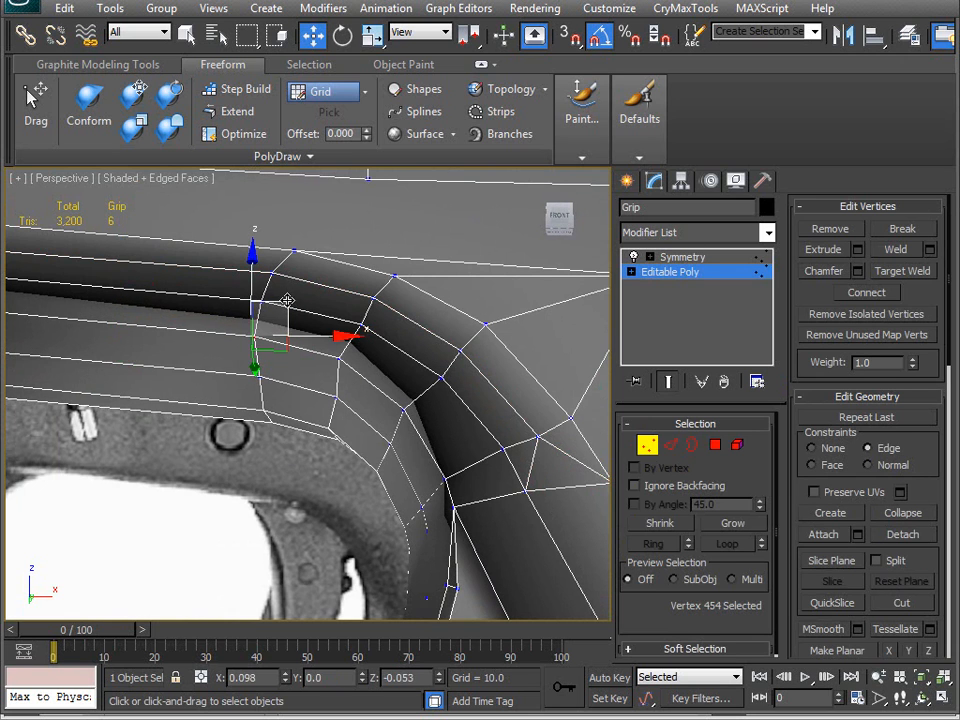
drag(290, 300, 343, 362)
click(340, 356)
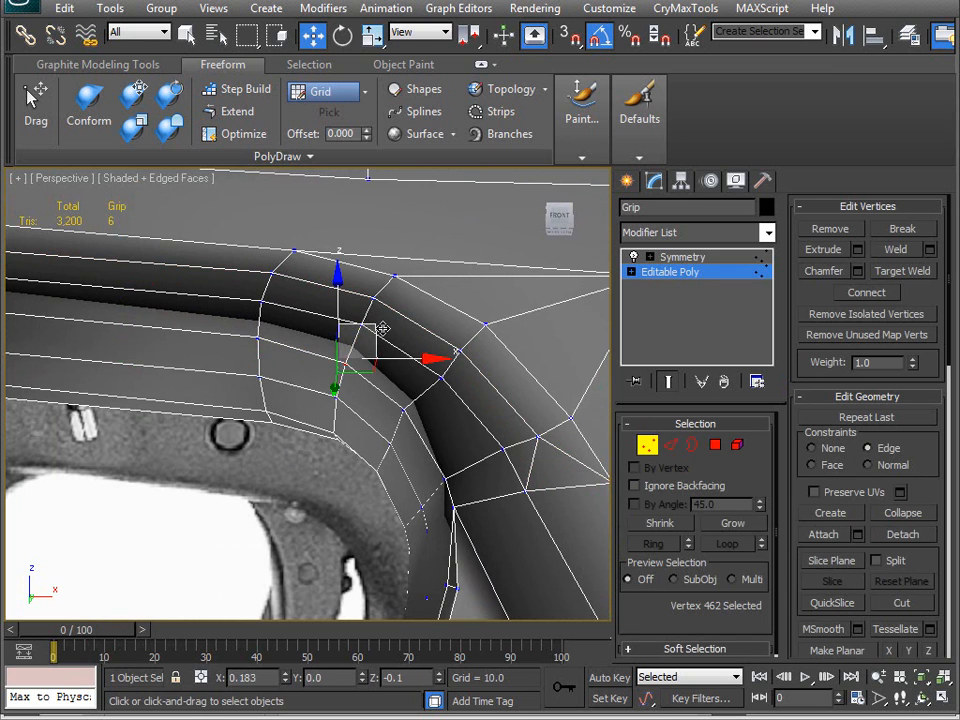
drag(383, 329, 410, 420)
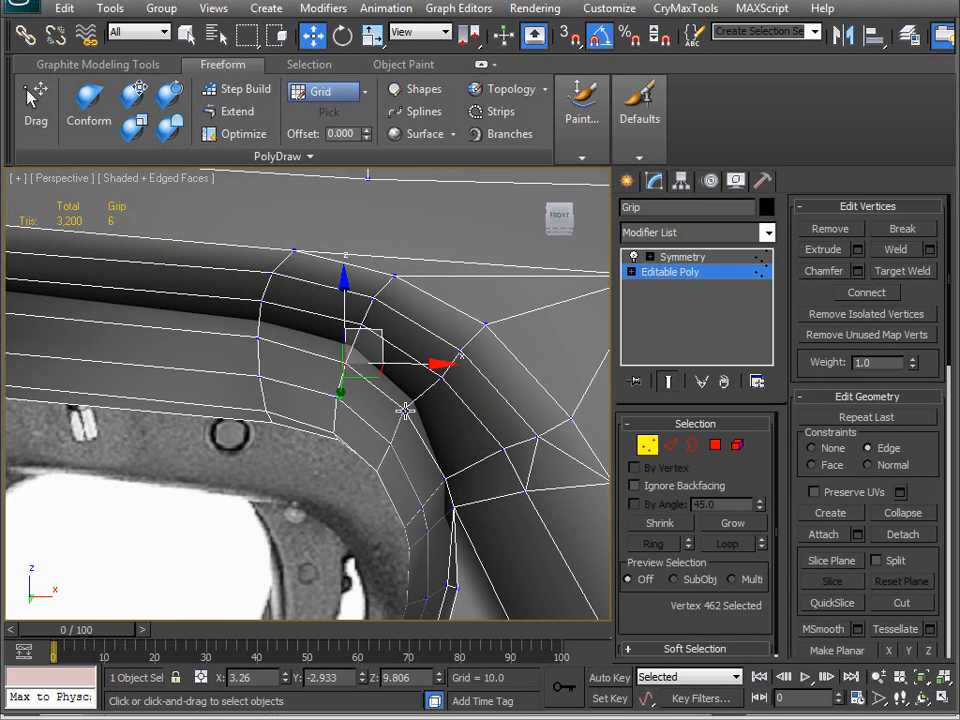
click(405, 410)
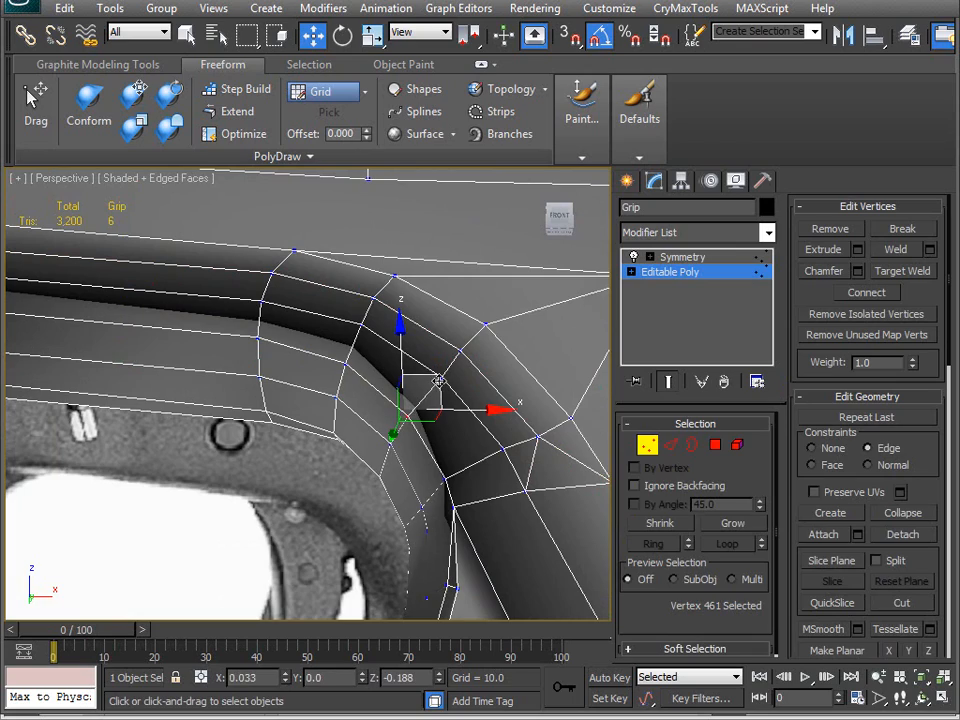
Select the two edges just inside the new line's rear end and even them out with Set Flow.
alt+middle_drag(420, 430, 395, 277)
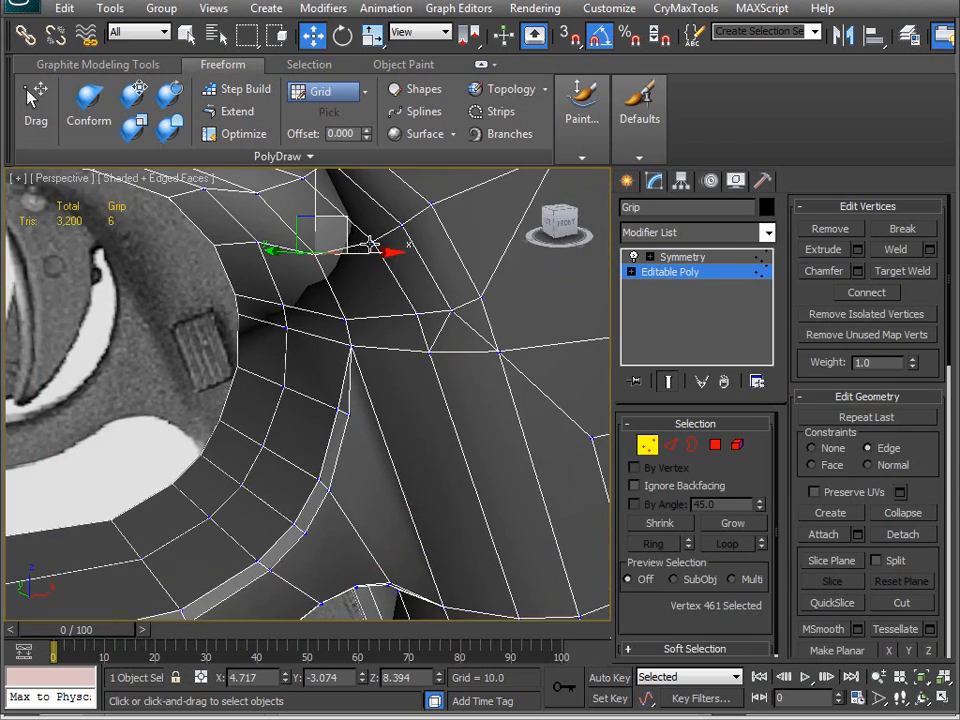
click(371, 243)
key(2)
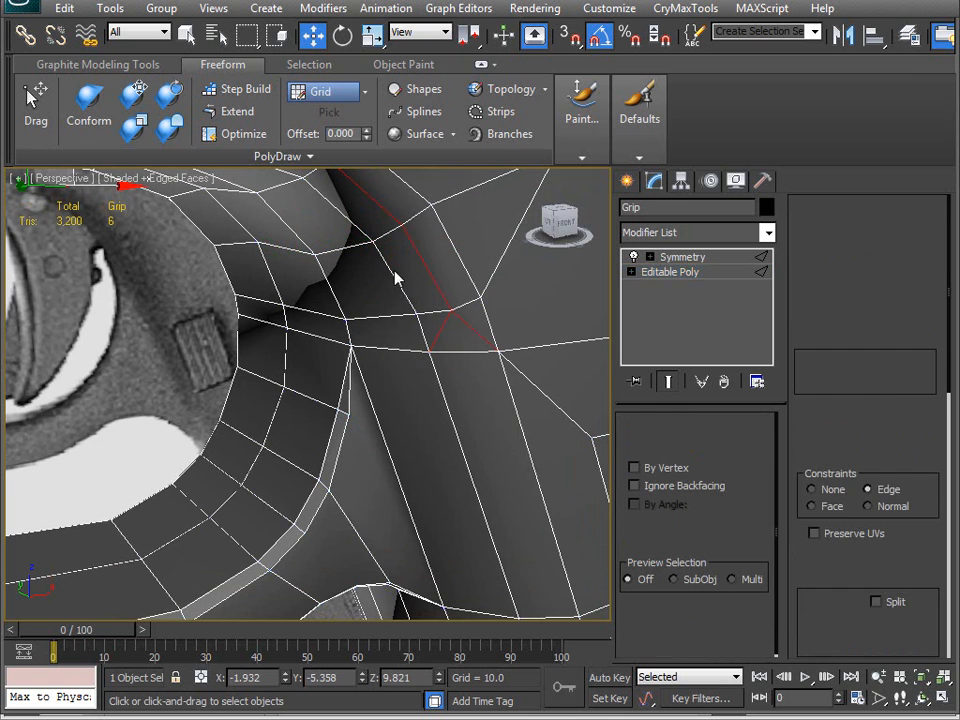
click(392, 272)
ctrl+click(422, 330)
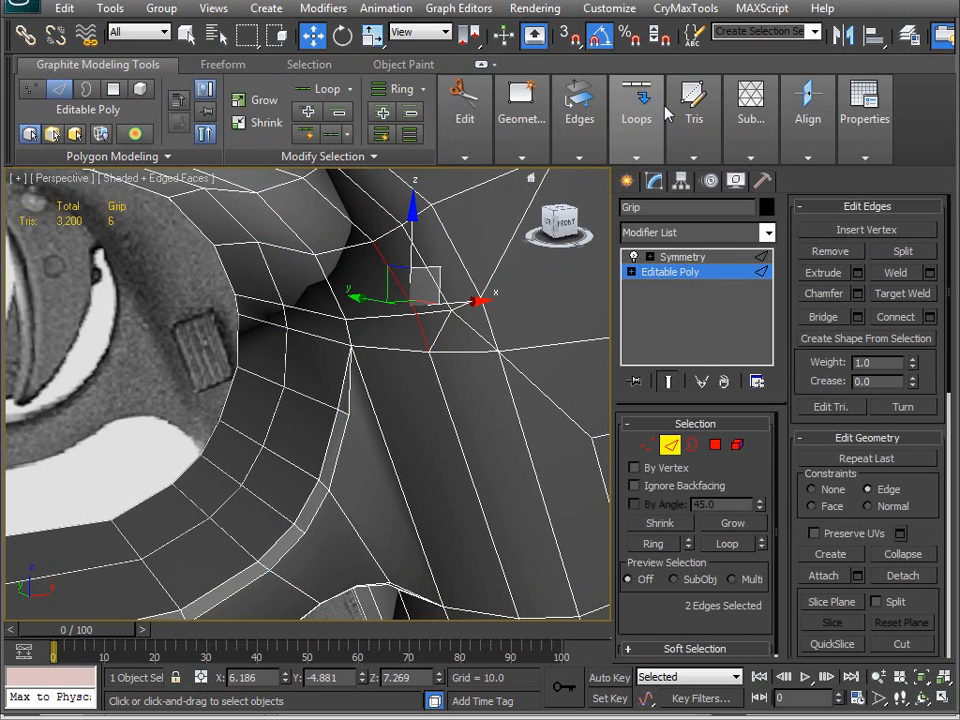
click(636, 118)
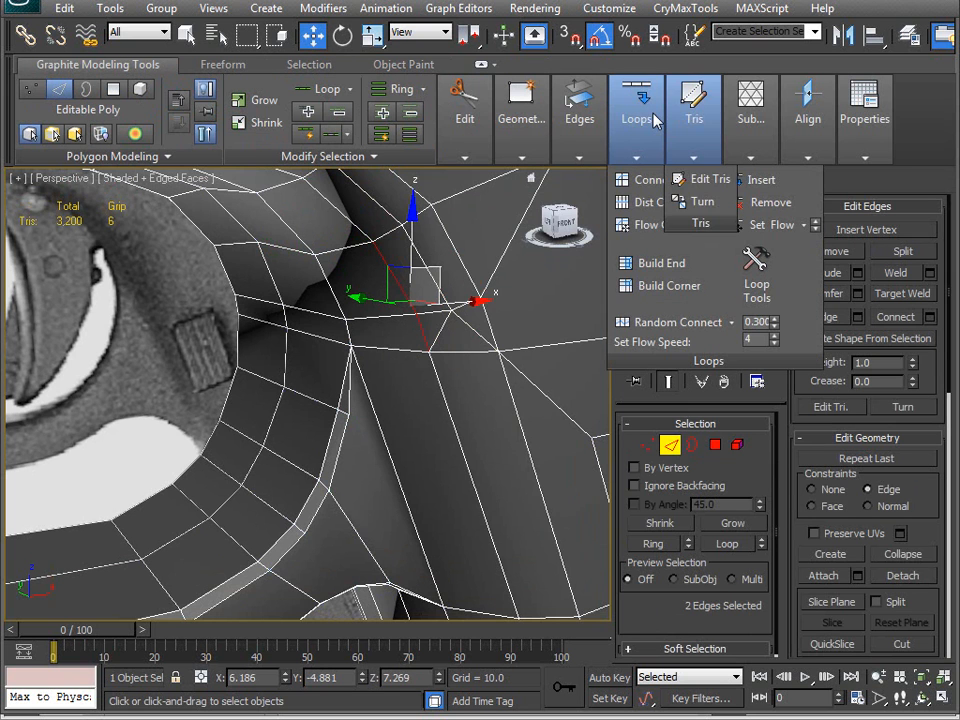
click(779, 227)
Extend the edge selection forward from the rear corner along the bevel row above the guard opening.
alt+middle_drag(470, 428, 355, 317)
ctrl+click(400, 272)
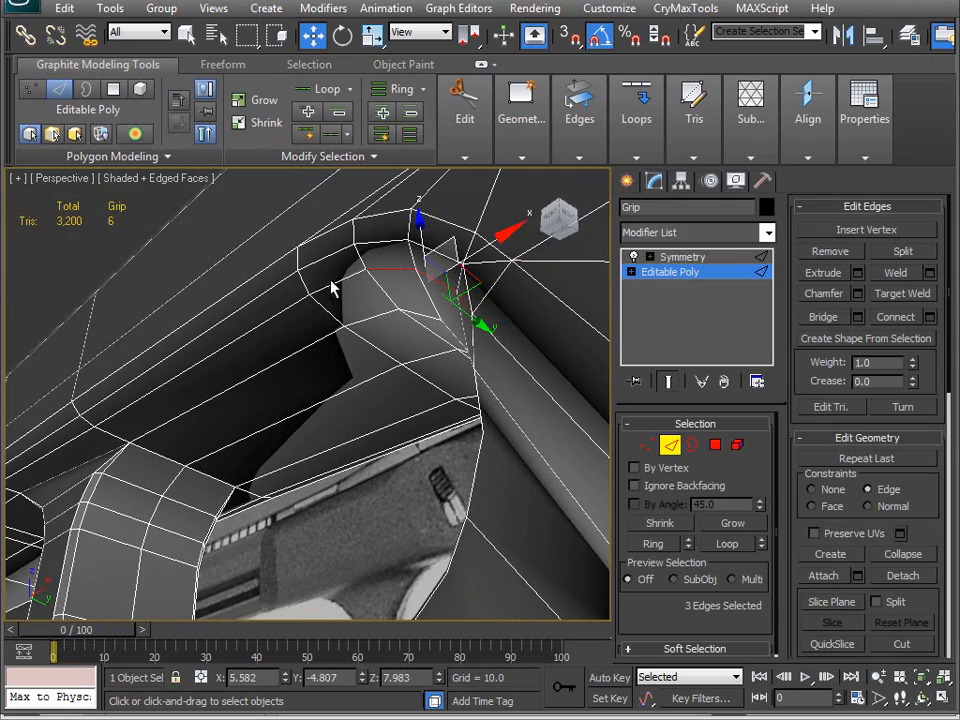
ctrl+click(310, 296)
ctrl+click(165, 400)
alt+middle_drag(165, 400, 224, 372)
ctrl+click(147, 410)
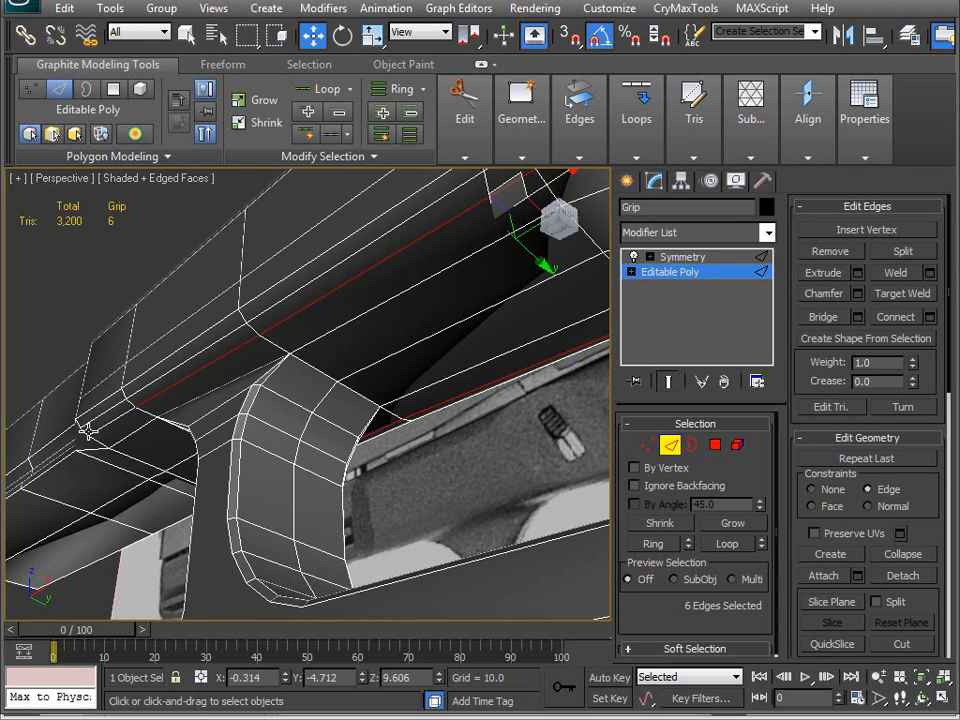
Add the row's edge running down the grip to the selection and even out the row with Set Flow.
alt+middle_drag(294, 381, 384, 440)
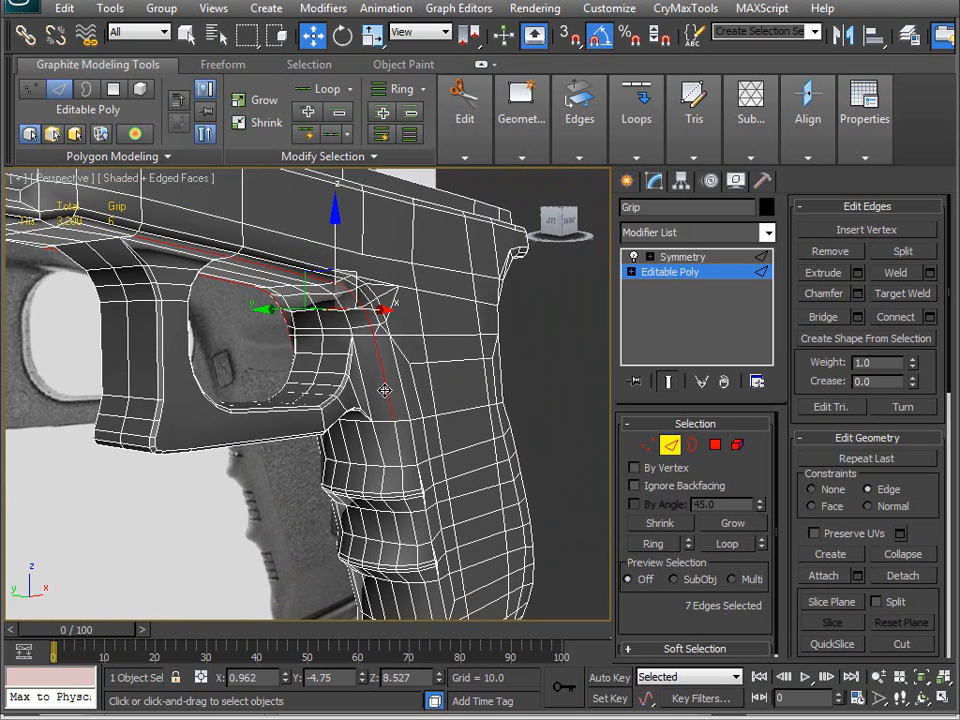
ctrl+click(385, 391)
scroll(305, 418, up, 3)
alt+middle_drag(309, 422, 354, 304)
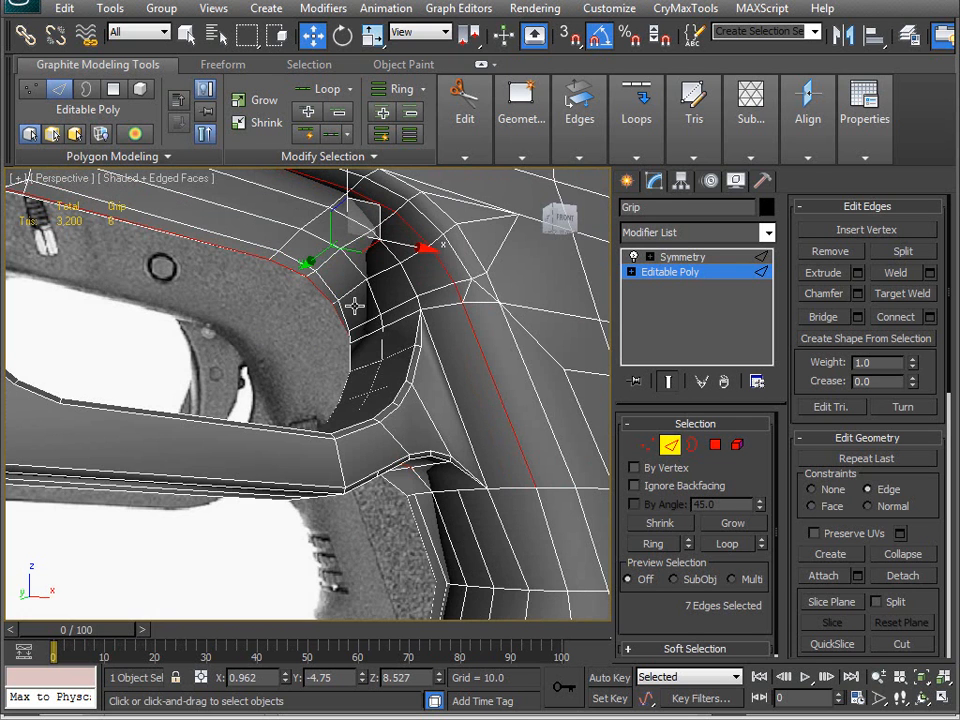
click(640, 118)
alt+middle_drag(440, 350, 410, 376)
middle_drag(410, 376, 240, 350)
alt+middle_drag(316, 281, 296, 329)
Remove the rear diagonal edge running from the new line's end vertex to the outer vertex below it.
click(424, 270)
alt+middle_drag(424, 270, 324, 456)
scroll(326, 394, up, 5)
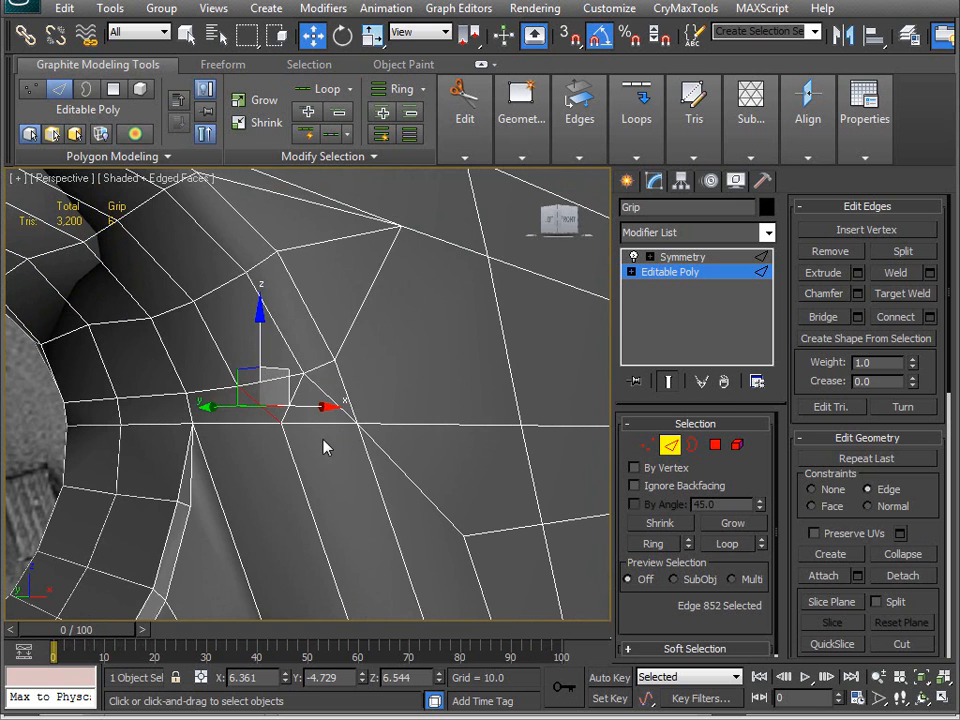
right_click(315, 444)
click(281, 514)
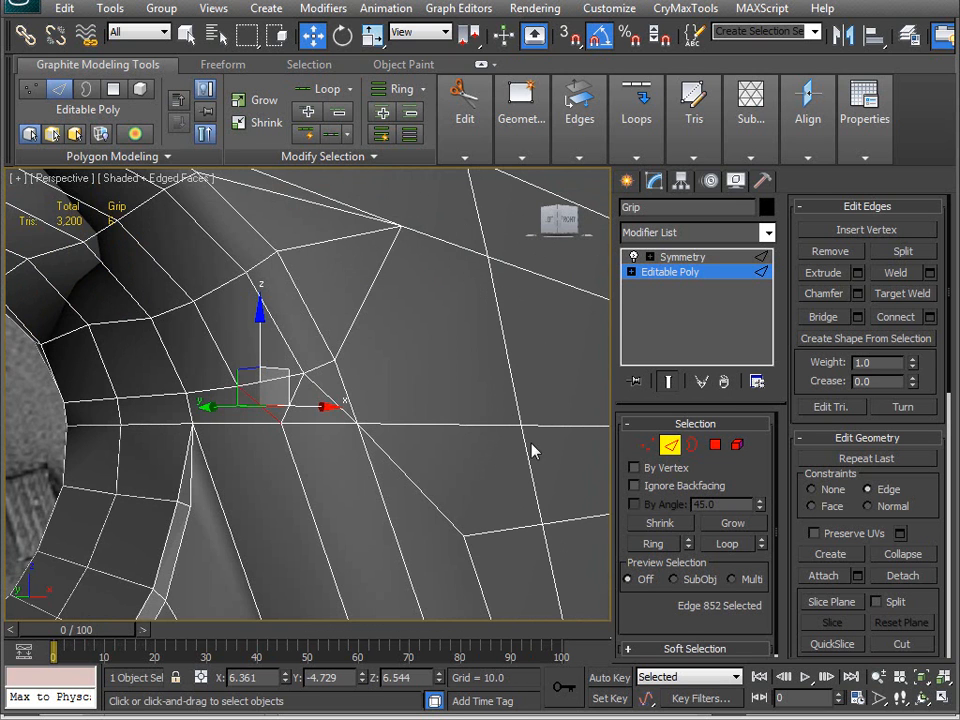
click(320, 393)
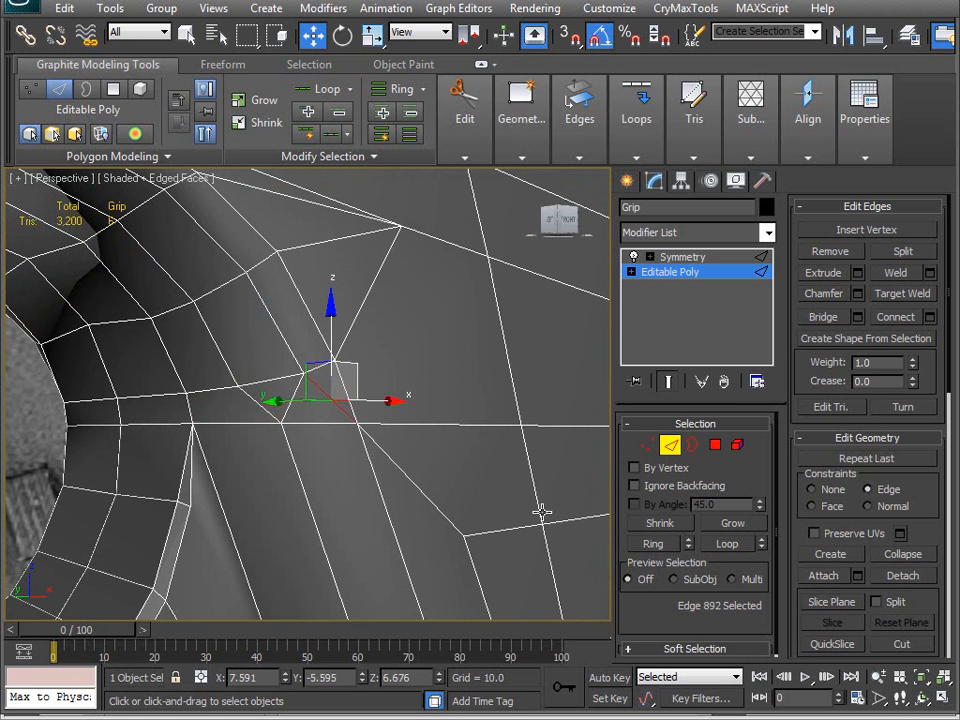
key(BackSpace)
alt+middle_drag(543, 512, 337, 492)
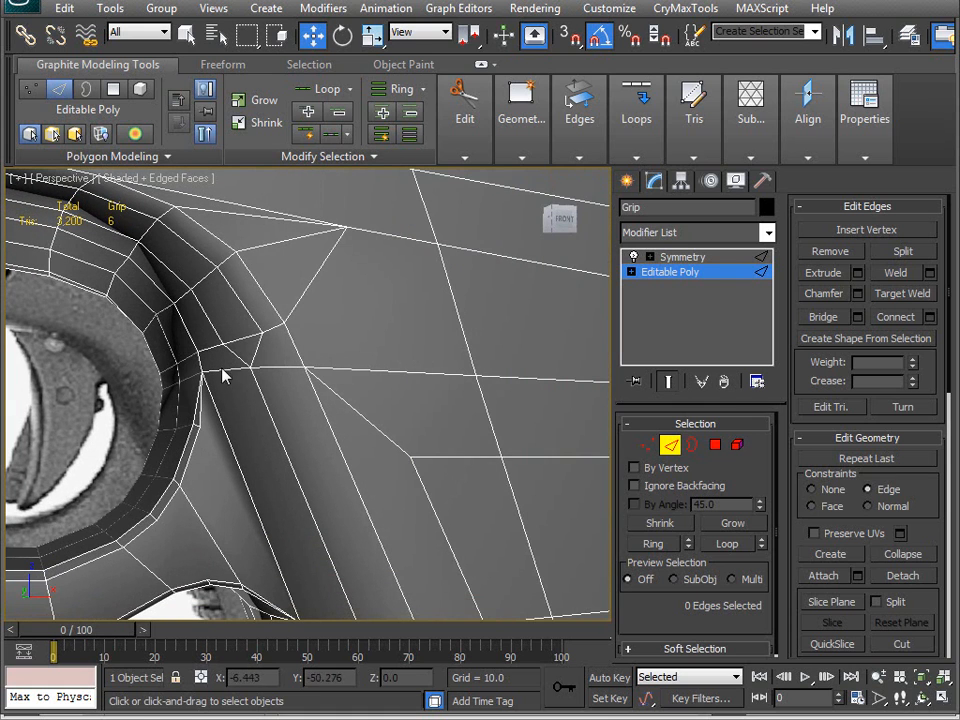
alt+middle_drag(249, 360, 271, 352)
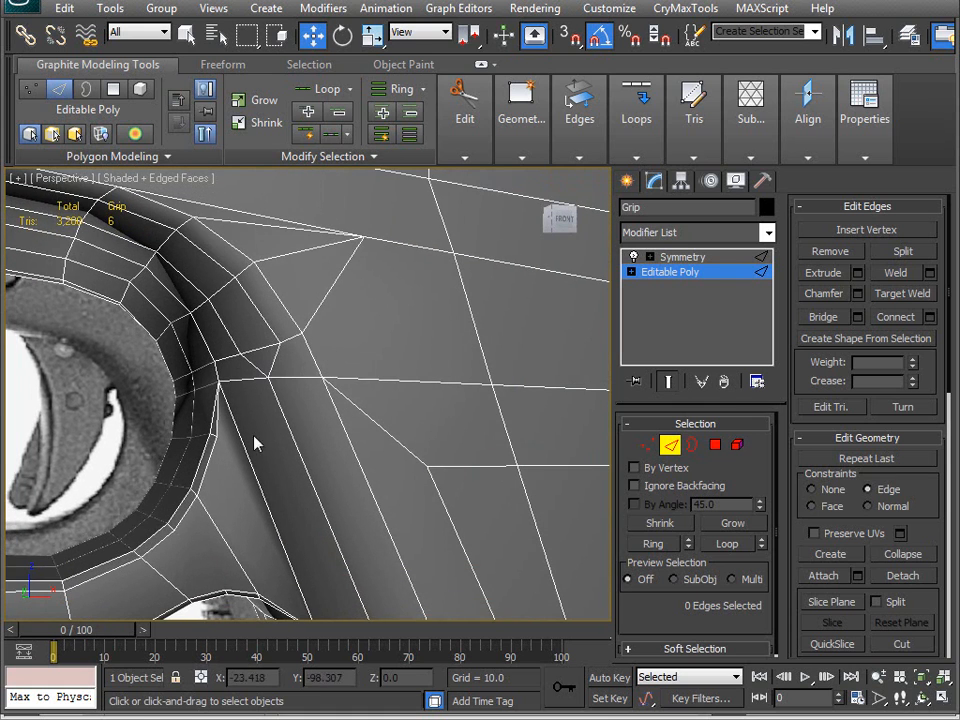
Slide the new edge line's rear end vertex about -0.22 in X and 0.10 in Y.
key(1)
click(279, 343)
scroll(298, 400, up, 3)
alt+middle_drag(299, 383, 338, 450)
scroll(298, 471, down, 3)
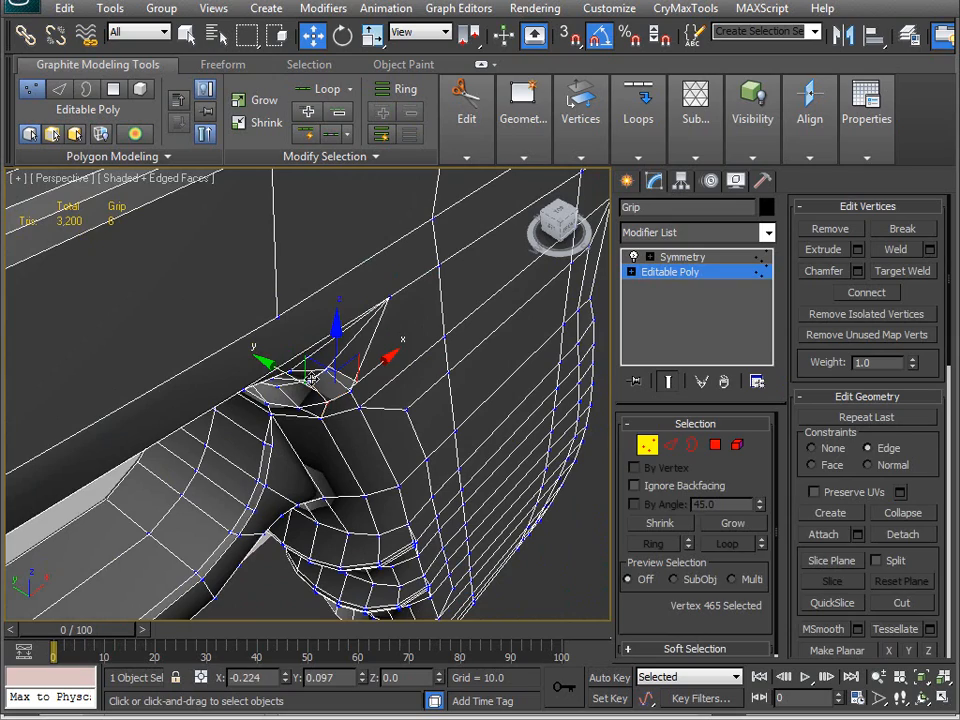
Examine the center vertices inside the opening's rear corner and the bevel above the guard's front post.
alt+middle_drag(334, 556, 364, 385)
click(171, 349)
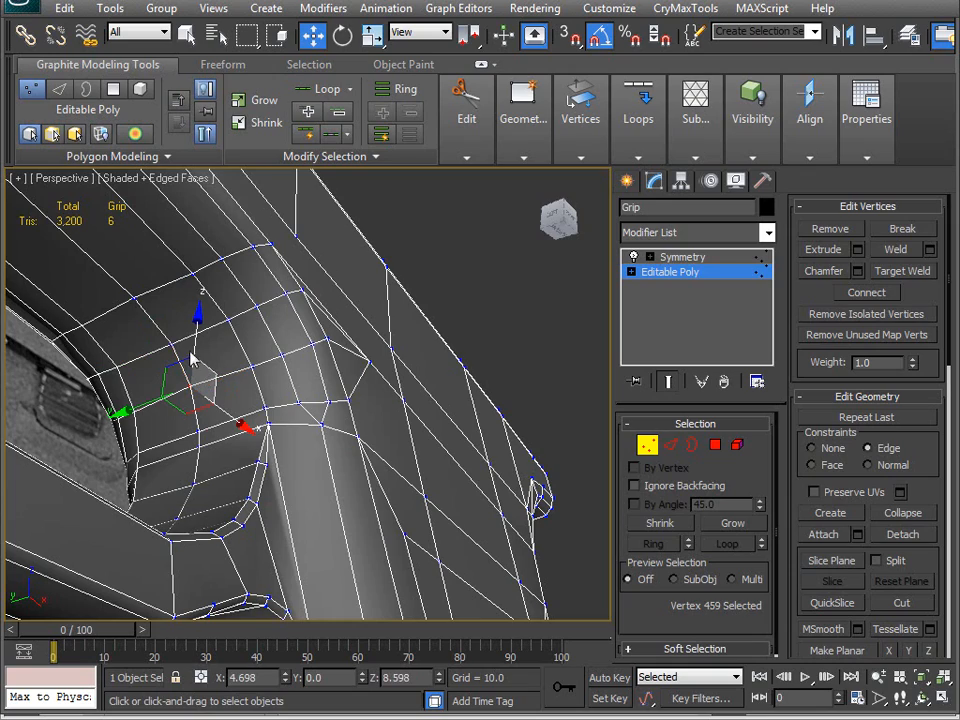
click(131, 298)
alt+middle_drag(167, 341, 345, 482)
scroll(328, 403, down, 4)
scroll(210, 396, up, 5)
middle_drag(210, 396, 311, 424)
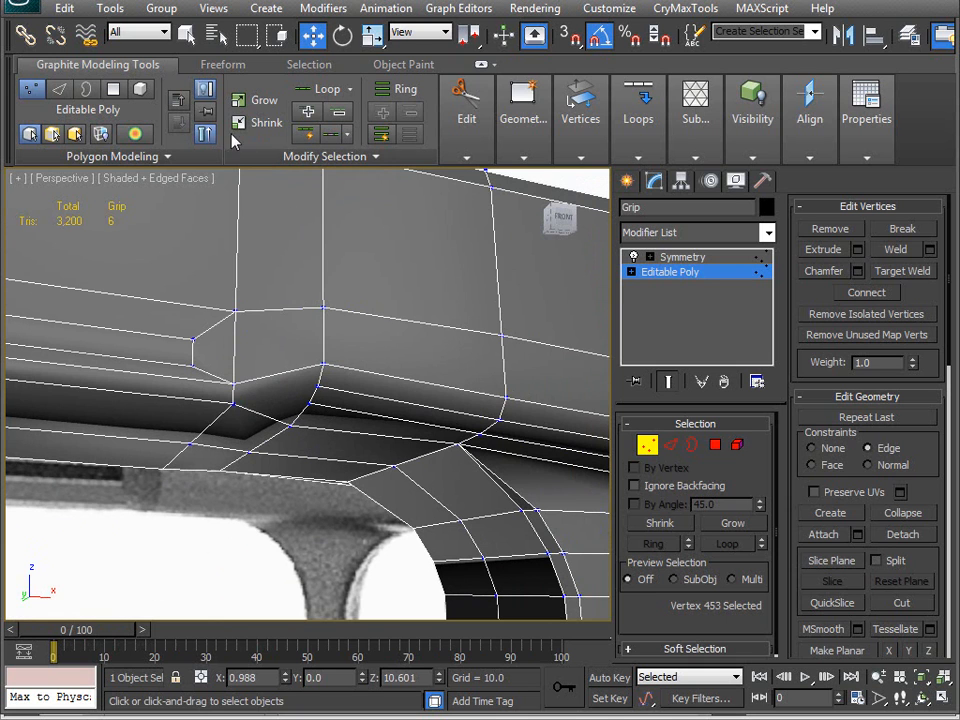
Join the new edge line's front end to the bevel vertex ahead of it with the Optimize tool.
click(222, 64)
click(240, 133)
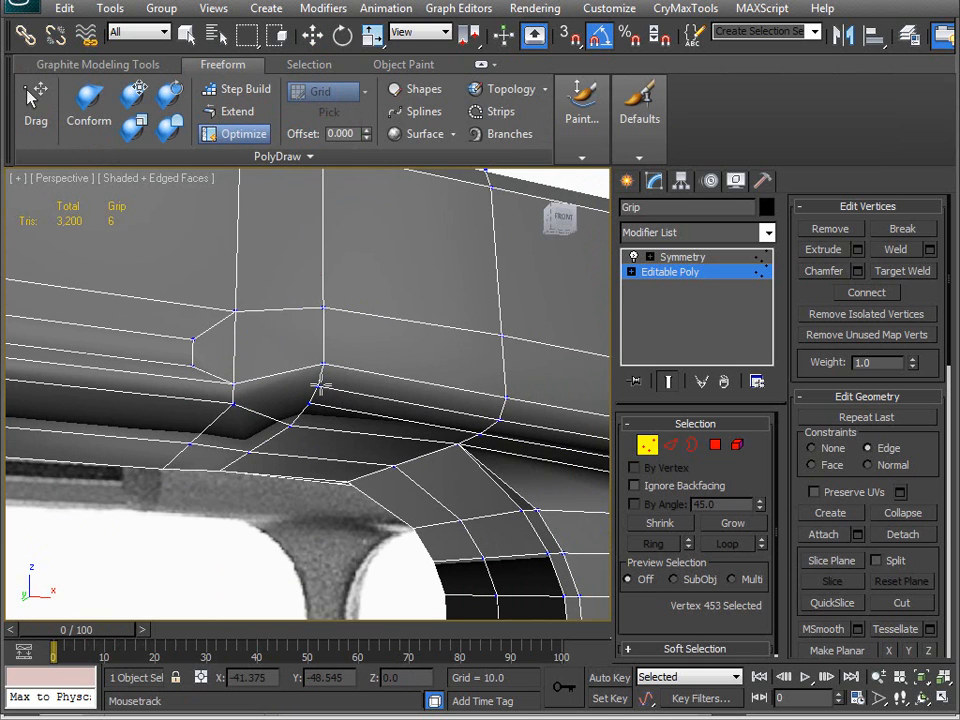
alt+middle_drag(337, 432, 474, 444)
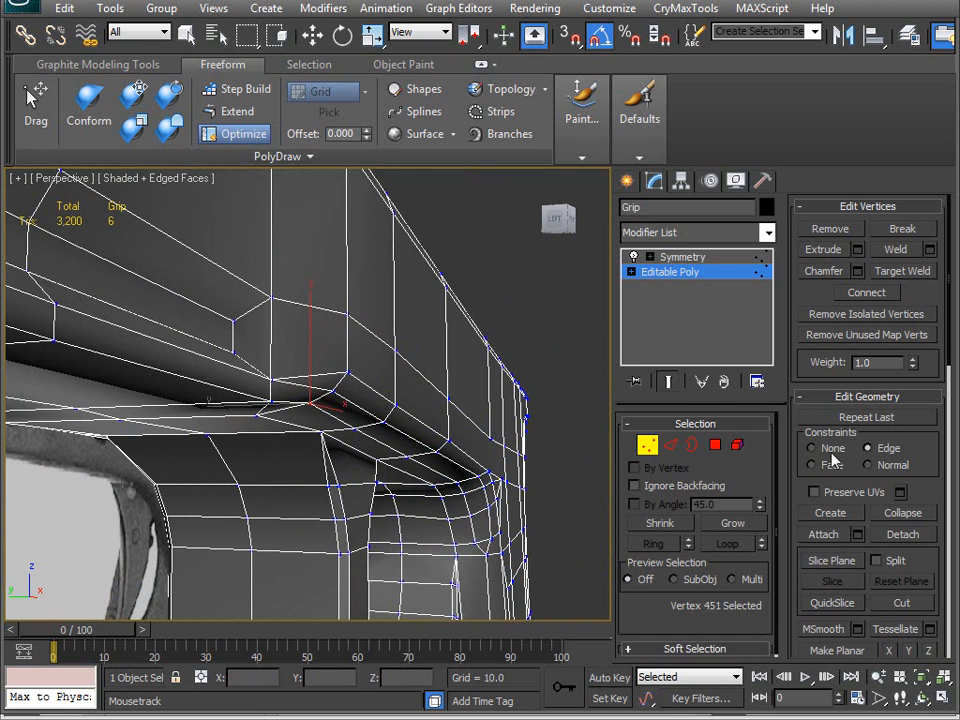
Turn off the edge constraint and lower two lower bevel vertices above the front post about 0.21 and 0.09 in Z.
key(w)
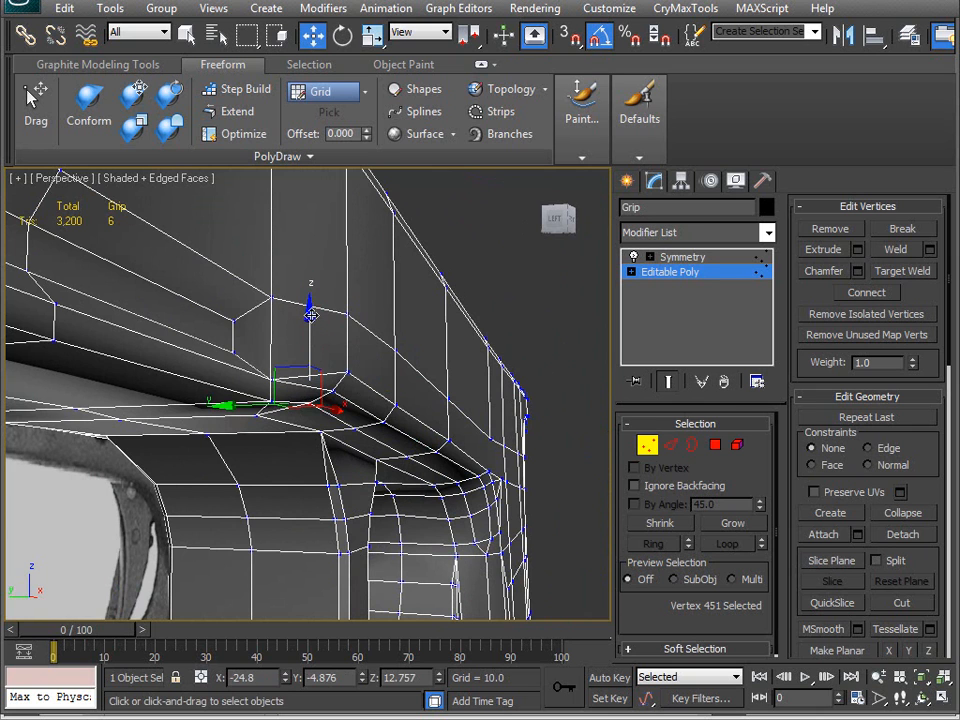
alt+middle_drag(355, 427, 381, 501)
scroll(350, 492, up, 3)
drag(413, 386, 411, 395)
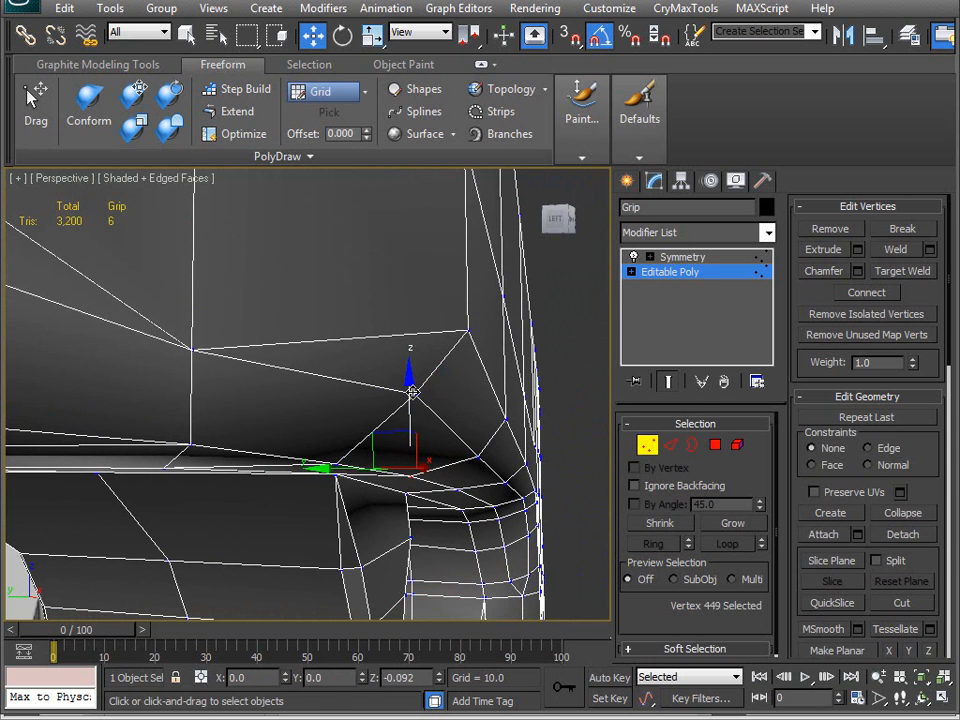
Lower the new edge line's front end vertex about 0.18 in Z.
middle_drag(444, 511, 308, 425)
click(362, 431)
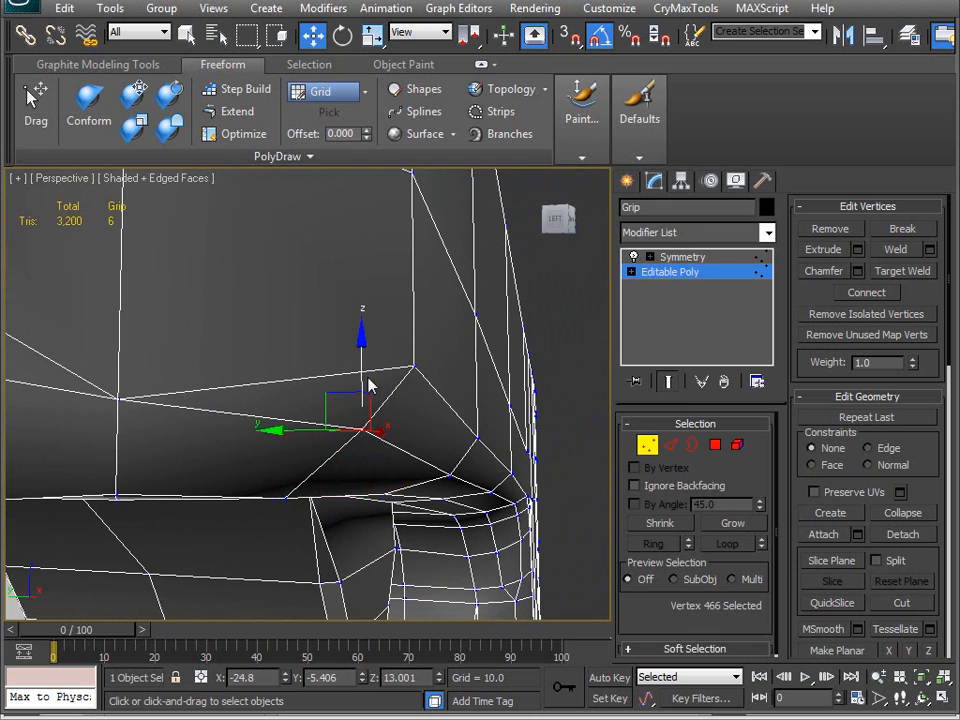
drag(363, 352, 361, 383)
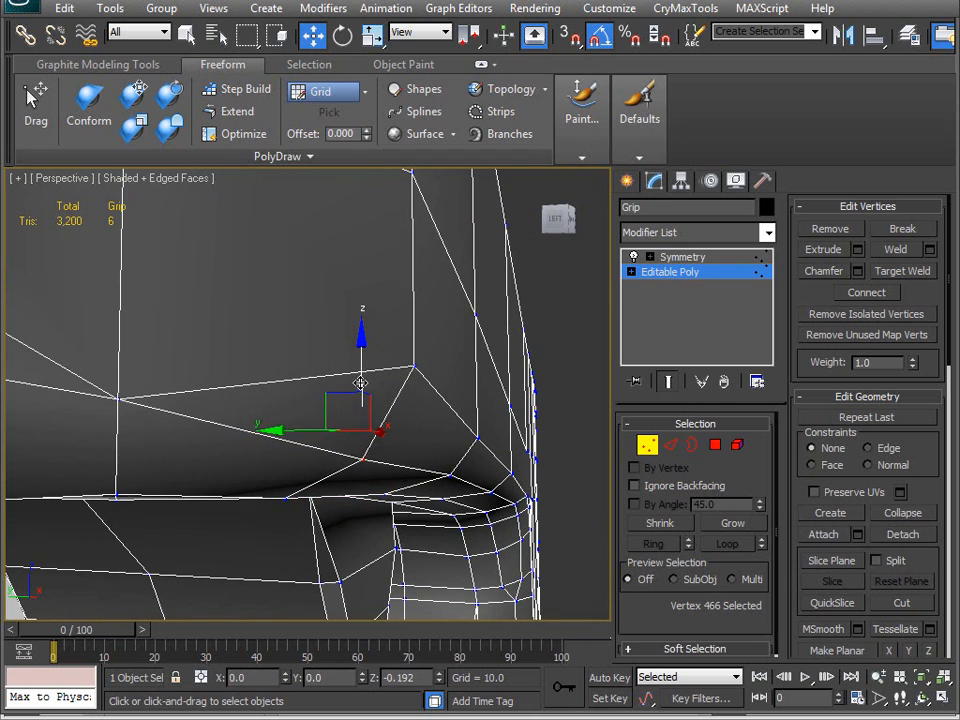
Shift the lower bevel vertex just below the new line's front end about 0.08 in Y.
alt+middle_drag(393, 422, 390, 356)
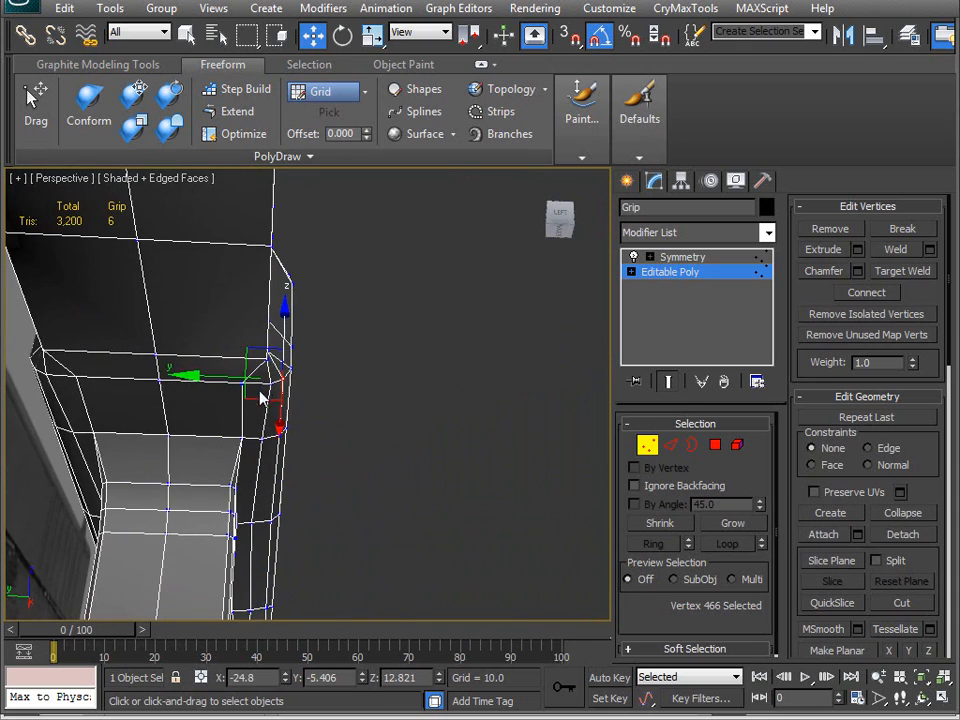
click(268, 382)
scroll(261, 475, up, 3)
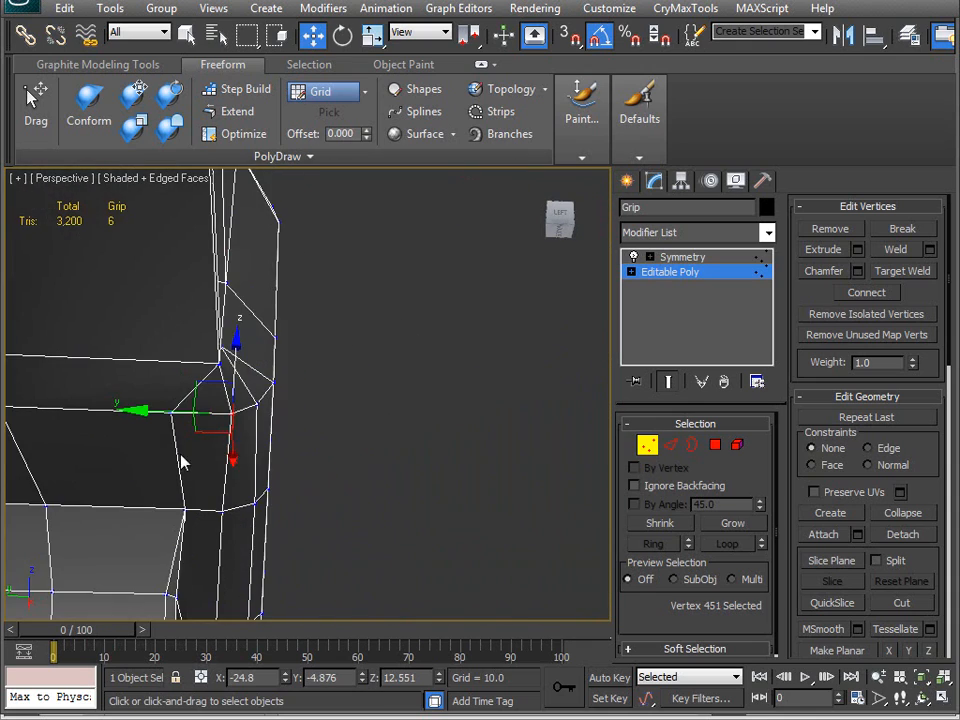
alt+middle_drag(176, 442, 208, 445)
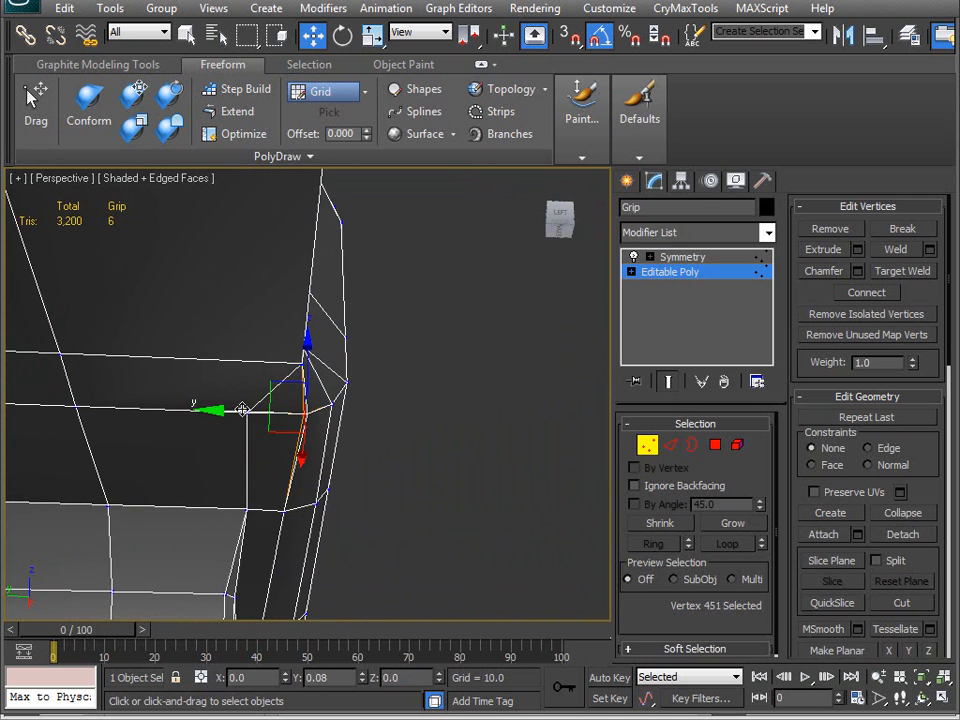
alt+middle_drag(230, 419, 183, 463)
click(193, 463)
alt+middle_drag(275, 455, 298, 455)
mouse_move(143, 465)
alt+middle_down()
mouse_move(178, 429)
mouse_move(174, 476)
mouse_move(208, 497)
mouse_move(197, 480)
mouse_move(185, 493)
mouse_move(208, 411)
mouse_move(143, 449)
alt+middle_up()
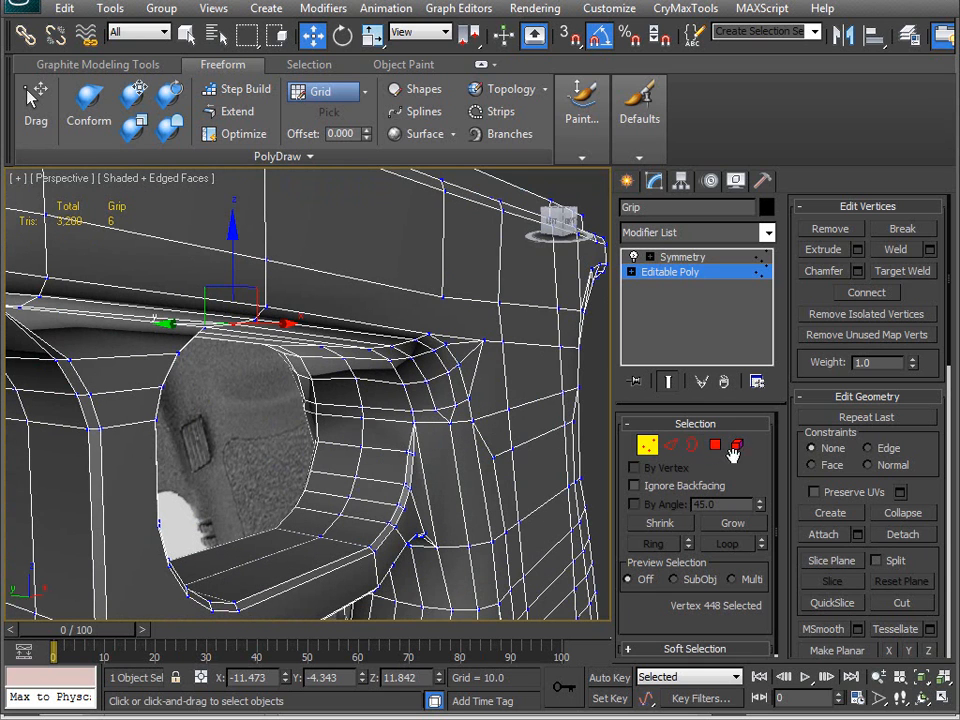
Flatten the seven side polygons running around the trigger guard and up to its rear point with Make Planar in Y.
click(718, 447)
click(135, 345)
ctrl+click(137, 390)
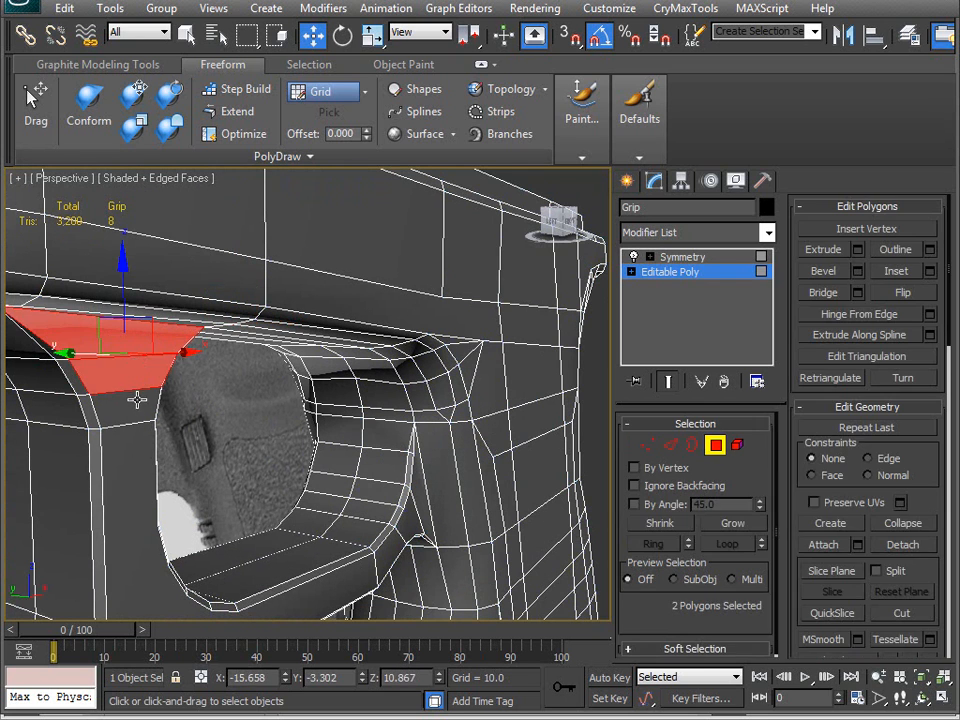
ctrl+click(139, 402)
ctrl+click(149, 481)
middle_drag(228, 515, 220, 444)
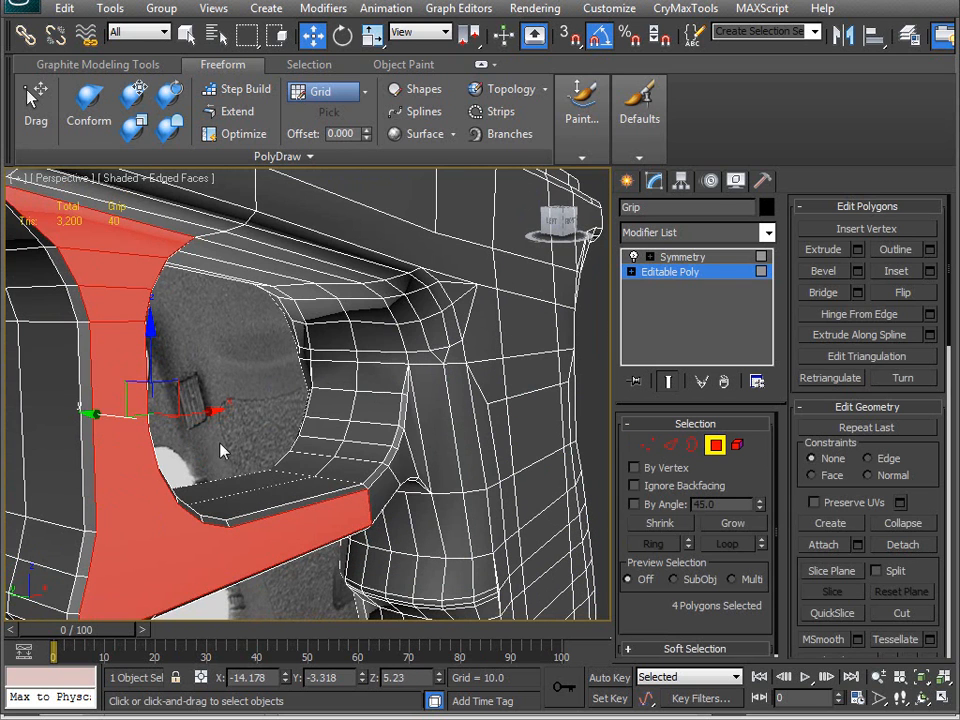
ctrl+click(383, 488)
ctrl+click(403, 466)
ctrl+click(408, 445)
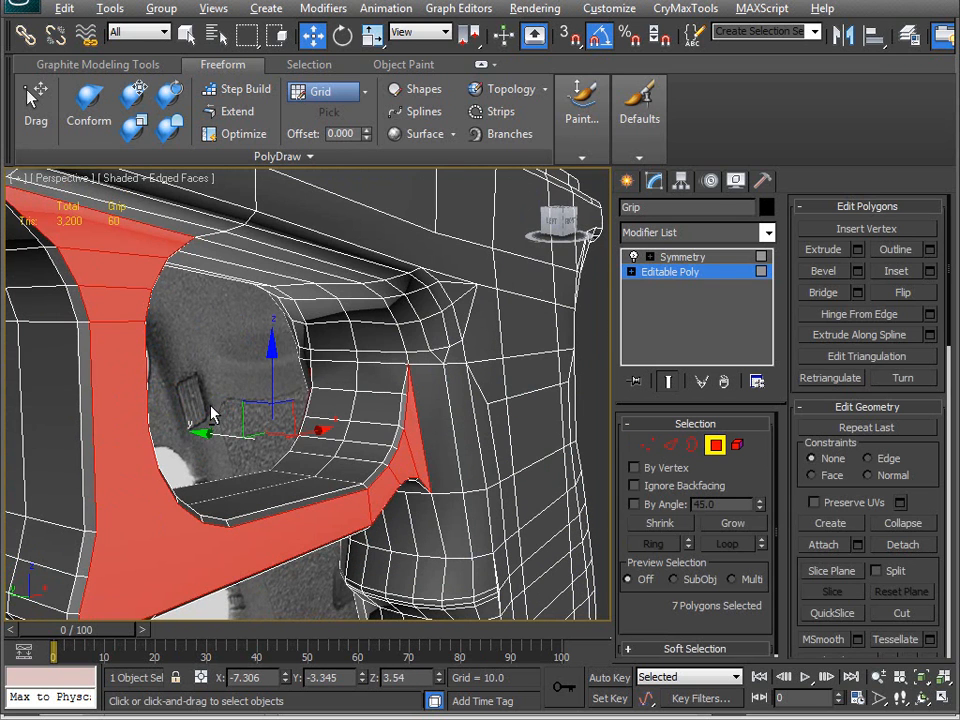
alt+middle_drag(209, 415, 249, 428)
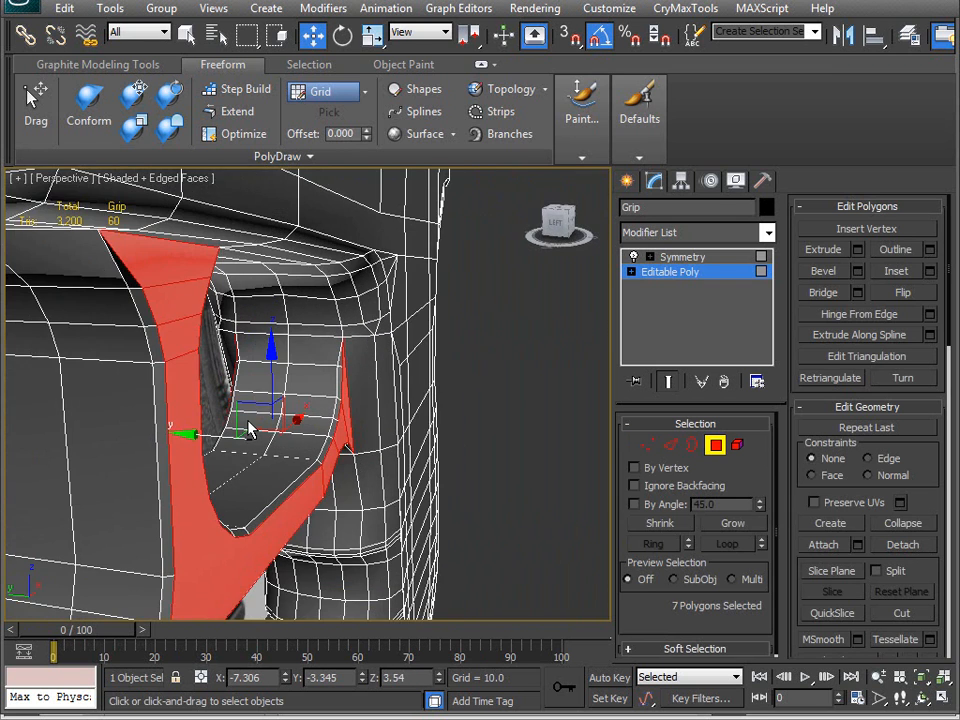
drag(932, 510, 886, 362)
click(909, 510)
alt+middle_drag(330, 380, 362, 390)
scroll(362, 390, up, 2)
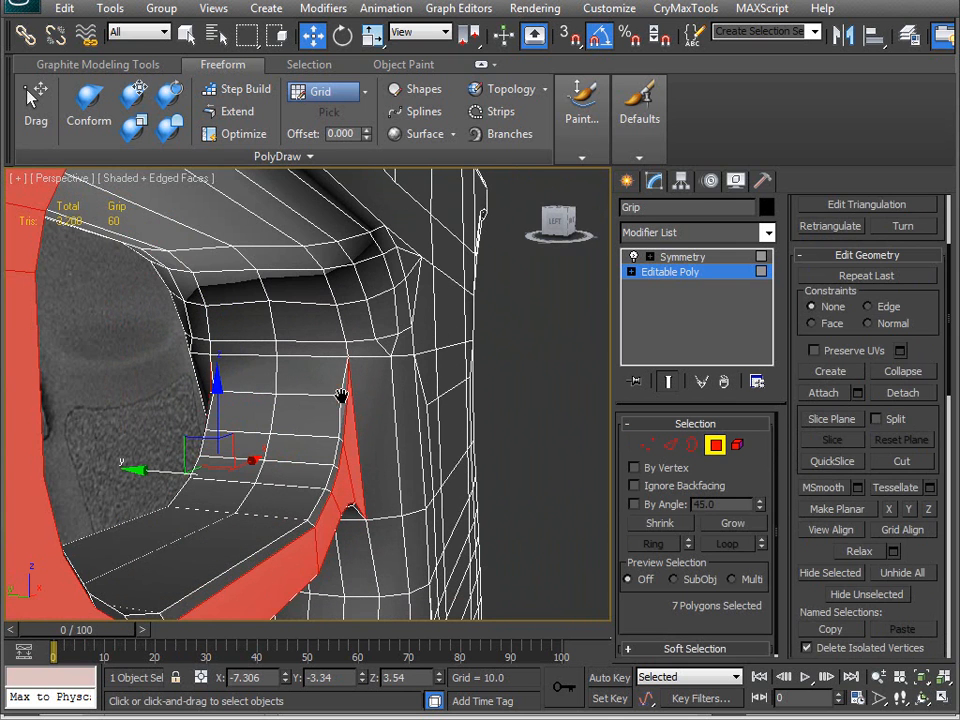
Set the upper side vertex on the guard opening's rear edge to Y -3.198, matching the vertex below it.
key(1)
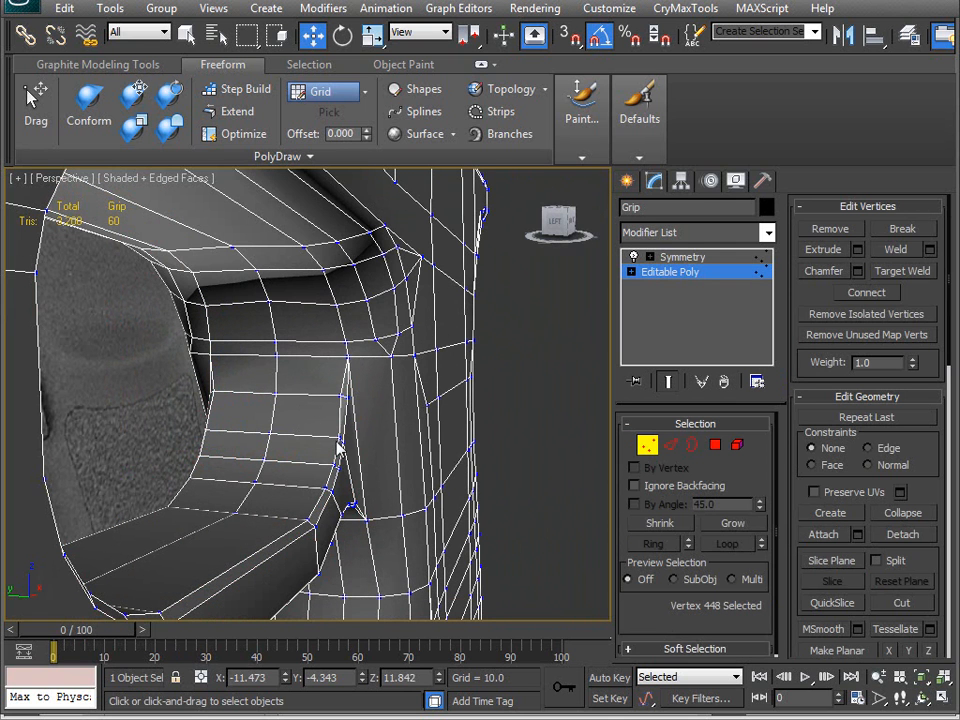
click(343, 440)
scroll(340, 437, up, 5)
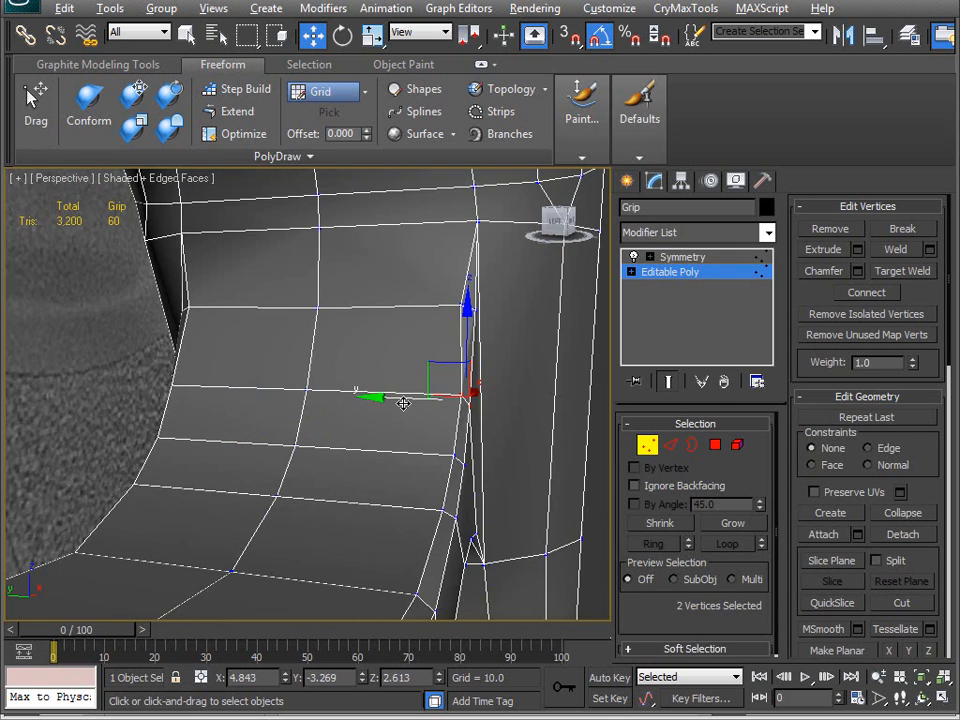
middle_drag(343, 445, 403, 398)
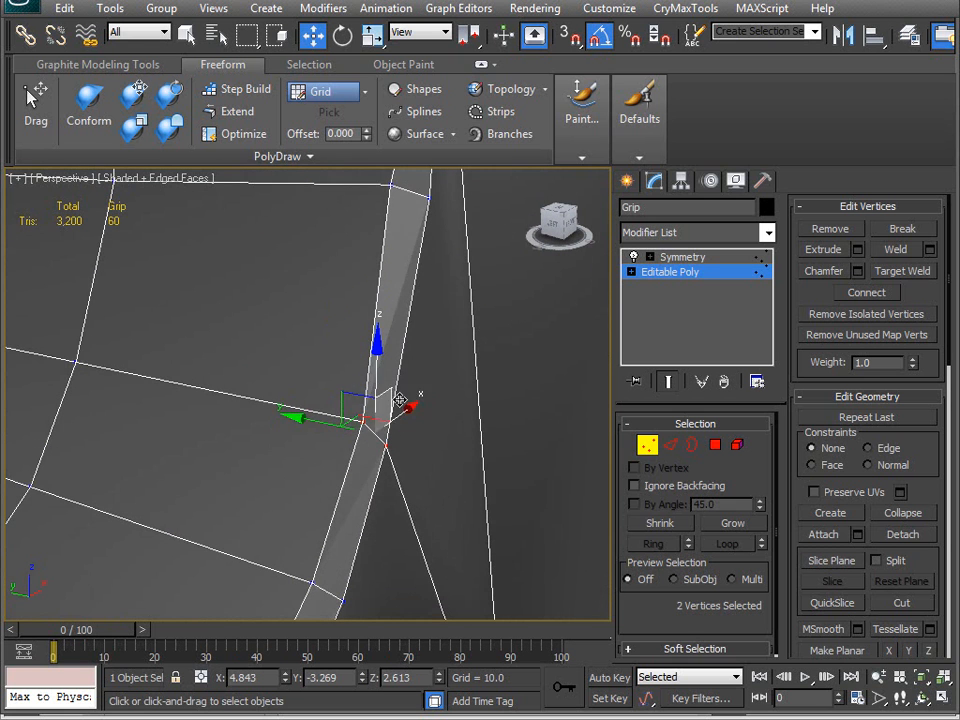
drag(346, 405, 378, 437)
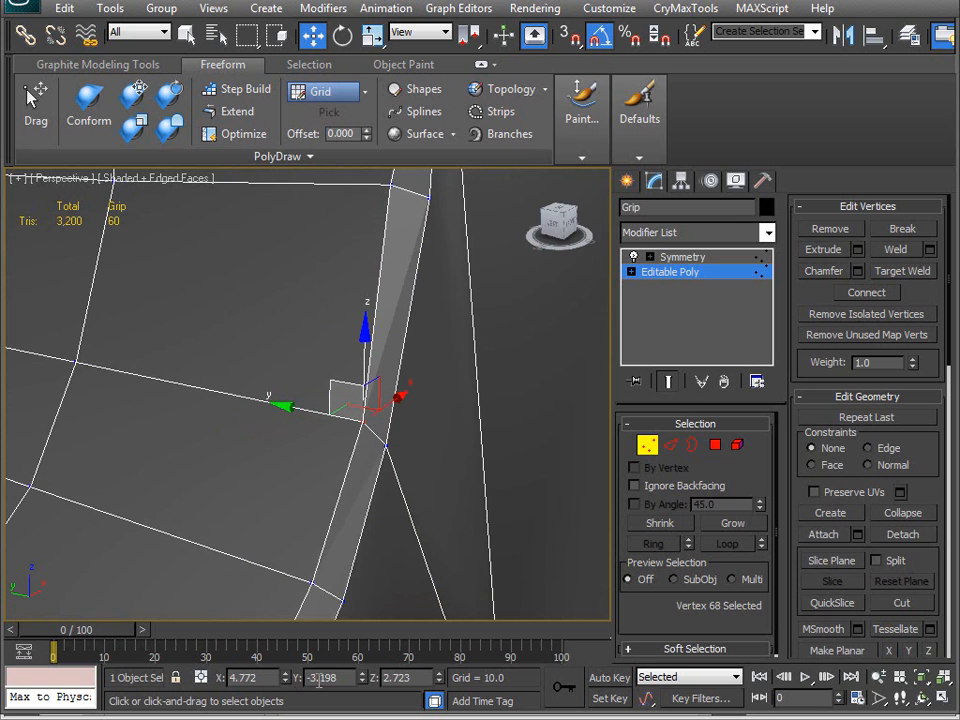
click(388, 183)
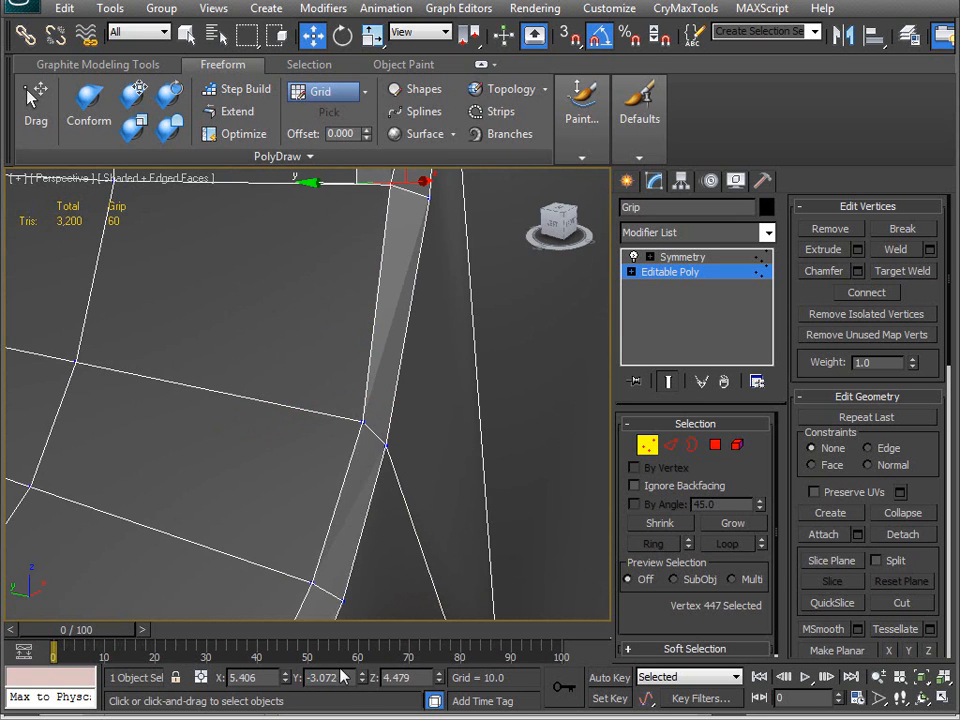
alt+middle_drag(350, 308, 315, 440)
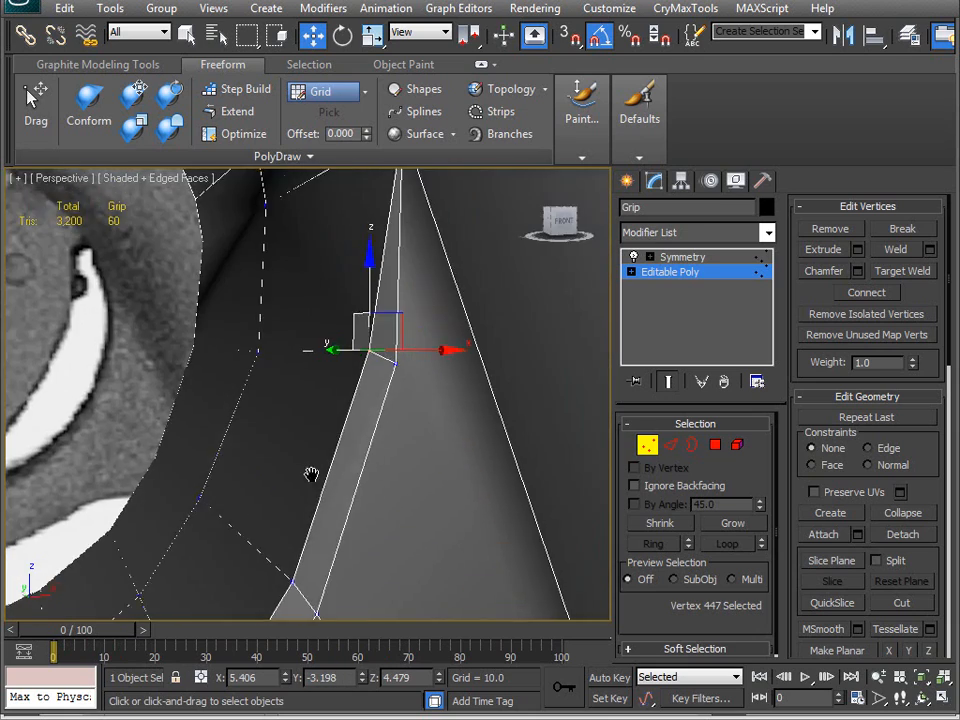
Slide the centre vertex at the guard opening's upper rear corner about 0.03 in X along its edge, then lower it about 0.09 in Z unconstrained.
scroll(314, 438, down, 8)
alt+middle_drag(406, 404, 437, 408)
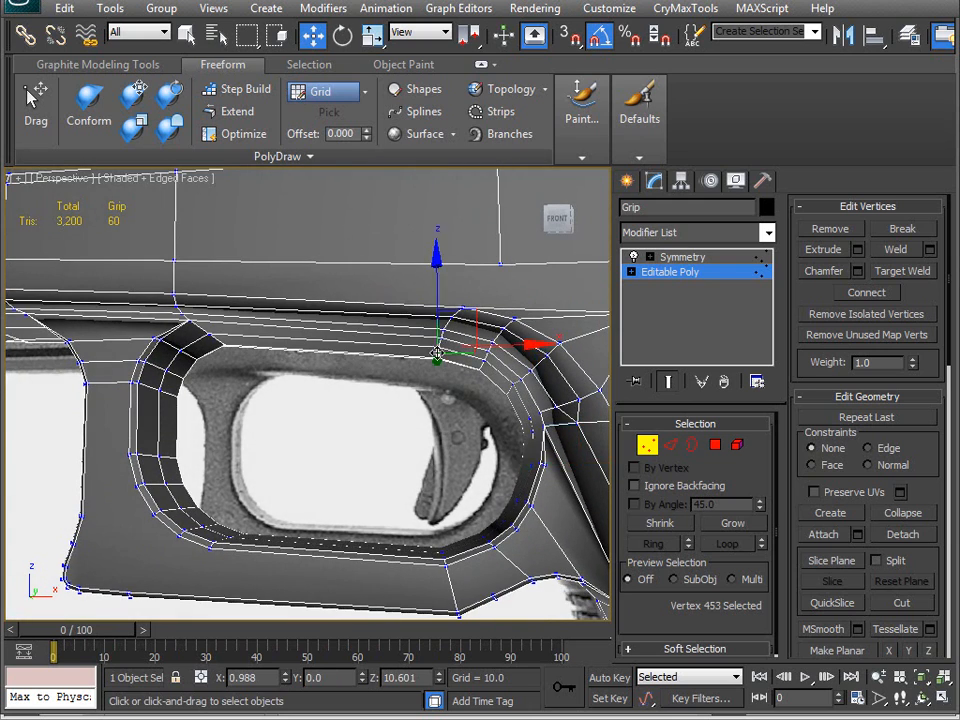
scroll(437, 346, up, 5)
alt+middle_drag(450, 506, 362, 450)
click(867, 448)
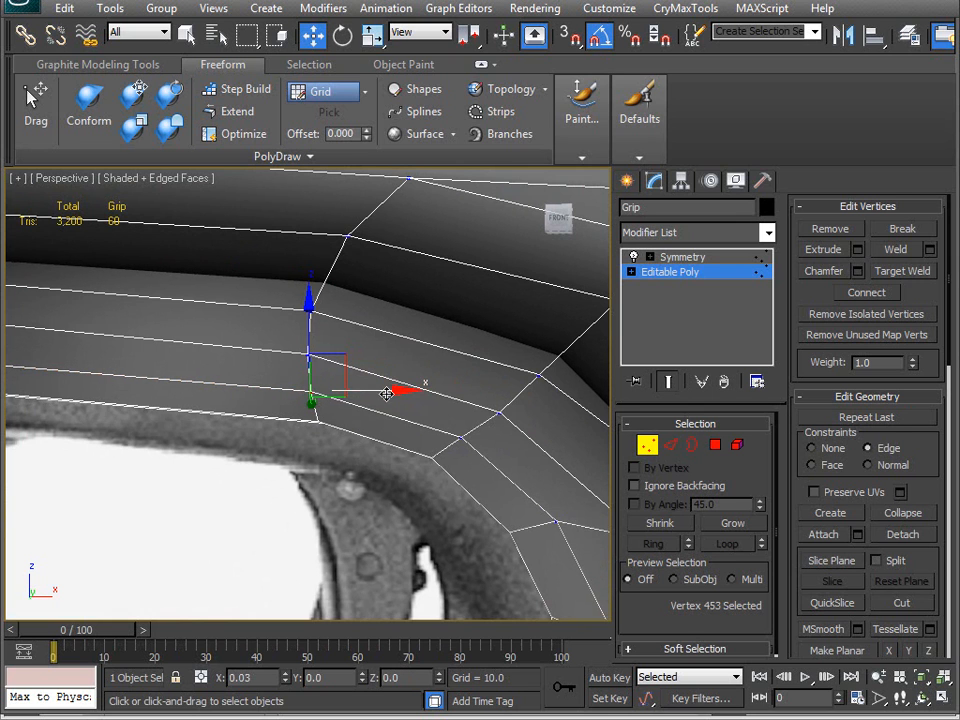
alt+middle_drag(284, 480, 450, 488)
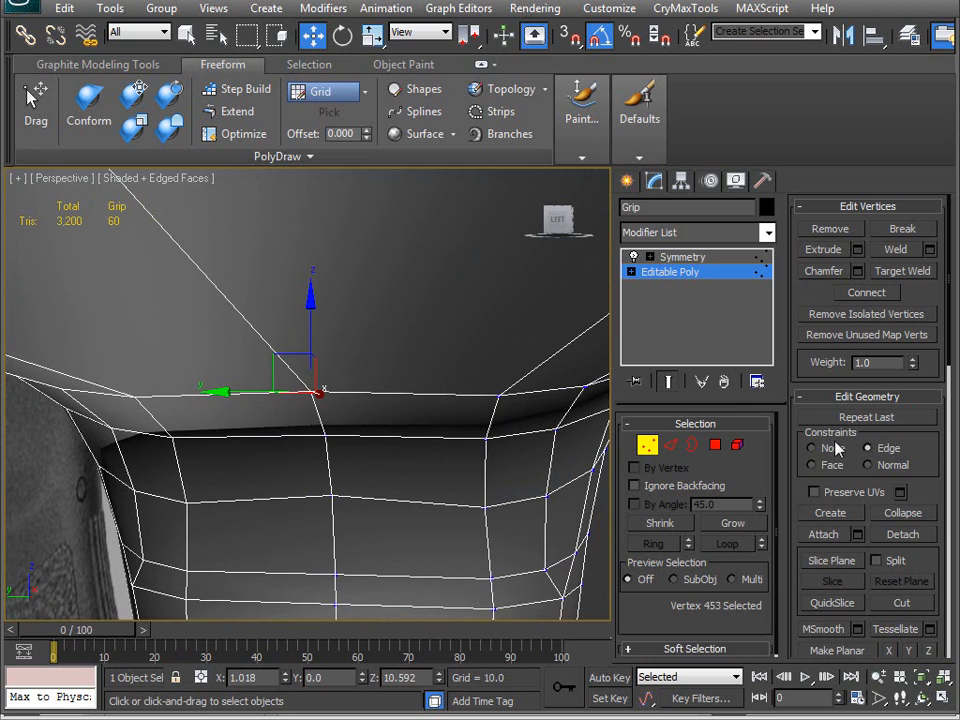
drag(311, 304, 310, 308)
middle_drag(382, 450, 332, 400)
scroll(299, 380, down, 5)
middle_drag(257, 322, 360, 392)
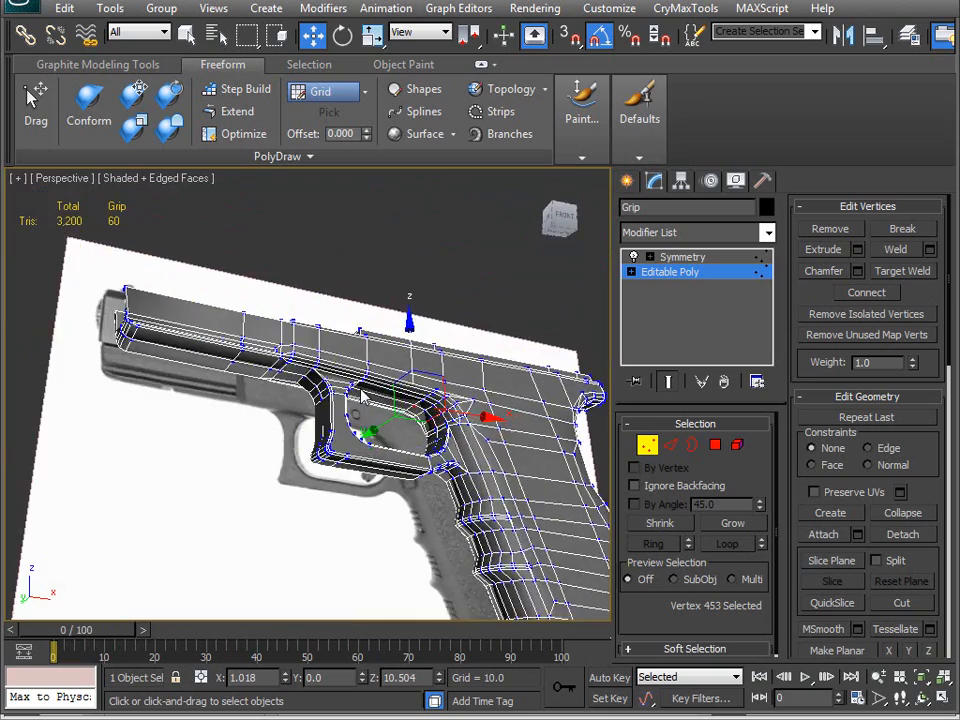
Adjust four vertices of the vertical edge line above and behind the trigger guard with the edge constraint on.
scroll(360, 392, up, 5)
middle_drag(247, 268, 446, 516)
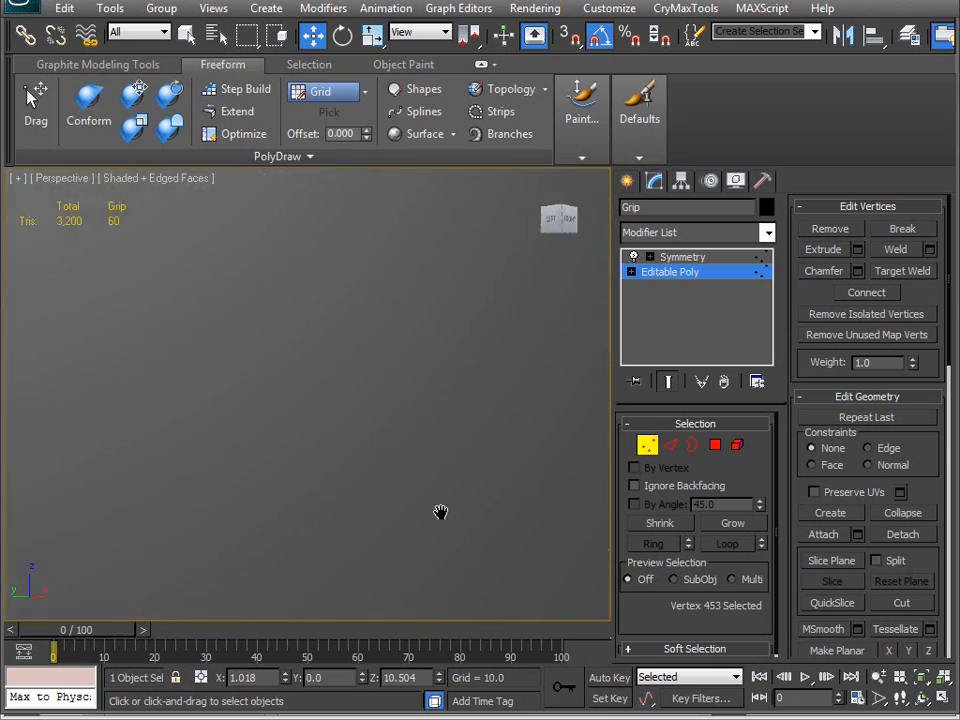
scroll(300, 463, down, 4)
alt+middle_drag(383, 507, 354, 362)
drag(355, 363, 390, 323)
middle_drag(382, 341, 225, 432)
scroll(360, 309, up, 5)
scroll(309, 448, down, 2)
alt+middle_drag(343, 439, 400, 452)
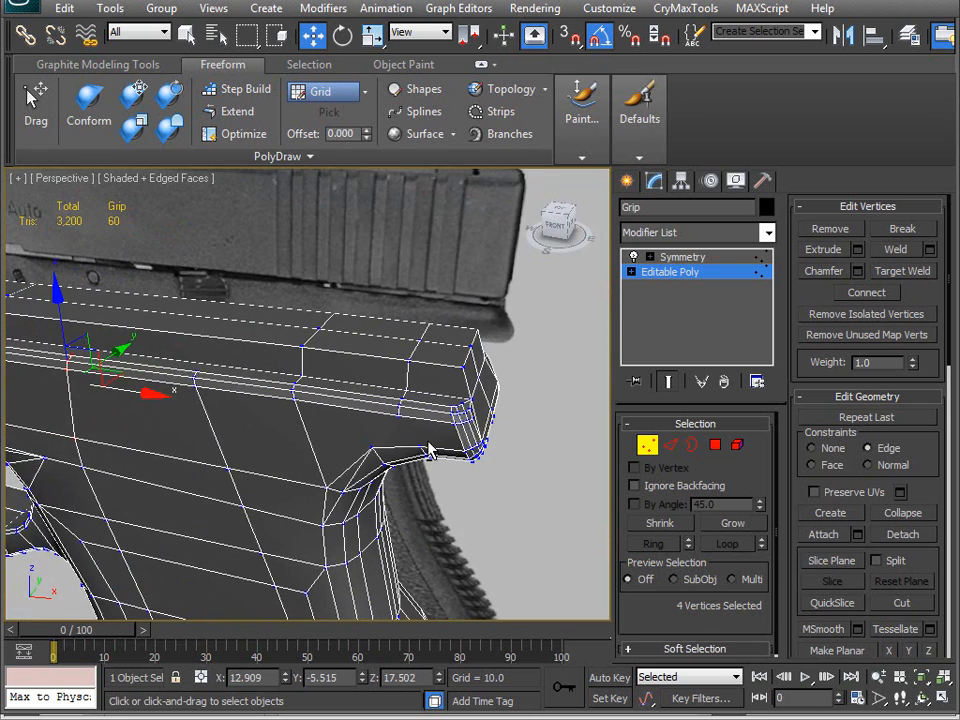
Connect the upper edge line vertices at the grip's rear tang to the tang's curve vertices below with the Optimize tool.
scroll(430, 443, up, 2)
click(250, 134)
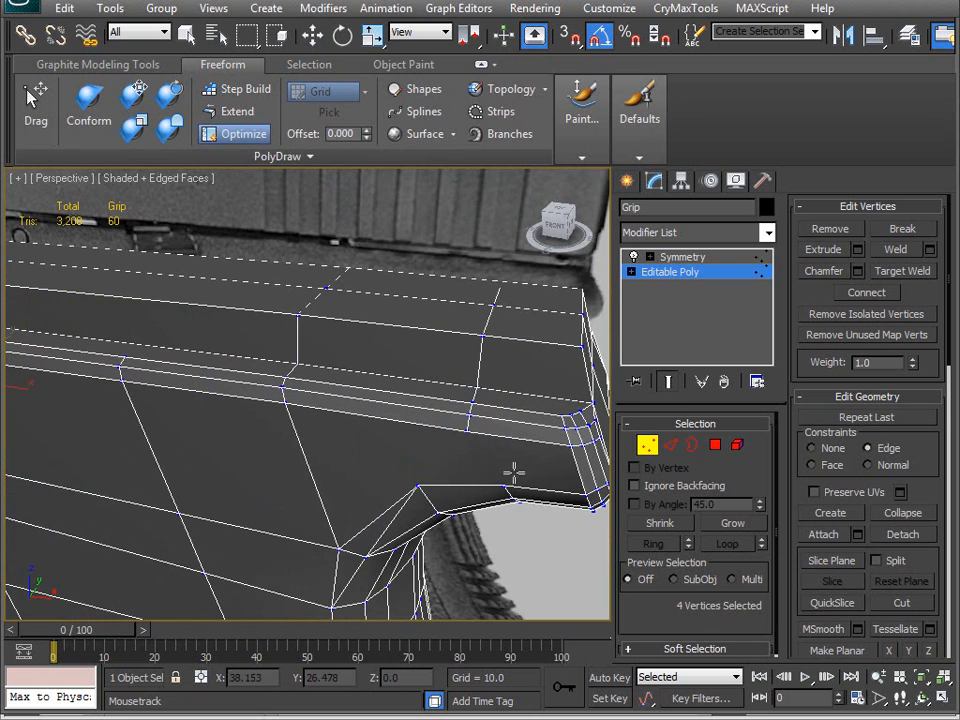
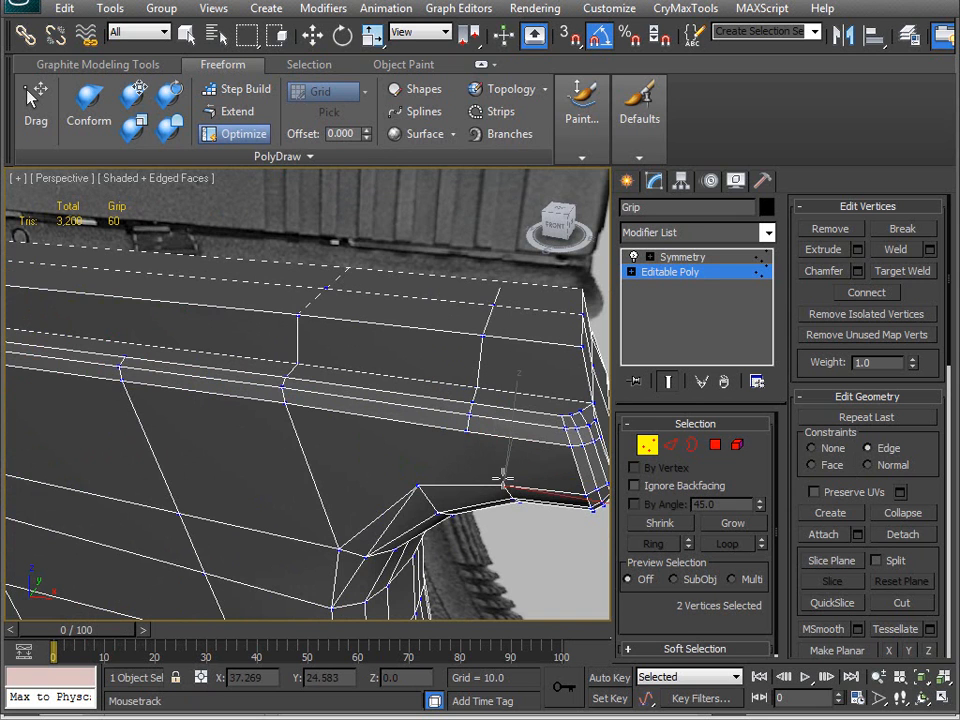
alt+middle_drag(458, 413, 436, 422)
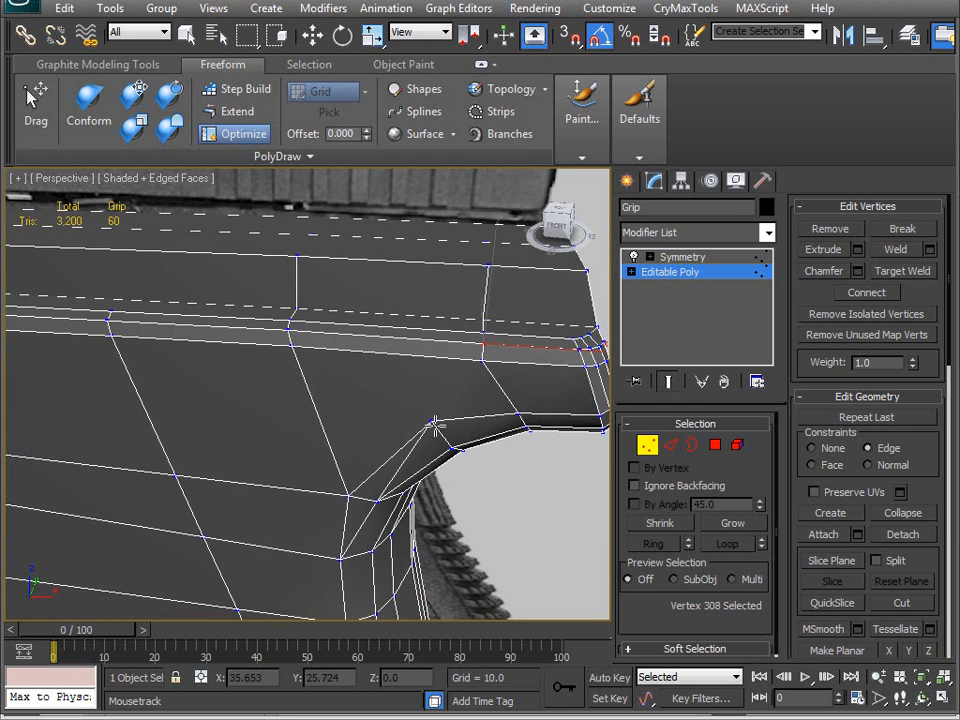
mouse_move(479, 355)
alt+middle_down()
mouse_move(454, 386)
mouse_move(489, 345)
alt+middle_up()
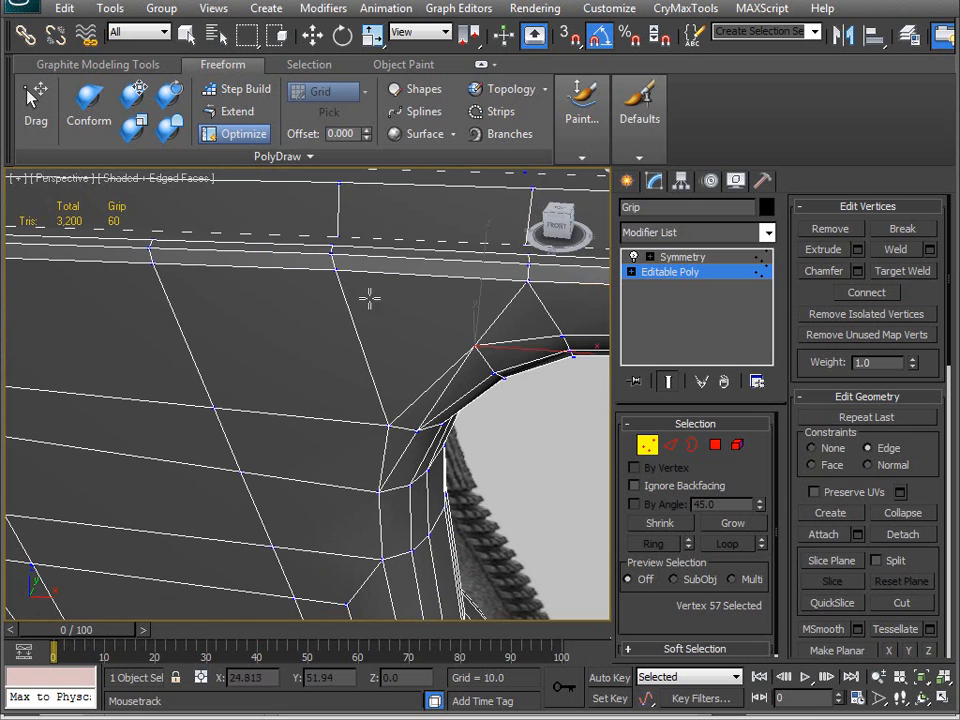
middle_drag(337, 409, 362, 274)
scroll(362, 274, down, 5)
Slide the six upper vertices of the vertical edge line ahead of the rear tang backward in X along their edges.
alt+middle_drag(362, 420, 309, 474)
scroll(352, 380, up, 2)
scroll(350, 388, up, 2)
key(w)
drag(256, 279, 320, 389)
drag(341, 340, 369, 344)
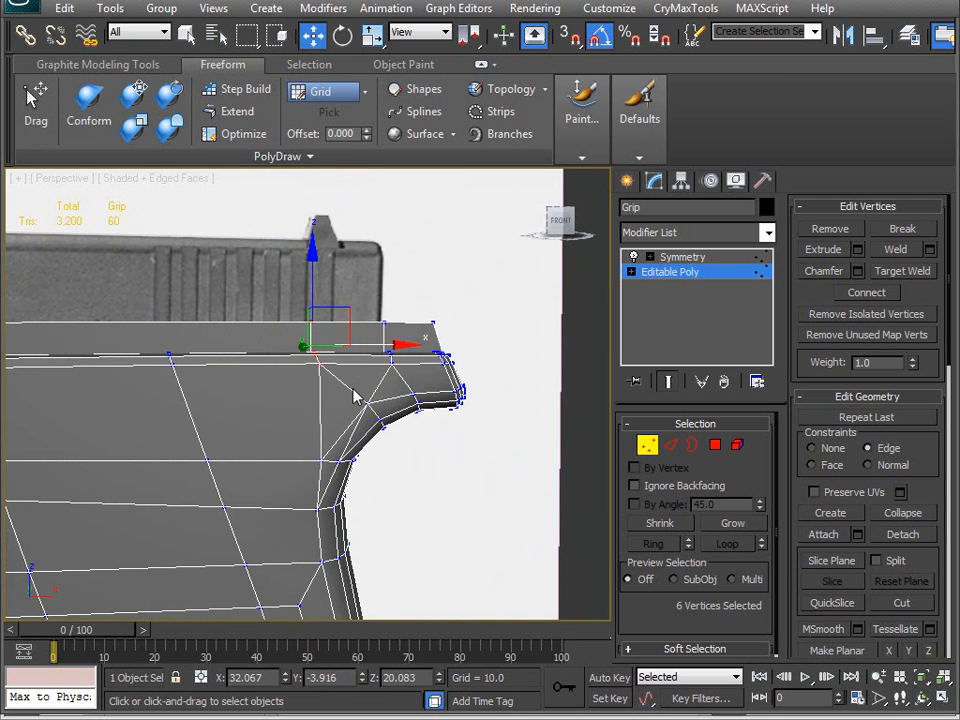
Connect the four stacked horizontal edges above and behind the trigger guard with a new vertical edge line.
middle_drag(320, 610, 338, 460)
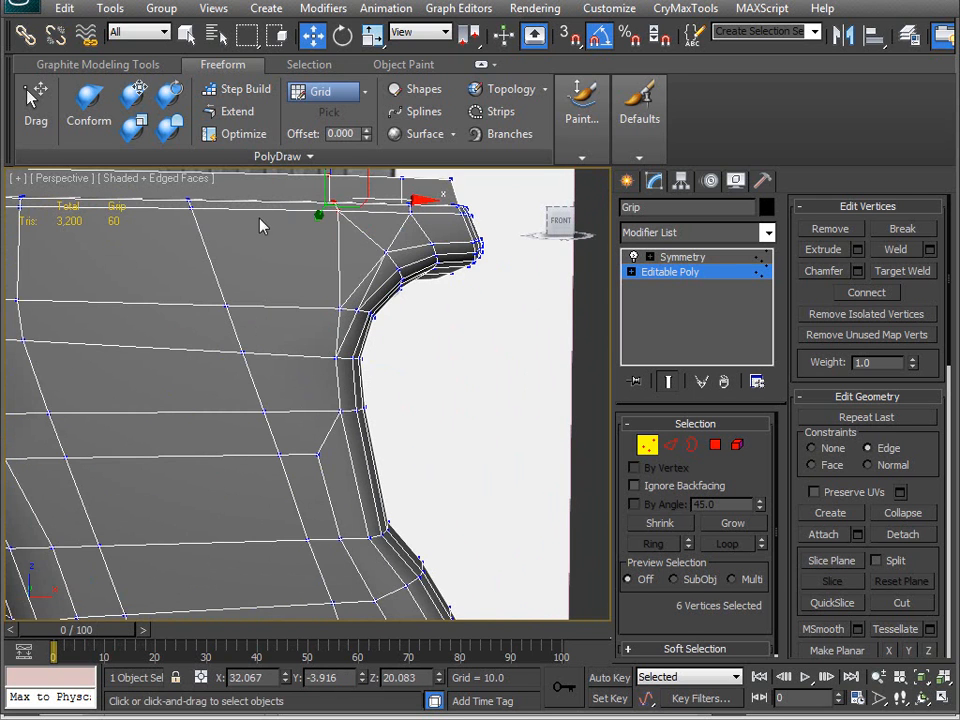
scroll(300, 386, down, 6)
alt+middle_drag(376, 320, 375, 328)
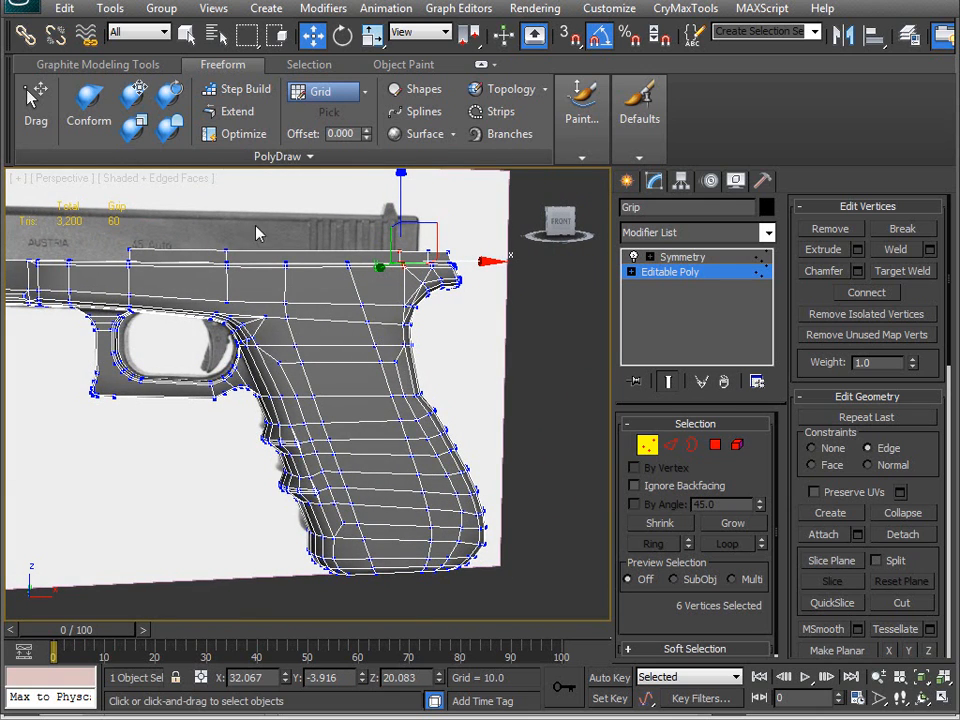
scroll(296, 393, up, 5)
scroll(250, 380, down, 3)
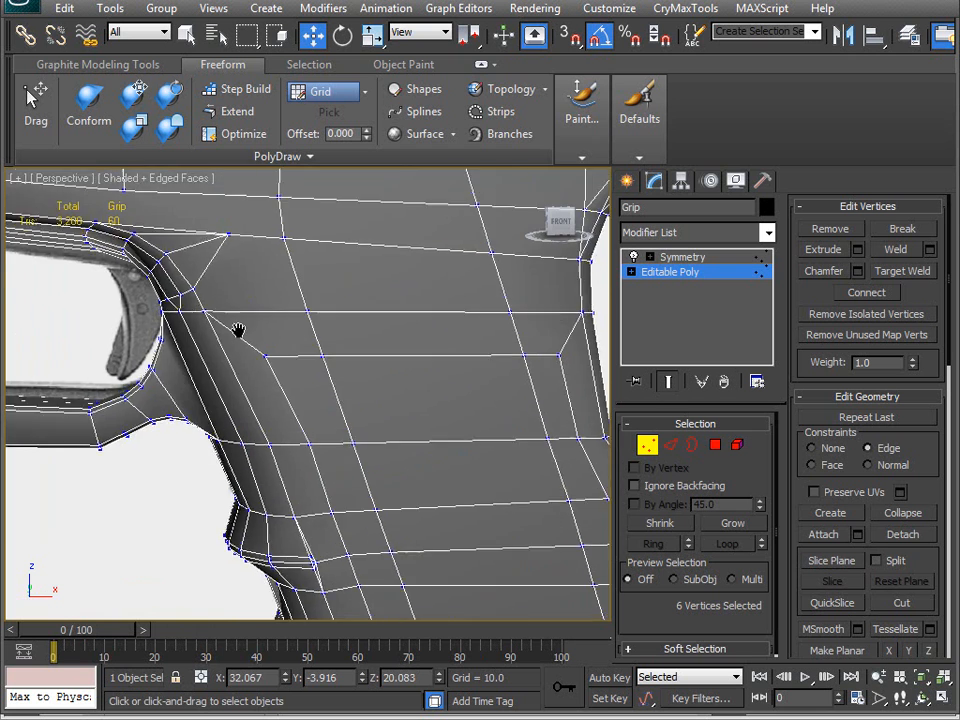
scroll(236, 332, up, 3)
middle_drag(240, 312, 271, 343)
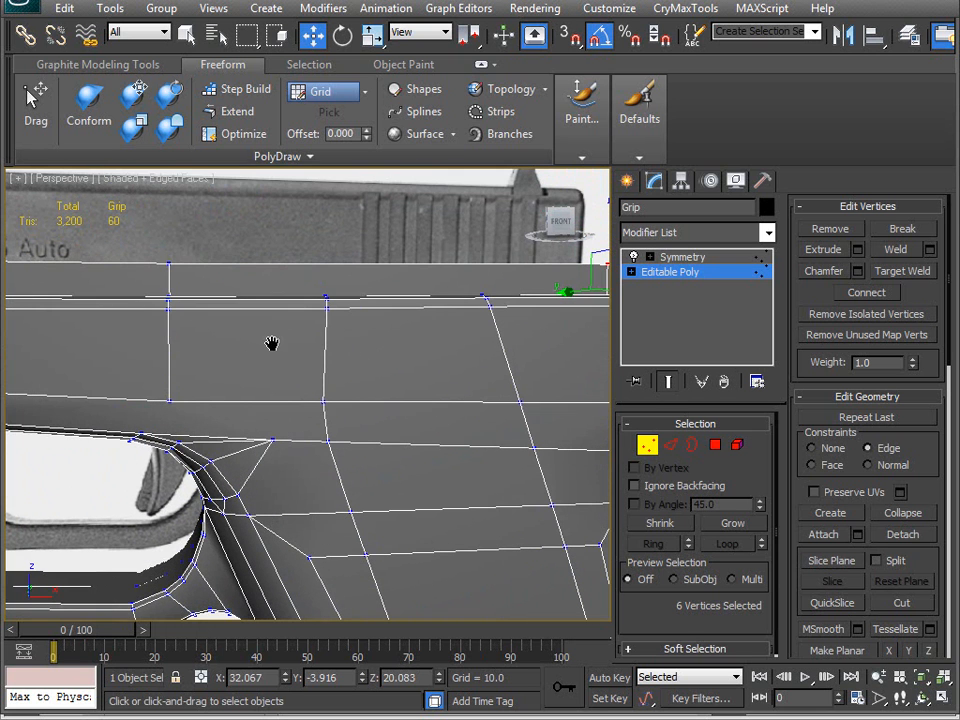
key(1)
key(2)
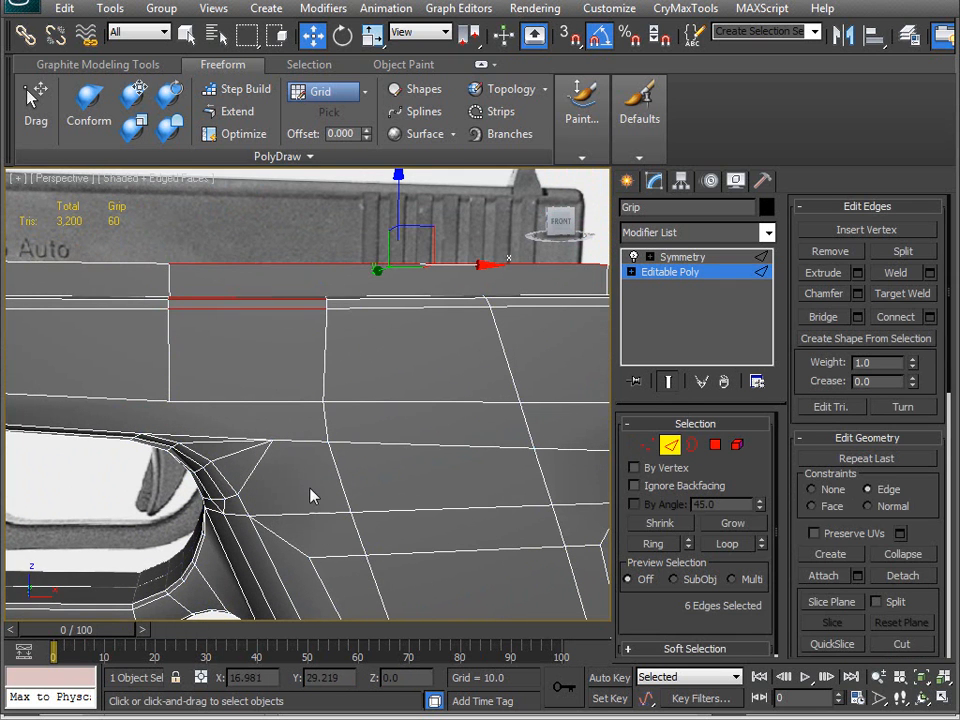
middle_drag(430, 452, 291, 523)
alt+drag(388, 324, 440, 425)
alt+middle_drag(382, 509, 278, 497)
middle_drag(278, 497, 255, 328)
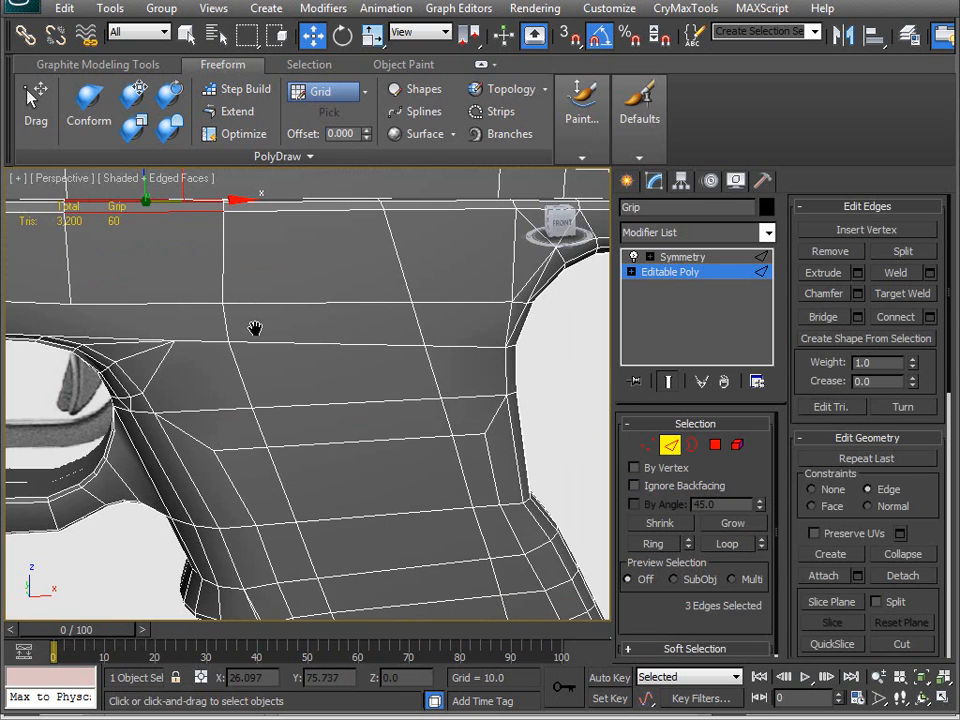
ctrl+click(166, 302)
mouse_move(221, 435)
alt+middle_down()
mouse_move(236, 377)
mouse_move(229, 418)
alt+middle_up()
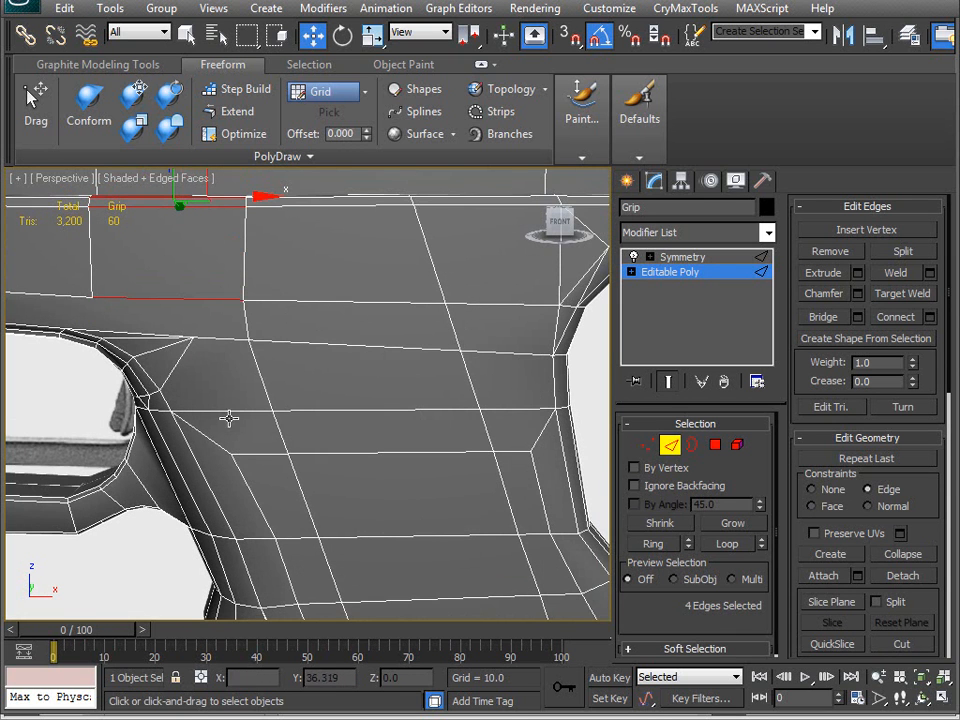
click(911, 320)
Insert a vertex in the horizontal edge behind the trigger guard and run the new vertical edge line down through it with the Optimize tool.
middle_drag(317, 400, 410, 377)
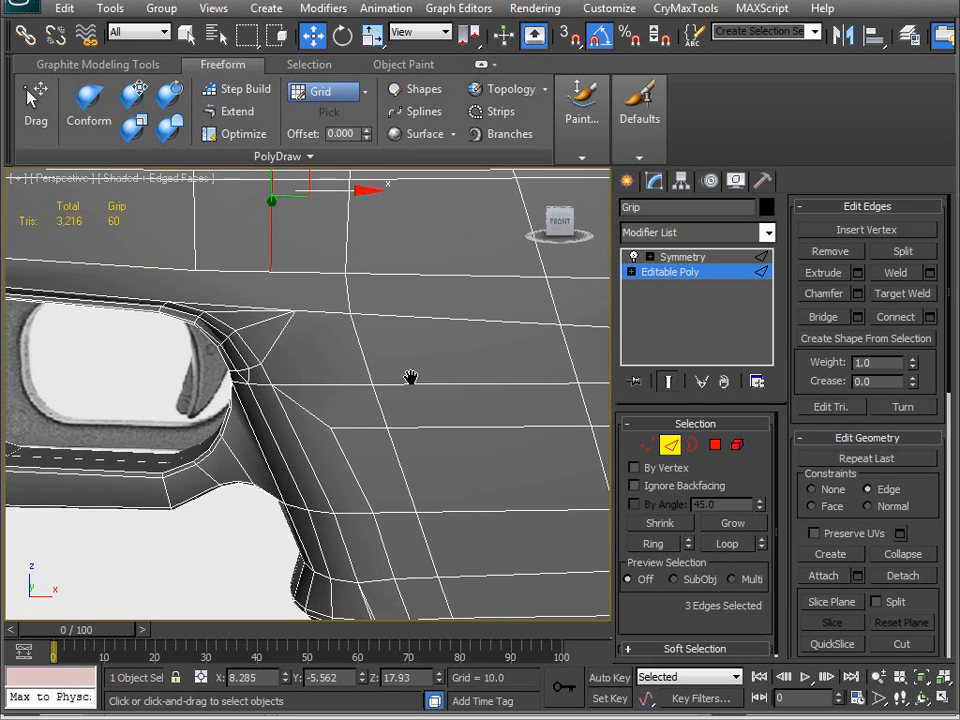
click(317, 384)
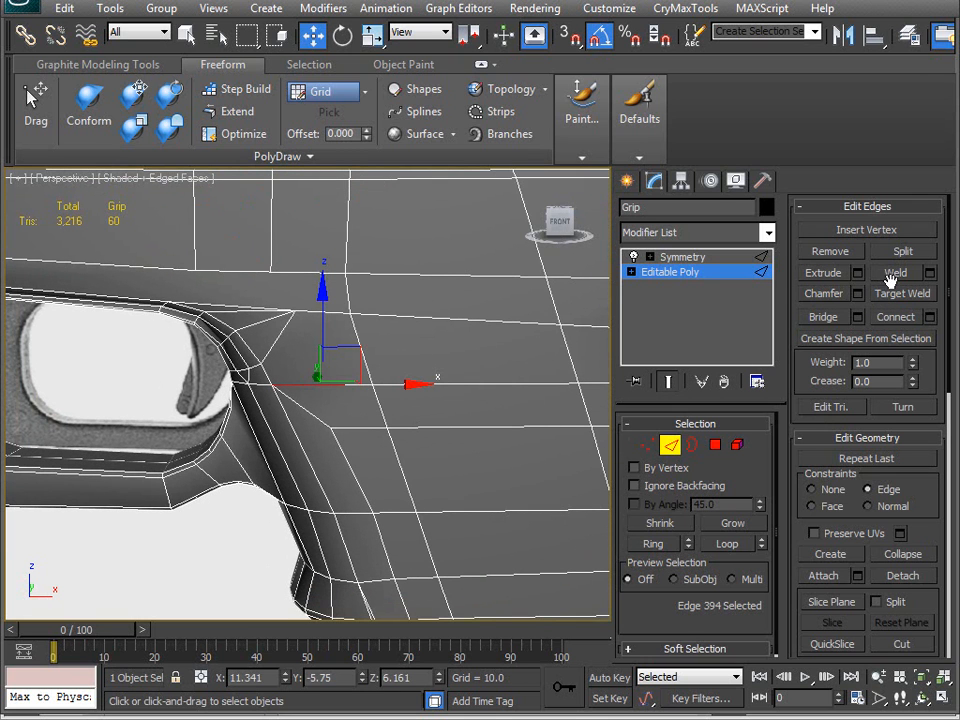
click(820, 232)
click(317, 383)
click(237, 133)
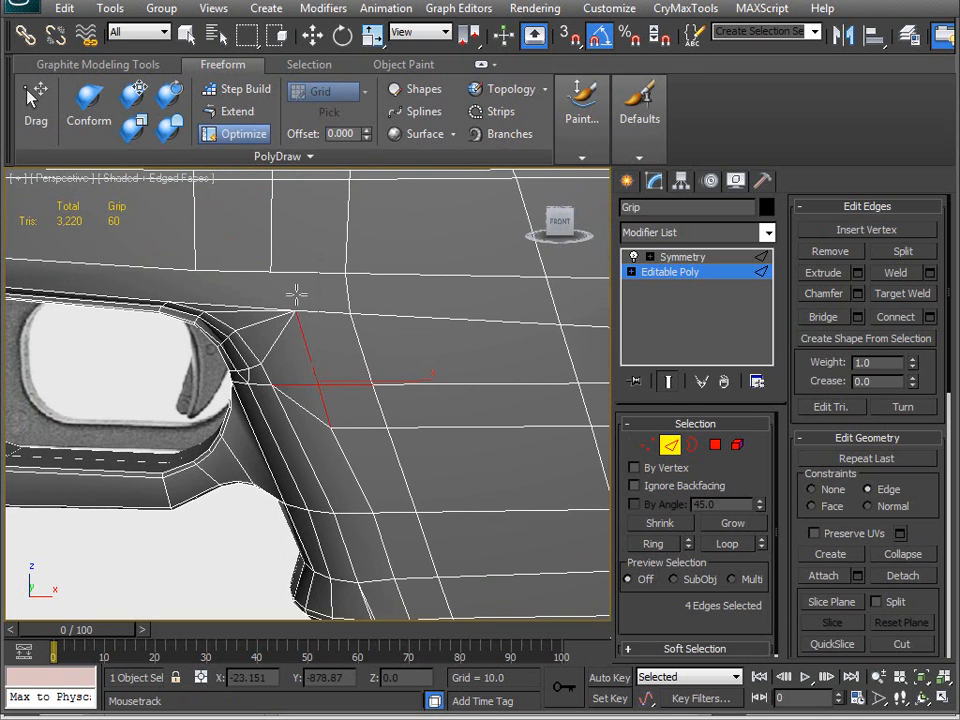
middle_drag(311, 407, 326, 362)
right_click(342, 421)
Remove the two long edges fanning forward from the new line's vertex to the guard's upper rear bevel.
middle_drag(296, 409, 268, 484)
scroll(270, 390, up, 3)
click(243, 456)
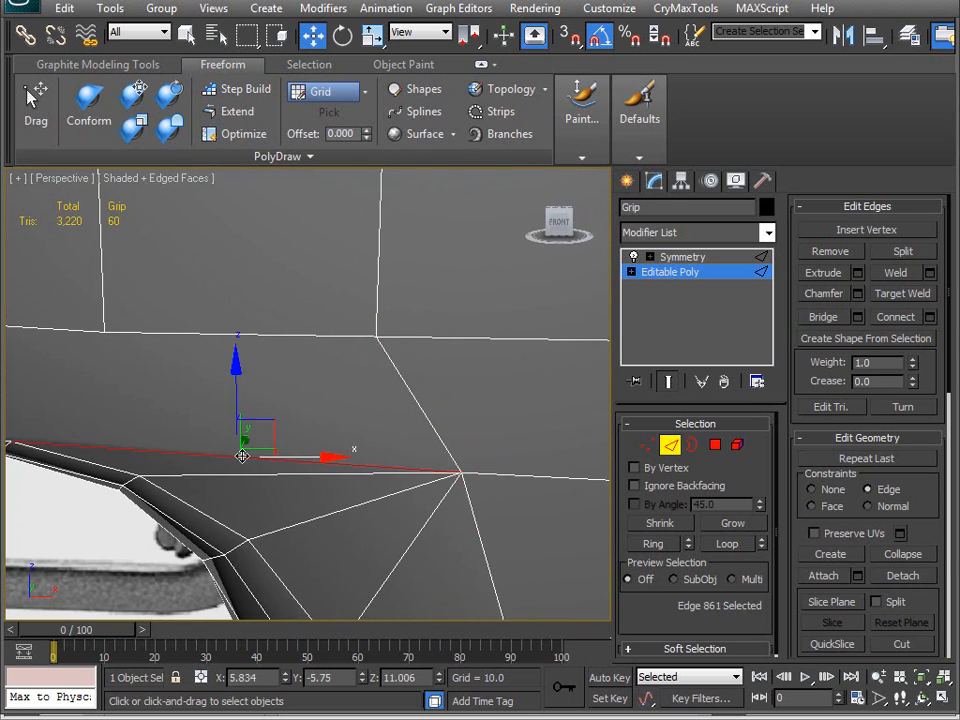
key(BackSpace)
click(272, 475)
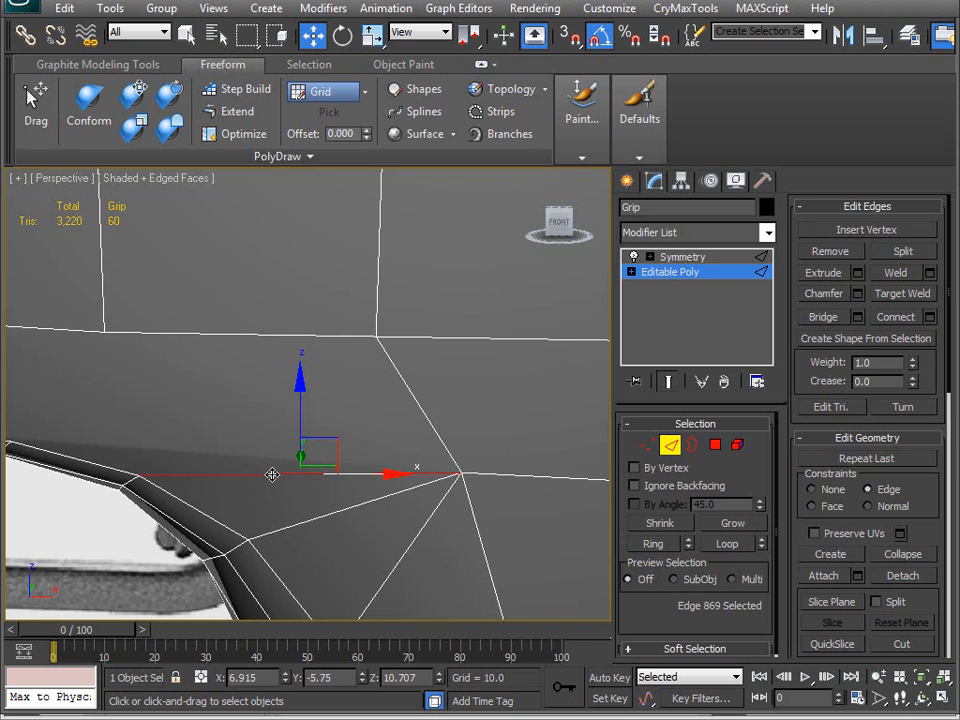
key(BackSpace)
Connect two vertices of the horizontal edge above the trigger guard to the guard's upper rear bevel with the Optimize tool.
middle_drag(270, 565, 300, 425)
scroll(270, 444, down, 3)
click(237, 133)
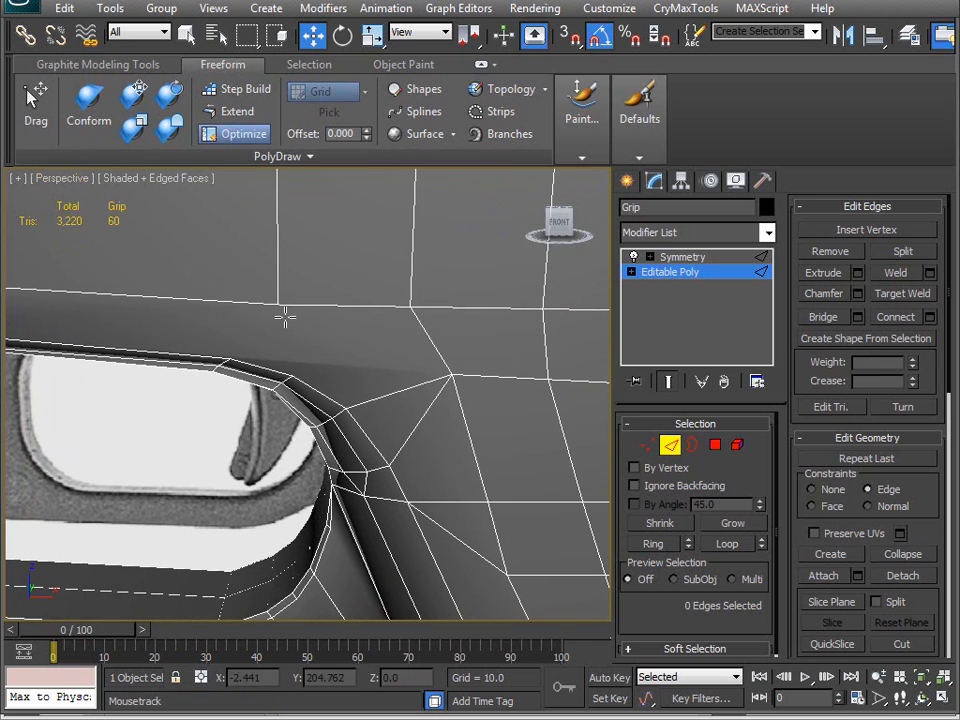
click(234, 369)
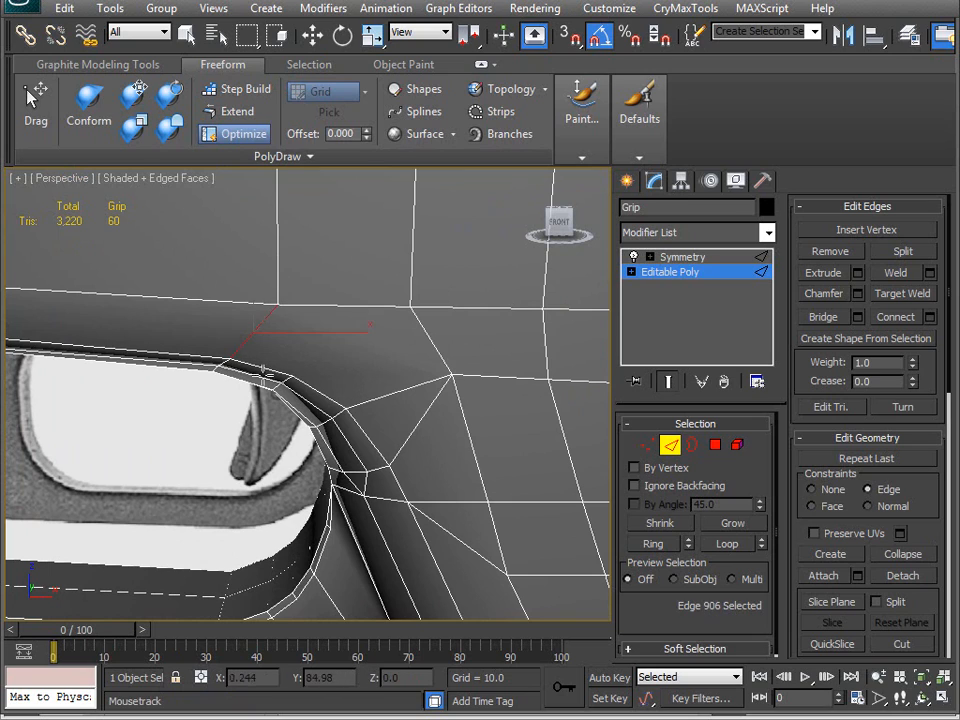
ctrl+drag(351, 339, 410, 309)
middle_drag(404, 470, 399, 412)
scroll(225, 429, up, 3)
middle_drag(120, 400, 360, 405)
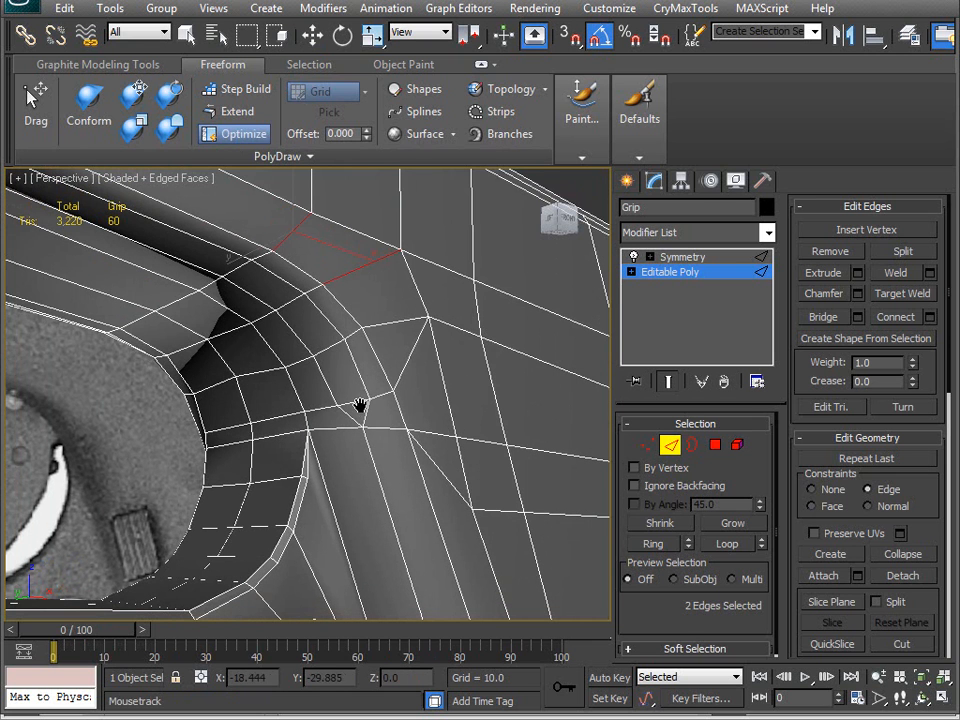
key(w)
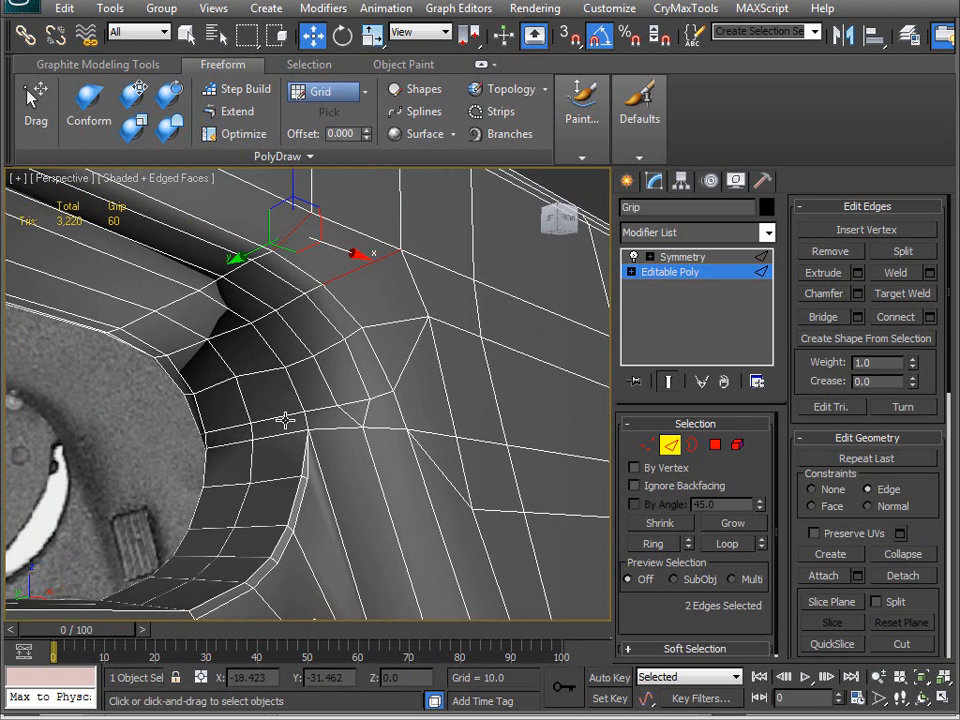
Select the four edges running across the guard opening's upper rear bevel and slide them slightly upward along their neighbouring edges.
click(312, 414)
double_click(360, 402)
ctrl+click(378, 394)
alt+middle_drag(356, 448, 267, 471)
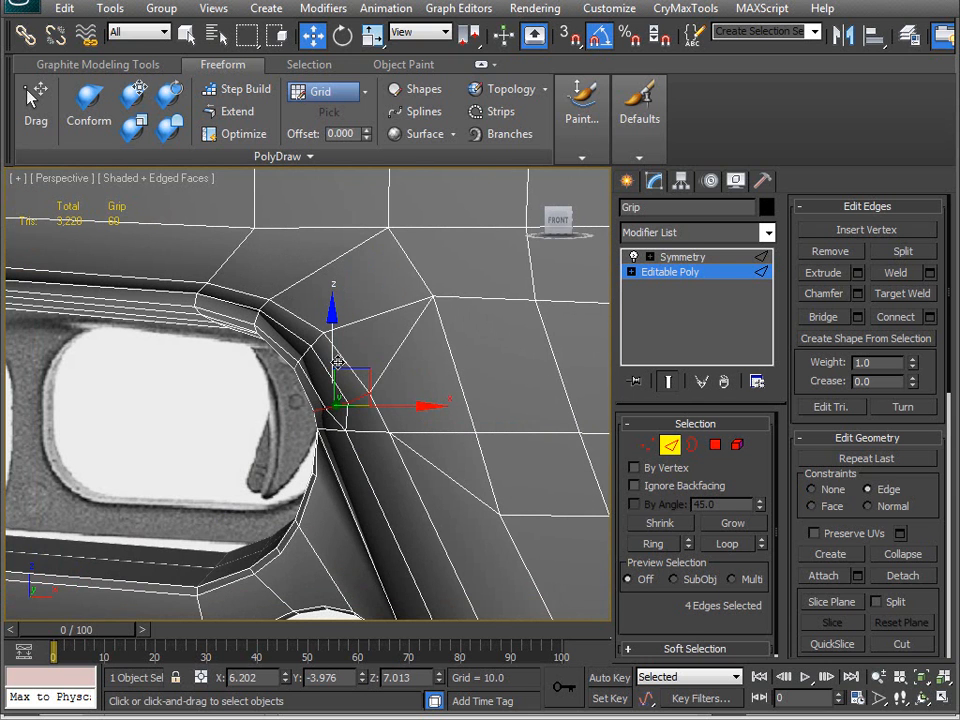
drag(334, 331, 334, 331)
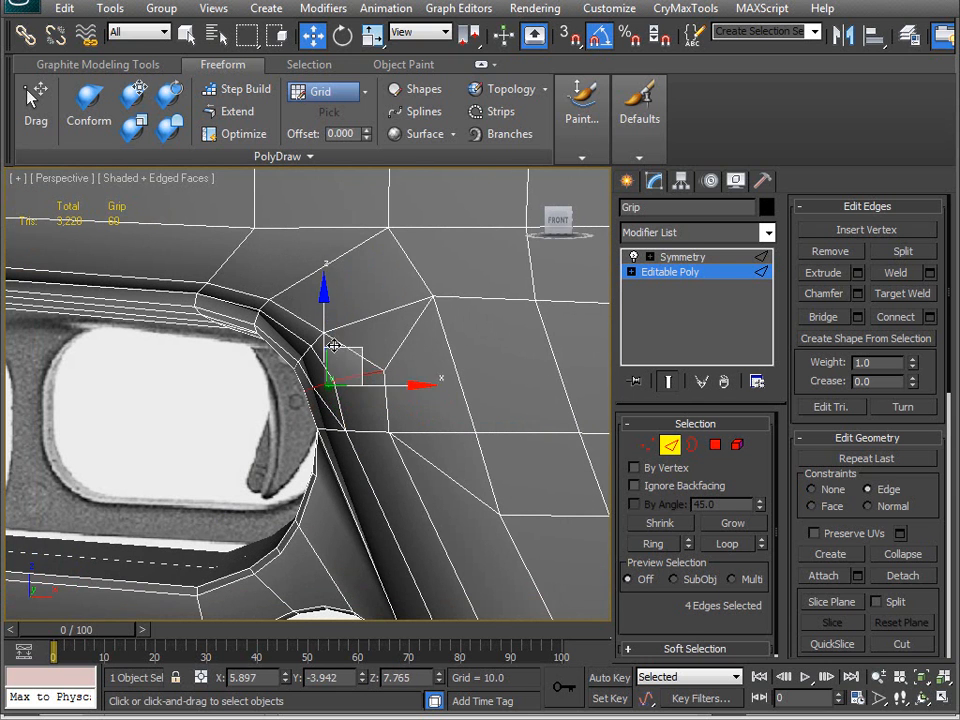
key(ctrl+z)
drag(369, 371, 354, 364)
alt+middle_drag(354, 364, 283, 420)
Try Set Flow on the four edges crossing the guard's upper rear bevel.
click(636, 105)
click(97, 64)
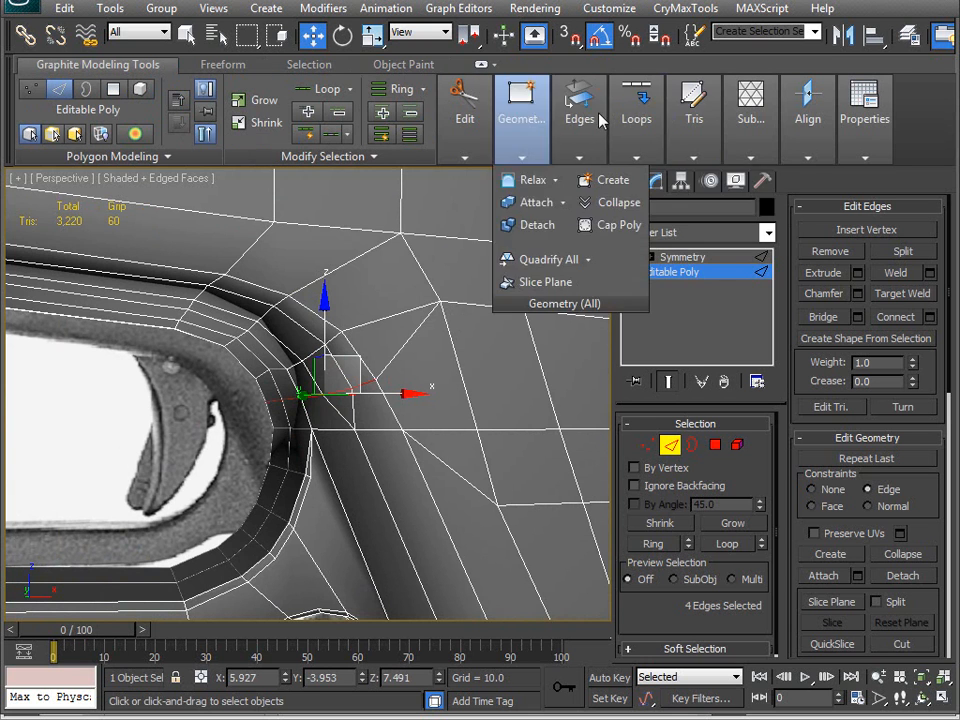
mouse_move(647, 126)
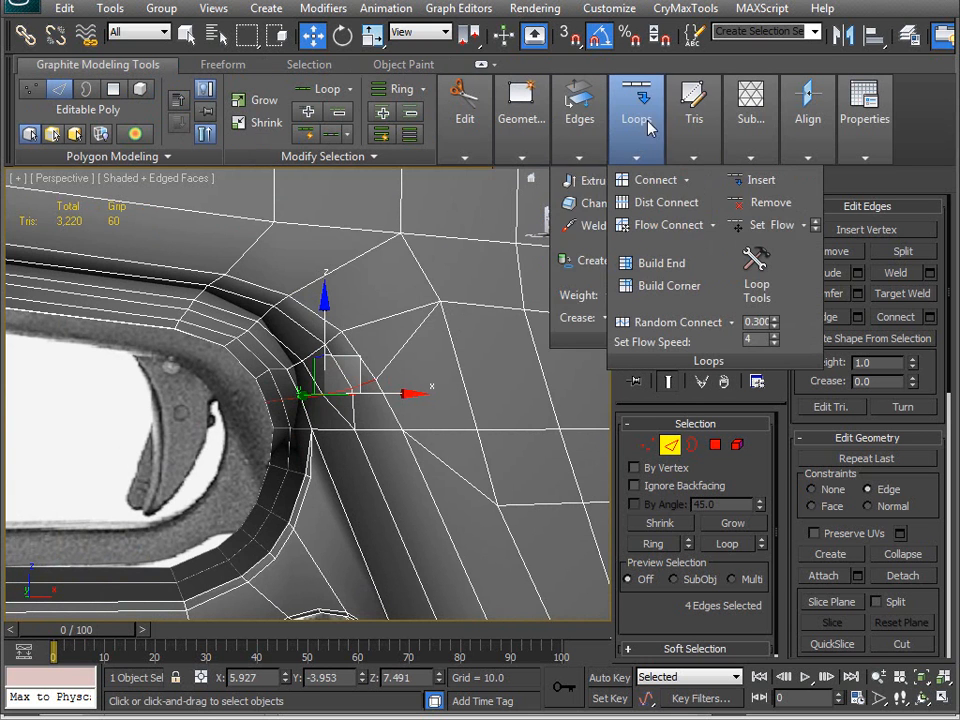
click(757, 226)
alt+middle_drag(296, 399, 345, 366)
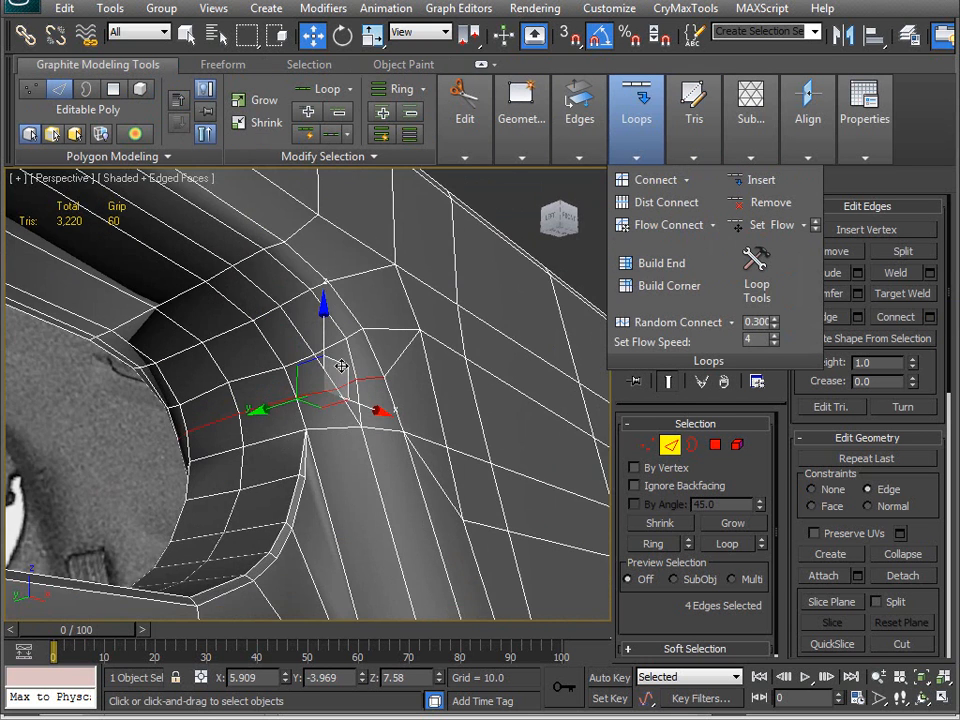
key(ctrl+z)
Slide the inner bevel vertex at the guard opening's upper rear corner slightly forward in X along its edge.
key(1)
click(294, 433)
scroll(294, 432, up, 2)
alt+middle_drag(294, 432, 222, 446)
mouse_move(523, 304)
mouse_down()
mouse_move(519, 295)
mouse_move(525, 301)
mouse_up()
key(ctrl+z)
middle_drag(496, 396, 394, 493)
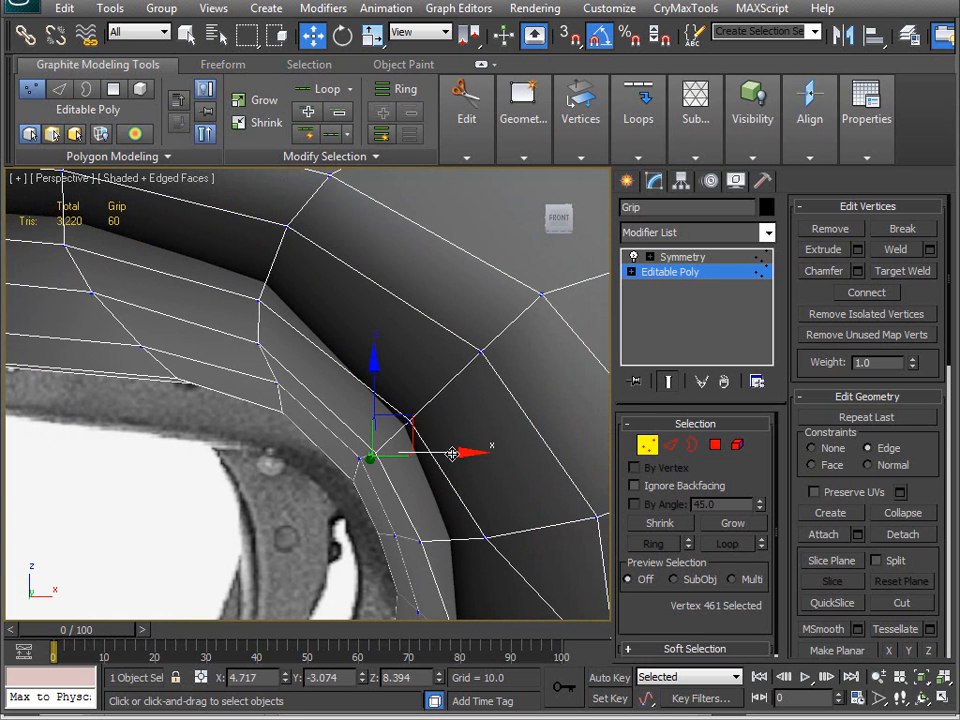
drag(449, 451, 443, 451)
scroll(409, 499, down, 2)
alt+middle_drag(485, 515, 298, 429)
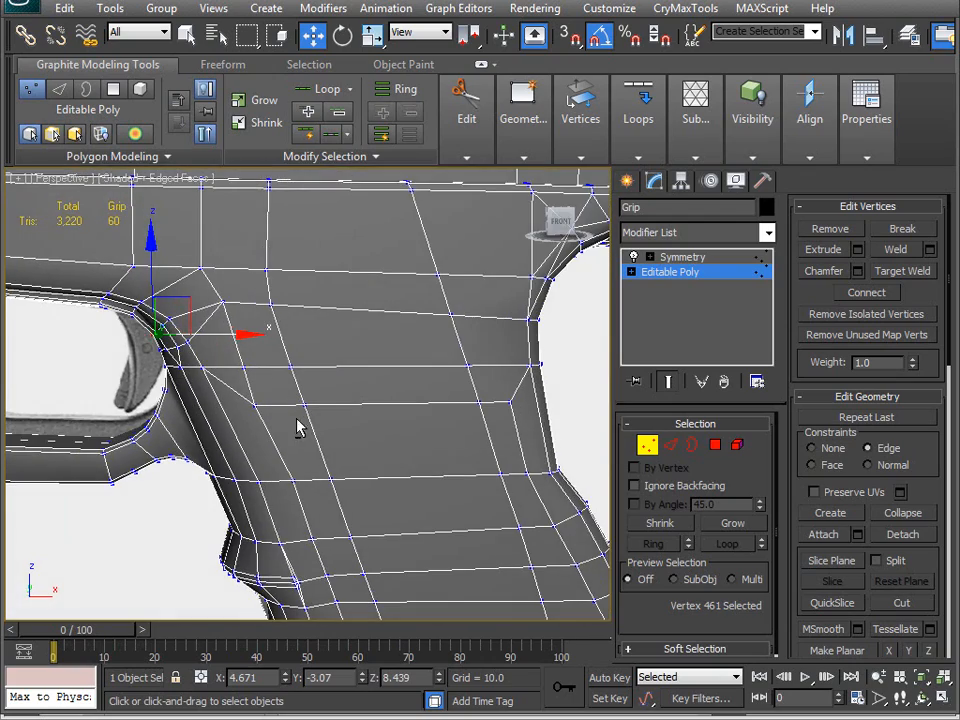
Nudge the vertex where the rear vertical edge line crosses the second horizontal edge behind the guard slightly down in Z.
drag(222, 309, 248, 275)
click(452, 313)
drag(449, 256, 449, 262)
alt+middle_drag(449, 262, 203, 296)
Examine the edge path from behind the trigger guard across the grip side to the backstrap, and the topology of the lower grip.
key(2)
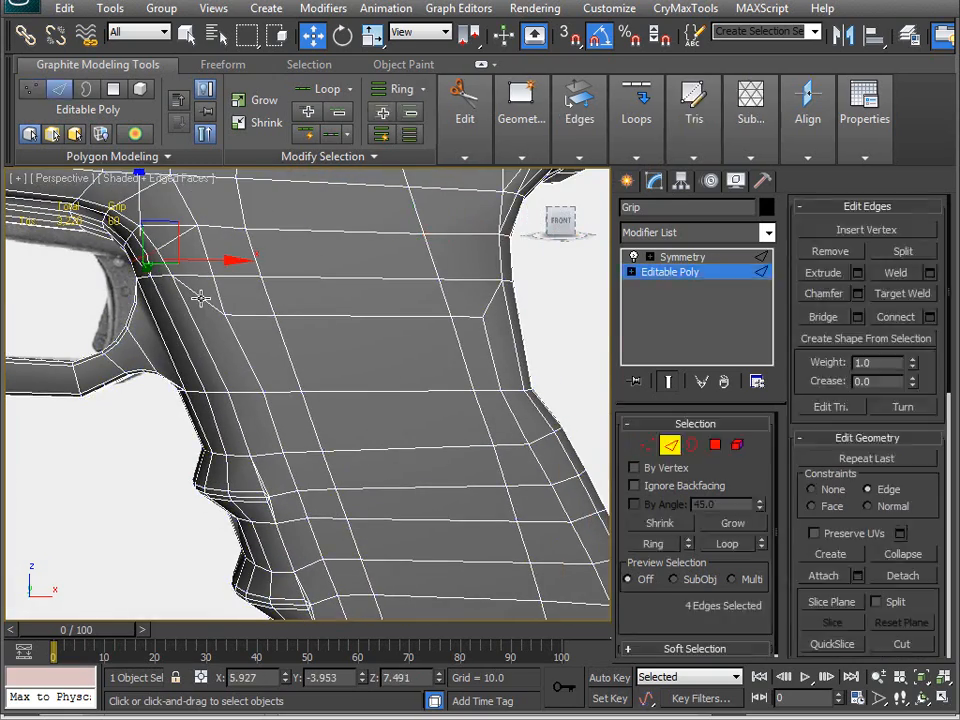
ctrl+click(259, 316)
ctrl+click(362, 318)
ctrl+click(445, 318)
ctrl+click(490, 300)
ctrl+click(490, 353)
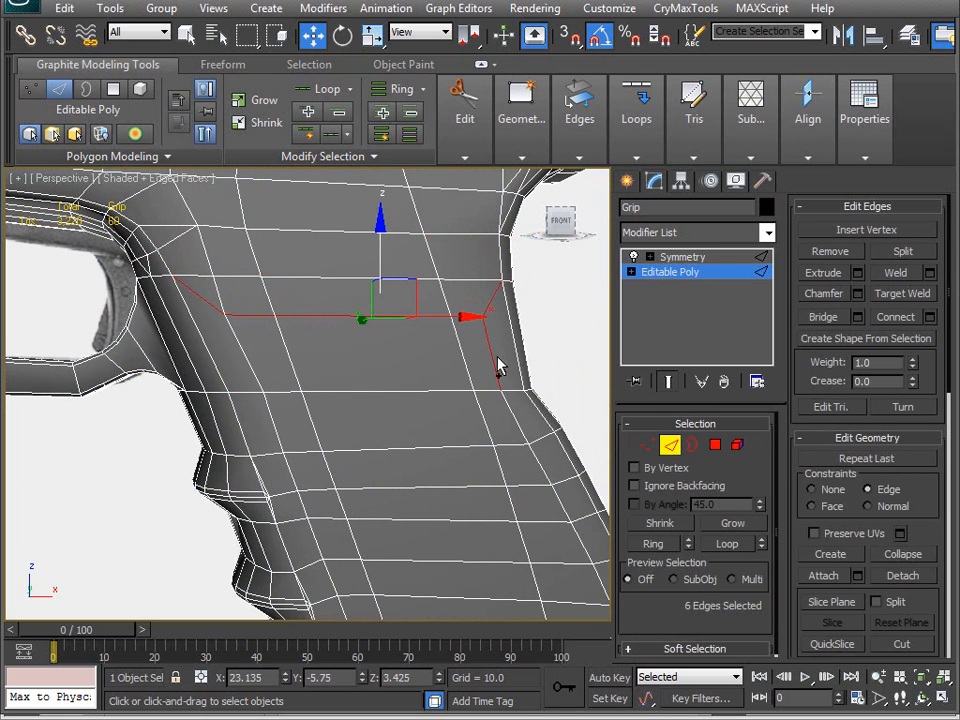
middle_drag(499, 424, 318, 233)
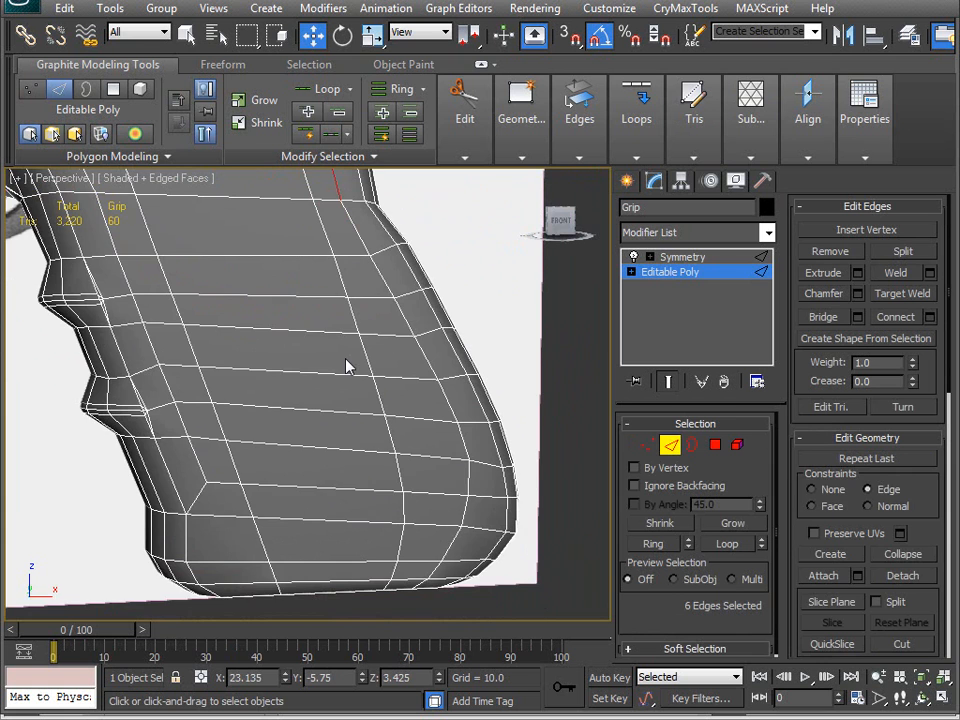
middle_drag(346, 367, 363, 400)
middle_drag(370, 316, 440, 445)
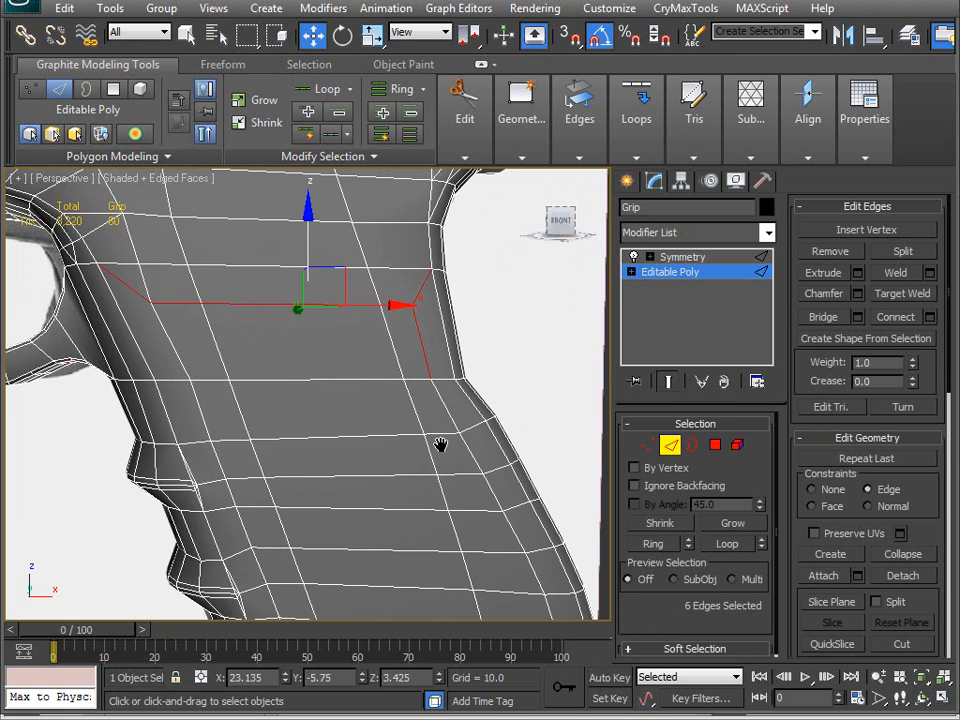
middle_drag(261, 316, 283, 364)
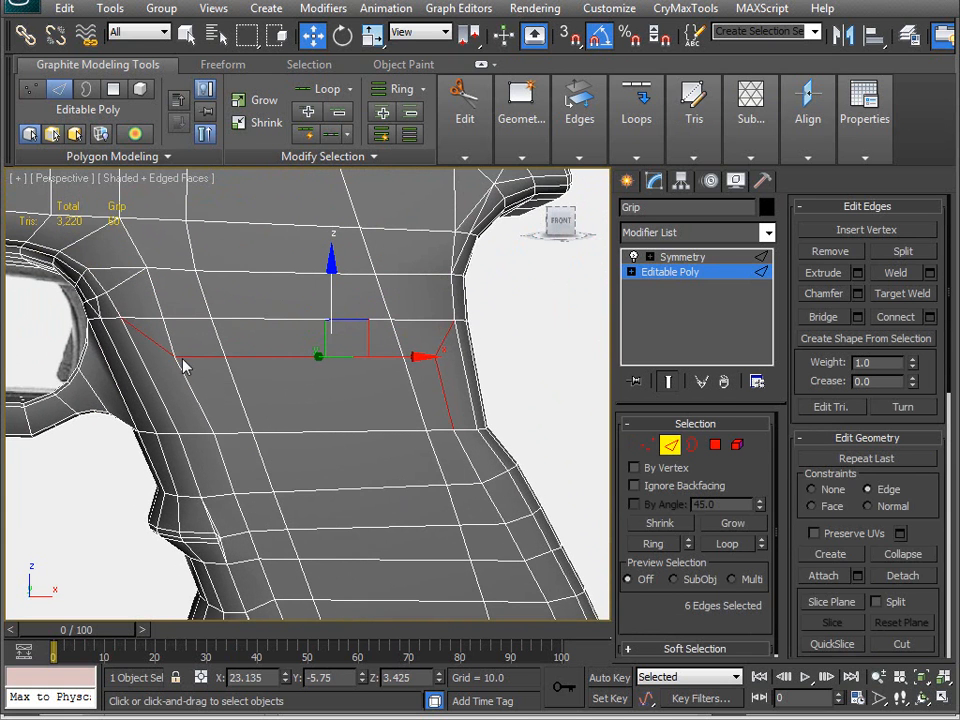
click(537, 386)
scroll(414, 345, down, 4)
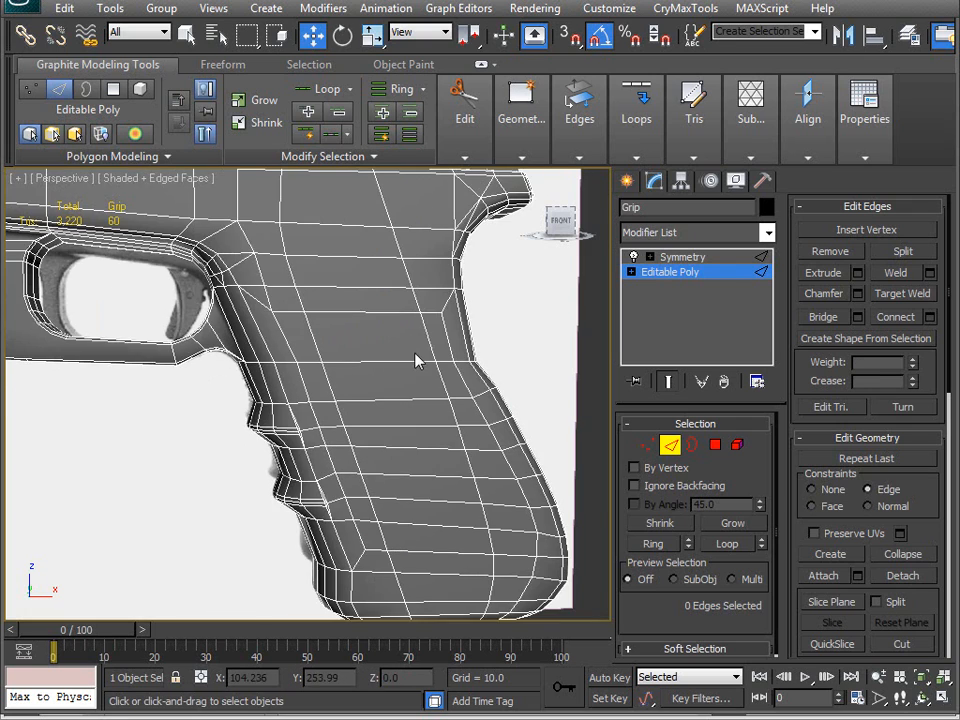
Connect two outer underside vertices at the trigger guard's lower front corner to the opening's inner bevel with the Optimize tool.
alt+middle_drag(357, 399, 282, 320)
alt+middle_drag(335, 457, 248, 316)
key(1)
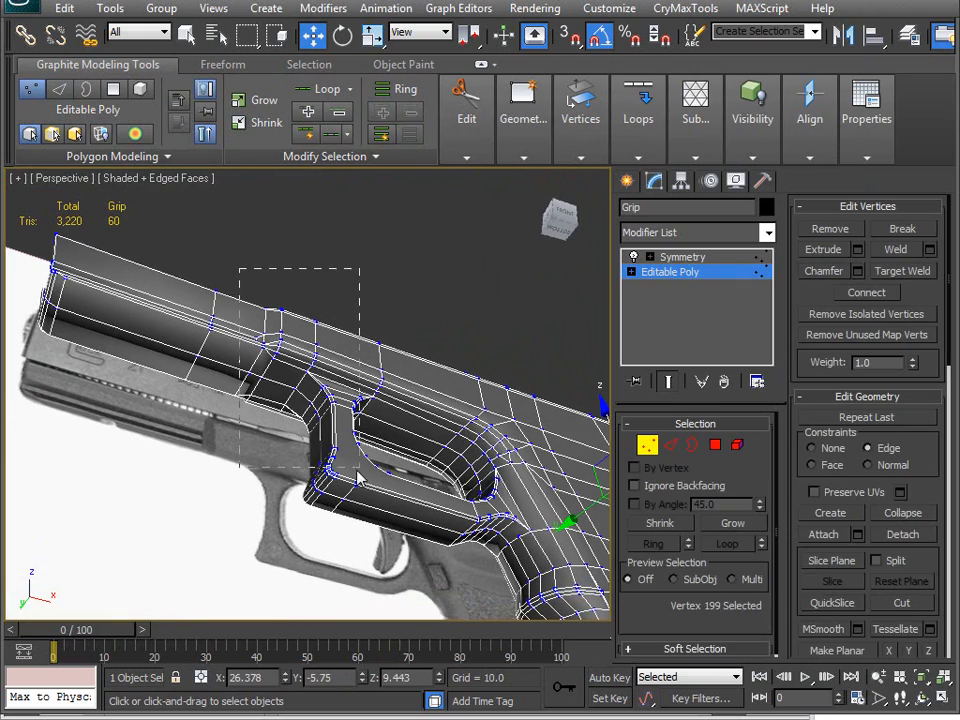
drag(351, 415, 350, 414)
scroll(322, 438, up, 3)
alt+middle_drag(322, 438, 303, 533)
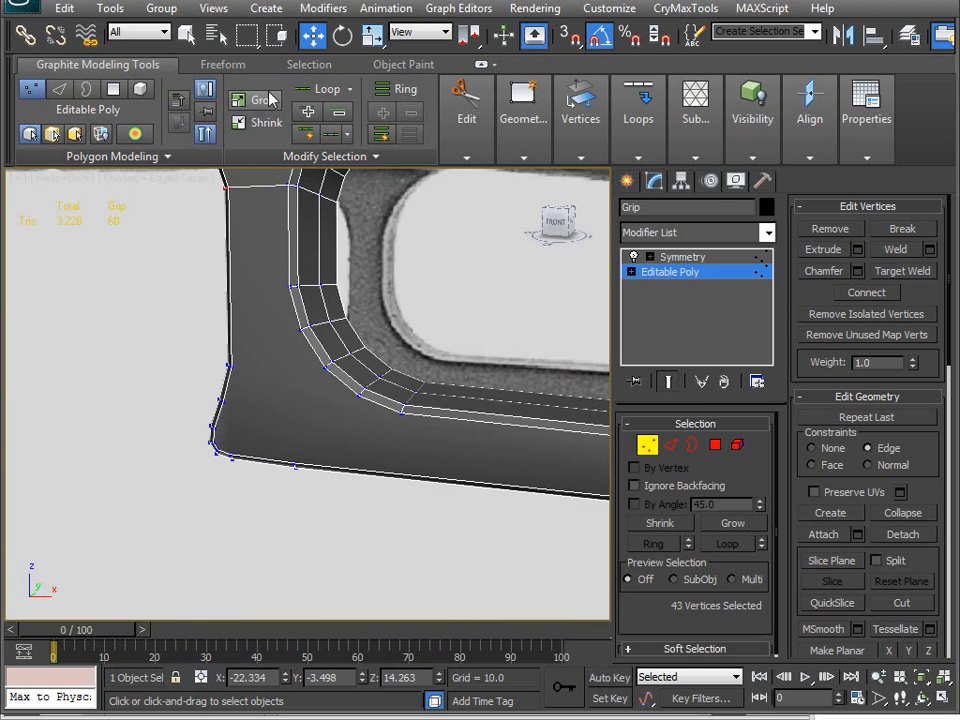
click(222, 66)
click(236, 133)
middle_drag(255, 461, 322, 355)
click(430, 304)
click(247, 358)
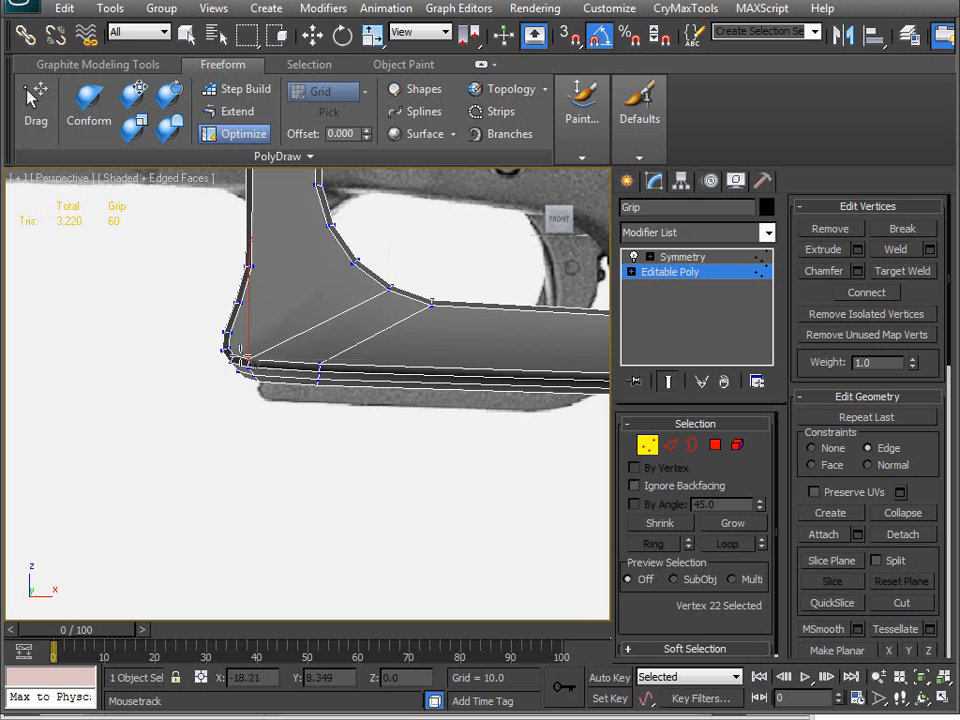
Try two further Optimize edges from the guard's outer lower front corner to the next vertices up the opening's inner bevel.
click(351, 262)
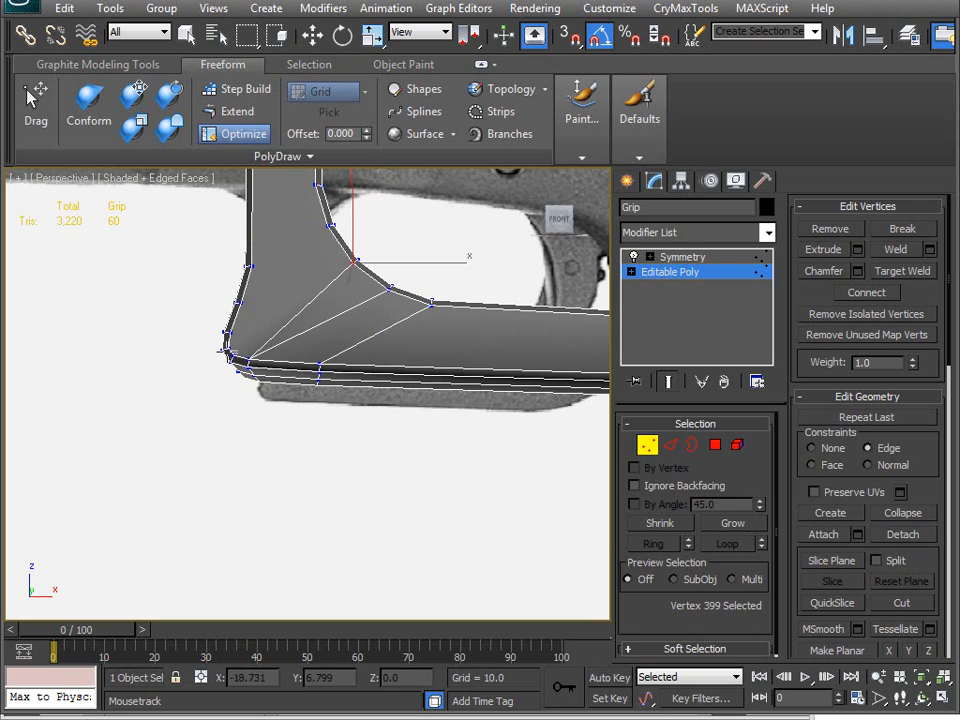
click(322, 243)
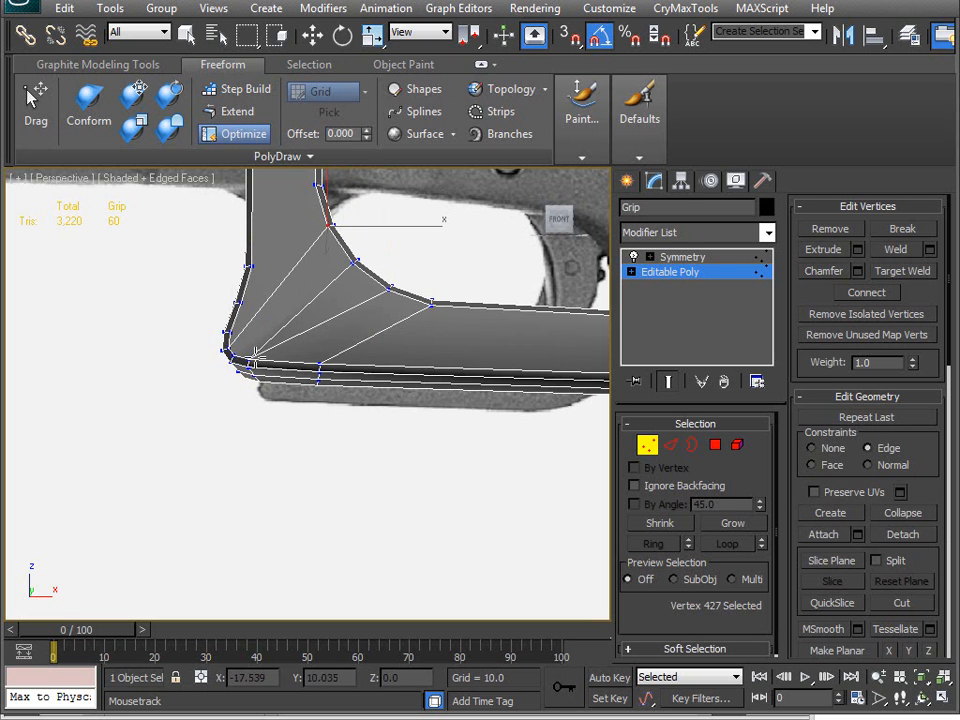
middle_drag(255, 352, 290, 345)
scroll(325, 370, up, 2)
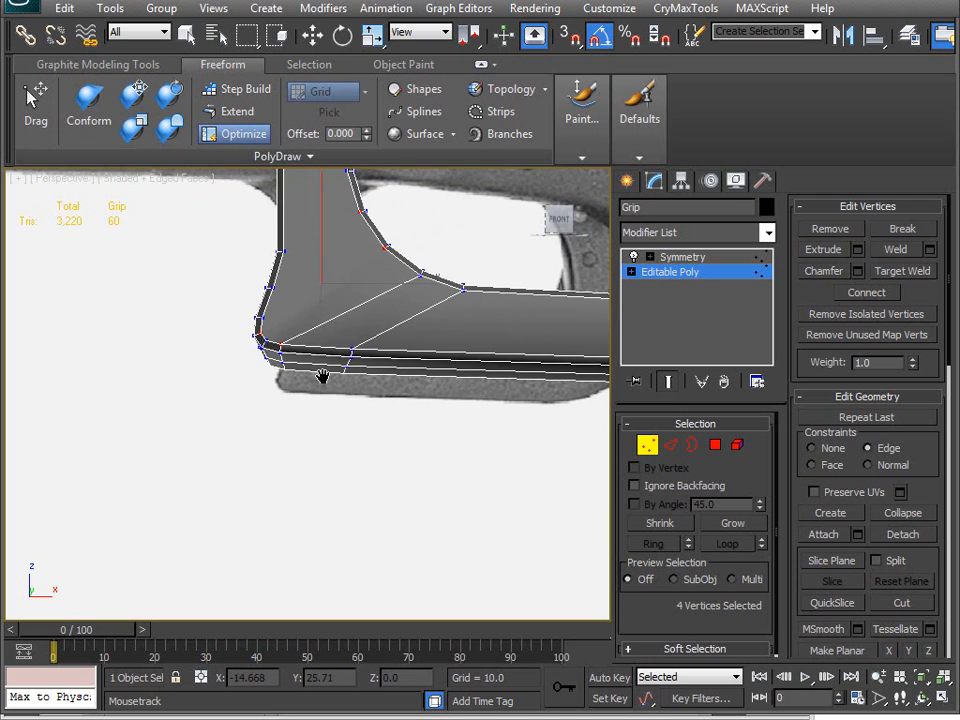
Bridge the guard's outer front corner with a short edge, and connect the two vertices above it to the opening's inner bevel.
drag(253, 297, 264, 313)
alt+middle_drag(300, 270, 260, 427)
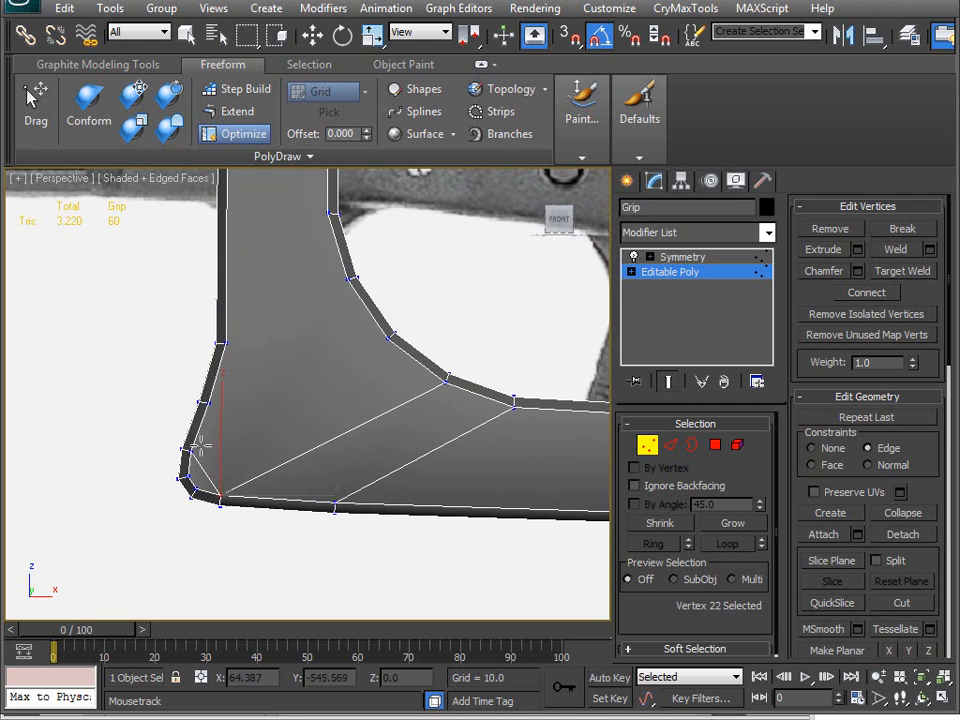
ctrl+drag(193, 450, 386, 339)
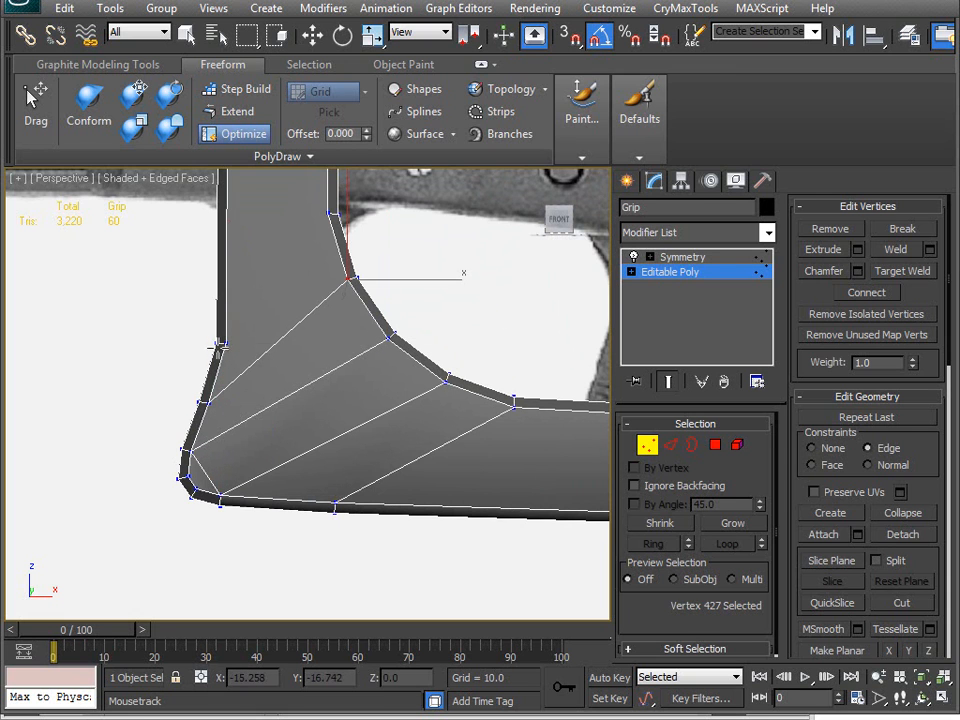
Remove the two short edges crossing the bevel on the underside of the trigger guard's rear end, including their vertices.
alt+middle_drag(326, 205, 91, 490)
alt+middle_drag(249, 495, 221, 369)
scroll(221, 369, up, 2)
middle_drag(255, 425, 160, 392)
alt+middle_drag(253, 381, 250, 427)
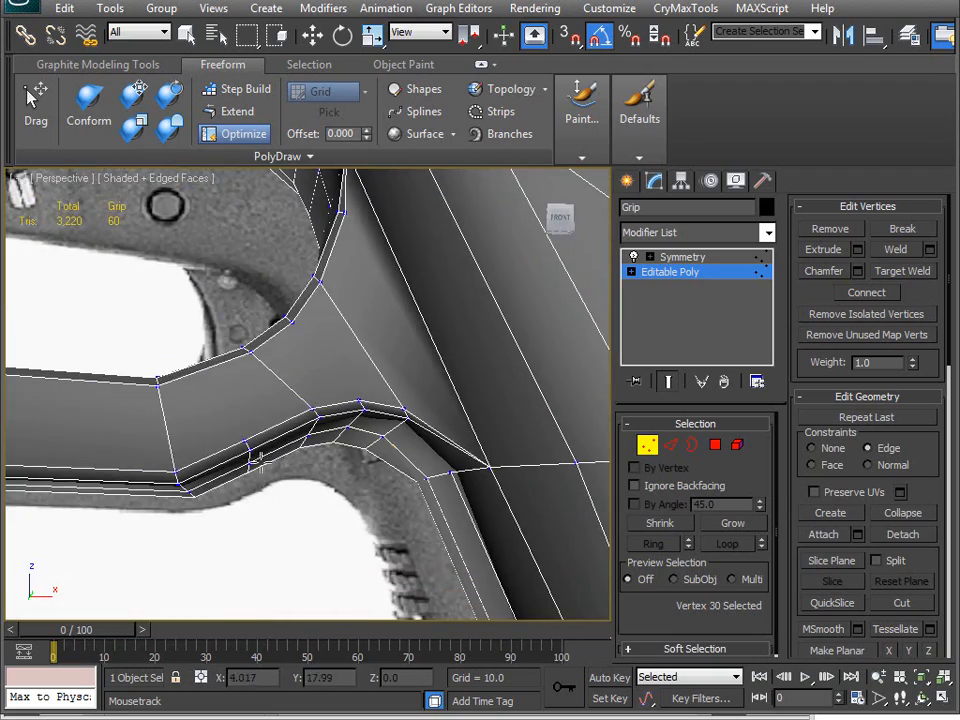
alt+middle_drag(298, 503, 270, 483)
key(2)
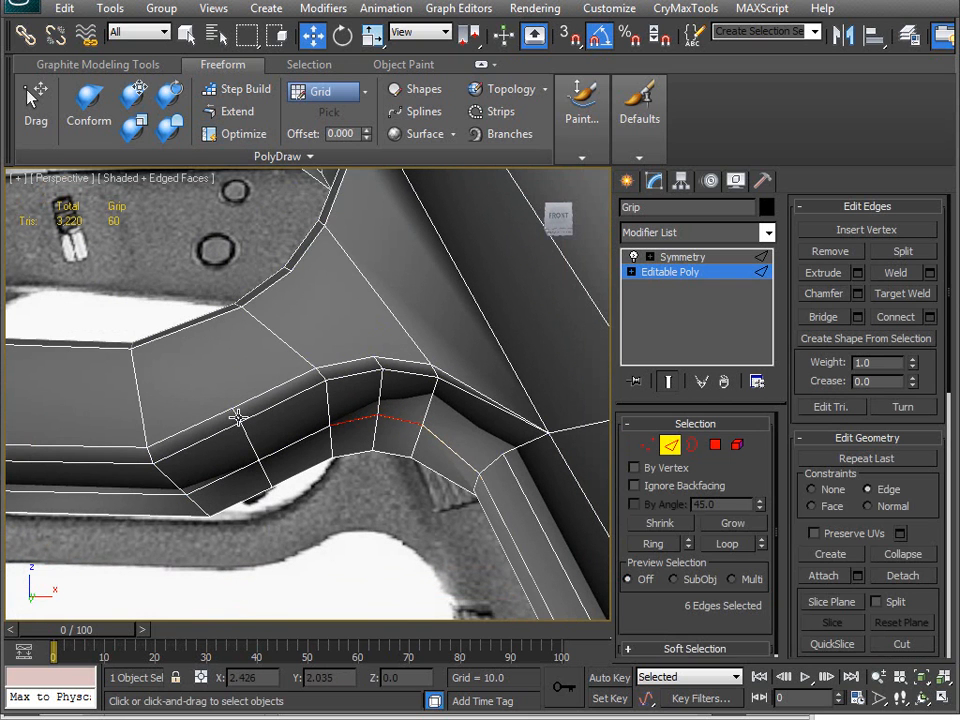
click(235, 417)
ctrl+click(250, 448)
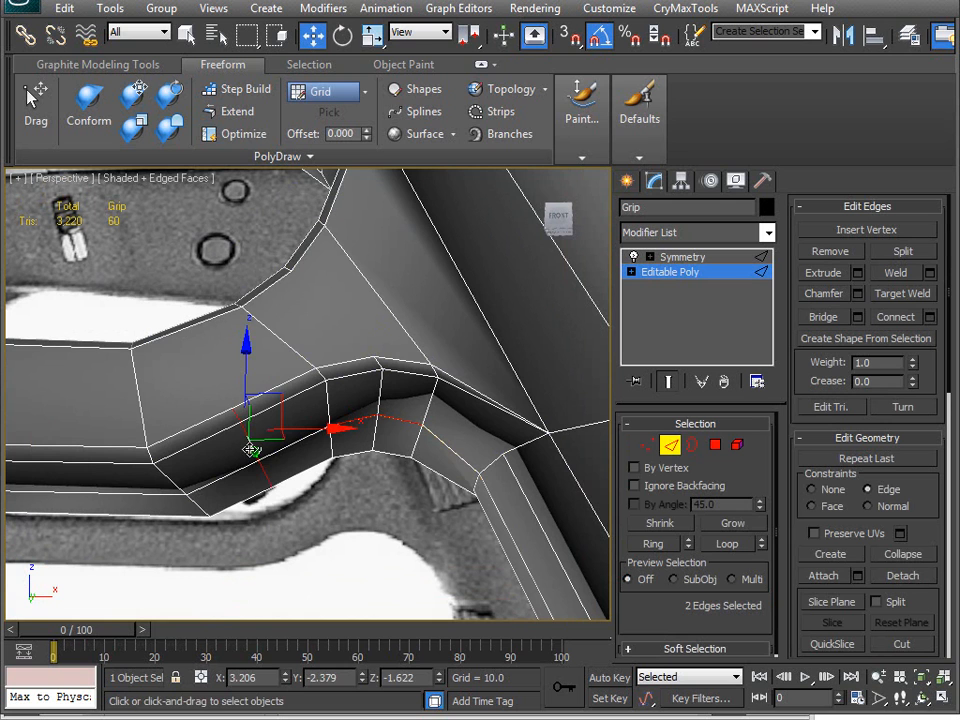
key(ctrl+BackSpace)
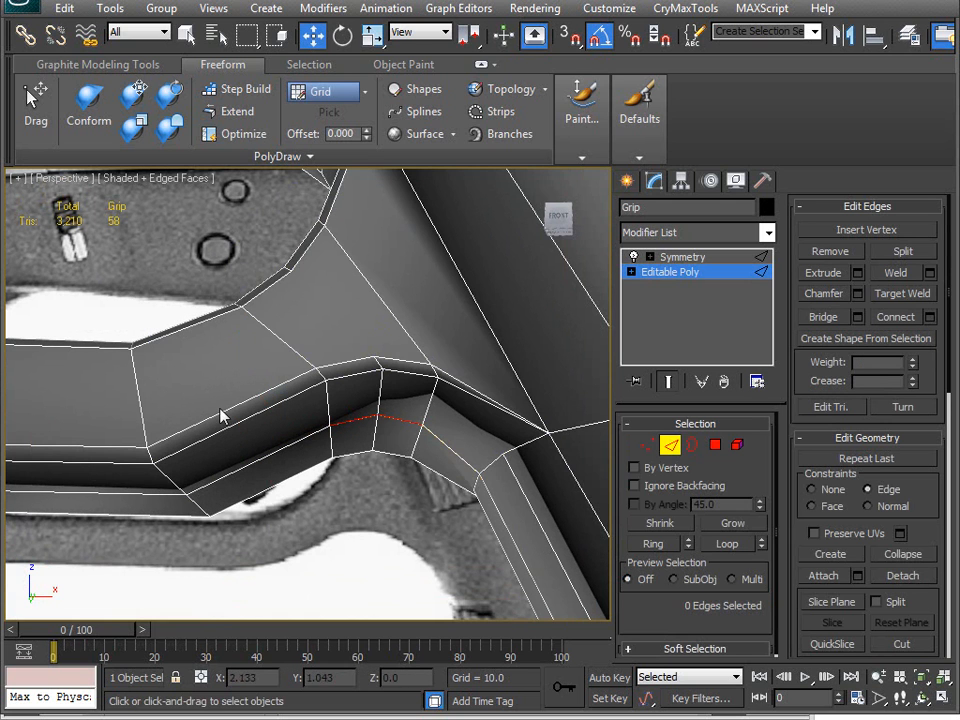
Select the long parallel bevel edges on the guard's rear underside and add a crossing edge line through them with Flow Connect.
drag(229, 402, 228, 400)
alt+middle_drag(251, 443, 261, 447)
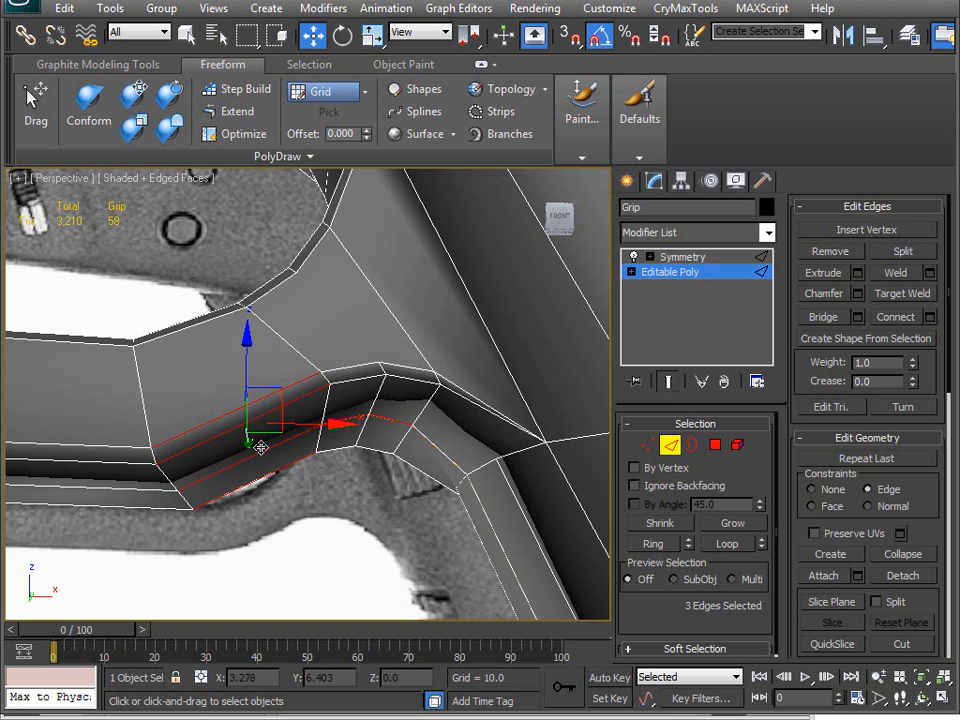
click(154, 65)
mouse_move(633, 120)
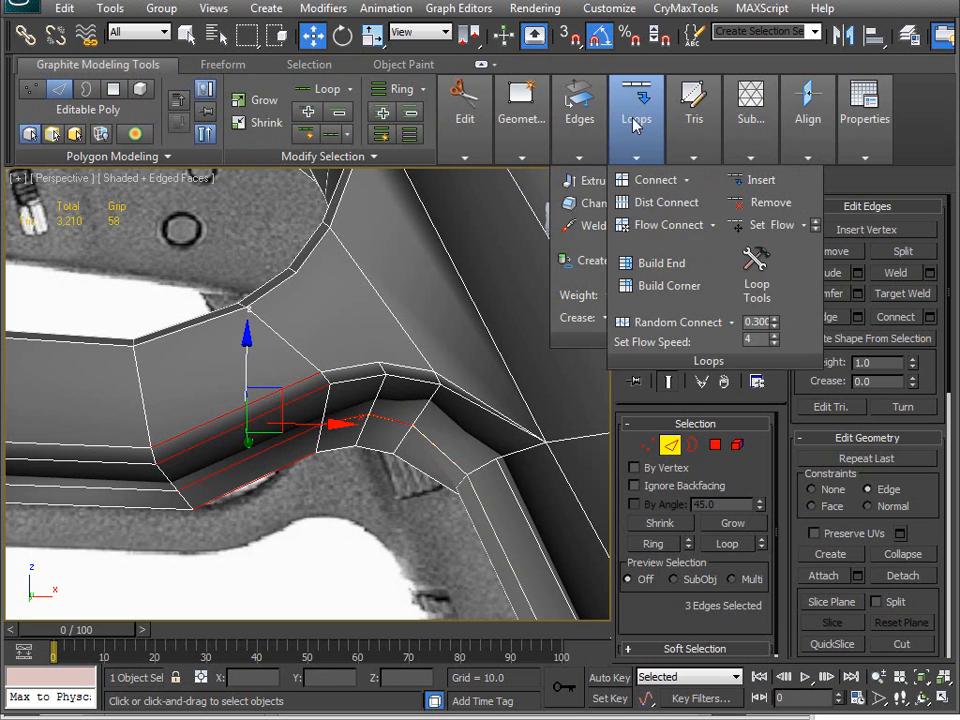
click(660, 224)
alt+middle_drag(430, 195, 207, 358)
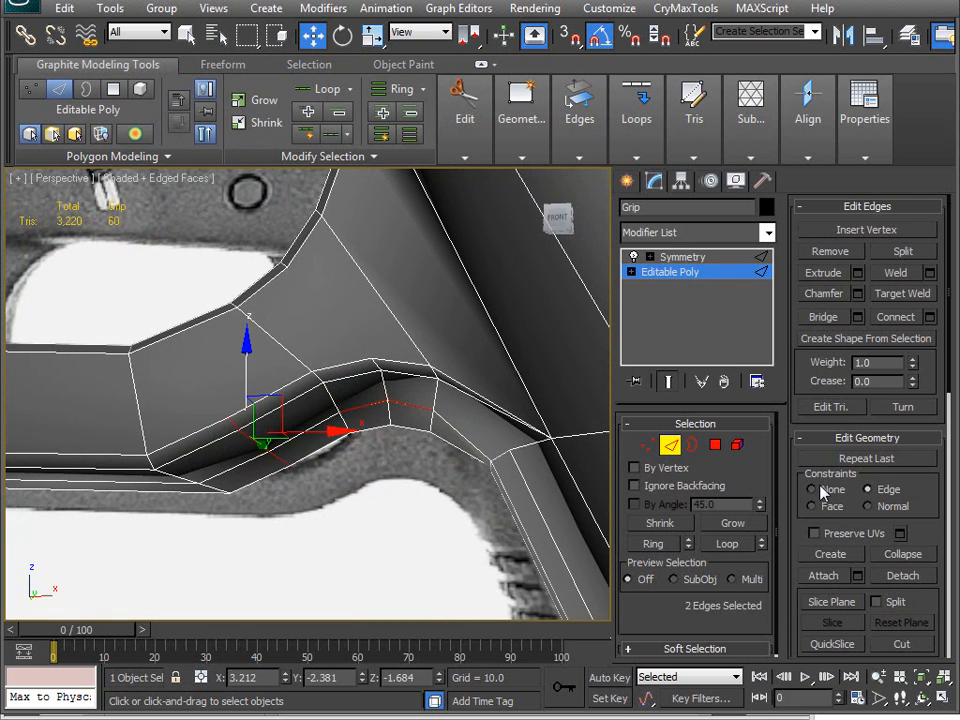
Set the constraint to None and, in a see-through Front view, move the new crossing edges onto the guard's reference outline.
key(v)
key(f)
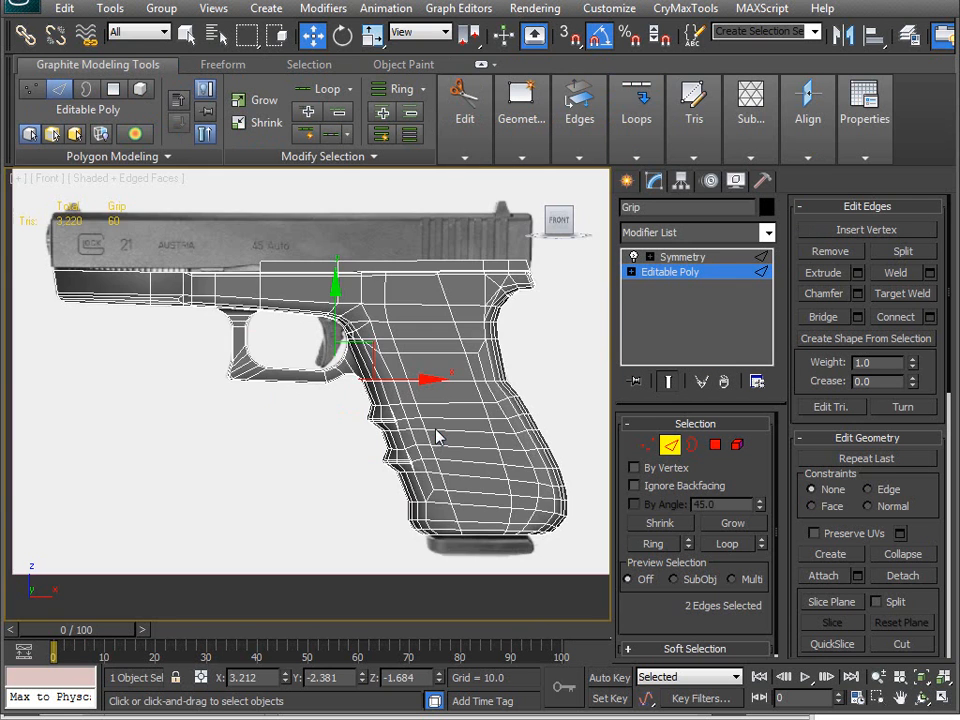
middle_drag(293, 416, 362, 362)
key(alt+x)
scroll(343, 371, up, 6)
scroll(350, 362, up, 2)
middle_drag(428, 243, 286, 457)
scroll(236, 446, up, 5)
mouse_move(388, 343)
mouse_down()
mouse_move(392, 469)
mouse_move(377, 352)
mouse_move(386, 346)
mouse_up()
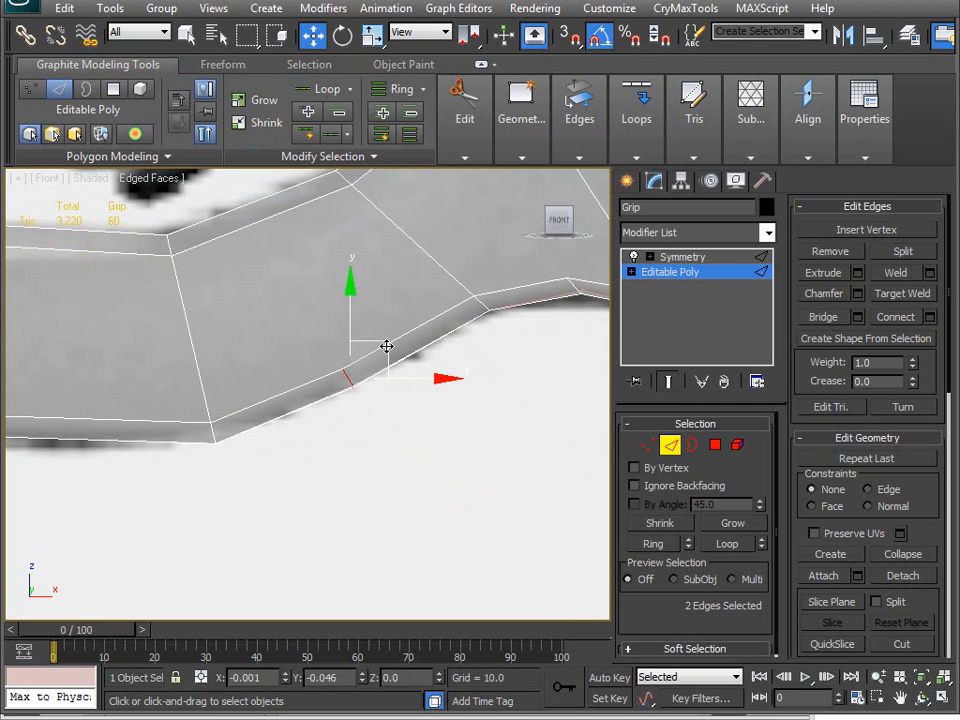
Move the lower vertices at the trigger guard's rear bottom corner slightly forward along the underside to match the reference outline.
middle_drag(293, 432, 432, 424)
key(1)
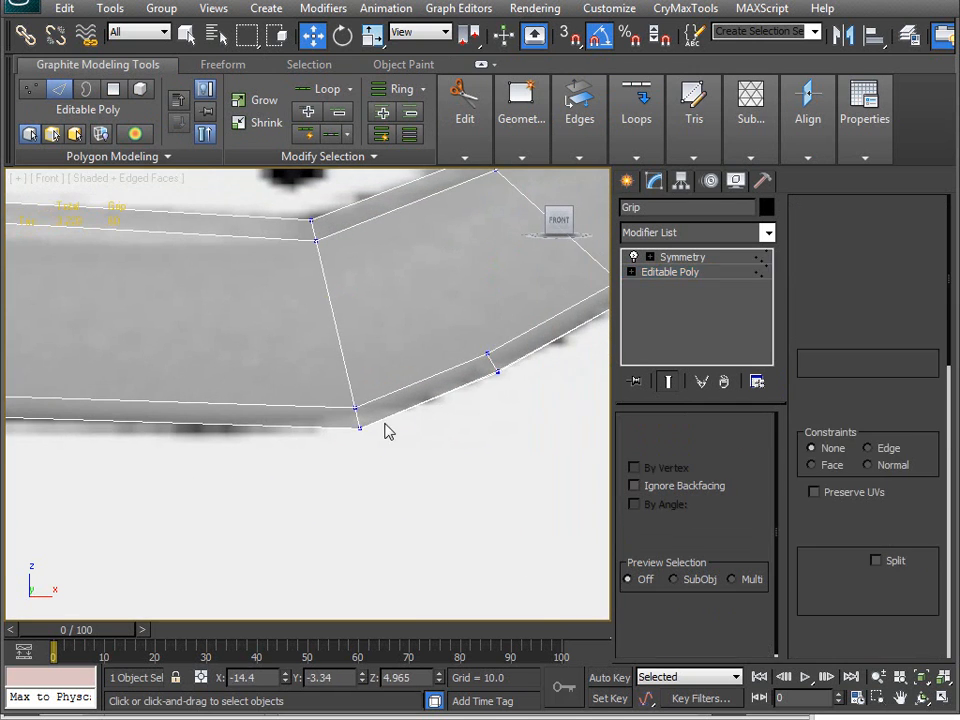
drag(337, 462, 370, 402)
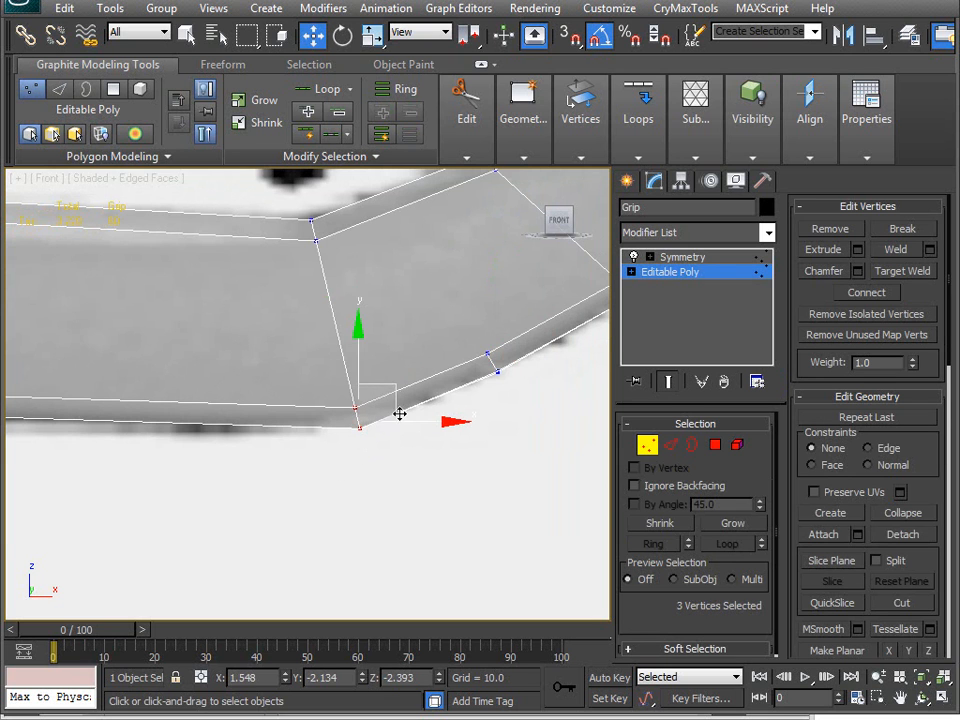
drag(424, 425, 397, 412)
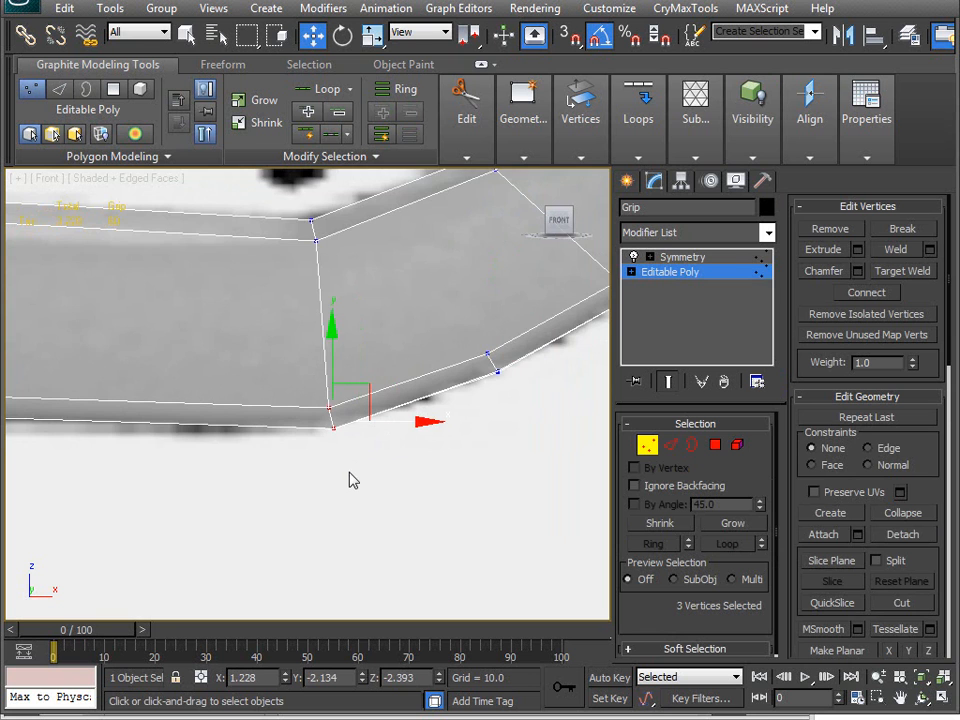
scroll(349, 473, down, 2)
middle_drag(236, 449, 229, 485)
scroll(282, 478, down, 1)
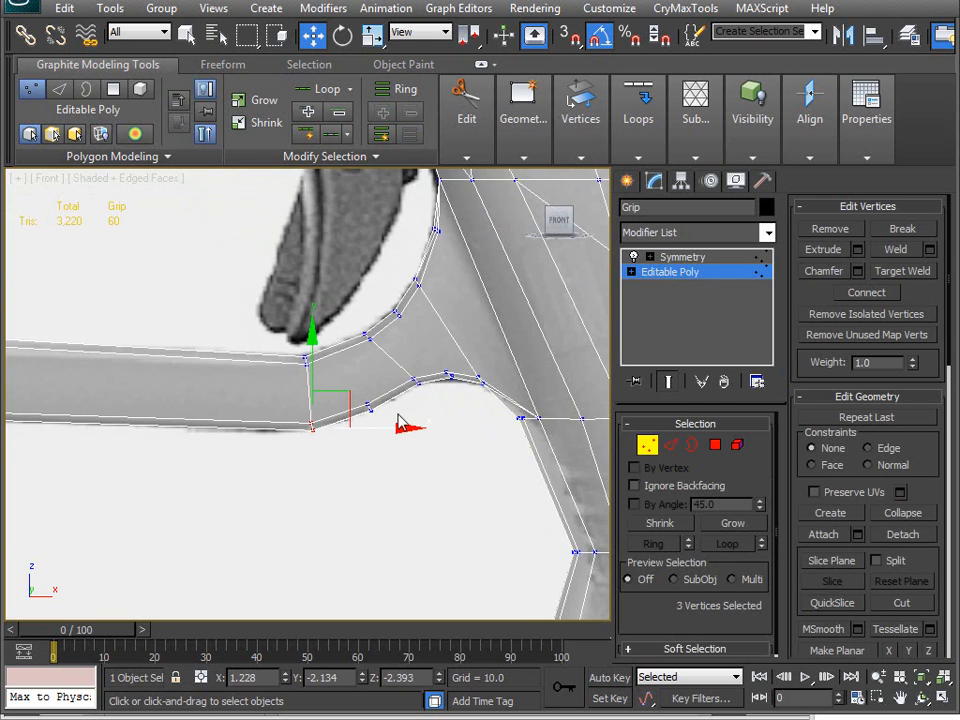
Align the outer vertex pair at the crest of the guard's rear underside arch and move the crest vertices onto the reference outline.
scroll(330, 441, up, 4)
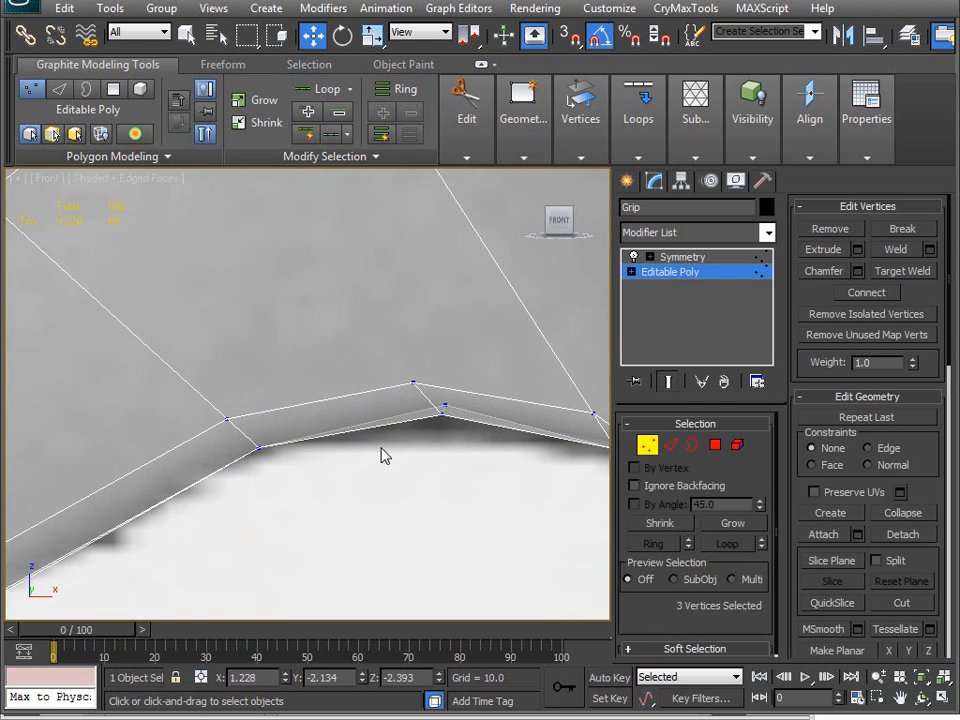
drag(470, 365, 238, 555)
key(r)
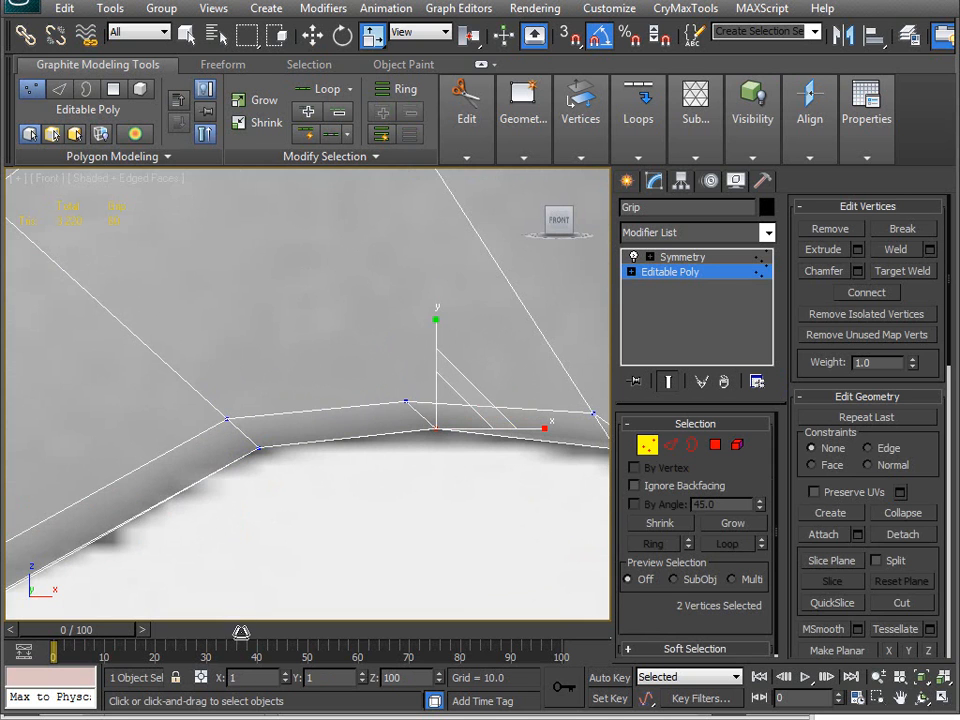
middle_drag(407, 391, 379, 379)
key(w)
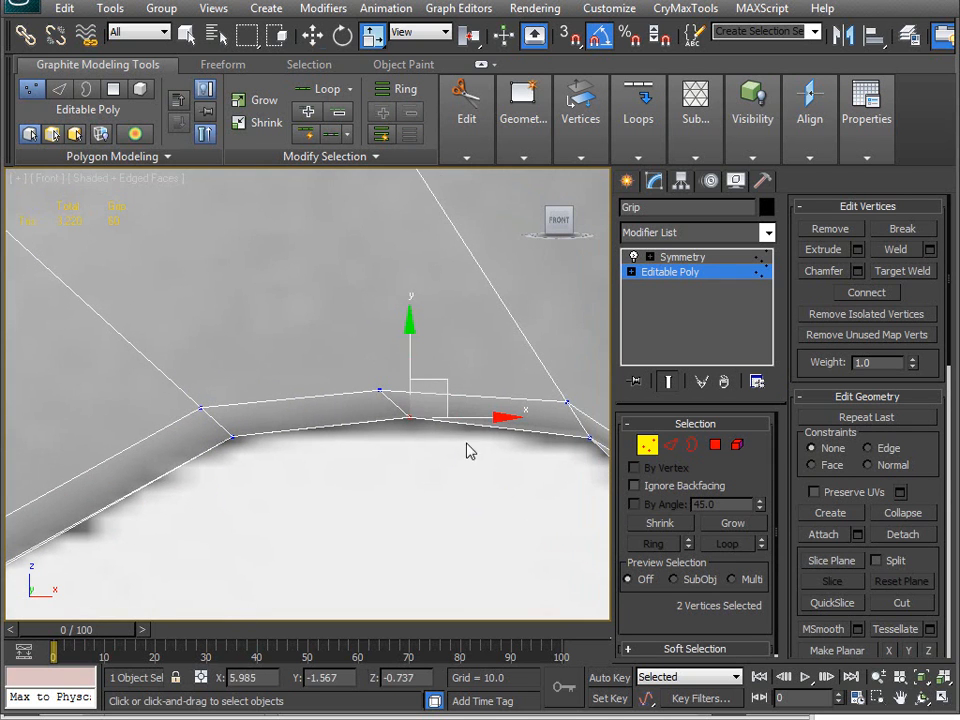
drag(445, 381, 427, 381)
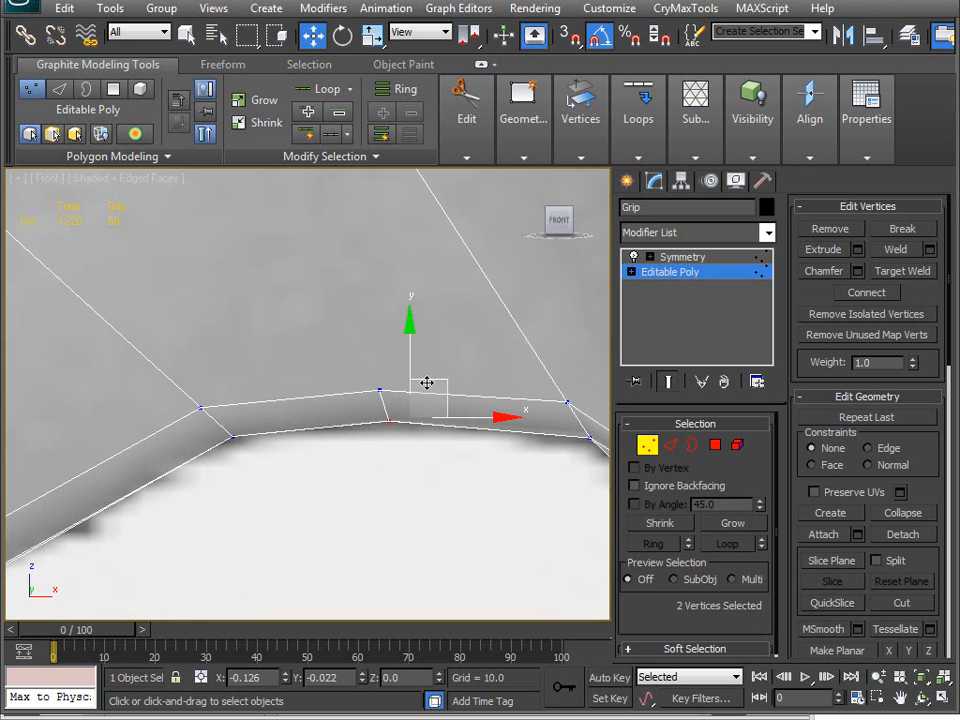
In Perspective view, use Optimize to connect the opening's rear bevel vertex to the inner vertex at the underside arch's crest.
key(v)
key(p)
alt+middle_drag(424, 384, 468, 505)
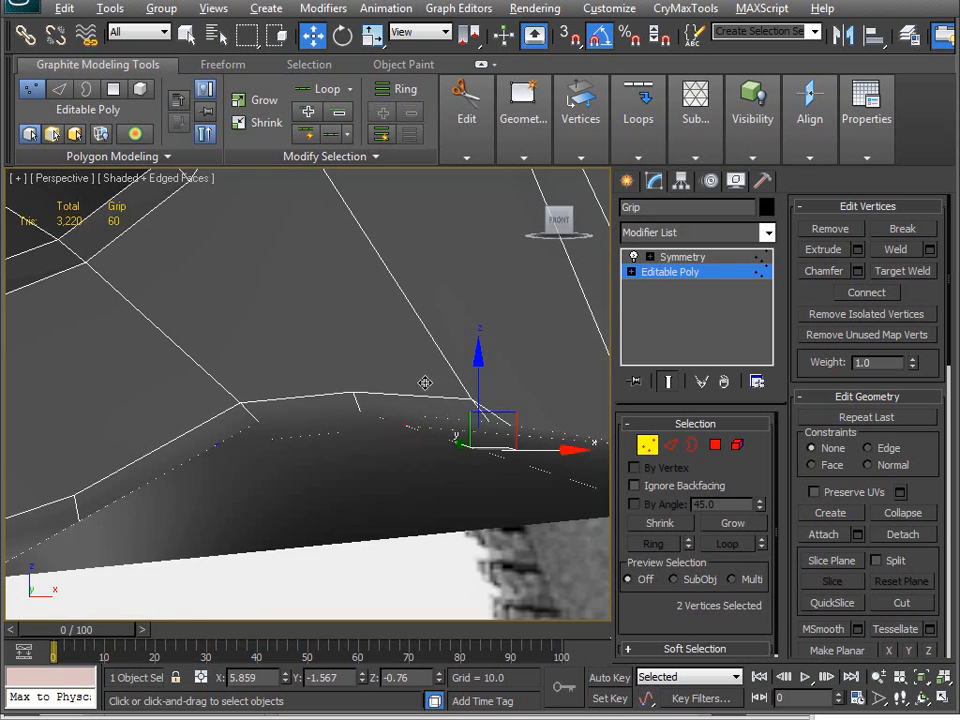
alt+middle_drag(398, 316, 382, 262)
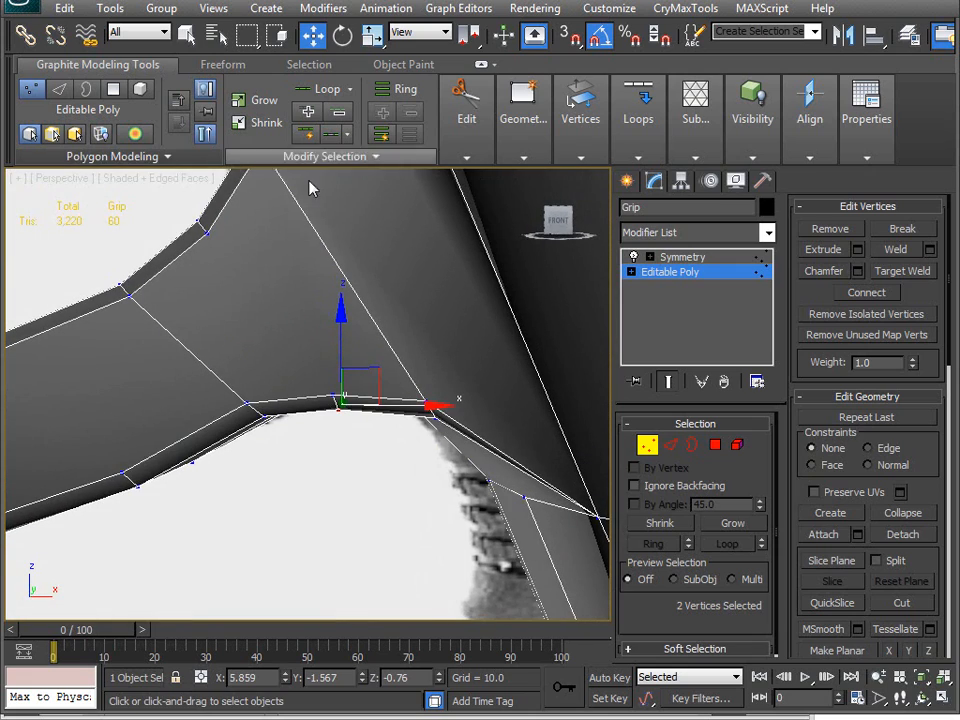
click(222, 66)
click(216, 132)
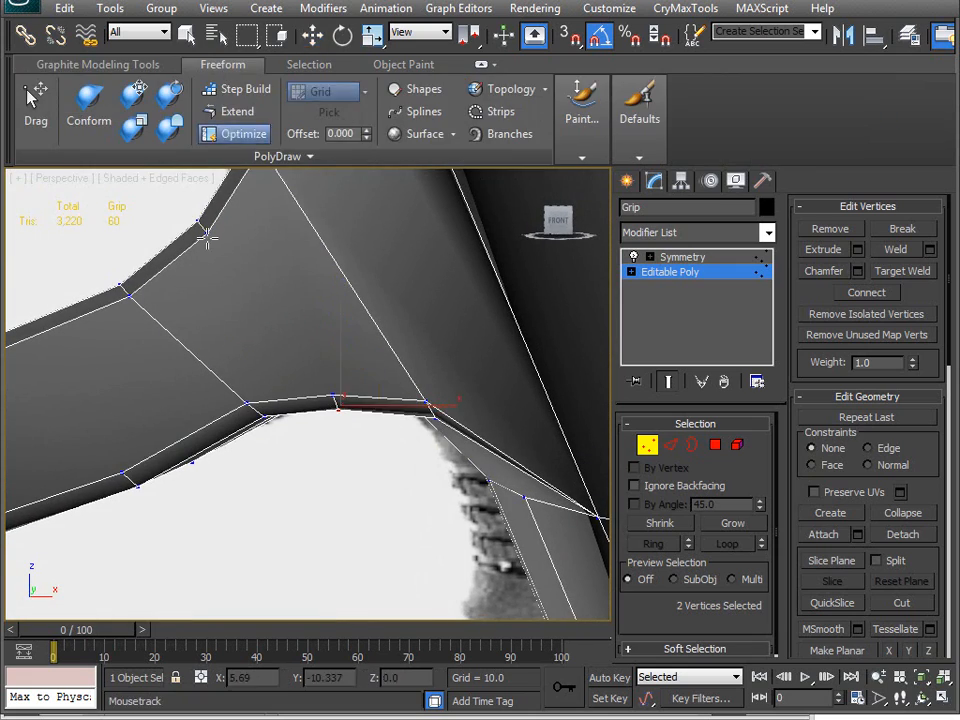
ctrl+drag(252, 298, 332, 396)
middle_drag(332, 396, 389, 417)
scroll(313, 497, down, 4)
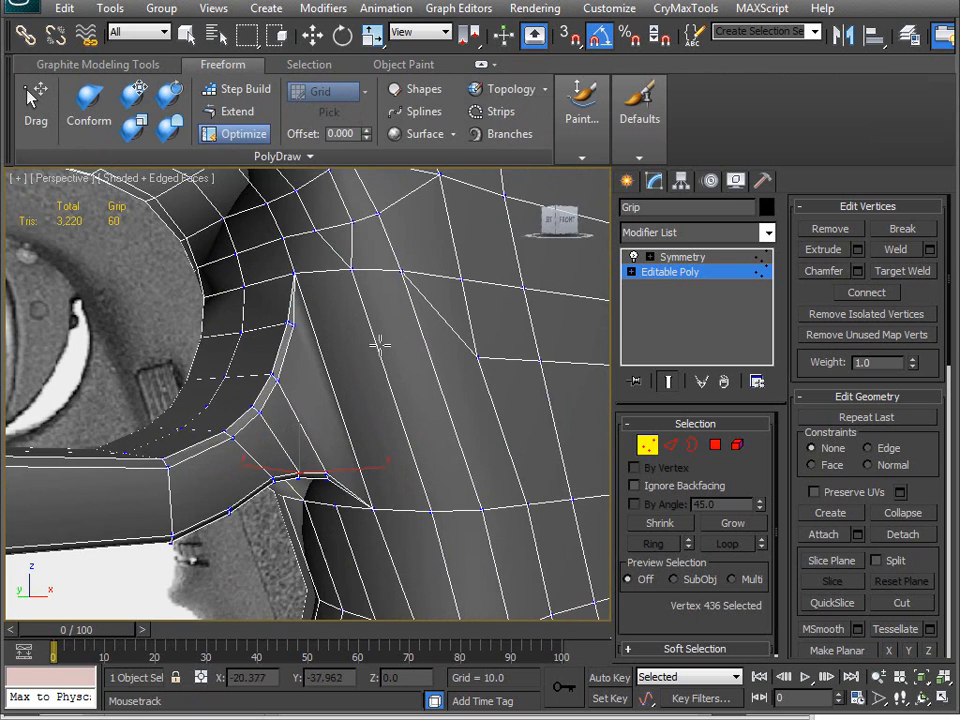
Select the three long neighbouring edges on the grip side behind the trigger opening and connect them with a crossing edge line.
key(w)
key(2)
click(318, 347)
ctrl+click(381, 348)
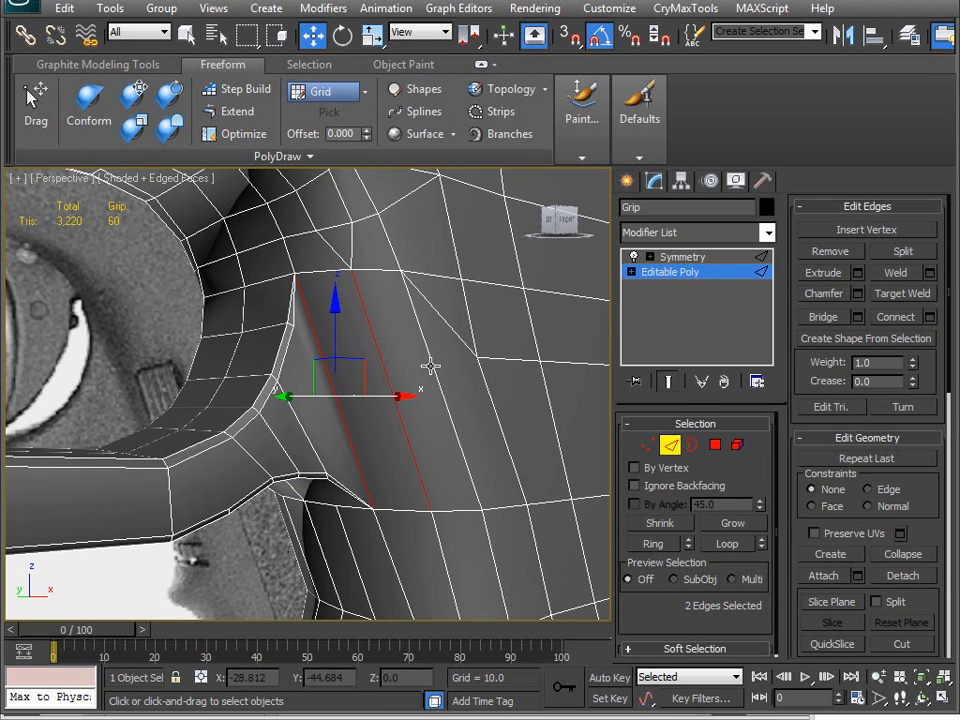
ctrl+click(430, 366)
click(911, 322)
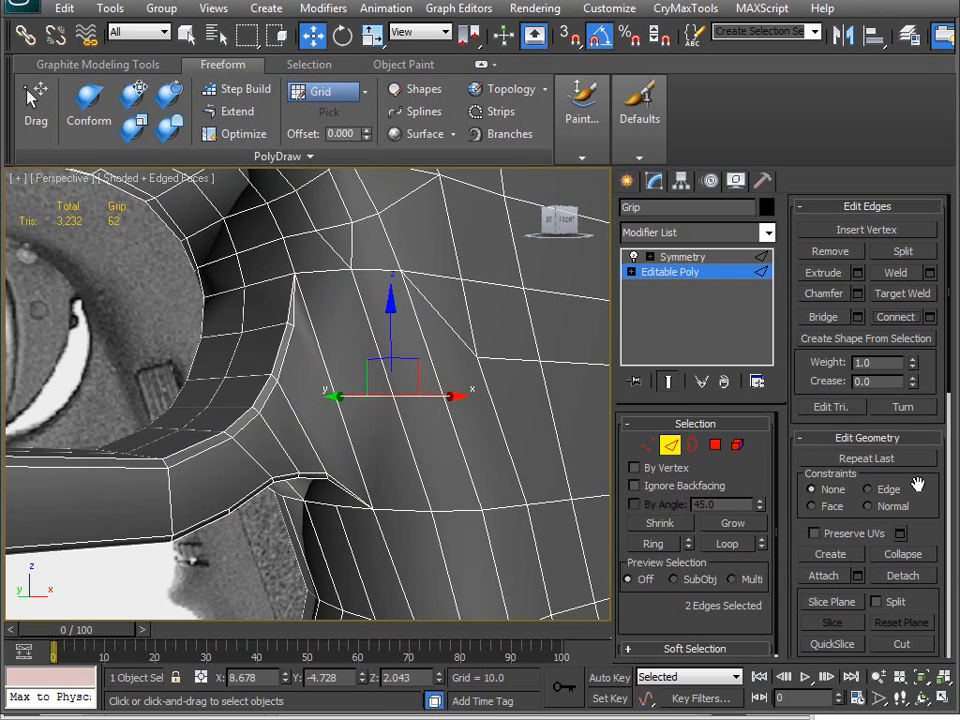
Set the constraint to Edge, slide the new crossing line upward, and slide its front end vertex farther up.
click(884, 491)
drag(391, 326, 374, 282)
key(1)
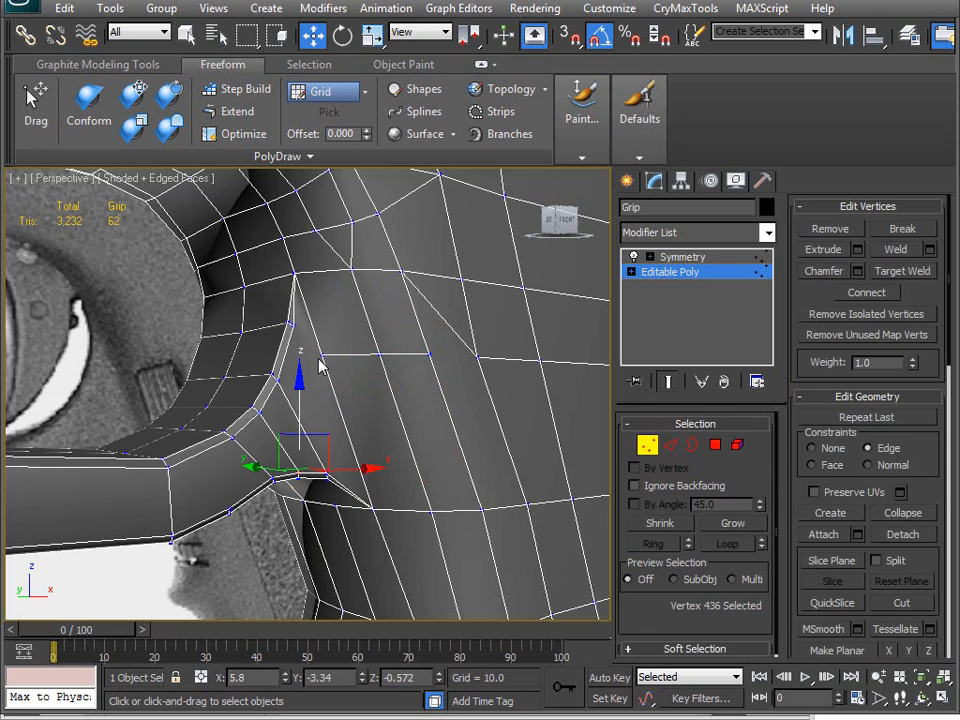
click(323, 352)
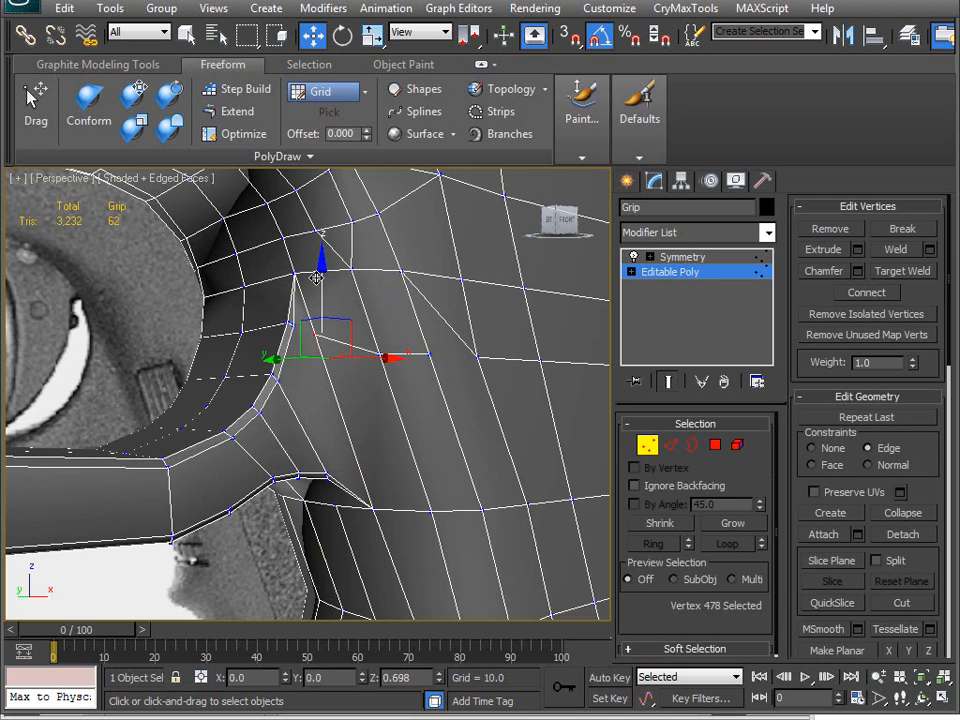
drag(318, 283, 318, 280)
Use Optimize to join the crossing line's front end to the opening's bevel vertex and its rear end to the neighbouring edge row.
scroll(314, 372, up, 5)
middle_drag(314, 330, 256, 516)
click(242, 134)
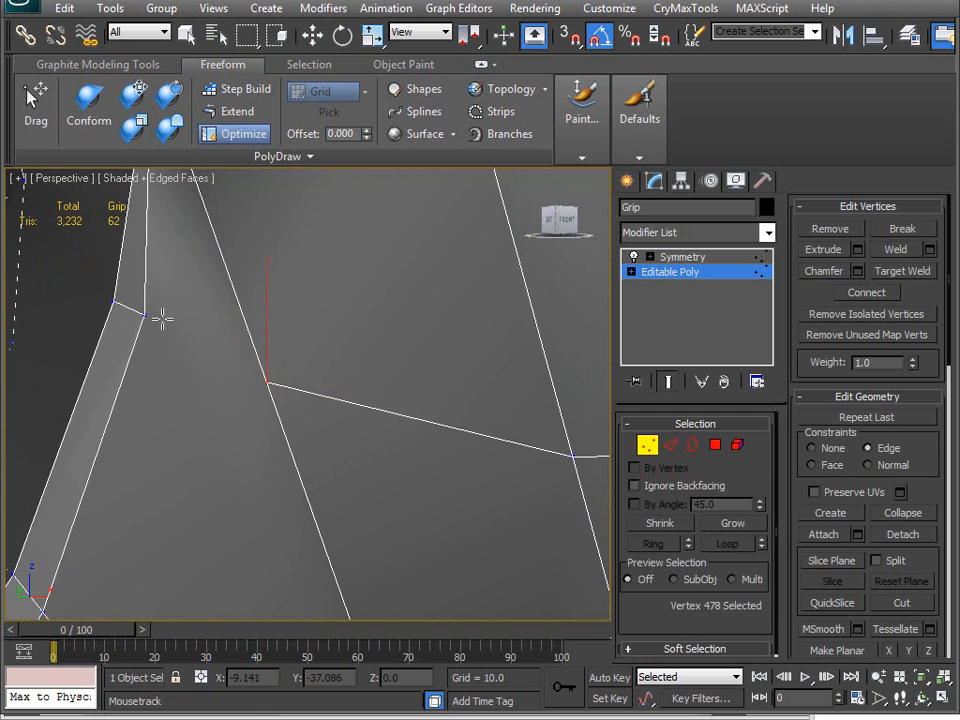
scroll(262, 385, down, 6)
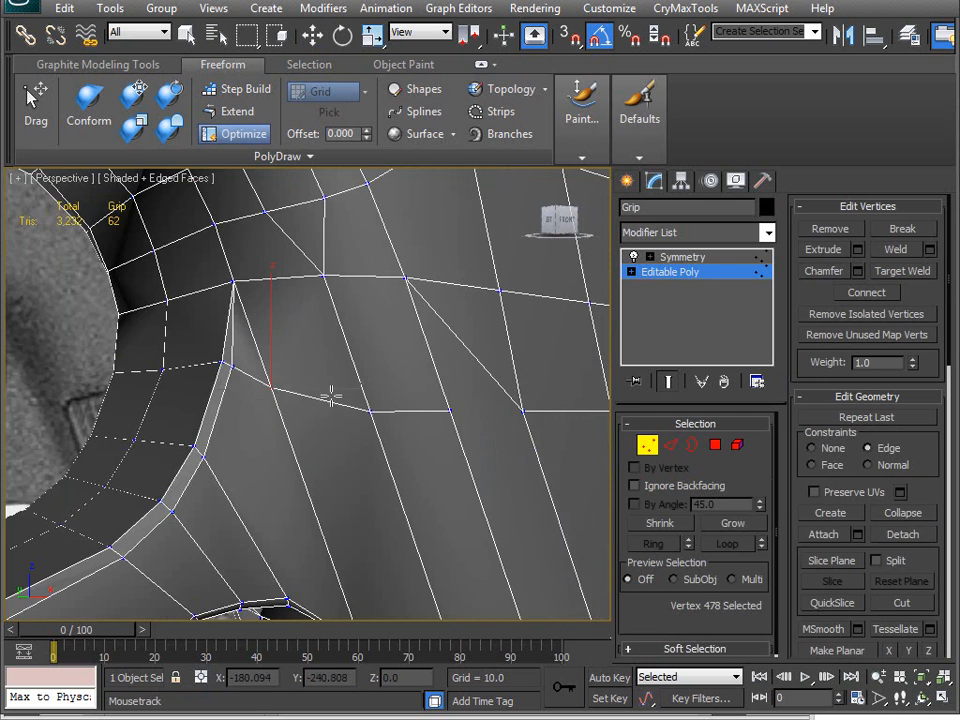
right_click(449, 422)
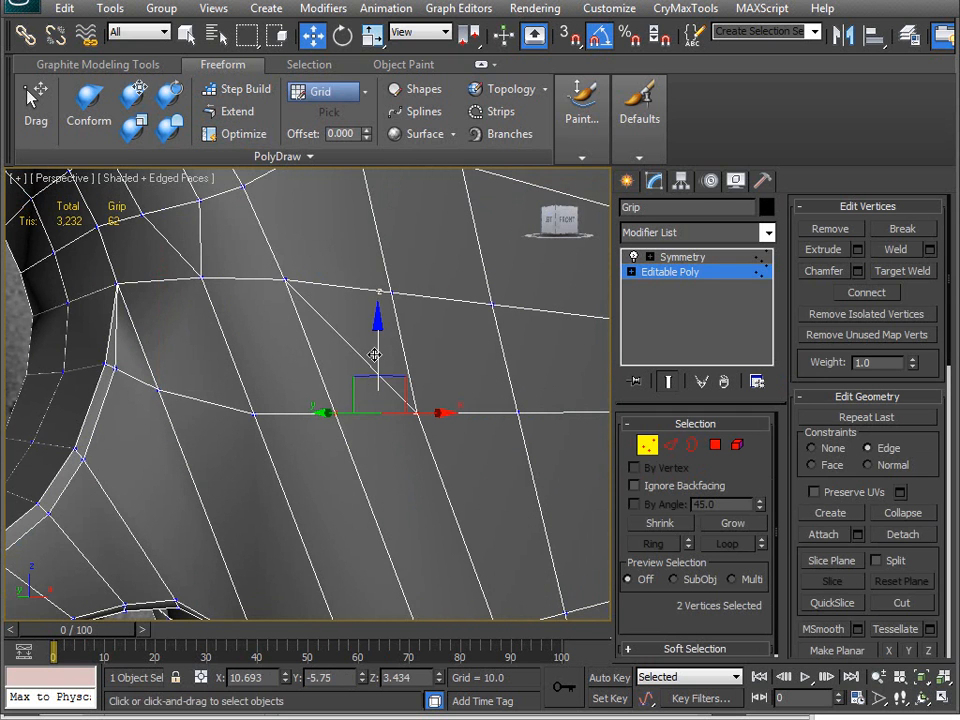
Remove the diagonal edge above the crossing line behind the opening and the diagonal edge at the opening's front upper corner.
key(2)
click(358, 355)
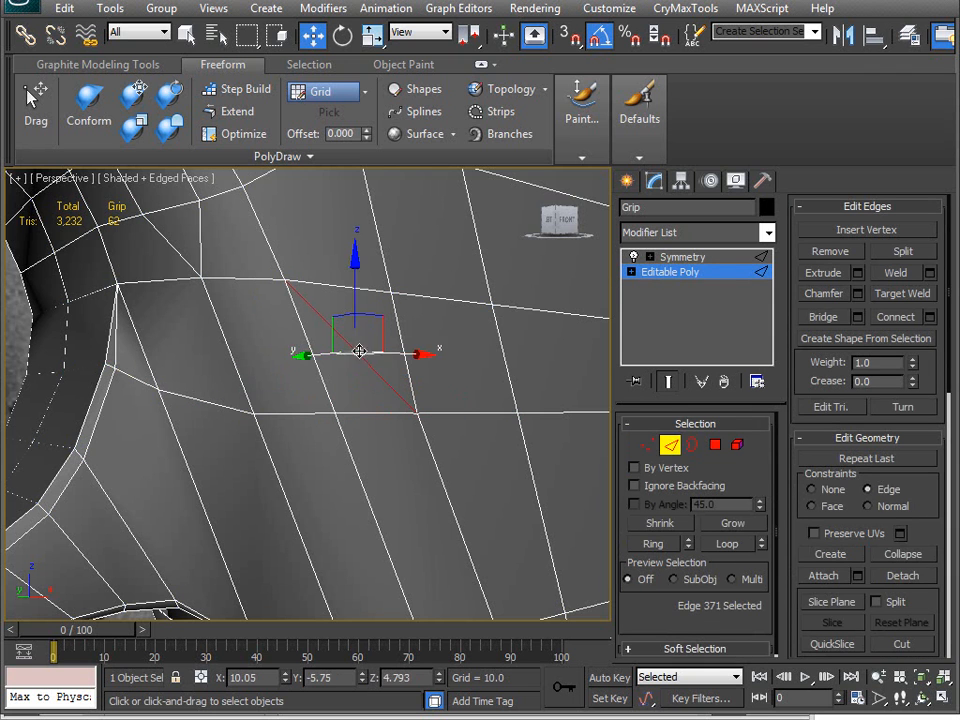
key(BackSpace)
middle_drag(335, 190, 215, 319)
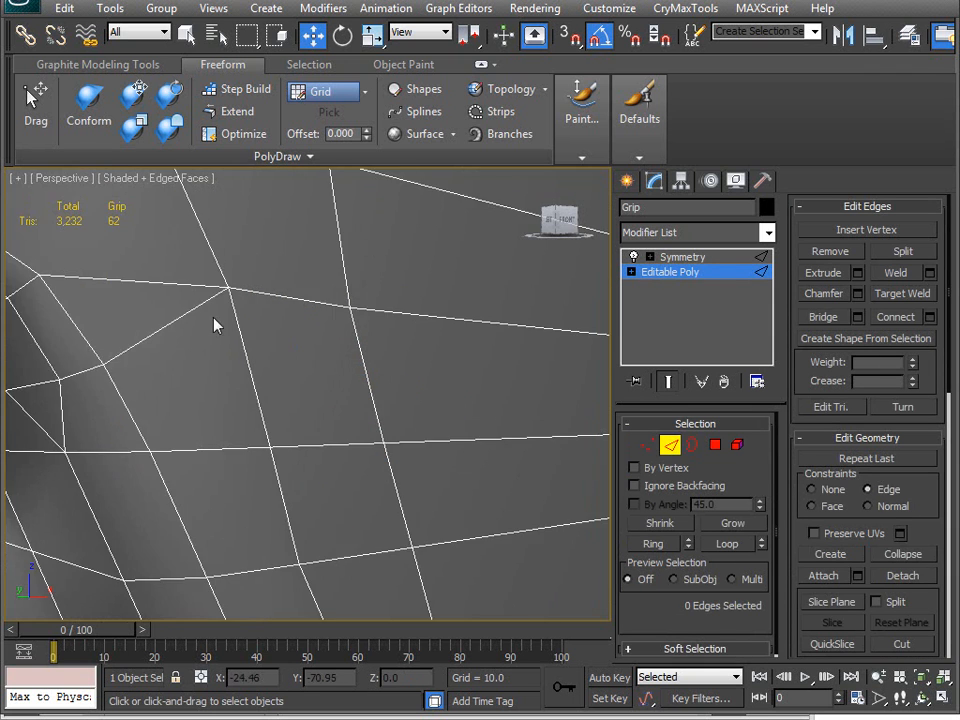
scroll(275, 331, down, 3)
middle_drag(275, 331, 120, 350)
alt+middle_drag(323, 375, 160, 470)
click(314, 339)
key(BackSpace)
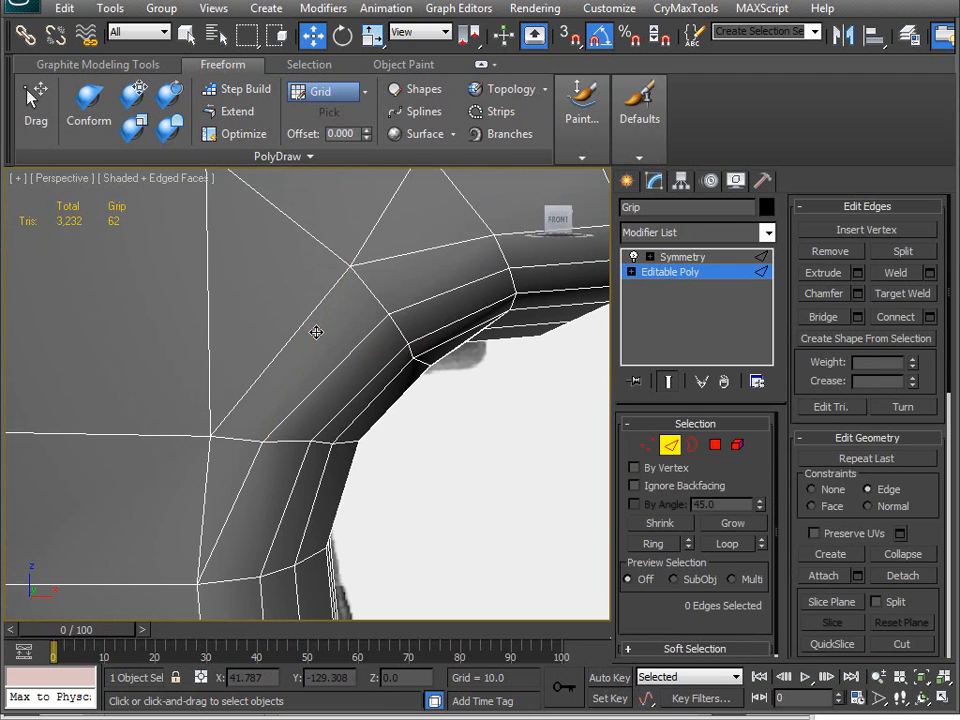
Slide individual vertices on the grip side behind the trigger opening along their edges to even out the vertical edge flow.
scroll(221, 344, down, 5)
middle_drag(221, 344, 316, 427)
scroll(340, 355, up, 5)
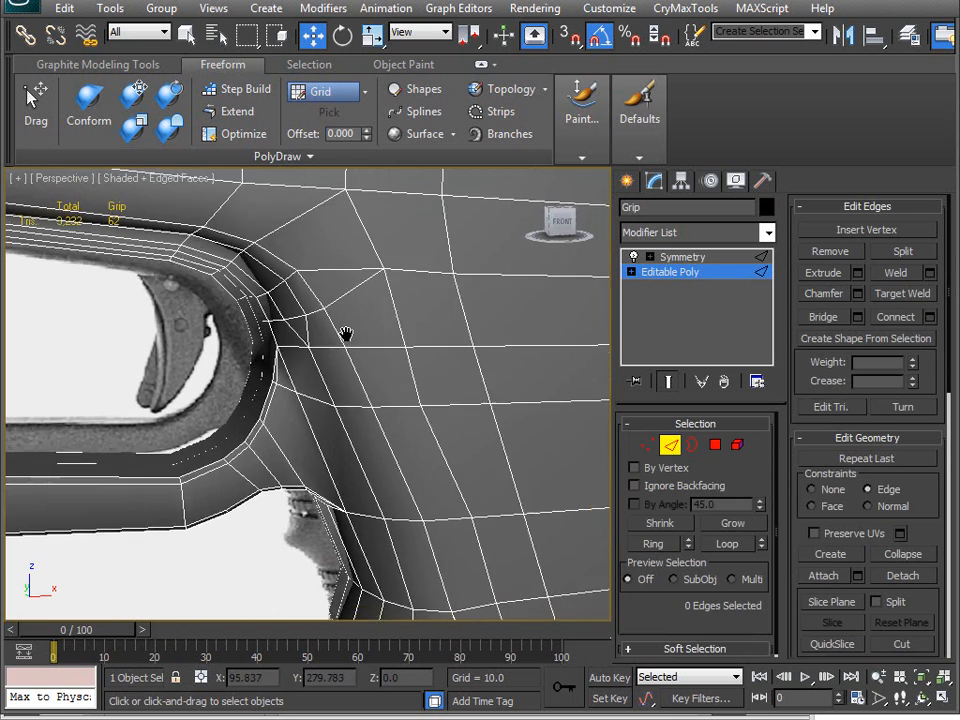
key(1)
drag(362, 377, 452, 377)
click(339, 313)
drag(408, 311, 412, 310)
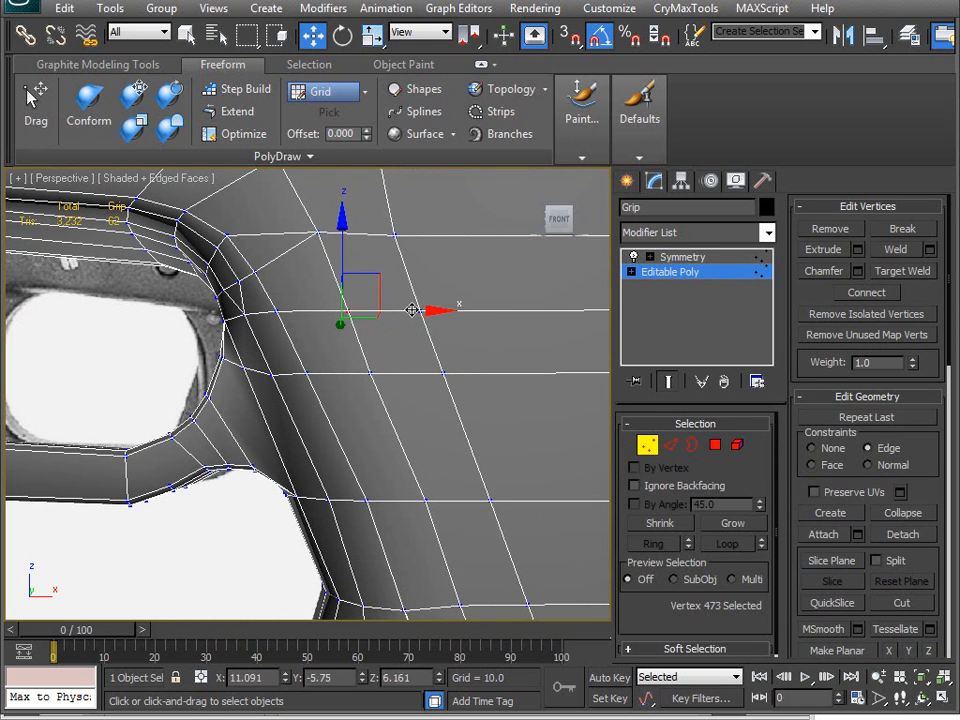
click(370, 378)
drag(427, 377, 426, 377)
Select the vertical column of vertices on the frame above the opening's rear end and slide it slightly toward the front.
middle_drag(426, 377, 415, 450)
scroll(326, 320, down, 2)
middle_drag(326, 320, 365, 454)
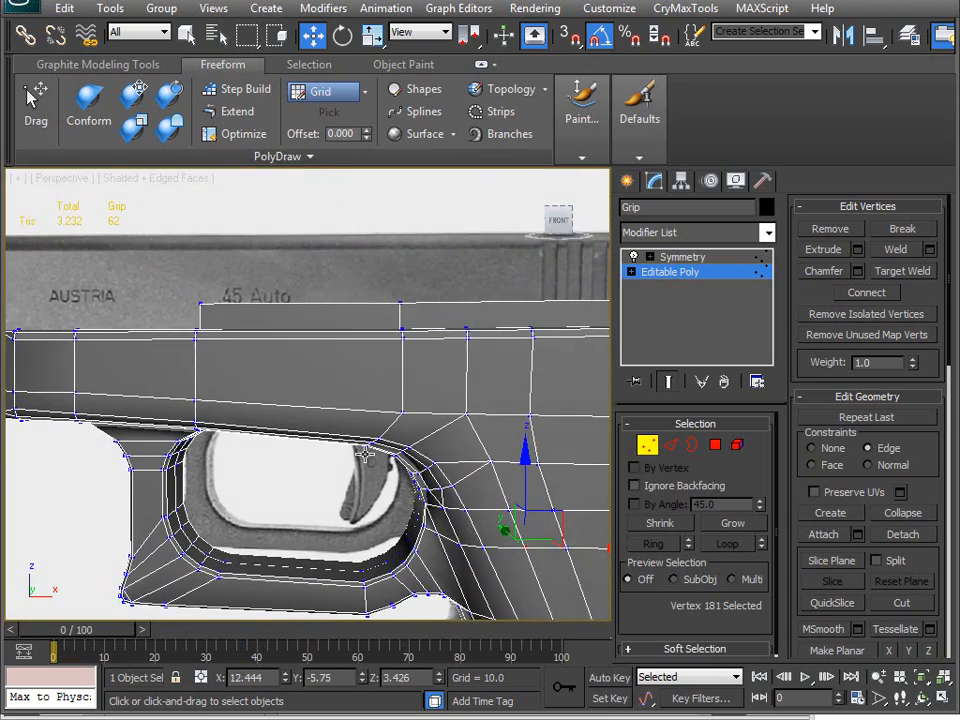
drag(430, 431, 430, 428)
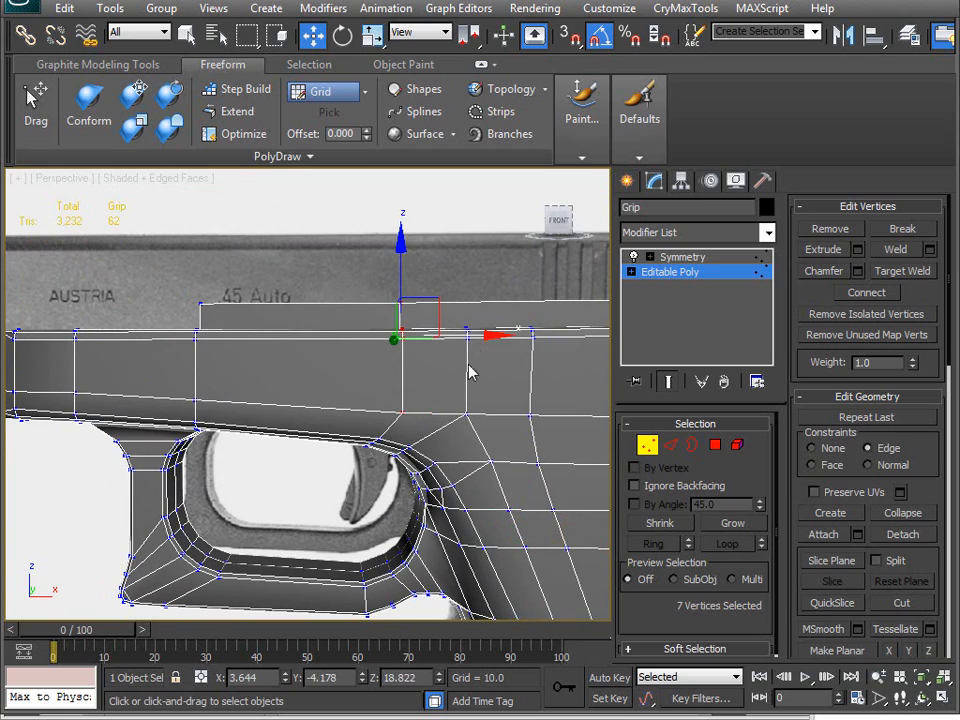
drag(478, 334, 450, 333)
Slide the side vertex just below the backstrap's bend slightly forward along its horizontal edge.
alt+middle_drag(336, 459, 360, 426)
scroll(208, 375, up, 3)
middle_drag(326, 388, 212, 218)
alt+middle_drag(417, 596, 443, 537)
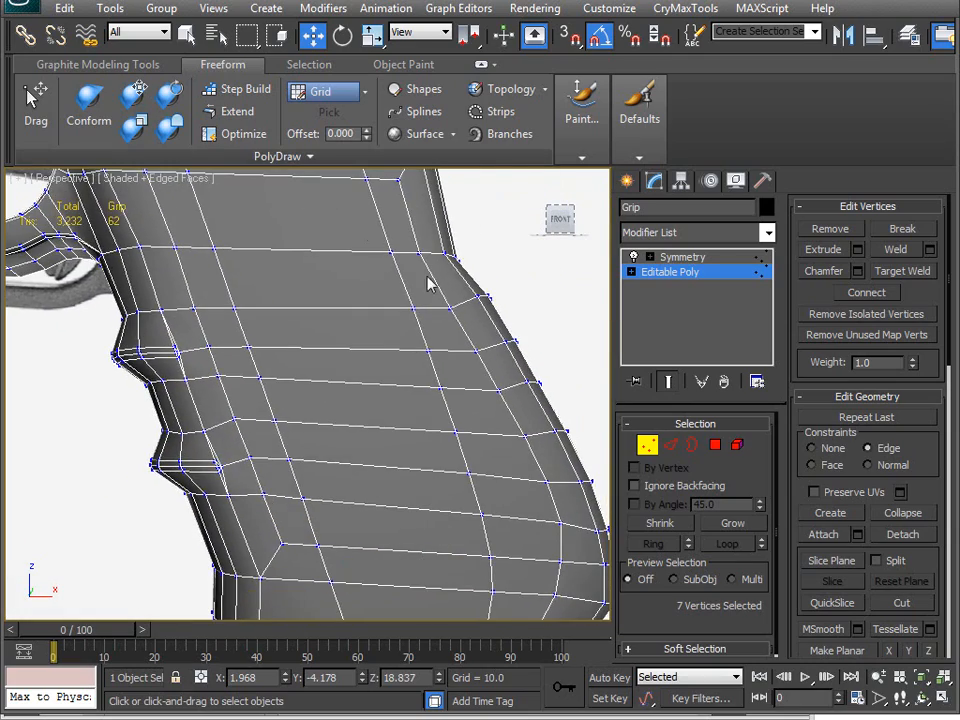
scroll(409, 506, up, 4)
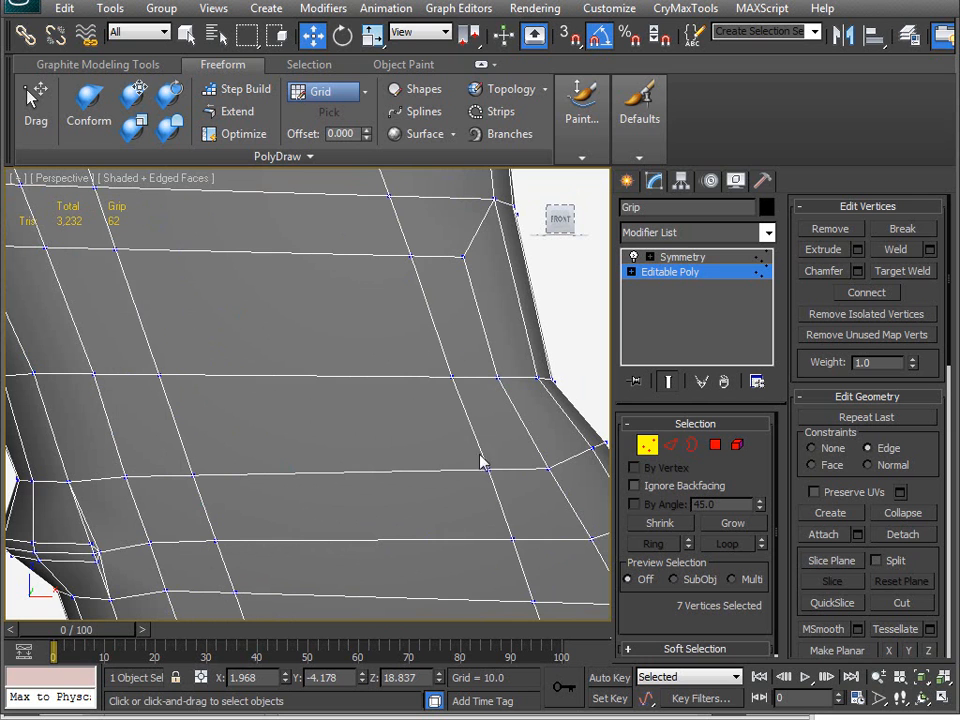
click(489, 470)
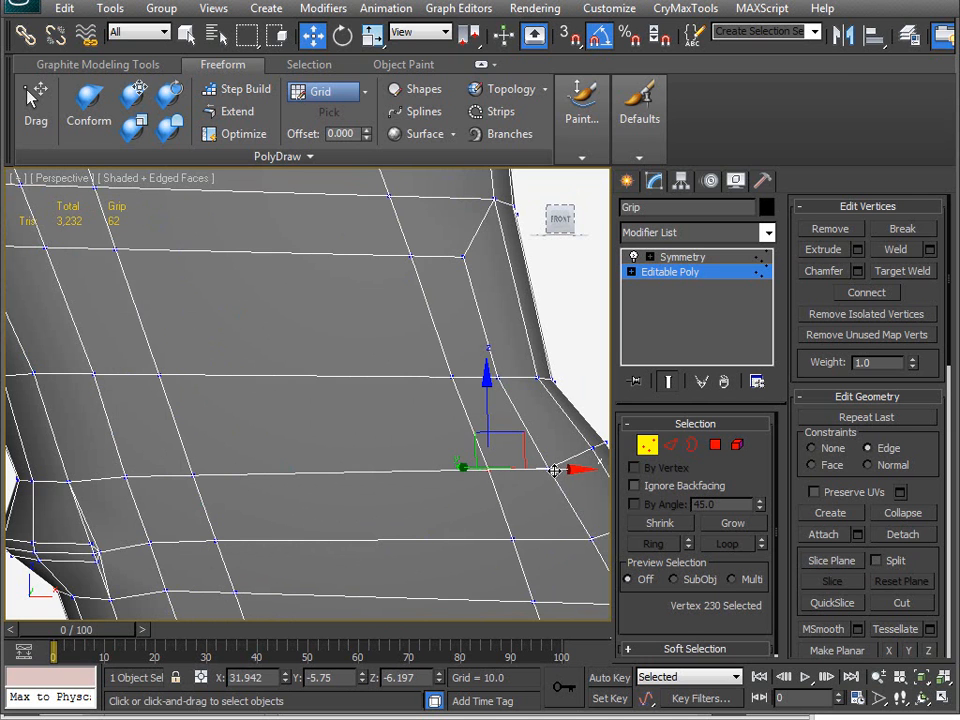
drag(555, 470, 547, 470)
scroll(339, 461, down, 5)
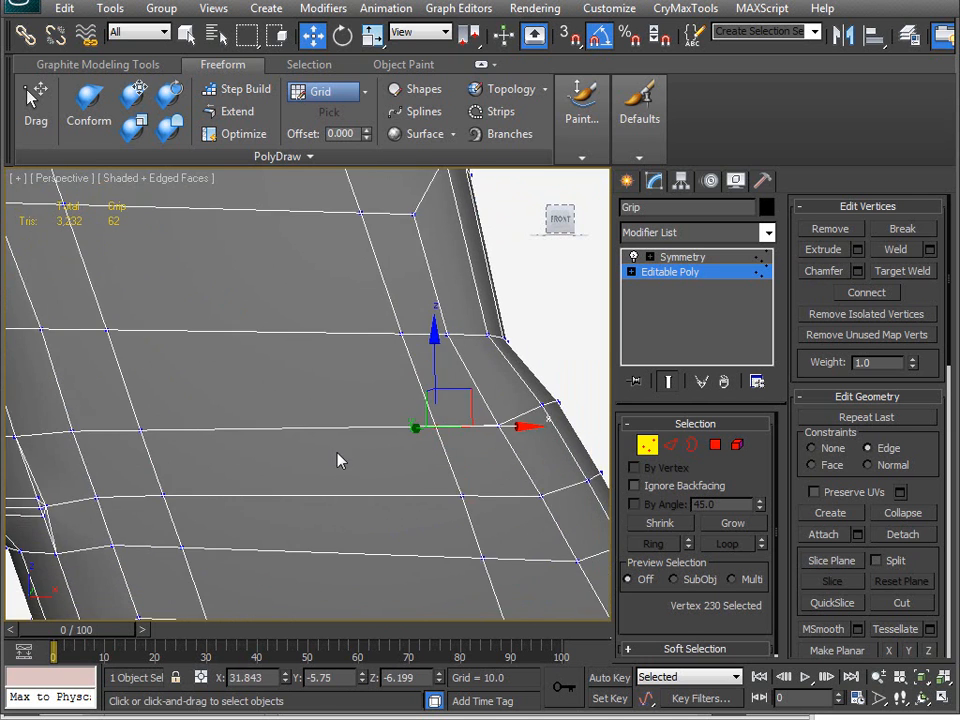
In the front view, turn off the edge constraint and move the vertex row at the backstrap's bend slightly back and up to match the reference.
mouse_move(364, 444)
alt+middle_down()
mouse_move(358, 467)
mouse_move(326, 435)
mouse_move(259, 450)
mouse_move(371, 456)
alt+middle_up()
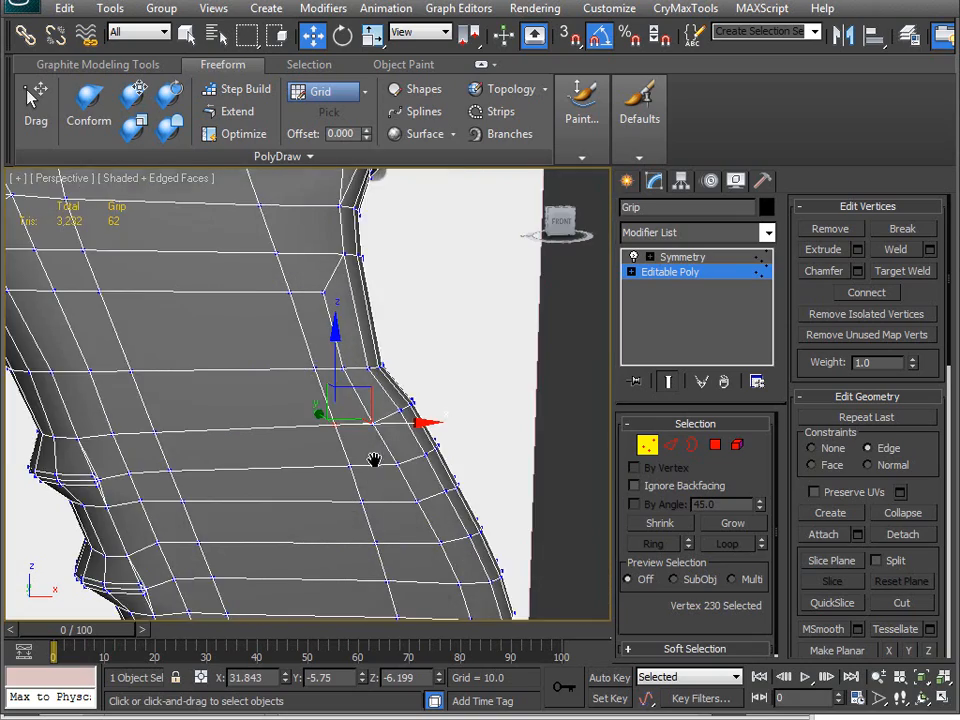
alt+middle_drag(201, 407, 74, 345)
alt+middle_drag(276, 364, 341, 351)
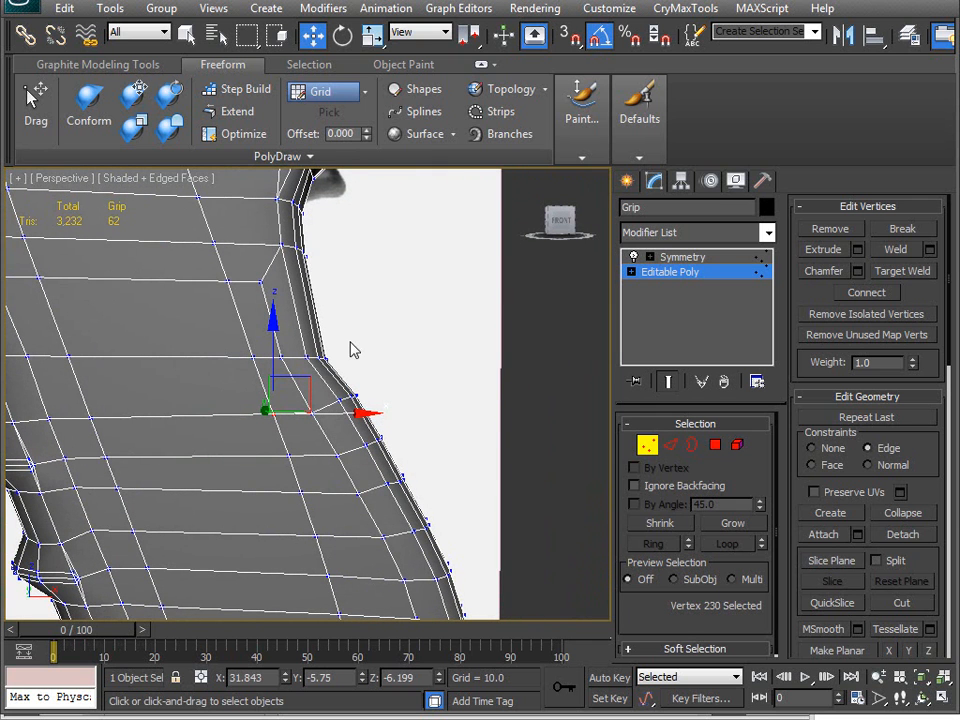
click(276, 386)
key(v)
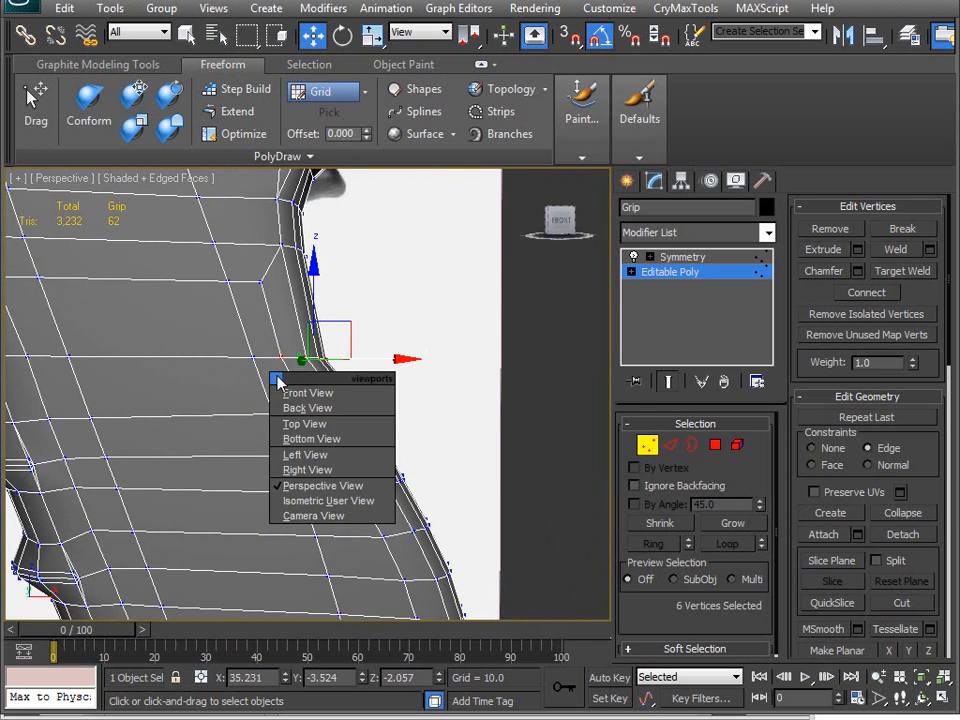
click(295, 392)
scroll(309, 408, up, 5)
middle_drag(477, 358, 367, 355)
scroll(366, 357, up, 10)
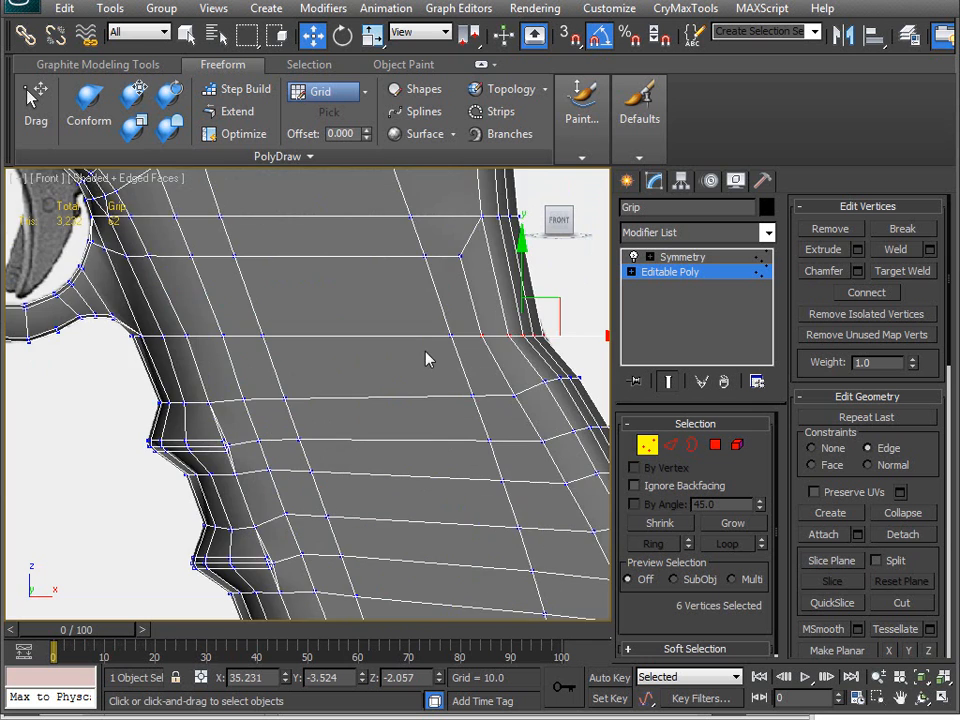
middle_drag(425, 368, 169, 449)
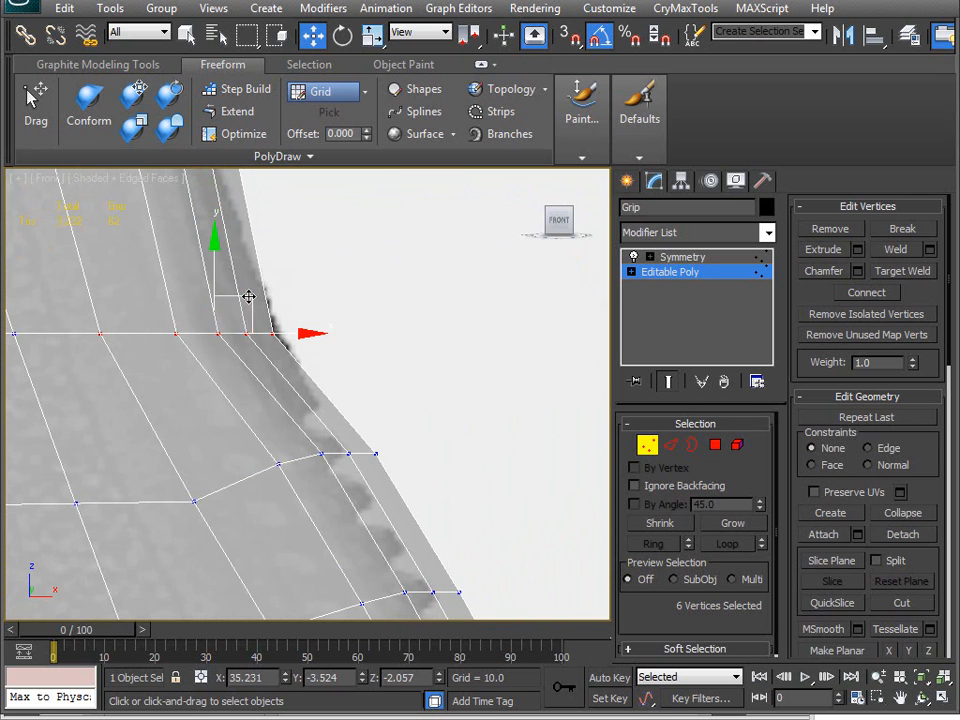
middle_drag(385, 425, 360, 320)
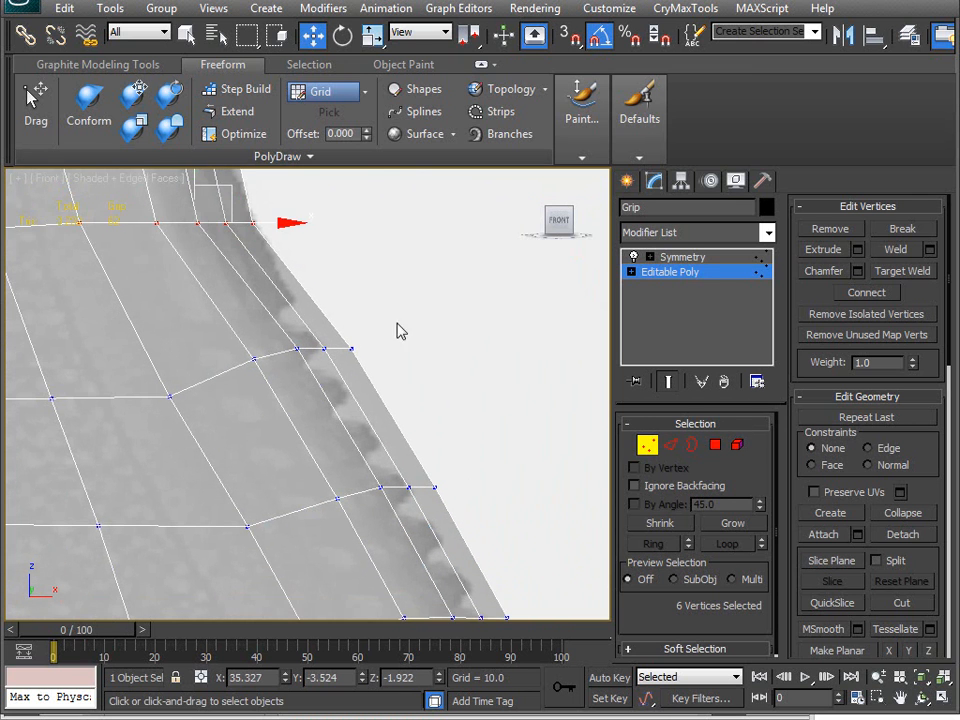
Move the rear vertex row just below the backstrap's bend forward and down onto the reference outline.
drag(236, 422, 236, 422)
middle_drag(238, 420, 146, 81)
middle_drag(289, 362, 328, 262)
middle_drag(423, 391, 391, 607)
middle_drag(294, 387, 373, 557)
middle_drag(360, 411, 372, 441)
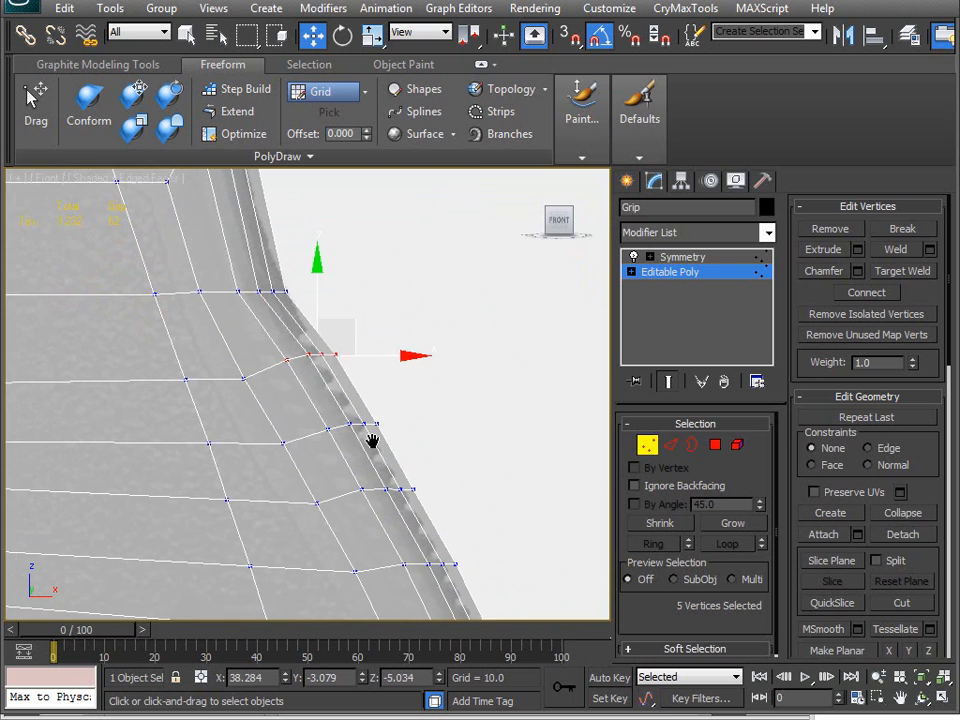
scroll(372, 441, up, 2)
middle_drag(343, 389, 354, 418)
drag(365, 334, 352, 344)
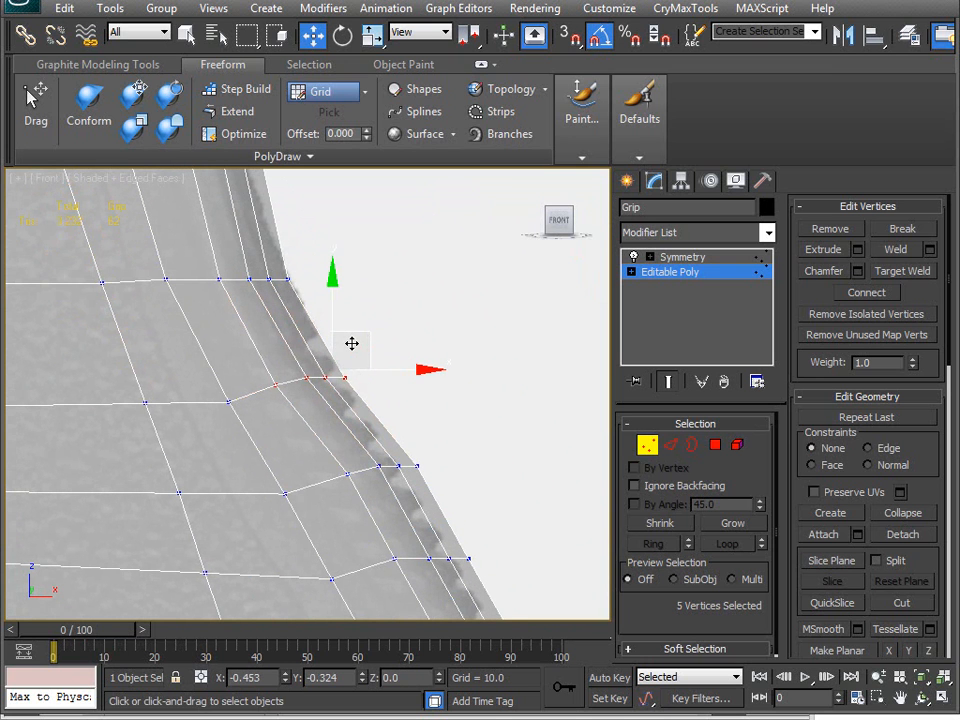
Fit the second and third rear vertex rows below the backstrap's bend to the reference outline by moving them forward and down.
middle_drag(386, 563, 364, 479)
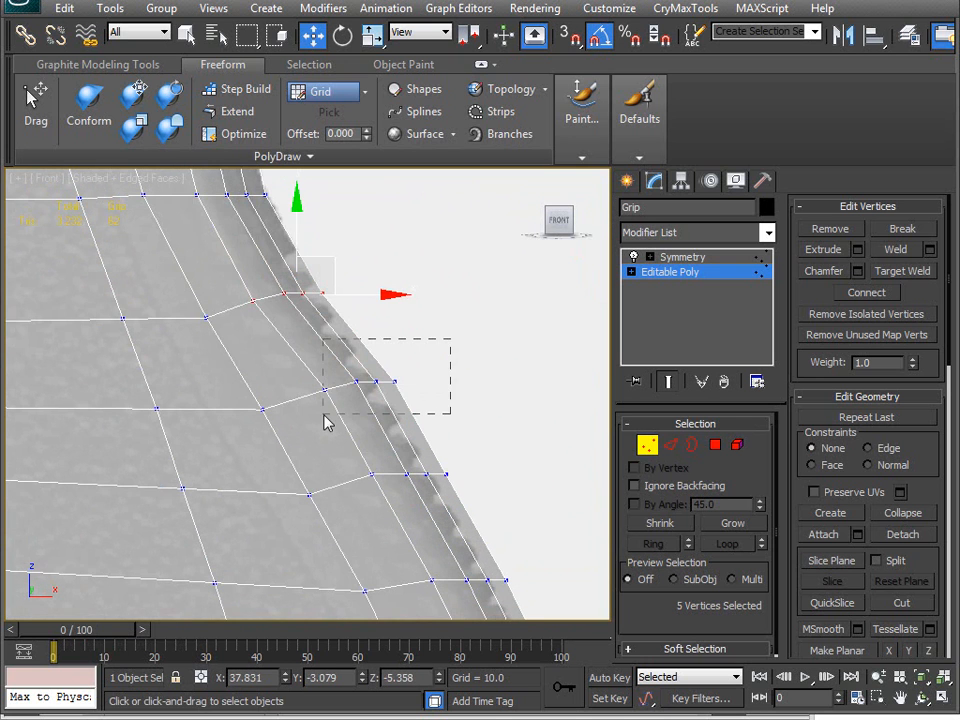
drag(324, 421, 324, 420)
drag(411, 351, 394, 361)
middle_drag(392, 468, 368, 390)
drag(319, 406, 319, 405)
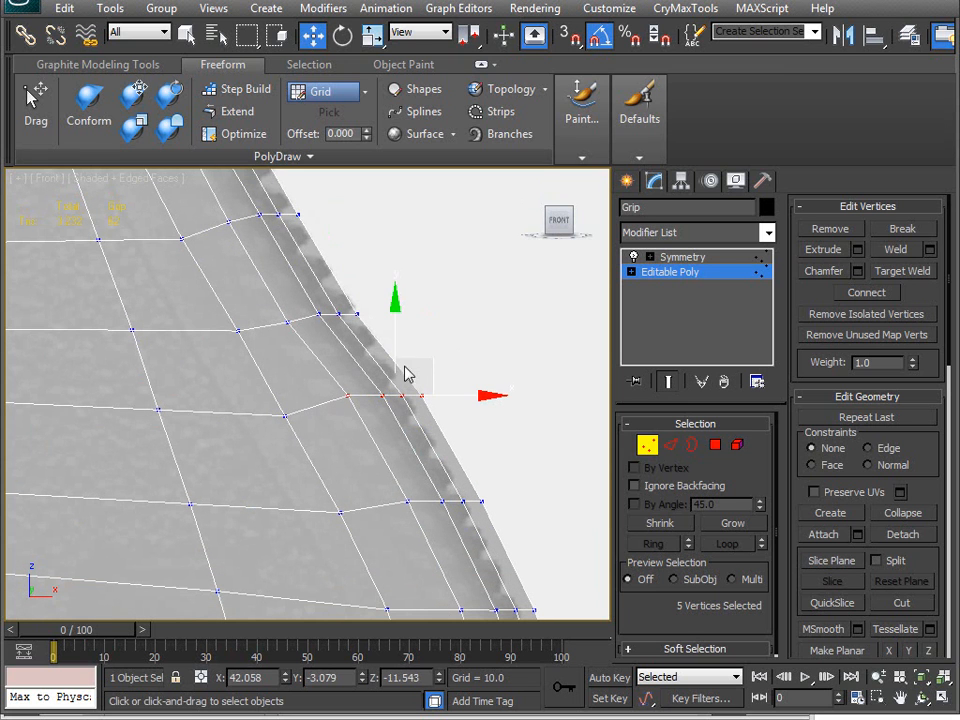
drag(432, 362, 424, 372)
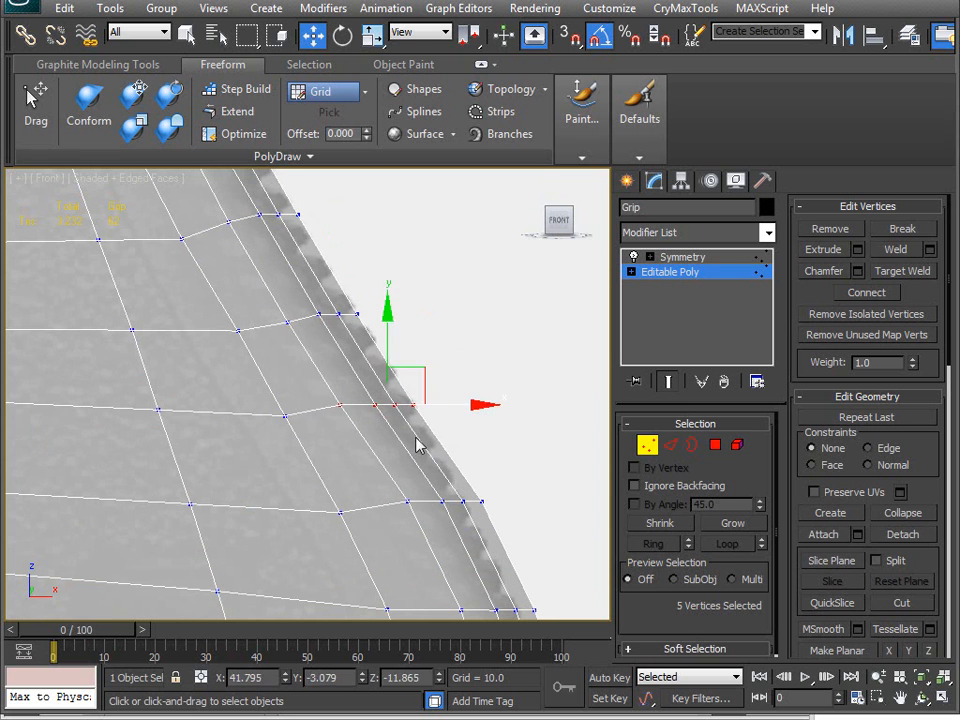
Move the rear vertex rows on the backstrap's middle bulge, the fourth and fifth below the bend, forward onto the reference outline.
middle_drag(461, 498, 401, 386)
drag(341, 413, 341, 413)
drag(434, 358, 421, 364)
middle_drag(404, 434, 372, 337)
drag(356, 419, 356, 419)
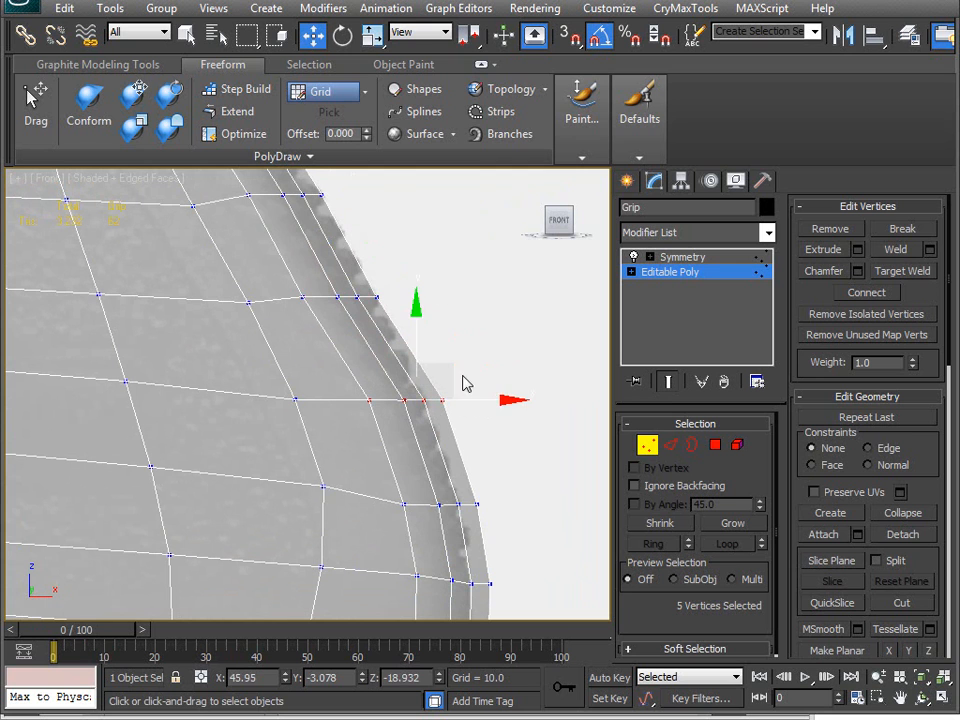
drag(457, 371, 439, 371)
Move the two rear vertex rows on the lower backstrap, the sixth and seventh below the bend, forward and up to match the reference.
middle_drag(429, 456, 411, 349)
drag(526, 429, 526, 429)
drag(474, 369, 455, 358)
middle_drag(458, 456, 438, 381)
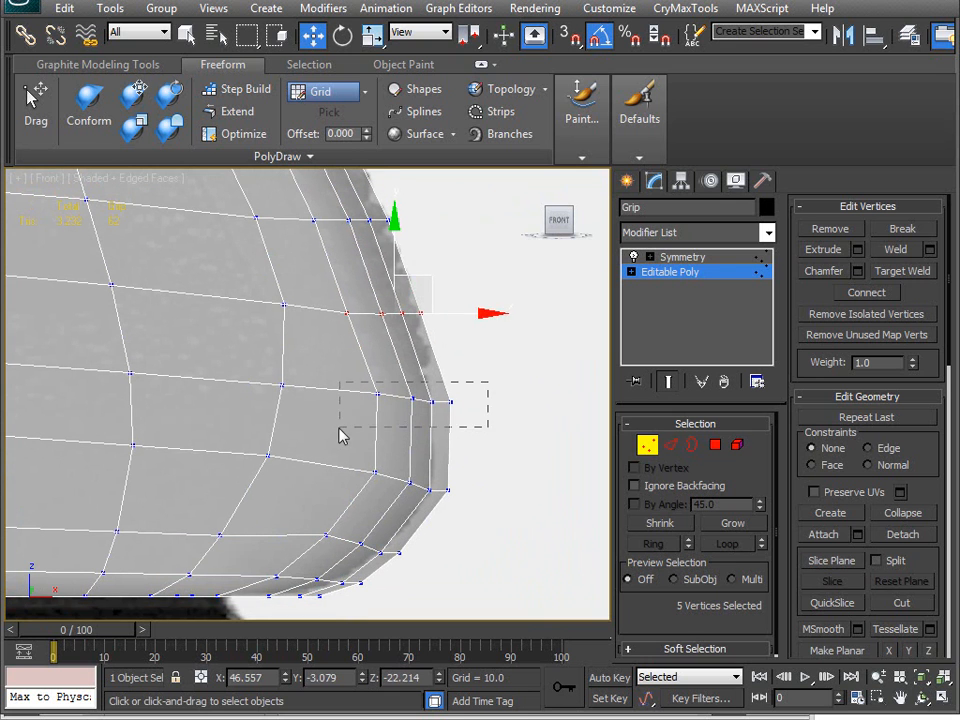
drag(340, 428, 340, 428)
drag(466, 368, 446, 358)
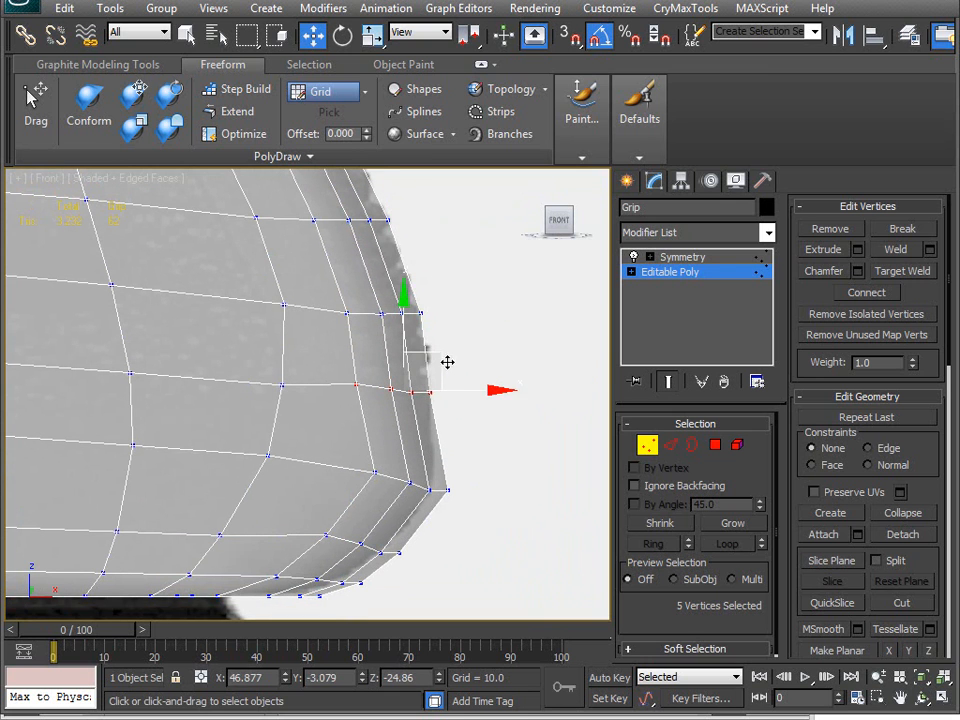
Fit the two rear vertex rows around the start of the grip's lower rear corner to the reference by moving them forward and up.
middle_drag(407, 464, 411, 391)
drag(502, 438, 502, 438)
drag(464, 379, 448, 373)
scroll(456, 403, up, 3)
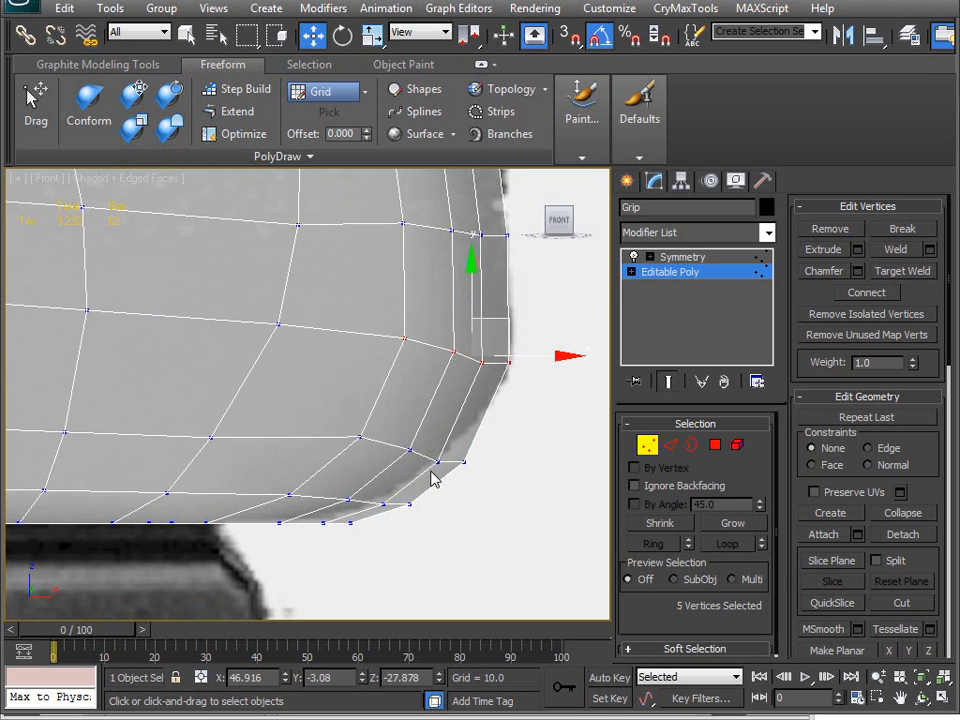
drag(485, 475, 485, 475)
drag(463, 418, 446, 405)
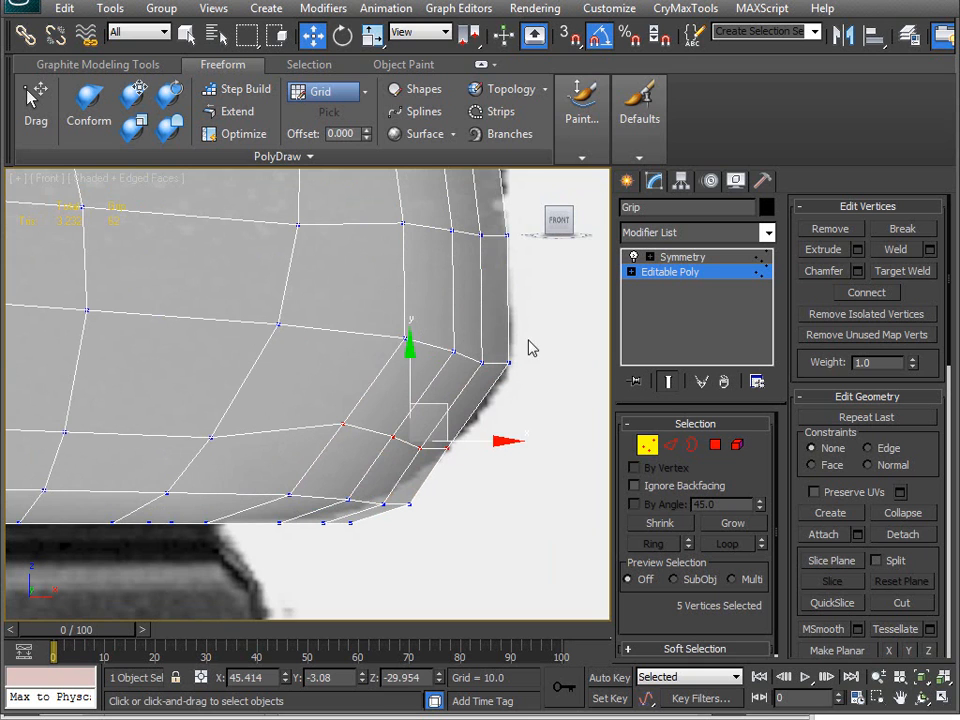
Lower the vertex row at the top of the lower rear corner slightly, and shift the two bottom rear vertex rows forward onto the reference outline.
drag(368, 372, 368, 370)
ctrl+click(403, 338)
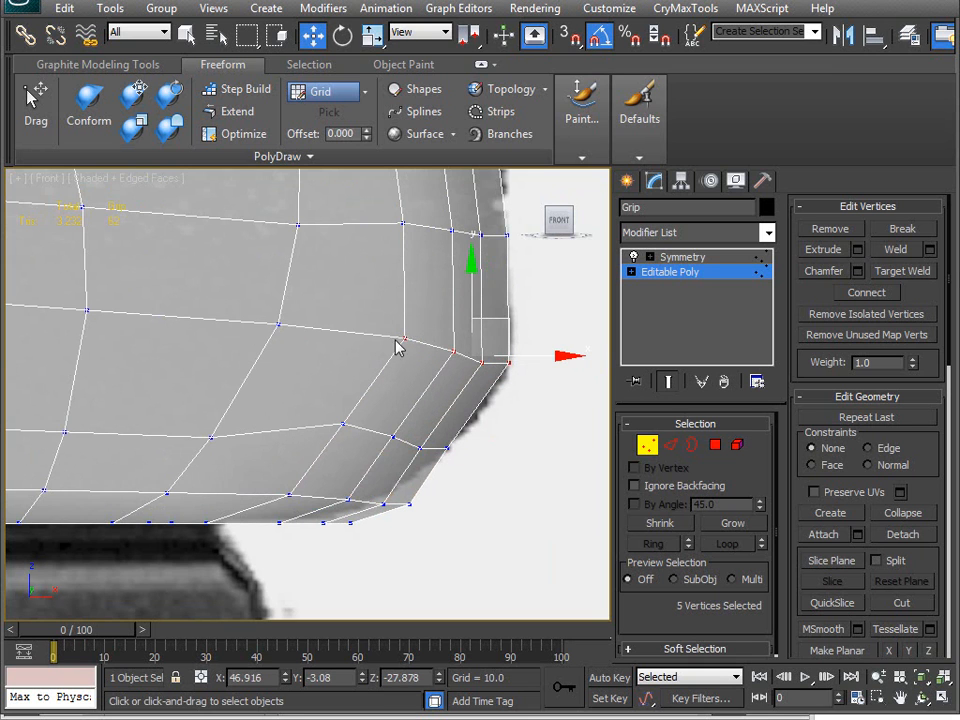
drag(510, 323, 510, 336)
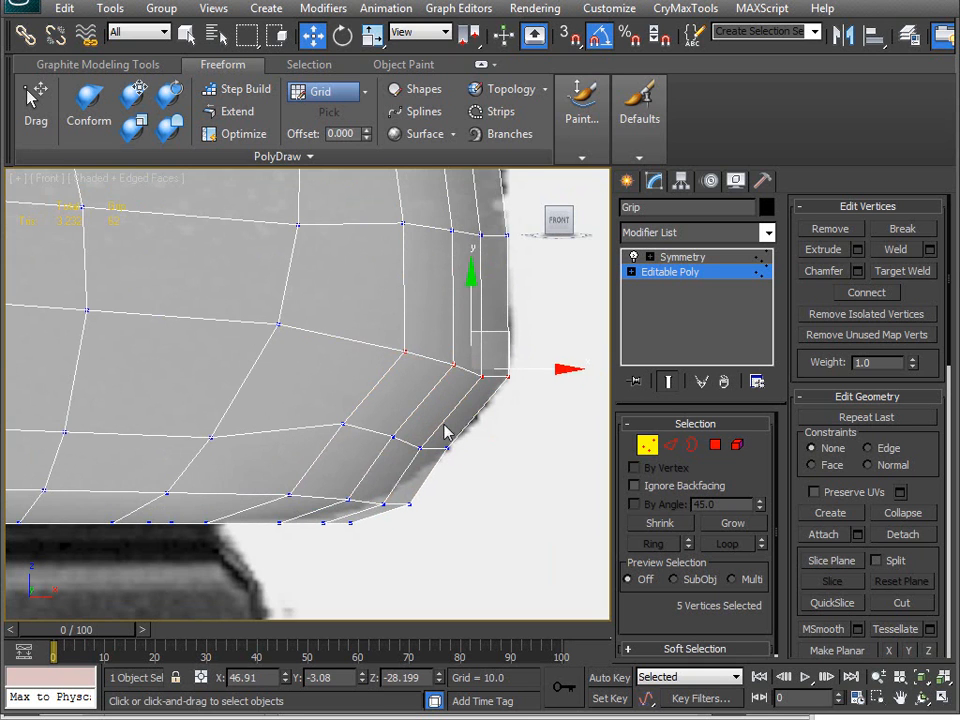
middle_drag(453, 442, 455, 356)
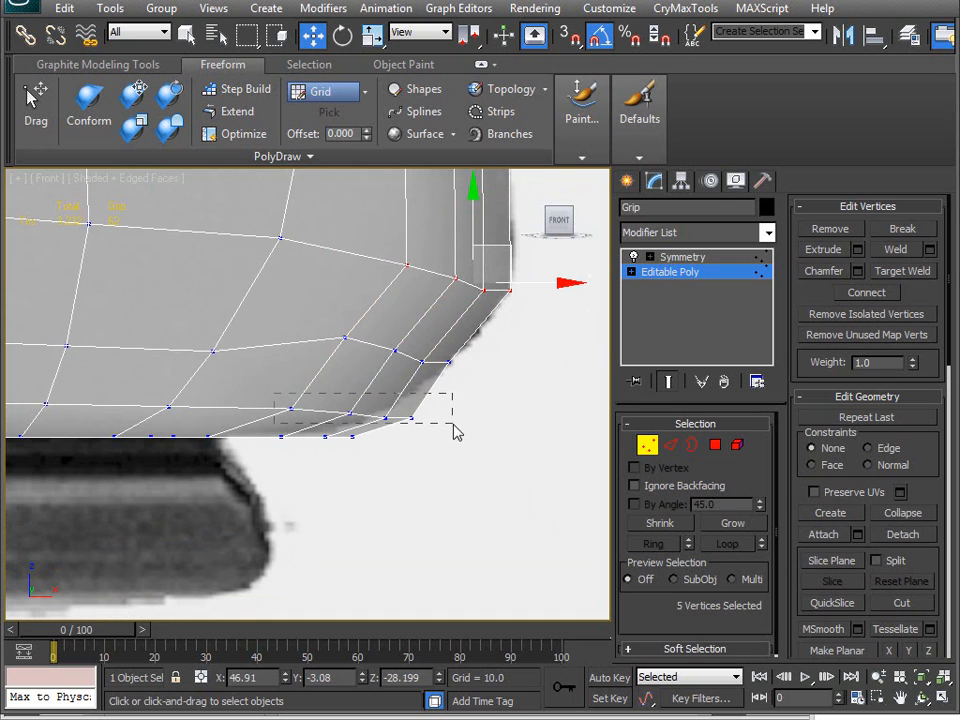
drag(432, 463, 381, 422)
middle_drag(381, 422, 371, 427)
In an opaque perspective view, select the lower horizontal edge loop around the grip's base and apply Set Flow to it.
key(v)
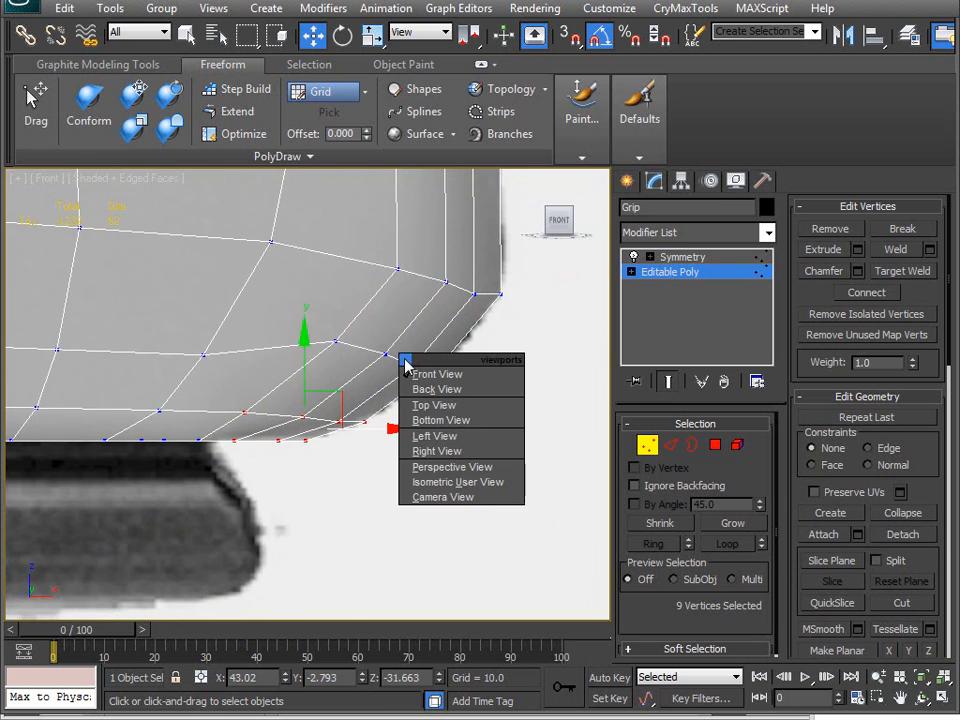
key(p)
key(alt+x)
middle_drag(392, 343, 226, 372)
scroll(373, 344, down, 3)
key(2)
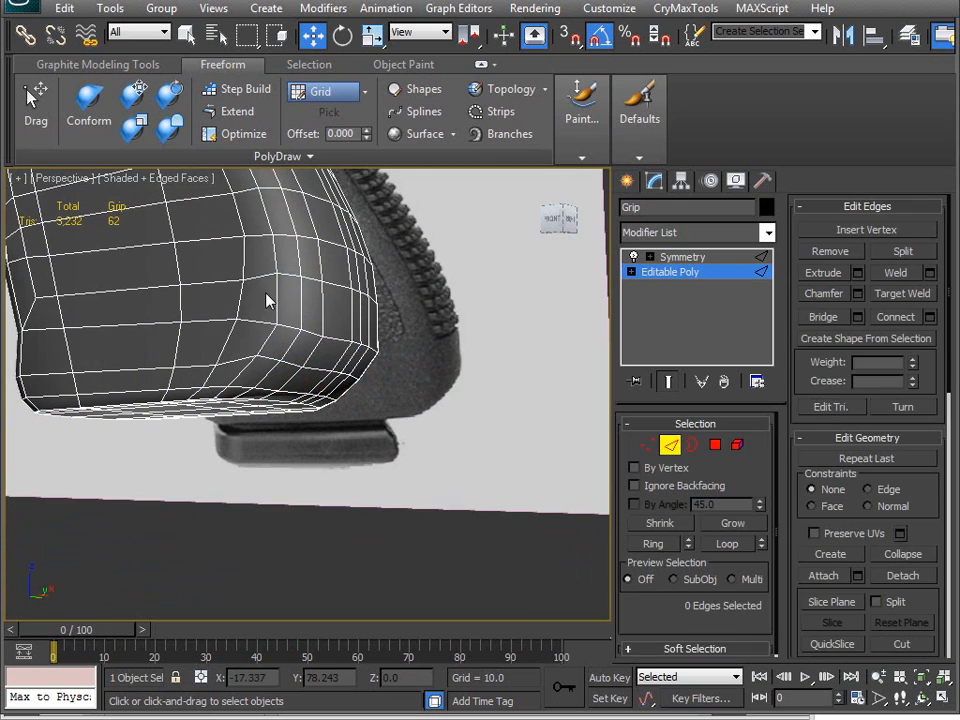
click(139, 66)
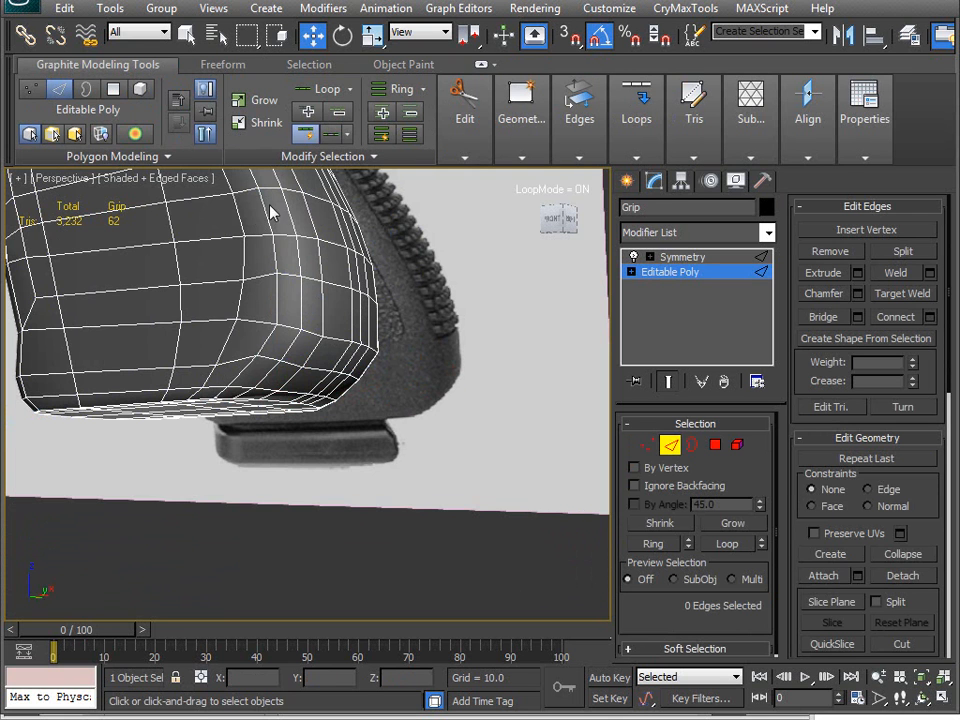
click(134, 371)
alt+middle_drag(161, 392, 376, 383)
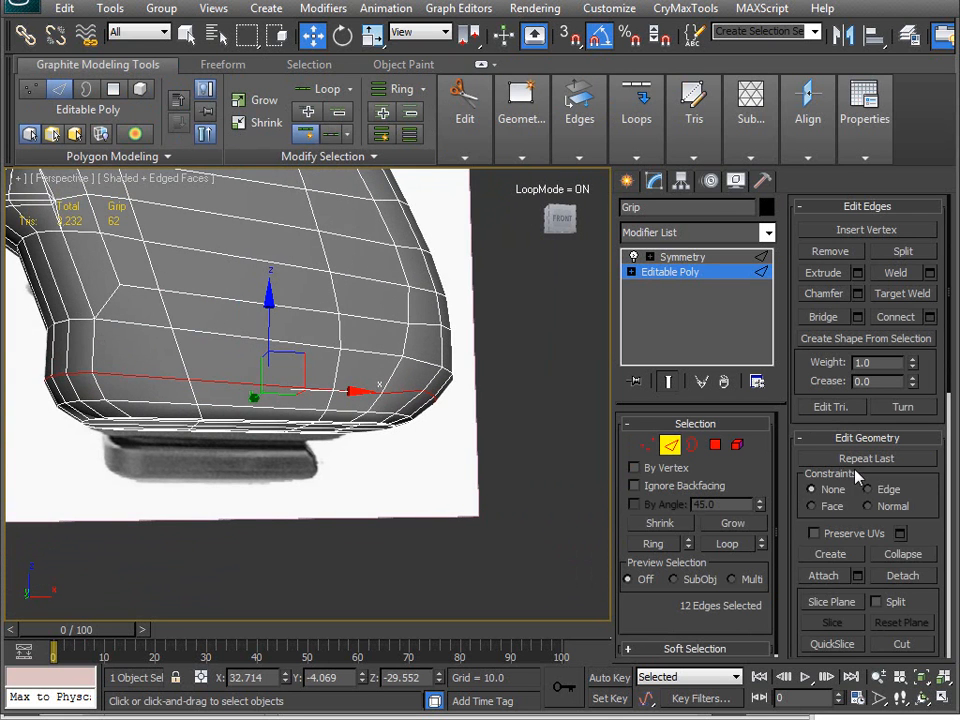
mouse_move(637, 121)
click(776, 229)
Select the full horizontal edge loop directly above, including its front edges, and apply Set Flow to it.
alt+middle_drag(446, 376, 372, 376)
click(417, 358)
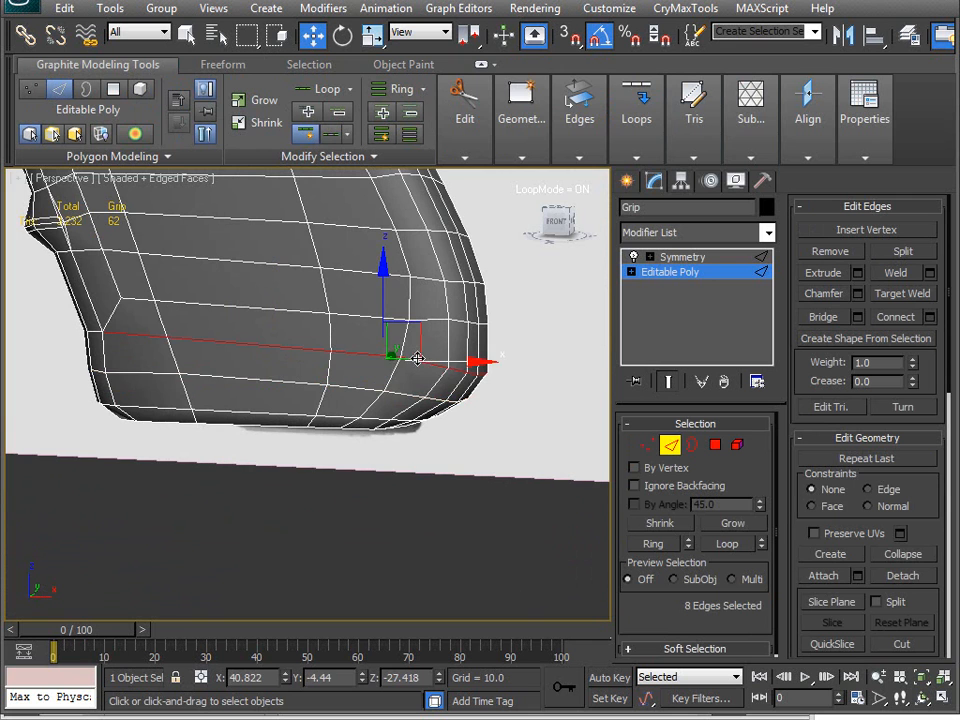
click(522, 118)
alt+middle_drag(317, 343, 230, 356)
ctrl+click(219, 333)
alt+middle_drag(218, 416, 311, 430)
middle_drag(311, 430, 209, 422)
mouse_move(640, 125)
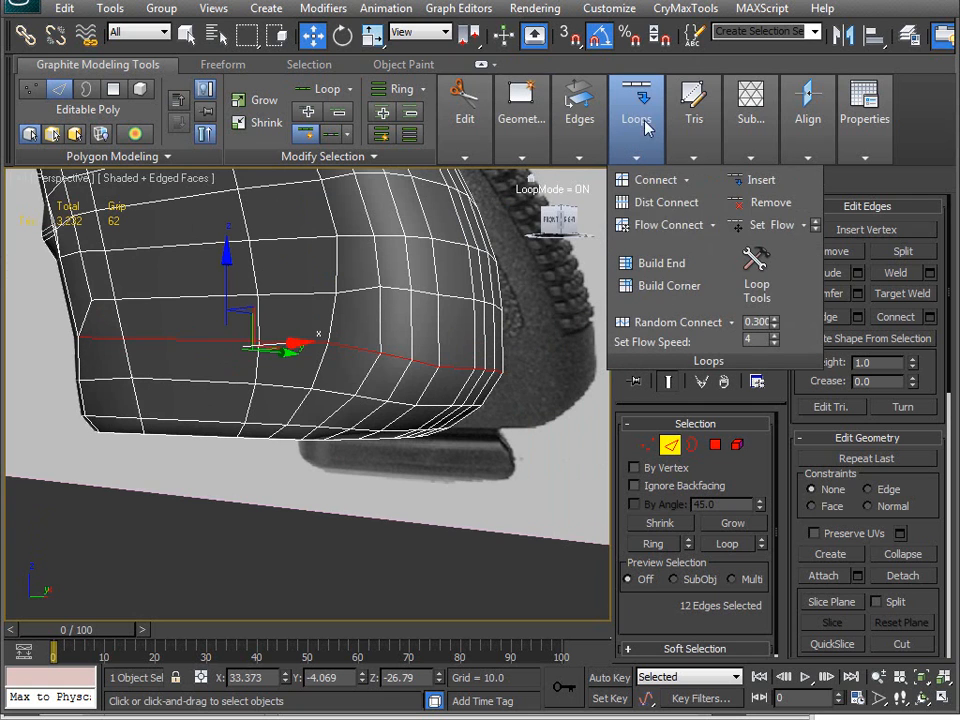
click(771, 227)
alt+middle_drag(375, 336, 296, 358)
middle_drag(296, 358, 255, 340)
drag(282, 348, 288, 360)
alt+middle_drag(369, 402, 366, 376)
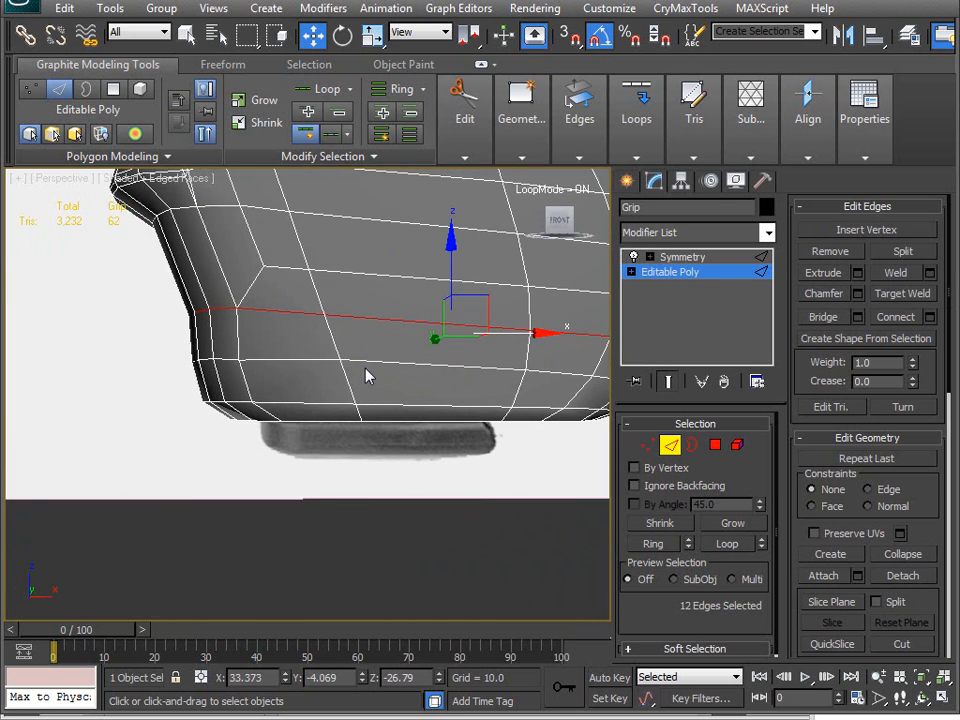
In the see-through front view, select all front strap vertices from below the trigger guard to the base and shift them slightly rearward to match the reference.
key(f)
scroll(298, 405, up, 5)
middle_drag(298, 405, 168, 244)
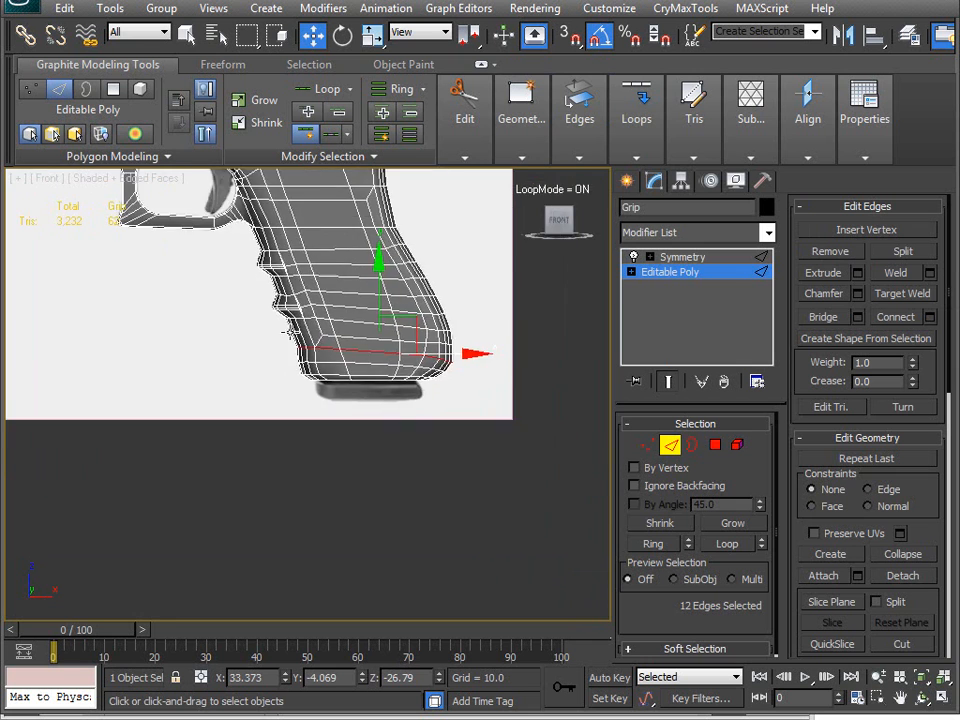
scroll(306, 347, up, 5)
scroll(315, 388, up, 3)
mouse_move(315, 388)
middle_down()
mouse_move(334, 463)
mouse_move(369, 456)
mouse_move(281, 456)
mouse_move(278, 495)
mouse_move(226, 458)
mouse_move(252, 553)
middle_up()
key(1)
scroll(208, 385, down, 3)
scroll(252, 414, down, 3)
scroll(298, 420, up, 5)
middle_drag(302, 424, 212, 338)
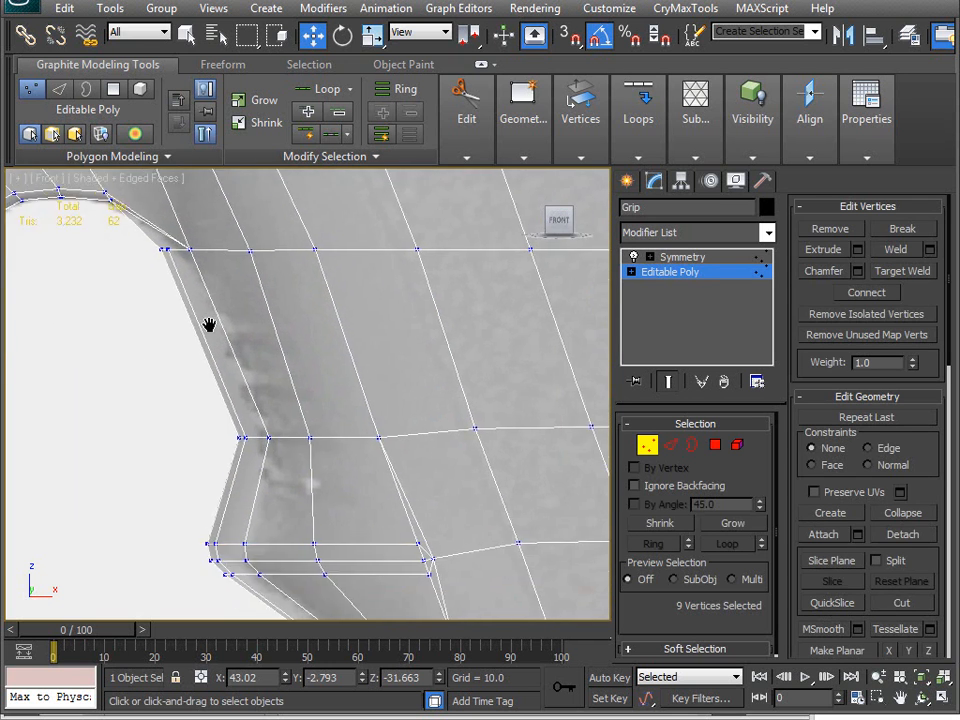
scroll(185, 338, down, 2)
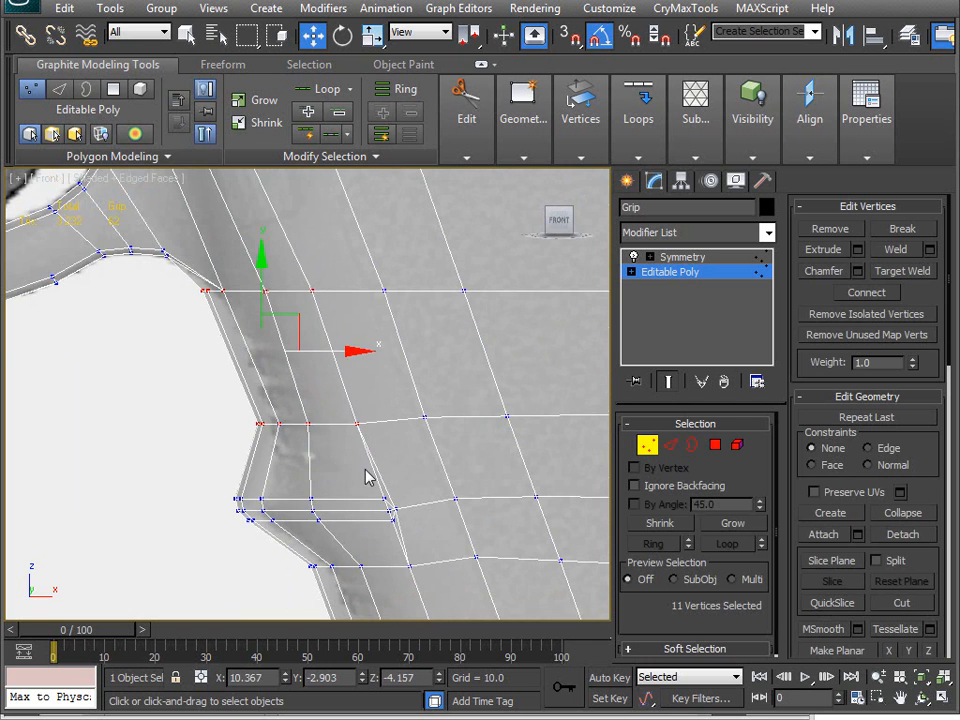
middle_drag(375, 465, 338, 318)
drag(395, 488, 395, 488)
middle_drag(395, 488, 338, 331)
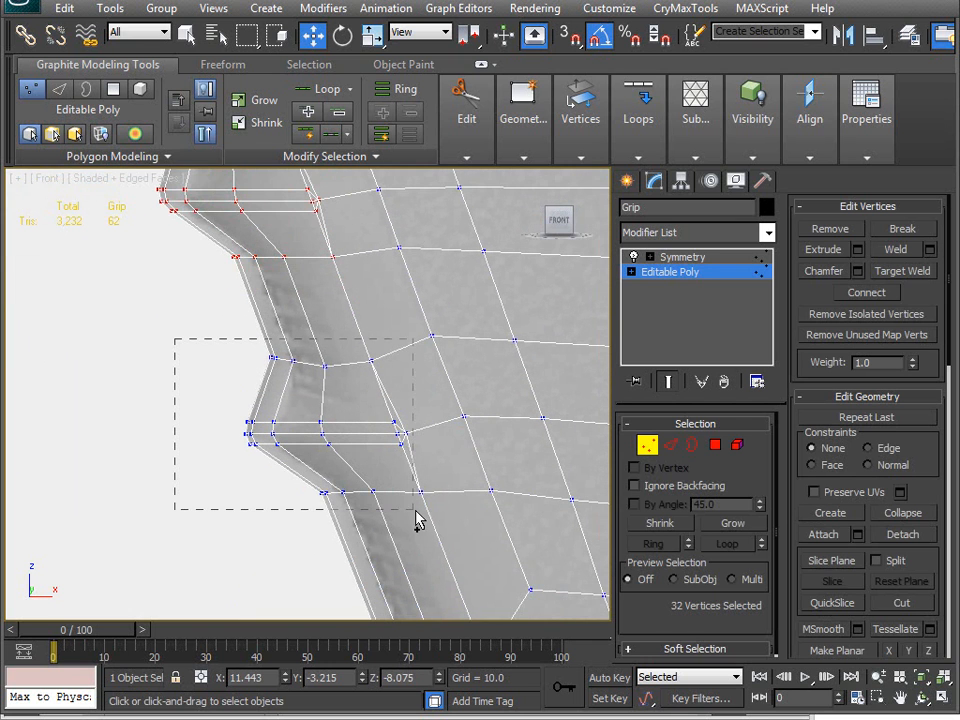
ctrl+drag(415, 525, 415, 523)
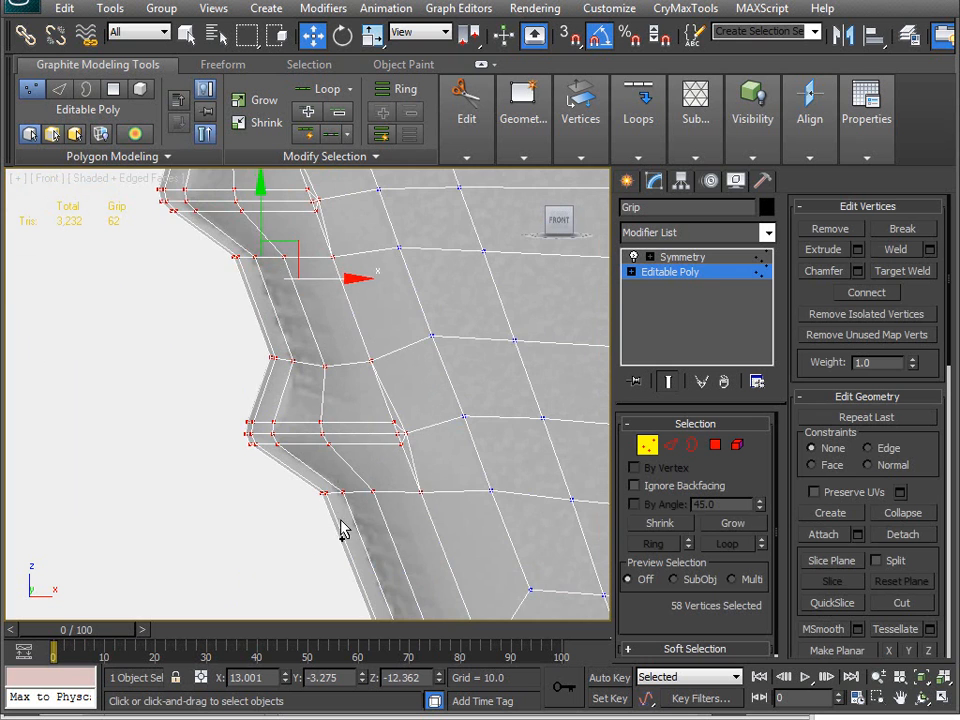
middle_drag(341, 529, 330, 432)
middle_drag(245, 342, 205, 205)
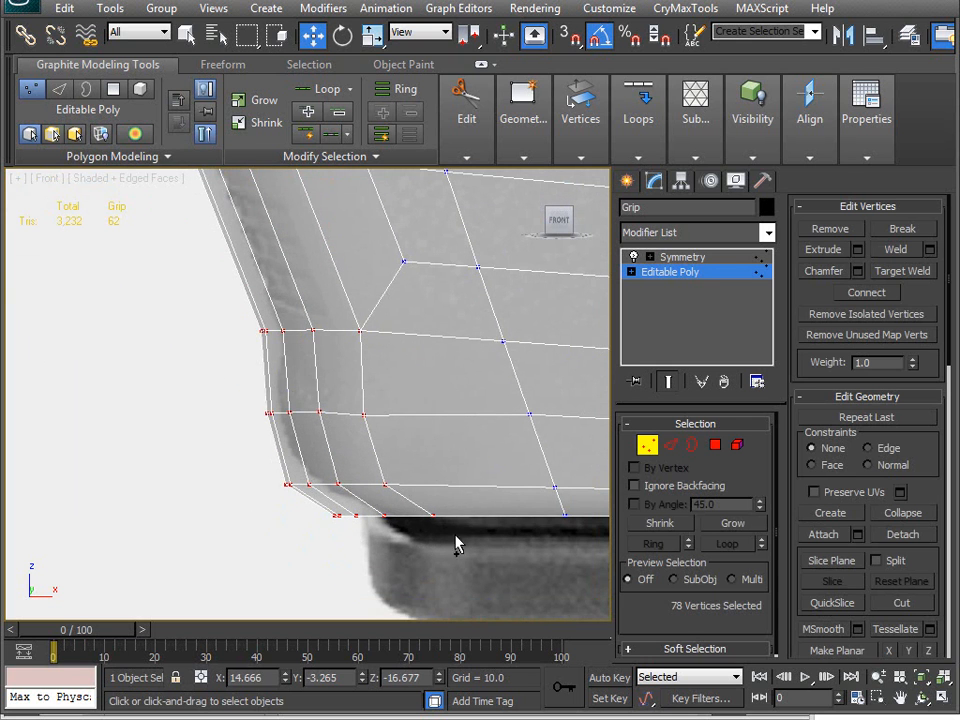
middle_drag(357, 414, 321, 441)
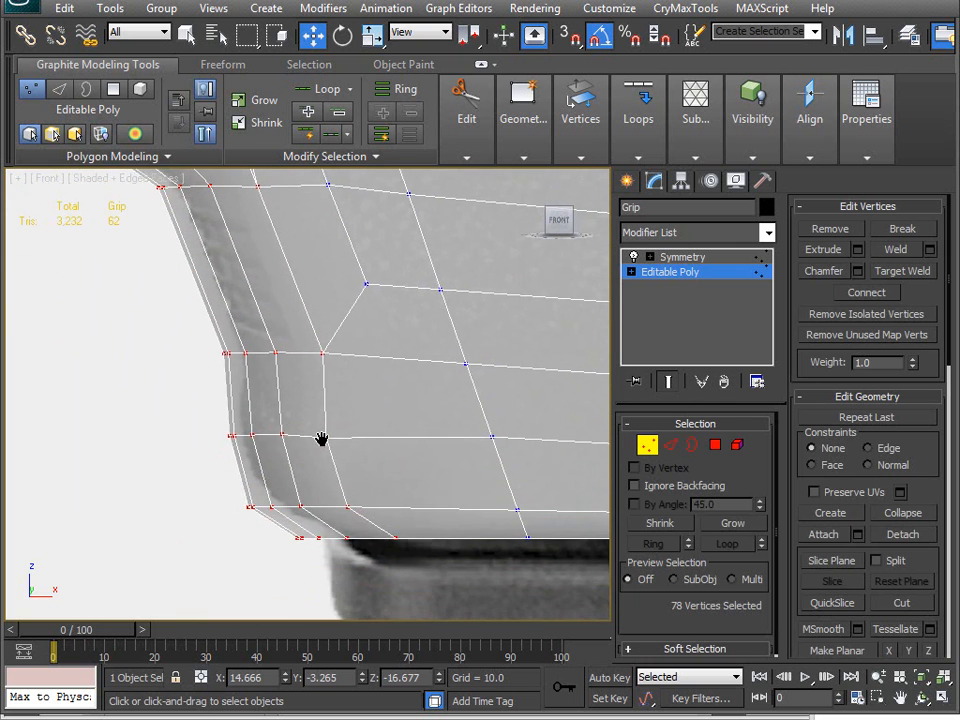
middle_drag(273, 400, 300, 495)
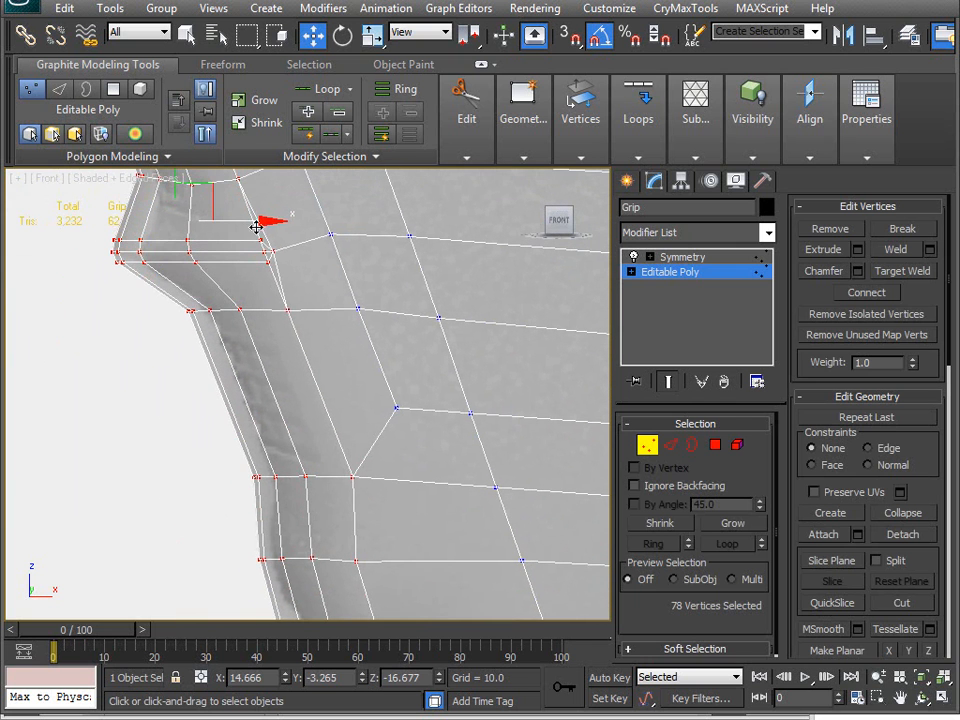
drag(257, 222, 269, 224)
middle_drag(385, 590, 296, 210)
scroll(254, 383, up, 4)
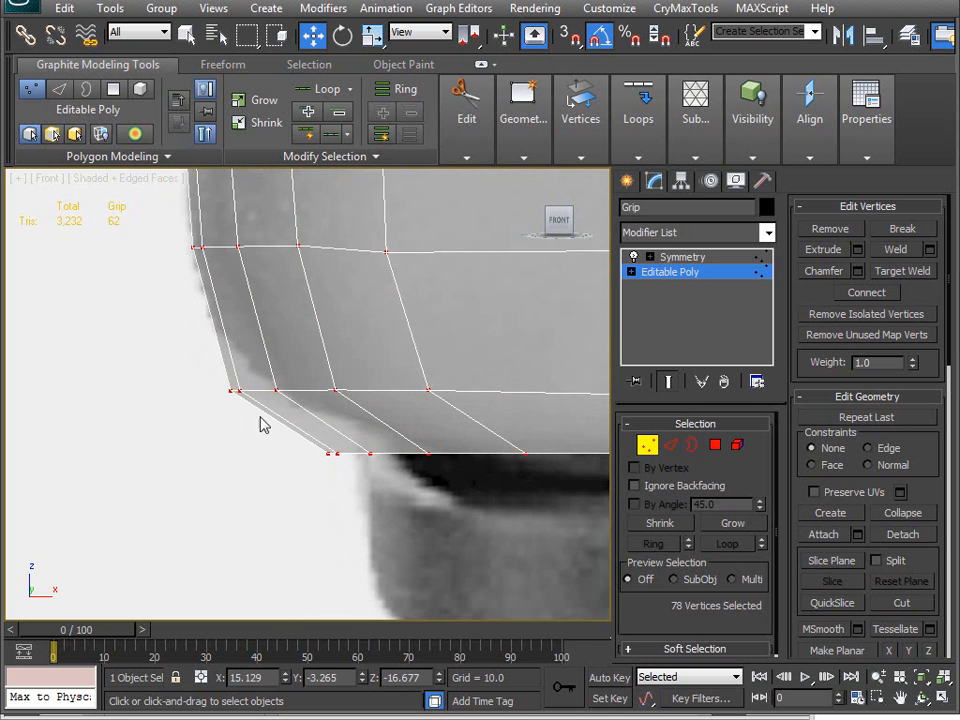
Shift the lower front corner's vertex row up and rearward onto the reference, and move the base's front vertices rearward.
drag(336, 354, 357, 331)
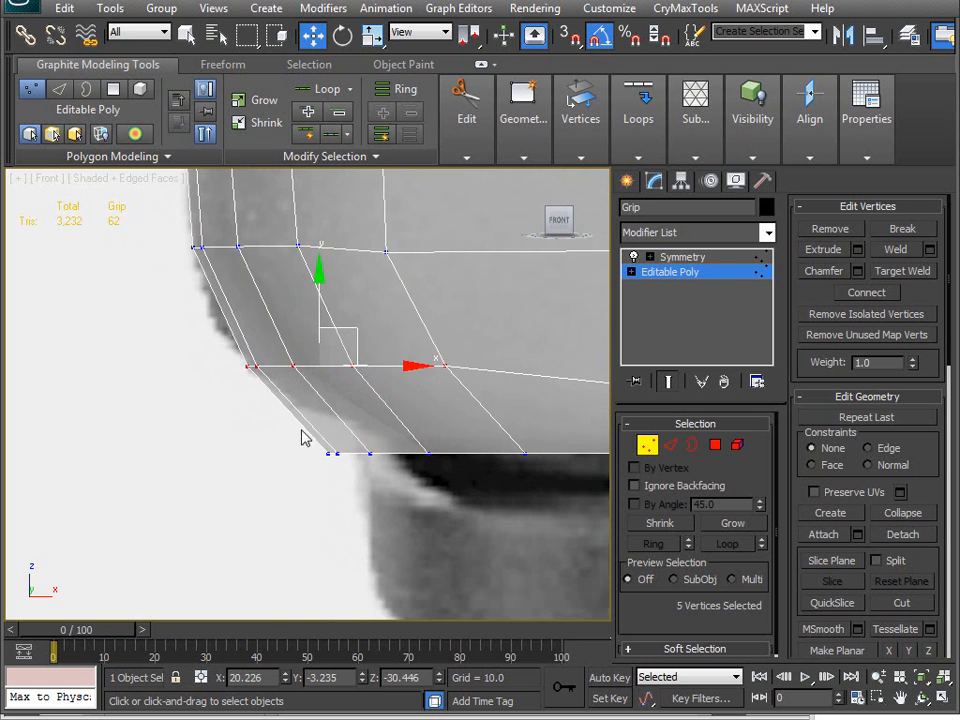
middle_drag(343, 364, 283, 319)
drag(156, 489, 505, 391)
middle_drag(521, 386, 366, 374)
drag(272, 397, 351, 373)
Select the horizontal edge loop just above the grip's base and make it planar in Z with the Edge constraint on.
middle_drag(172, 407, 281, 480)
scroll(240, 455, down, 2)
middle_drag(225, 415, 75, 489)
scroll(197, 445, down, 2)
middle_drag(314, 488, 25, 486)
scroll(198, 468, down, 2)
middle_drag(240, 446, 329, 443)
key(2)
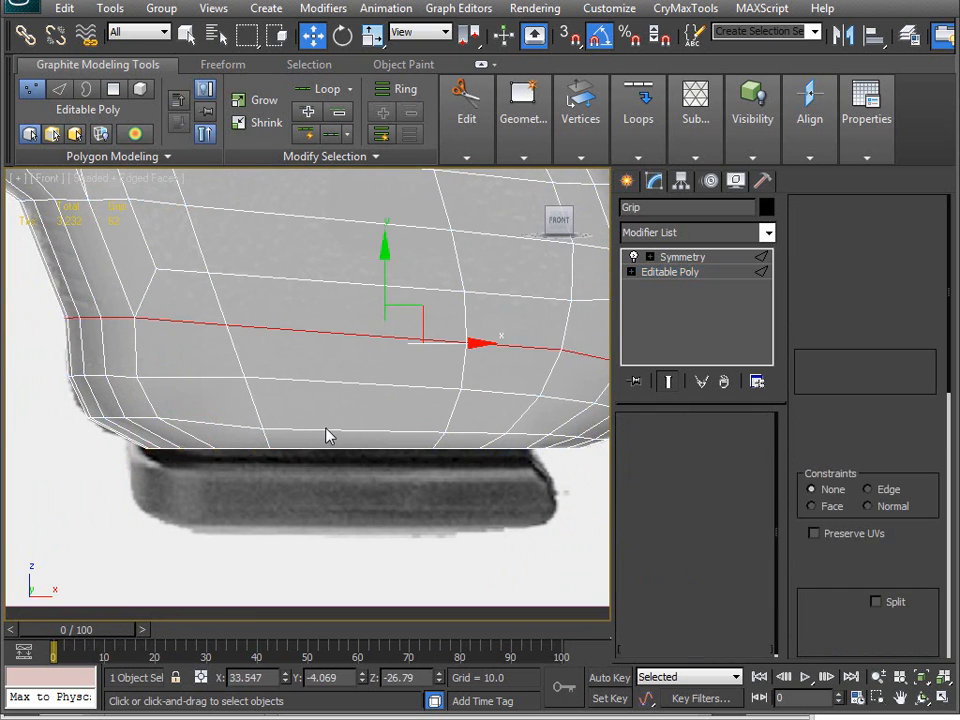
click(321, 430)
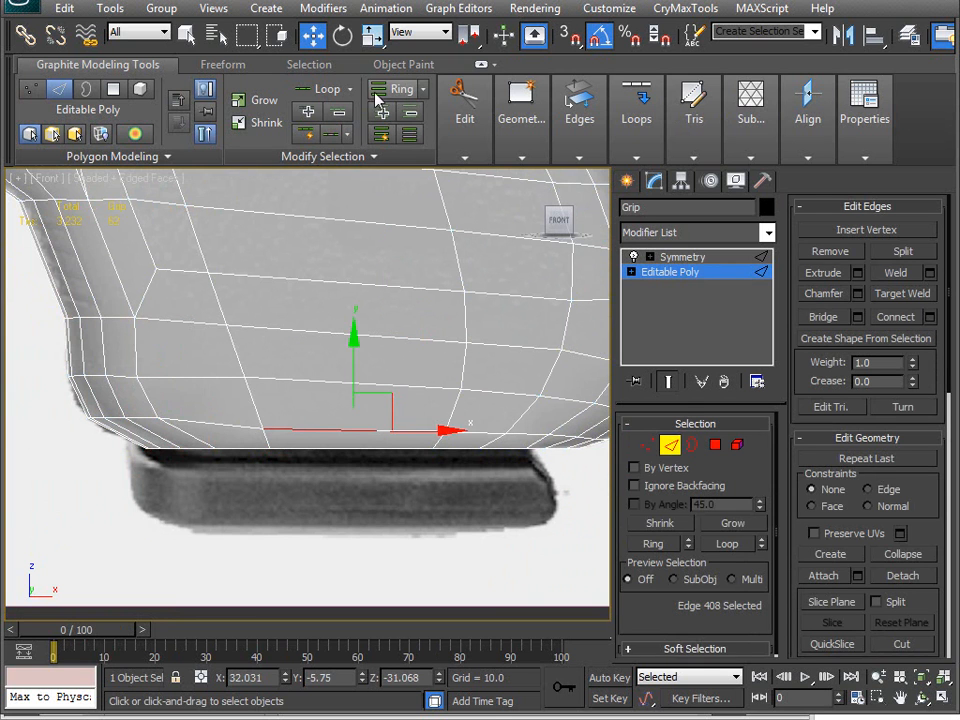
click(326, 111)
middle_drag(206, 430, 155, 405)
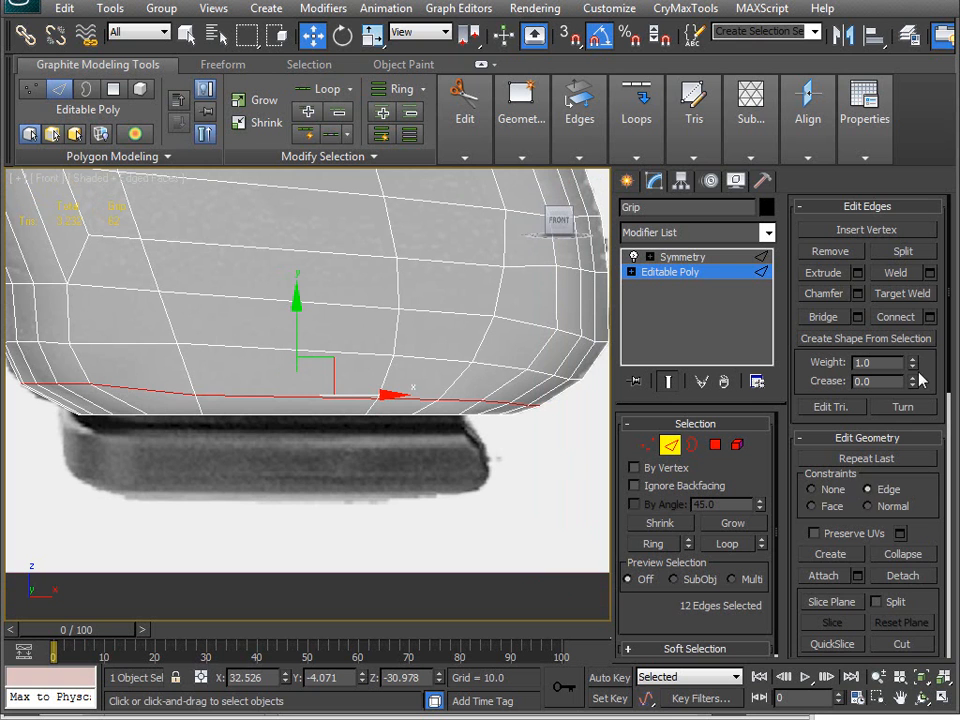
scroll(901, 582, down, 4)
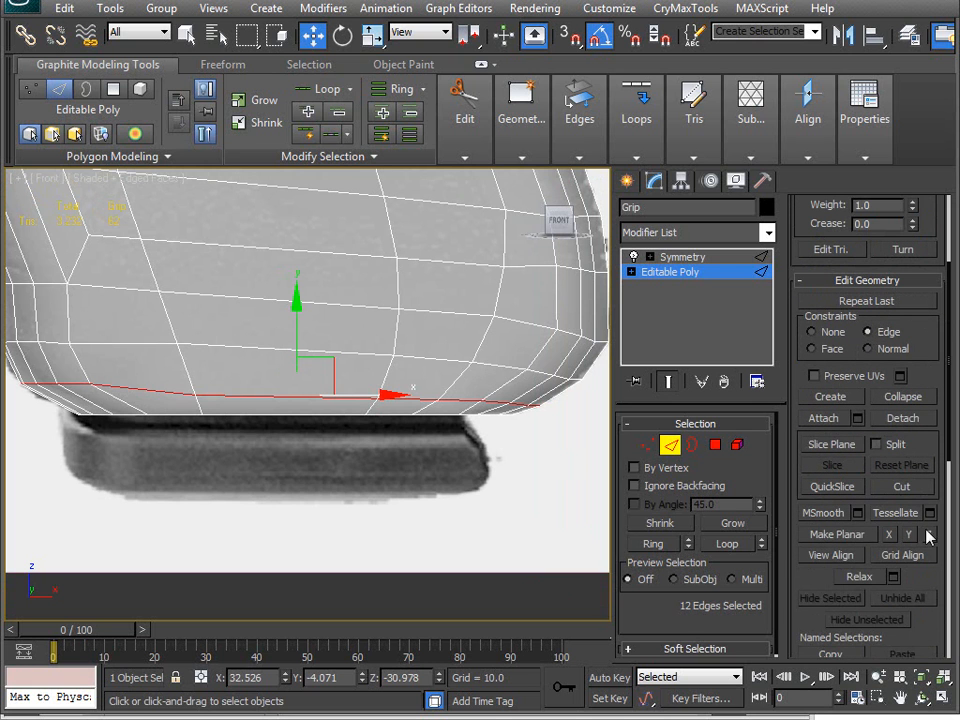
Select the second edge loop above the base, make it planar in Z and slide it slightly down along the edges.
middle_drag(563, 476, 347, 454)
mouse_move(280, 411)
middle_down()
mouse_move(304, 416)
mouse_move(270, 409)
middle_up()
click(276, 384)
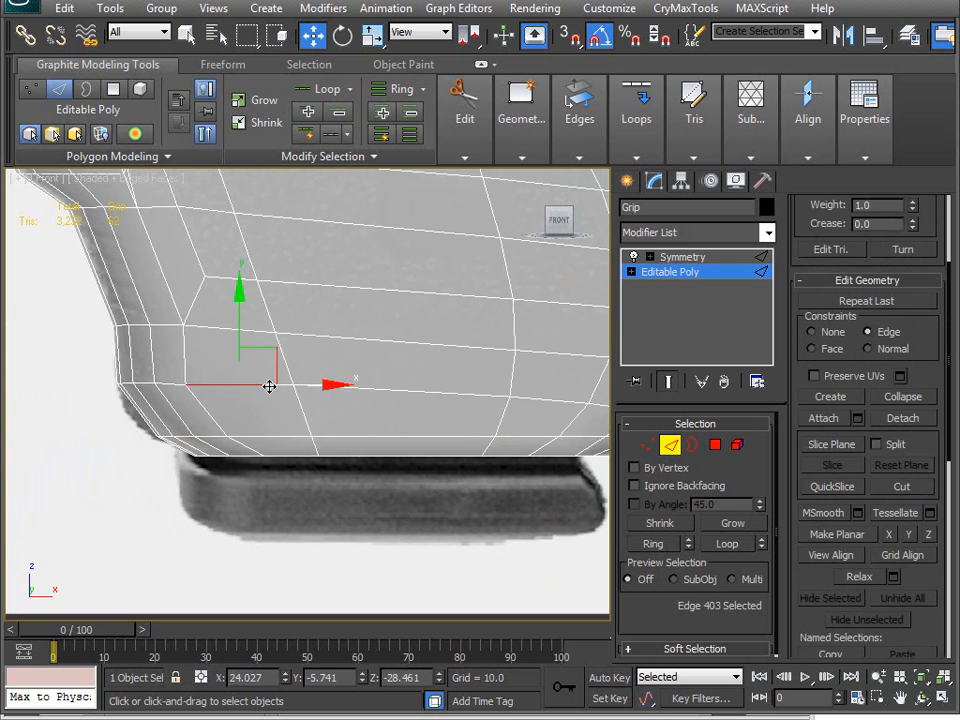
click(318, 89)
middle_drag(269, 378, 114, 362)
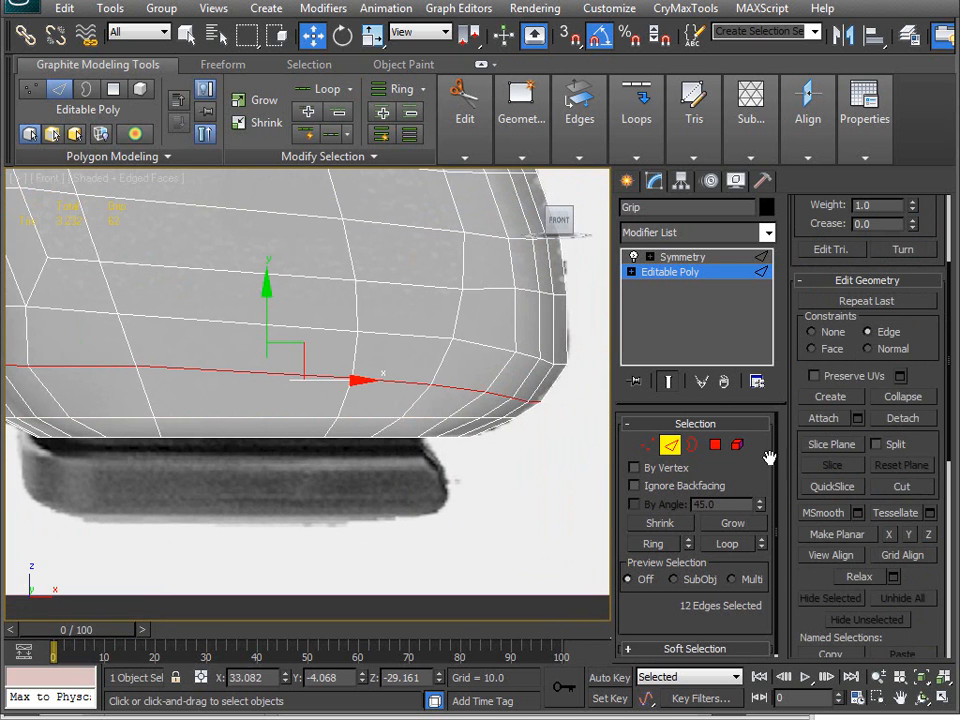
middle_drag(270, 446, 358, 450)
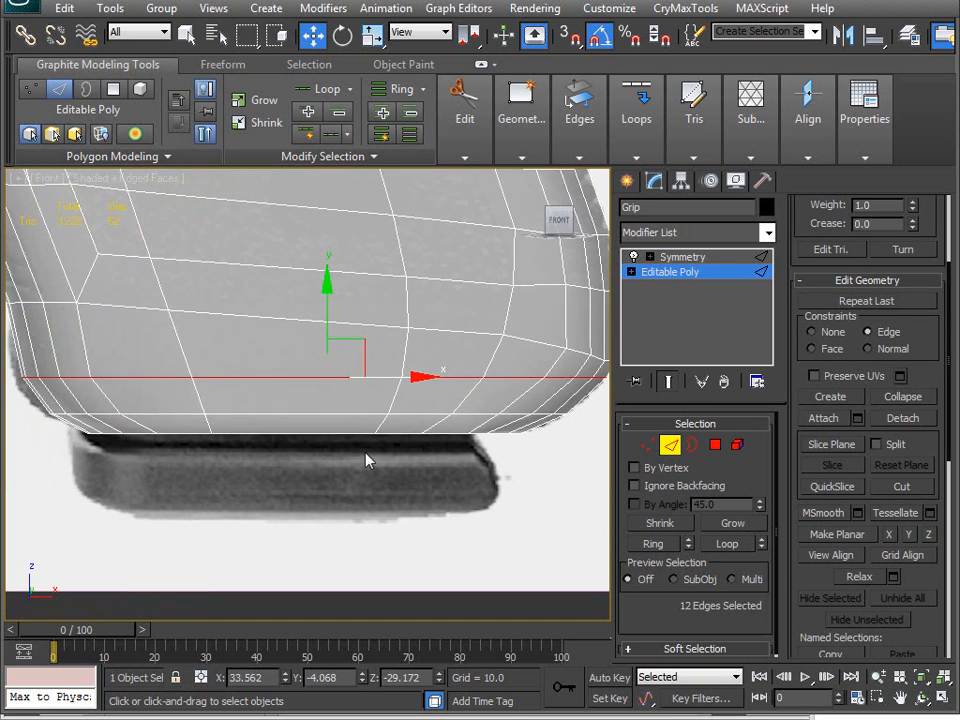
scroll(370, 455, down, 3)
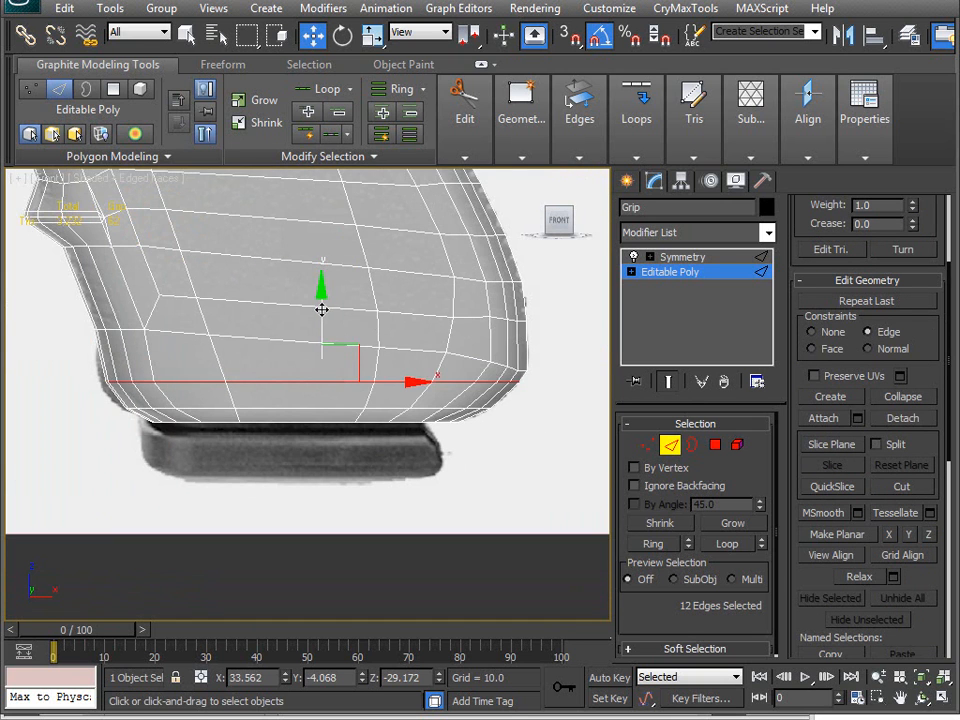
middle_drag(240, 403, 298, 385)
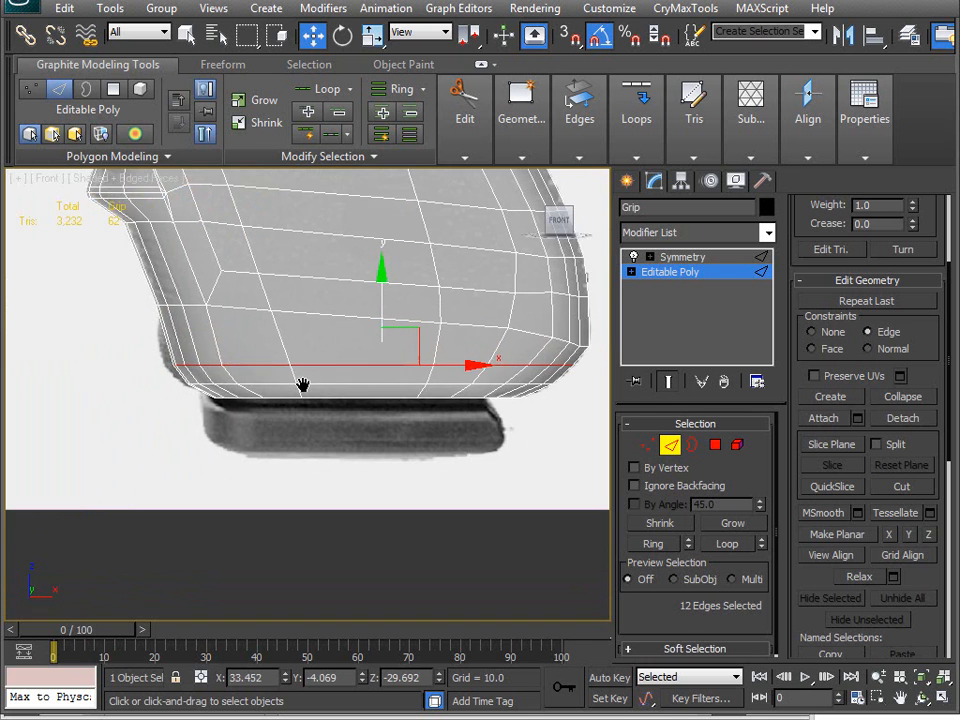
With the constraint set to None, shift the front vertices of the two rows above the base forward onto the reference.
scroll(298, 385, up, 4)
key(1)
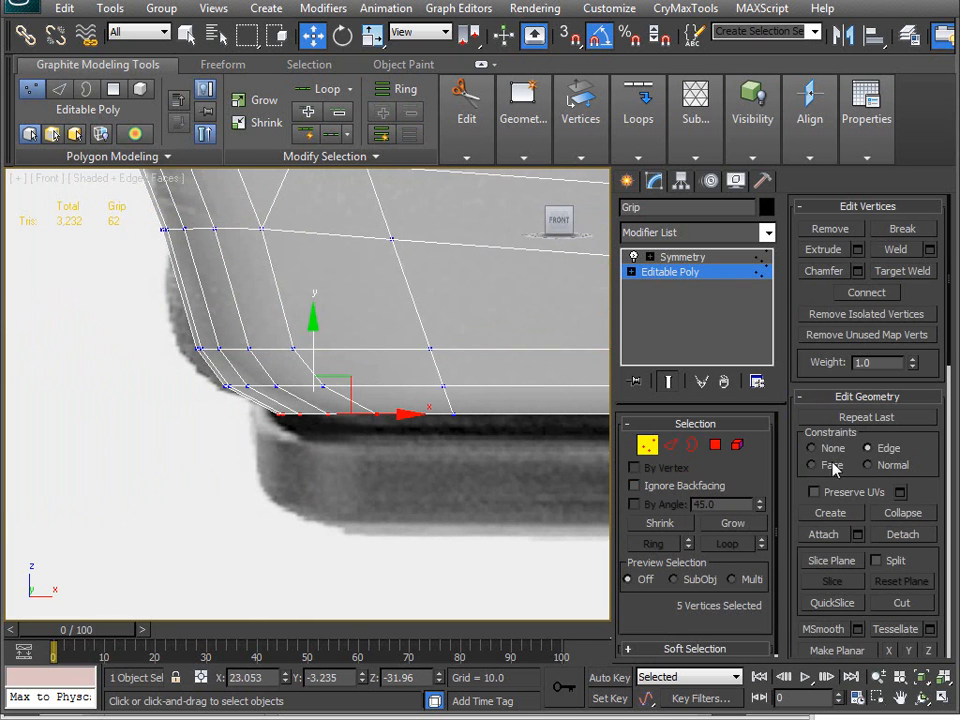
drag(367, 369, 366, 368)
drag(189, 381, 331, 370)
drag(281, 334, 252, 323)
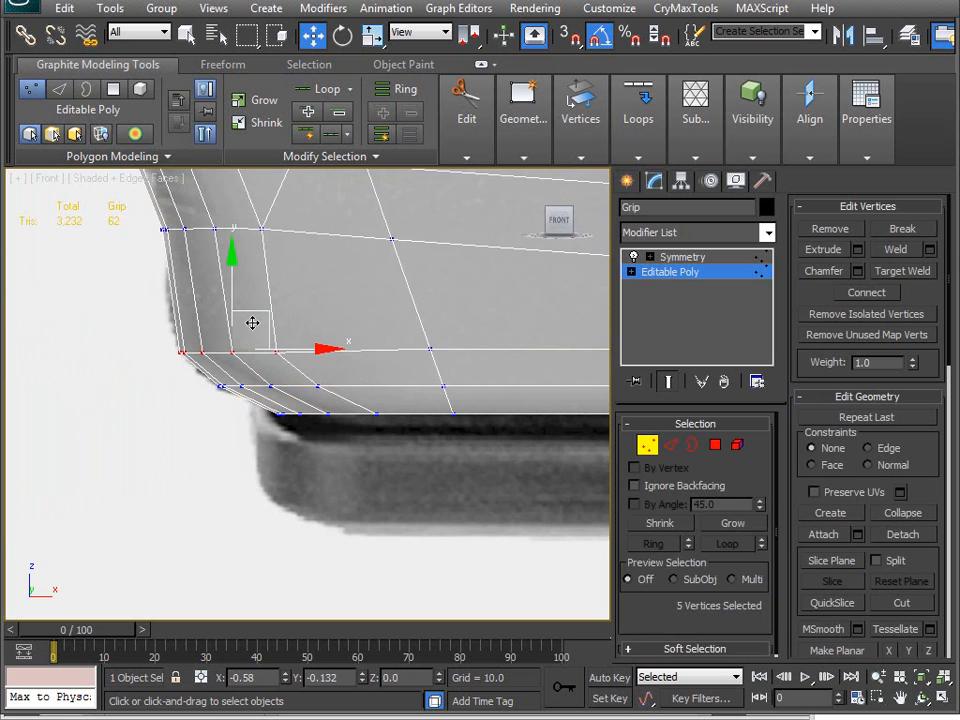
Flow Connect the five vertical edges above the lower front corner and lower the new edges slightly.
scroll(231, 392, up, 4)
key(2)
drag(139, 321, 418, 354)
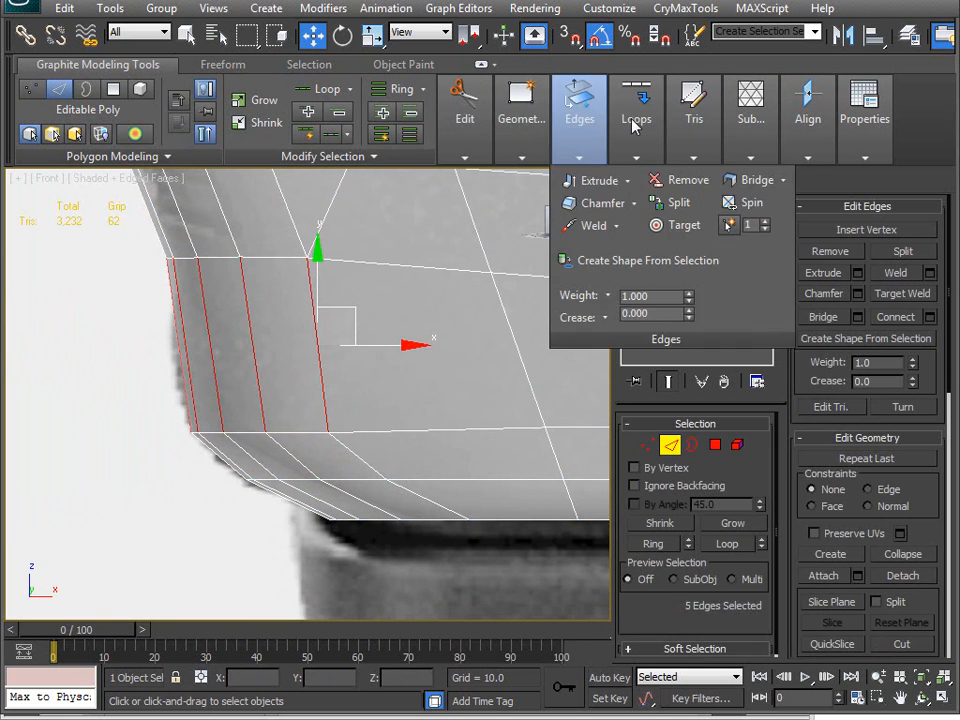
mouse_move(633, 122)
click(680, 226)
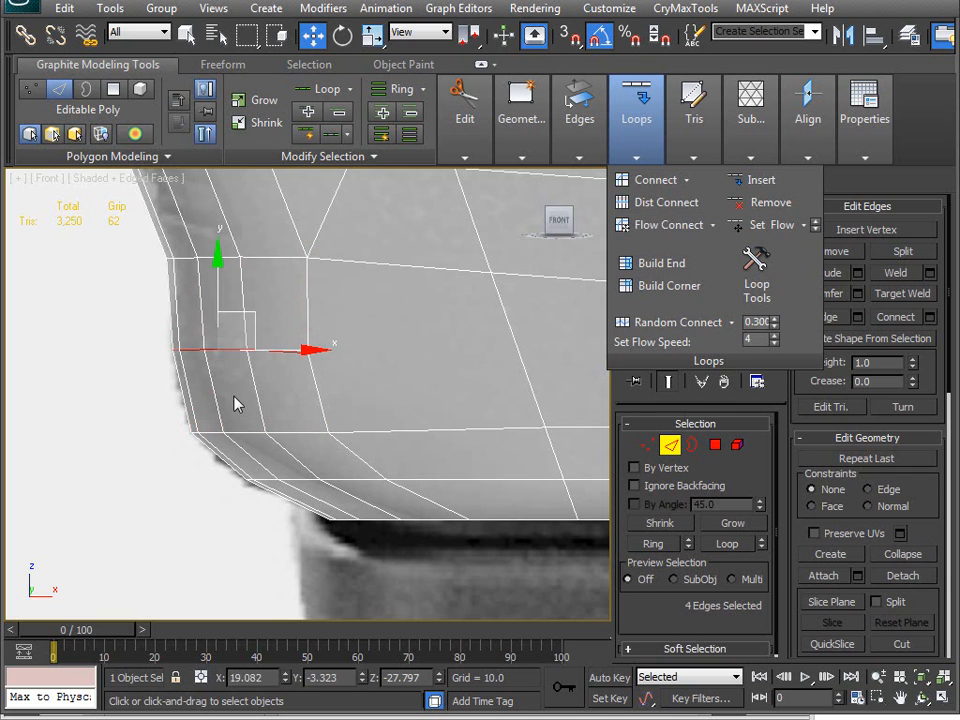
drag(253, 311, 252, 320)
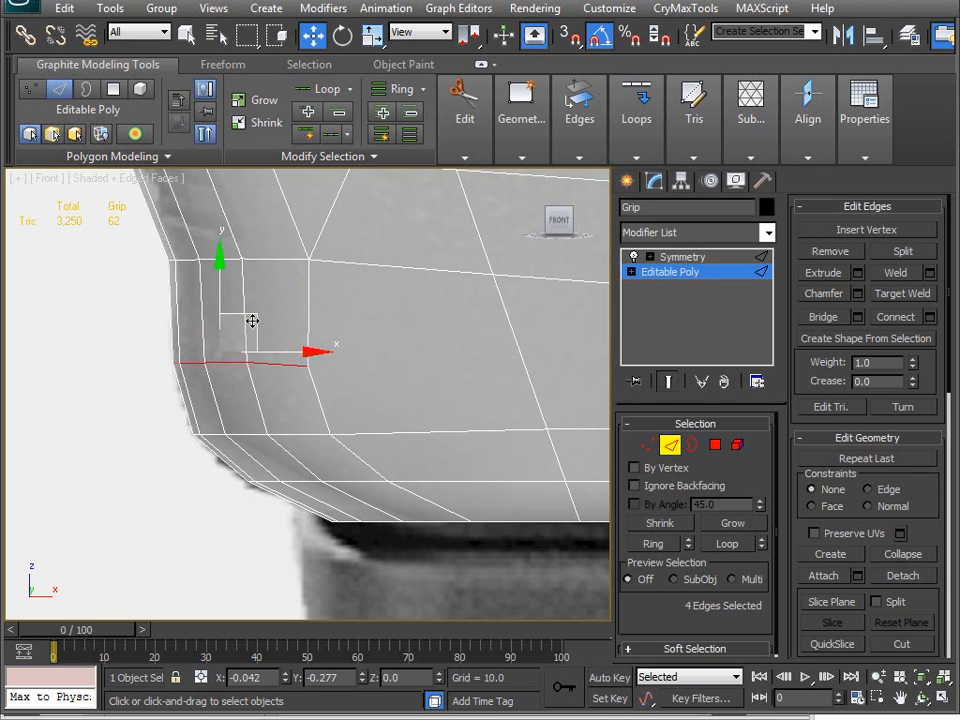
Flow Connect the four front edges just above the upper finger ridge and shift the new edges slightly rearward.
middle_drag(190, 292, 285, 427)
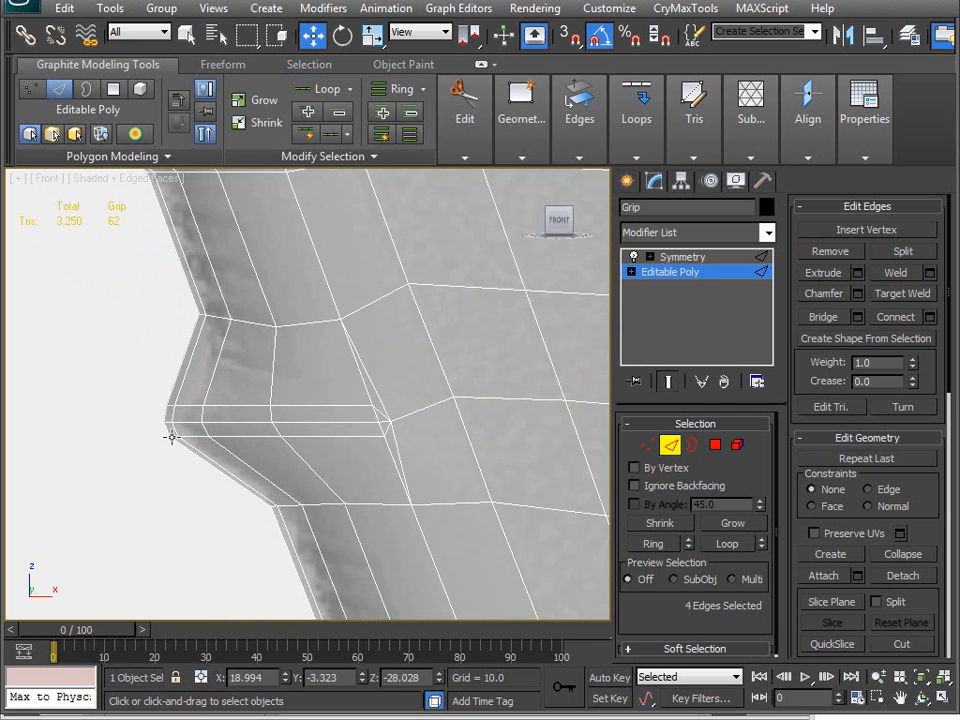
middle_drag(228, 381, 349, 418)
scroll(244, 373, down, 2)
scroll(355, 415, up, 2)
scroll(212, 317, up, 1)
scroll(157, 284, up, 1)
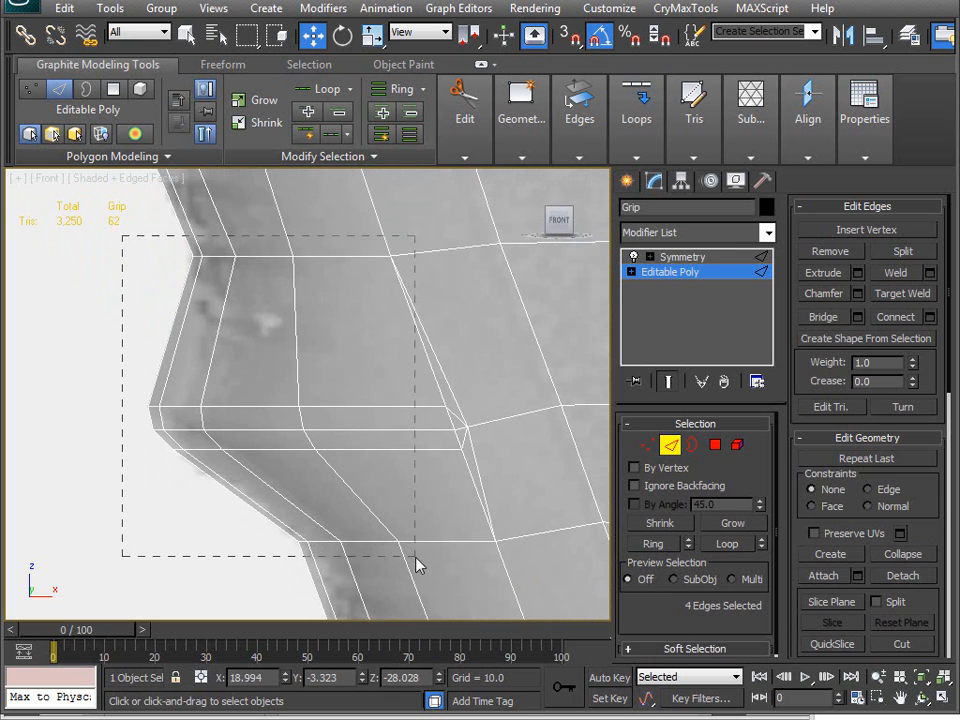
drag(418, 563, 418, 563)
drag(326, 394, 514, 400)
middle_drag(175, 408, 216, 407)
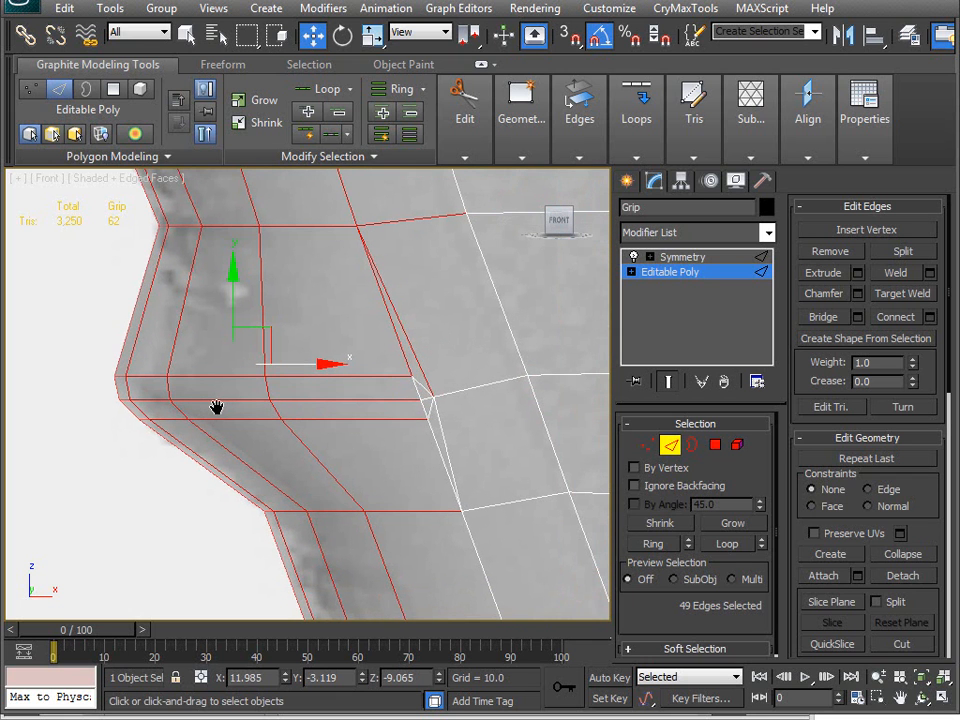
drag(347, 312, 347, 313)
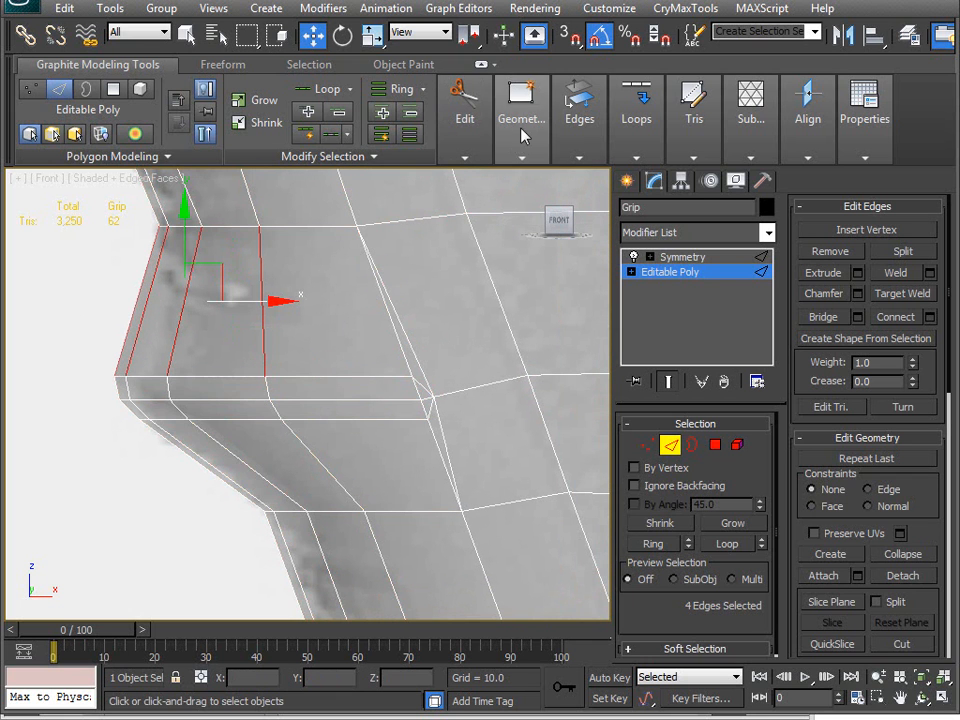
mouse_move(658, 127)
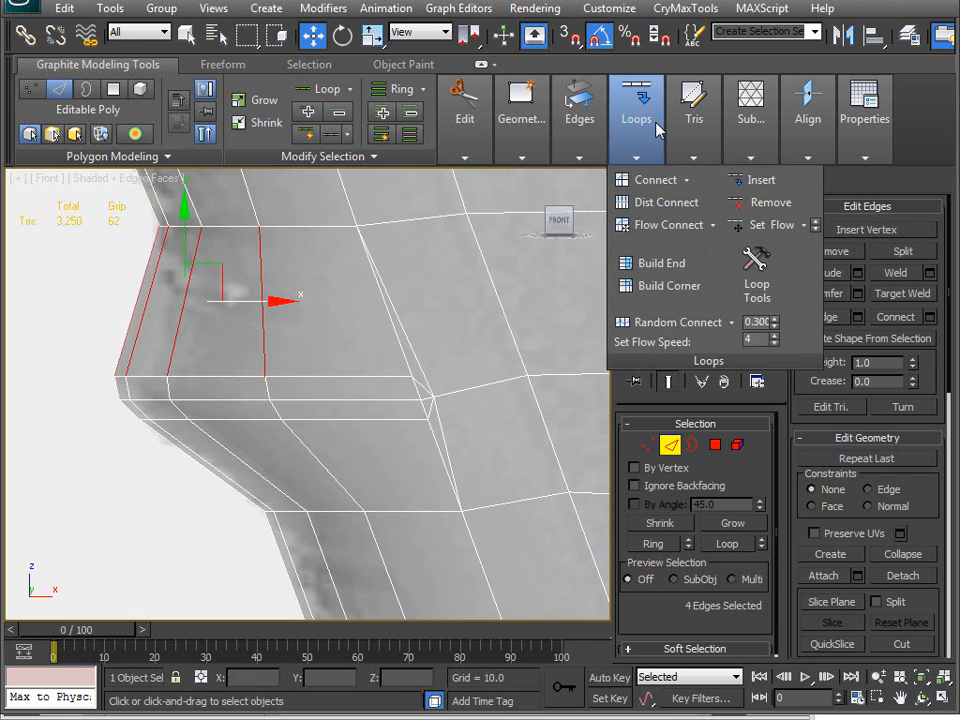
click(681, 223)
middle_drag(250, 341, 285, 372)
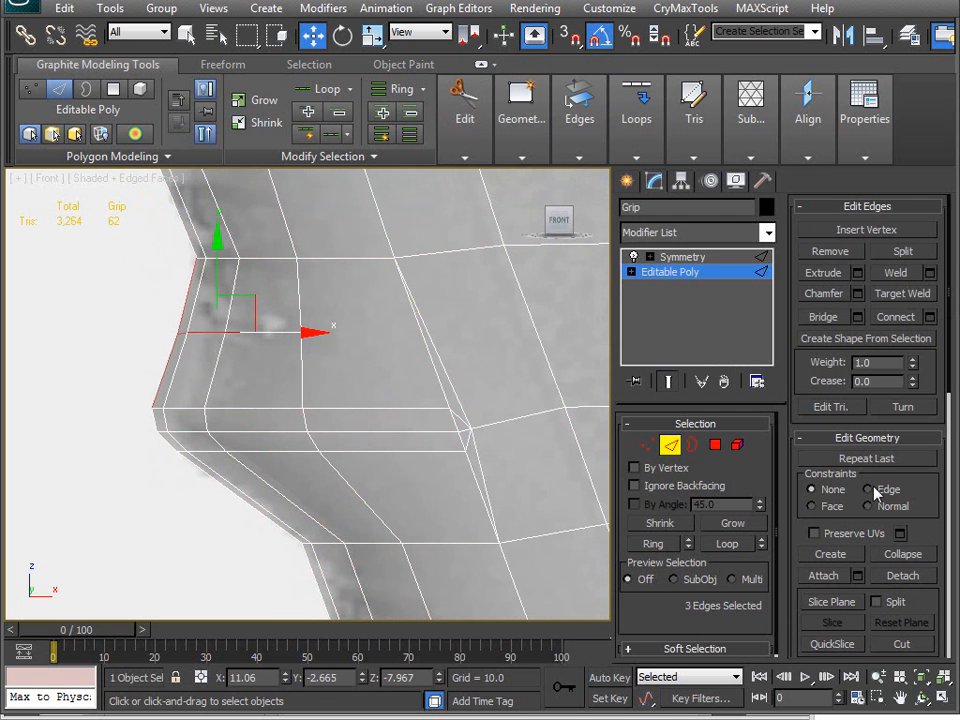
drag(253, 300, 264, 300)
Add a matching Flow Connect segment just above the lower finger ridge and pull it slightly rearward and down.
middle_drag(265, 450, 293, 302)
drag(435, 385, 433, 380)
click(637, 105)
click(668, 224)
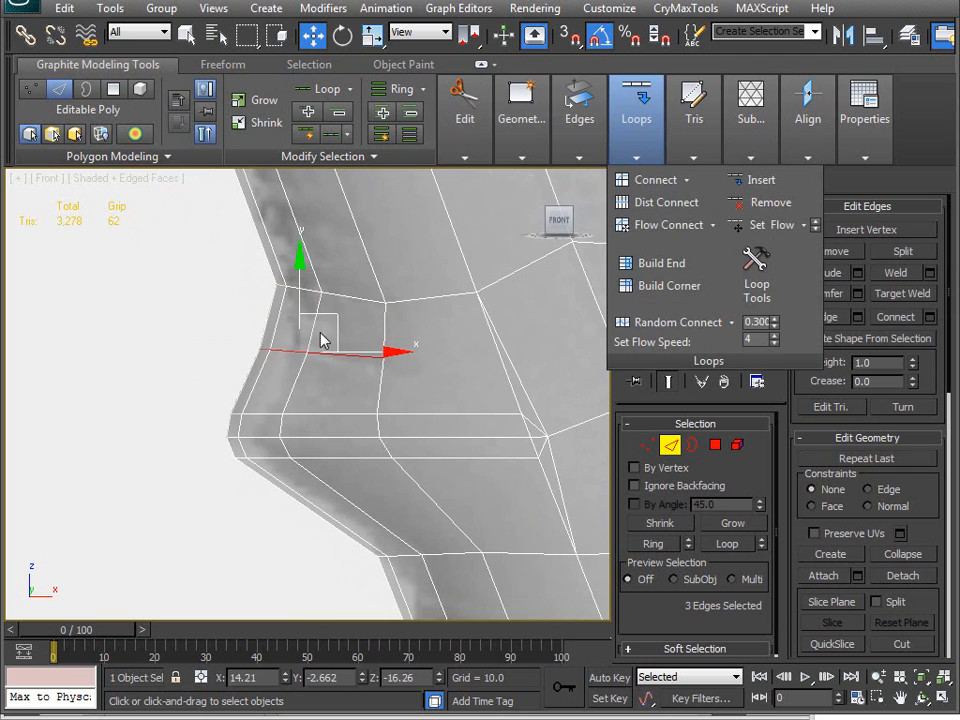
mouse_move(337, 313)
mouse_down()
mouse_move(369, 324)
mouse_move(343, 319)
mouse_up()
middle_drag(322, 392, 341, 336)
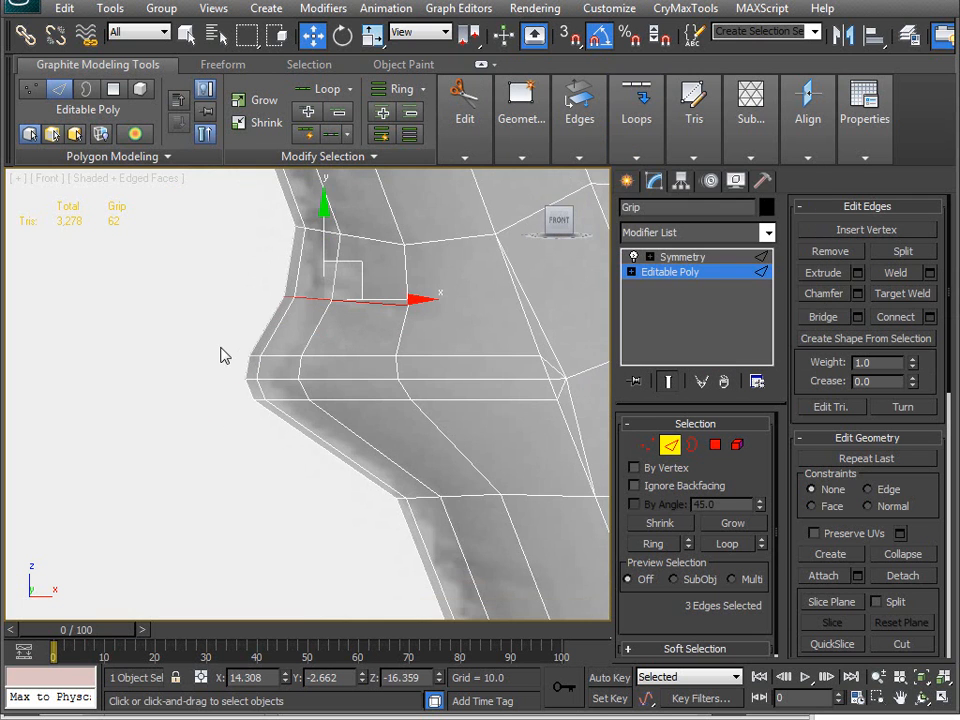
Select the twelve front vertices at the lower finger ridge's tip and move them slightly rearward to the reference outline.
key(1)
drag(218, 345, 447, 400)
drag(370, 377, 399, 380)
Select the four front vertices in the row below the lower finger ridge and shift them slightly rearward and down.
middle_drag(392, 494, 166, 290)
middle_drag(208, 338, 219, 226)
scroll(218, 275, down, 2)
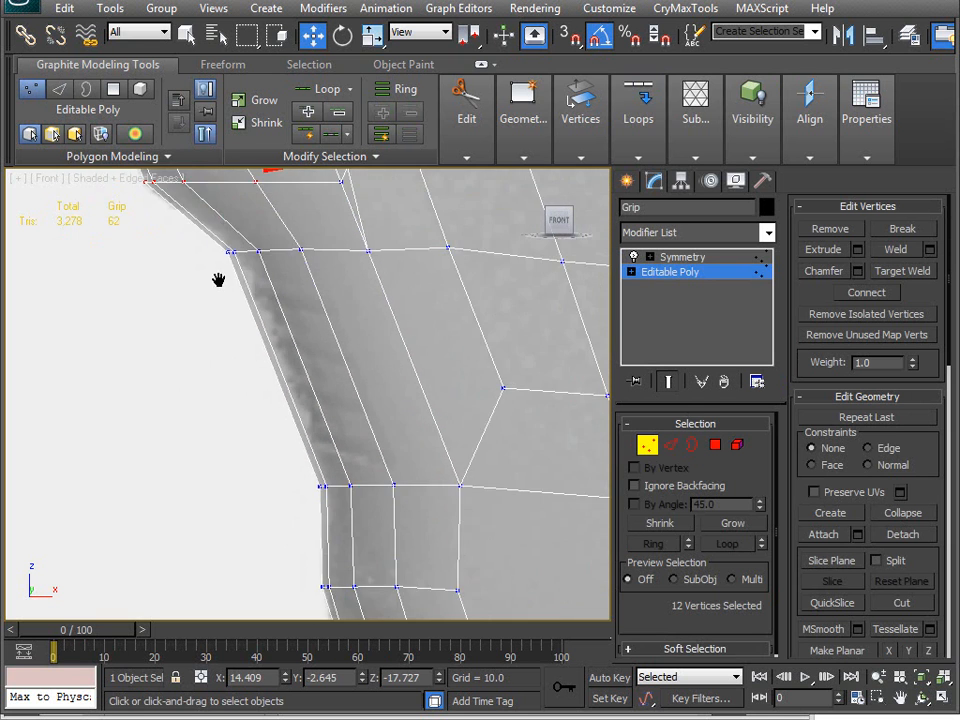
middle_drag(220, 281, 228, 346)
drag(349, 346, 347, 345)
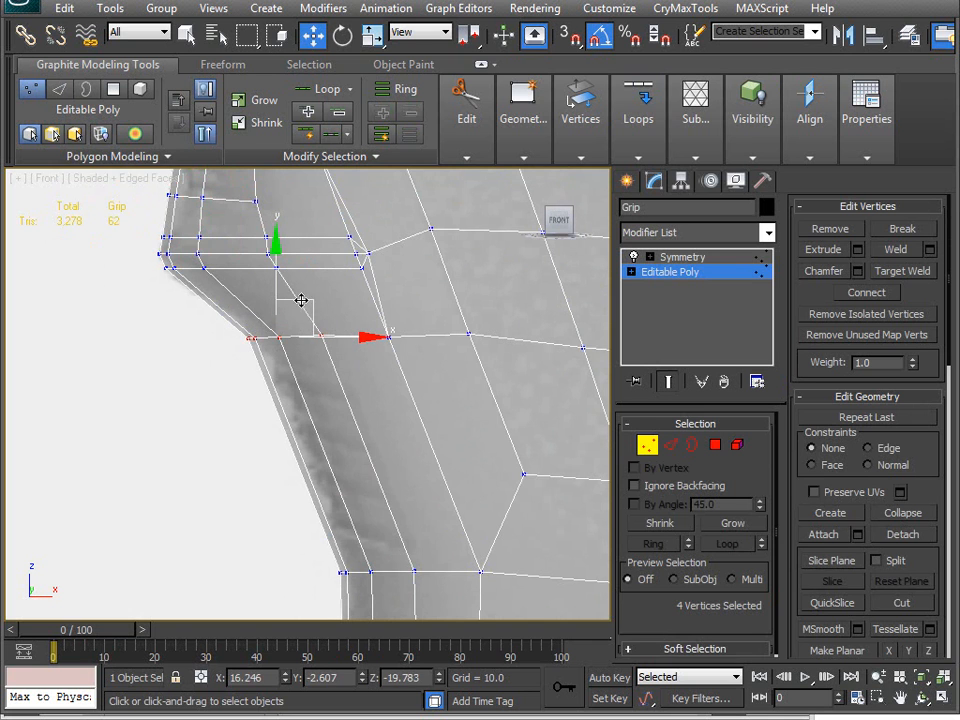
drag(321, 300, 316, 302)
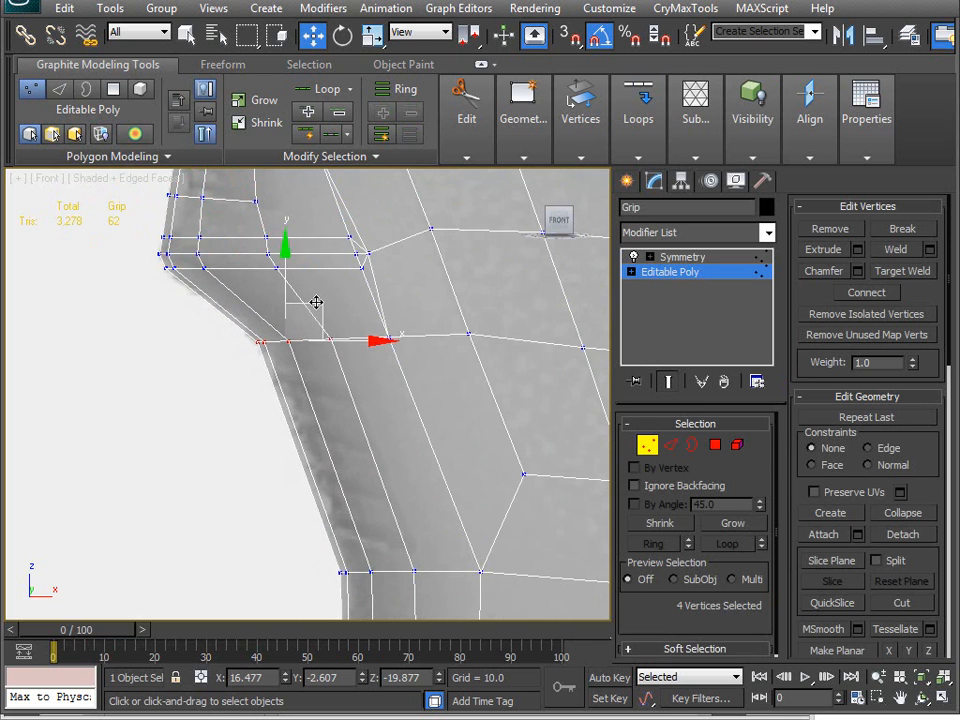
Select all four vertices of the newly inserted row above the lower finger ridge and shift them rearward.
middle_drag(222, 360, 199, 365)
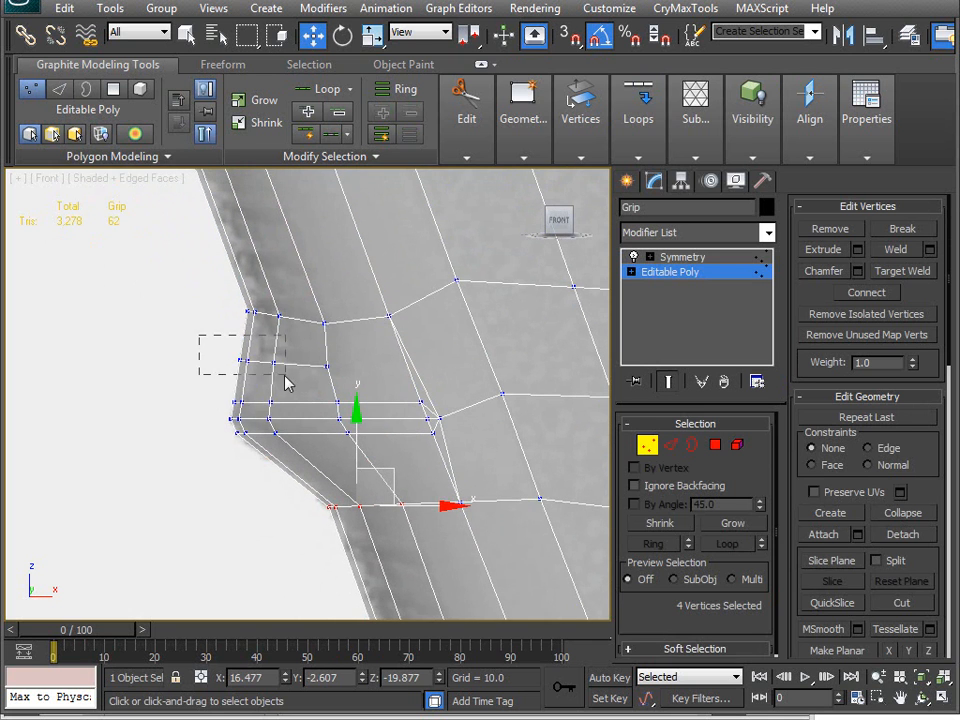
drag(307, 388, 300, 386)
scroll(297, 390, up, 3)
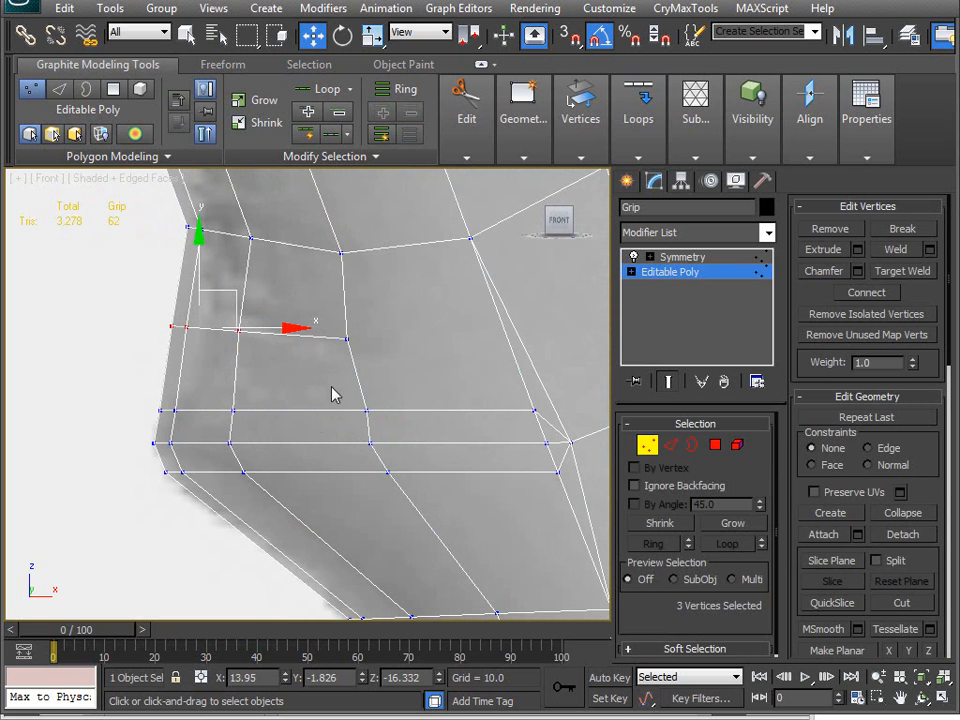
ctrl+click(347, 338)
drag(274, 289, 302, 292)
With the Edge constraint on, slide the inner vertex of the next row up slightly upward to straighten that row.
middle_drag(251, 327, 253, 478)
scroll(296, 394, up, 1)
scroll(306, 398, down, 1)
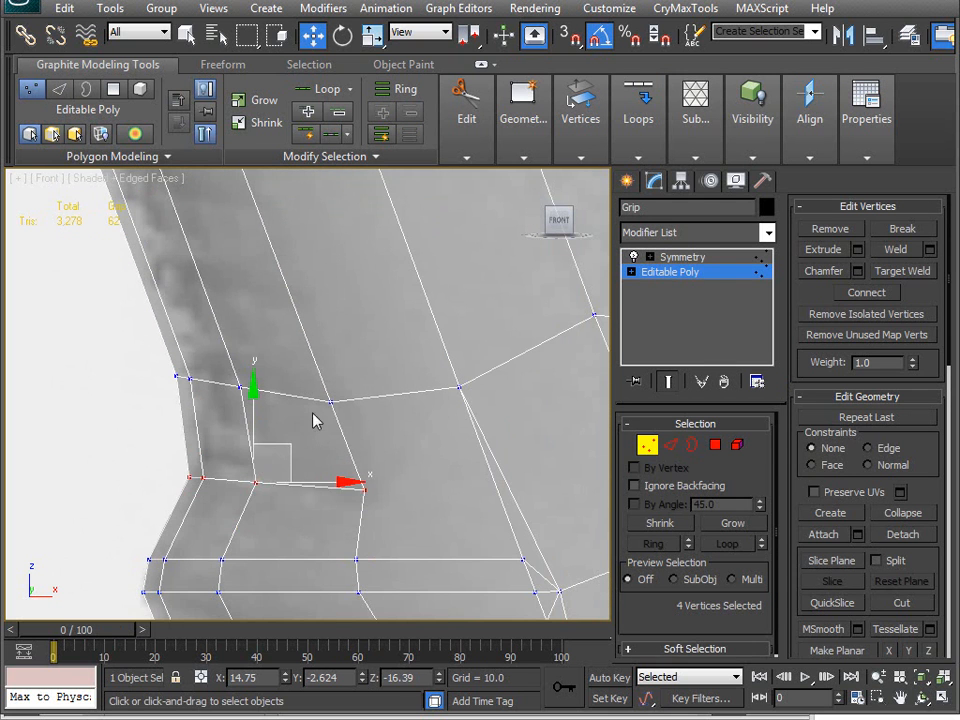
drag(309, 421, 352, 393)
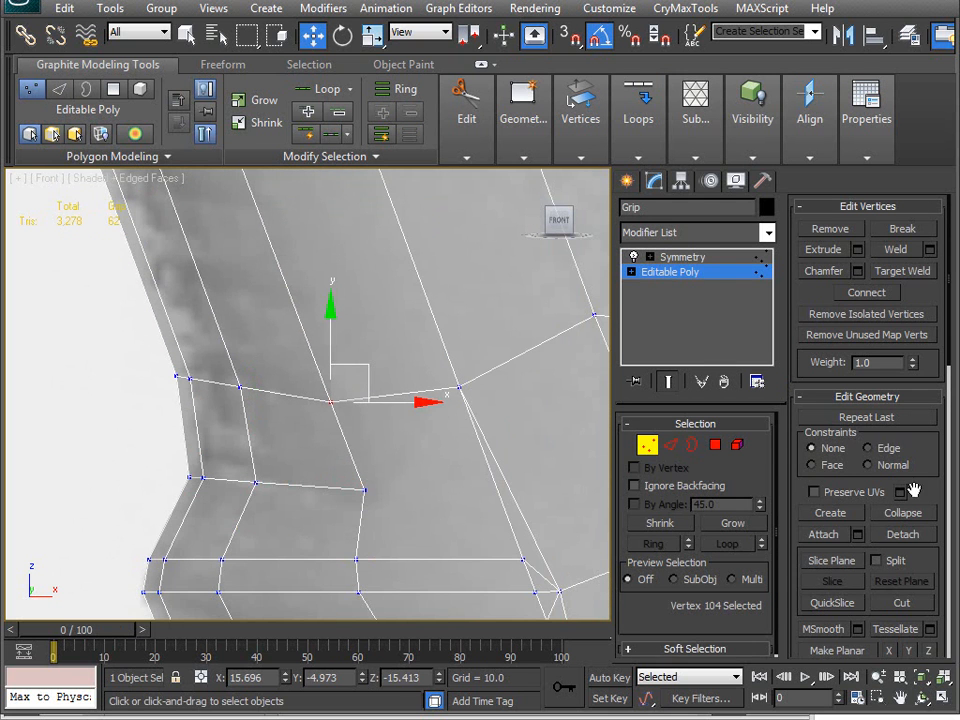
click(867, 448)
drag(369, 370, 362, 356)
Examine the upper front strap and the rear of the trigger guard curve against the reference.
middle_drag(170, 292, 300, 475)
scroll(291, 422, down, 2)
middle_drag(225, 316, 343, 510)
middle_drag(280, 322, 327, 537)
scroll(273, 381, down, 2)
middle_drag(251, 416, 335, 406)
scroll(335, 410, up, 2)
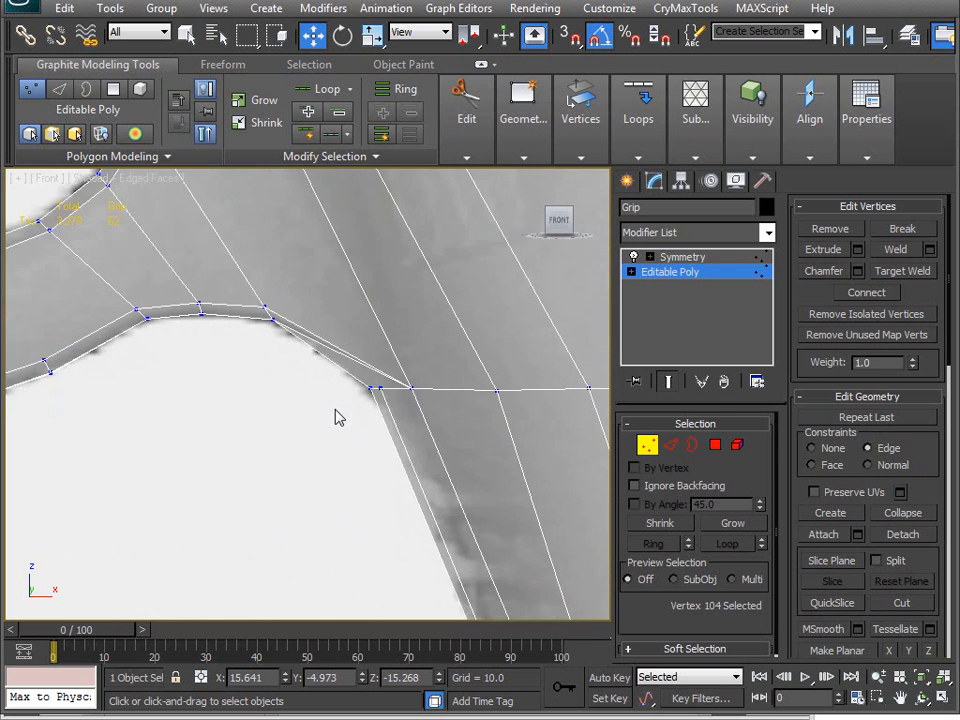
scroll(337, 417, up, 3)
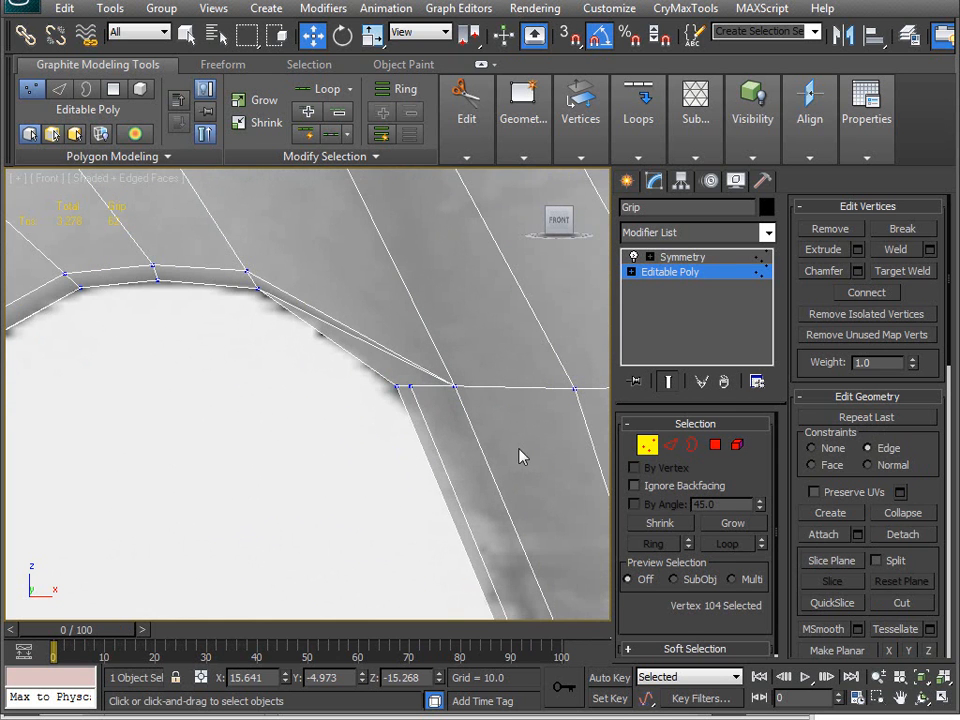
scroll(214, 375, down, 4)
scroll(406, 492, up, 4)
Select the five-vertex row at the top of the lower rear corner and slide it slightly down along its edges.
middle_drag(402, 488, 152, 268)
middle_drag(412, 510, 219, 236)
scroll(222, 240, down, 2)
middle_drag(404, 362, 304, 360)
scroll(352, 366, up, 4)
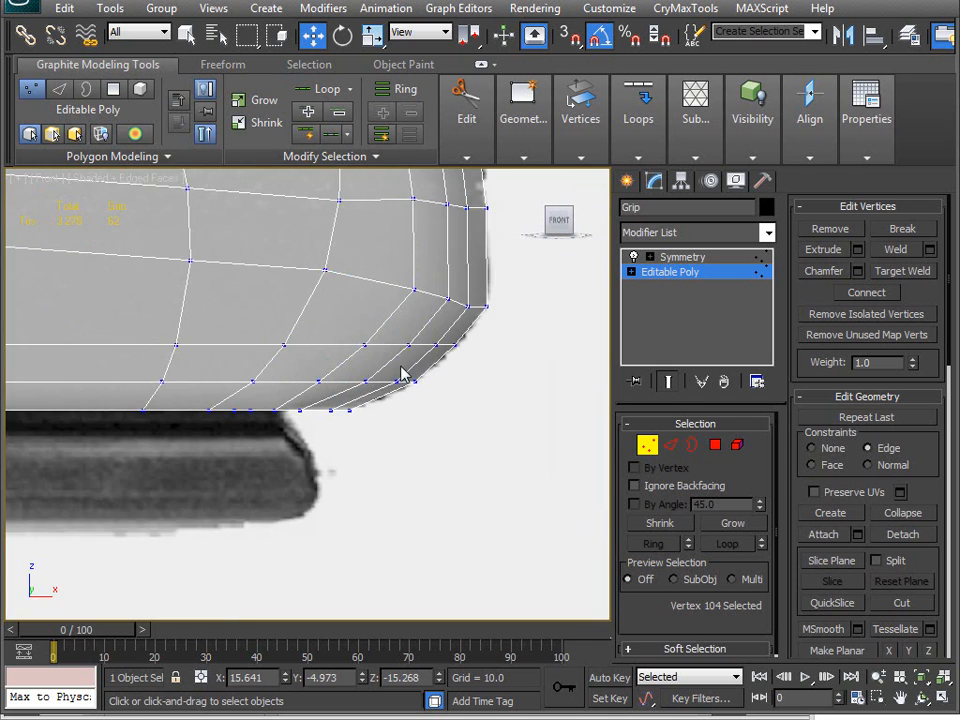
middle_drag(409, 329, 375, 402)
drag(378, 358, 505, 405)
mouse_move(428, 308)
mouse_down()
mouse_move(433, 285)
mouse_move(436, 314)
mouse_up()
Even out the rear corner rows by sliding one vertex beside the backstrap edge and lowering the inner vertex one row above.
middle_drag(391, 422, 341, 385)
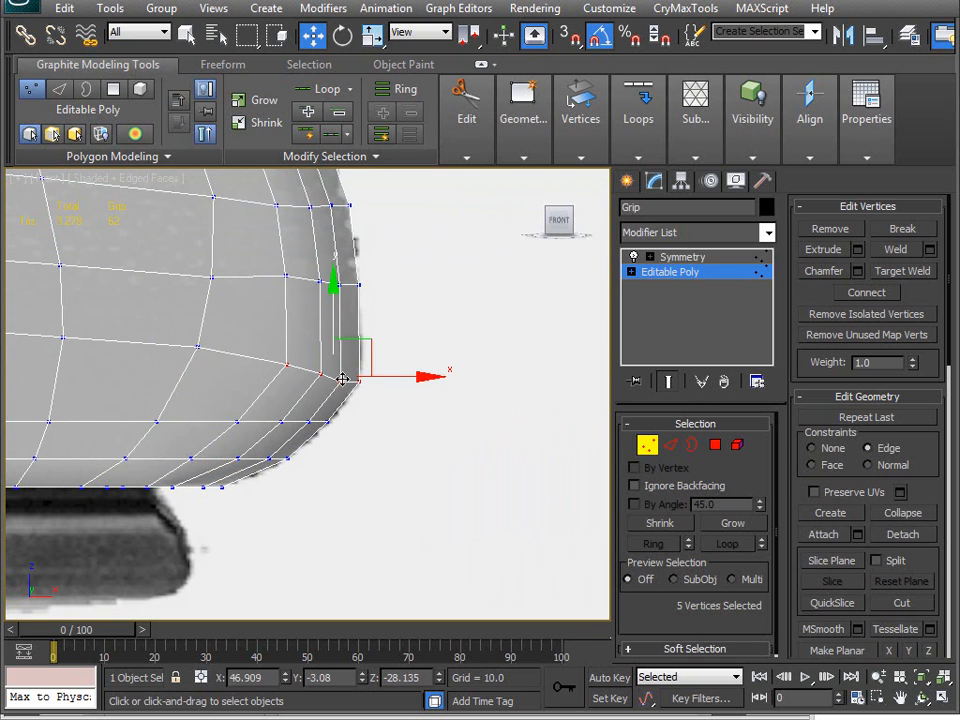
click(342, 379)
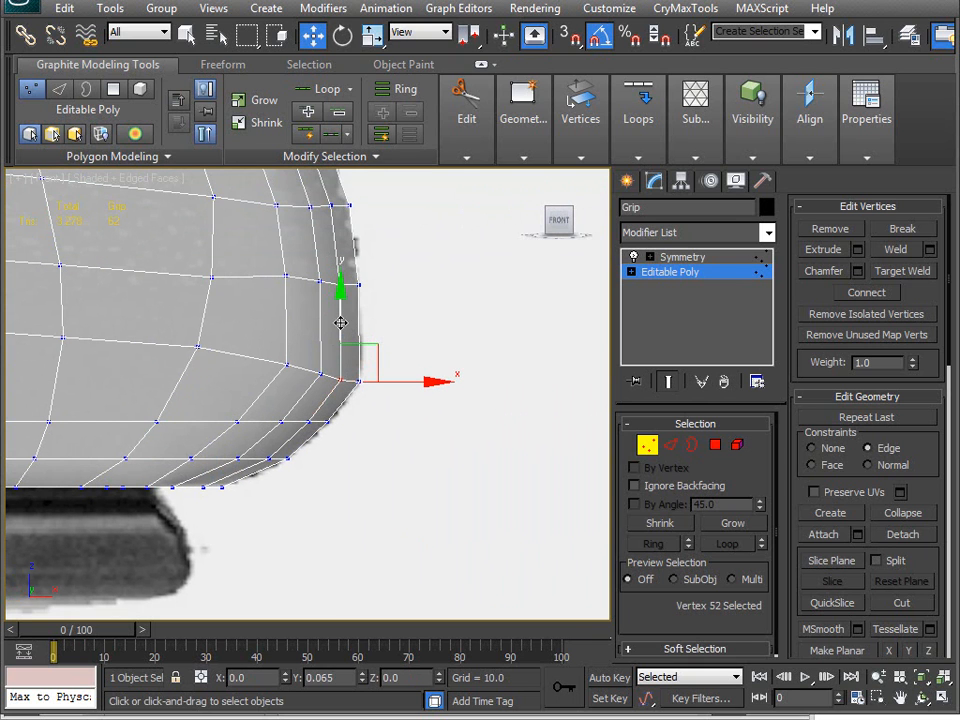
drag(340, 320, 335, 332)
middle_drag(279, 301, 308, 380)
click(312, 352)
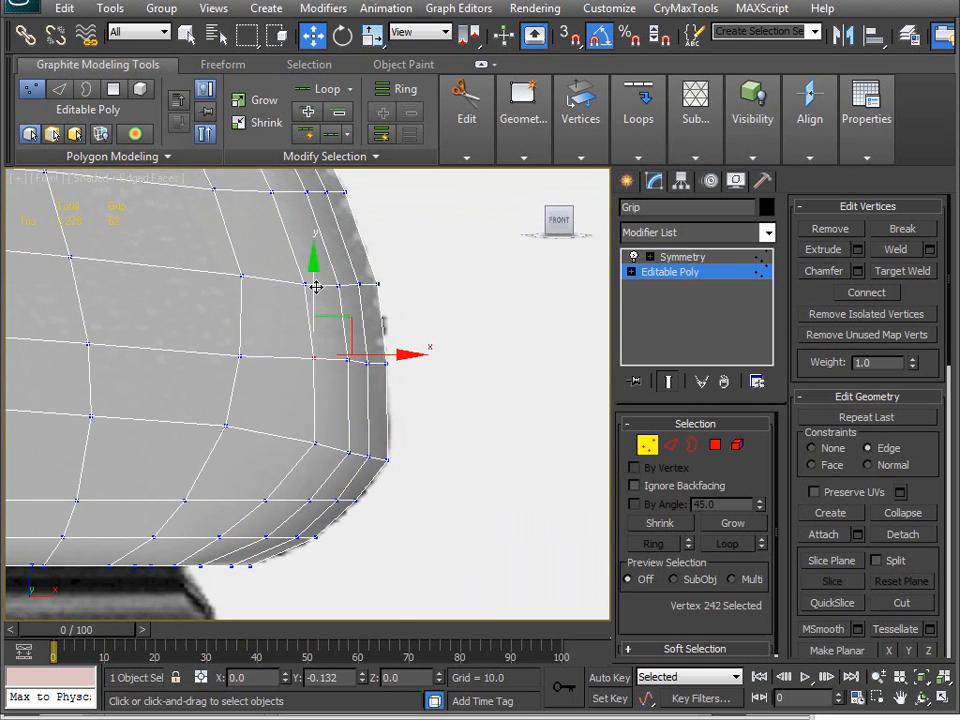
scroll(300, 392, up, 3)
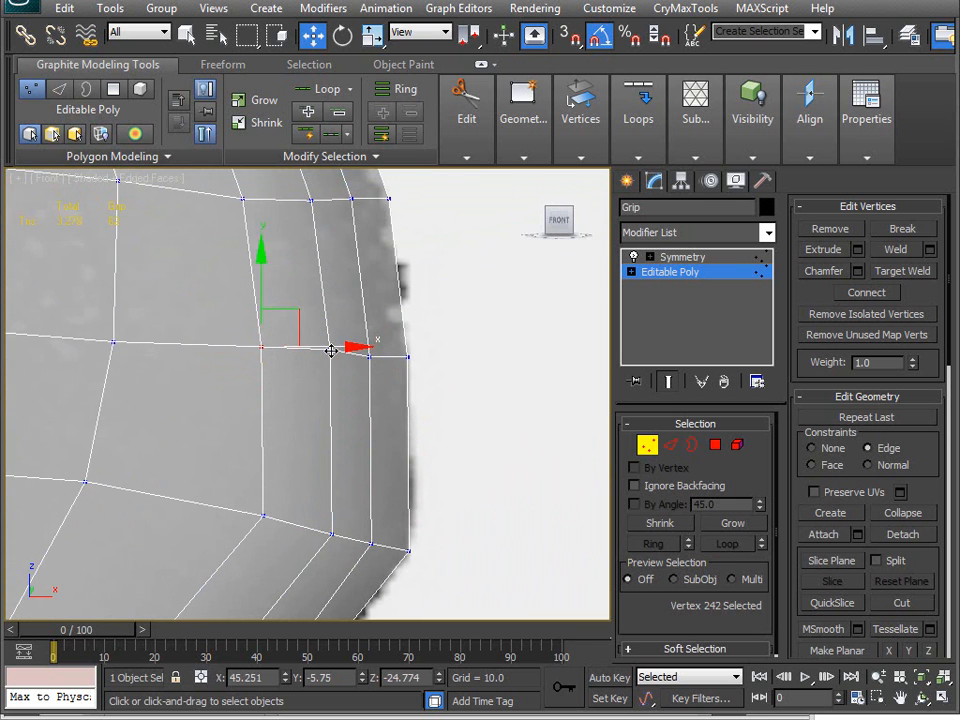
Lower the third-column vertex of the upper row near the grip's bottom rear edge by about 0.1 units.
click(331, 351)
drag(332, 277, 332, 283)
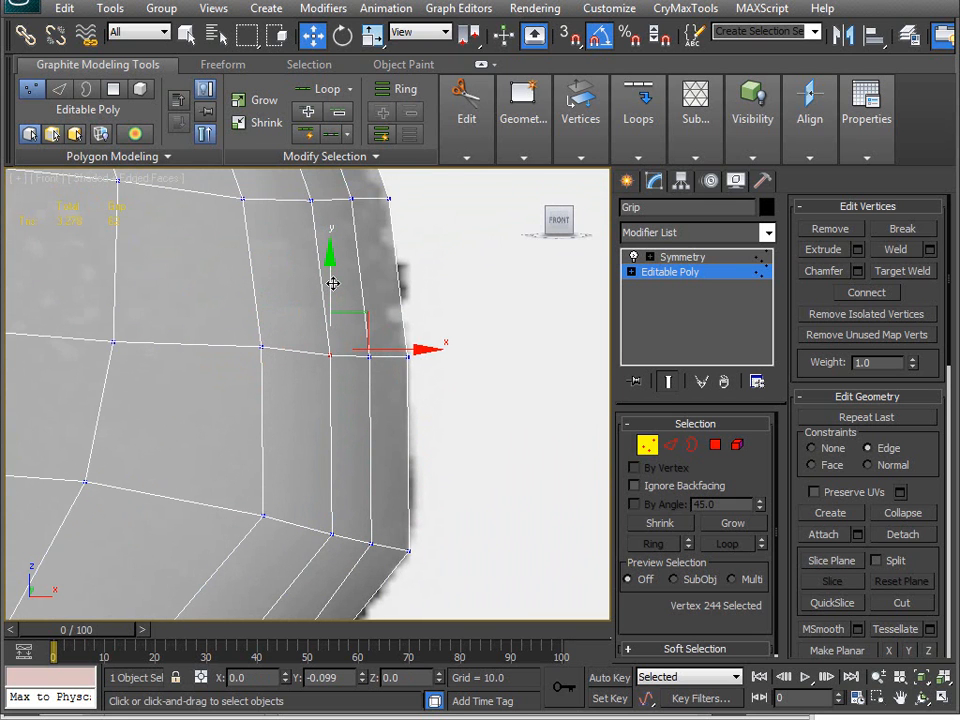
Set the constraint to None and shift the five-vertex row at the grip's rear curve about 0.65 inward along X to match the reference.
middle_drag(236, 321, 234, 514)
middle_drag(275, 398, 404, 415)
scroll(365, 465, down, 3)
mouse_move(258, 312)
middle_down()
mouse_move(306, 465)
mouse_move(387, 508)
mouse_move(384, 566)
middle_up()
mouse_move(284, 268)
middle_down()
mouse_move(364, 450)
mouse_move(320, 490)
middle_up()
drag(398, 376, 240, 415)
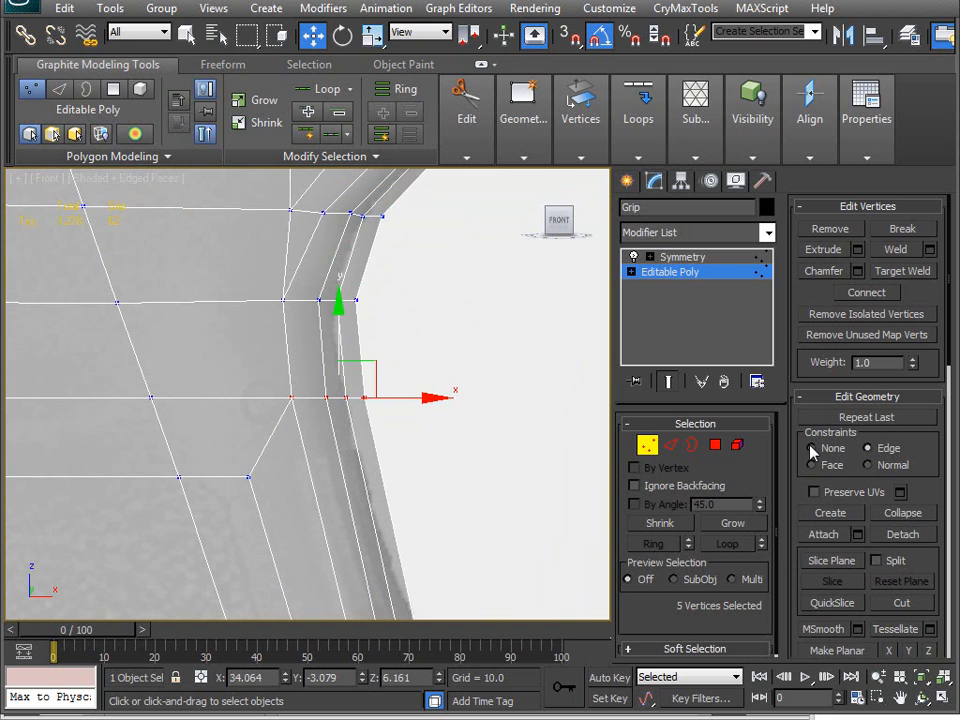
drag(423, 399, 403, 399)
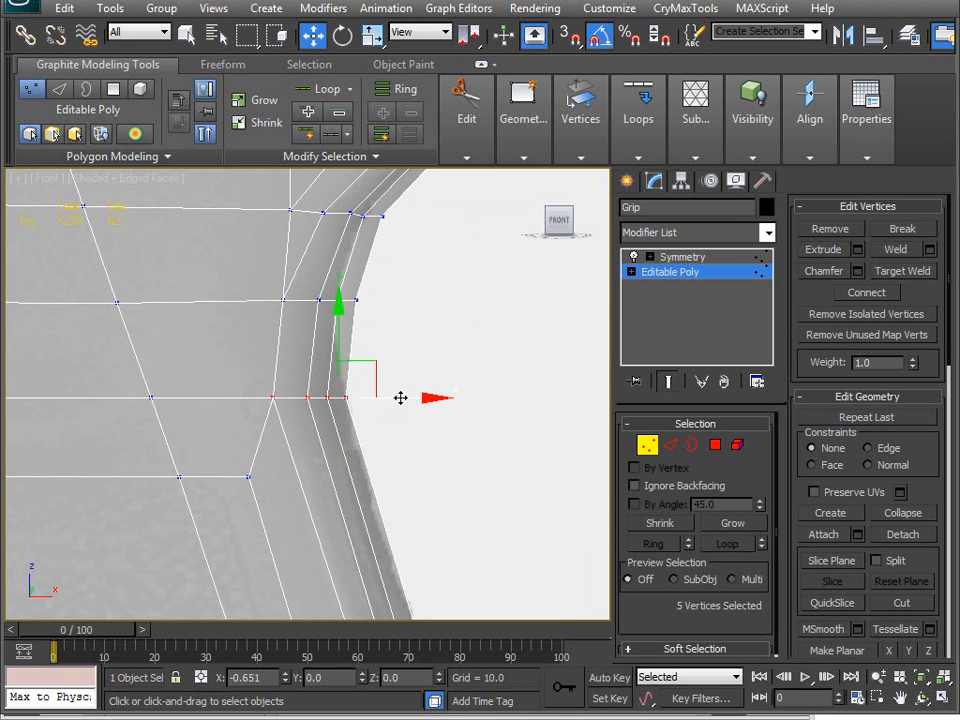
Move the six-vertex row higher on the rear curve inward and slightly up to follow the reference silhouette.
middle_drag(358, 338, 358, 415)
drag(258, 357, 367, 371)
middle_drag(358, 371, 363, 475)
drag(416, 433, 414, 432)
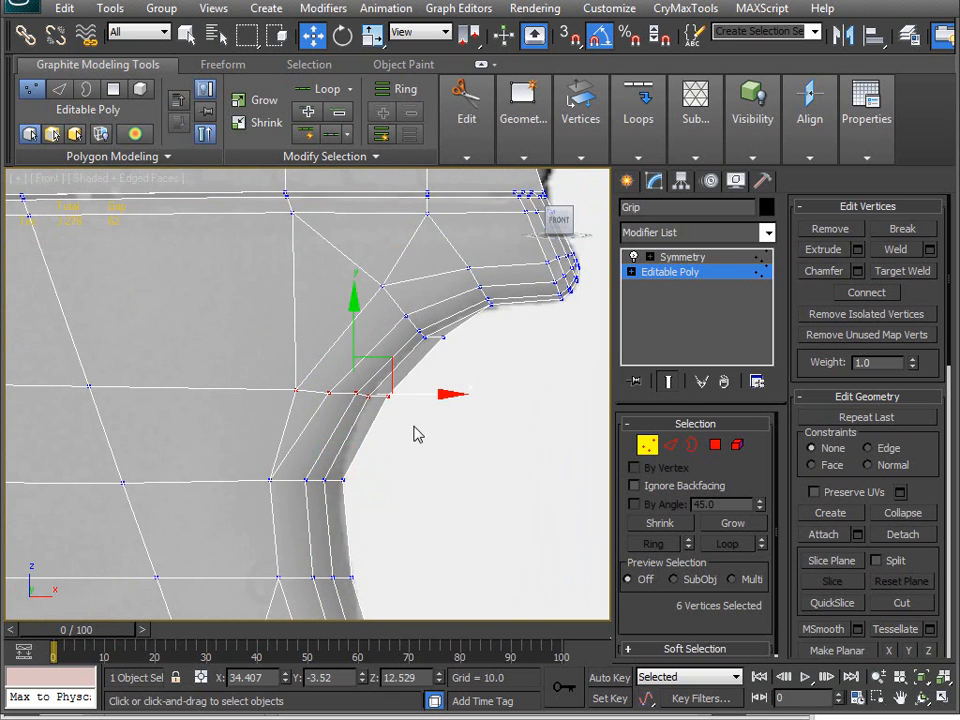
drag(392, 360, 378, 353)
Move the five vertices in the curve beneath the beavertail inward and up onto the reference outline.
middle_drag(391, 377, 330, 455)
scroll(366, 431, up, 2)
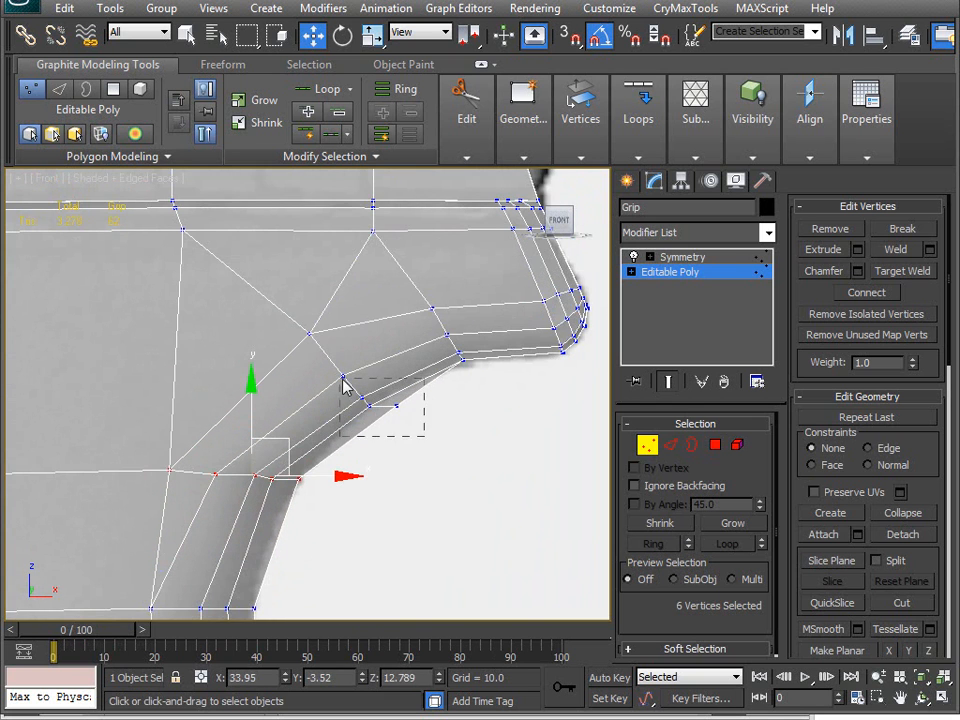
drag(313, 368, 333, 376)
drag(406, 373, 400, 361)
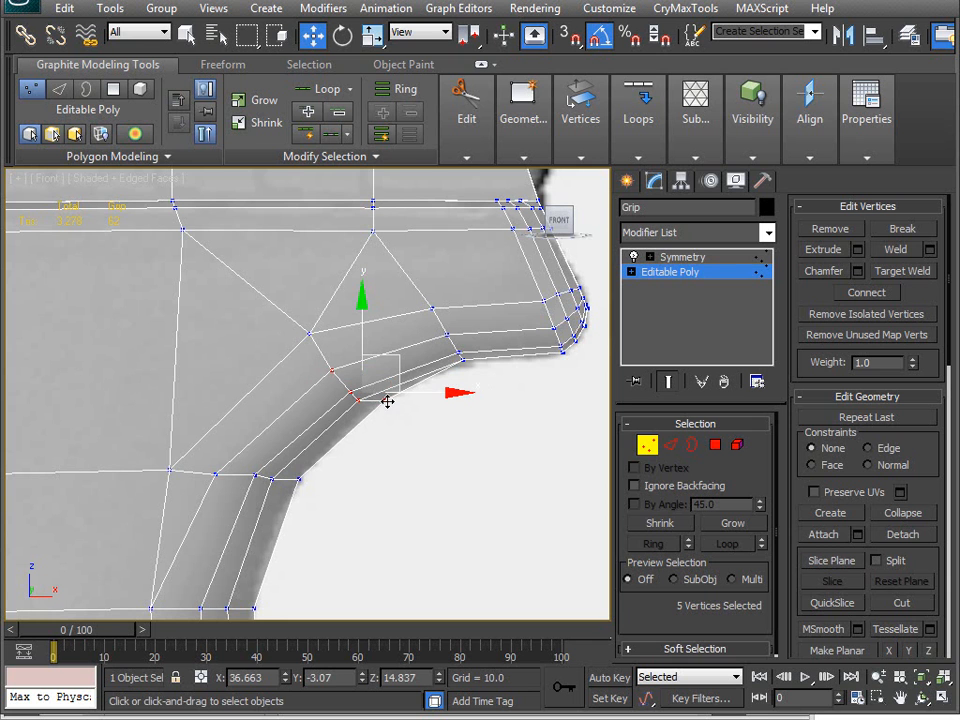
In the opaque perspective view, shift the two inner vertices under the beavertail about 0.49 inward along X.
click(387, 401)
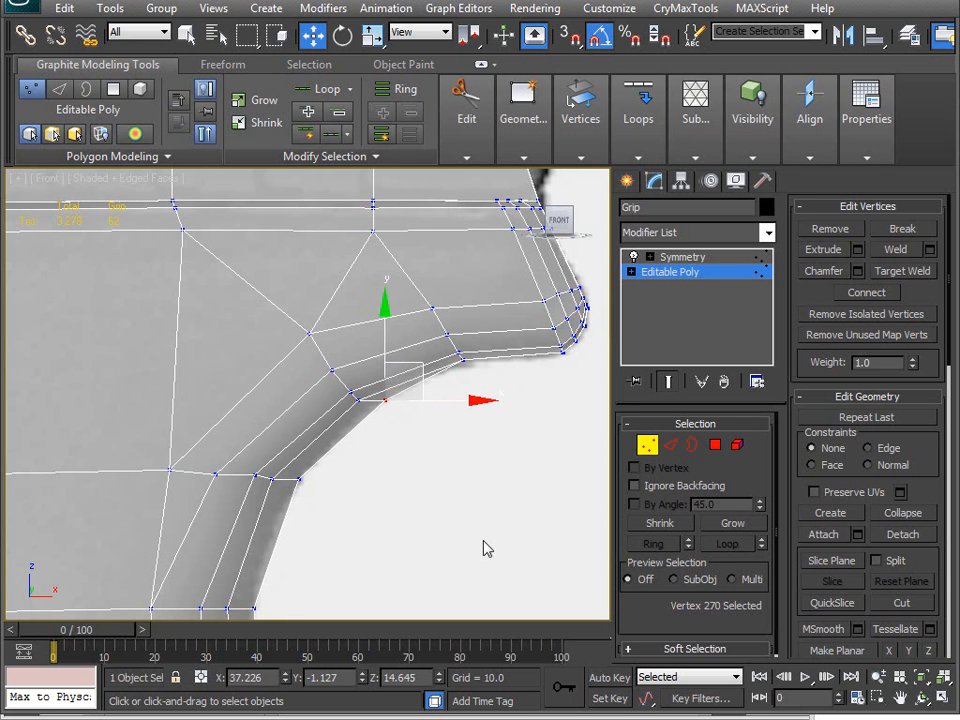
key(p)
key(alt+x)
mouse_move(475, 453)
alt+middle_down()
mouse_move(418, 420)
mouse_move(401, 379)
mouse_move(346, 335)
mouse_move(306, 411)
mouse_move(371, 399)
mouse_move(405, 356)
mouse_move(433, 403)
mouse_move(446, 371)
mouse_move(452, 401)
mouse_move(508, 332)
alt+middle_up()
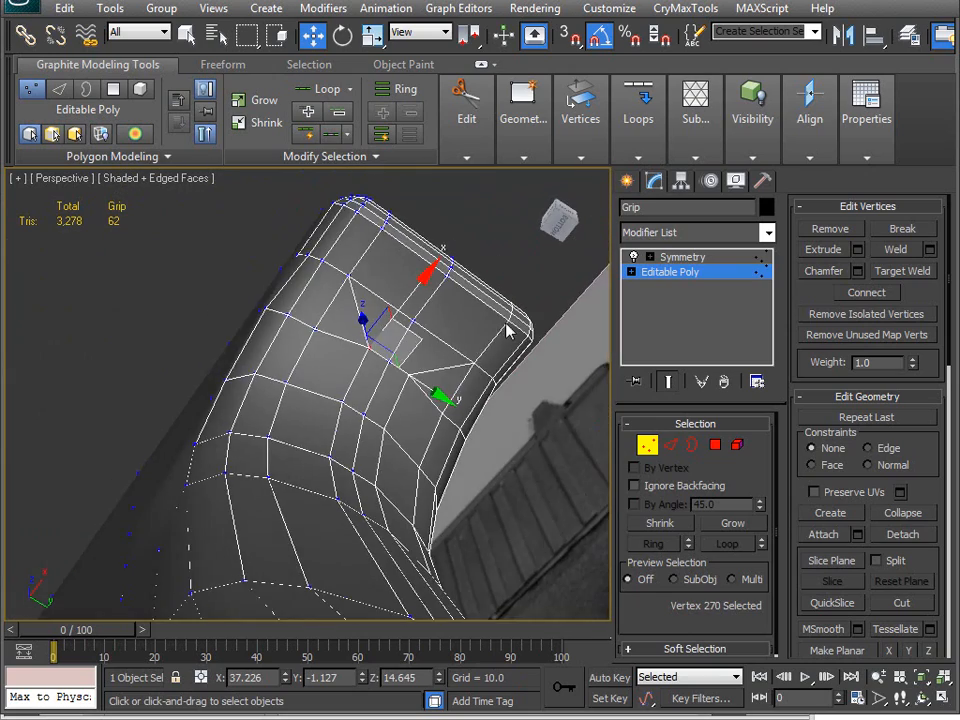
ctrl+click(390, 390)
alt+middle_drag(390, 390, 390, 444)
alt+middle_drag(412, 368, 437, 341)
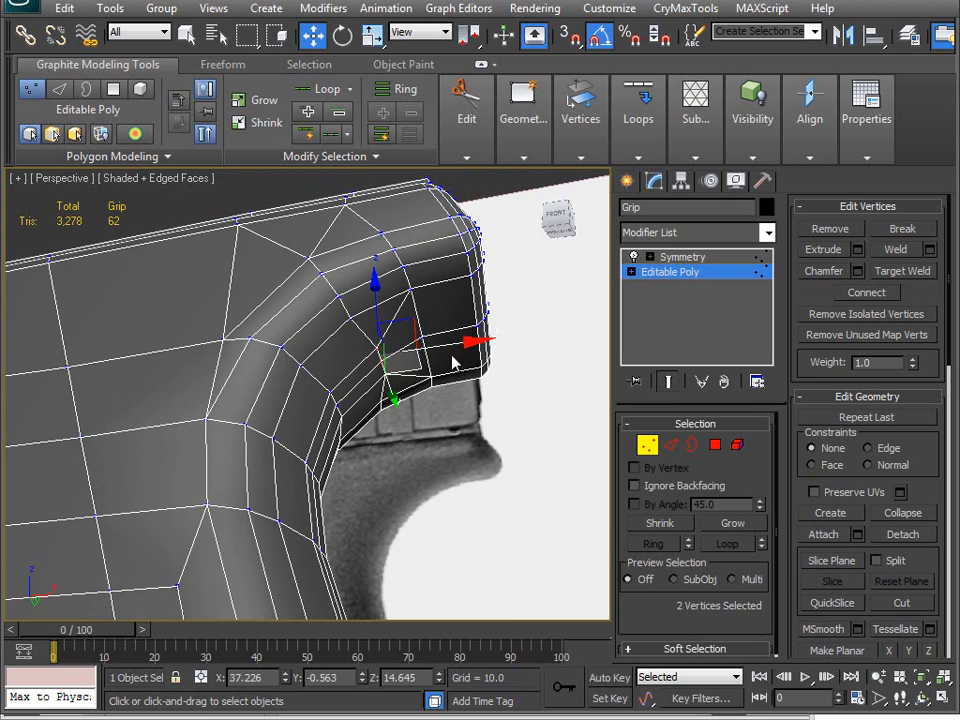
mouse_move(453, 346)
mouse_down()
mouse_move(437, 343)
mouse_move(441, 353)
mouse_up()
alt+middle_drag(441, 353, 428, 420)
alt+middle_drag(401, 337, 447, 379)
scroll(443, 384, up, 2)
drag(442, 367, 431, 368)
Examine the mesh flow around the grip's beavertail, back and side from several angles.
alt+middle_drag(431, 450, 315, 332)
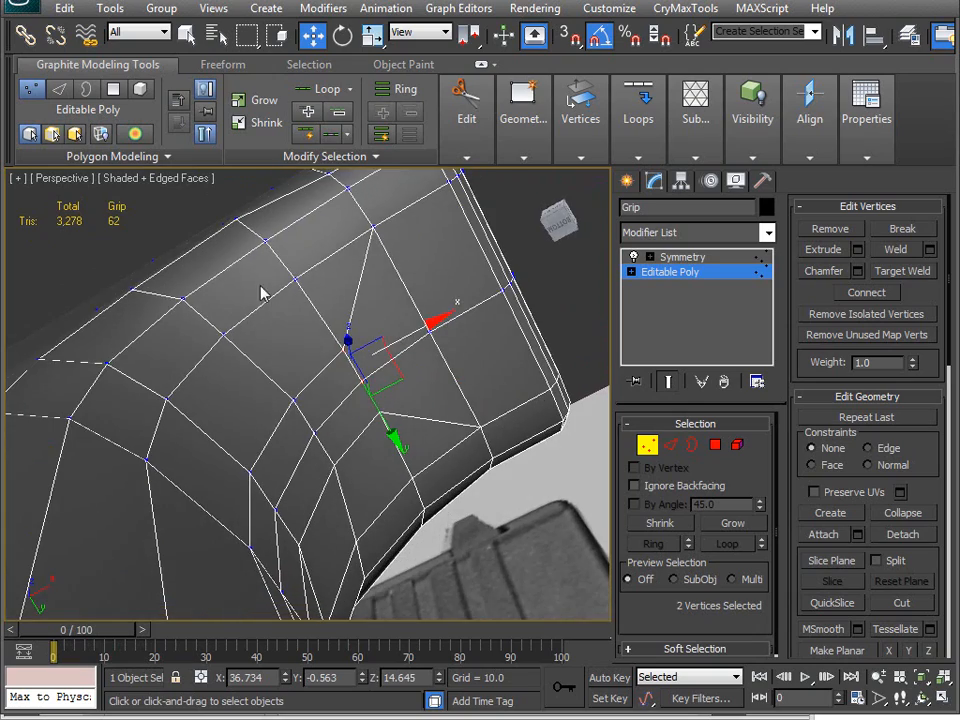
alt+middle_drag(358, 398, 333, 402)
middle_drag(305, 528, 484, 493)
middle_drag(368, 432, 381, 452)
scroll(366, 356, down, 3)
scroll(350, 442, up, 4)
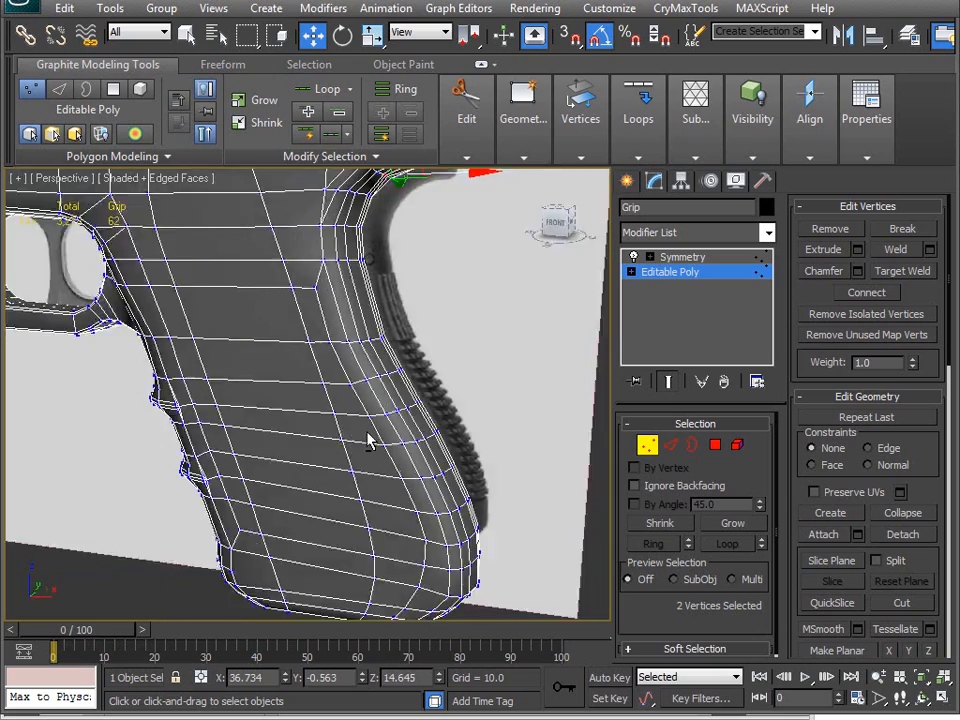
scroll(396, 428, down, 4)
alt+middle_drag(345, 442, 439, 403)
scroll(438, 404, up, 5)
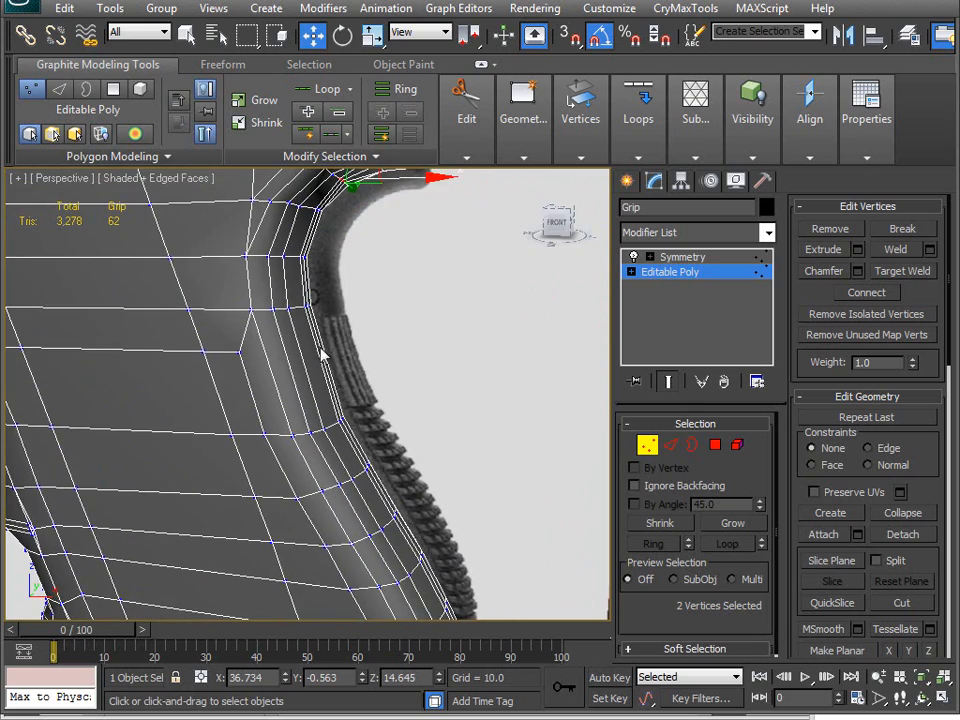
alt+middle_drag(360, 402, 335, 383)
scroll(430, 374, up, 3)
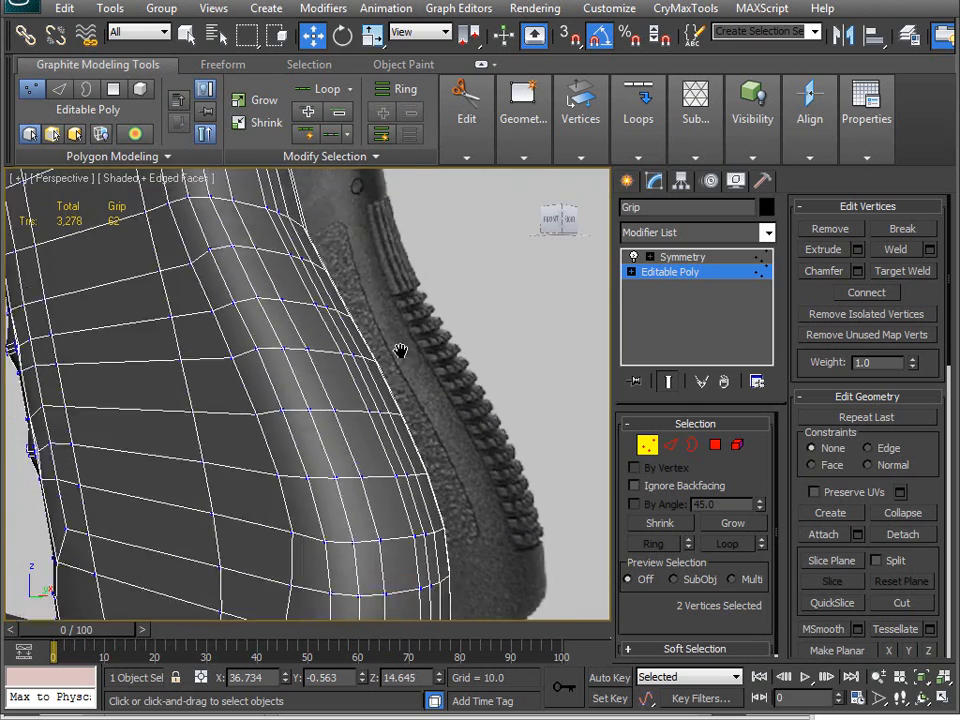
middle_drag(440, 366, 263, 349)
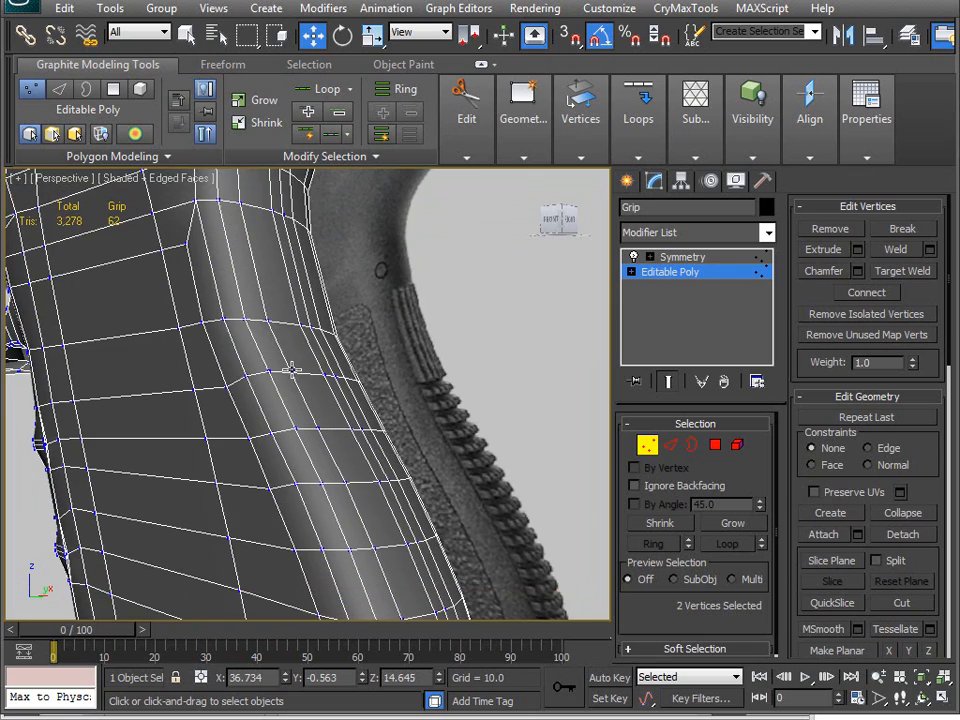
scroll(292, 368, down, 3)
alt+middle_drag(333, 368, 293, 453)
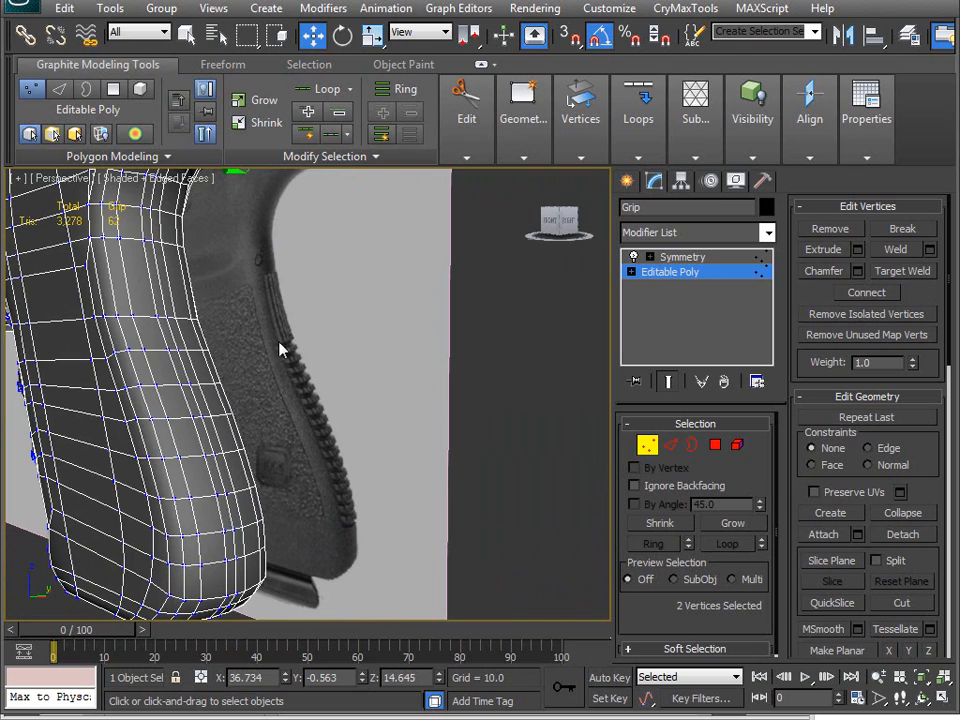
alt+middle_drag(293, 370, 430, 341)
Shift the side vertex level with the rear base of the trigger guard about 0.2 toward the front along X.
alt+middle_drag(511, 281, 226, 327)
middle_drag(226, 327, 347, 386)
scroll(392, 433, up, 3)
scroll(347, 386, up, 2)
middle_drag(299, 333, 345, 335)
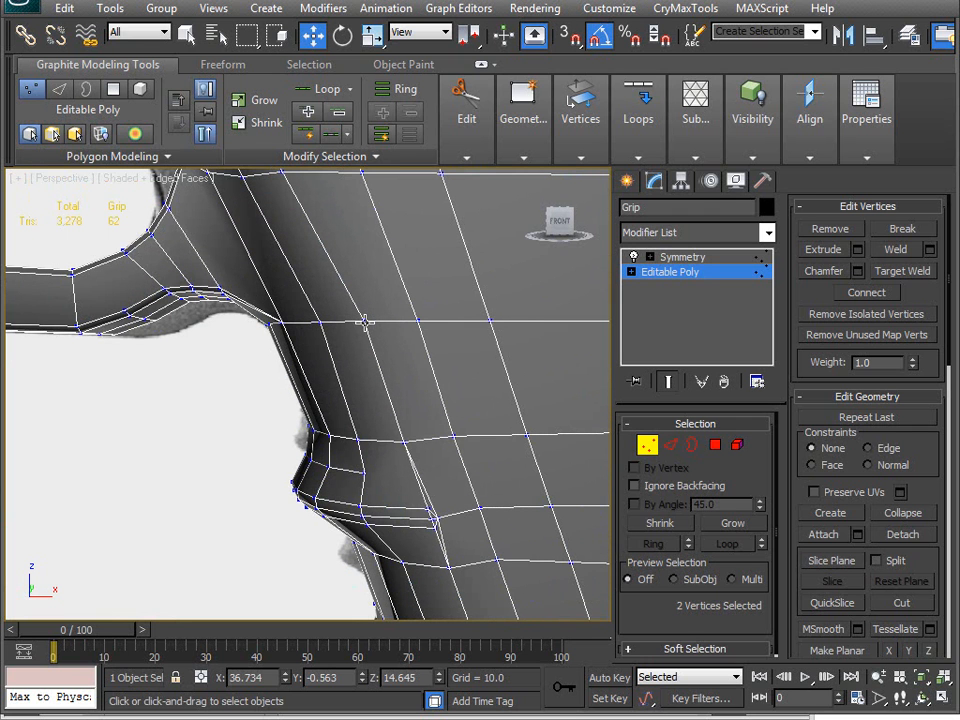
alt+middle_drag(326, 423, 325, 467)
drag(443, 381, 436, 381)
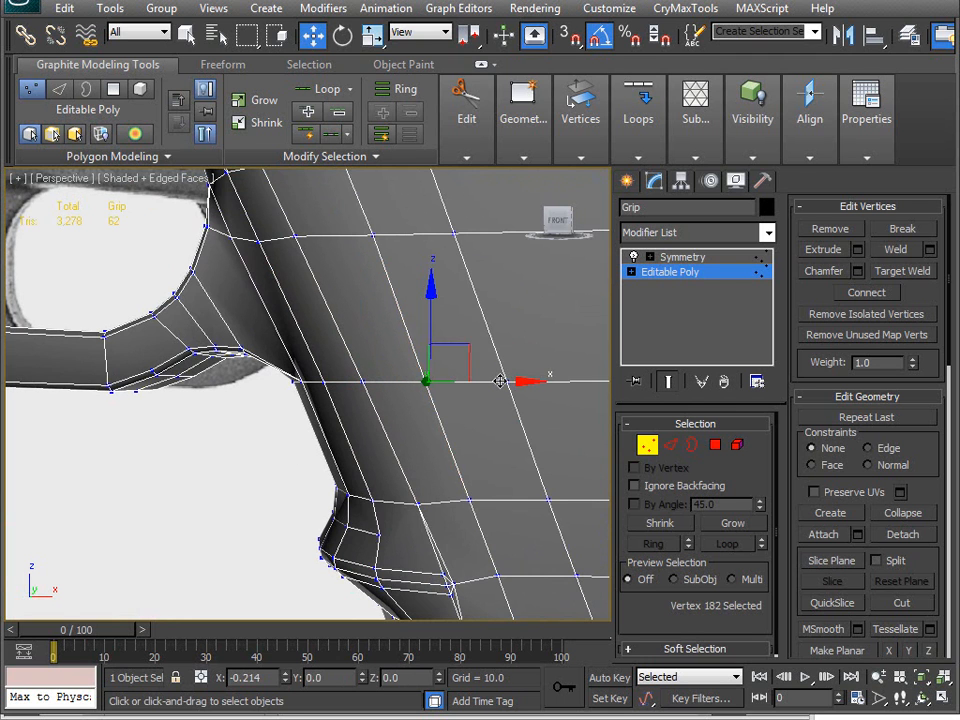
Use the Optimize tool to connect the loose end vertices of the finger grooves to neighbouring vertices with diagonal edges.
alt+middle_drag(468, 422, 274, 285)
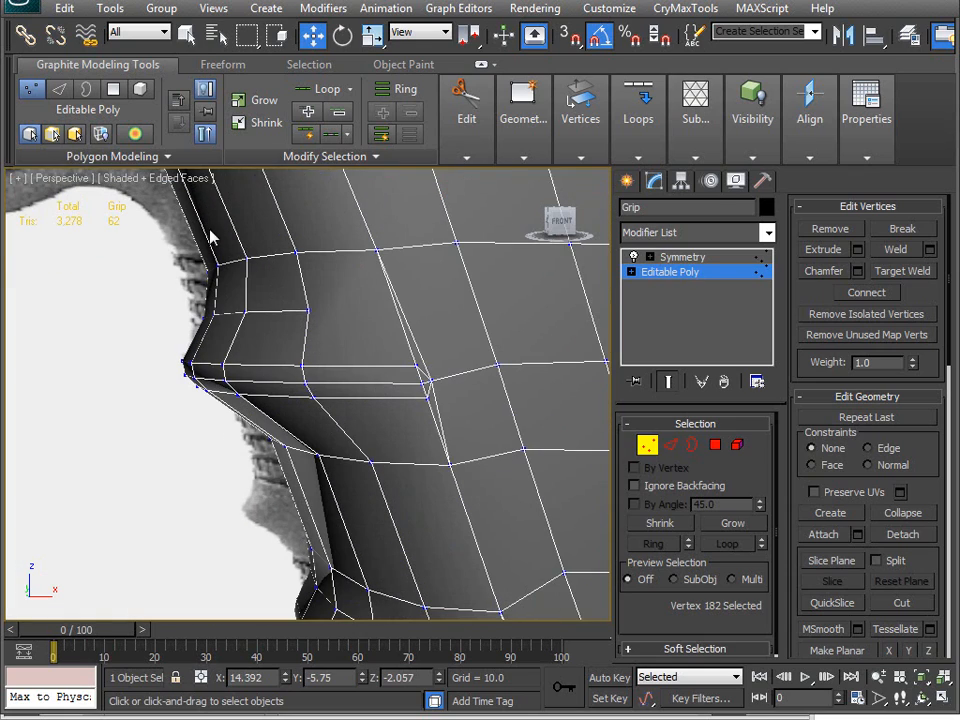
click(222, 66)
click(240, 133)
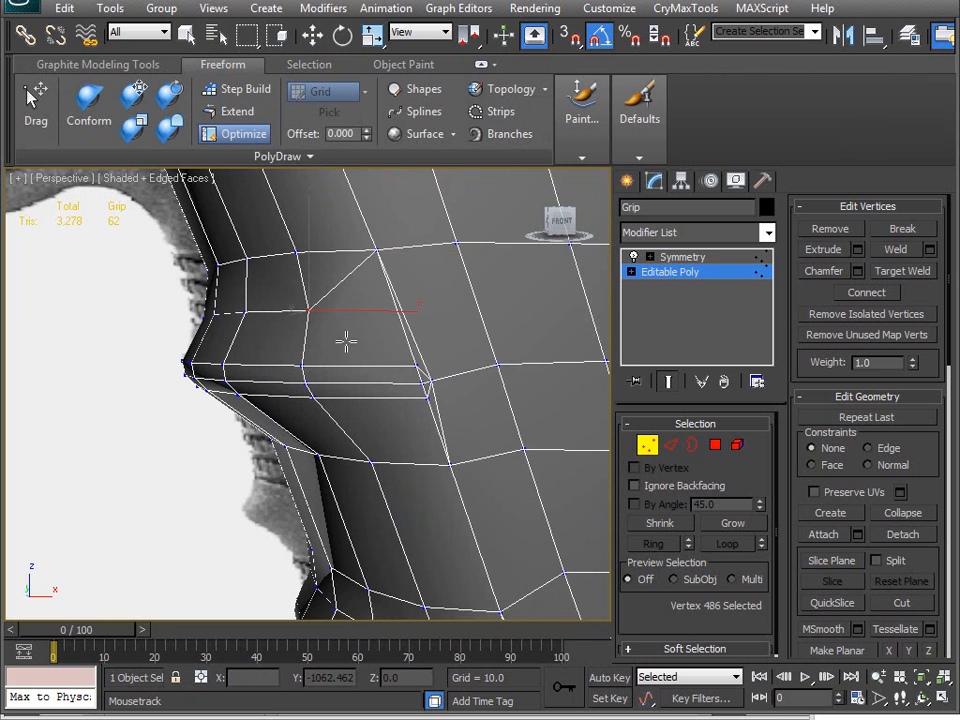
alt+middle_drag(420, 367, 337, 283)
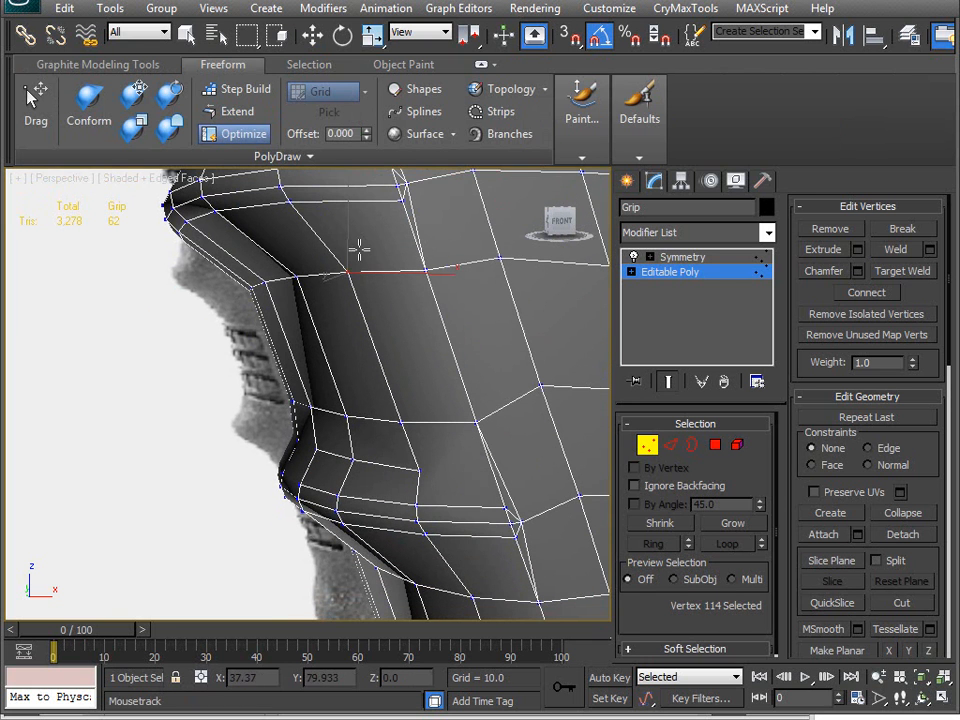
alt+middle_drag(398, 399, 365, 314)
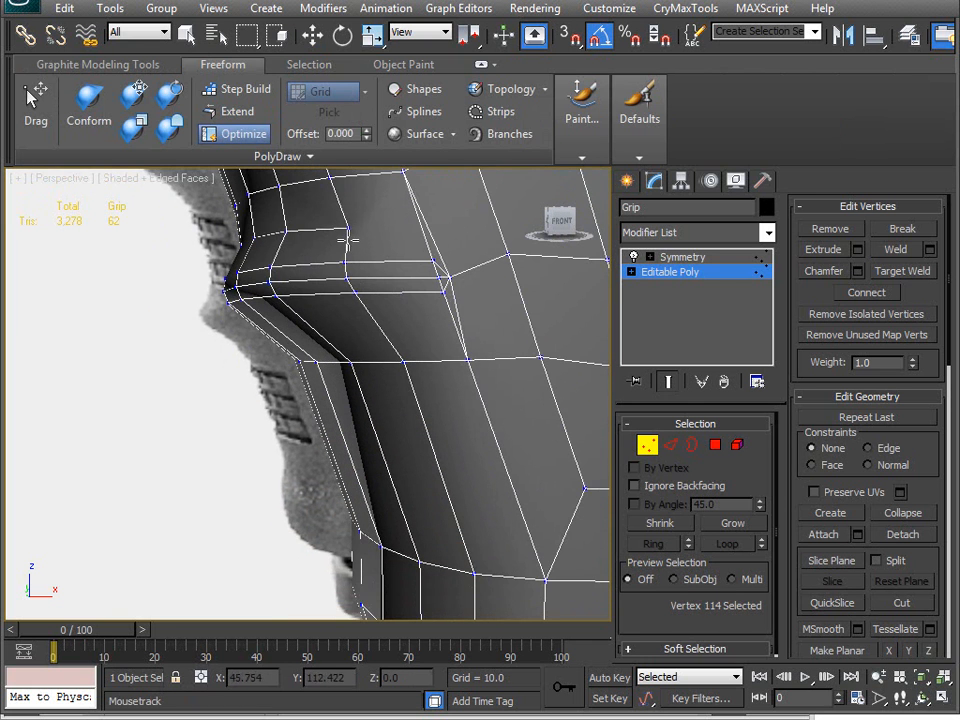
alt+middle_drag(352, 234, 355, 299)
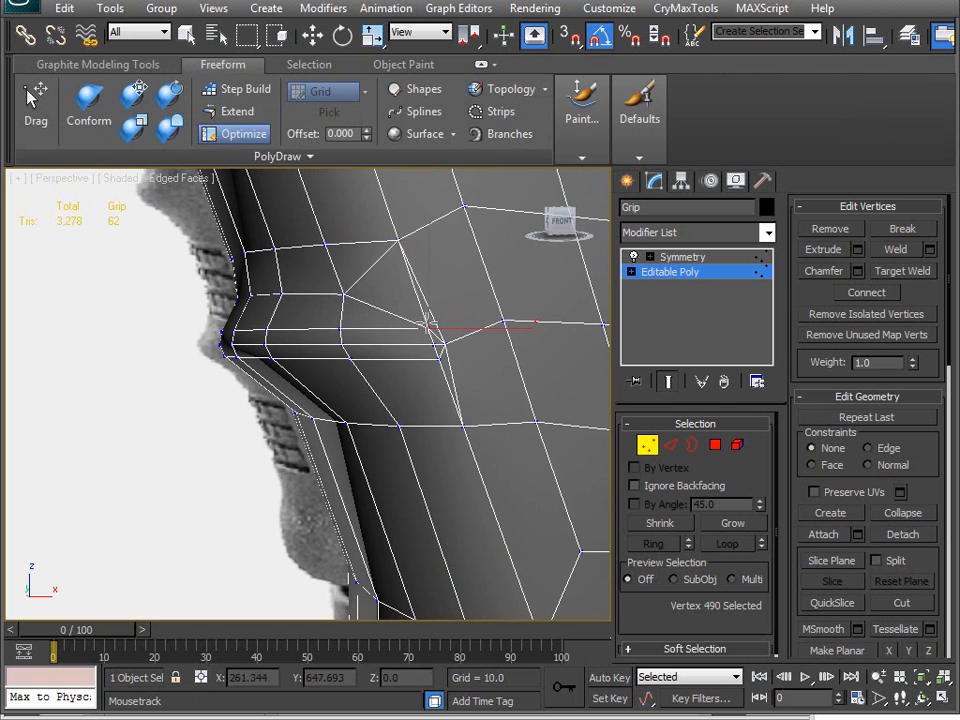
middle_drag(393, 388, 376, 424)
key(w)
Connect the loose vertex at the grip's lower front corner to the neighbouring edge column using Optimize.
alt+middle_drag(255, 440, 333, 358)
scroll(333, 357, down, 6)
alt+middle_drag(370, 441, 325, 386)
scroll(325, 386, up, 5)
alt+middle_drag(369, 439, 449, 472)
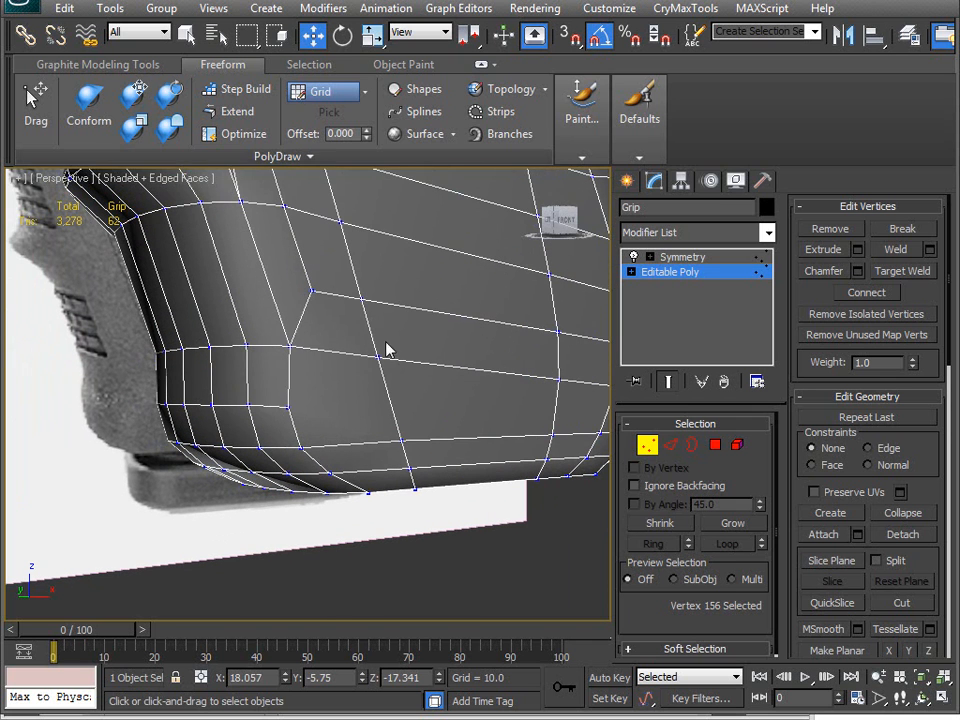
click(259, 136)
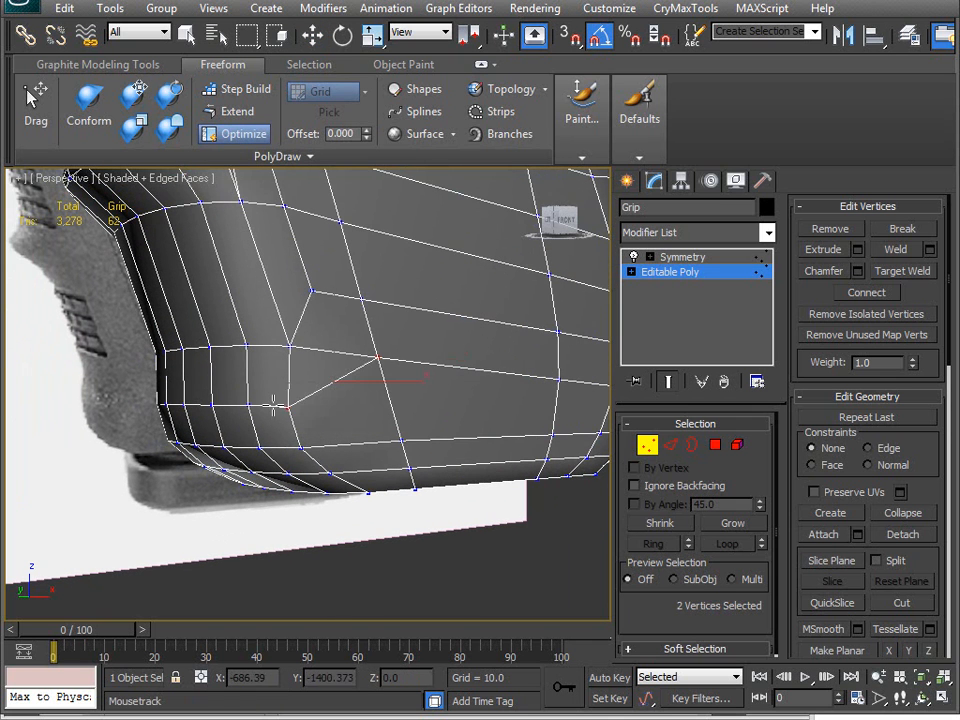
key(w)
alt+middle_drag(476, 403, 490, 473)
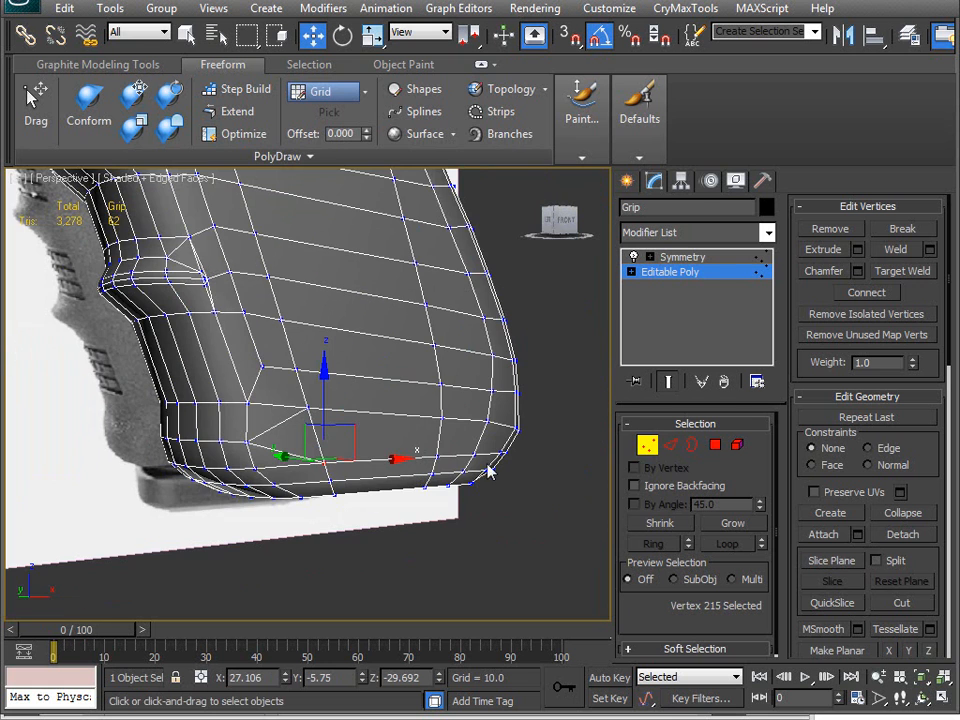
Hide the edged faces, leave vertex editing and examine the shaded surface of the grip.
key(F4)
click(648, 447)
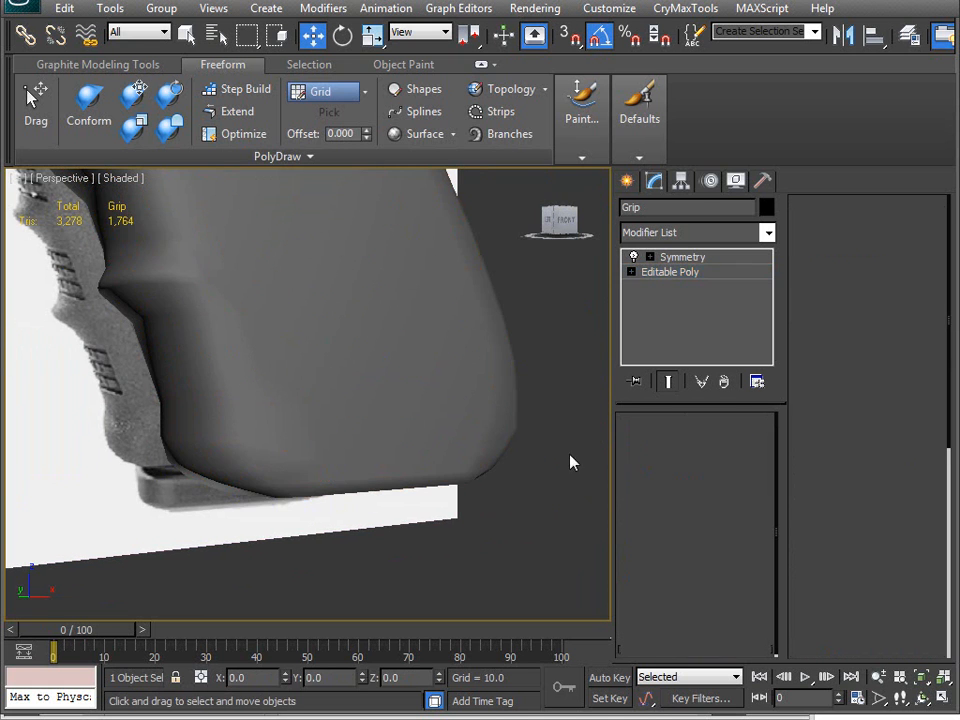
scroll(418, 450, up, 3)
middle_drag(347, 407, 380, 352)
scroll(347, 474, down, 5)
middle_drag(214, 347, 425, 374)
scroll(425, 373, up, 3)
scroll(376, 383, up, 4)
middle_drag(364, 321, 390, 445)
middle_drag(446, 462, 350, 369)
Select all polygons of the grip, auto-smooth them with a 45.0 threshold, and deselect the object.
click(713, 448)
key(ctrl+a)
middle_drag(503, 497, 354, 356)
scroll(354, 356, down, 4)
scroll(921, 512, down, 10)
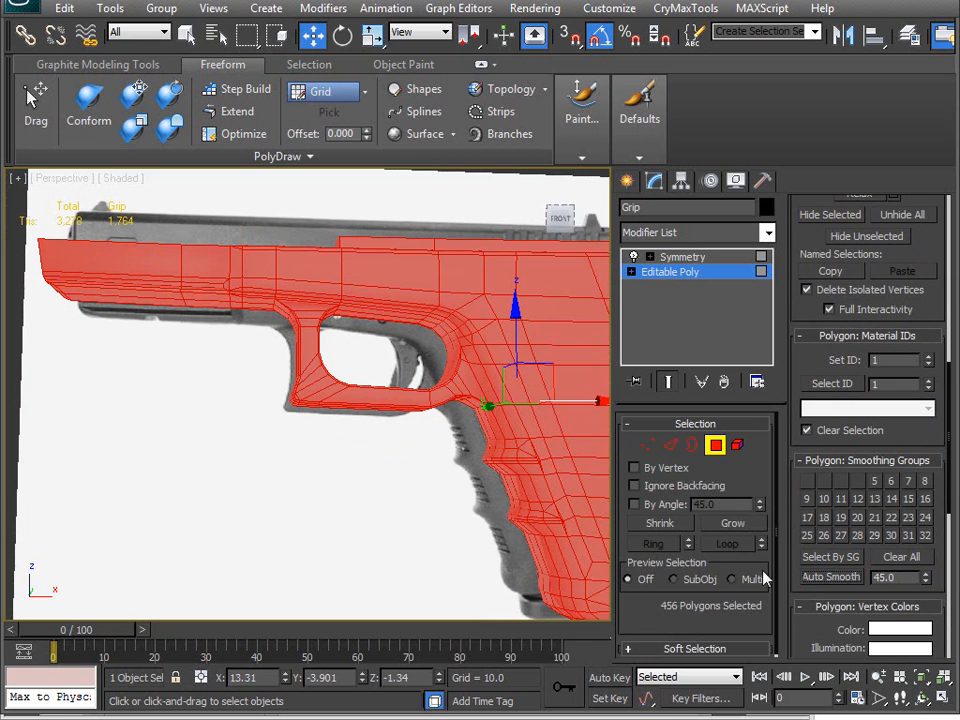
click(716, 449)
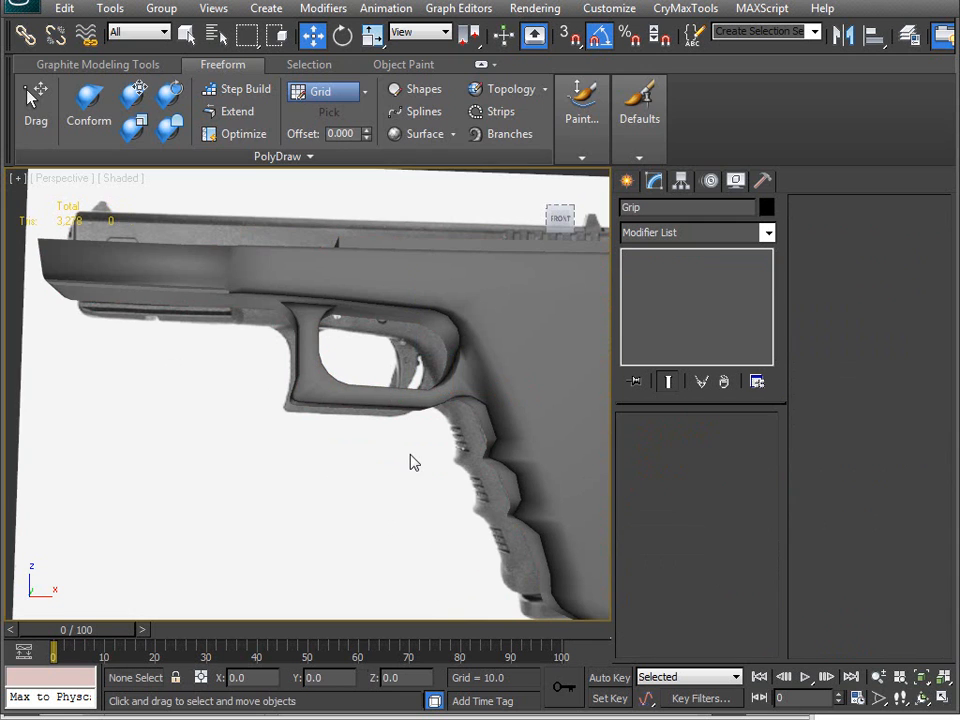
click(415, 462)
Return to vertex editing on the grip and shift two vertices behind the trigger guard opening about 0.125 along X.
alt+middle_drag(454, 396, 384, 379)
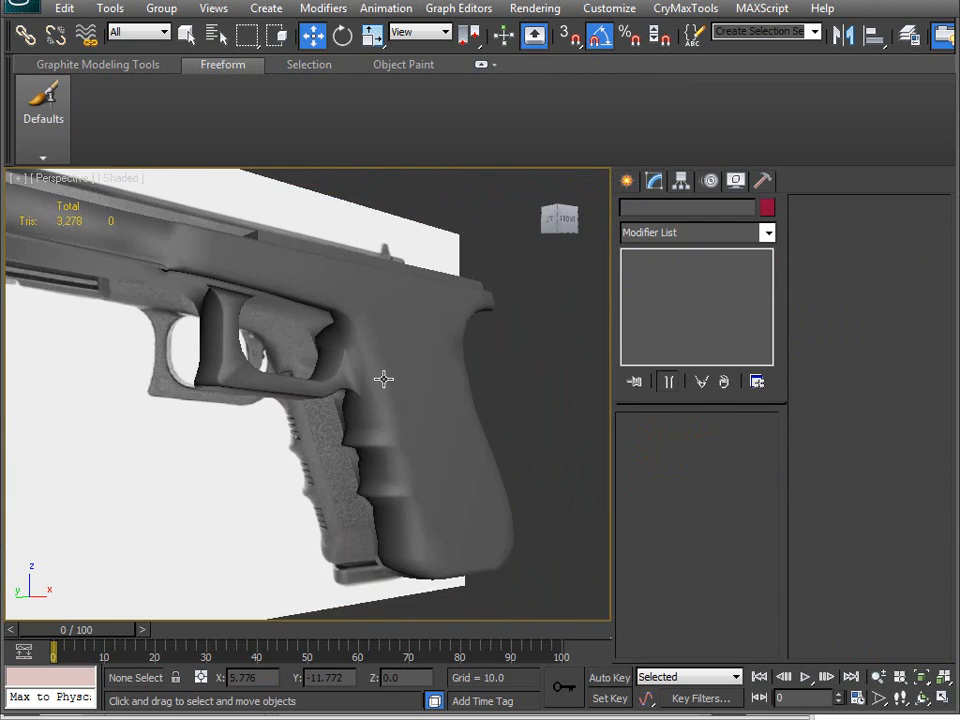
scroll(385, 378, up, 5)
middle_drag(459, 331, 313, 469)
middle_drag(376, 400, 395, 386)
alt+middle_drag(466, 442, 250, 356)
click(250, 338)
click(692, 277)
key(1)
click(247, 330)
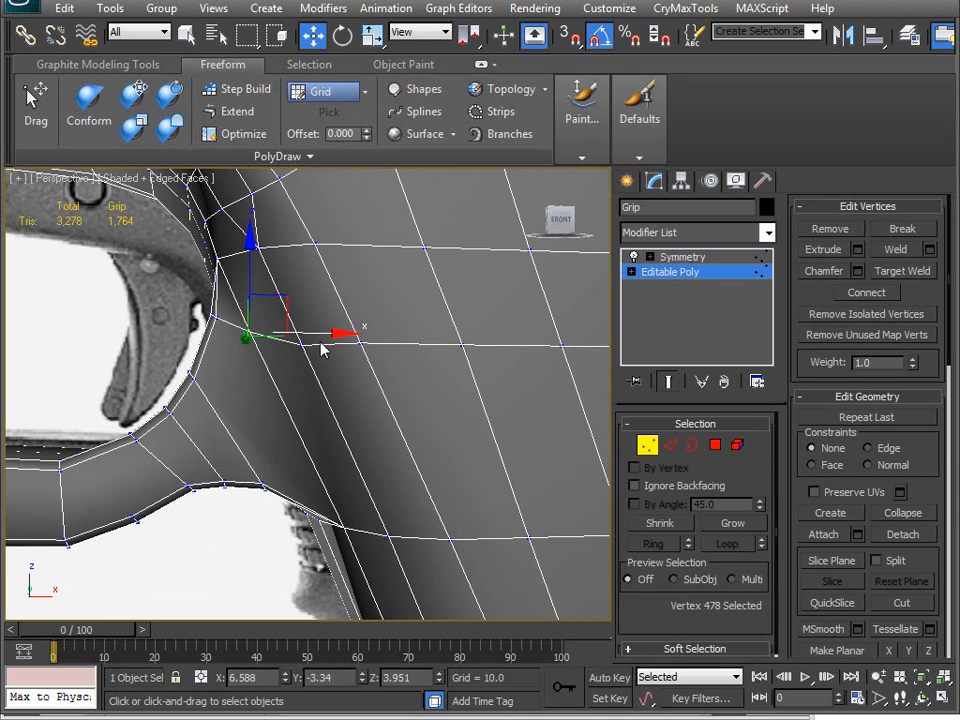
alt+middle_drag(316, 375, 360, 463)
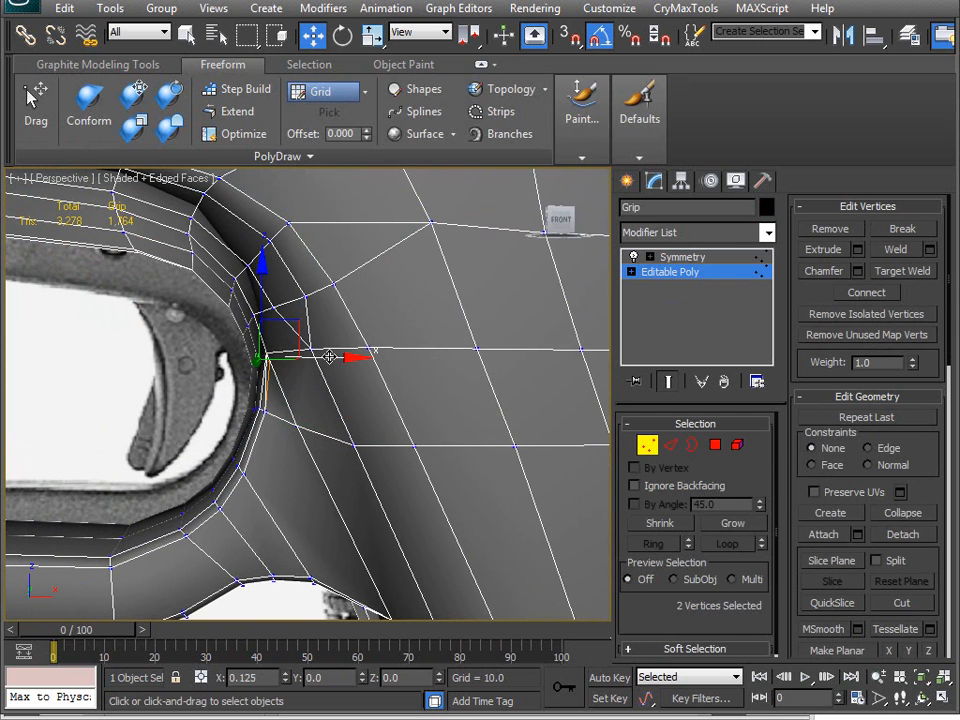
alt+middle_drag(328, 358, 263, 460)
Move the short edge closing the rear end of the frame's front groove about 0.72 along X, toward the trigger guard.
middle_drag(268, 391, 390, 436)
scroll(374, 395, up, 3)
scroll(388, 431, down, 6)
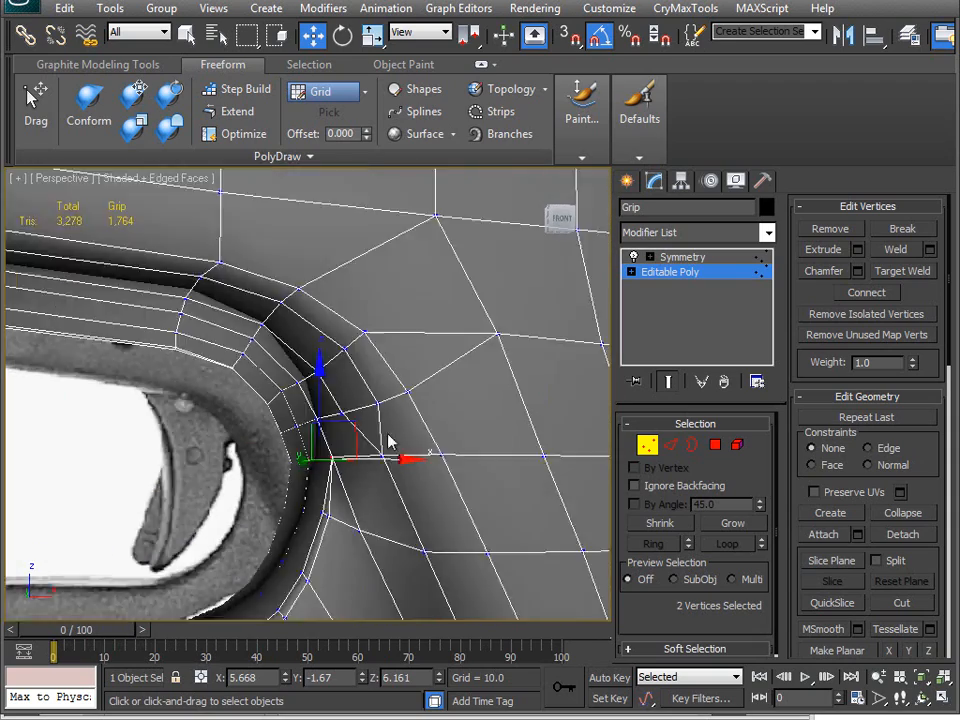
middle_drag(408, 500, 349, 350)
alt+middle_drag(349, 350, 366, 370)
middle_drag(175, 314, 436, 427)
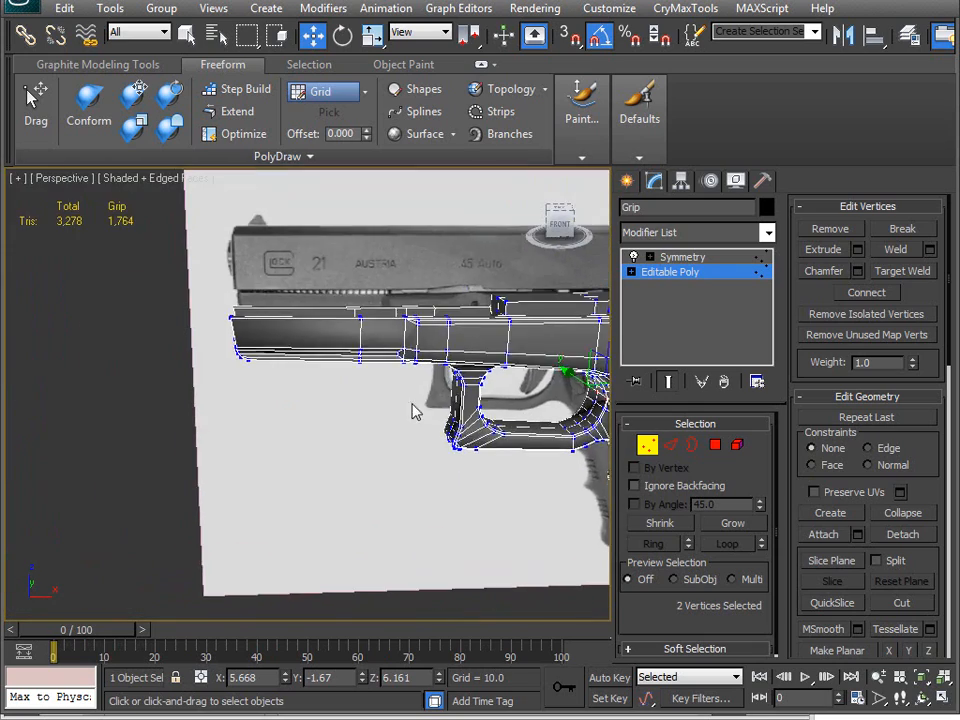
scroll(414, 390, up, 4)
middle_drag(450, 371, 435, 395)
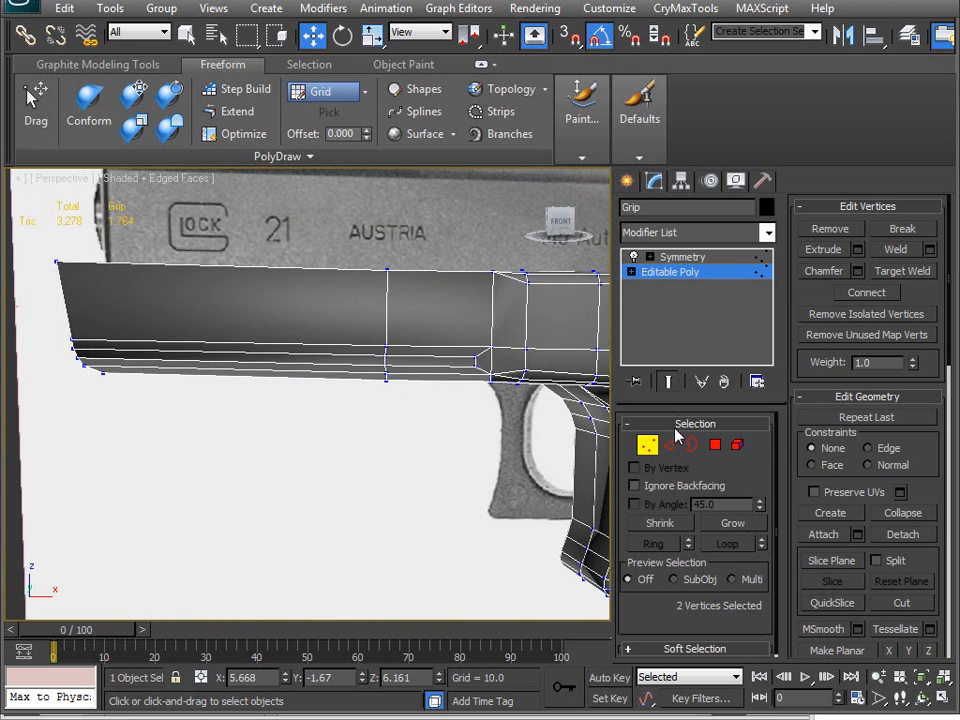
alt+middle_drag(365, 292, 381, 381)
scroll(386, 304, up, 5)
middle_drag(386, 304, 418, 360)
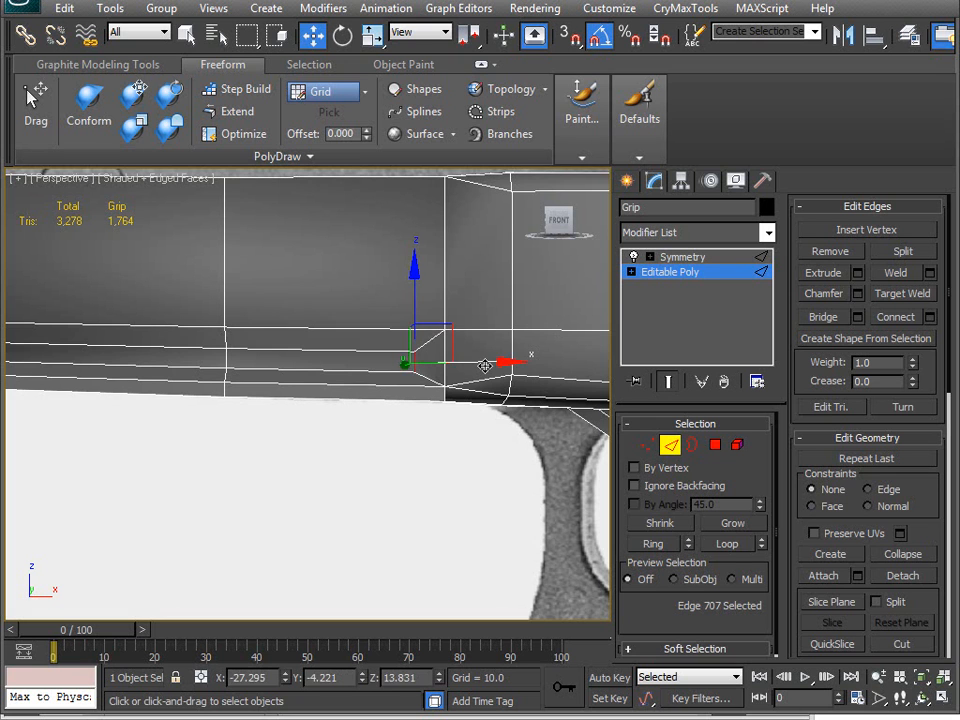
middle_drag(399, 418, 386, 468)
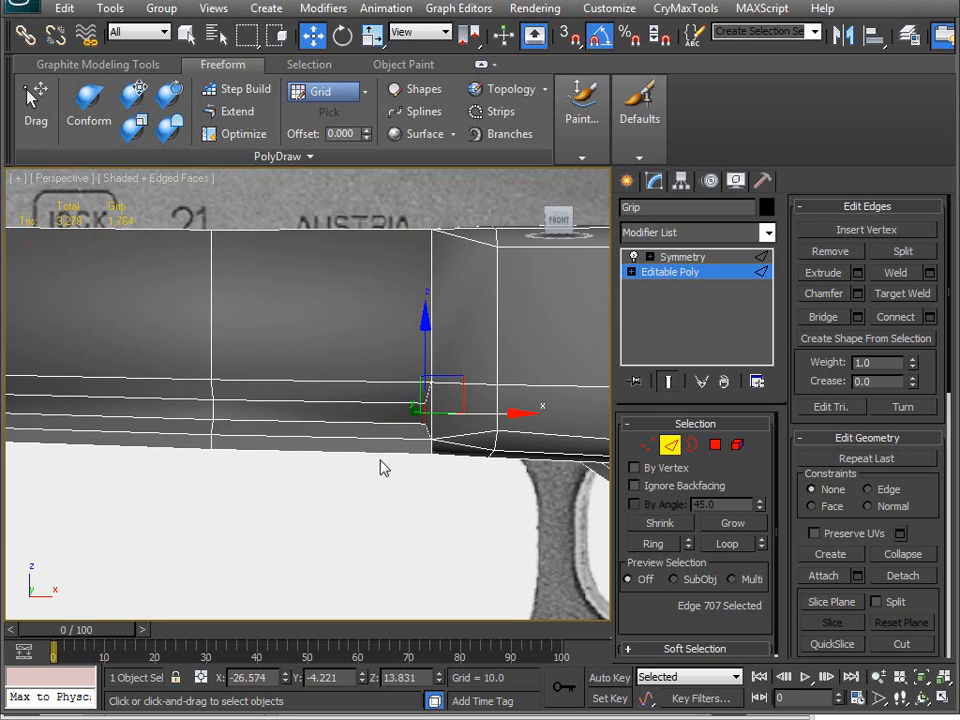
Select the five polygons forming the upper and lower sloped strips of the groove along the frame's front section.
middle_drag(372, 424, 530, 411)
click(727, 450)
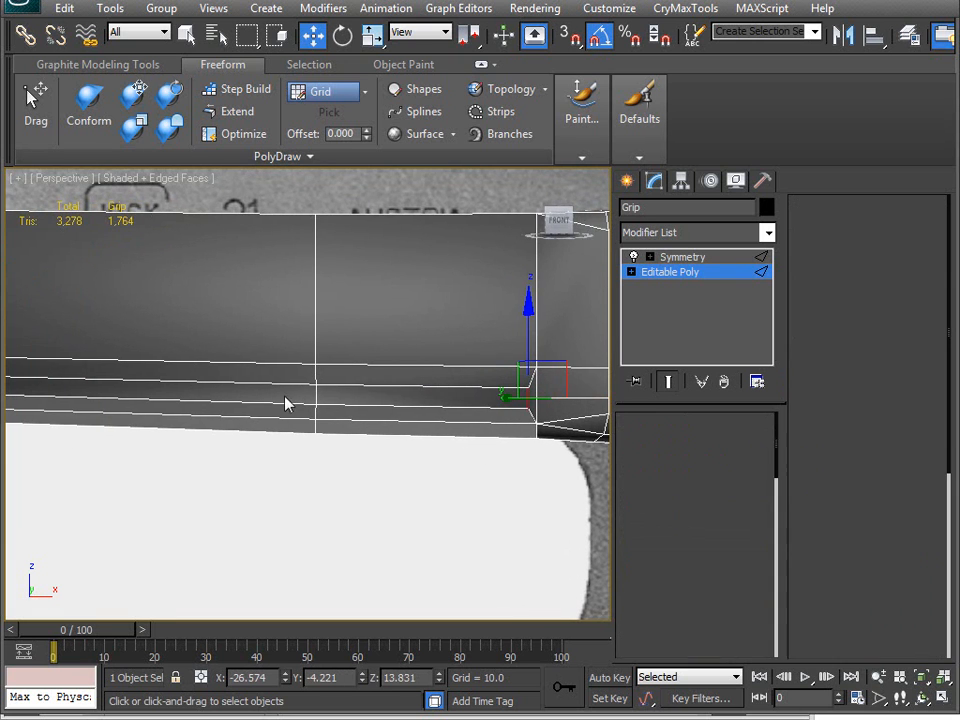
click(279, 407)
ctrl+click(428, 414)
key(q)
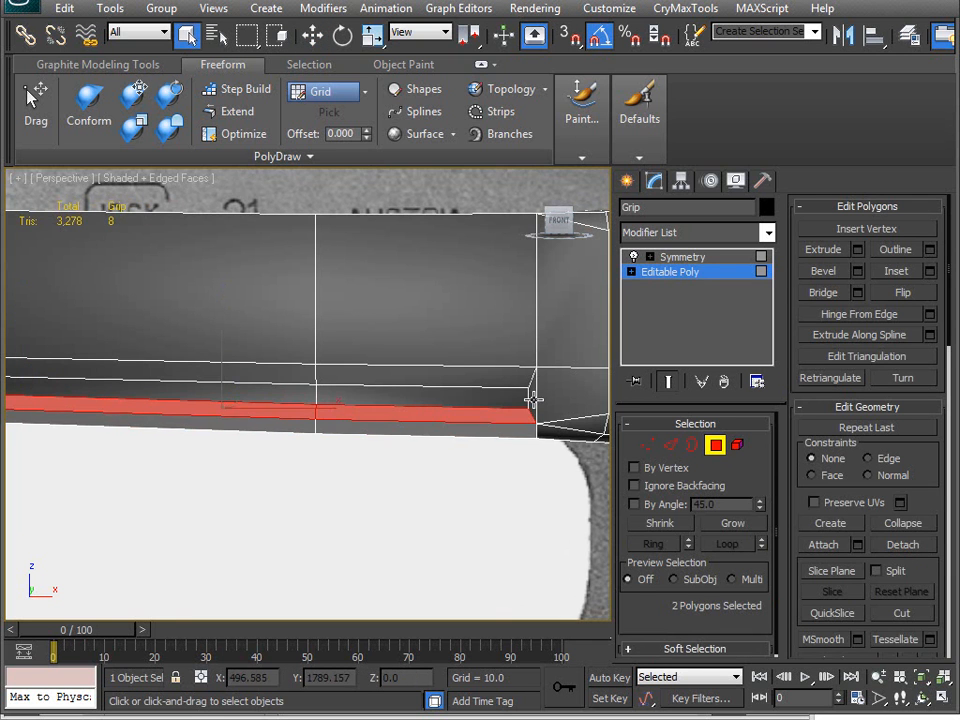
ctrl+click(364, 382)
ctrl+click(272, 373)
middle_drag(229, 406, 567, 399)
alt+middle_drag(411, 390, 380, 410)
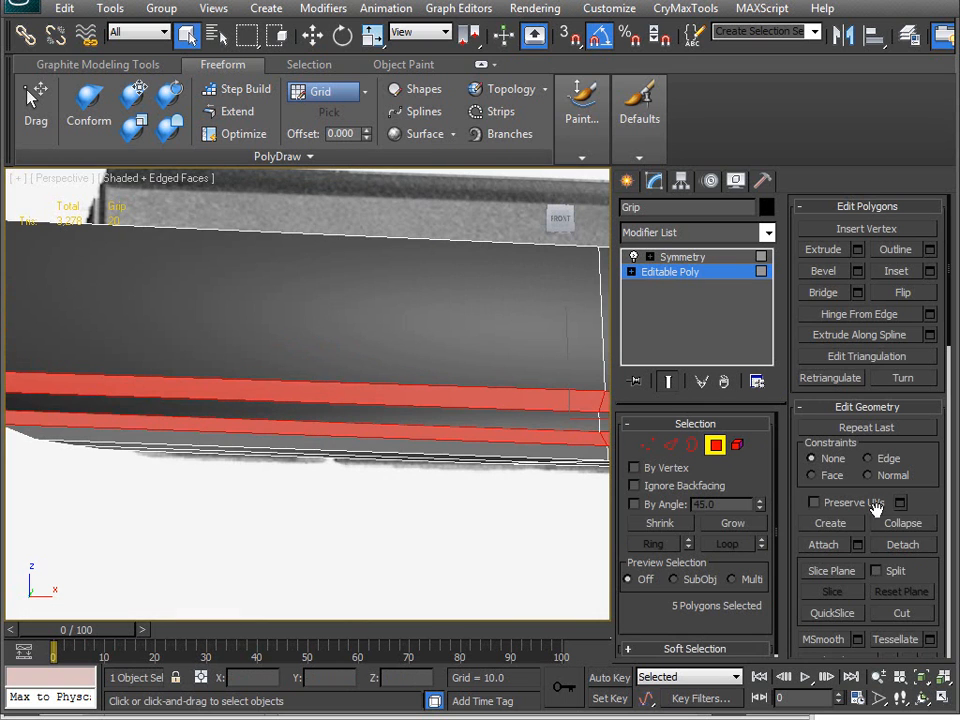
Apply smoothing group 1 to the selected groove strips, deselect them and check the shading without edged faces.
drag(915, 505, 908, 204)
scroll(866, 476, down, 3)
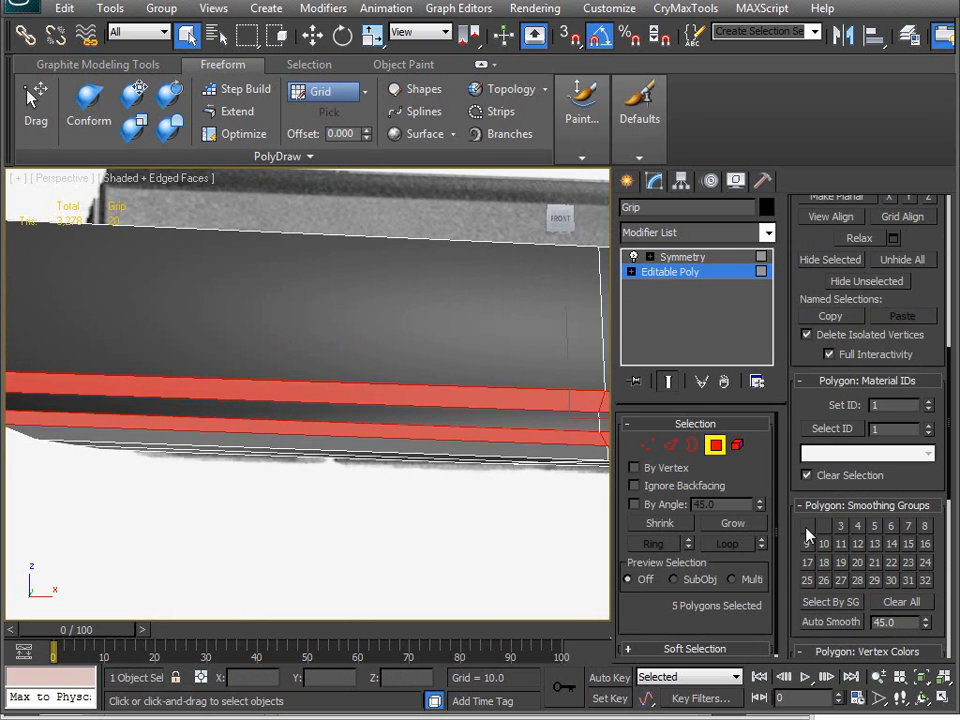
click(515, 350)
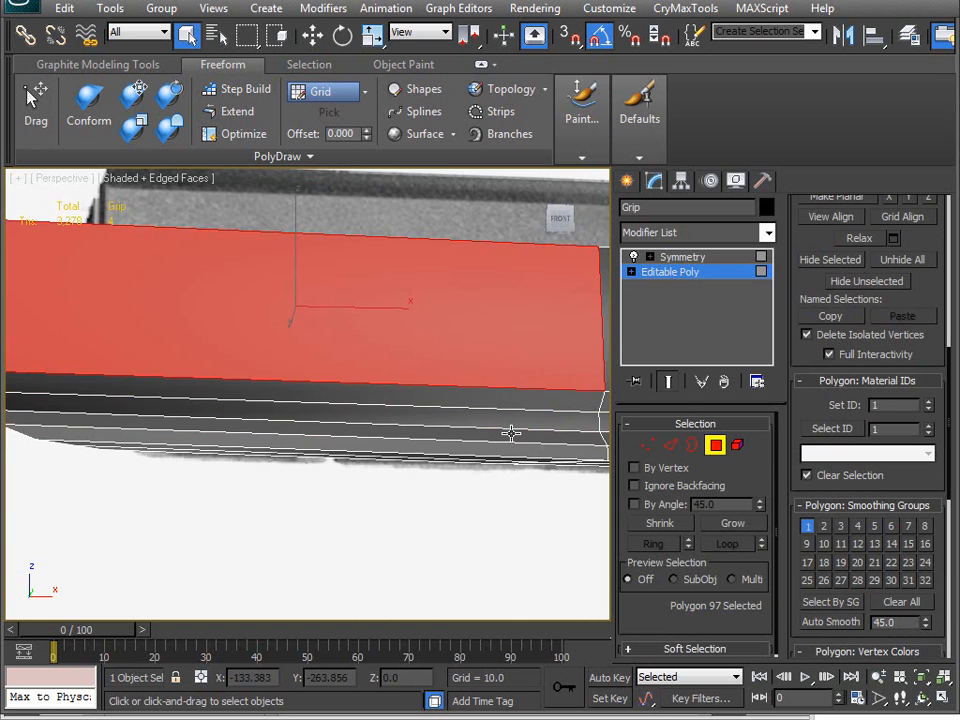
key(ctrl+z)
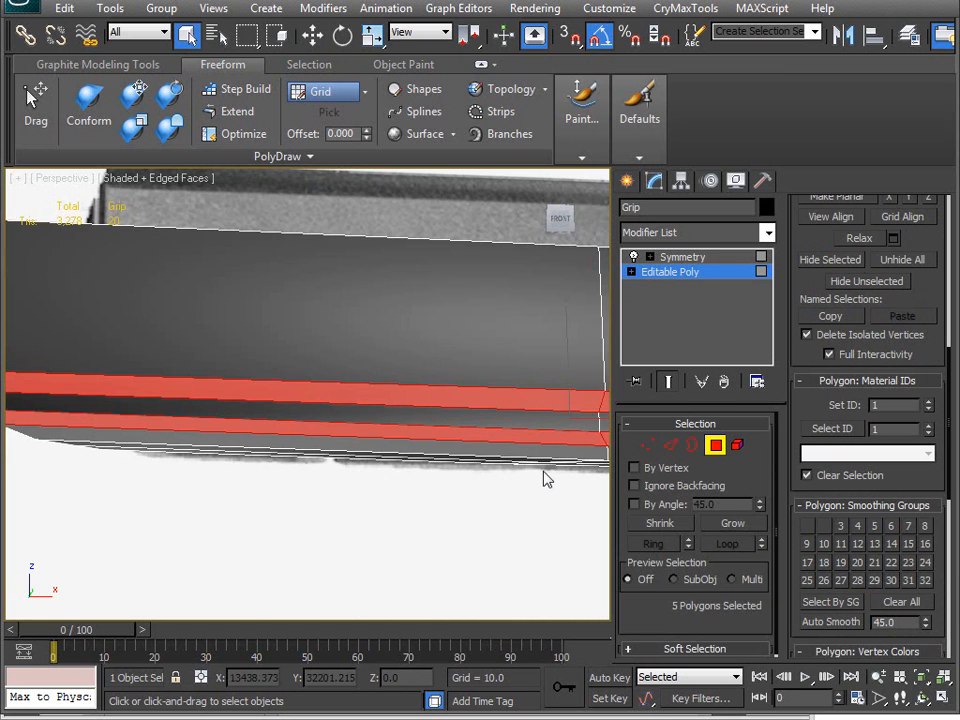
middle_drag(399, 464, 254, 442)
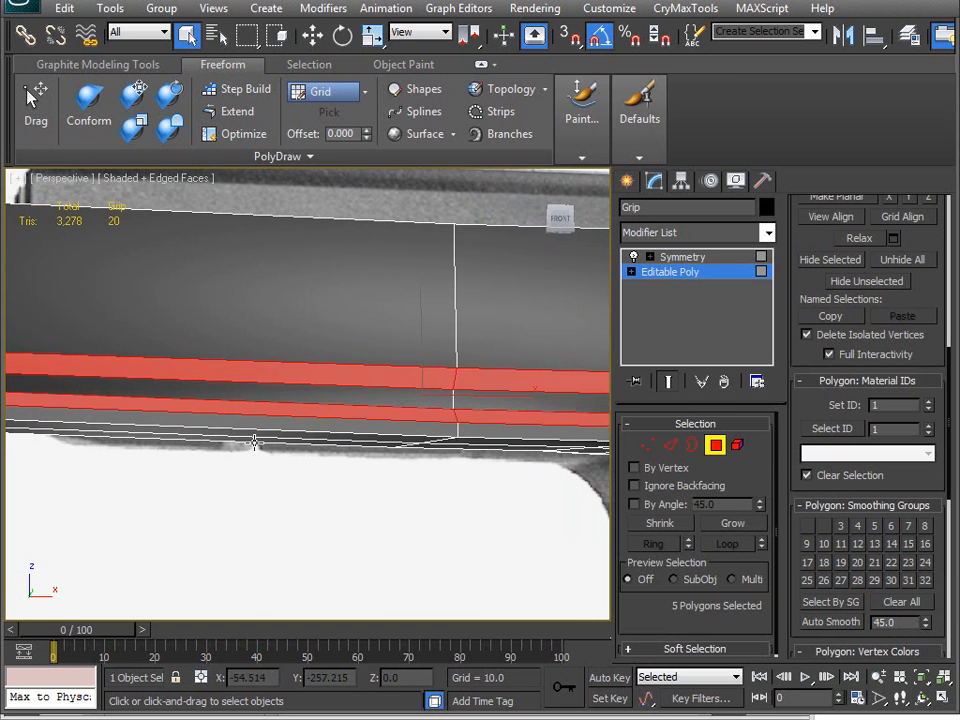
click(809, 527)
middle_drag(396, 493, 302, 478)
click(355, 535)
middle_drag(373, 493, 310, 483)
scroll(315, 483, down, 5)
key(F4)
mouse_move(344, 427)
alt+middle_down()
mouse_move(366, 459)
mouse_move(339, 444)
mouse_move(407, 403)
mouse_move(439, 369)
mouse_move(337, 433)
mouse_move(238, 433)
mouse_move(274, 474)
mouse_move(317, 444)
mouse_move(315, 407)
mouse_move(373, 435)
mouse_move(223, 381)
mouse_move(386, 424)
mouse_move(392, 414)
mouse_move(360, 455)
alt+middle_up()
key(F4)
alt+middle_drag(292, 335, 339, 326)
Using the Edge constraint, slide the crooked three-edge column under the grip's rear bottom corner about -0.732 along X.
middle_drag(454, 433, 404, 449)
scroll(341, 355, up, 5)
key(2)
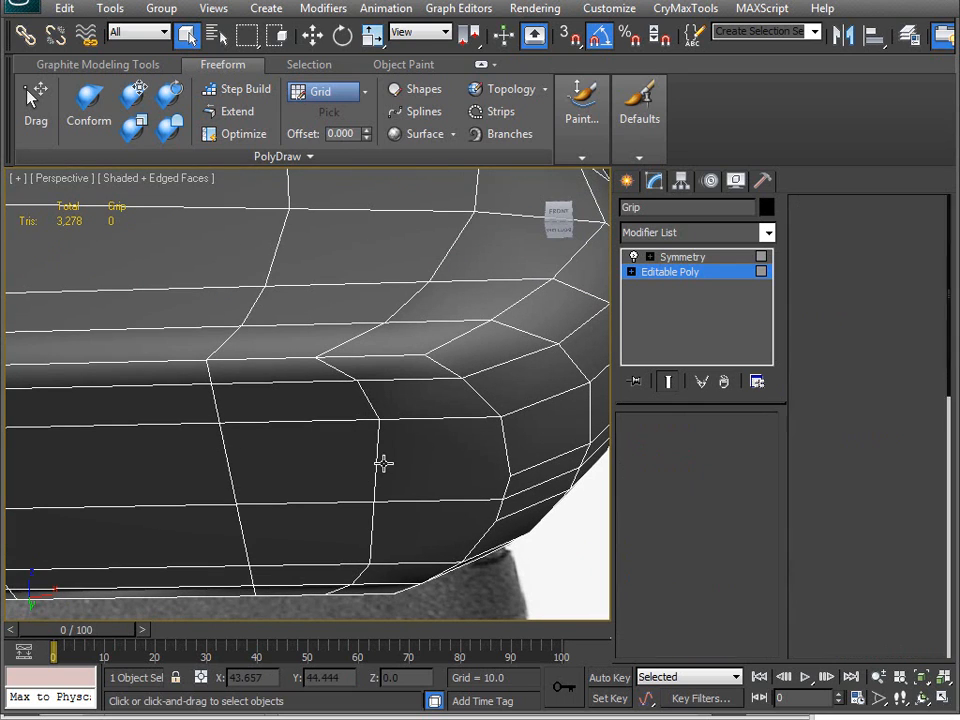
click(378, 470)
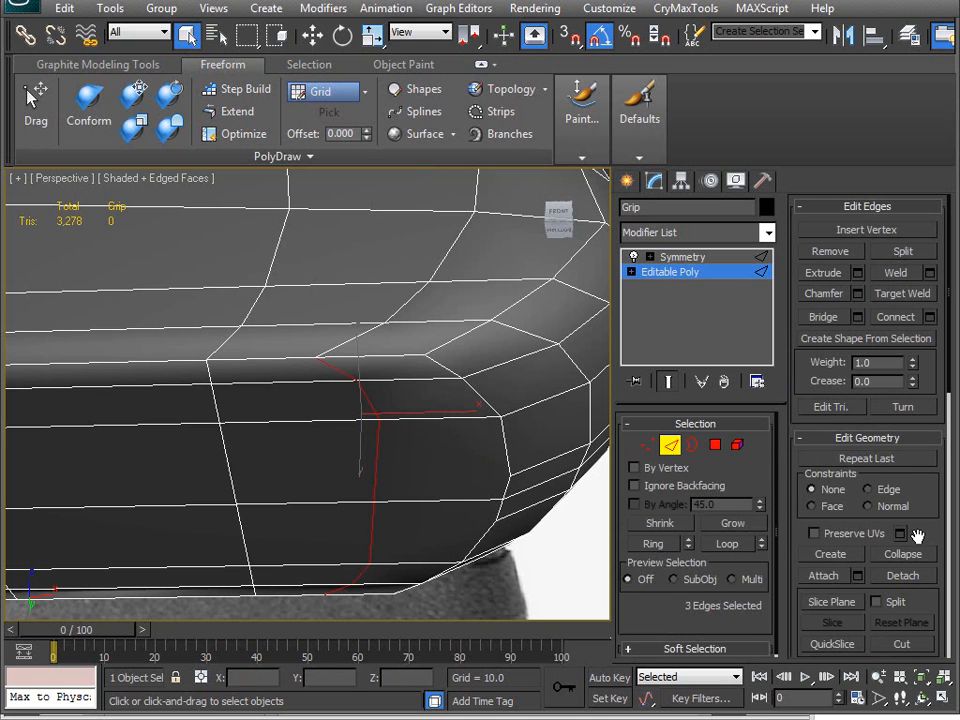
click(868, 489)
scroll(913, 540, down, 3)
scroll(463, 510, down, 3)
scroll(480, 497, up, 4)
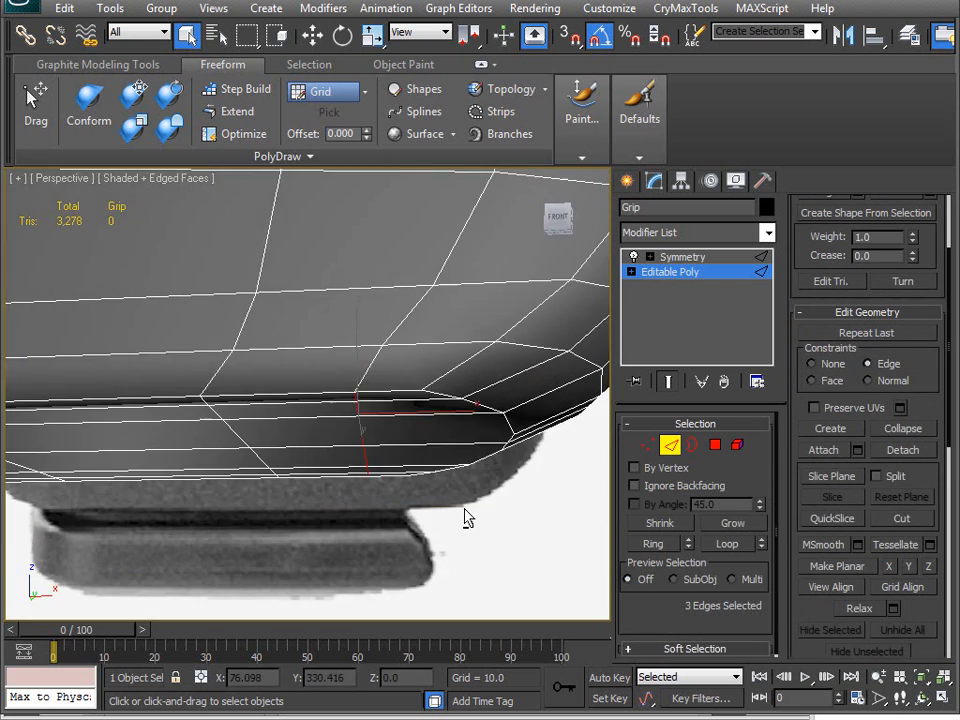
key(w)
drag(430, 414, 406, 414)
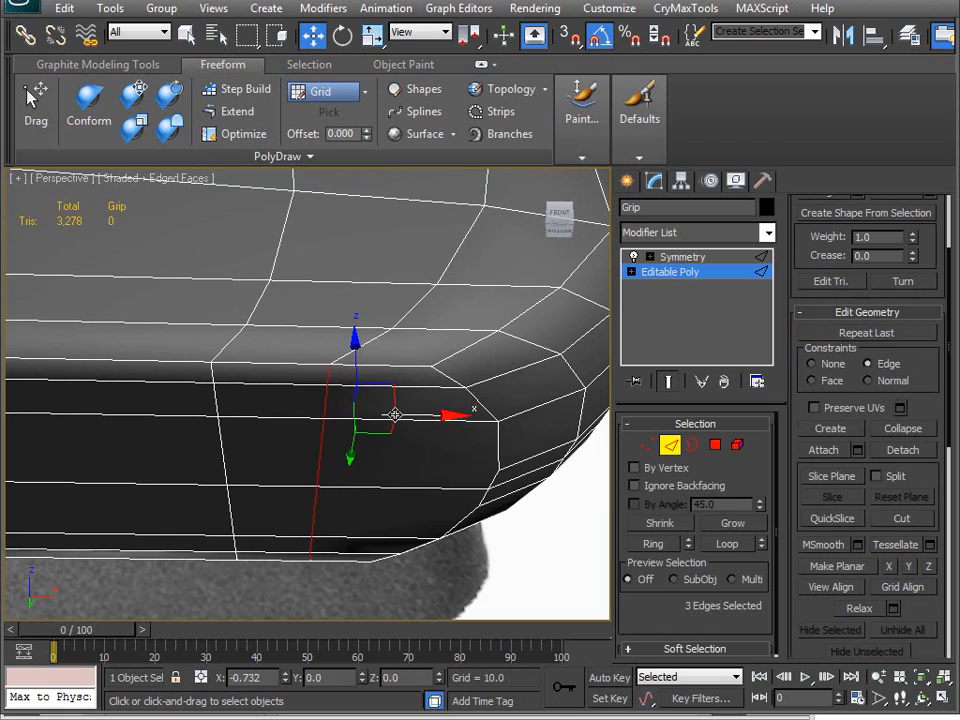
alt+middle_drag(392, 453, 344, 462)
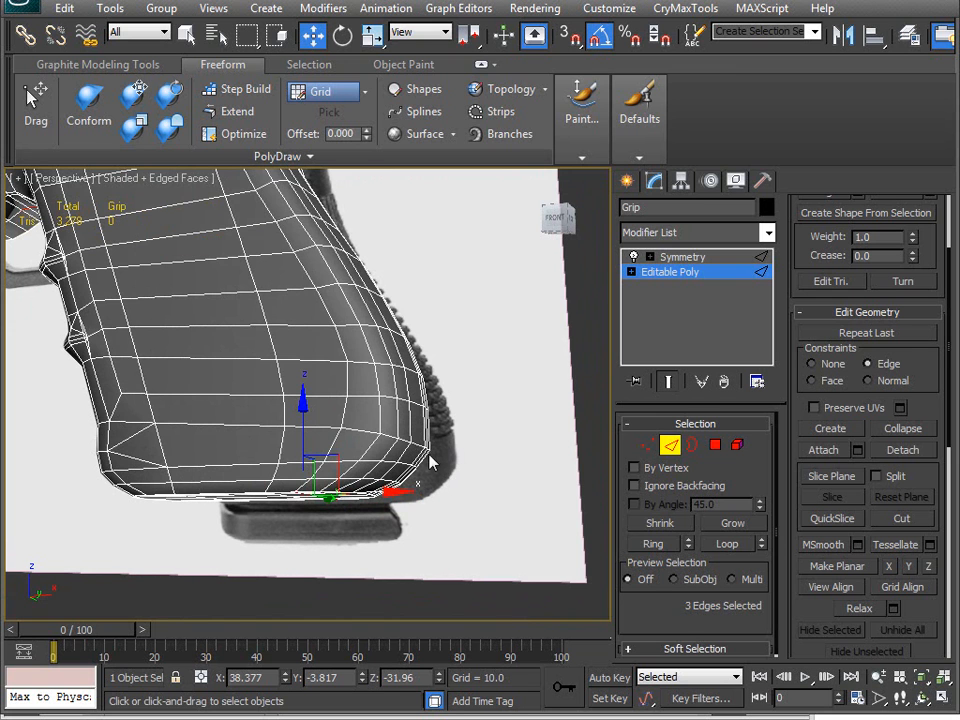
Examine the grip's rear bottom corner, its overall side profile and the frame's front against the reference image.
middle_drag(450, 499, 479, 459)
mouse_move(398, 480)
alt+middle_down()
mouse_move(381, 476)
mouse_move(398, 482)
alt+middle_up()
scroll(397, 483, up, 5)
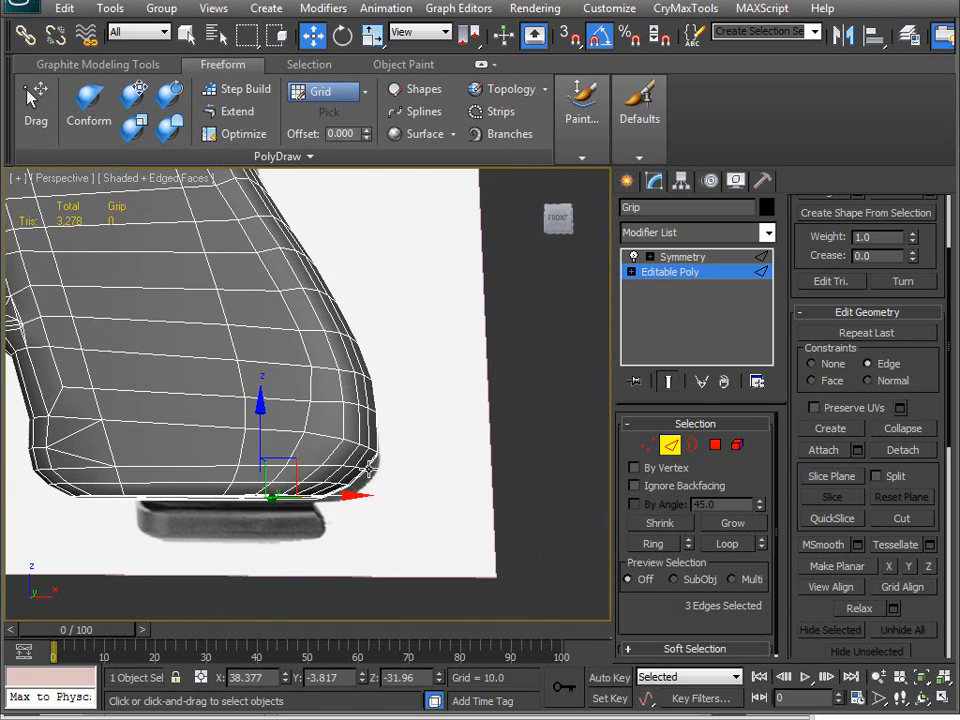
alt+middle_drag(393, 437, 355, 473)
middle_drag(280, 430, 404, 530)
scroll(308, 386, down, 5)
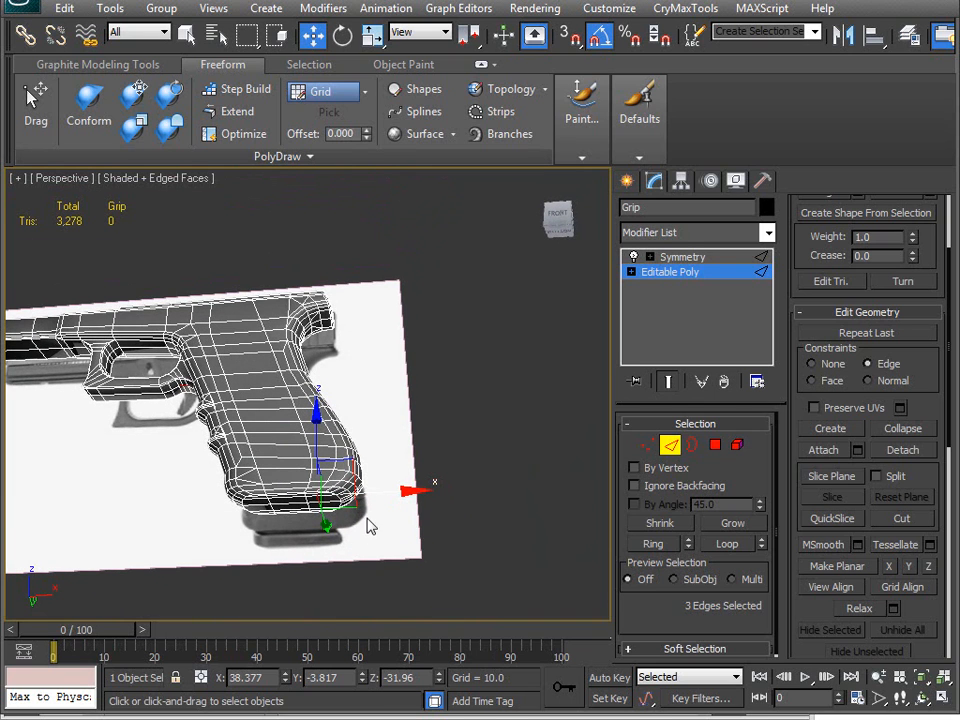
alt+middle_drag(357, 487, 367, 533)
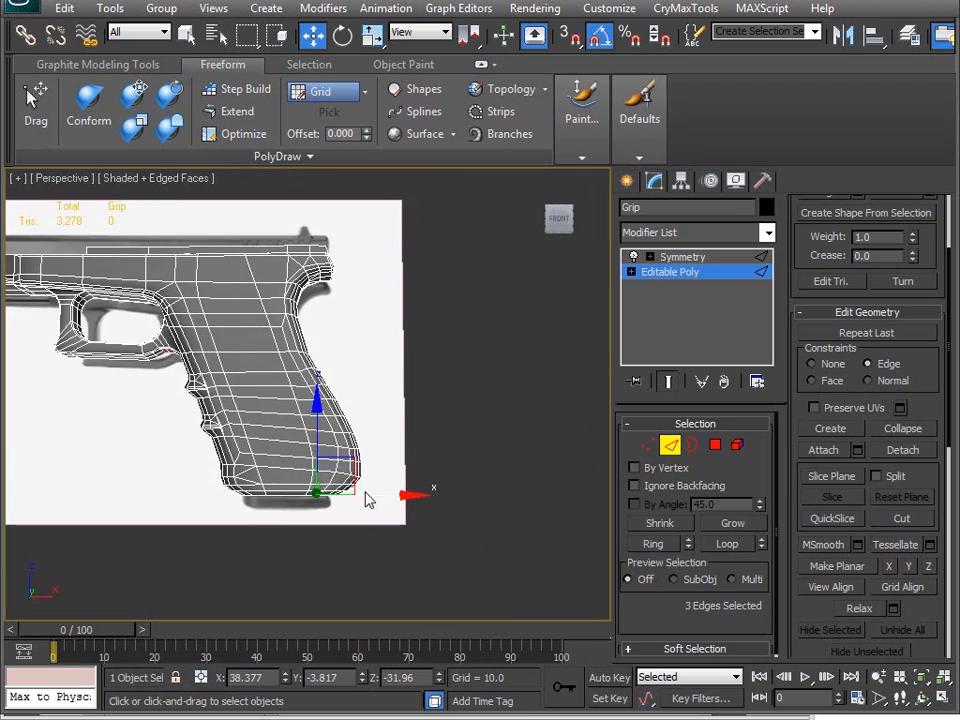
alt+middle_drag(247, 479, 252, 430)
scroll(375, 490, up, 3)
middle_drag(161, 355, 394, 460)
scroll(322, 437, down, 3)
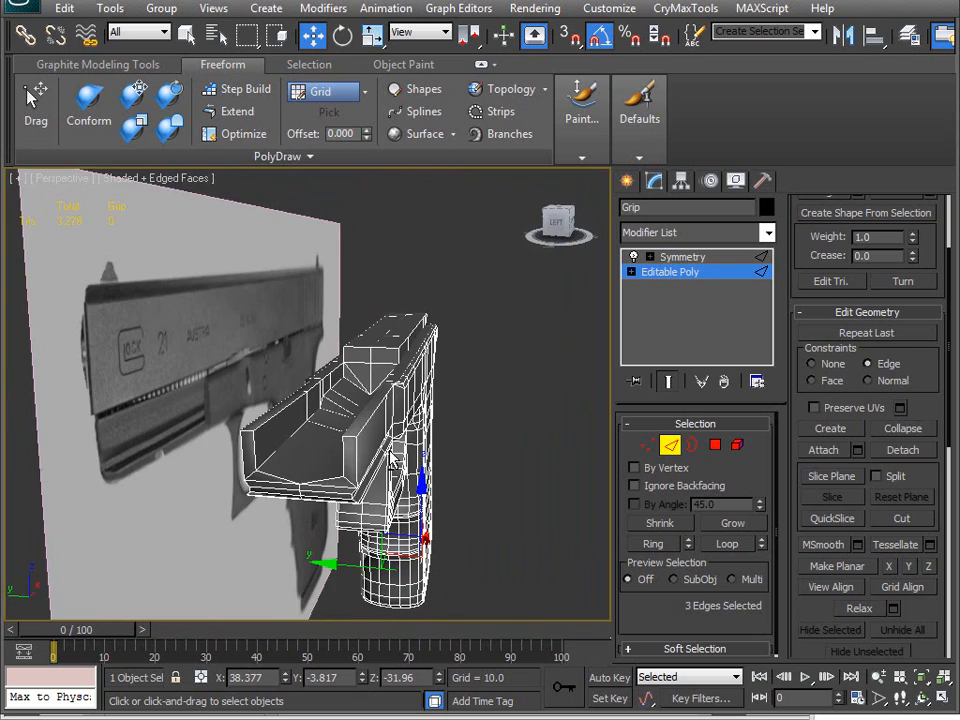
Select the edges where the front channel's floor meets its side wall, and set the edge-movement constraint back to None.
click(323, 450)
alt+middle_drag(323, 450, 333, 510)
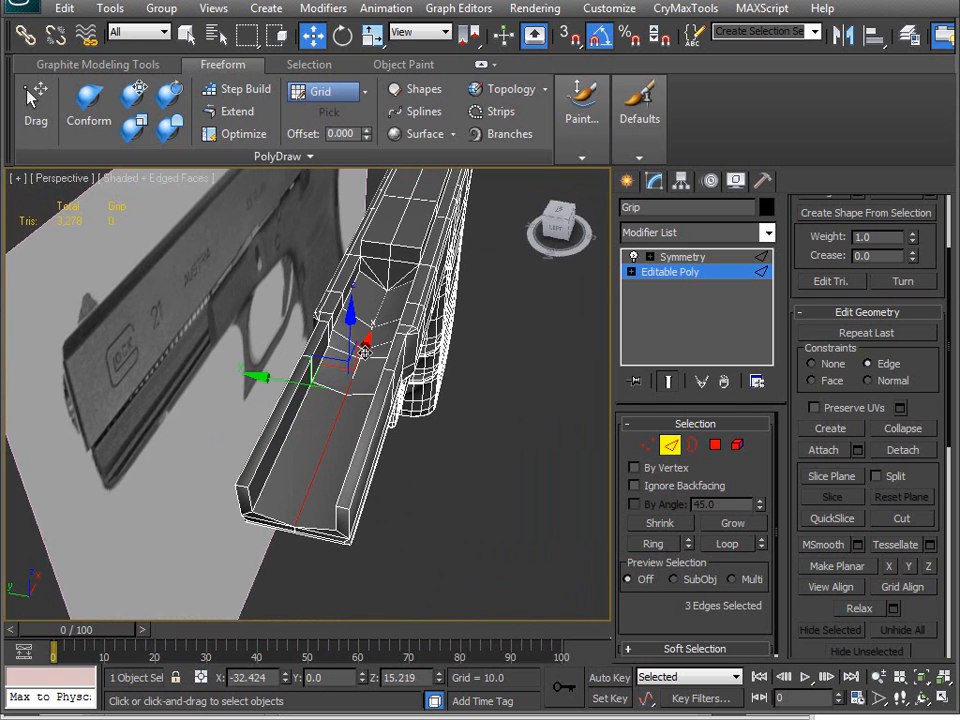
alt+middle_drag(376, 338, 341, 544)
scroll(386, 416, up, 3)
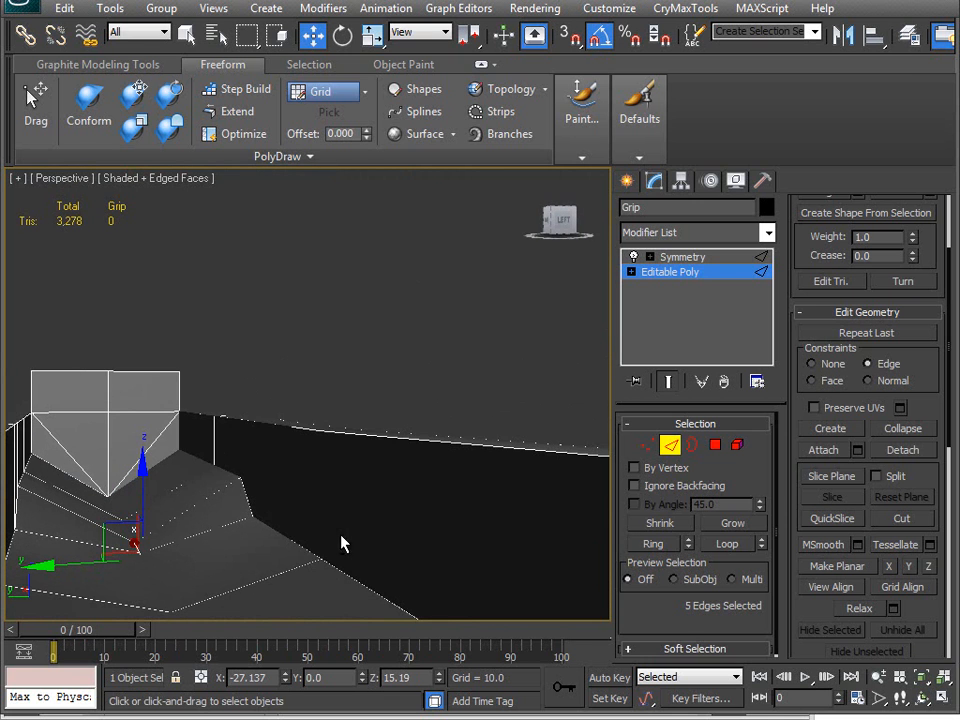
click(220, 467)
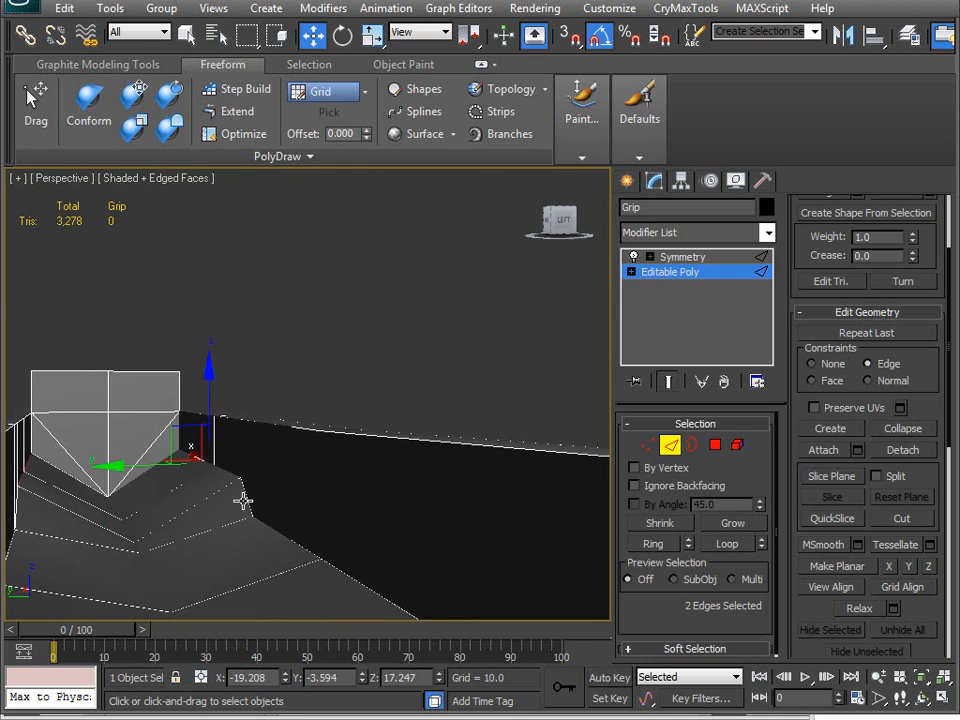
alt+middle_drag(299, 546, 448, 419)
scroll(348, 508, up, 4)
scroll(358, 454, up, 4)
scroll(335, 452, down, 5)
scroll(360, 442, up, 5)
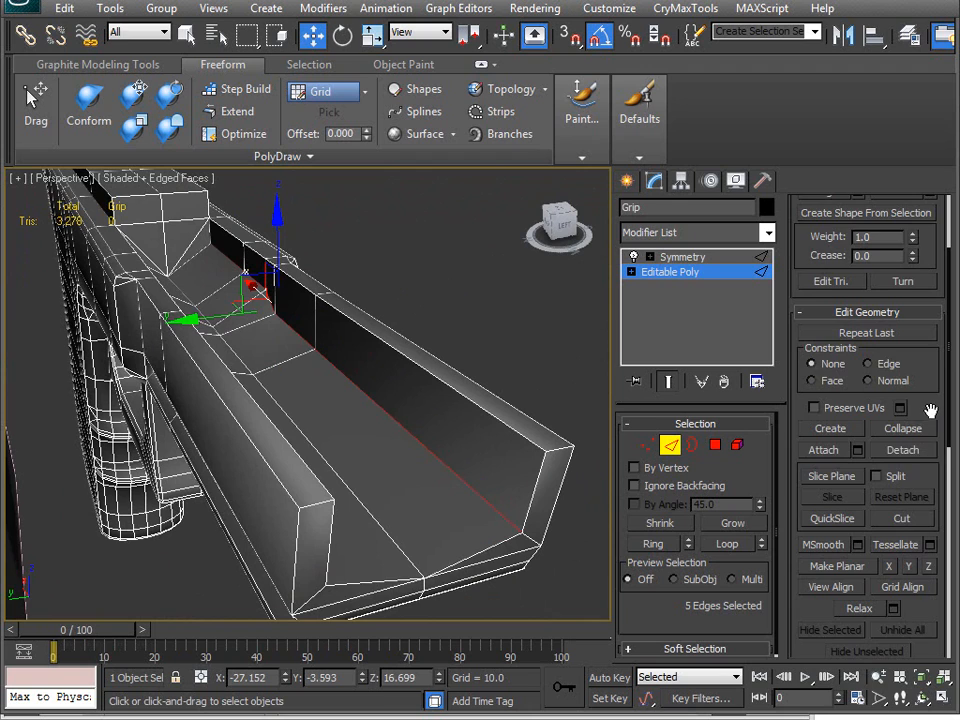
drag(930, 410, 920, 365)
alt+middle_drag(600, 515, 384, 440)
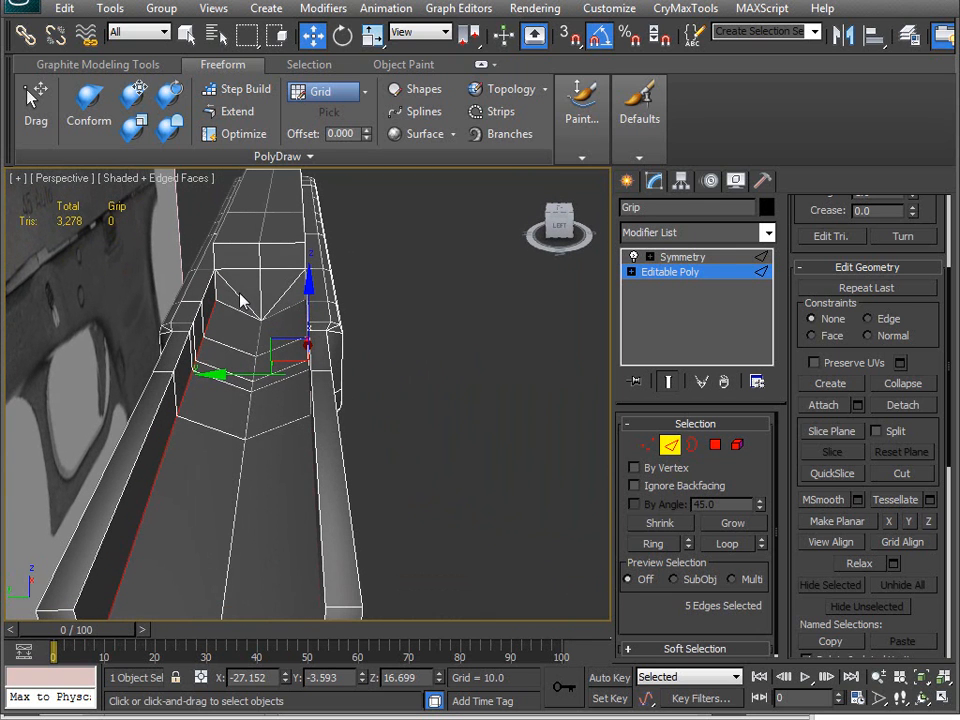
alt+middle_drag(439, 351, 454, 351)
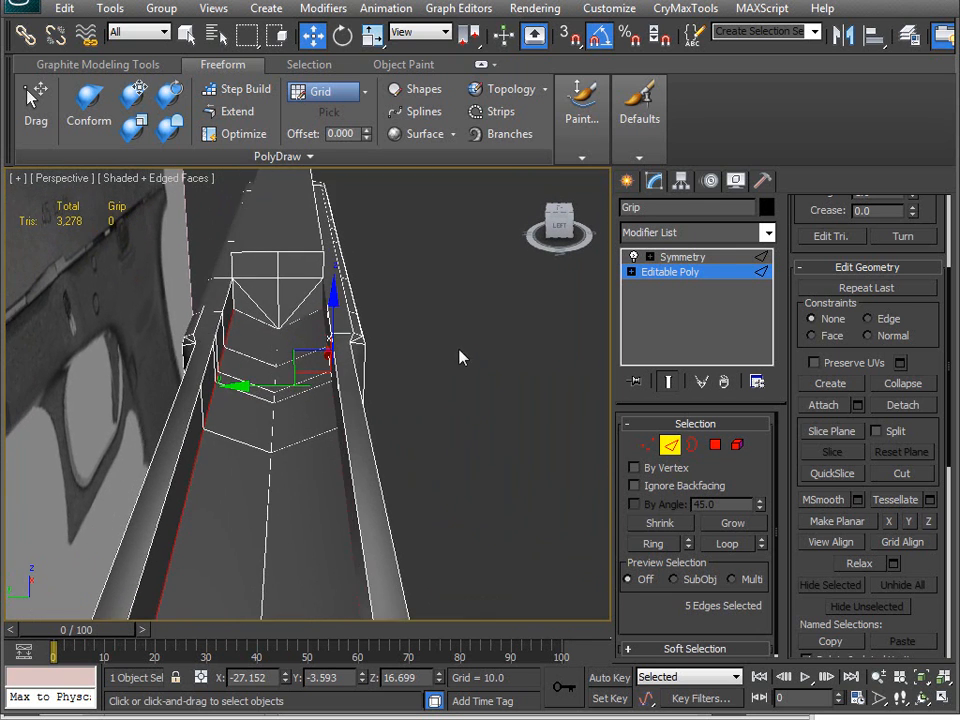
Inspect the channel's front face and floor edges up close, undoing the last edge selection.
click(307, 300)
click(430, 413)
middle_drag(414, 456, 292, 305)
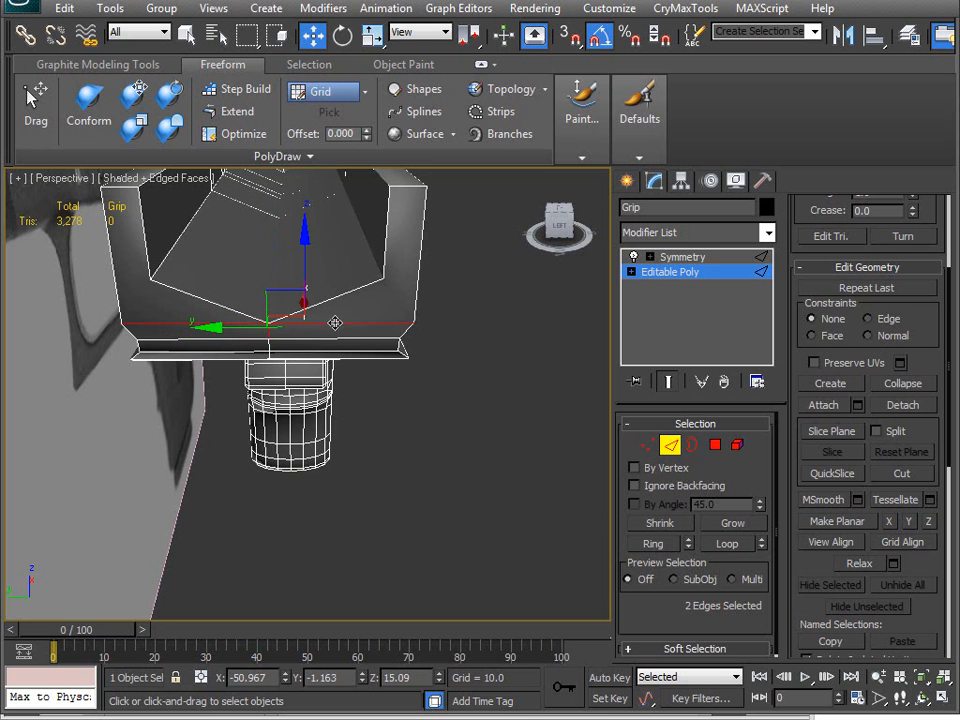
key(ctrl+z)
alt+middle_drag(328, 322, 303, 392)
scroll(333, 349, up, 4)
click(196, 360)
middle_drag(196, 360, 336, 403)
scroll(294, 420, down, 4)
scroll(318, 394, up, 3)
middle_drag(270, 356, 345, 410)
alt+middle_drag(430, 484, 141, 430)
scroll(291, 373, down, 3)
alt+middle_drag(303, 385, 352, 352)
Use Optimize to collapse the extra vertices along the channel floor's centre line and side edges into those at the rear block's base.
click(255, 134)
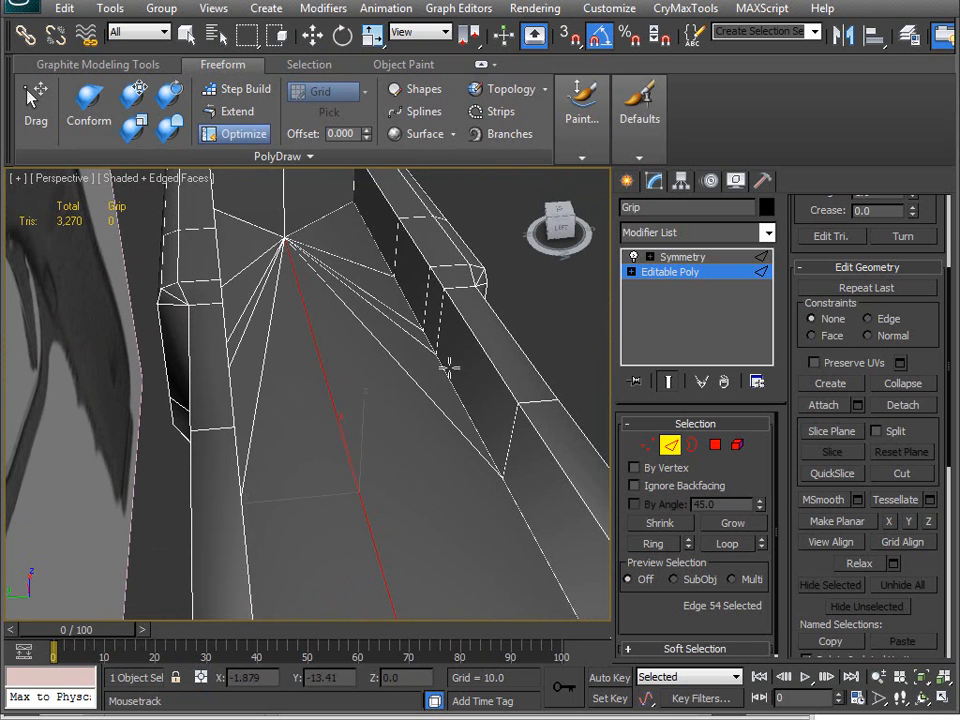
alt+middle_drag(340, 268, 177, 486)
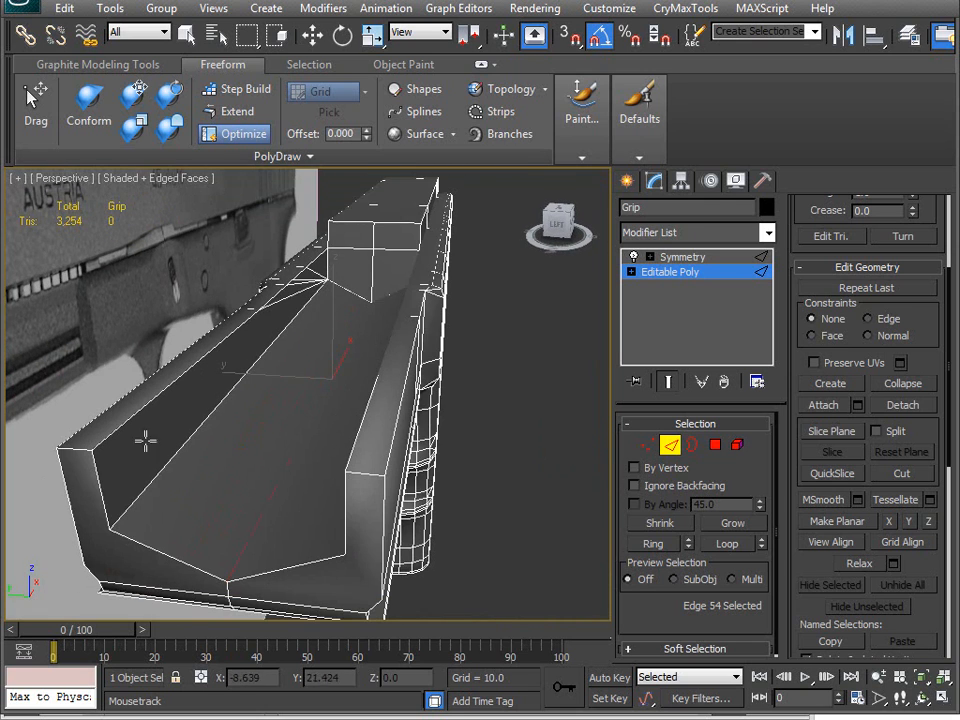
alt+middle_drag(259, 563, 273, 437)
alt+middle_drag(447, 344, 385, 348)
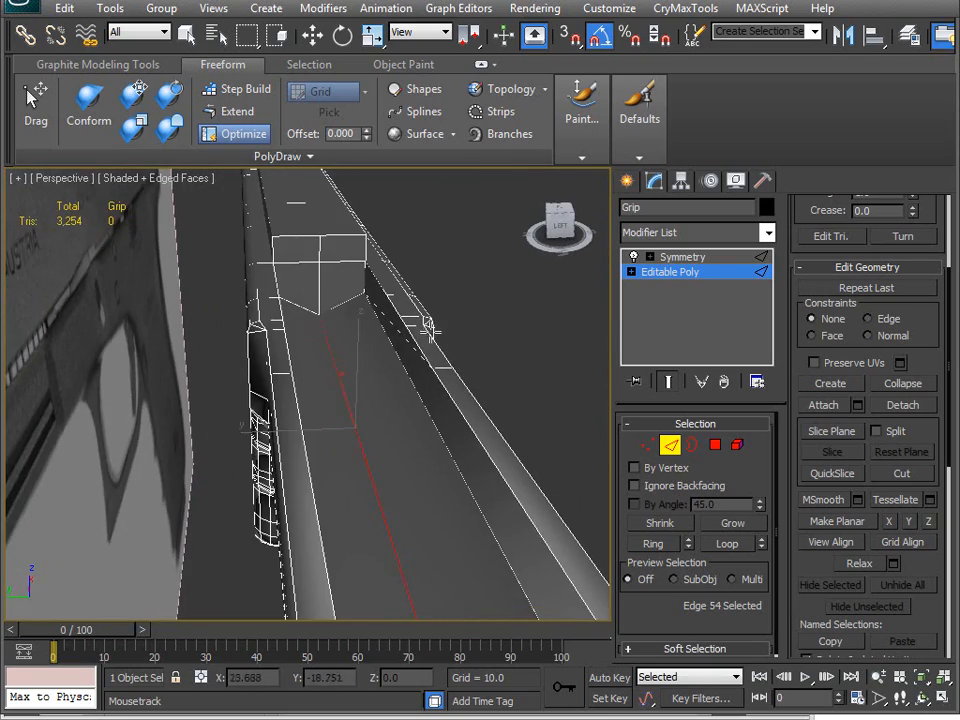
Use Optimize to collapse the surplus vertices along the top inner edge of the channel wall toward the rear block.
alt+middle_drag(355, 477, 469, 313)
alt+middle_drag(362, 435, 393, 455)
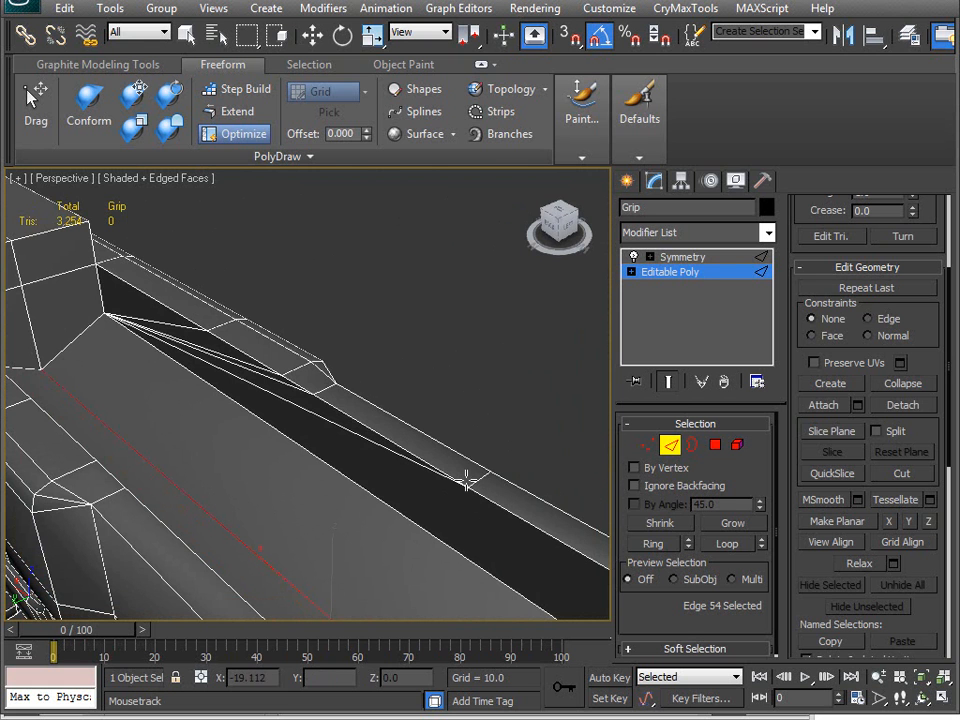
alt+middle_drag(118, 287, 265, 355)
alt+middle_drag(380, 313, 352, 382)
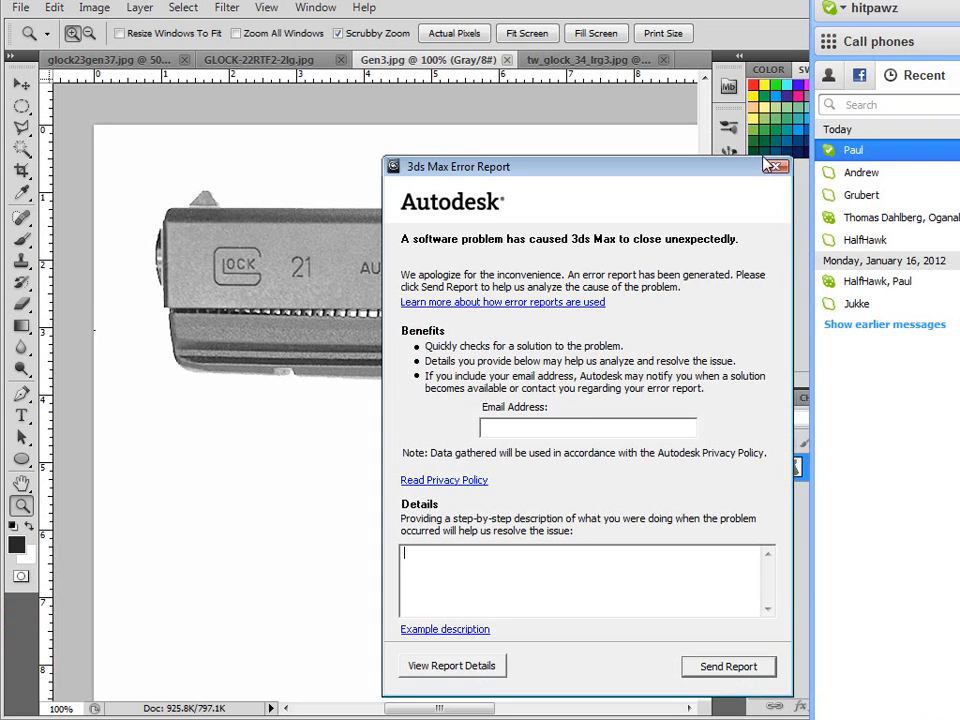
Close the 3ds Max error report without sending it and dismiss the cancellation notice.
click(773, 166)
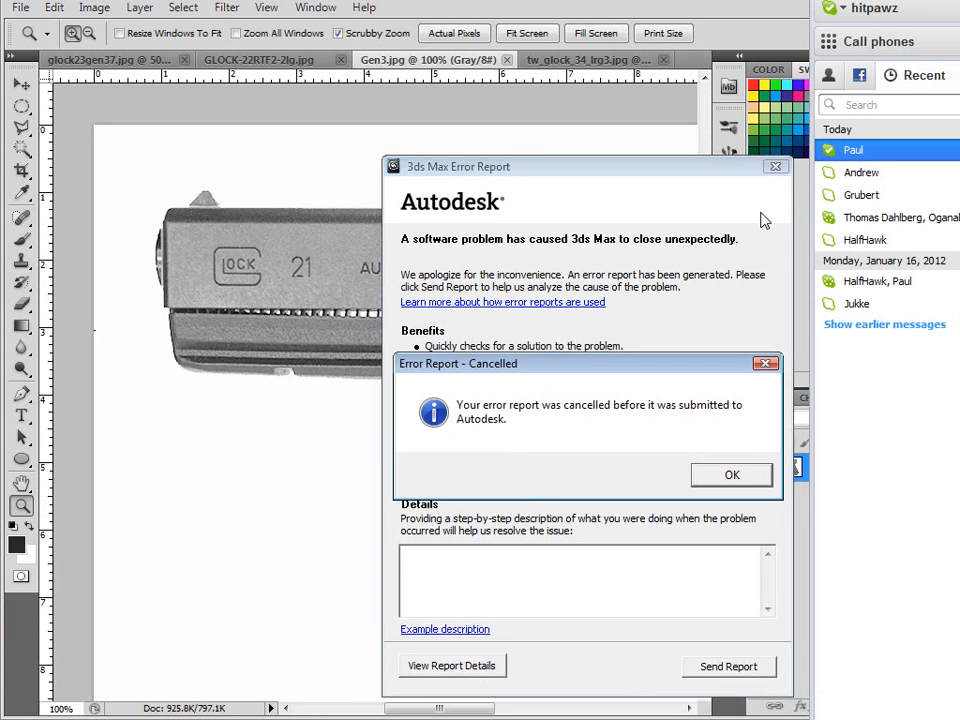
click(726, 474)
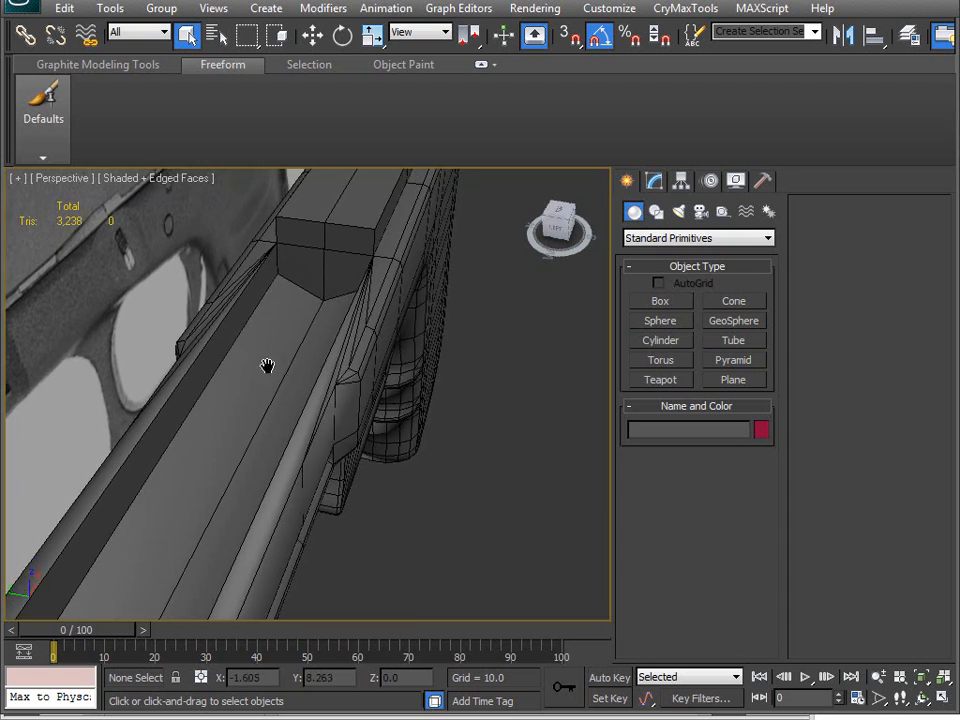
Hide the pistol reference image plane beside the grip.
alt+middle_drag(268, 364, 297, 438)
scroll(333, 407, up, 3)
alt+middle_drag(426, 242, 525, 461)
right_click(466, 389)
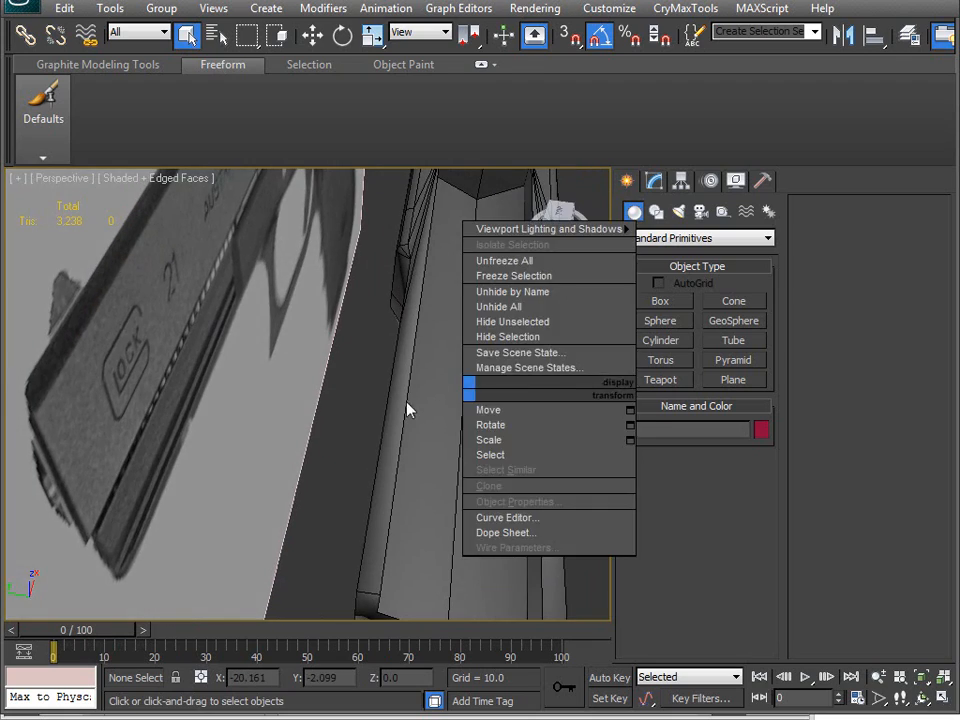
click(420, 401)
click(425, 395)
right_click(443, 352)
click(518, 287)
Insert vertices on the grip's upper inner channel wall edge, level with the outer edge's vertices.
alt+middle_drag(518, 288, 295, 197)
alt+middle_drag(284, 352, 407, 523)
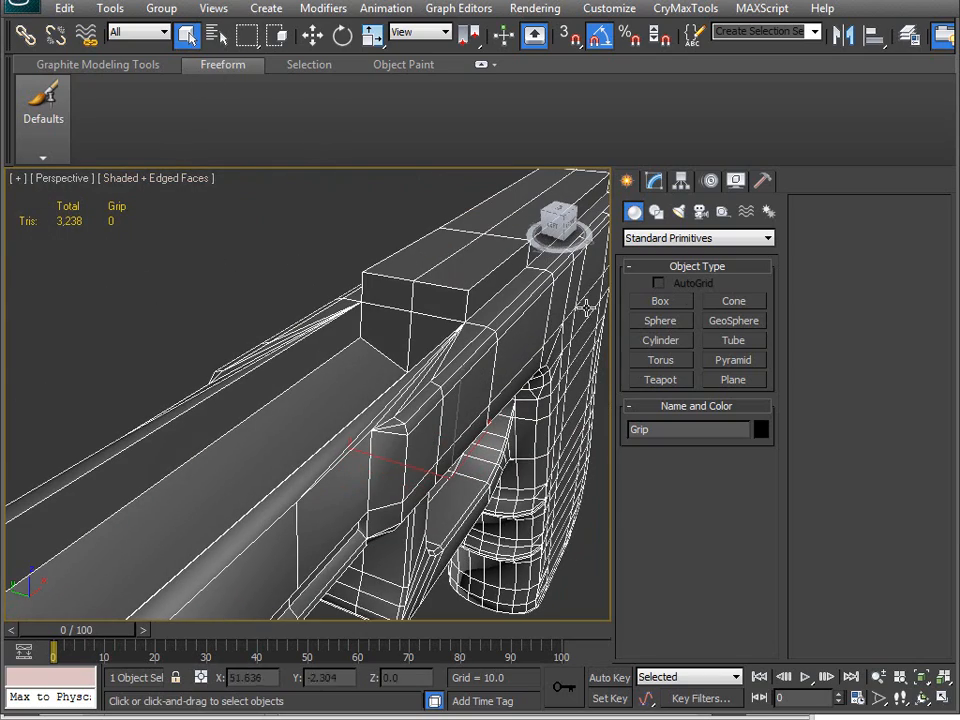
click(653, 181)
click(663, 273)
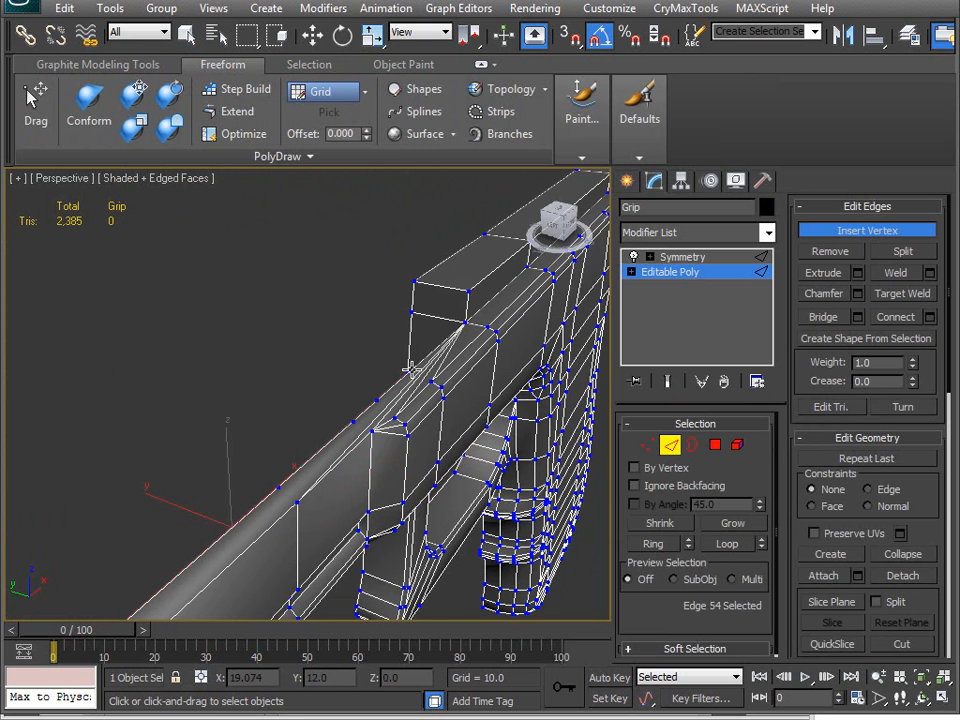
middle_drag(377, 500, 395, 480)
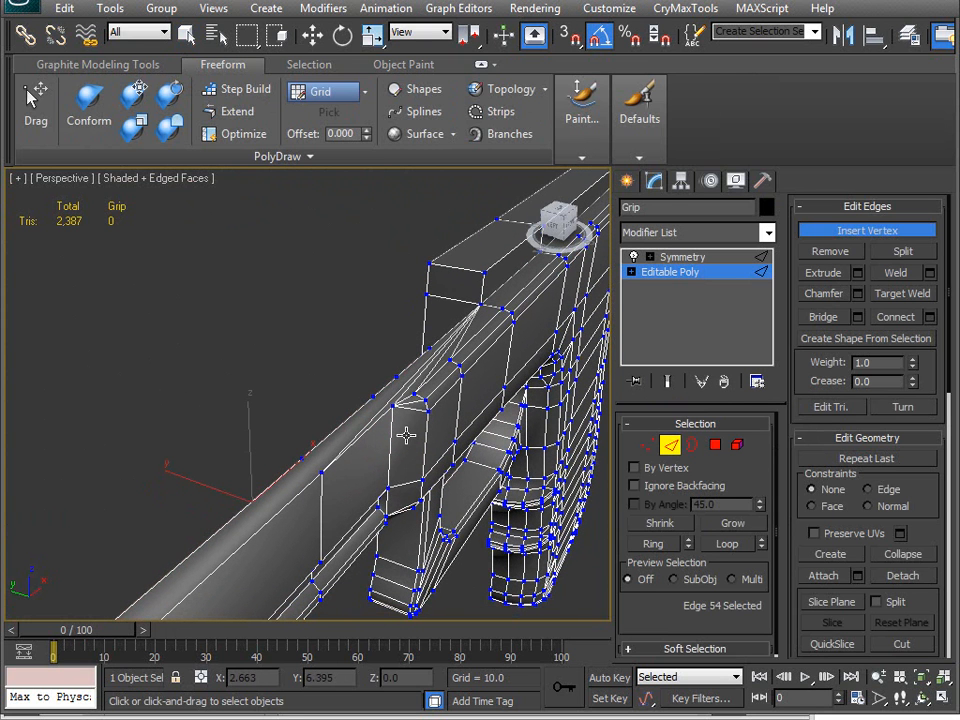
right_click(400, 452)
Remove the long diagonal edges along the channel wall's top and connect the inner vertices to the outer ones with Optimize.
click(404, 385)
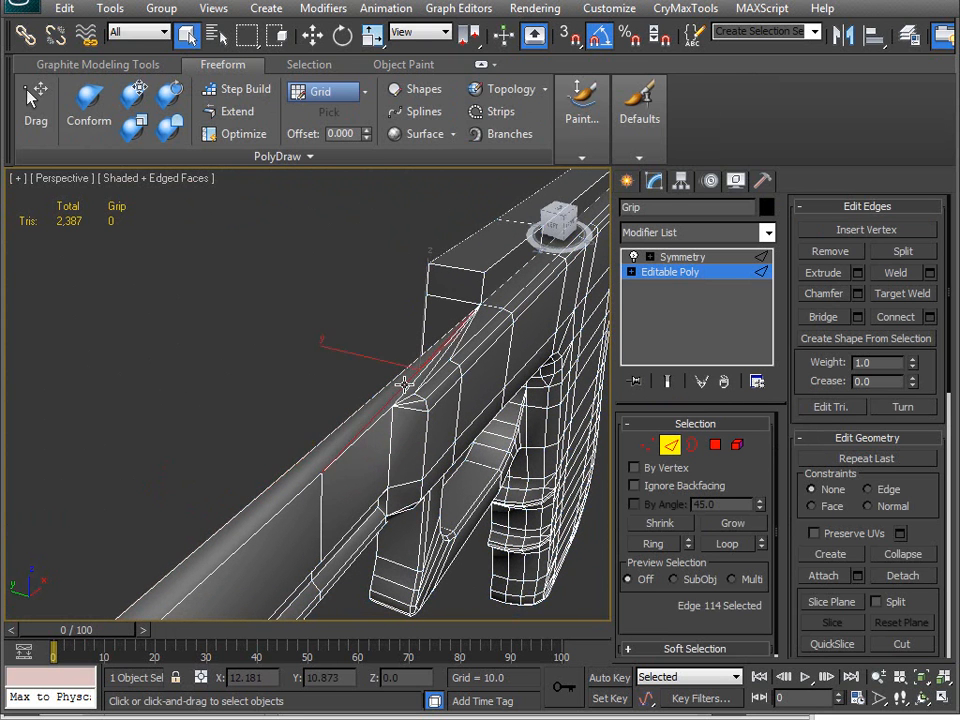
ctrl+click(418, 379)
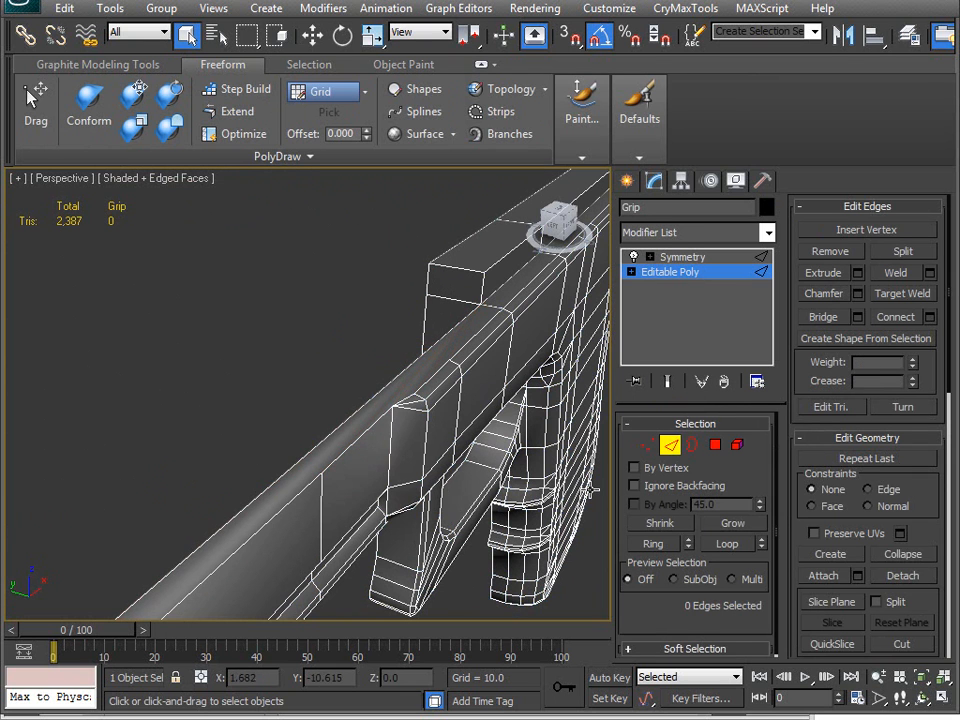
key(1)
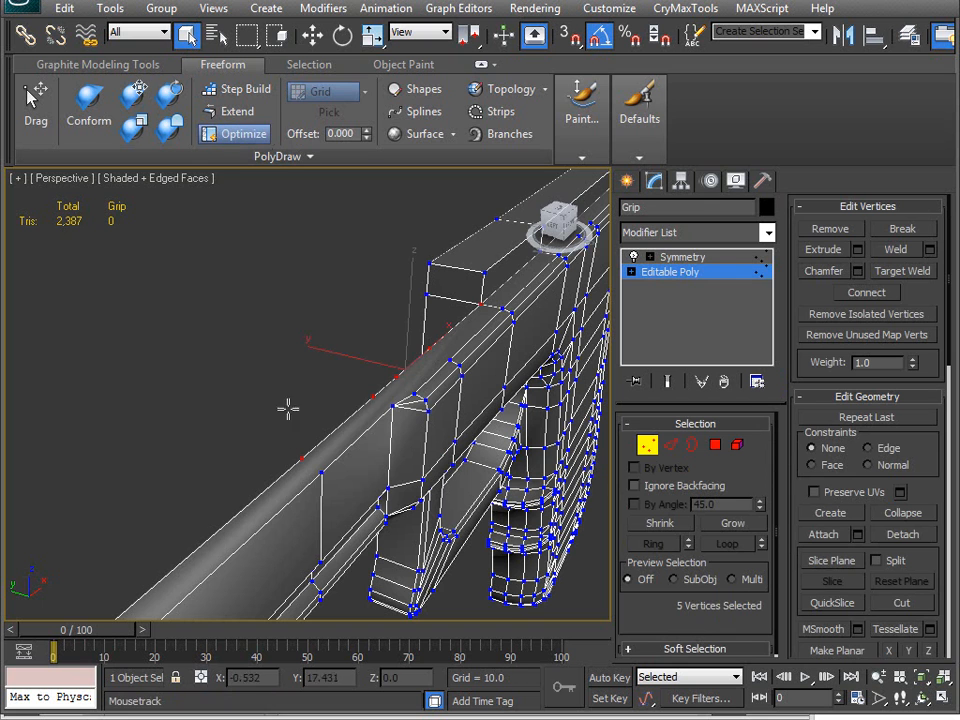
click(333, 481)
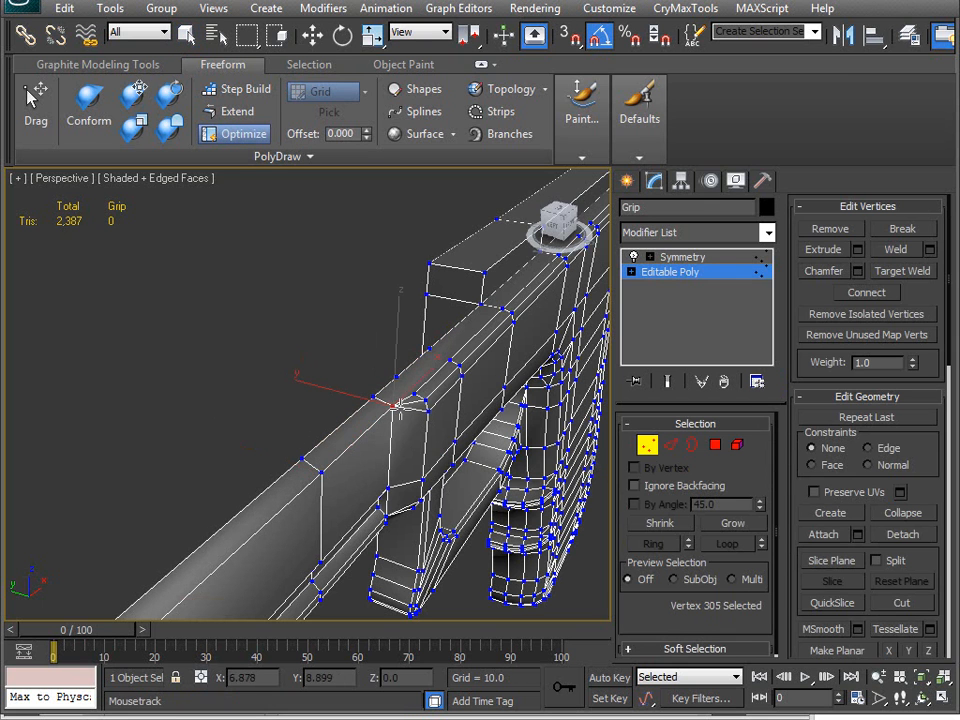
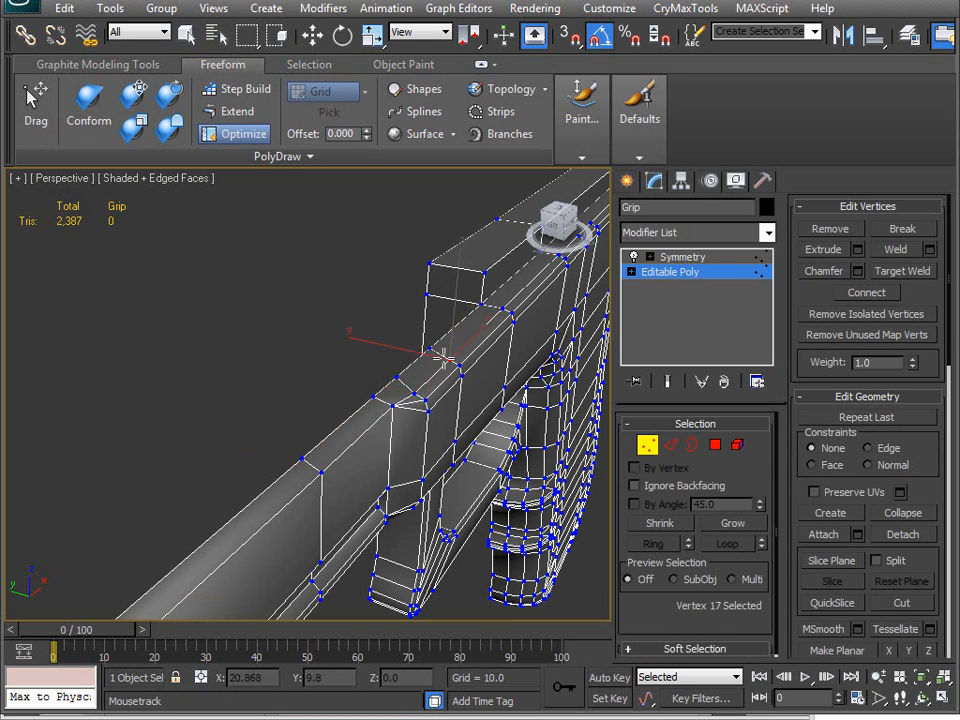
alt+middle_drag(393, 425, 293, 389)
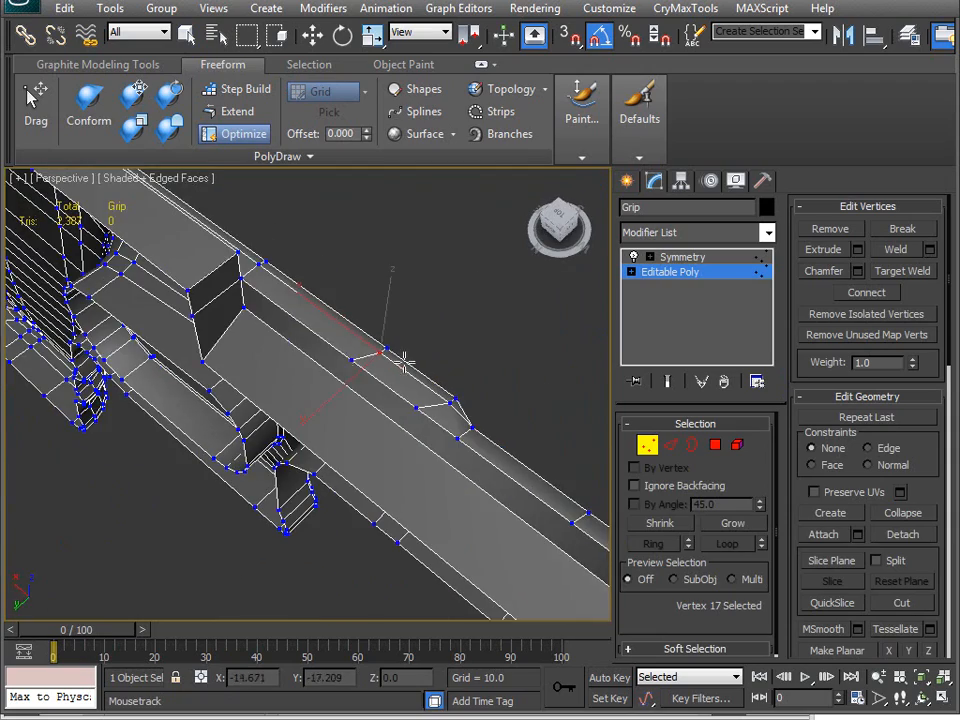
alt+middle_drag(423, 347, 365, 375)
Show the end result of the modifier stack so the mirrored grip appears, viewed from the channel's front.
click(668, 381)
middle_drag(362, 500, 356, 450)
scroll(344, 412, down, 5)
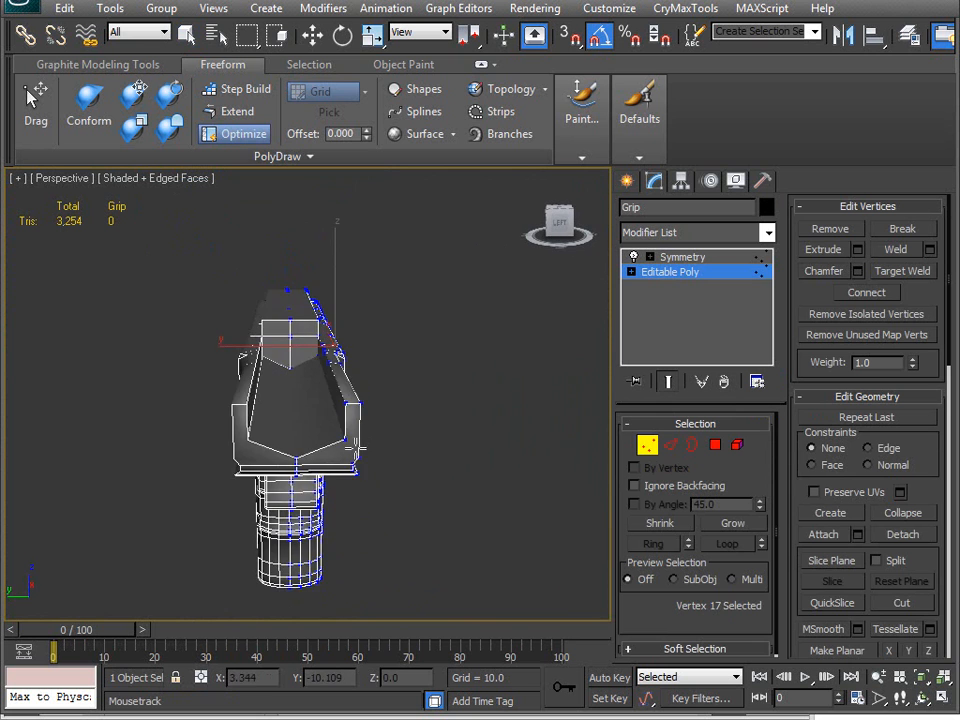
scroll(357, 447, up, 3)
mouse_move(294, 496)
alt+middle_down()
mouse_move(294, 510)
mouse_move(309, 508)
mouse_move(304, 461)
mouse_move(300, 473)
alt+middle_up()
Select three lengthwise edges of the channel, including the floor's centre line.
key(w)
key(2)
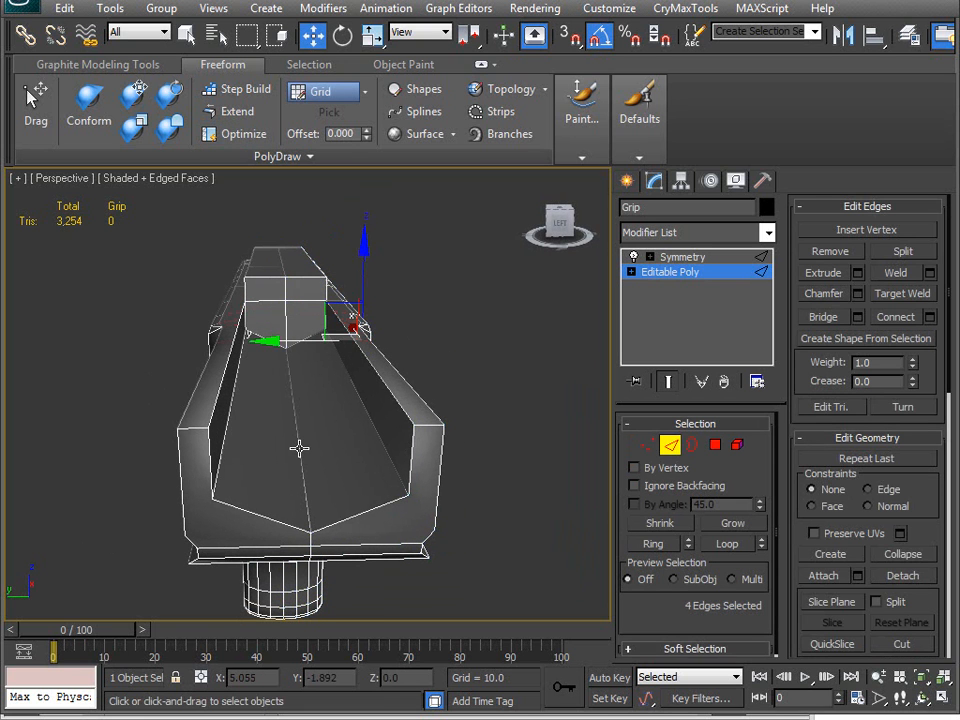
click(299, 449)
ctrl+click(370, 431)
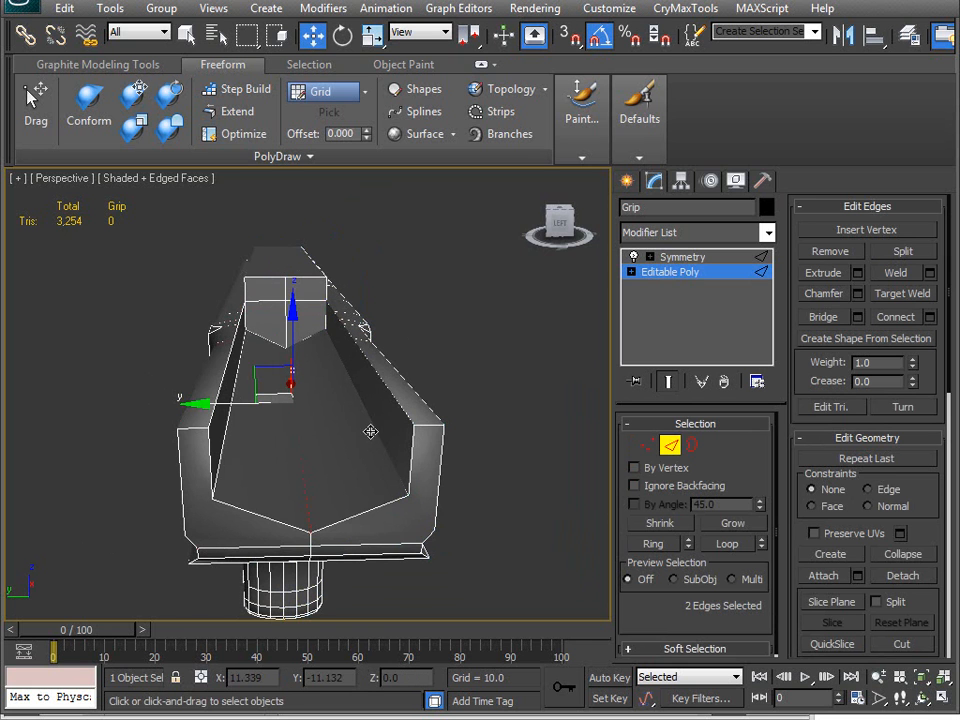
alt+middle_drag(455, 471, 389, 500)
ctrl+click(447, 480)
scroll(387, 503, up, 3)
scroll(389, 508, down, 3)
Unhide the Slide object to compare its rounded underside with the channel.
right_click(467, 368)
click(516, 274)
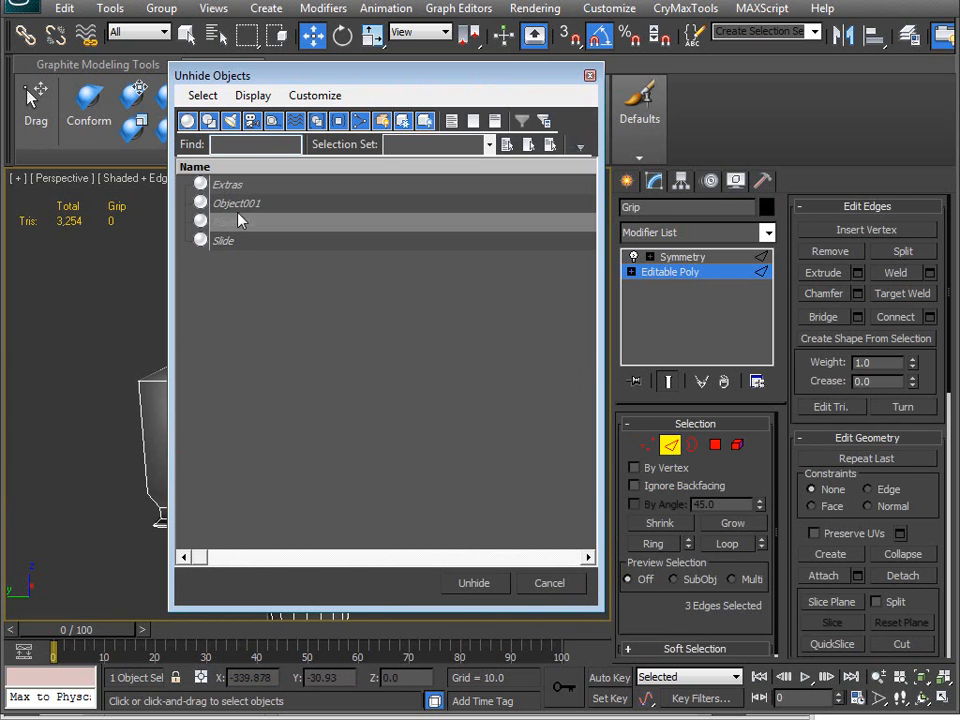
click(232, 241)
click(497, 590)
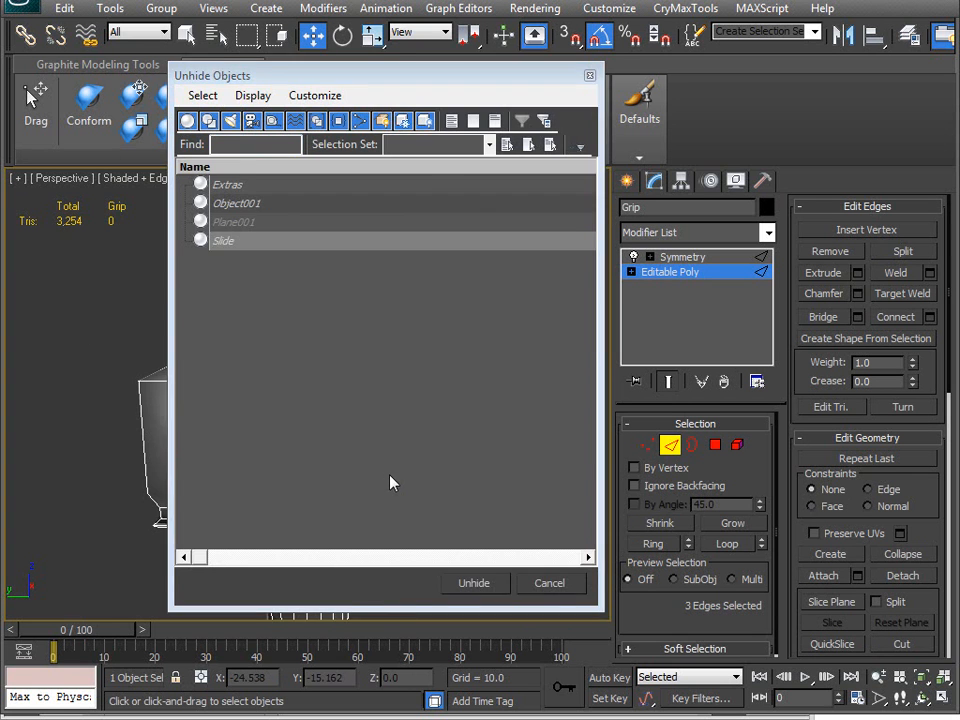
scroll(407, 397, up, 4)
middle_drag(407, 397, 359, 409)
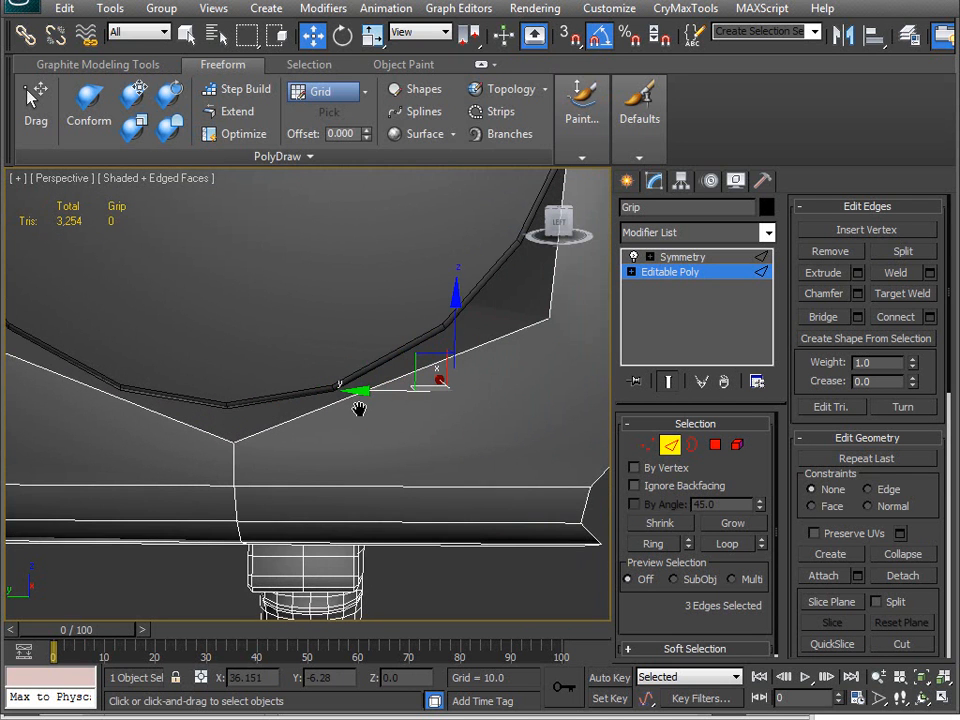
Try to chamfer the three selected channel edges by about 1.3 with 3 segments, checking the fit against the slide.
click(858, 294)
middle_drag(474, 488, 307, 456)
scroll(439, 474, down, 5)
scroll(238, 459, up, 5)
mouse_move(276, 399)
alt+middle_down()
mouse_move(262, 430)
mouse_move(210, 412)
mouse_move(268, 410)
alt+middle_up()
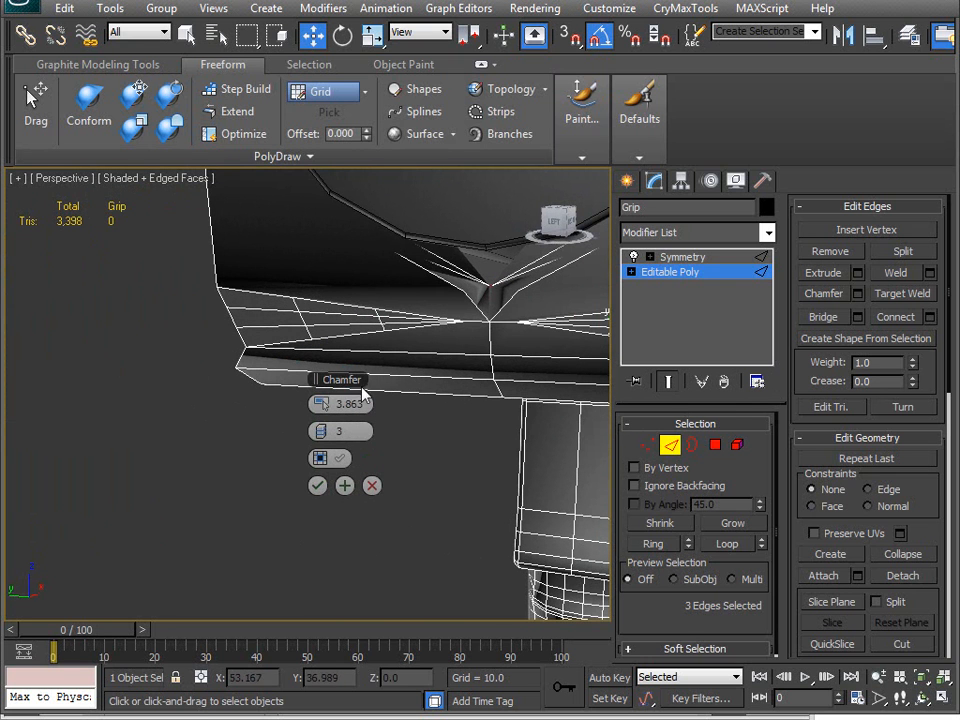
drag(325, 403, 321, 403)
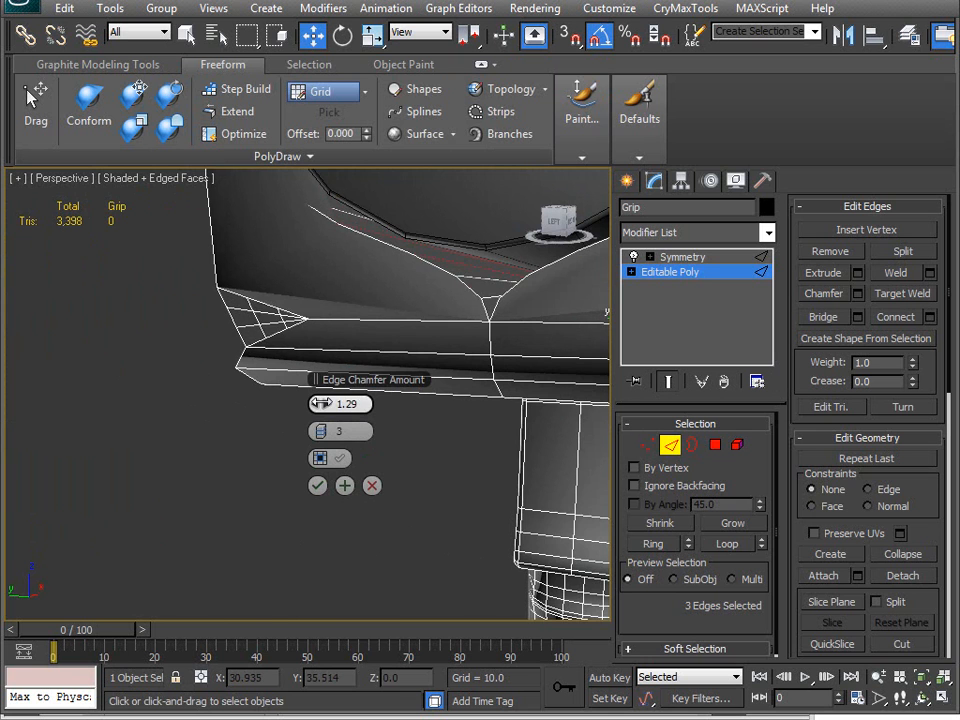
alt+middle_drag(541, 352, 478, 436)
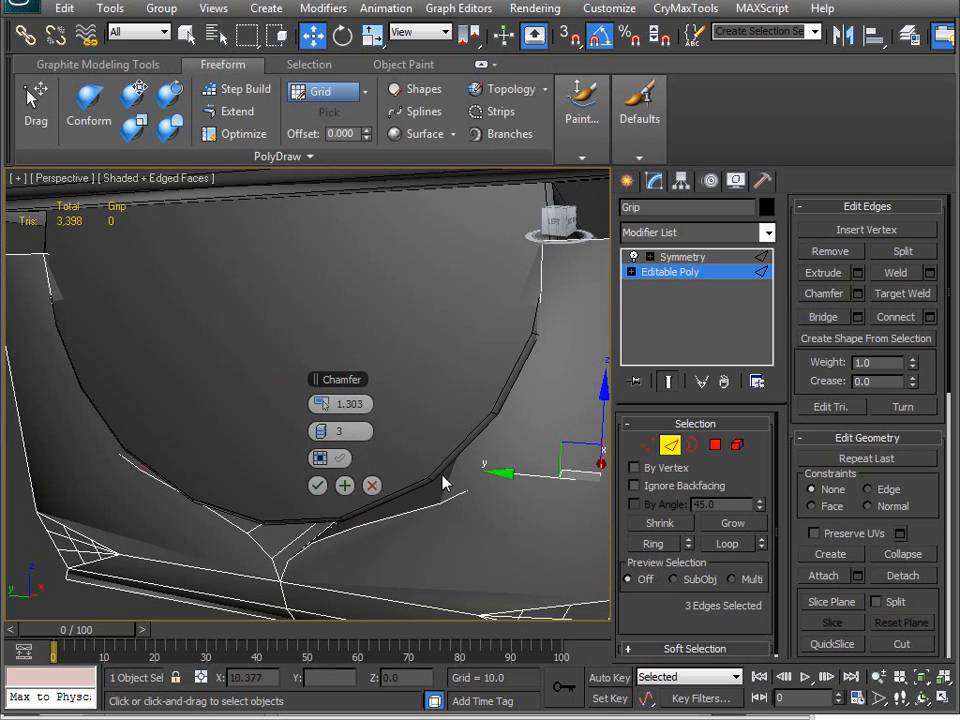
click(372, 486)
scroll(377, 534, down, 5)
alt+middle_drag(386, 480, 480, 415)
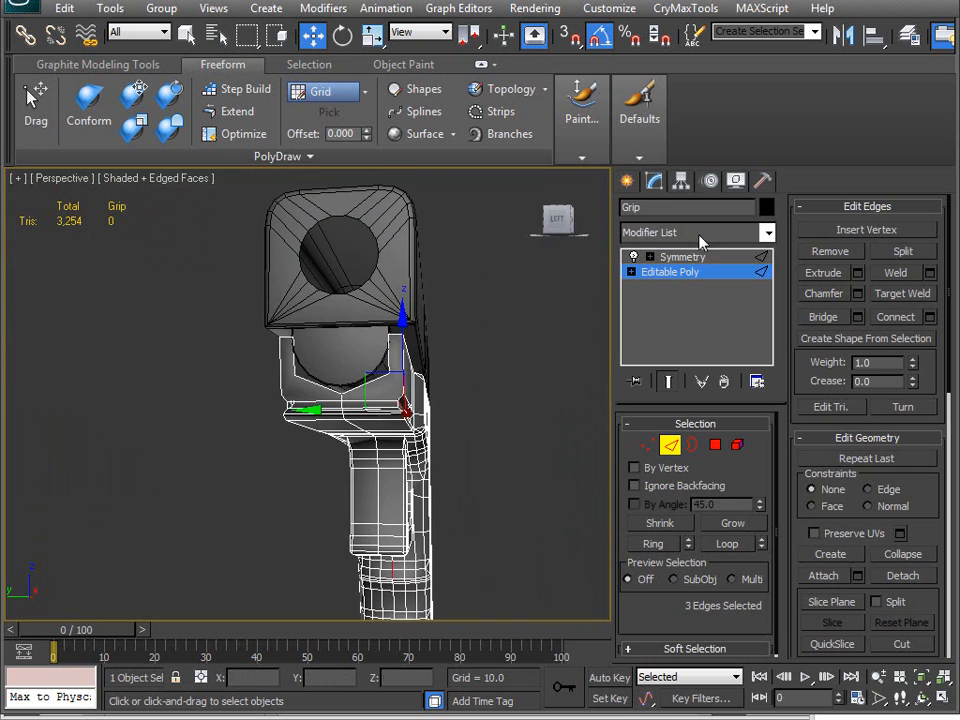
scroll(290, 350, up, 3)
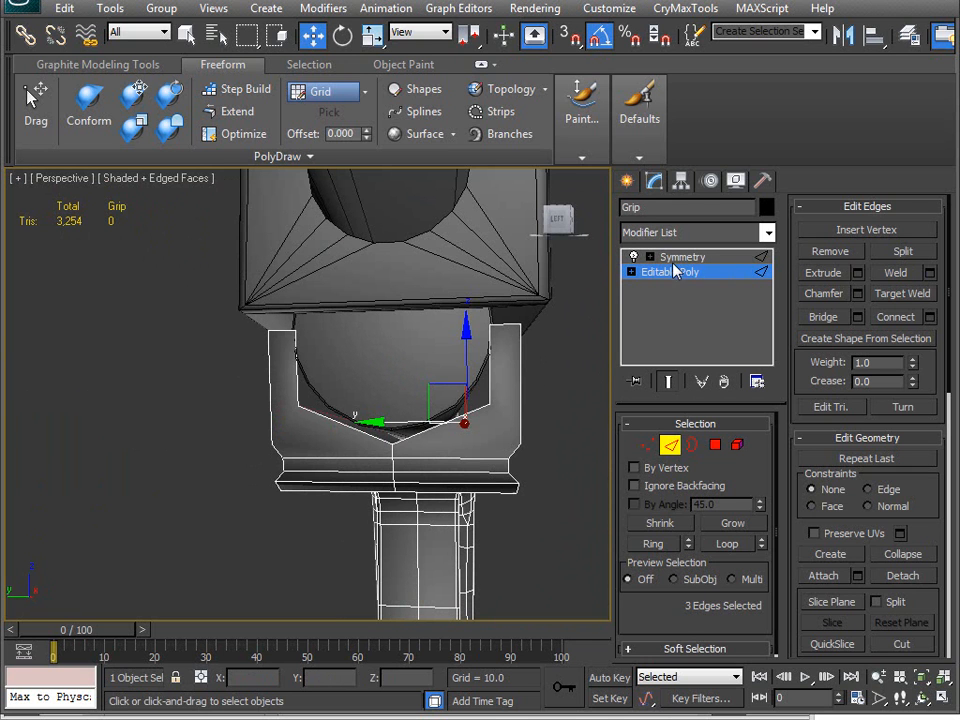
Hide the slide again and collapse the grip's Symmetry modifier into a single Editable Poly.
right_click(508, 404)
click(574, 337)
alt+middle_drag(530, 392, 576, 443)
click(672, 448)
alt+middle_drag(412, 419, 467, 411)
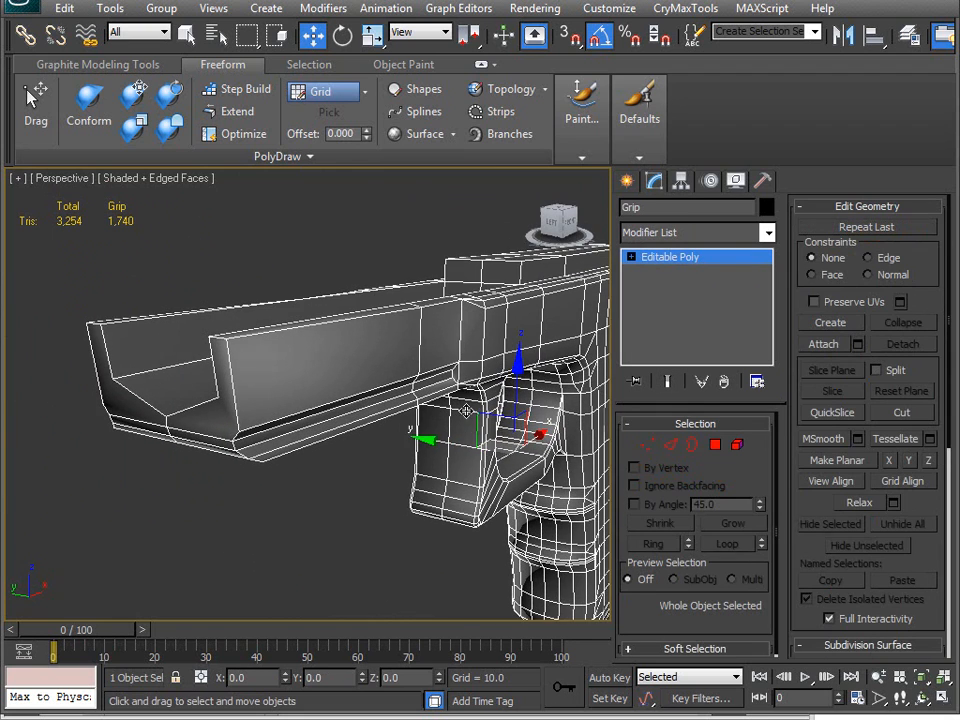
Select the grip's centre edge loop and the trigger guard's inner centre loop, deselecting one edge where the channel floor meets the rear block.
key(2)
click(146, 64)
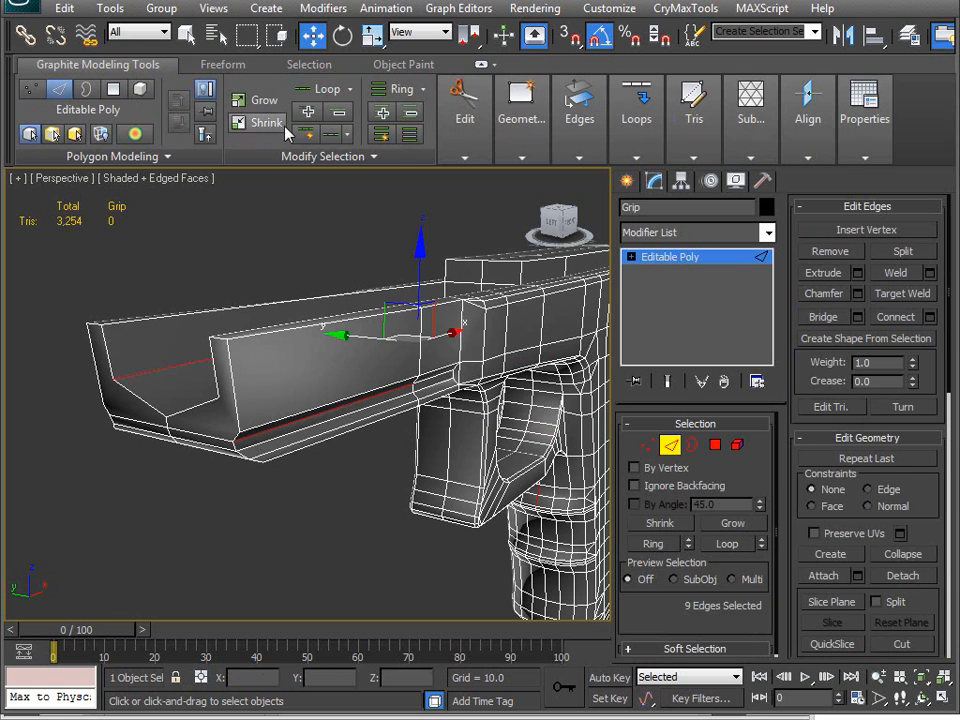
alt+middle_drag(224, 334, 330, 250)
click(394, 336)
mouse_move(394, 336)
alt+middle_down()
mouse_move(431, 501)
mouse_move(383, 338)
alt+middle_up()
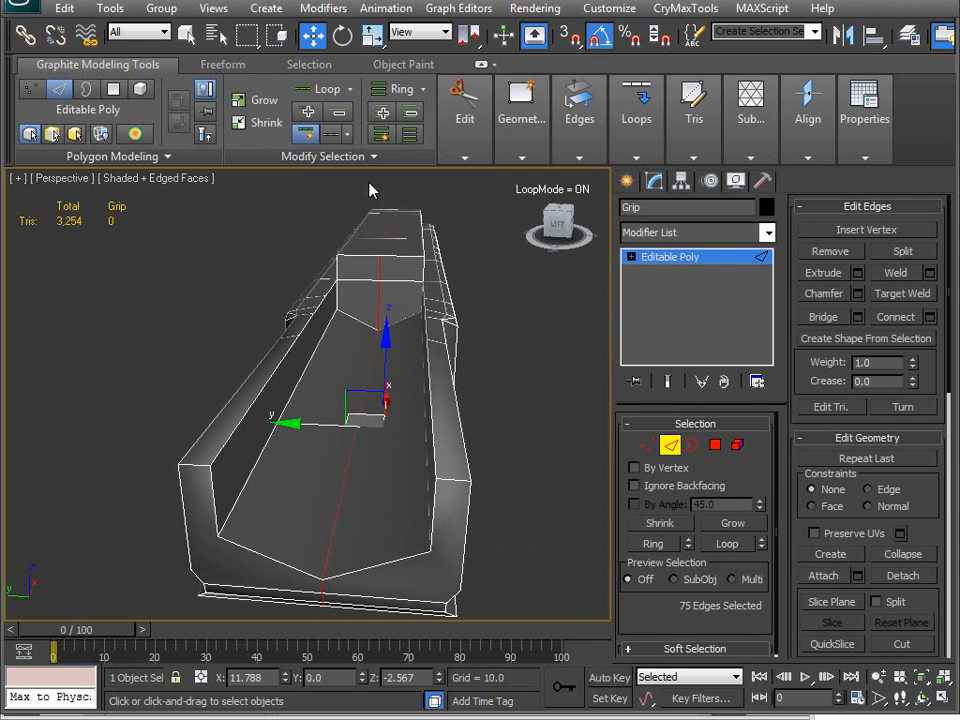
alt+click(378, 336)
alt+middle_drag(391, 313, 225, 175)
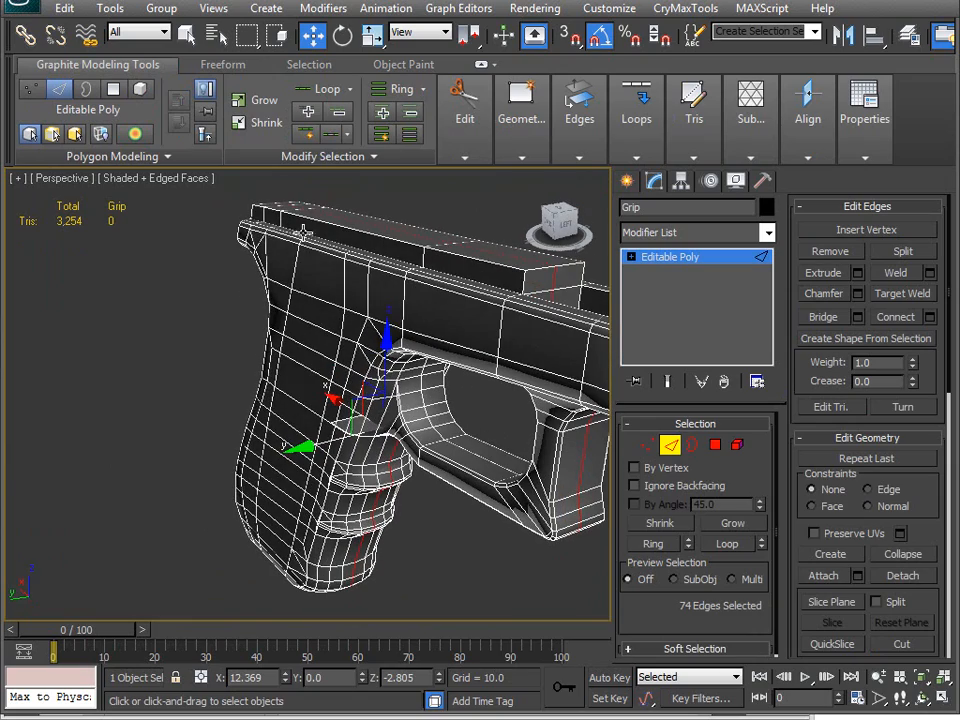
ctrl+click(466, 452)
alt+middle_drag(452, 500, 583, 414)
alt+middle_drag(472, 424, 416, 460)
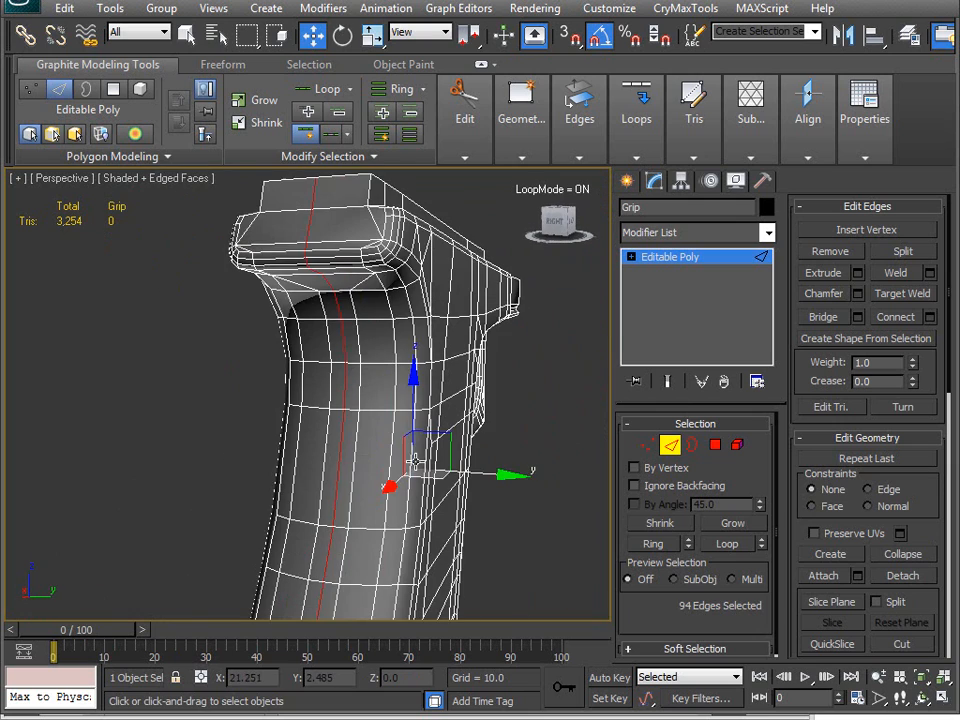
Try removing the selected centre edge loops, inspect the grip and trigger guard vertices, and undo the removal.
click(436, 398)
alt+middle_drag(436, 398, 407, 407)
key(1)
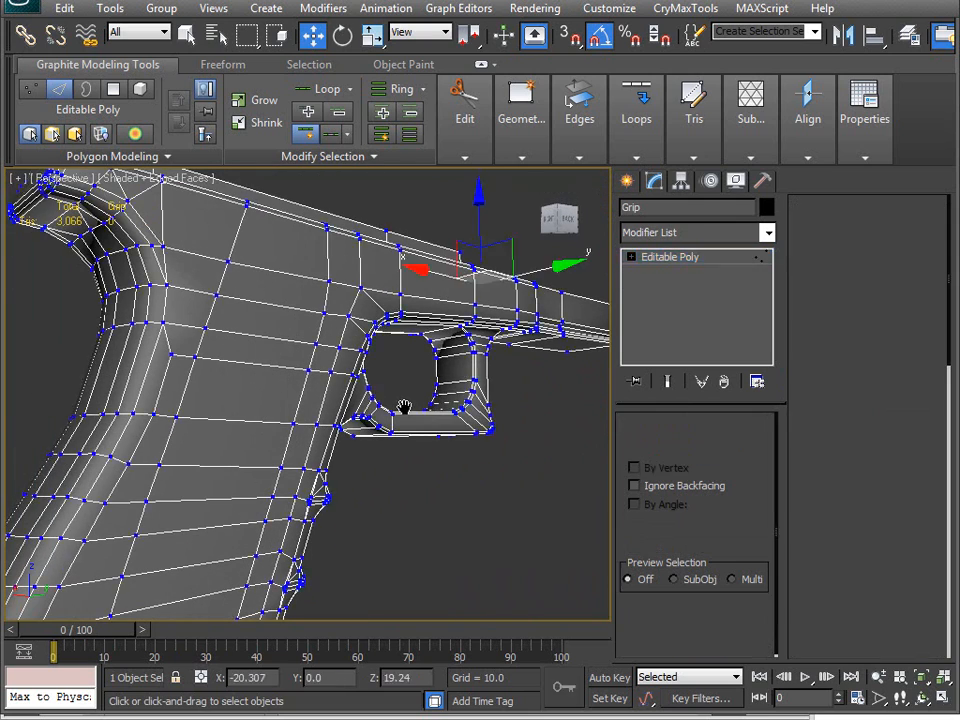
alt+middle_drag(465, 368, 355, 390)
alt+middle_drag(507, 428, 354, 386)
alt+middle_drag(422, 379, 456, 400)
Remove the centre edge loops except the rear block's front vertical edge, plus the short leftover edge below the channel's front.
key(2)
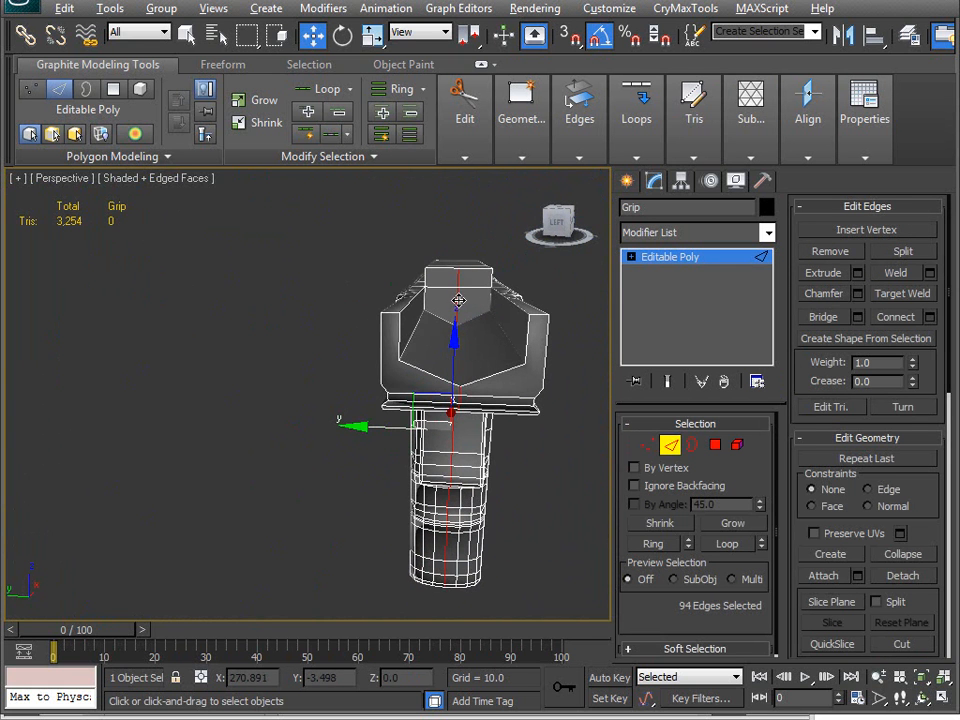
scroll(435, 405, up, 5)
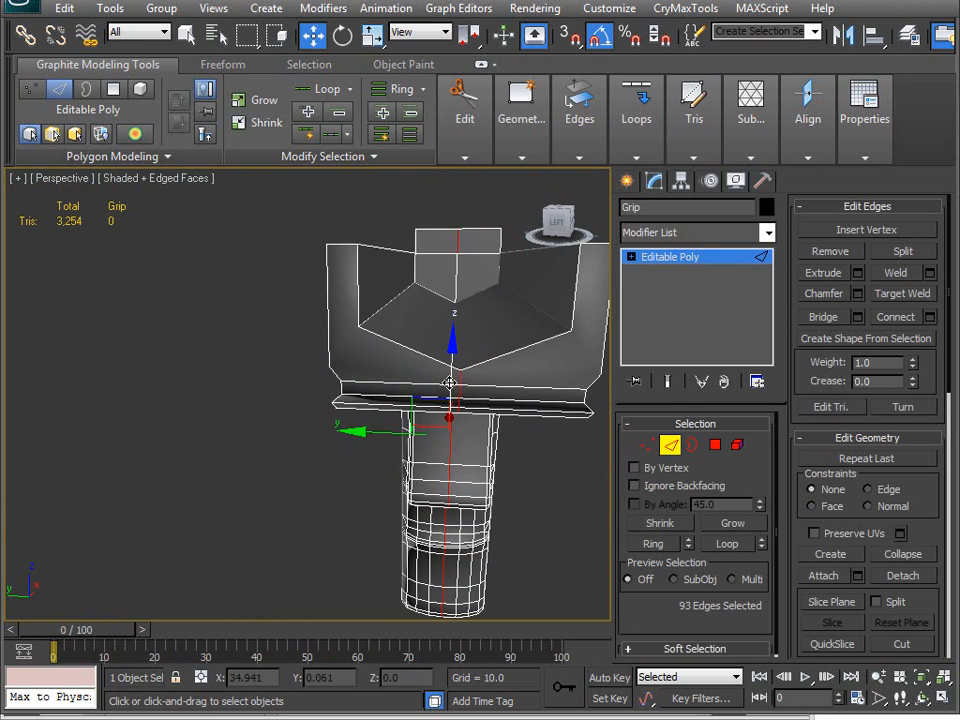
middle_drag(473, 468, 323, 553)
key(ctrl+BackSpace)
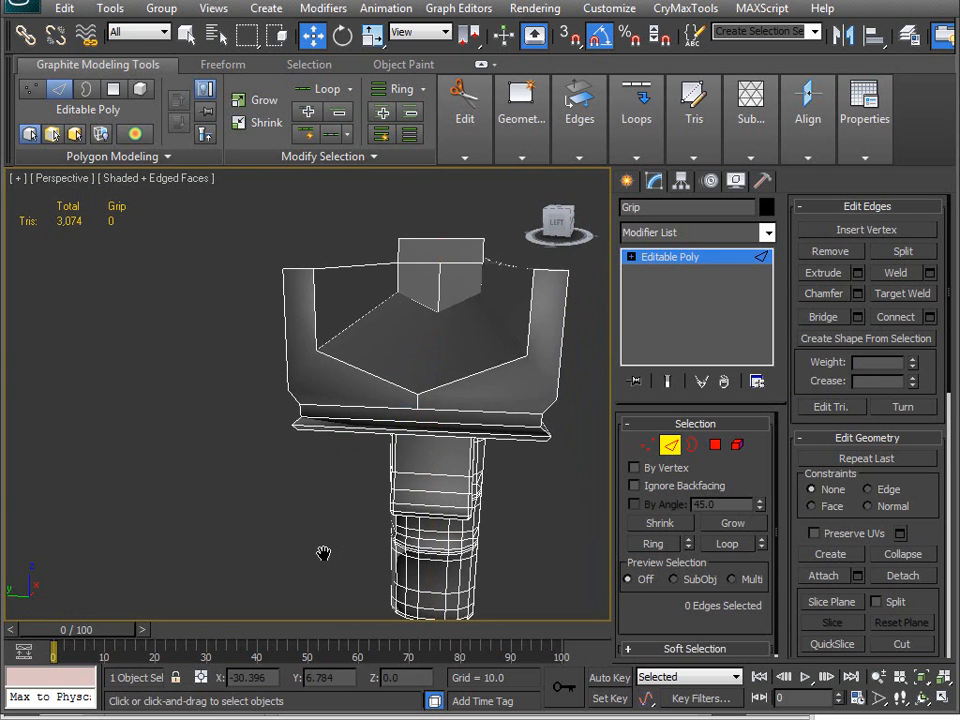
alt+middle_drag(387, 354, 378, 414)
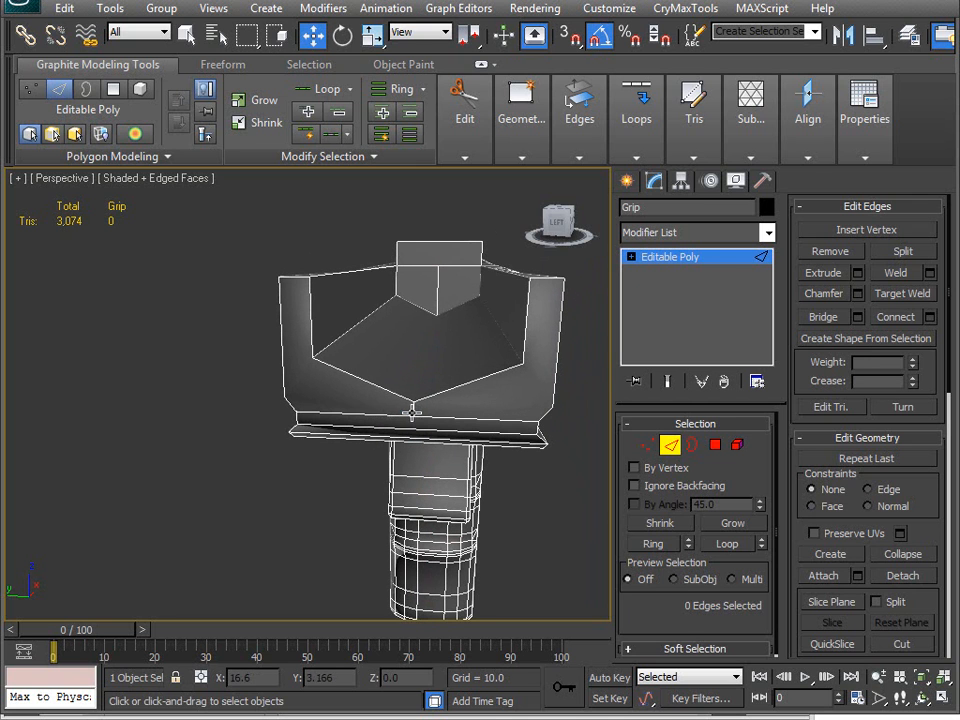
click(412, 411)
click(499, 476)
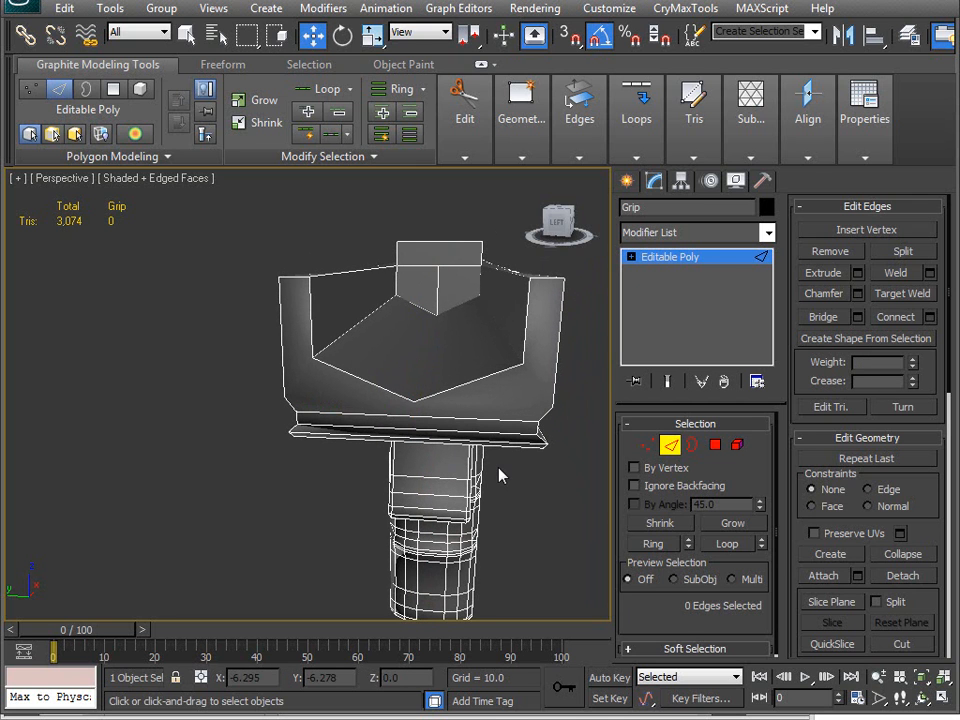
Use Optimize to connect the channel floor's front centre vertex to its rear centre vertex with an edge along the floor.
alt+middle_drag(452, 369, 355, 248)
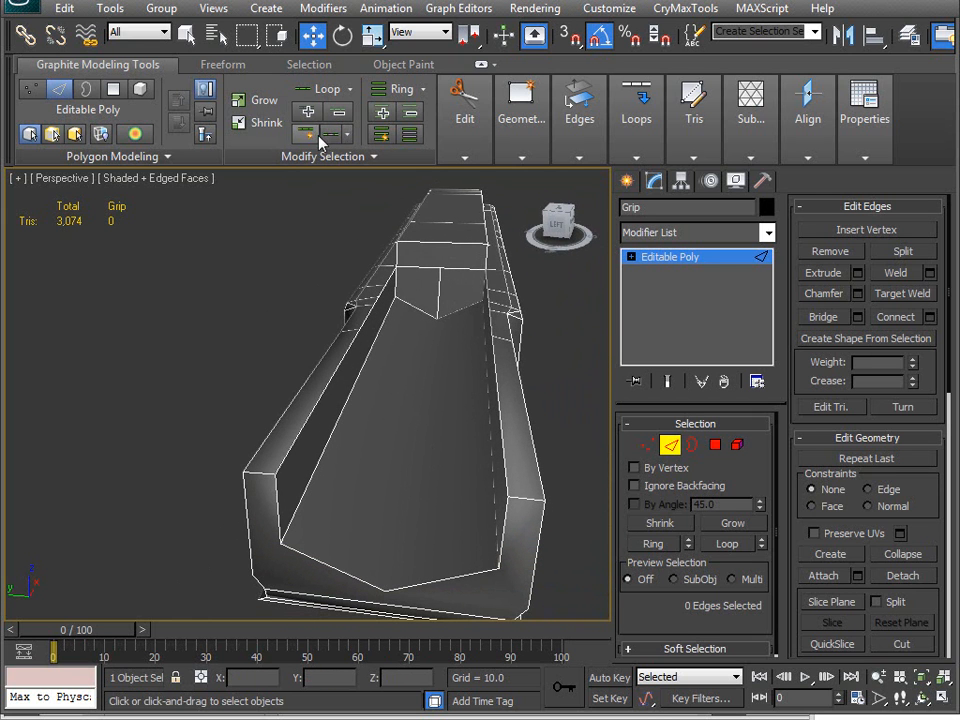
click(222, 64)
click(240, 134)
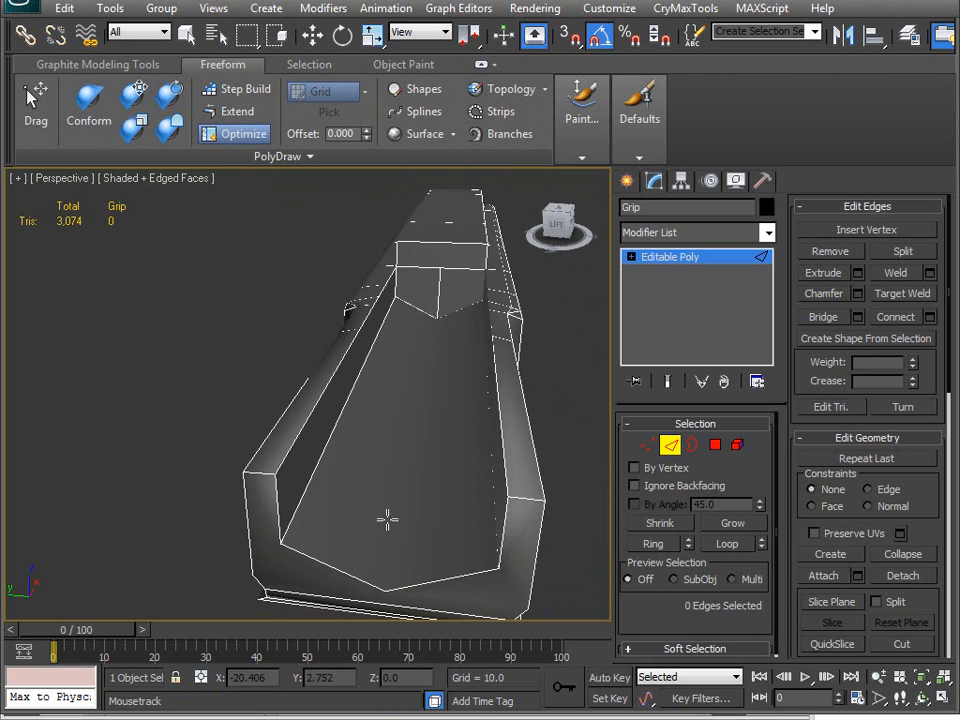
alt+middle_drag(387, 541, 297, 352)
scroll(391, 423, up, 8)
alt+middle_drag(401, 491, 391, 322)
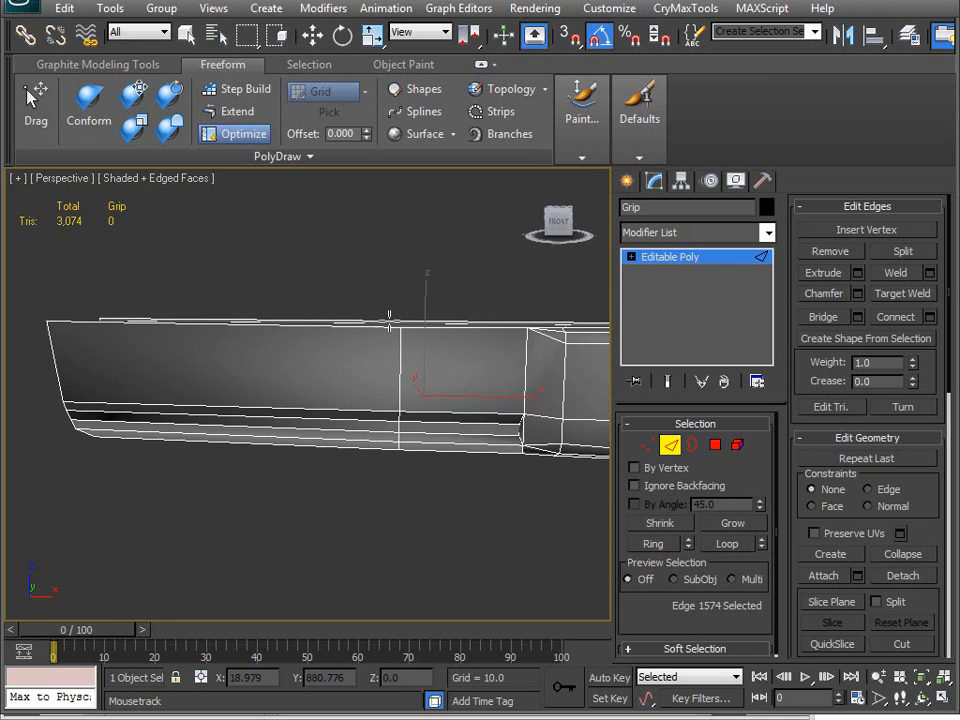
alt+middle_drag(291, 413, 310, 387)
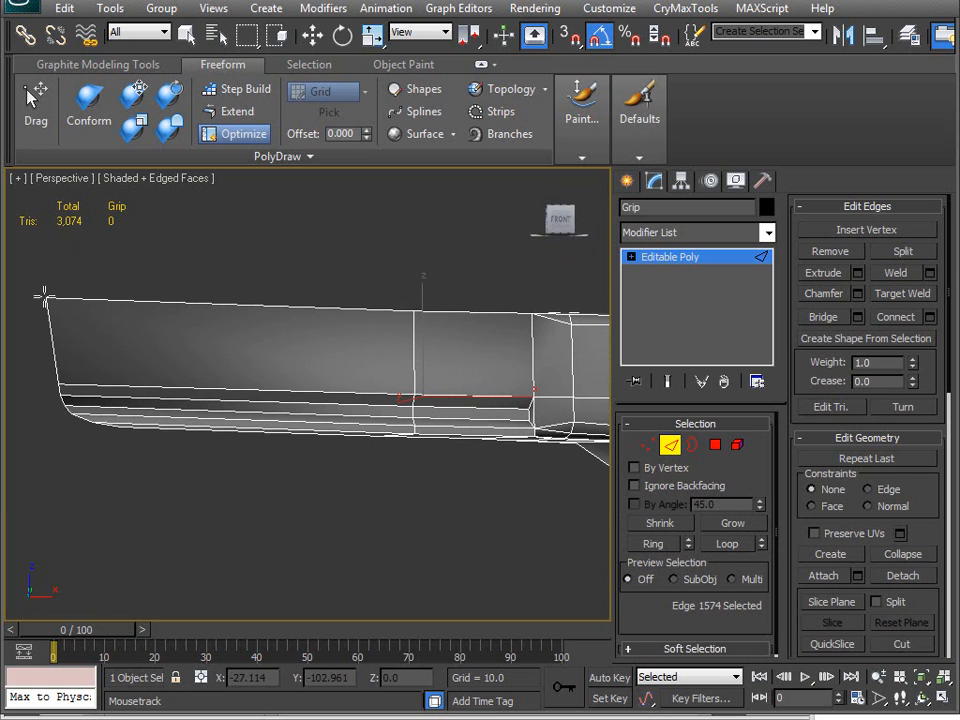
alt+middle_drag(171, 348, 348, 407)
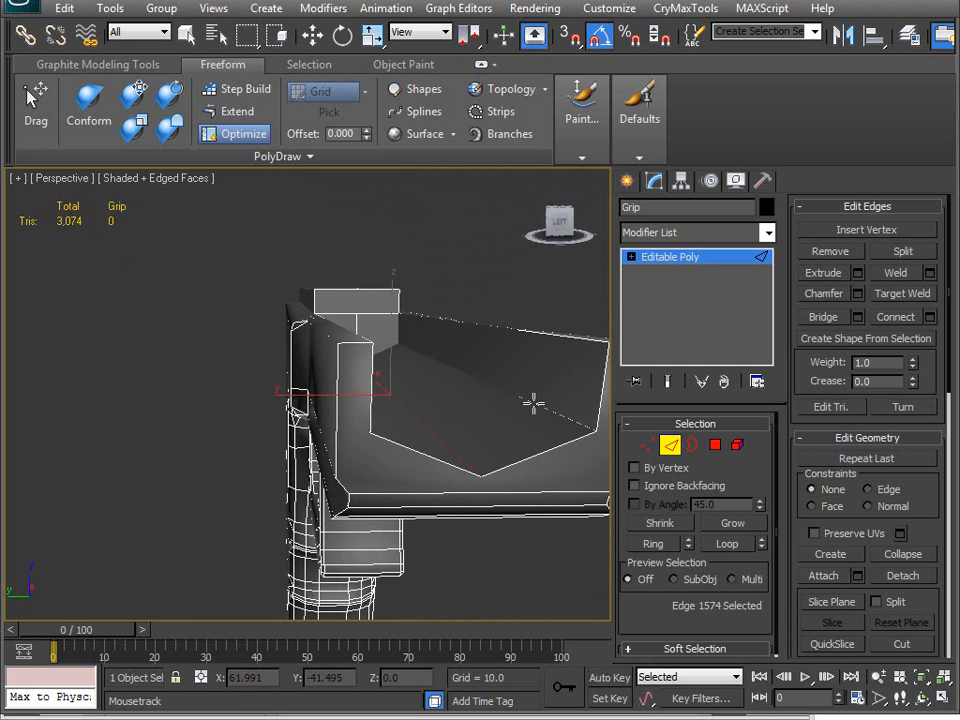
Remove the vertical centre edge on the front of the rear block, keeping the new channel floor edge.
key(w)
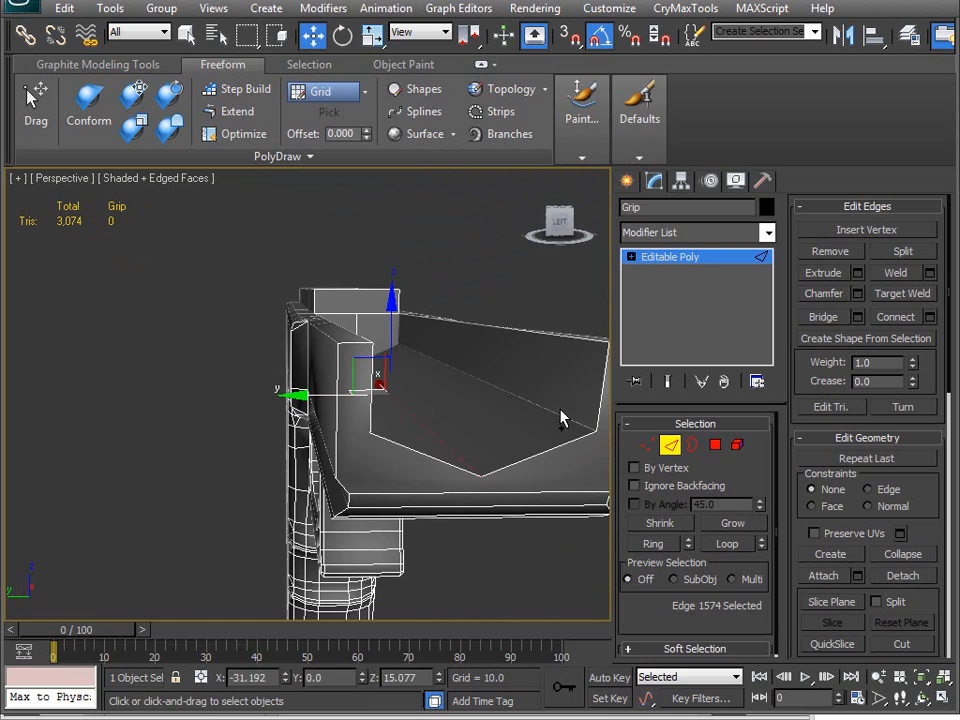
ctrl+click(508, 437)
alt+middle_drag(508, 437, 404, 400)
click(436, 307)
click(436, 306)
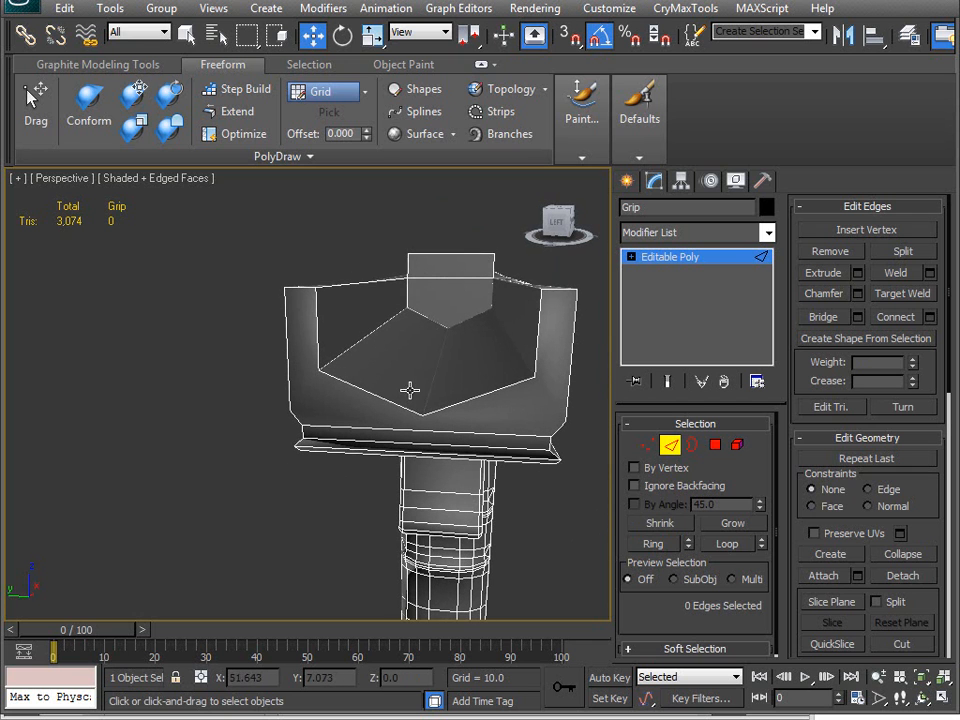
Select the channel floor's centre edge and one side edge, and preview a chamfer of 1.54 with 2 segments.
click(435, 364)
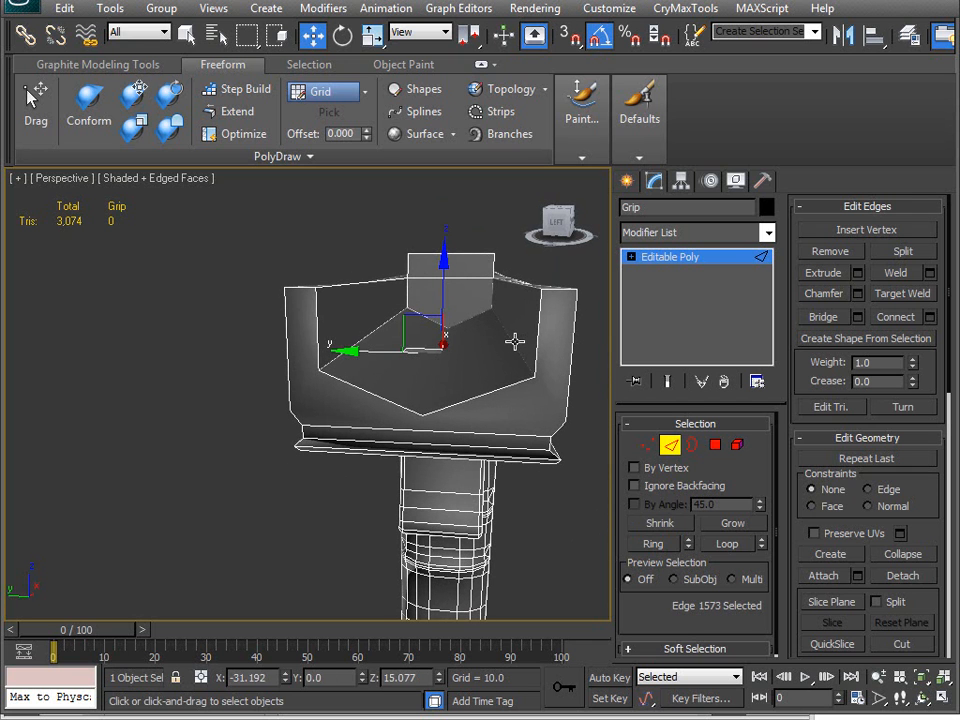
ctrl+click(511, 341)
alt+middle_drag(511, 341, 445, 375)
click(857, 294)
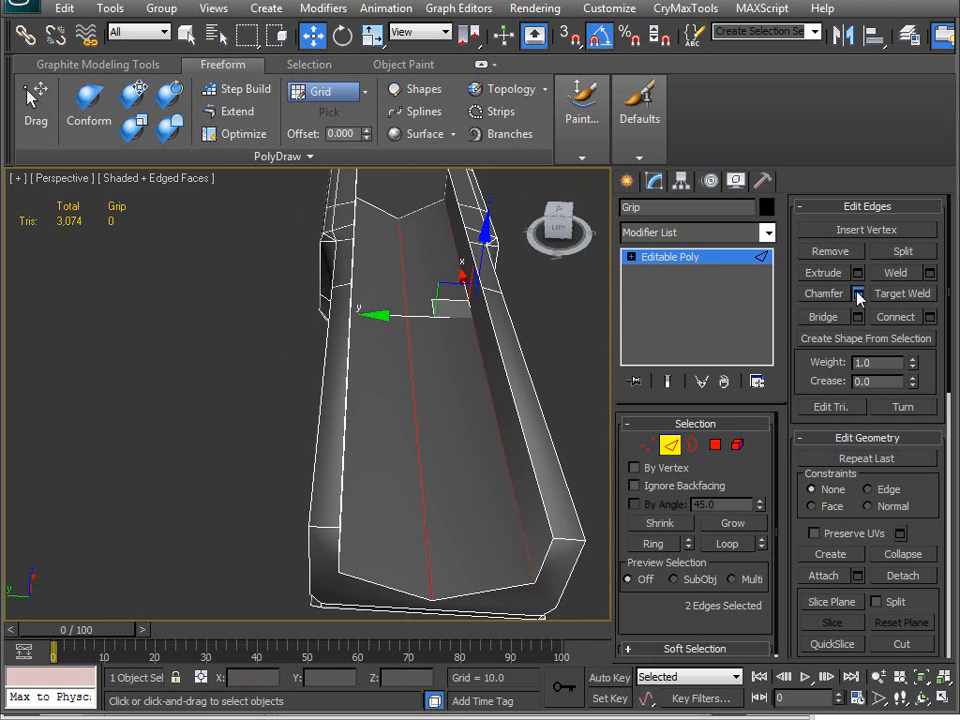
alt+middle_drag(398, 450, 452, 435)
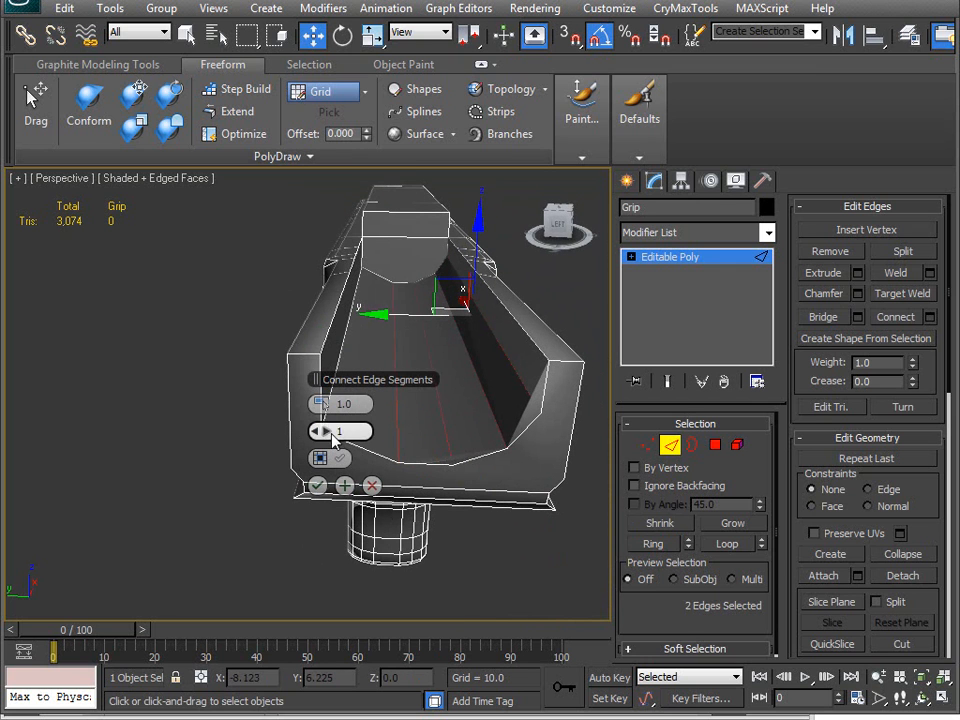
click(328, 432)
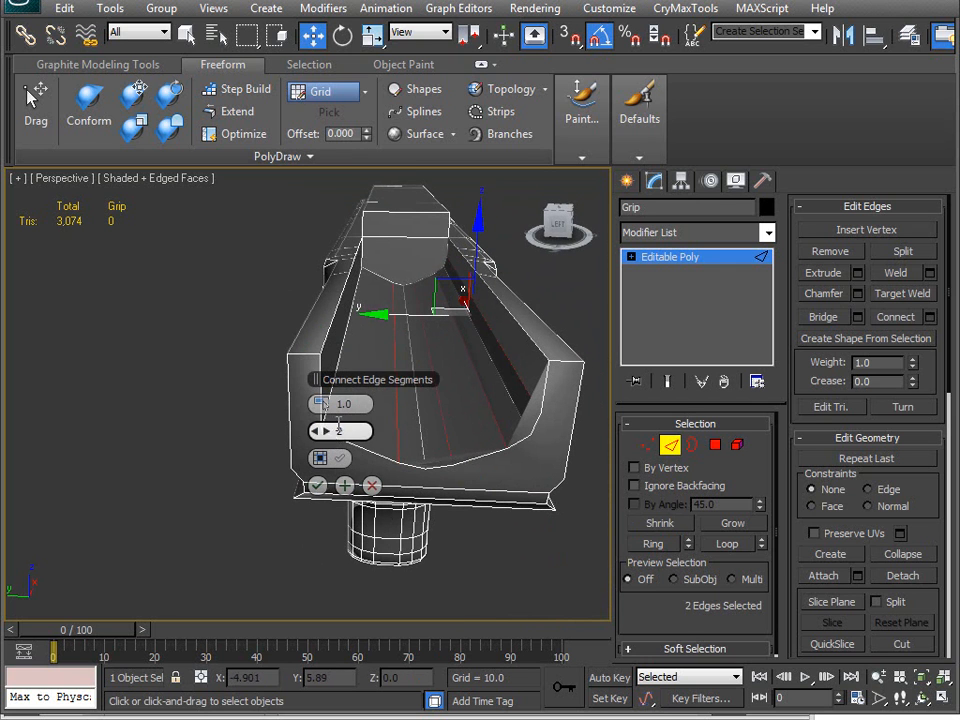
click(330, 404)
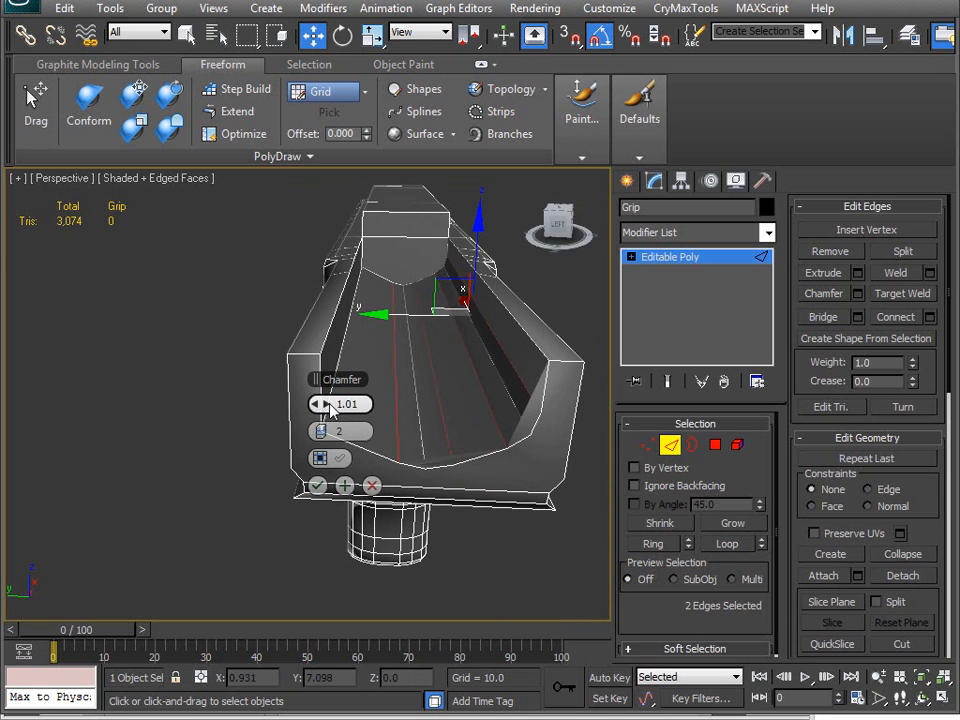
drag(327, 409, 324, 404)
middle_drag(487, 445, 476, 376)
Unhide the Slide object and compare its barrel curve with the chamfered channel profile.
right_click(418, 370)
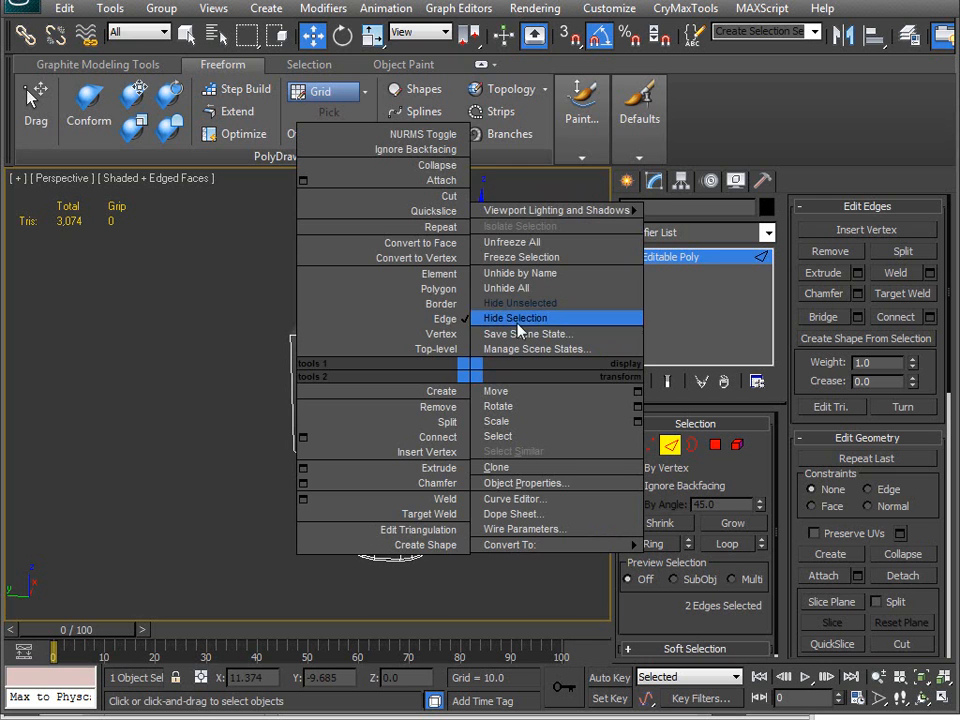
click(542, 274)
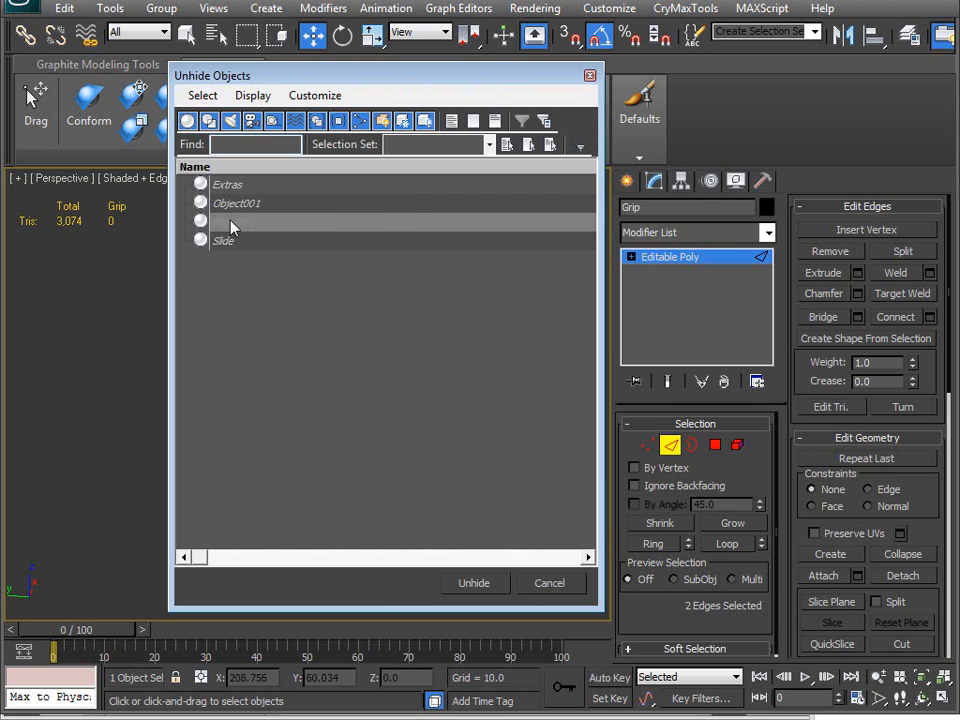
click(230, 241)
click(474, 583)
middle_drag(451, 477, 362, 415)
scroll(497, 420, up, 1)
mouse_move(510, 420)
middle_down()
mouse_move(400, 340)
mouse_move(294, 302)
middle_up()
scroll(499, 439, up, 1)
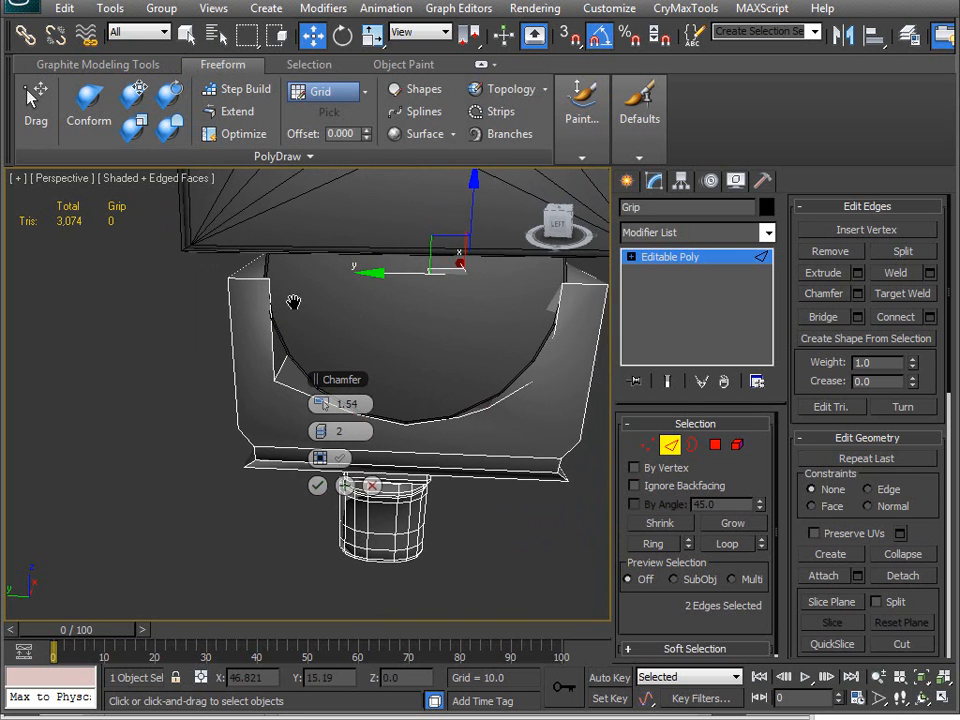
mouse_move(482, 436)
alt+middle_down()
mouse_move(463, 446)
mouse_move(475, 449)
alt+middle_up()
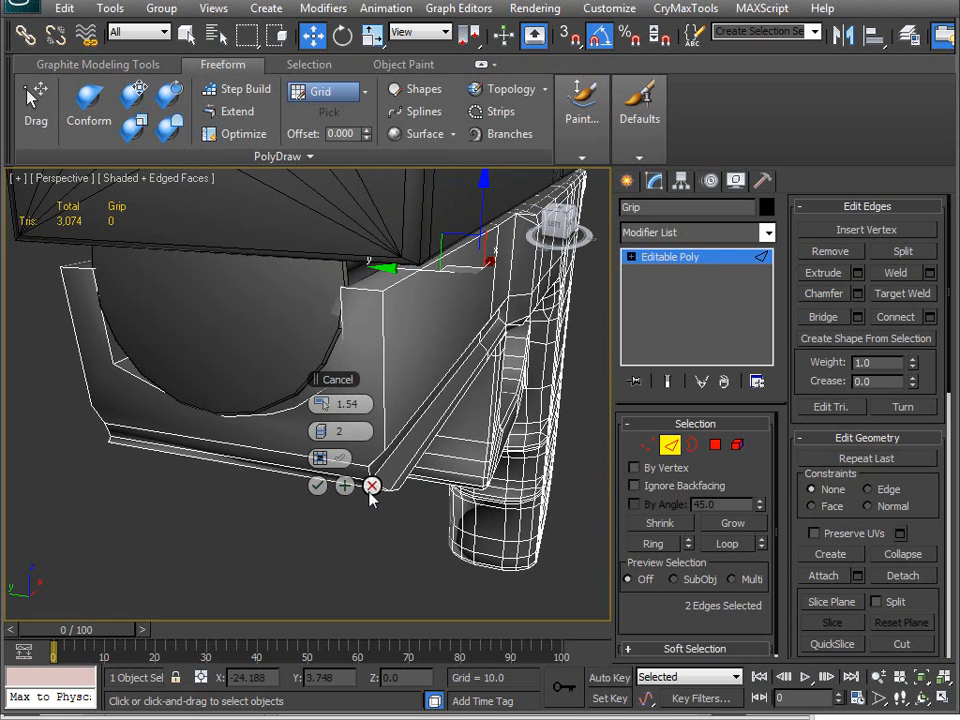
Add the missed opposite floor side edge to the chamfer, check the fit in wireframe and shaded views, and apply it.
ctrl+click(192, 456)
middle_drag(192, 456, 525, 497)
middle_drag(190, 493, 360, 437)
scroll(478, 469, down, 5)
scroll(521, 371, up, 3)
mouse_move(463, 446)
alt+middle_down()
mouse_move(505, 368)
mouse_move(479, 443)
alt+middle_up()
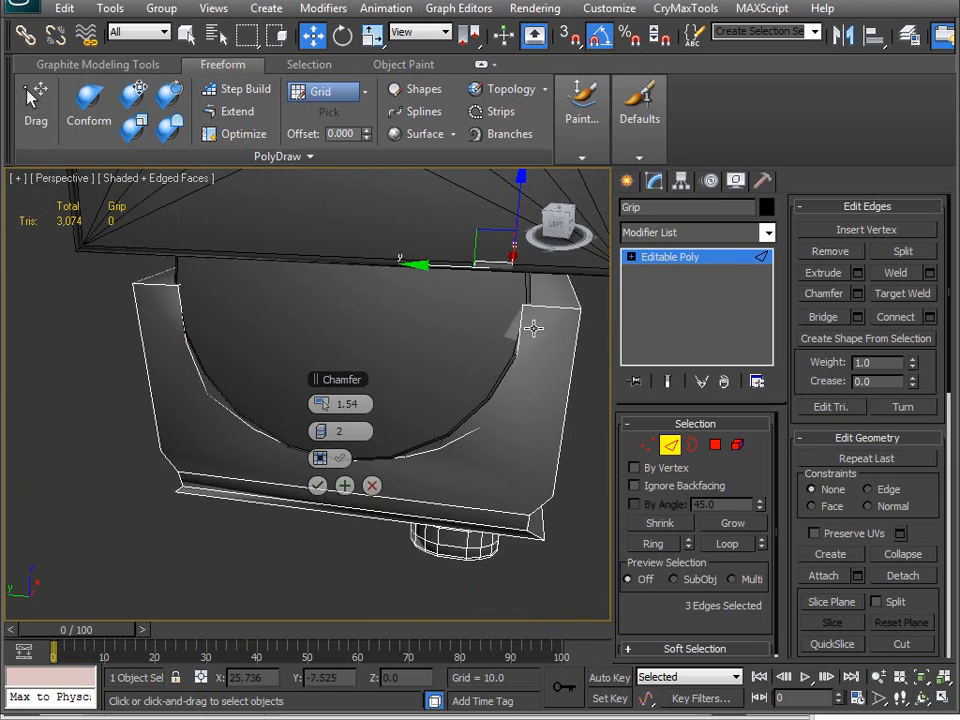
mouse_move(519, 368)
alt+middle_down()
mouse_move(499, 371)
mouse_move(371, 278)
mouse_move(360, 330)
mouse_move(383, 404)
mouse_move(139, 381)
mouse_move(93, 318)
alt+middle_up()
key(F3)
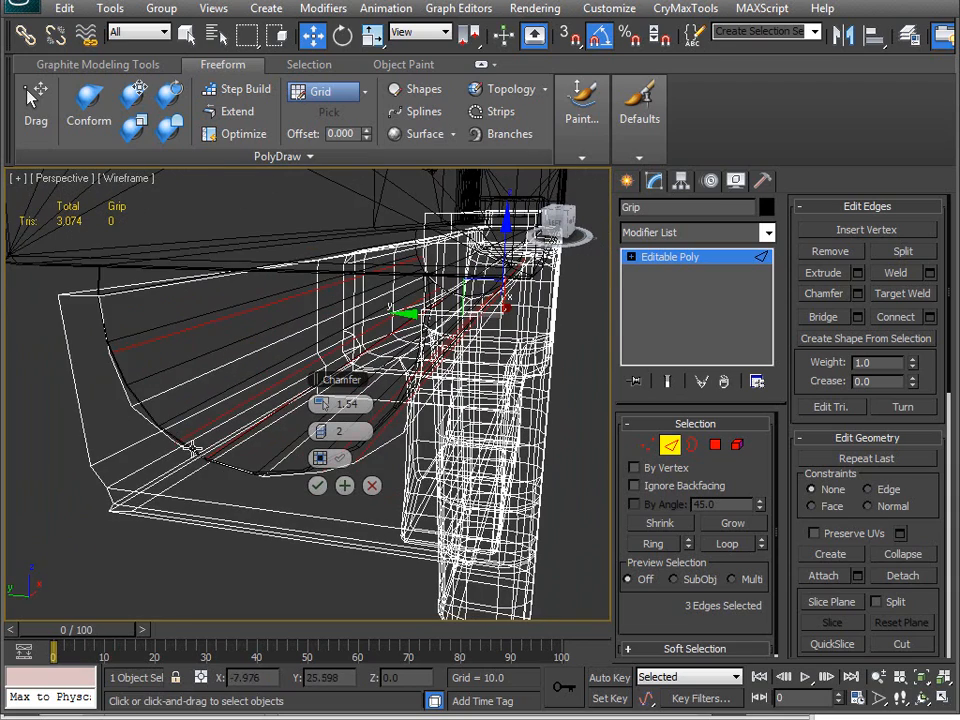
alt+middle_drag(235, 476, 295, 473)
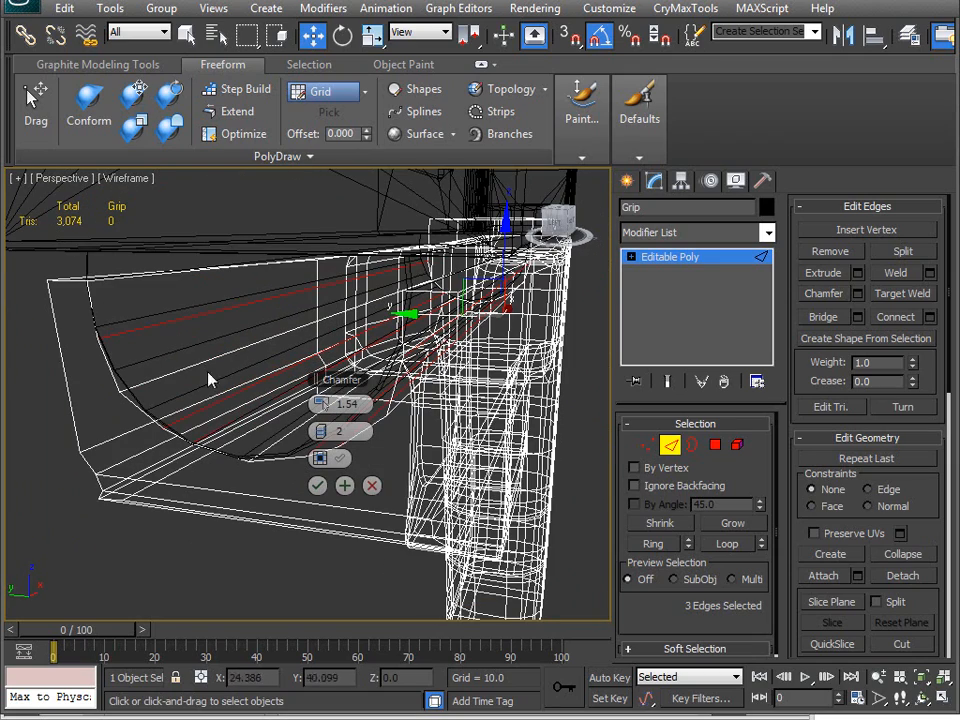
key(F3)
mouse_move(101, 298)
alt+middle_down()
mouse_move(154, 328)
mouse_move(127, 315)
alt+middle_up()
middle_drag(188, 336, 168, 366)
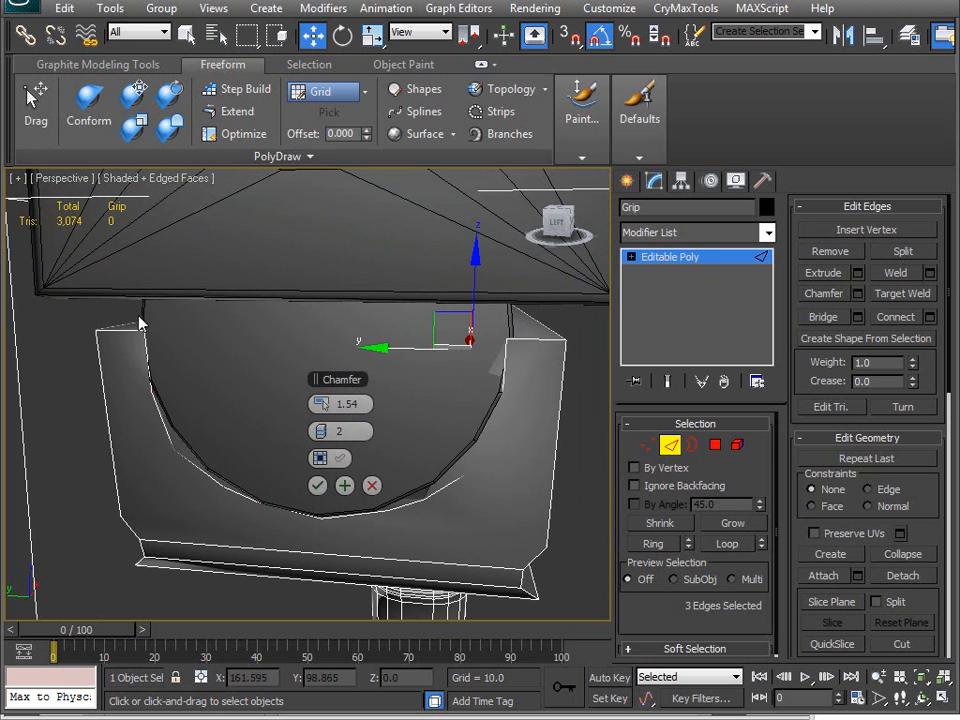
alt+middle_drag(262, 527, 243, 416)
click(317, 485)
Connect the front face's lower outer corners with a straight edge using Optimize, and remove the centre vertex on the edge just below.
click(240, 133)
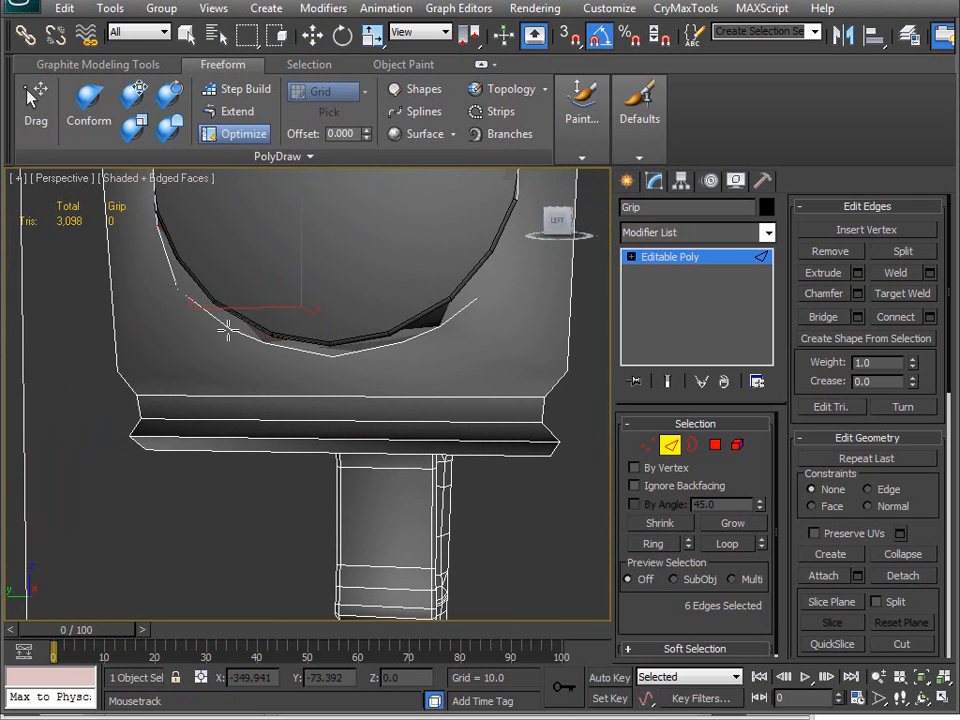
mouse_move(160, 382)
mouse_down()
mouse_move(135, 400)
mouse_move(120, 375)
mouse_up()
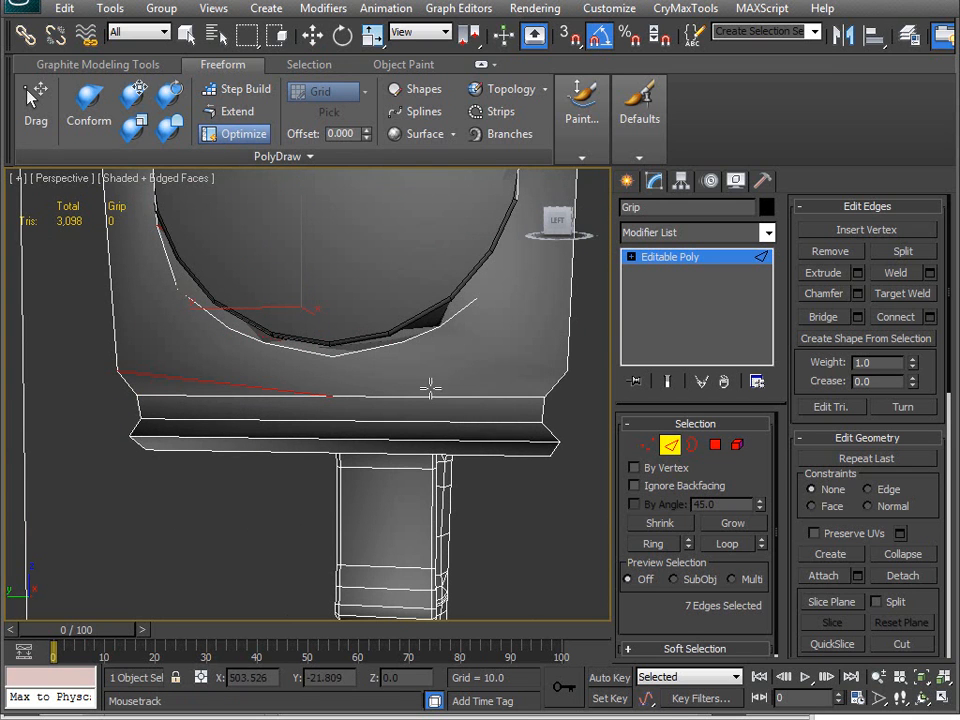
ctrl+drag(149, 377, 118, 376)
key(1)
alt+middle_drag(260, 427, 348, 413)
key(w)
click(329, 374)
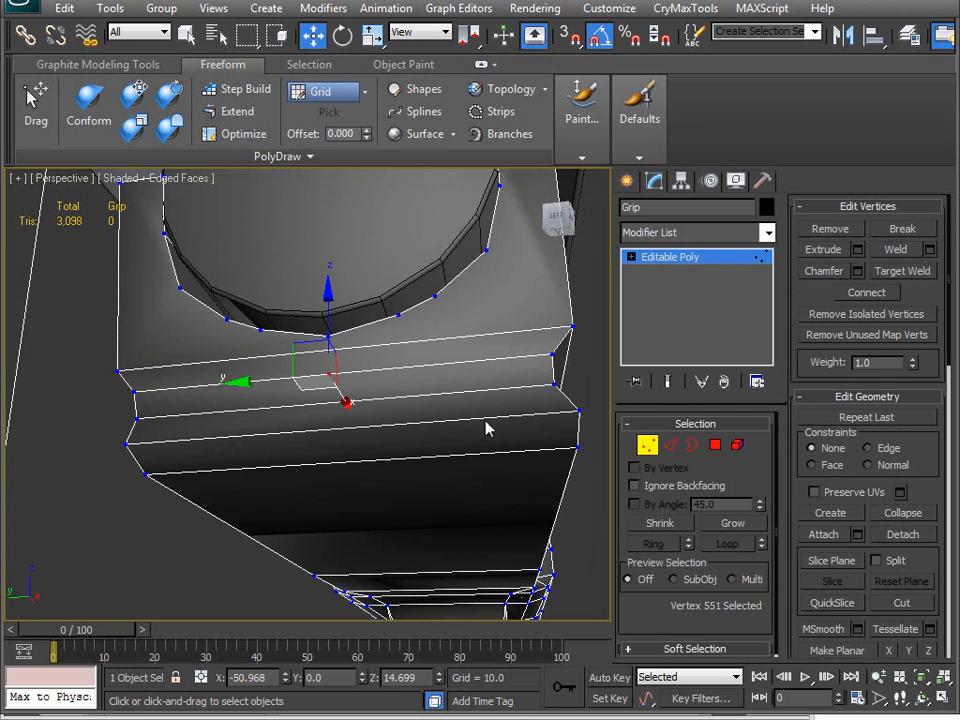
key(BackSpace)
alt+middle_drag(508, 357, 339, 347)
scroll(360, 355, down, 5)
scroll(333, 364, up, 3)
Apply Set Flow to the middle chamfer edge on each side of the channel, one after the other.
key(2)
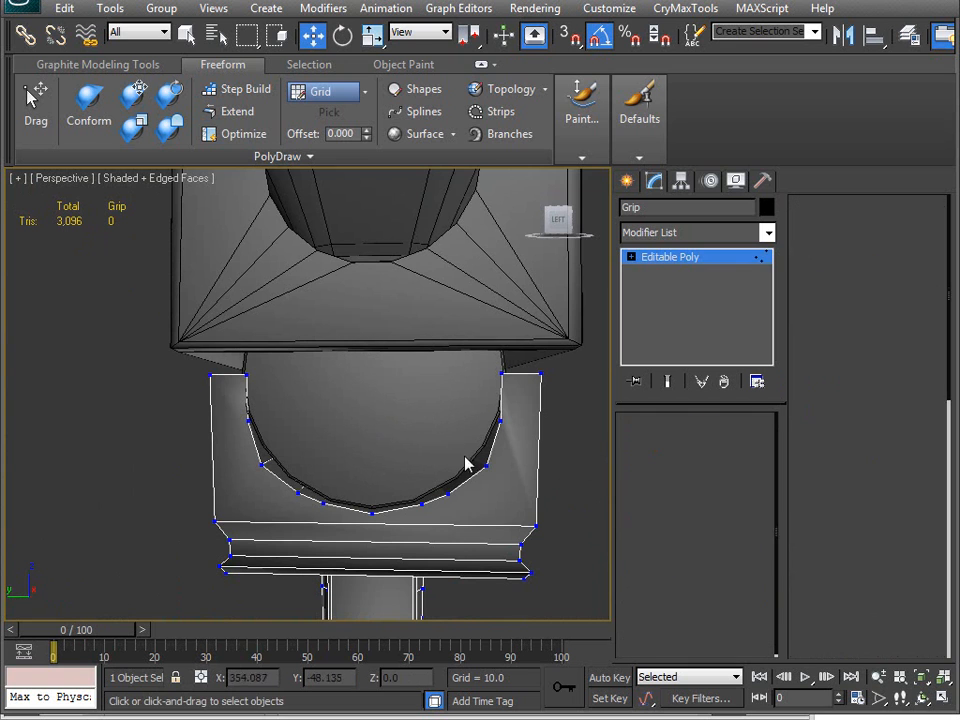
click(423, 549)
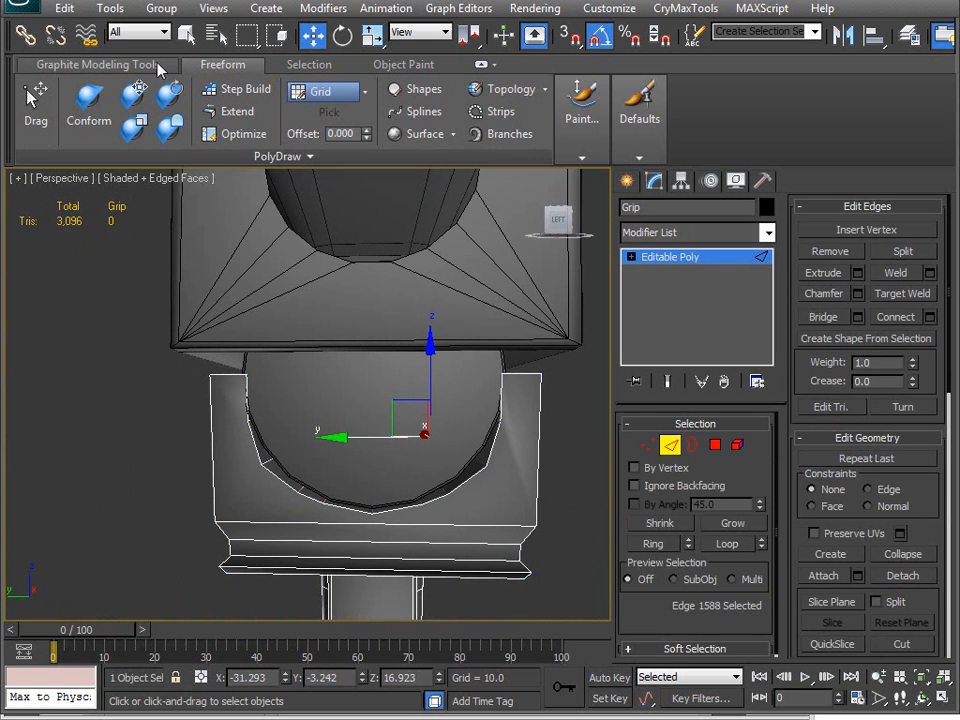
click(124, 58)
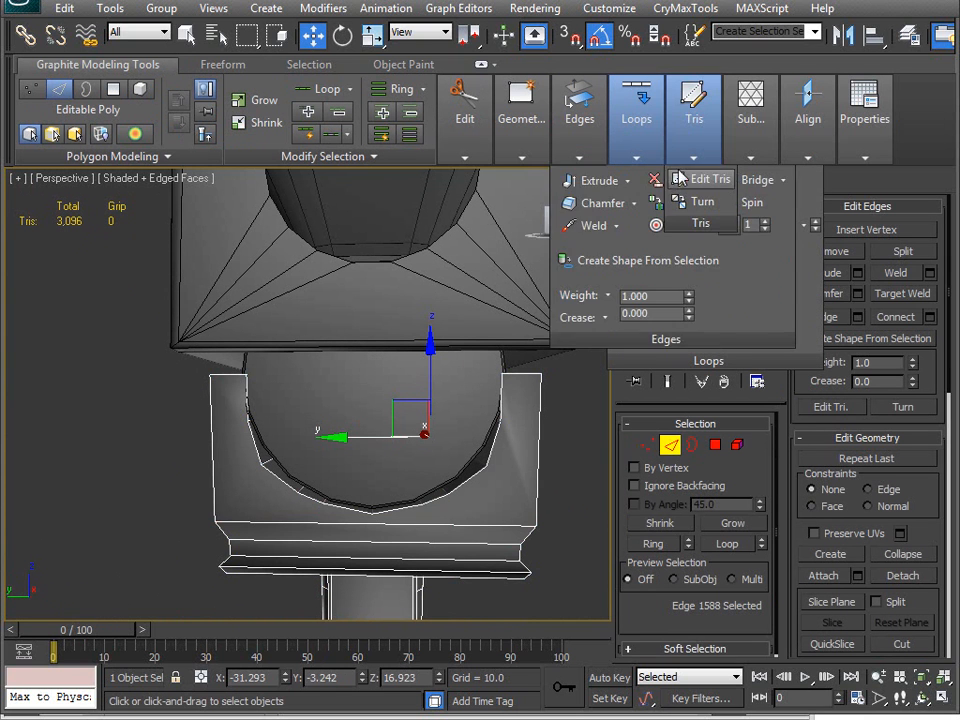
mouse_move(636, 150)
click(750, 225)
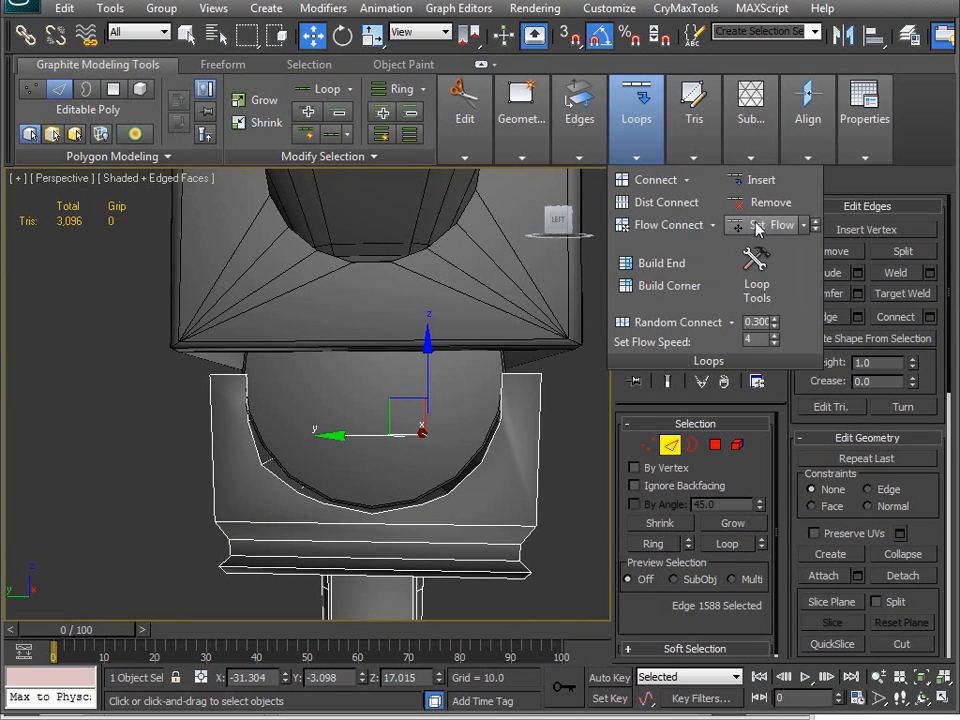
click(268, 459)
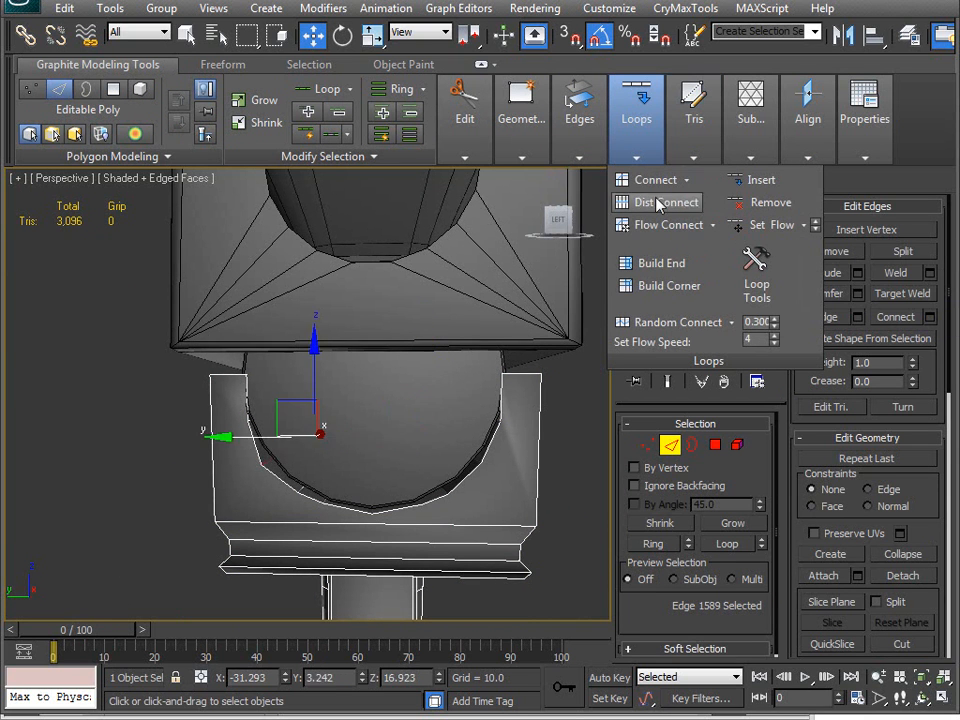
mouse_move(668, 145)
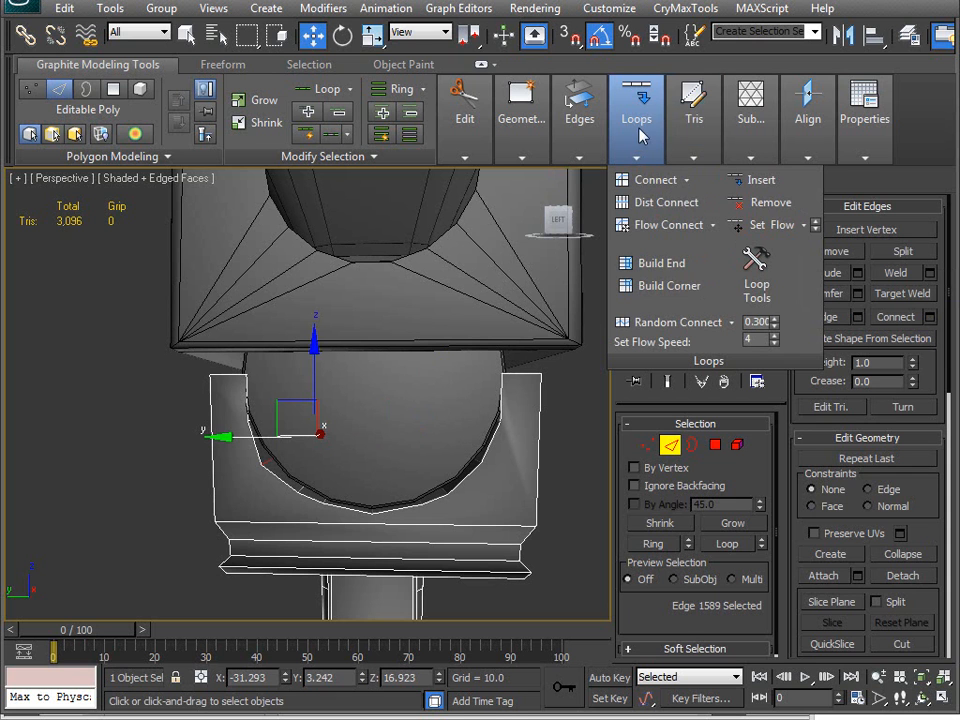
click(774, 229)
alt+middle_drag(520, 440, 463, 460)
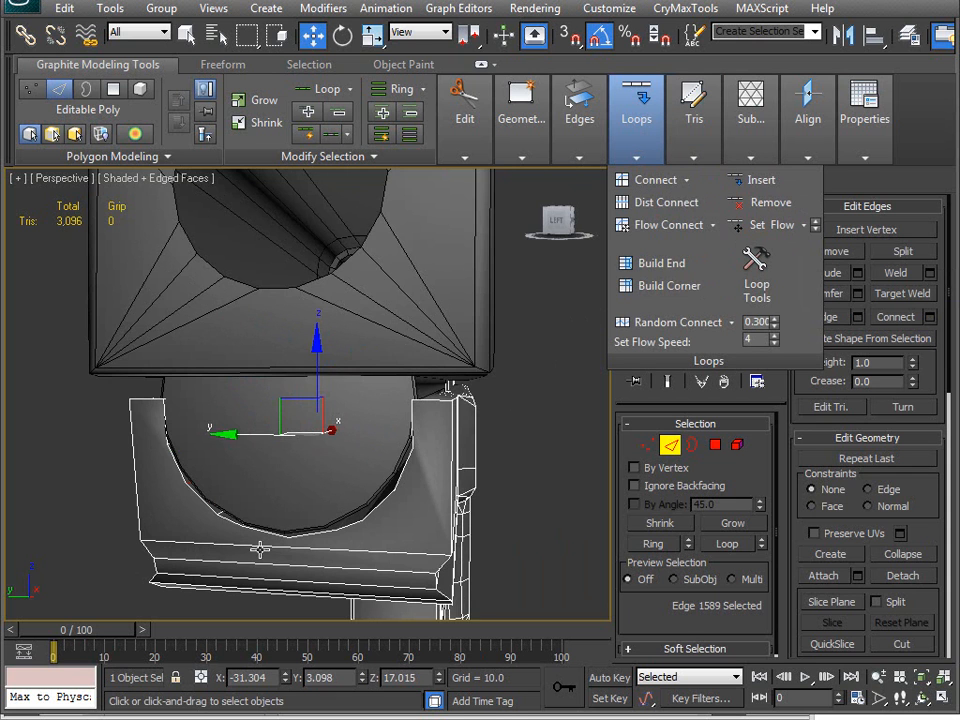
Select the lower edges of both side chamfers in the channel and apply Set Flow to the pair.
click(227, 508)
alt+middle_drag(227, 508, 422, 497)
ctrl+click(474, 525)
mouse_move(640, 115)
click(774, 226)
alt+middle_drag(540, 388, 513, 388)
scroll(510, 381, up, 8)
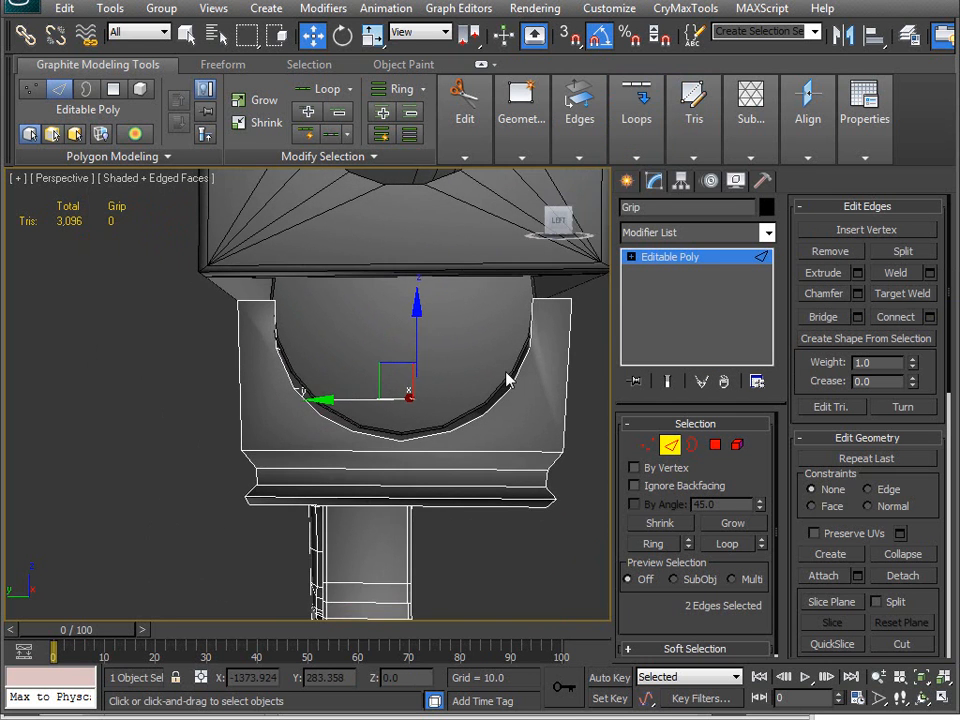
Raise the edge pair where the channel's upright side walls meet the angled facets slightly along Z.
scroll(508, 381, down, 8)
scroll(508, 381, down, 1)
scroll(508, 381, up, 1)
scroll(500, 386, up, 8)
alt+middle_drag(491, 390, 463, 401)
middle_drag(230, 285, 243, 382)
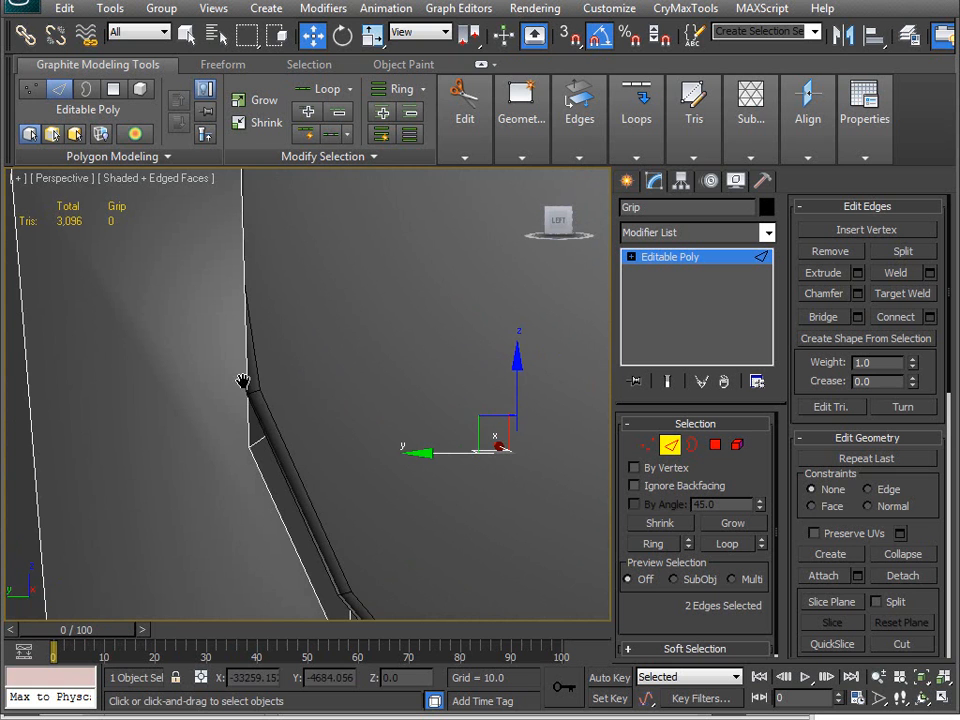
click(262, 436)
scroll(349, 450, down, 8)
alt+middle_drag(432, 440, 365, 446)
alt+middle_drag(388, 392, 330, 465)
ctrl+click(440, 381)
scroll(332, 460, up, 5)
middle_drag(290, 405, 272, 435)
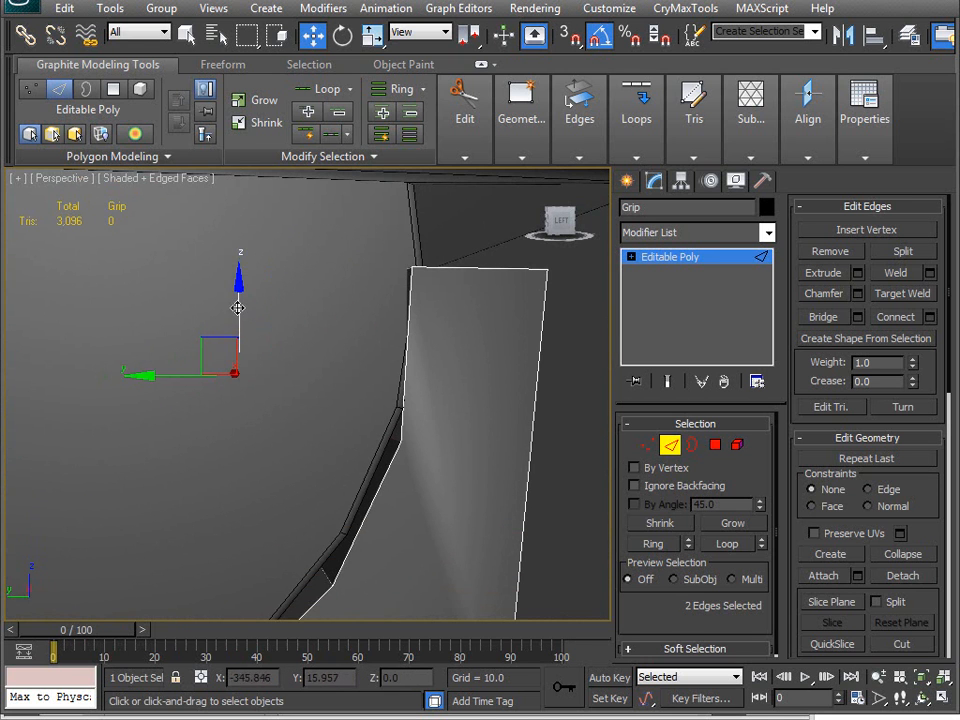
drag(238, 308, 240, 301)
middle_drag(228, 412, 228, 401)
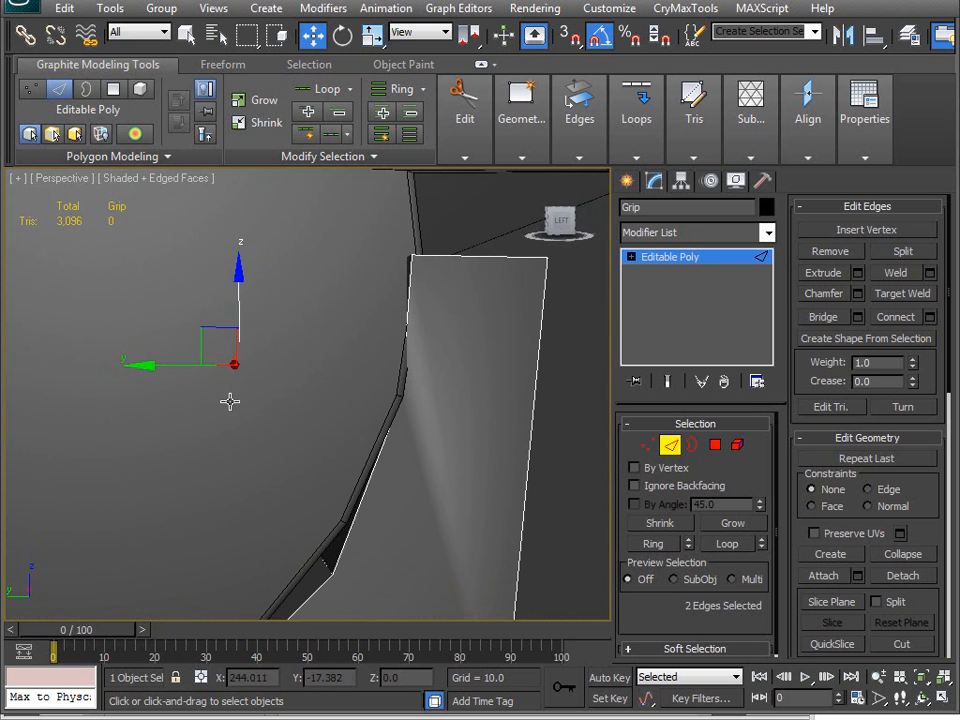
Set the transform centre to the selection centre and scale the raised edge pair slightly wider along Y.
key(r)
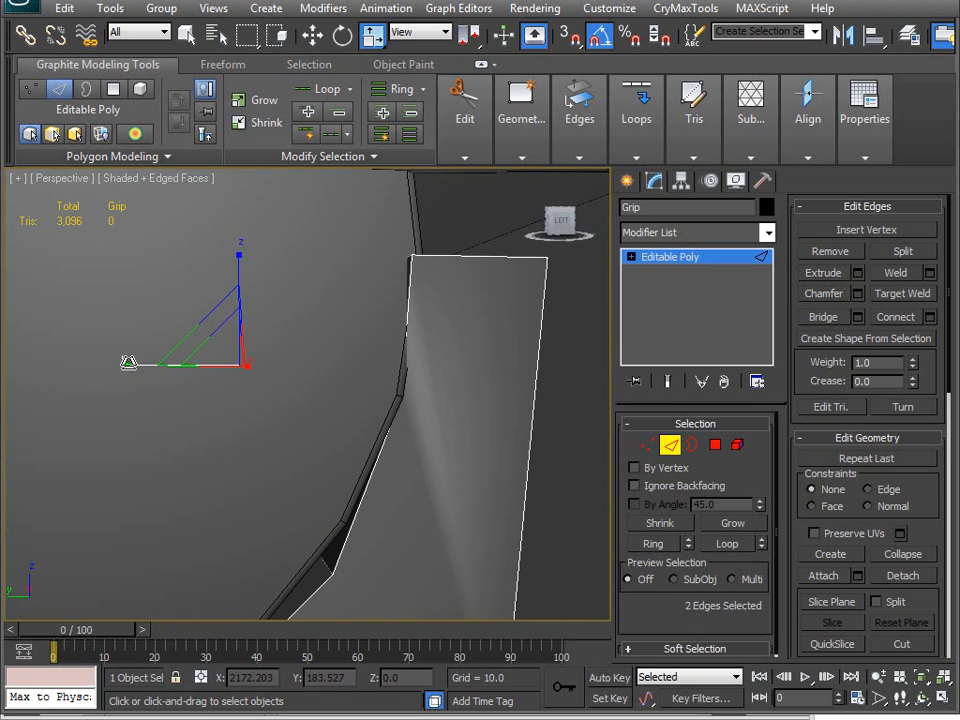
drag(124, 362, 122, 362)
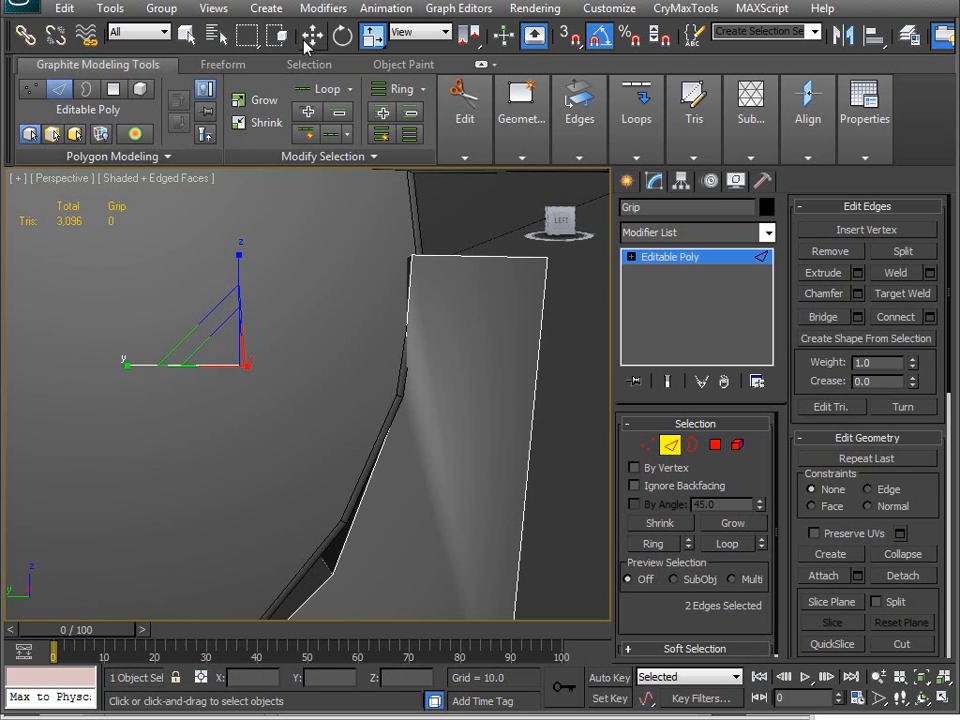
drag(466, 40, 467, 100)
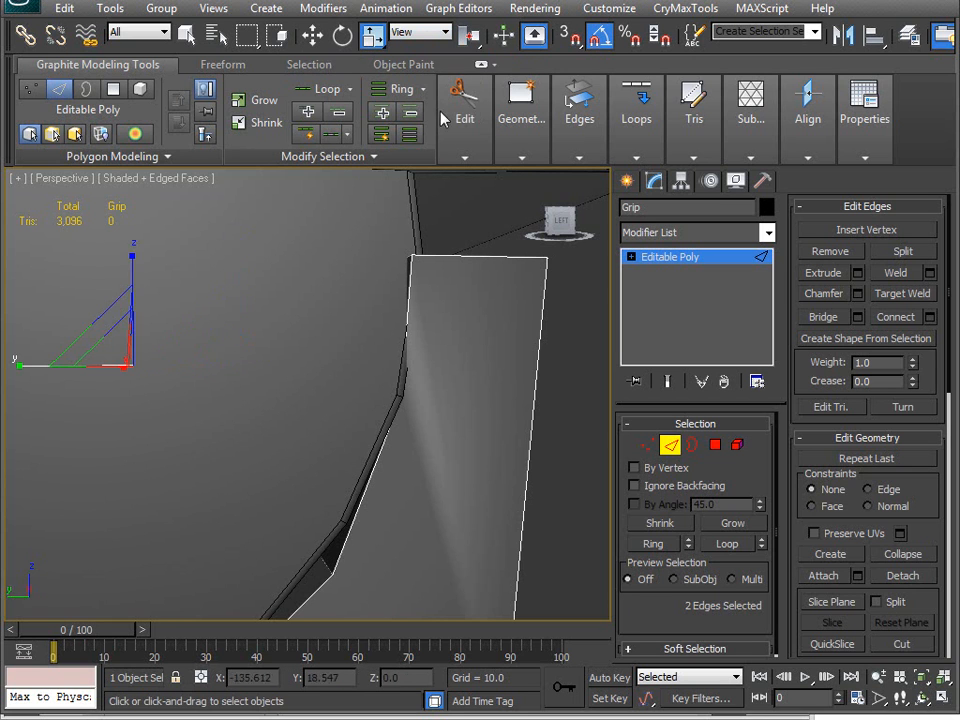
middle_drag(36, 398, 59, 389)
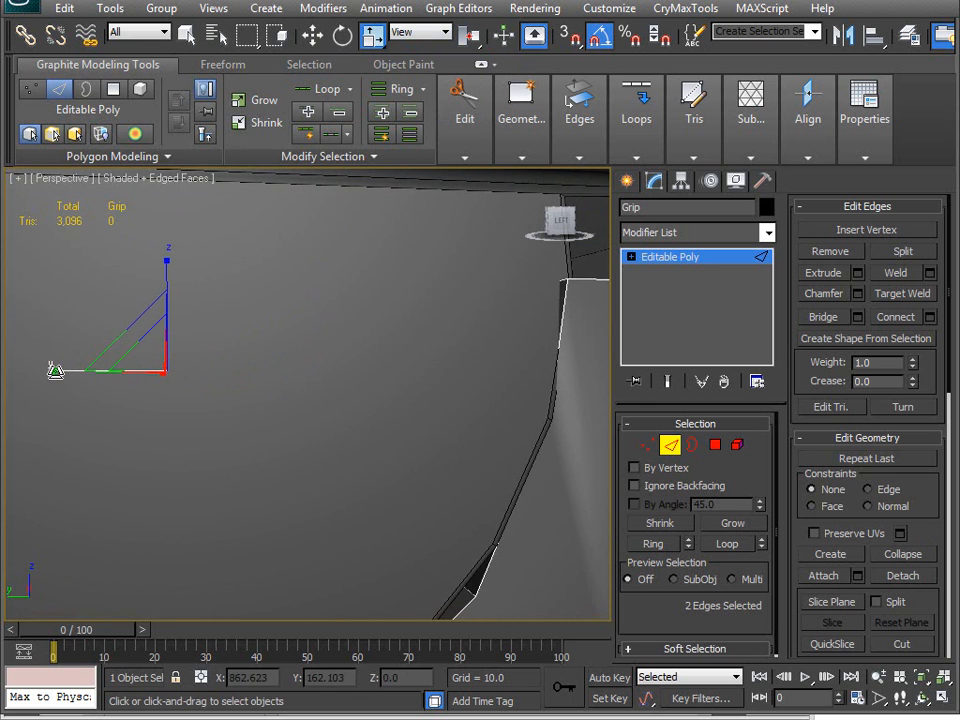
shift+drag(55, 371, 49, 368)
middle_drag(205, 429, 310, 431)
Set the constraint to Edge and slide the next edge pair down the channel sides upward to match the barrel's corners.
click(328, 448)
middle_drag(202, 464, 284, 452)
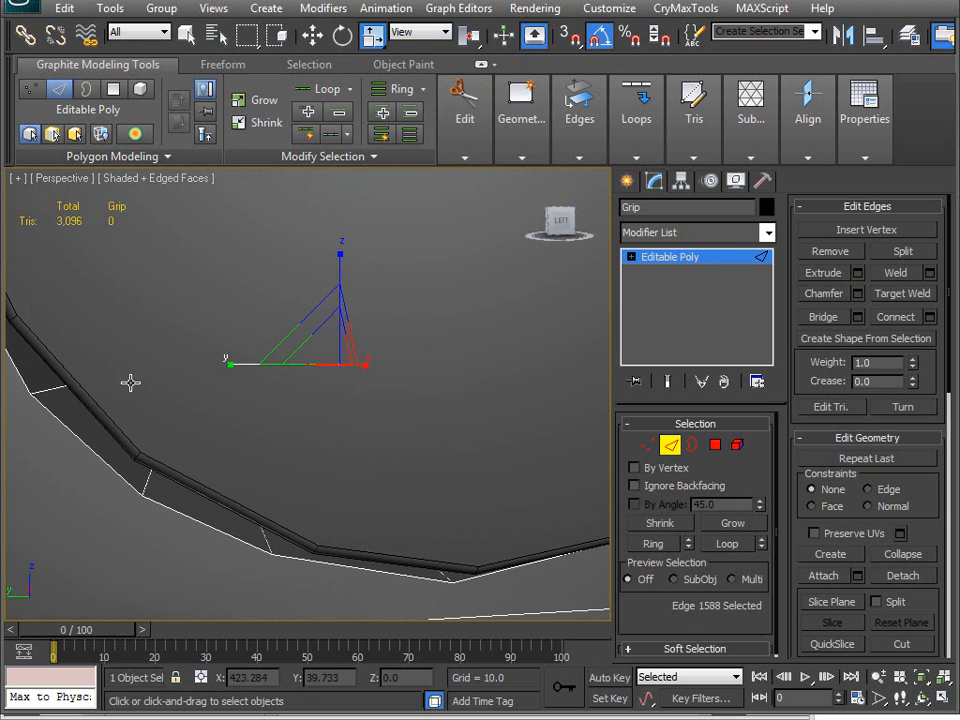
ctrl+click(66, 387)
middle_drag(87, 398, 220, 402)
key(w)
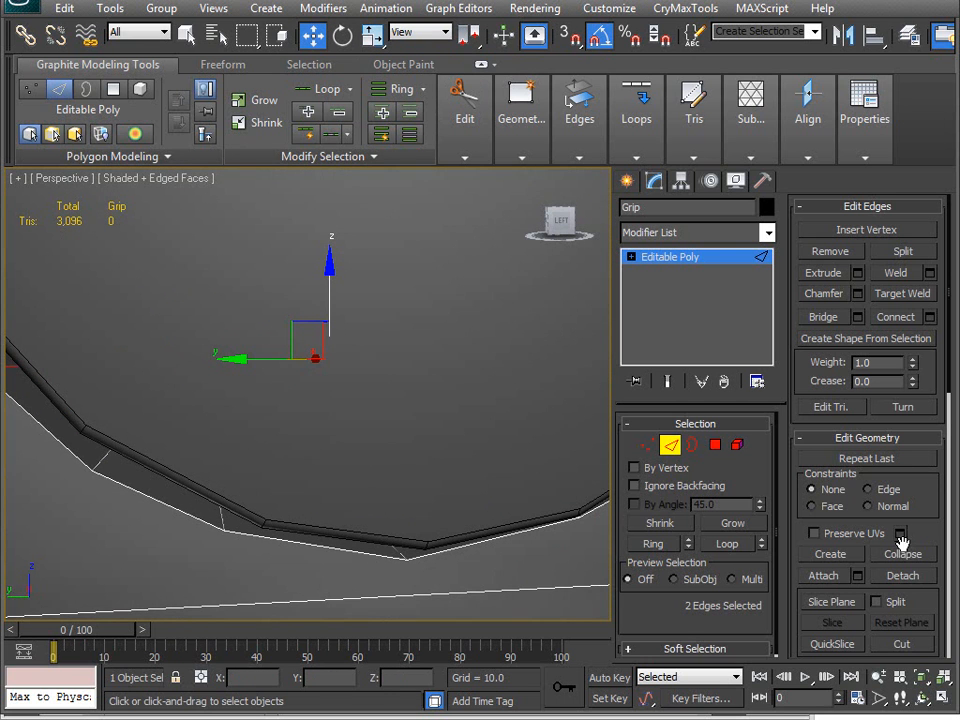
click(889, 490)
middle_drag(357, 392, 500, 452)
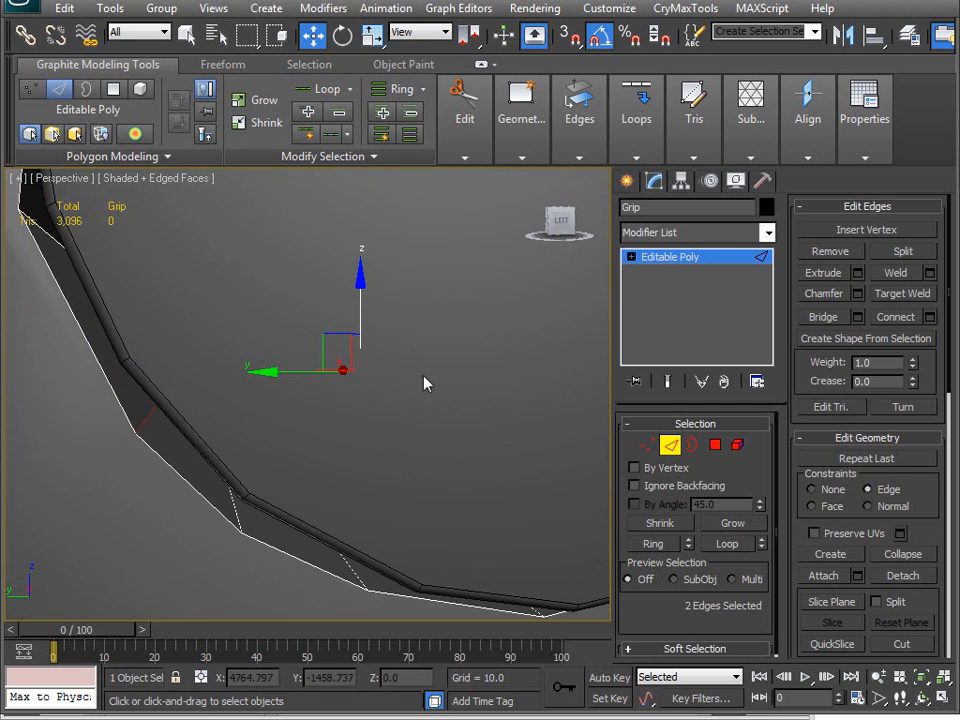
drag(355, 312, 357, 300)
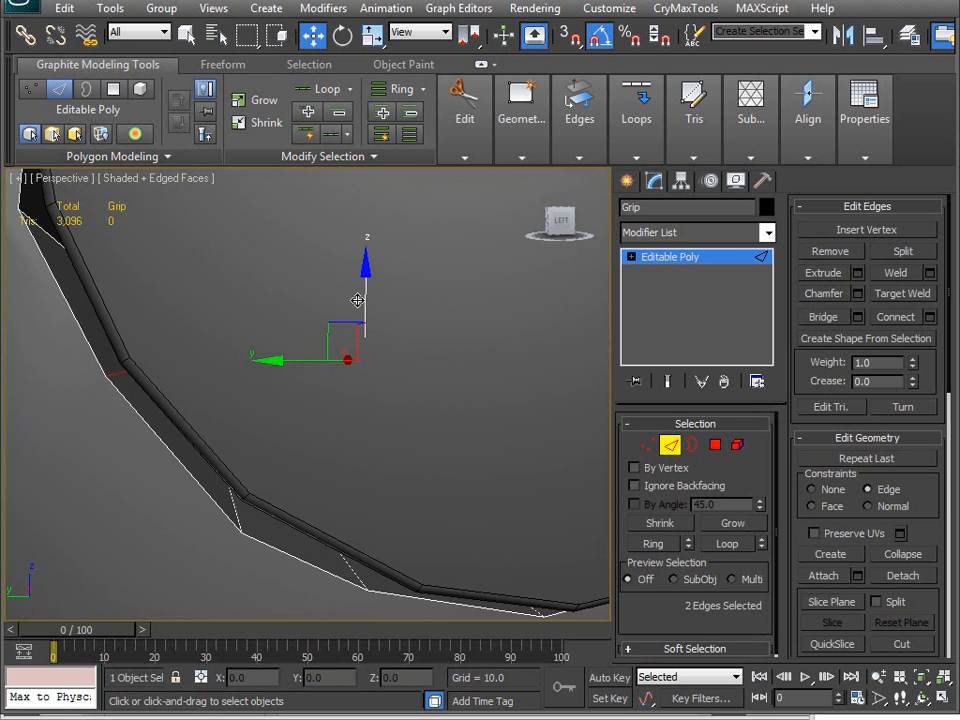
Slide the third edge pair down the channel sides upward along Z by about 0.33.
click(241, 512)
middle_drag(288, 489, 220, 466)
ctrl+click(460, 409)
drag(258, 296, 258, 287)
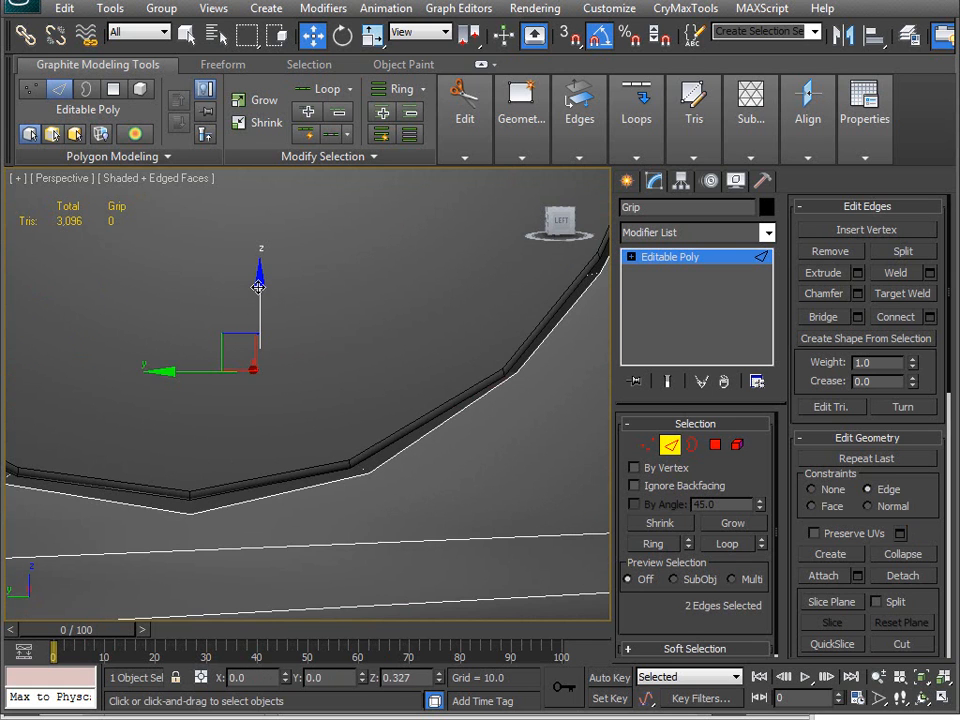
middle_drag(260, 288, 245, 470)
Raise the edge pair beside the channel's bottom centre slightly and scale it narrower along Y to match the barrel curve.
click(178, 556)
ctrl+click(437, 479)
middle_drag(437, 479, 366, 437)
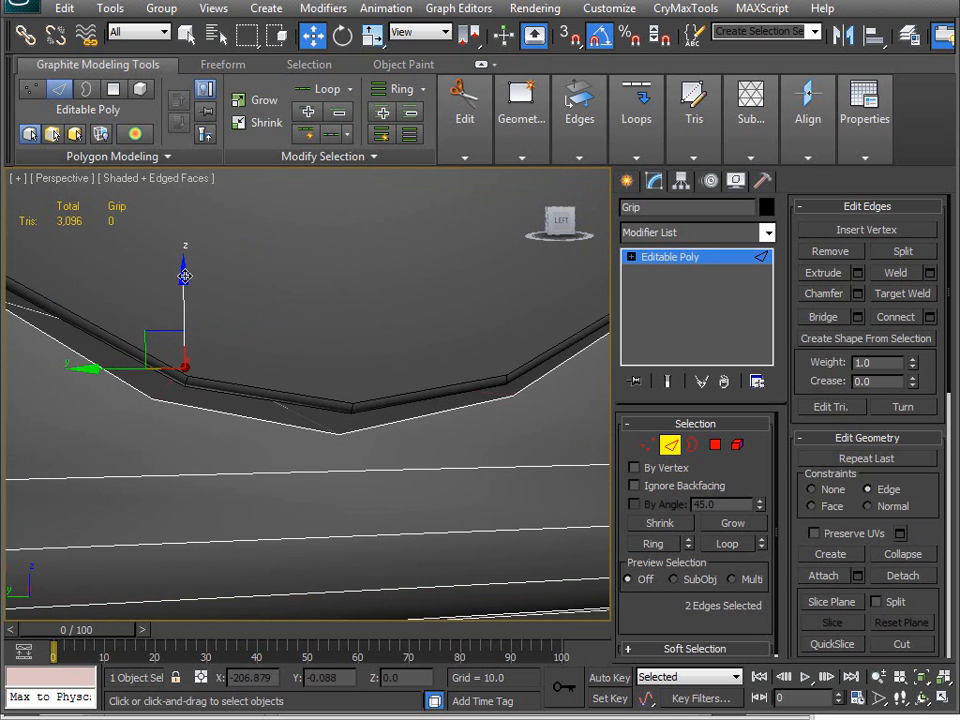
drag(185, 277, 187, 275)
alt+middle_drag(271, 360, 240, 386)
key(r)
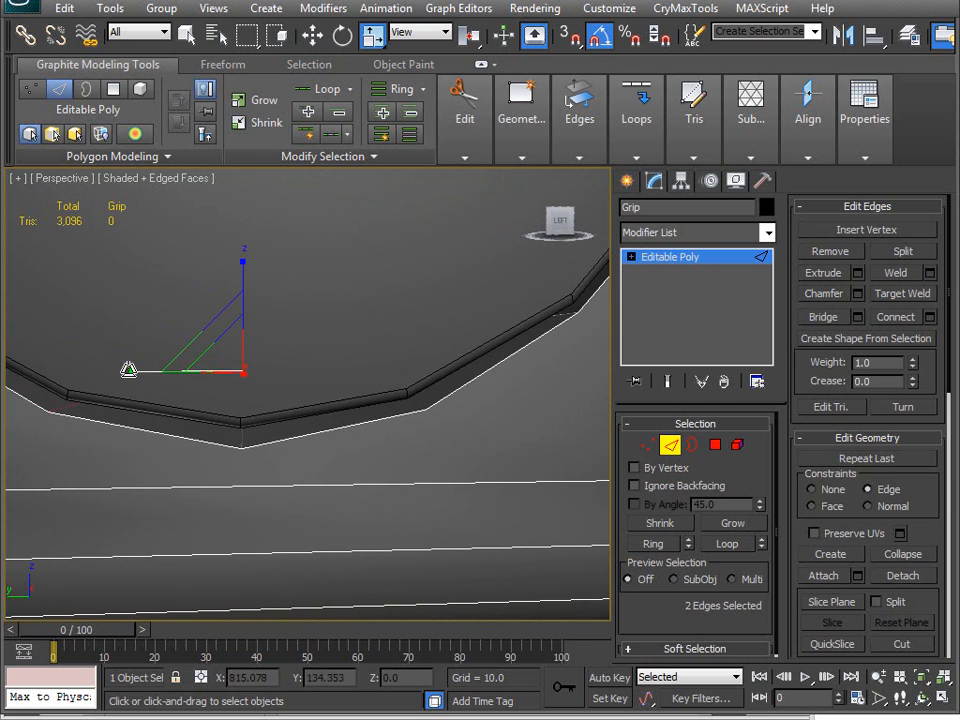
drag(132, 370, 134, 370)
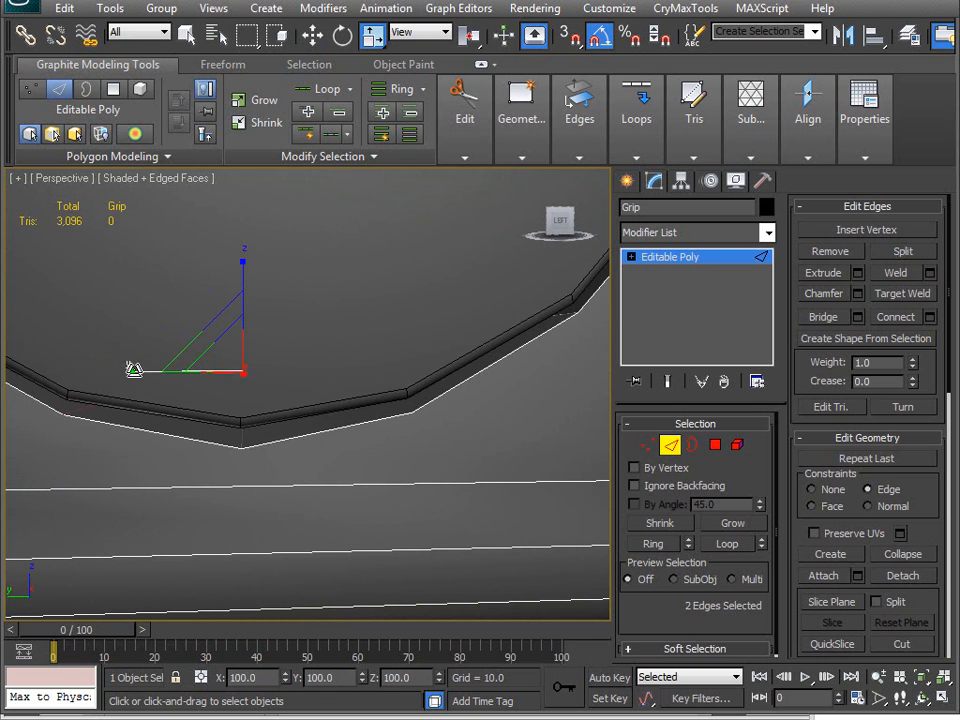
scroll(274, 375, down, 5)
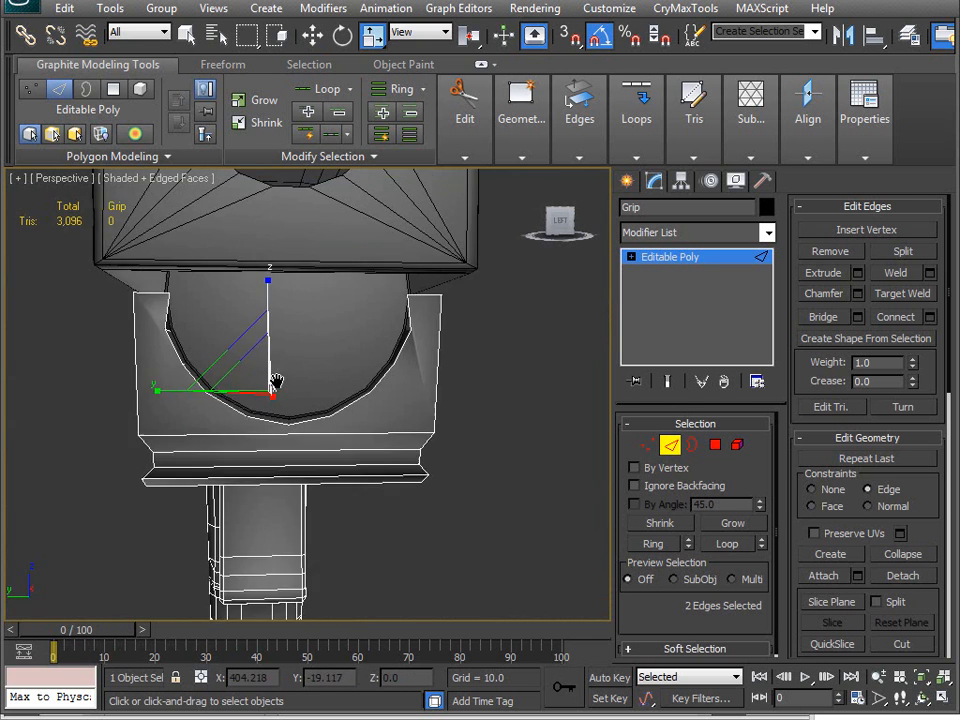
Select the topmost inner edge on both channel sides, set the constraint to None, and scale the pair slightly narrower along Y.
scroll(279, 386, up, 6)
alt+middle_drag(299, 364, 197, 436)
click(438, 362)
ctrl+click(124, 401)
scroll(210, 443, up, 6)
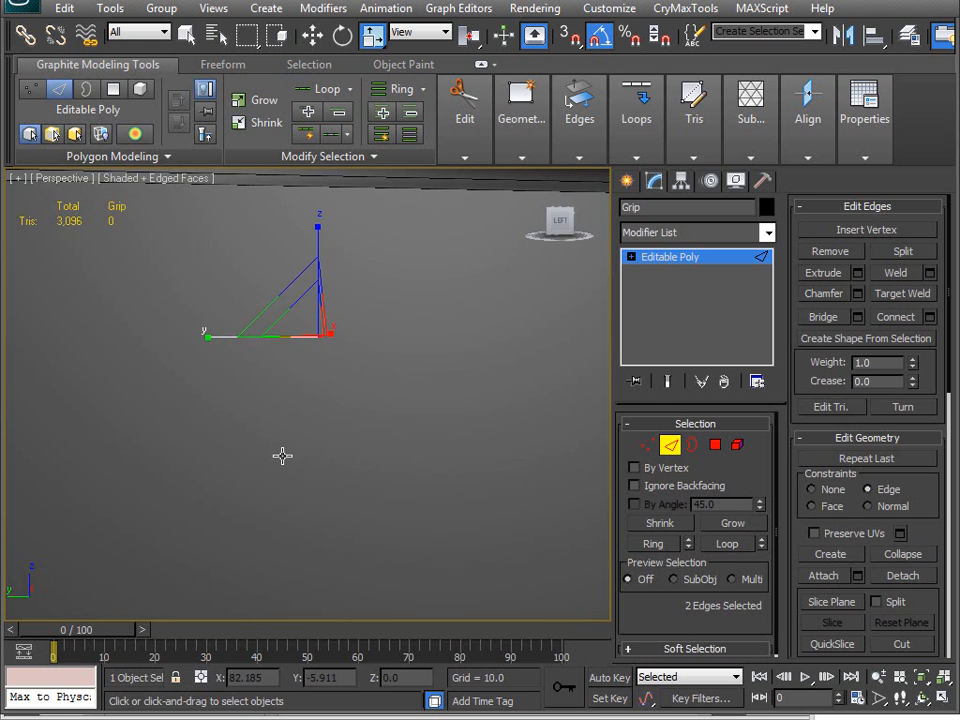
scroll(282, 456, down, 5)
middle_drag(281, 454, 258, 444)
middle_drag(270, 387, 325, 427)
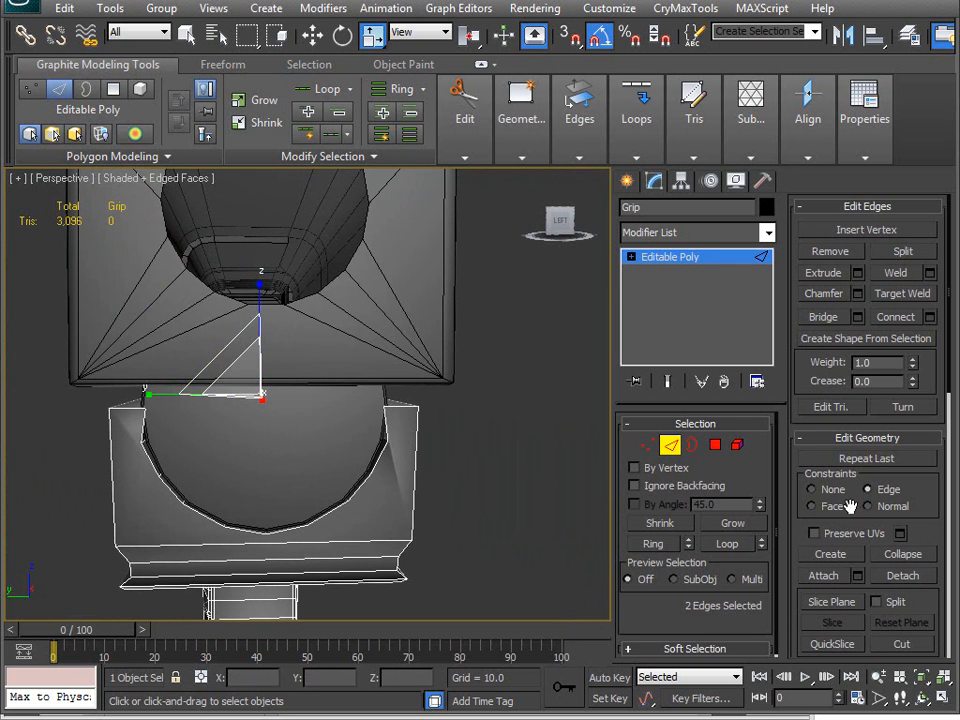
click(812, 489)
middle_drag(307, 414, 307, 431)
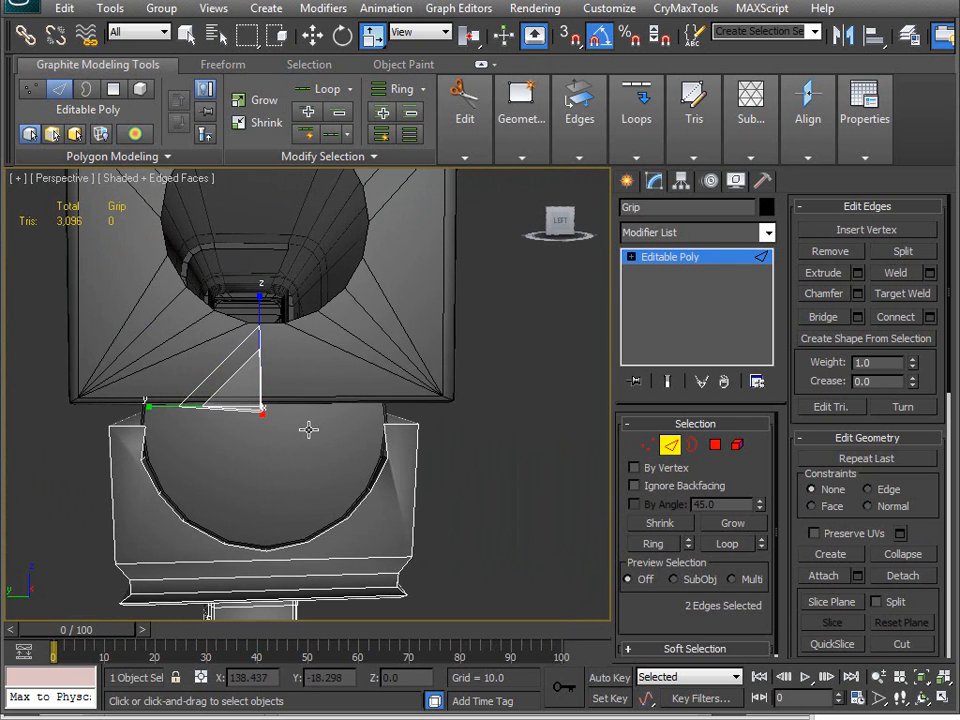
scroll(307, 430, up, 5)
scroll(313, 429, down, 3)
scroll(317, 435, up, 3)
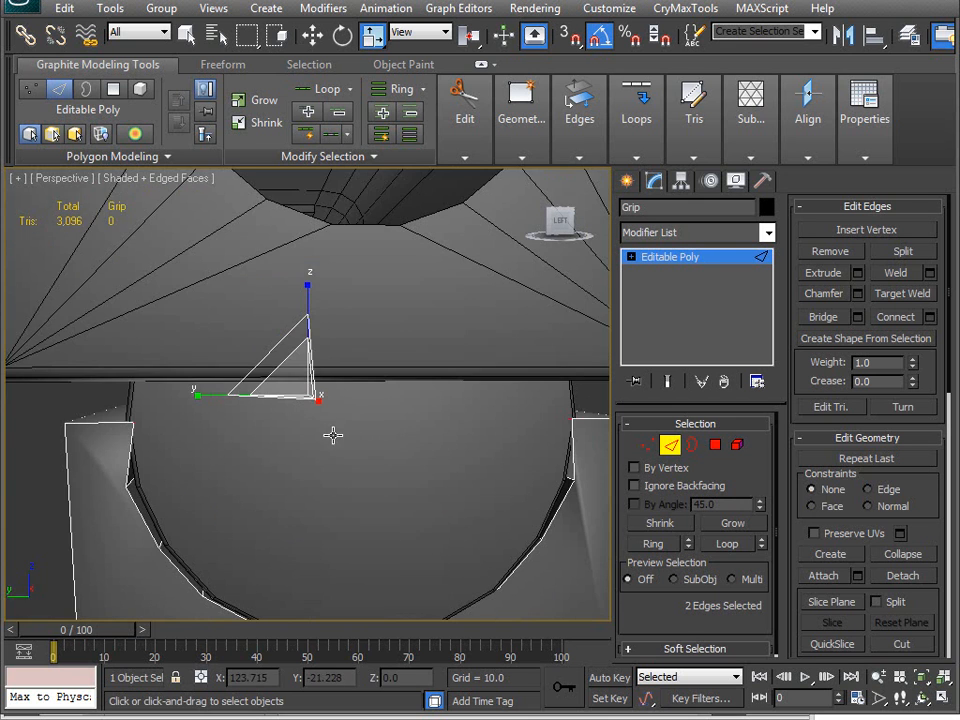
scroll(310, 437, up, 3)
drag(151, 388, 156, 391)
alt+middle_drag(156, 390, 304, 414)
Select the edge pair at the base of the channel's upright side walls and scale it along Y to fit the barrel.
key(1)
click(397, 385)
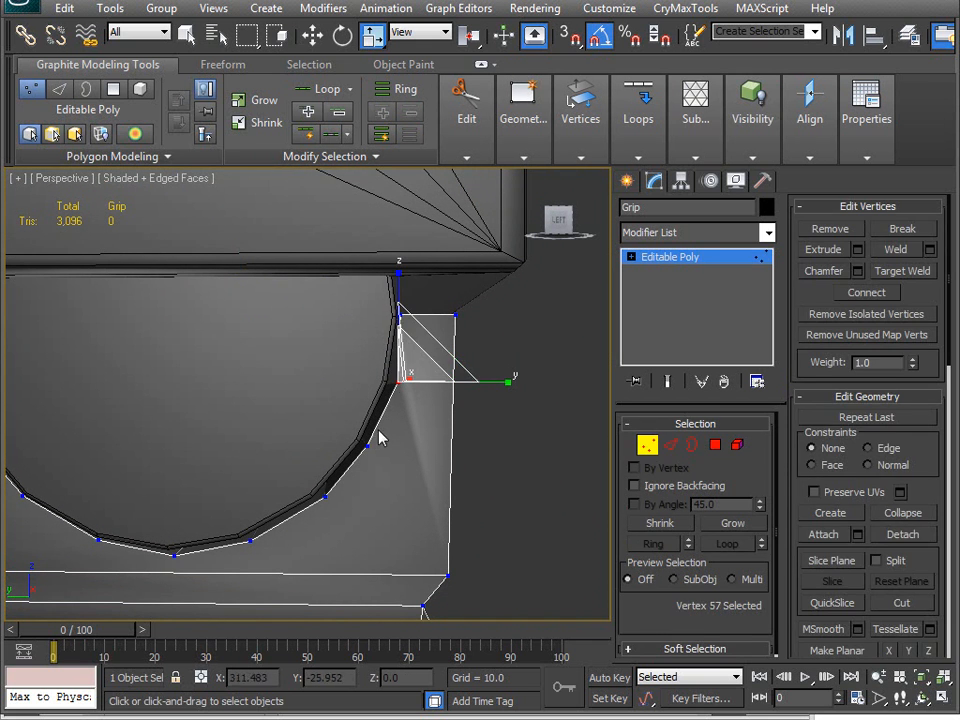
key(2)
click(390, 384)
middle_drag(75, 426, 165, 428)
ctrl+click(86, 392)
middle_drag(86, 392, 100, 428)
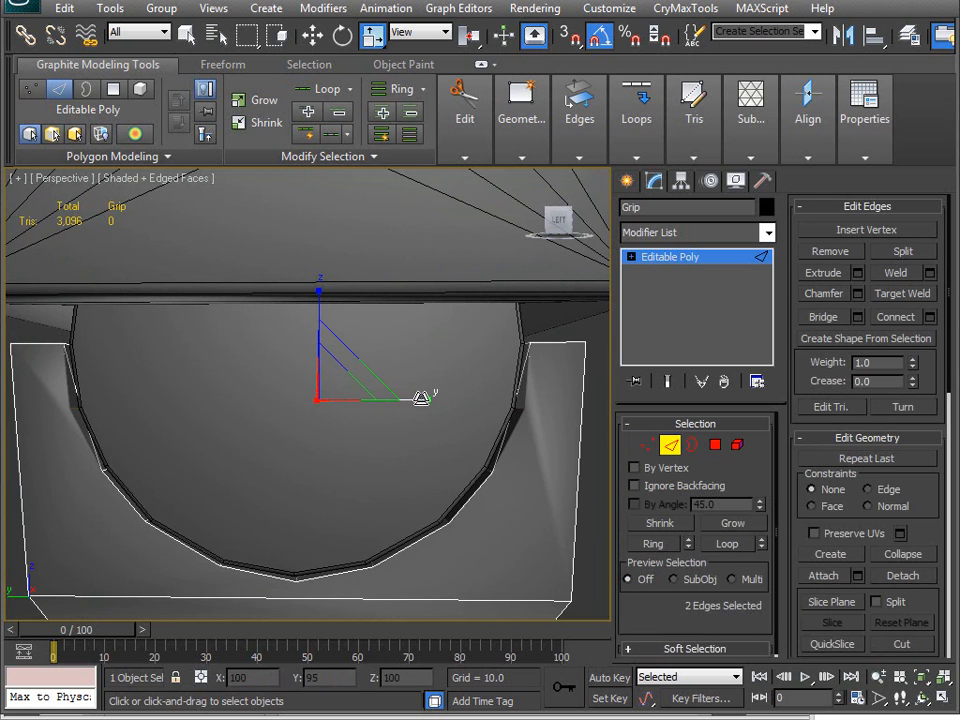
drag(421, 397, 424, 399)
mouse_move(390, 450)
middle_down()
mouse_move(424, 334)
mouse_move(381, 429)
middle_up()
scroll(321, 443, up, 6)
alt+middle_drag(299, 444, 474, 460)
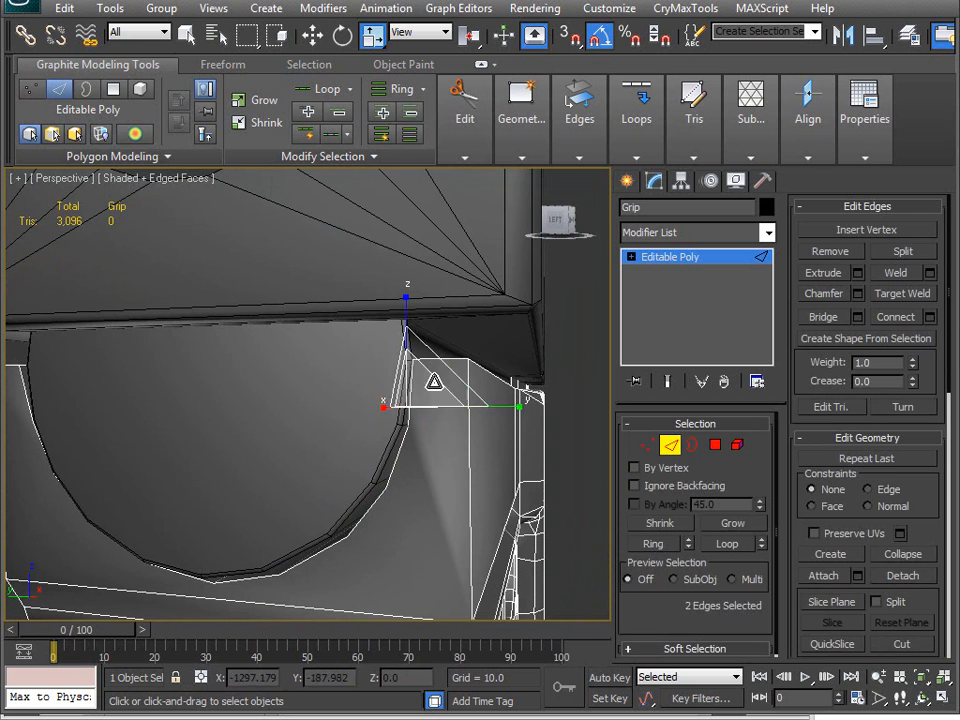
alt+middle_drag(432, 409, 409, 399)
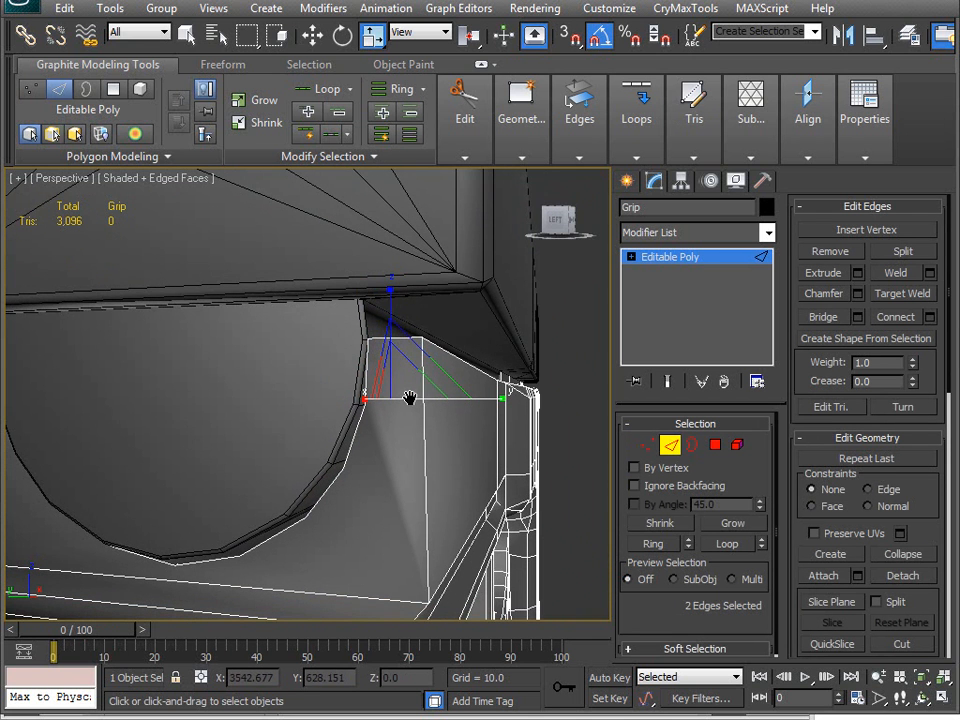
Switch to Photoshop and examine the front of the frame in the GLOCK-22RTF2-2lg.jpg reference photo.
scroll(336, 413, down, 5)
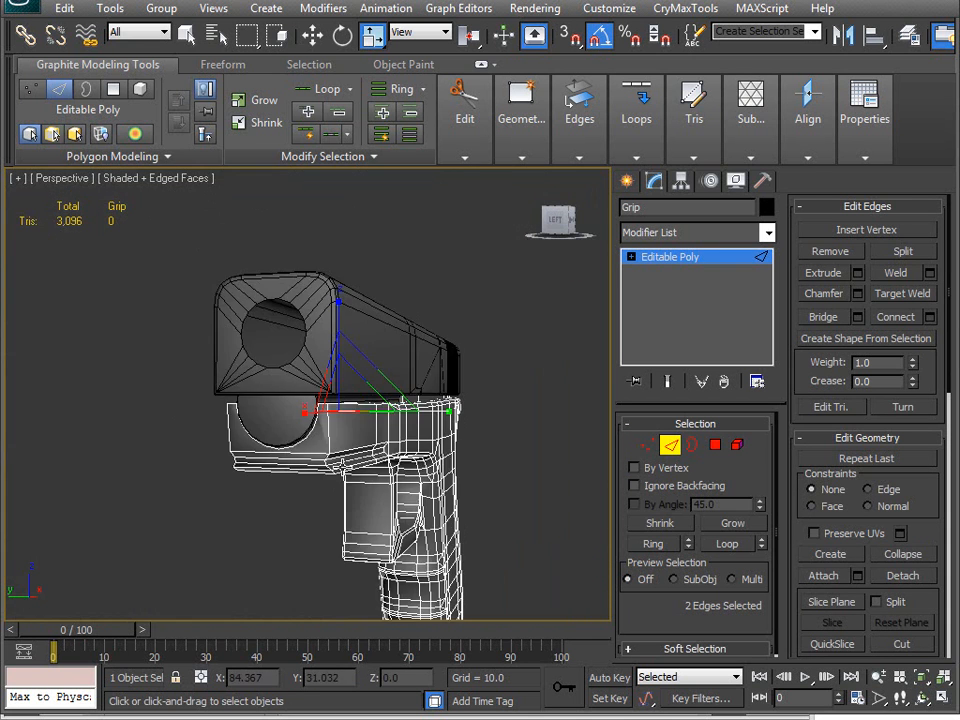
scroll(336, 413, up, 2)
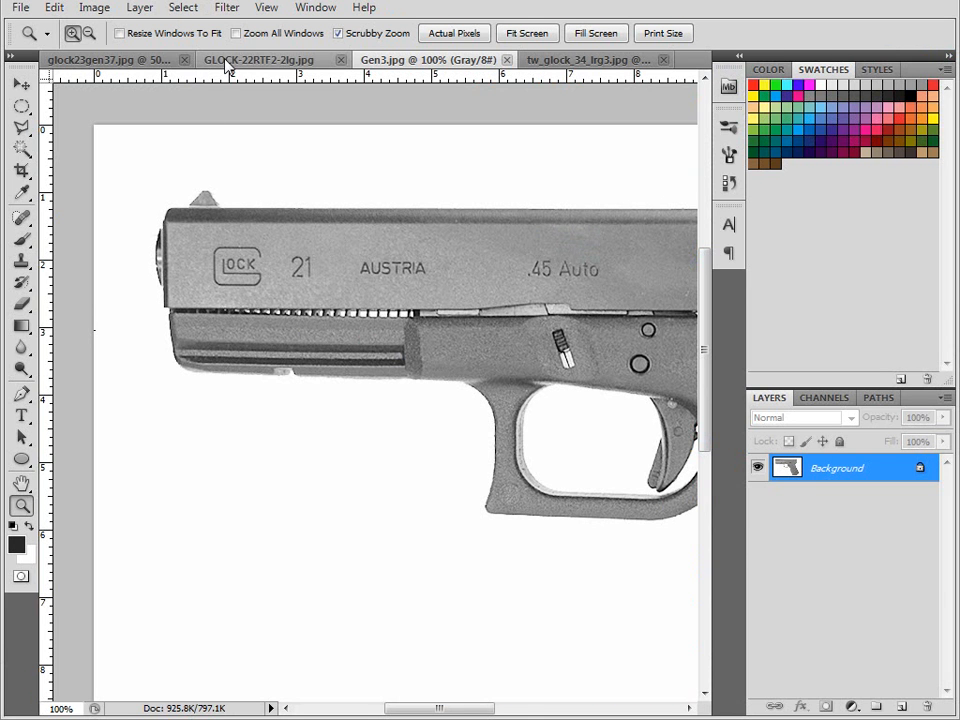
click(226, 61)
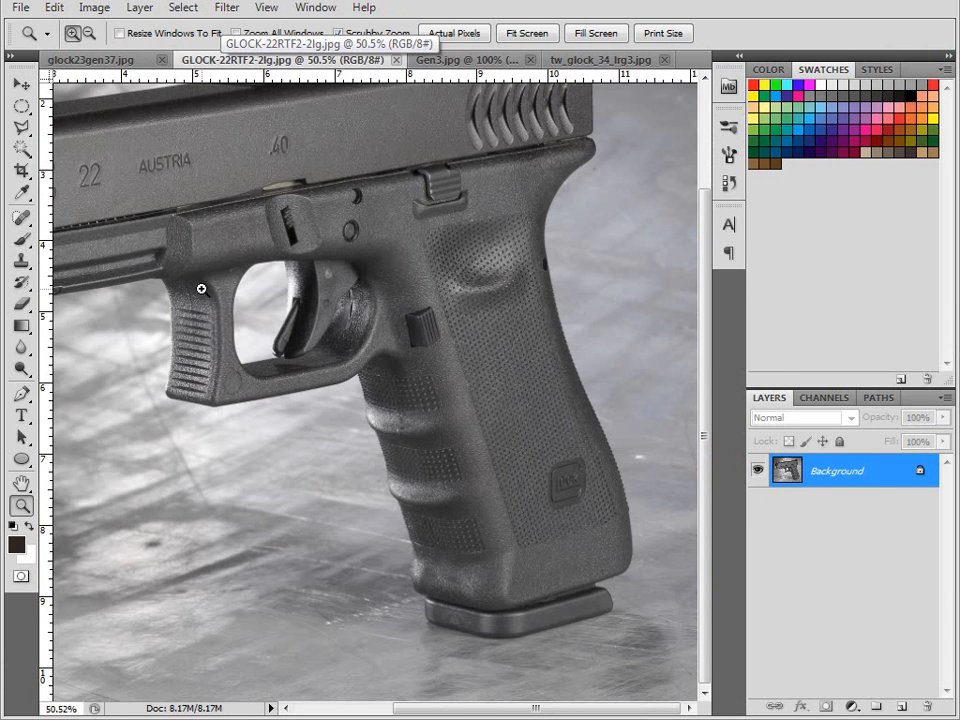
drag(150, 307, 428, 304)
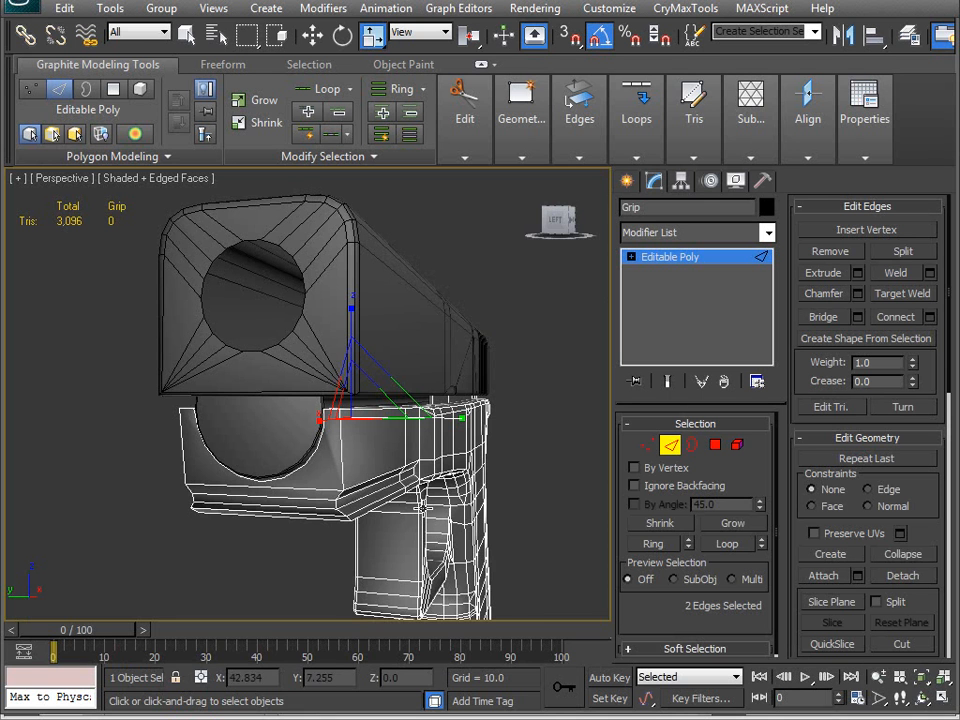
Back in 3ds Max, raise the front face's top edges on both sides of the channel about 0.29 along Z.
alt+middle_drag(422, 508, 400, 487)
scroll(399, 486, up, 2)
middle_drag(136, 410, 196, 401)
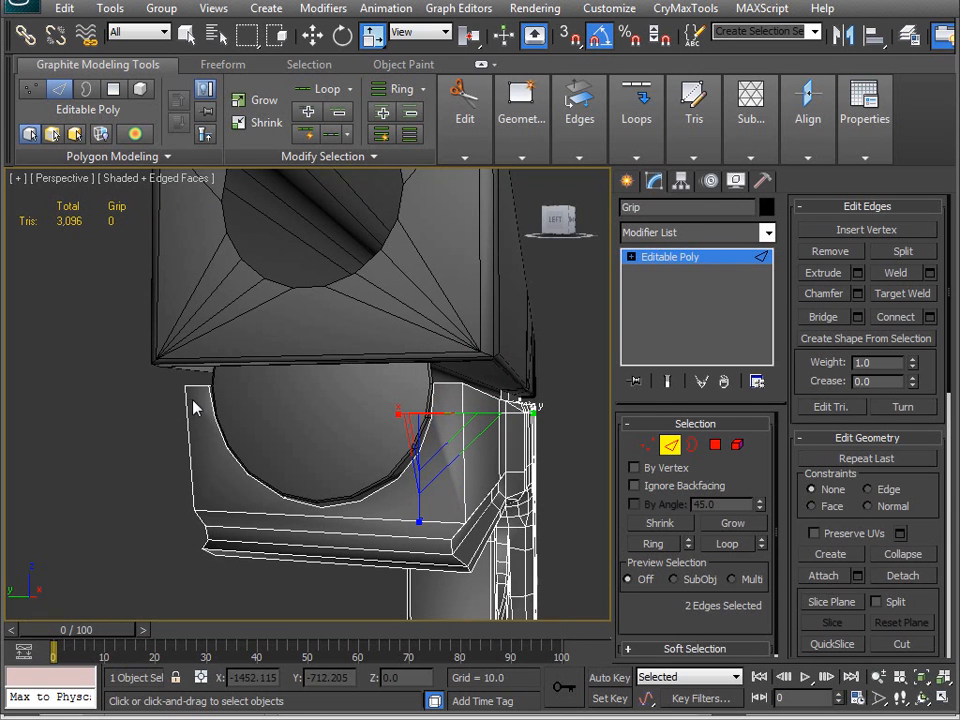
click(199, 384)
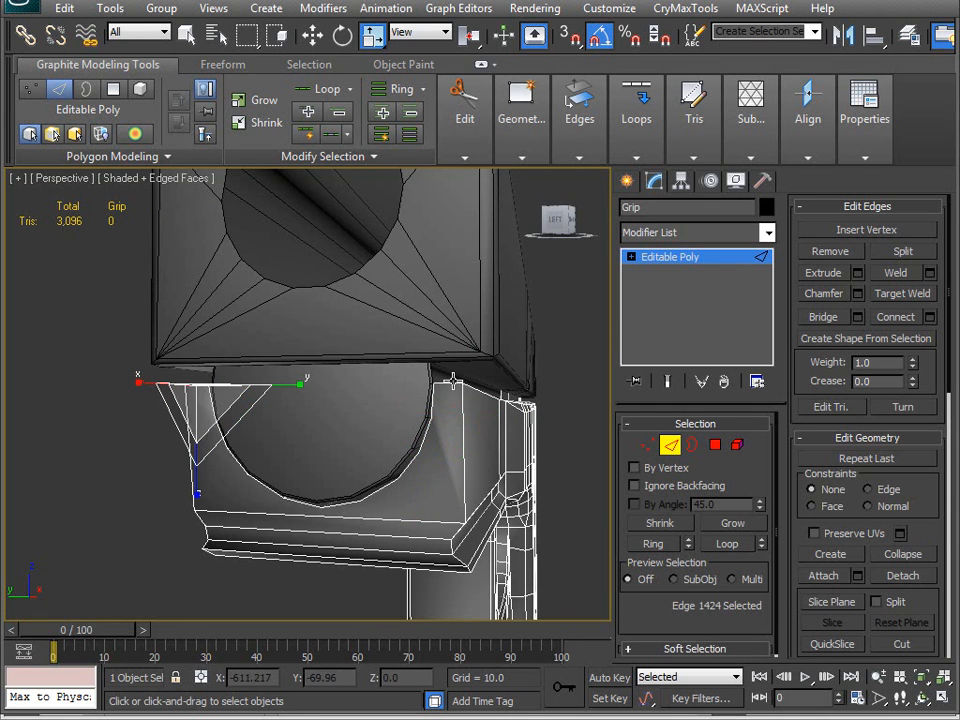
ctrl+click(439, 398)
middle_drag(439, 398, 400, 448)
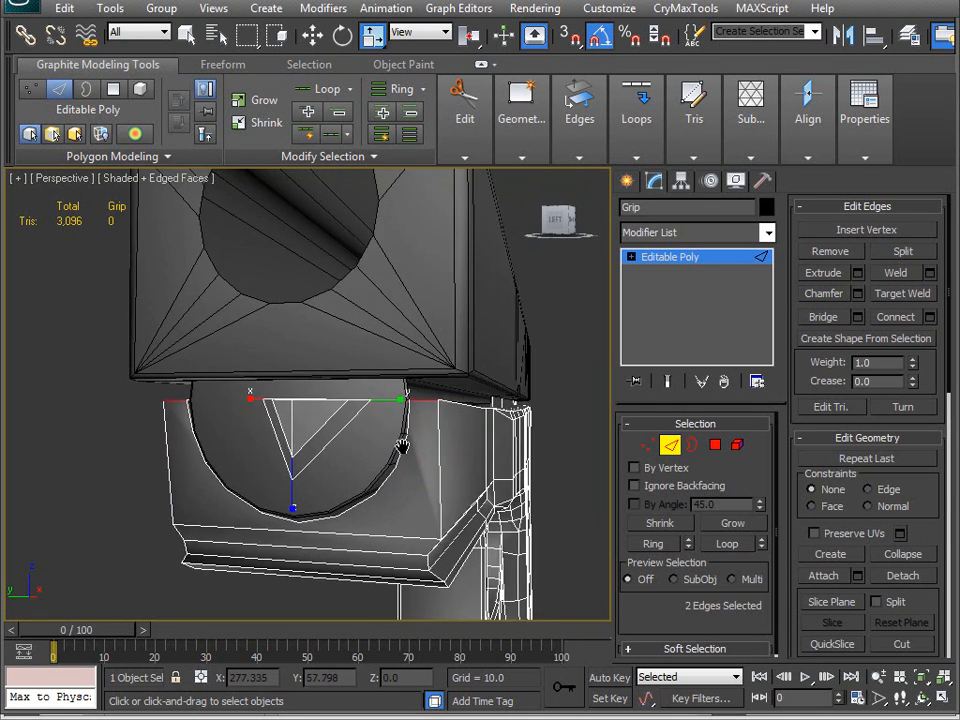
key(w)
drag(423, 328, 424, 322)
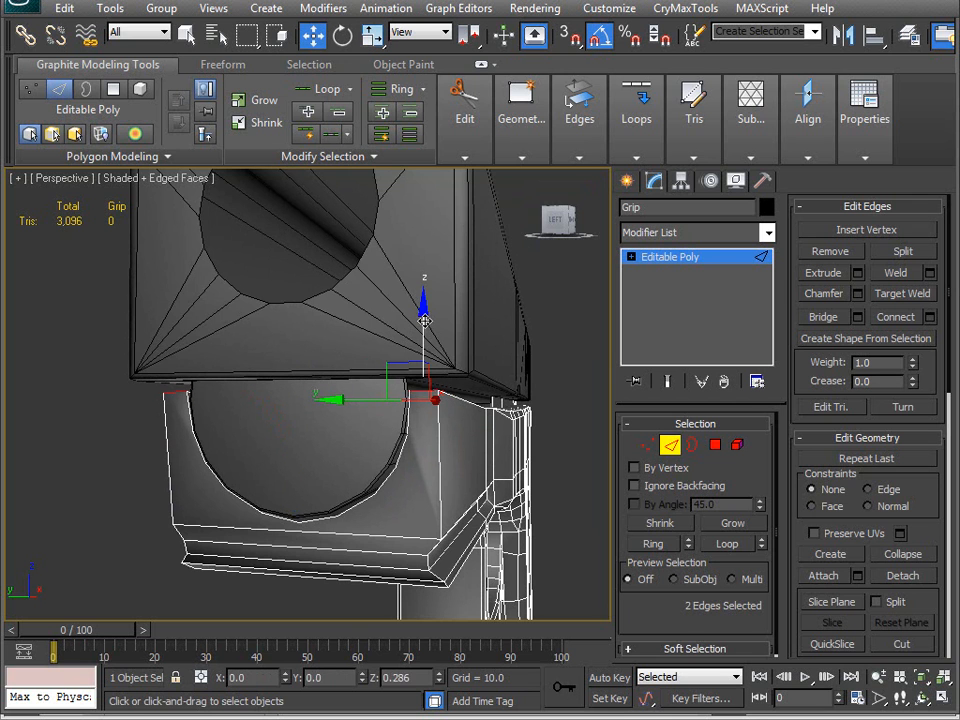
alt+middle_drag(245, 293, 409, 408)
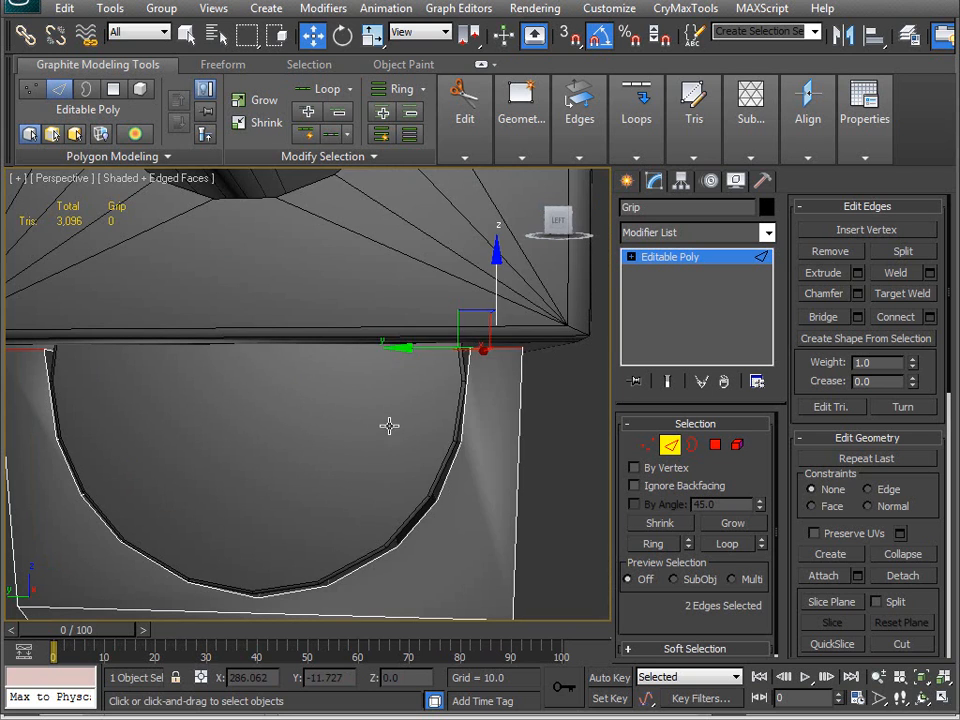
Hide the surrounding parts so that only the Grip frame is displayed.
right_click(388, 402)
click(425, 339)
alt+middle_drag(388, 431, 168, 356)
Select the topmost upright inner edges on both channel walls, at the front opening and at the channel's rear end.
click(158, 354)
alt+middle_drag(343, 347, 475, 402)
alt+middle_drag(399, 446, 349, 414)
ctrl+click(344, 498)
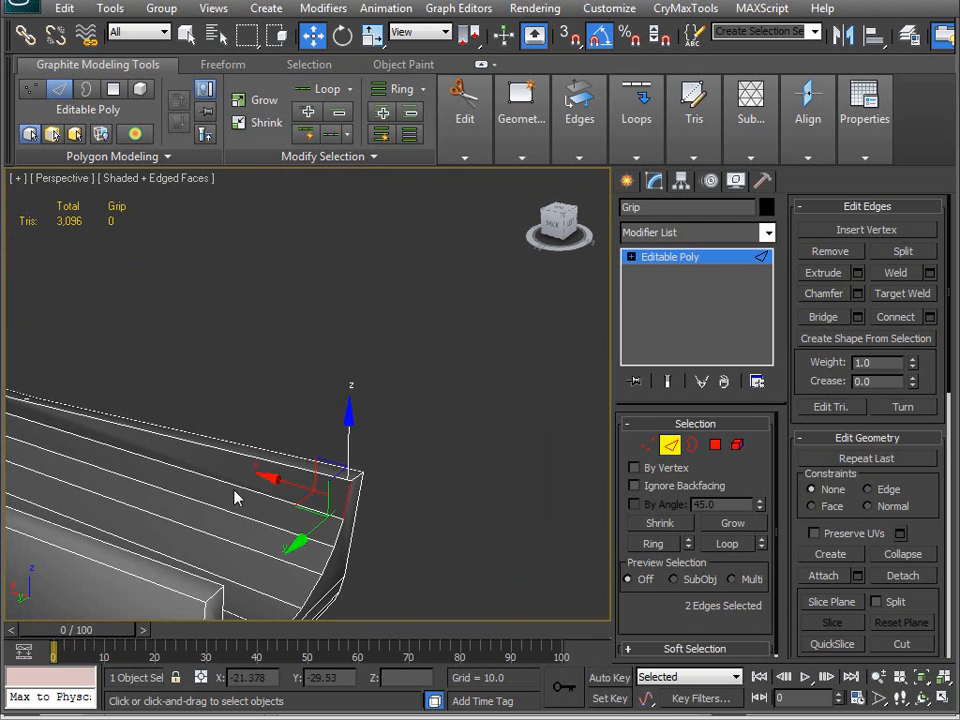
middle_drag(334, 510, 518, 488)
alt+middle_drag(406, 467, 268, 413)
alt+click(102, 322)
middle_drag(107, 324, 224, 420)
scroll(273, 437, up, 4)
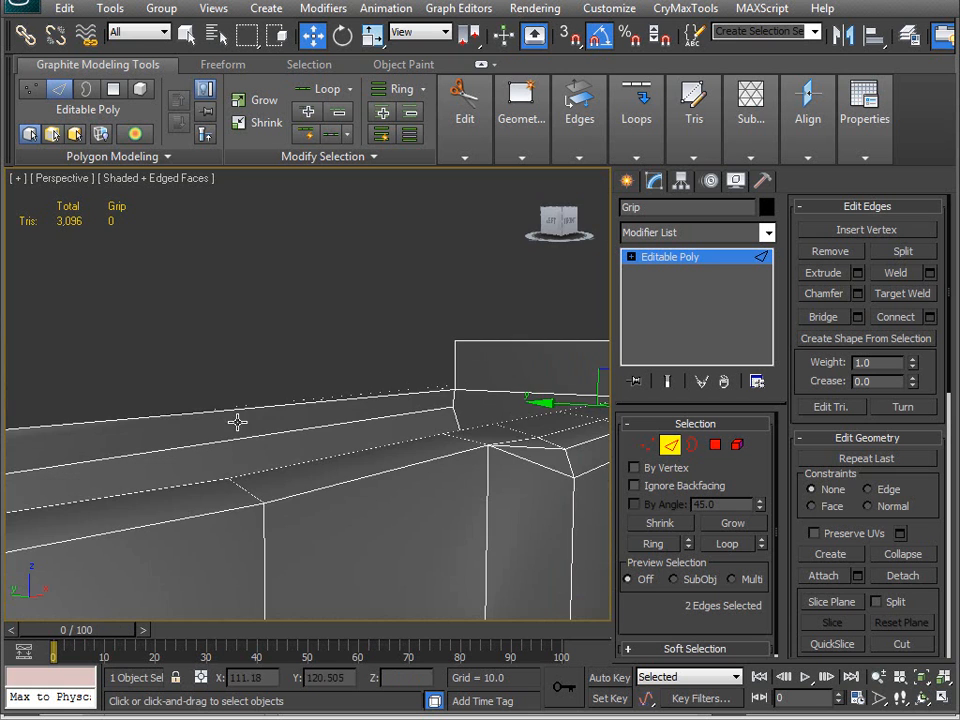
ctrl+click(455, 400)
middle_drag(217, 482, 647, 424)
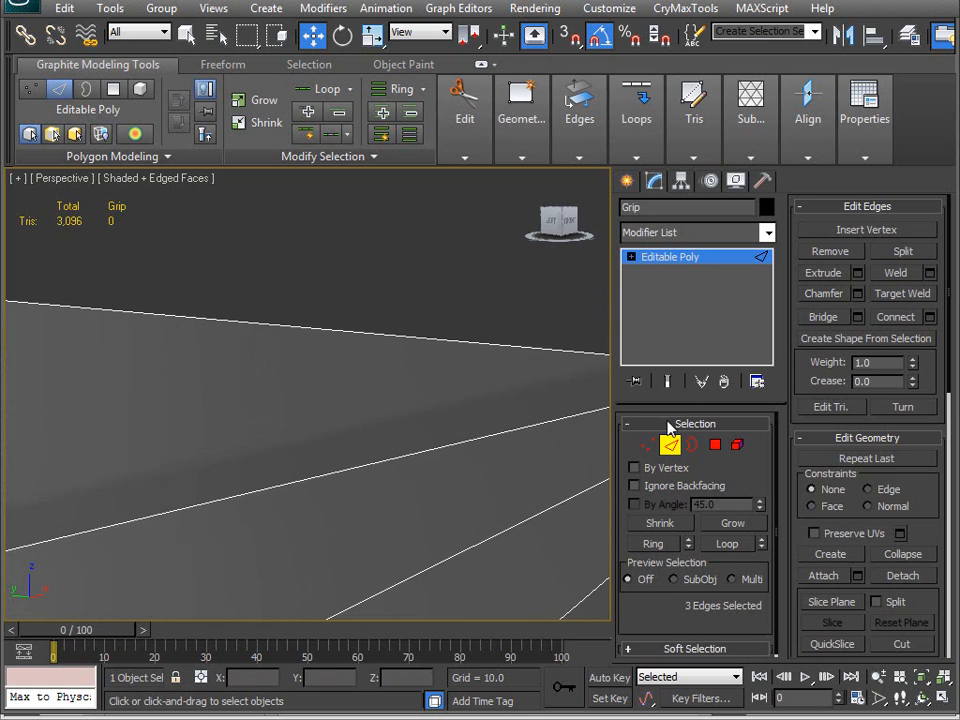
middle_drag(360, 467, 318, 451)
scroll(283, 467, down, 3)
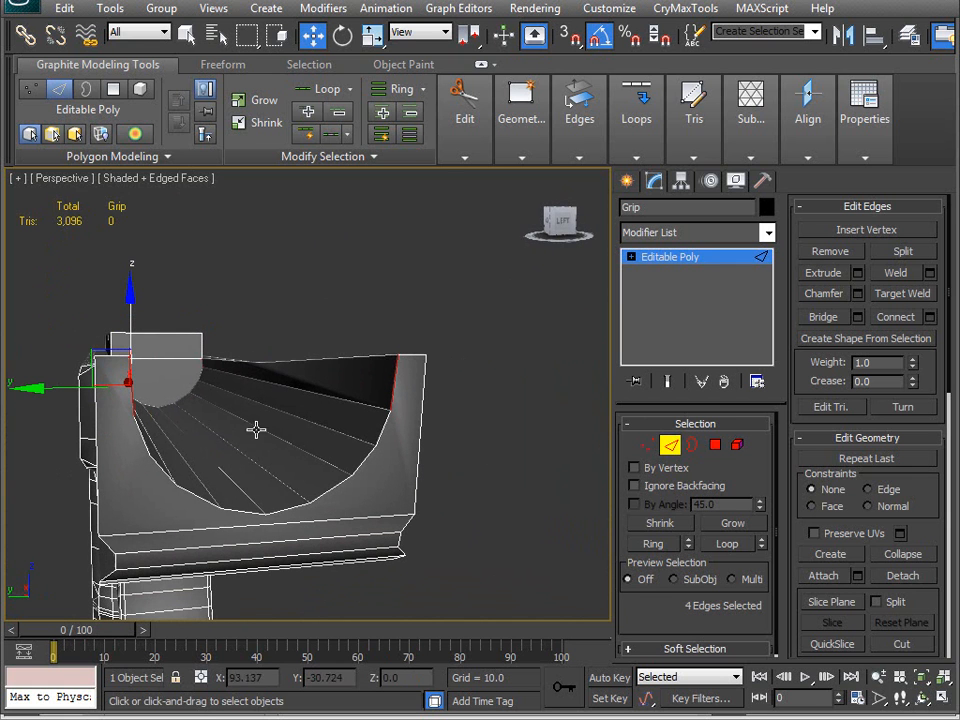
alt+middle_drag(280, 472, 239, 403)
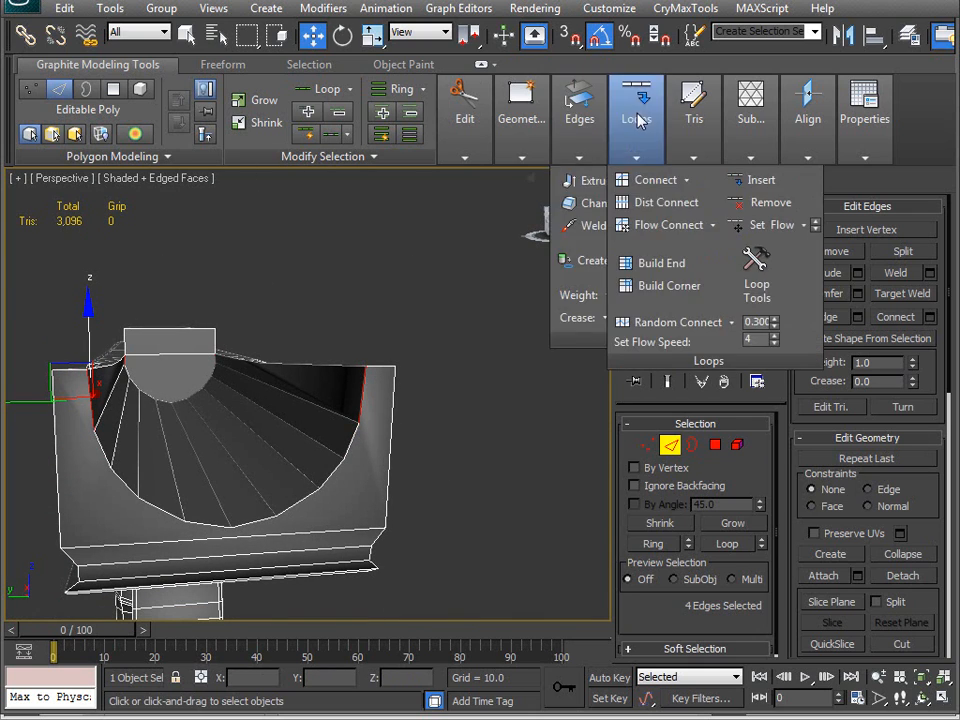
Try to join all four selected upright edges with Flow Connect and undo it.
mouse_move(695, 140)
mouse_move(636, 120)
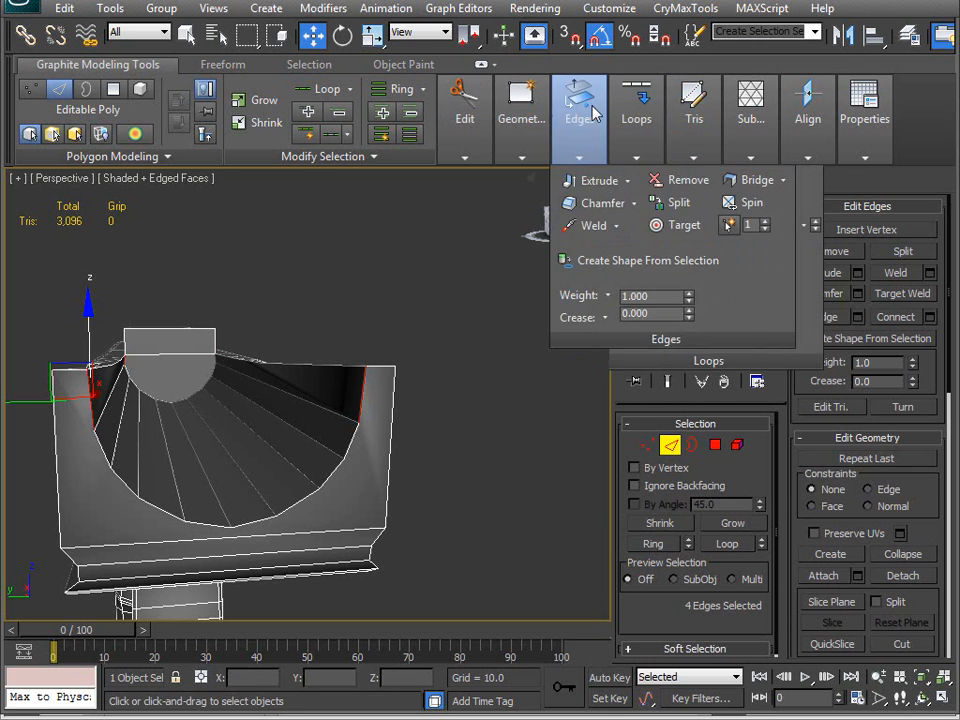
click(655, 225)
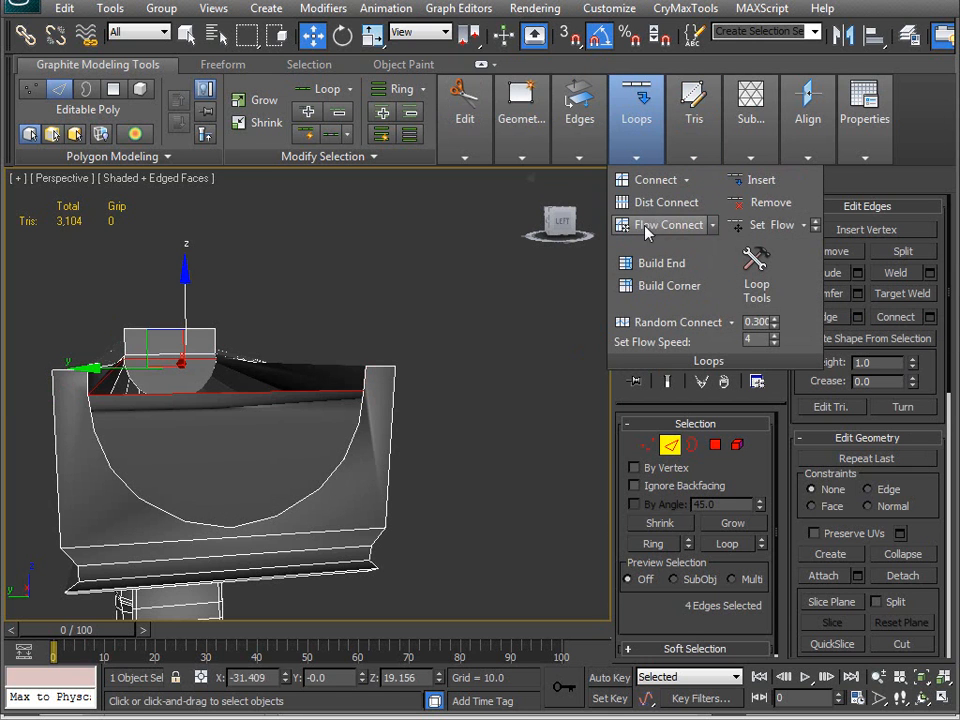
alt+middle_drag(181, 505, 214, 459)
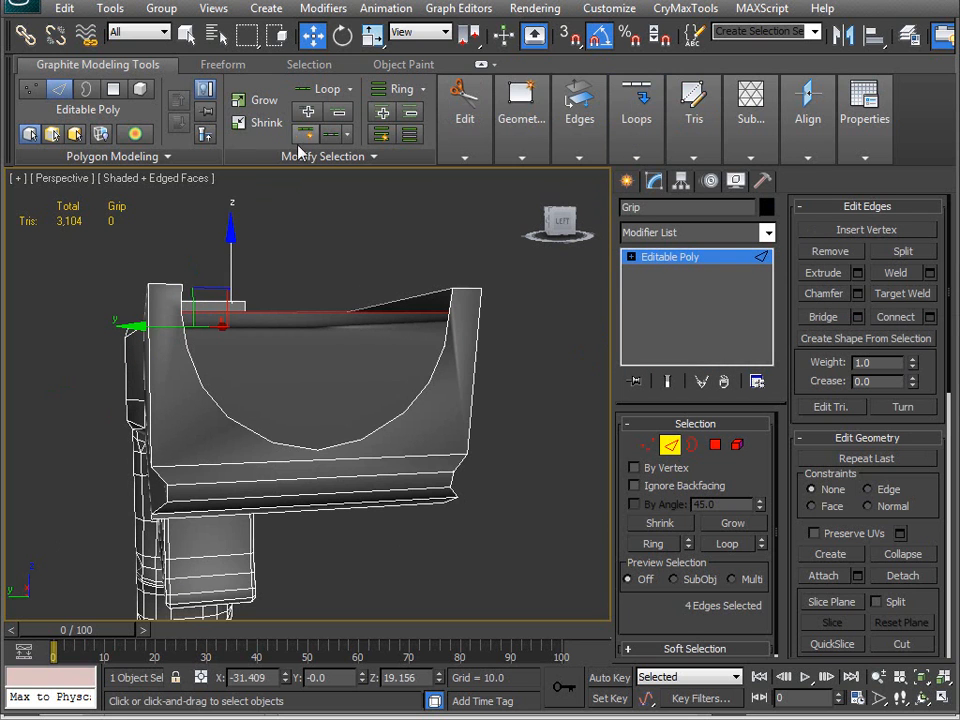
click(222, 64)
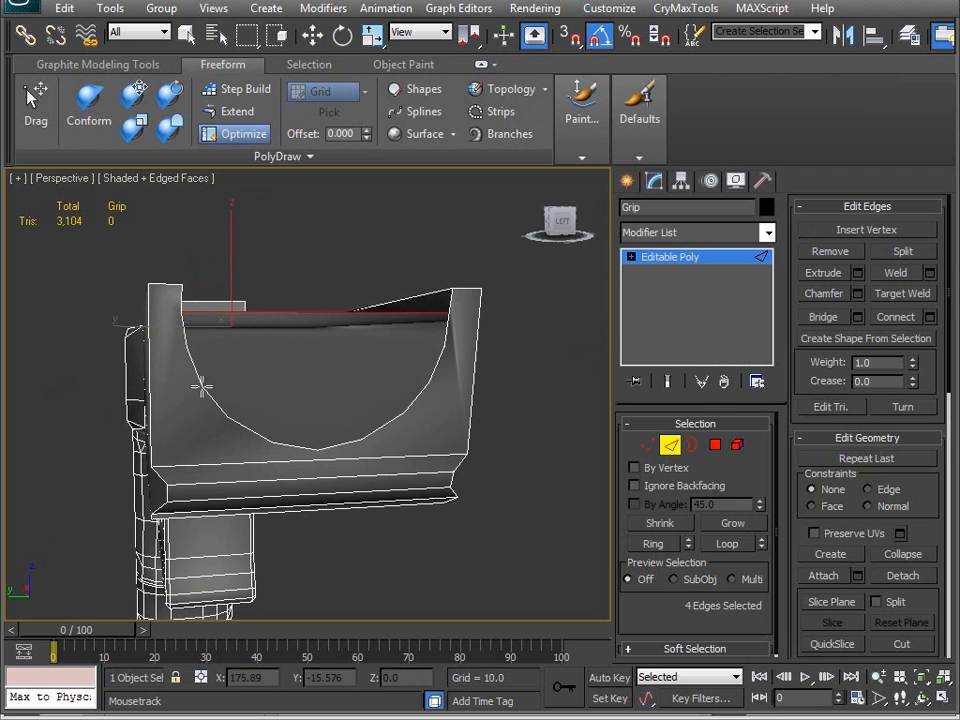
alt+middle_drag(228, 408, 147, 423)
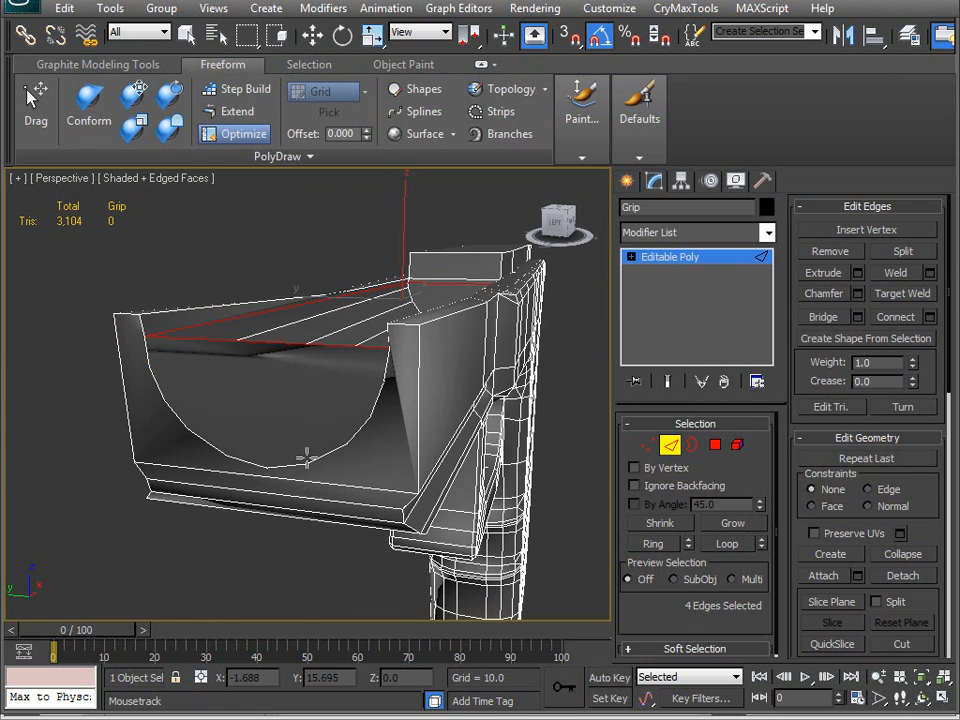
alt+middle_drag(345, 425, 316, 400)
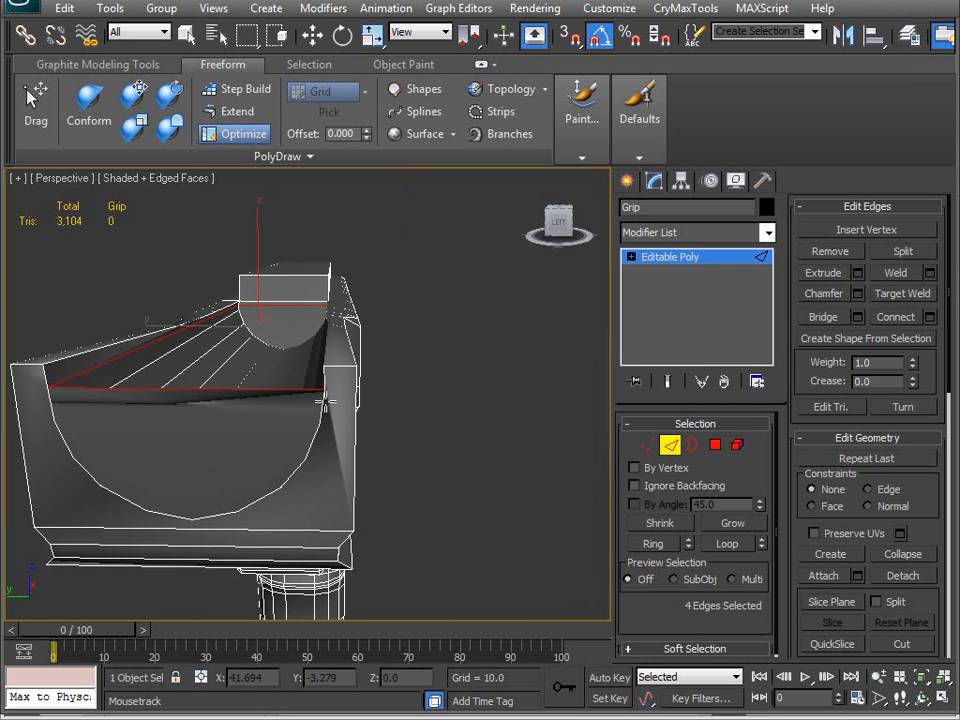
key(ctrl+z)
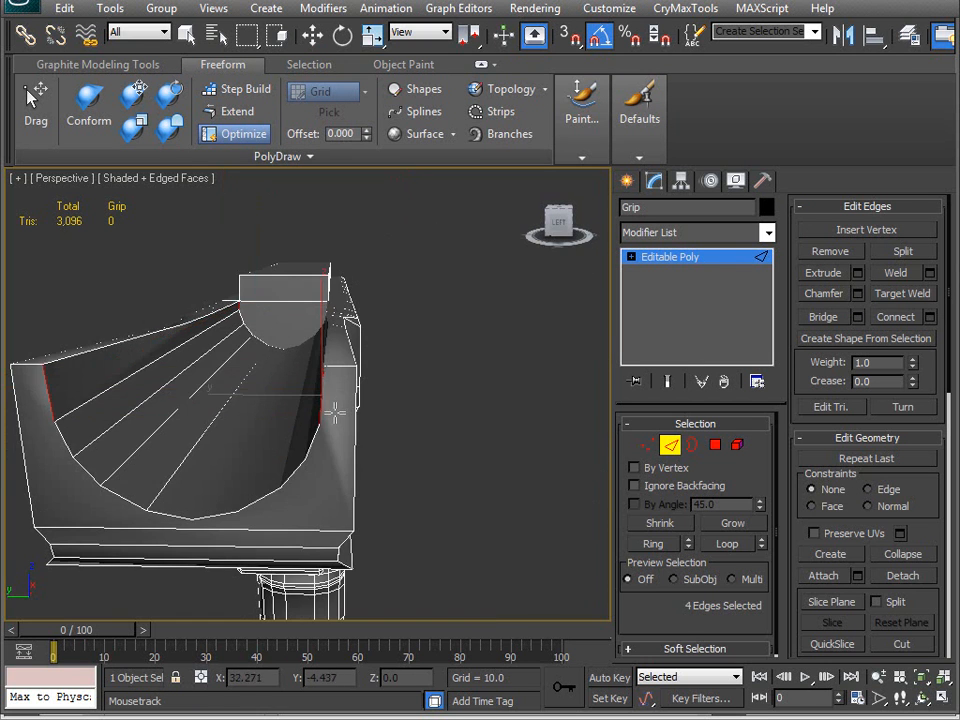
Keep only one wall's two upright end edges selected and add a lengthwise edge between them with Flow Connect.
mouse_move(276, 438)
alt+middle_down()
mouse_move(306, 441)
mouse_move(272, 443)
alt+middle_up()
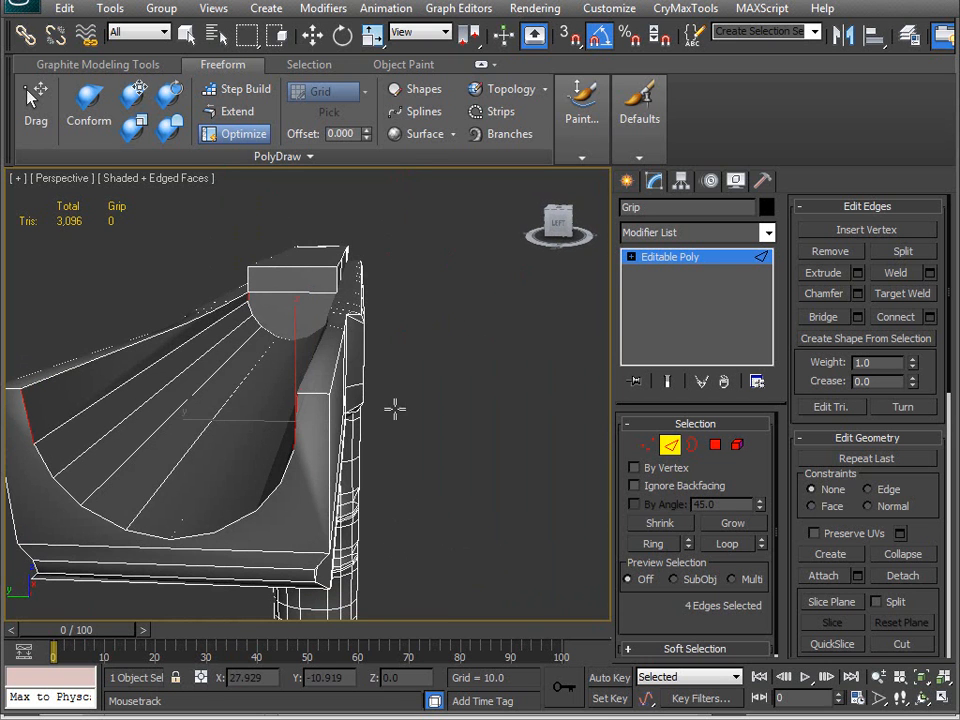
key(w)
alt+middle_drag(428, 414, 364, 405)
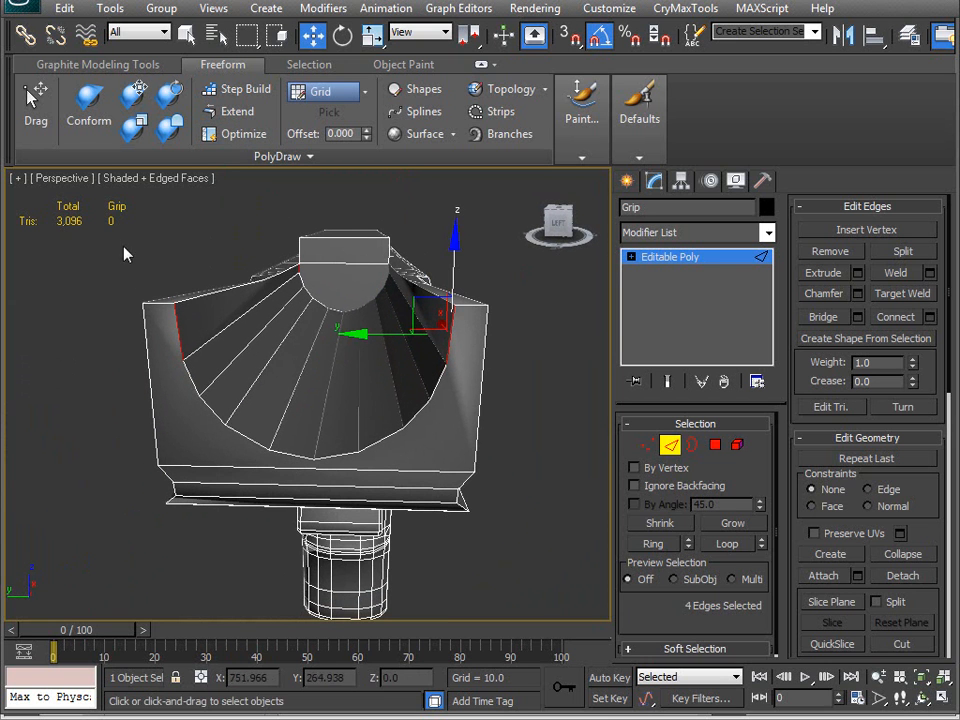
alt+drag(321, 420, 321, 420)
alt+middle_drag(321, 420, 430, 370)
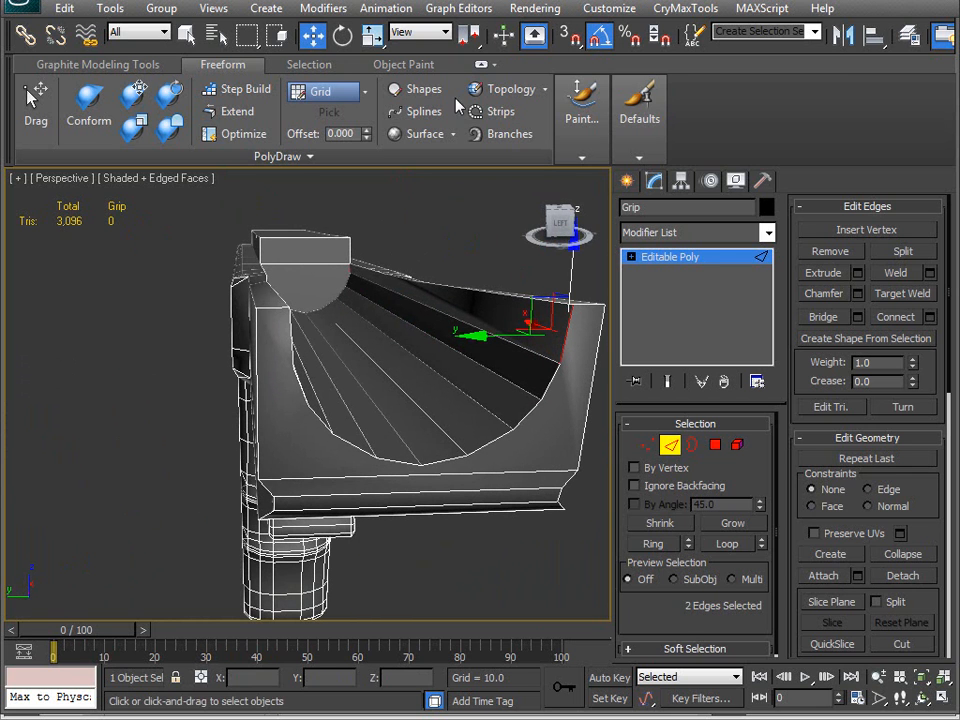
click(581, 105)
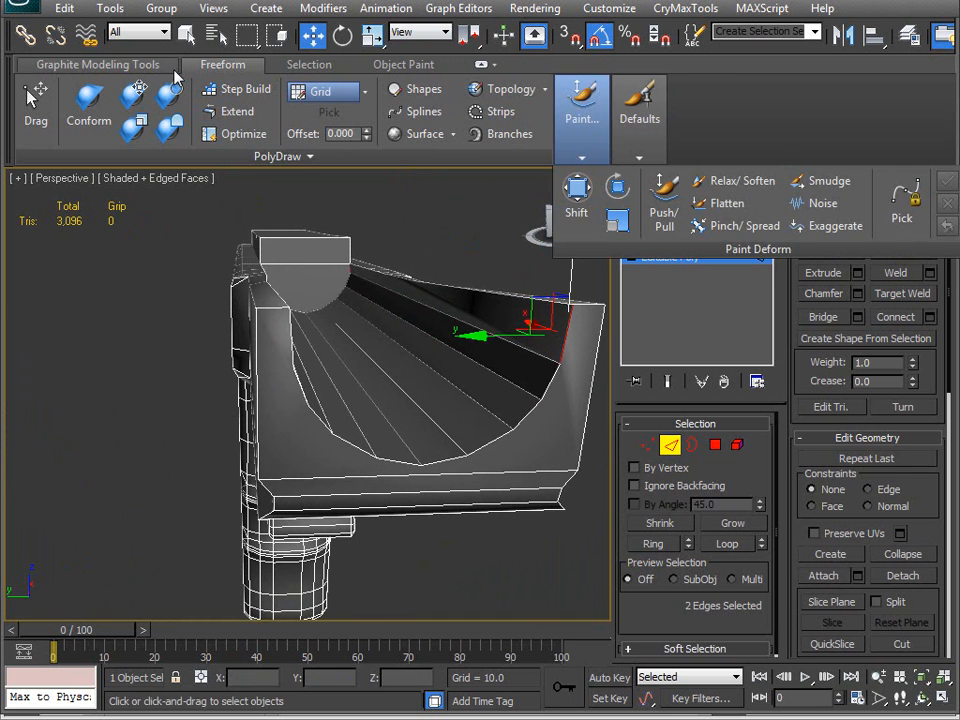
click(140, 64)
click(636, 108)
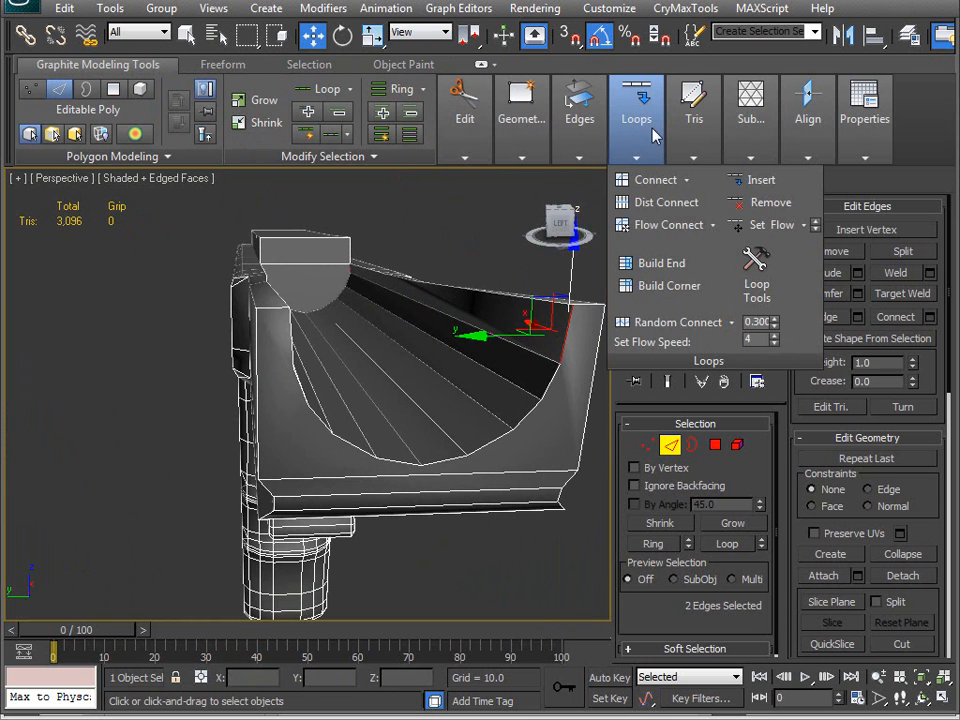
click(660, 225)
alt+middle_drag(578, 251, 405, 340)
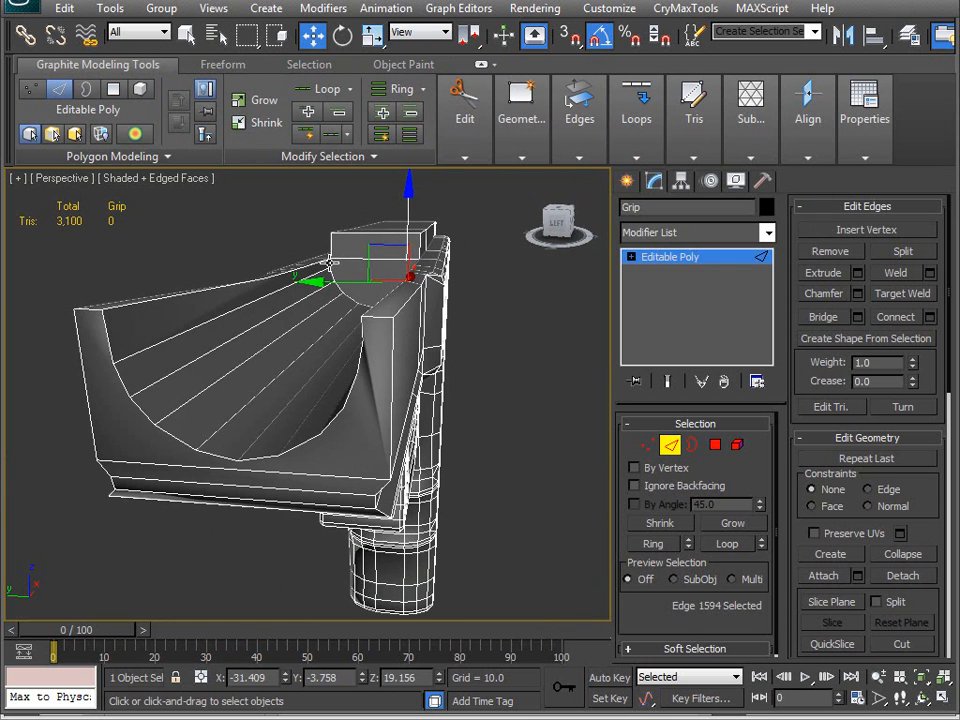
Select the front and rear upright edges of the opposite channel wall and join them lengthwise with Flow Connect.
click(330, 261)
middle_drag(307, 409, 300, 454)
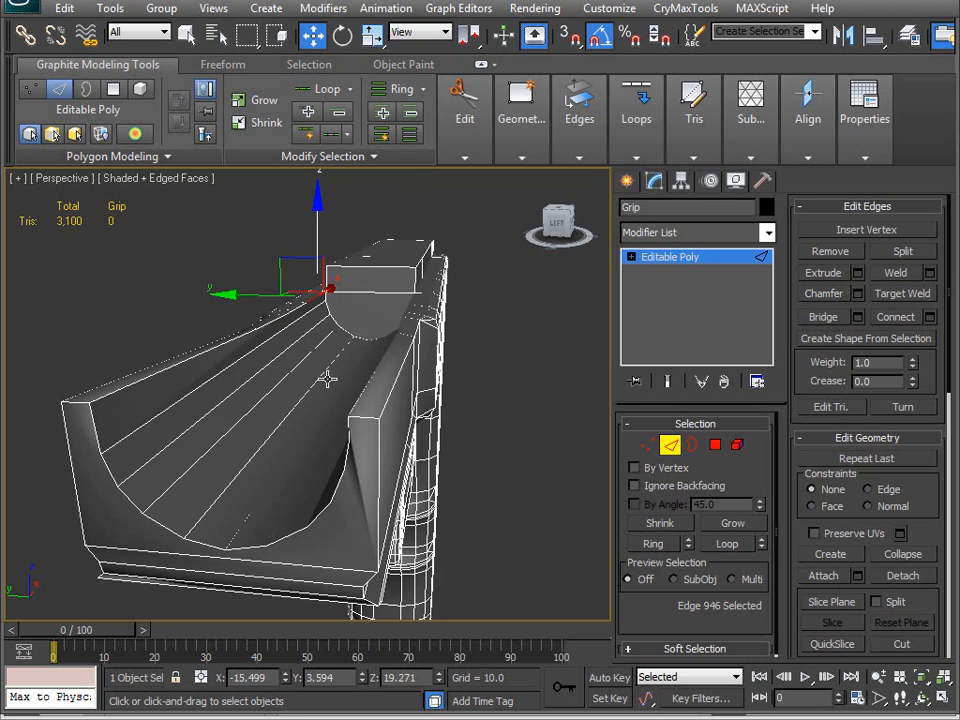
scroll(312, 380, up, 5)
middle_drag(351, 313, 329, 618)
click(340, 306)
middle_drag(335, 437, 311, 379)
scroll(311, 379, down, 4)
alt+middle_drag(285, 430, 332, 305)
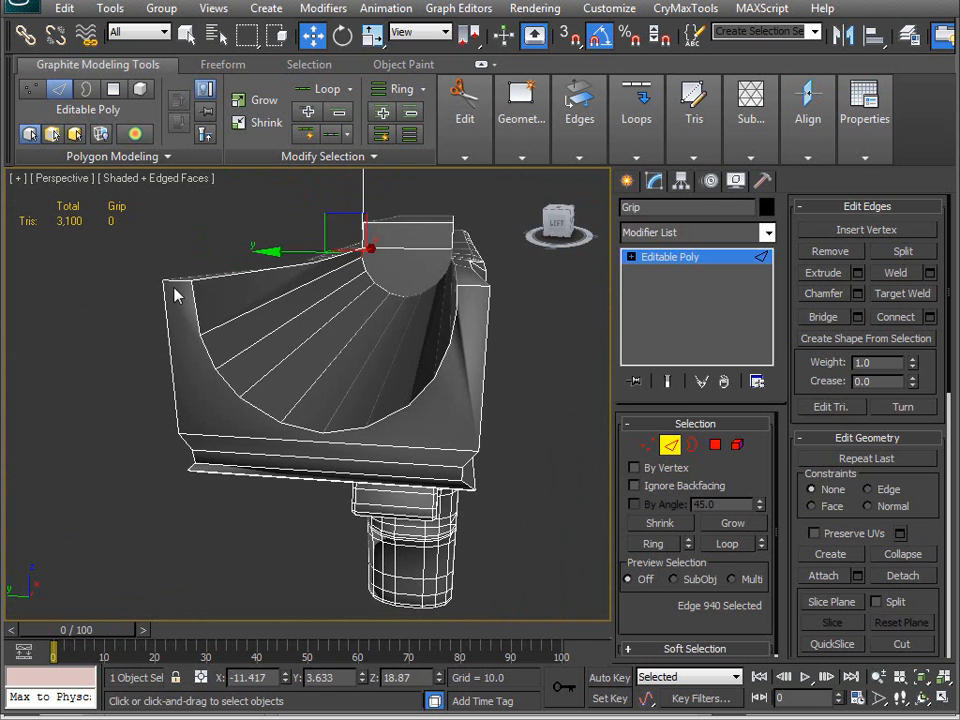
ctrl+click(192, 297)
click(643, 112)
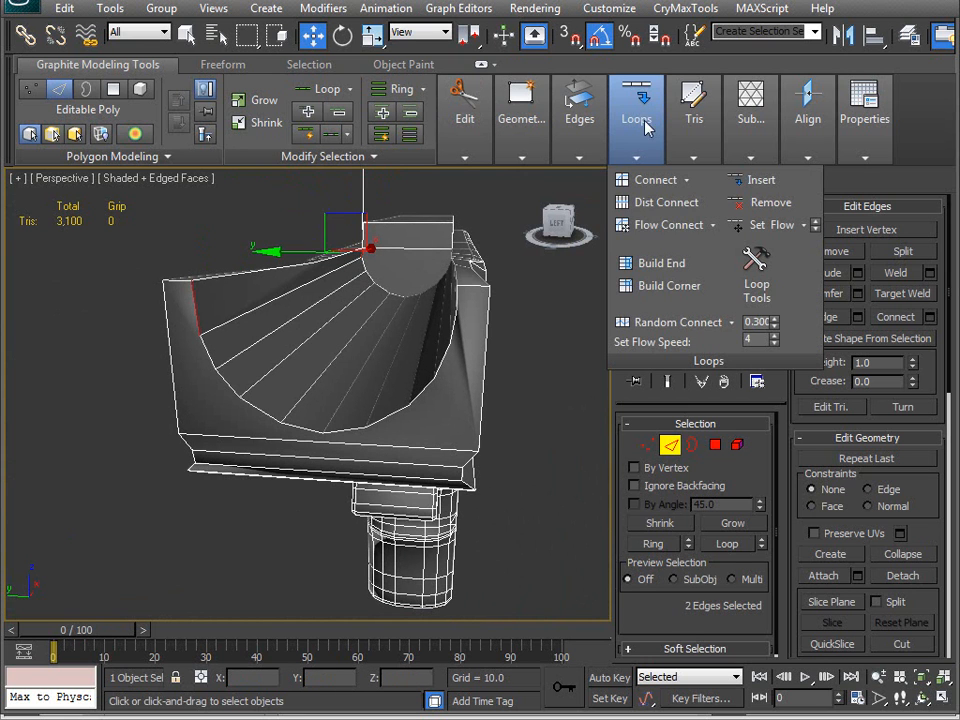
click(658, 225)
alt+middle_drag(386, 343, 316, 376)
Insert a vertex on the new lengthwise edge below the rim vertex and connect the two with the Optimize tool.
scroll(344, 360, up, 5)
mouse_move(345, 386)
alt+middle_down()
mouse_move(319, 358)
mouse_move(325, 431)
mouse_move(407, 450)
mouse_move(379, 364)
mouse_move(416, 435)
mouse_move(365, 411)
mouse_move(366, 381)
mouse_move(319, 392)
mouse_move(330, 404)
mouse_move(339, 394)
mouse_move(270, 426)
mouse_move(332, 451)
mouse_move(375, 437)
mouse_move(319, 403)
mouse_move(334, 411)
mouse_move(329, 380)
alt+middle_up()
alt+middle_drag(303, 332, 242, 392)
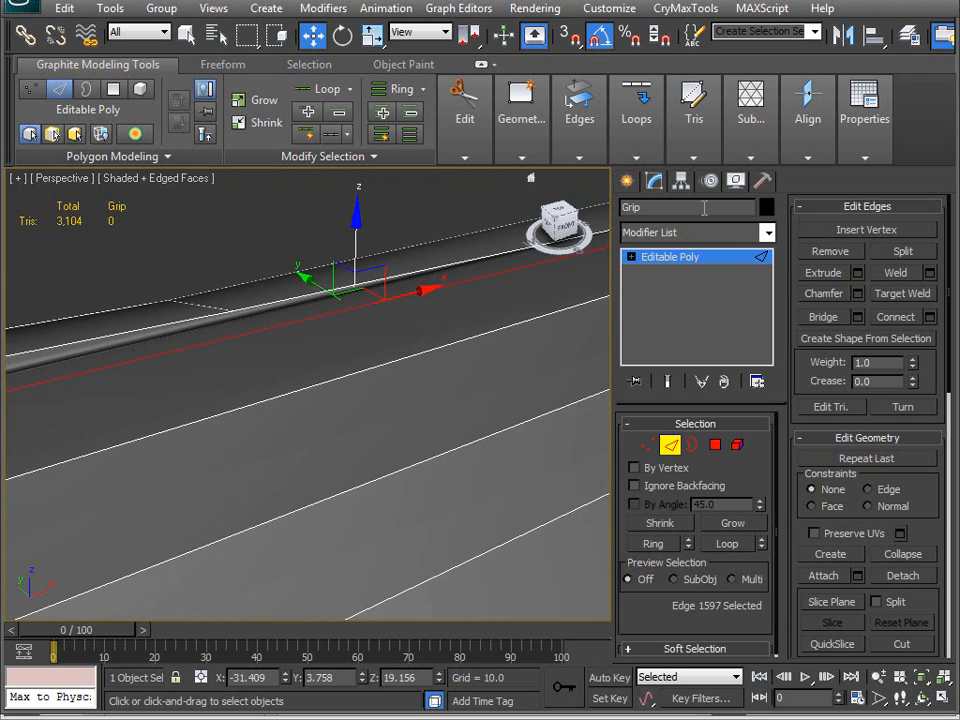
click(866, 231)
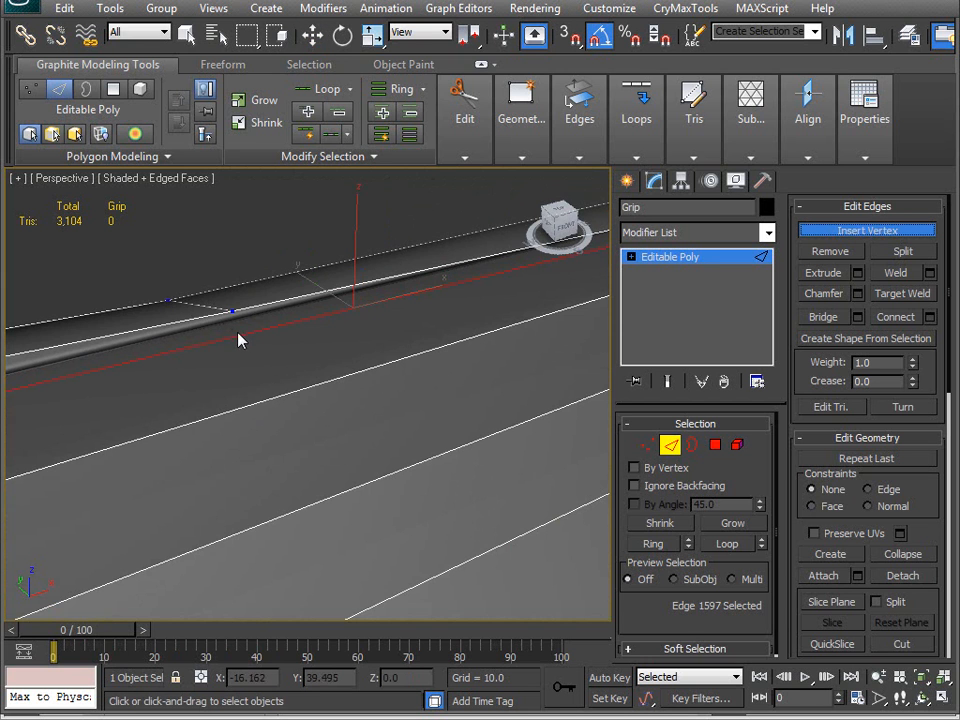
alt+middle_drag(249, 377, 386, 376)
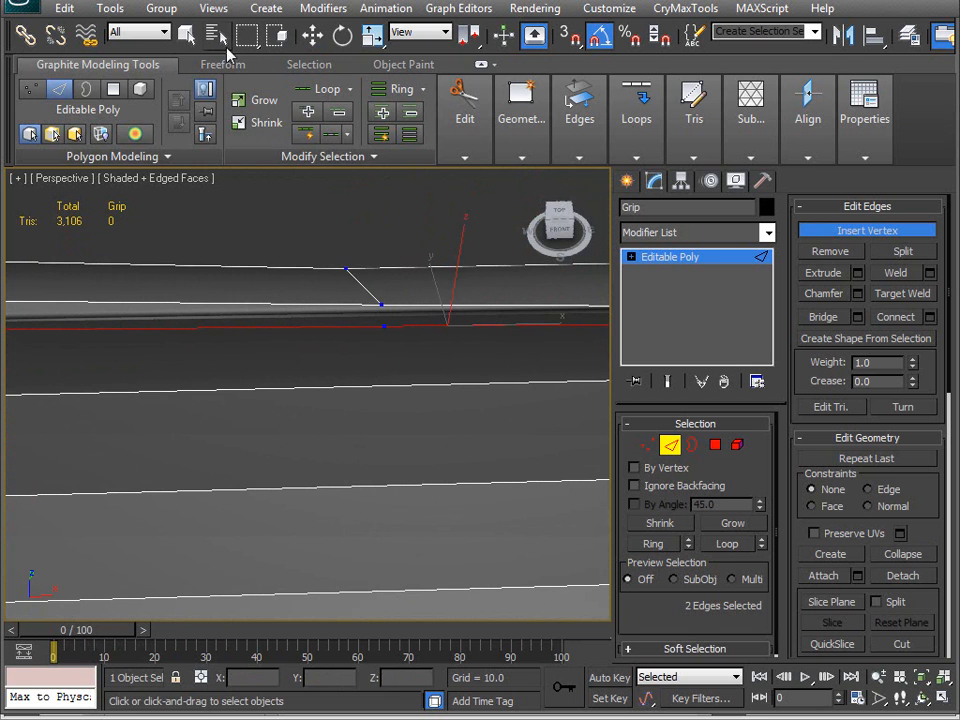
click(226, 64)
click(243, 133)
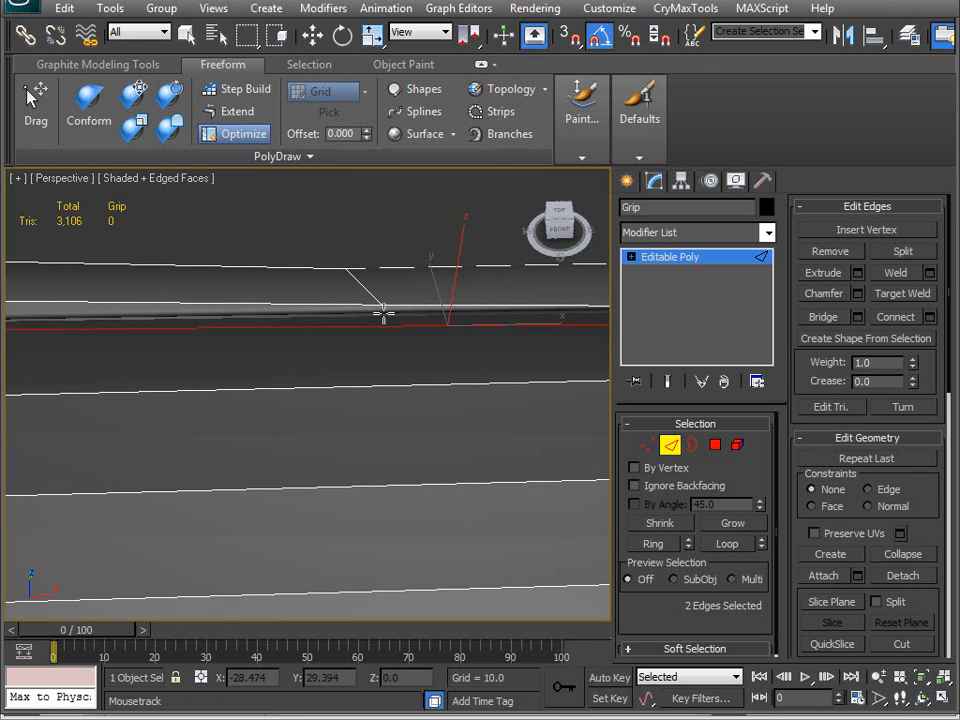
alt+middle_drag(381, 302, 438, 272)
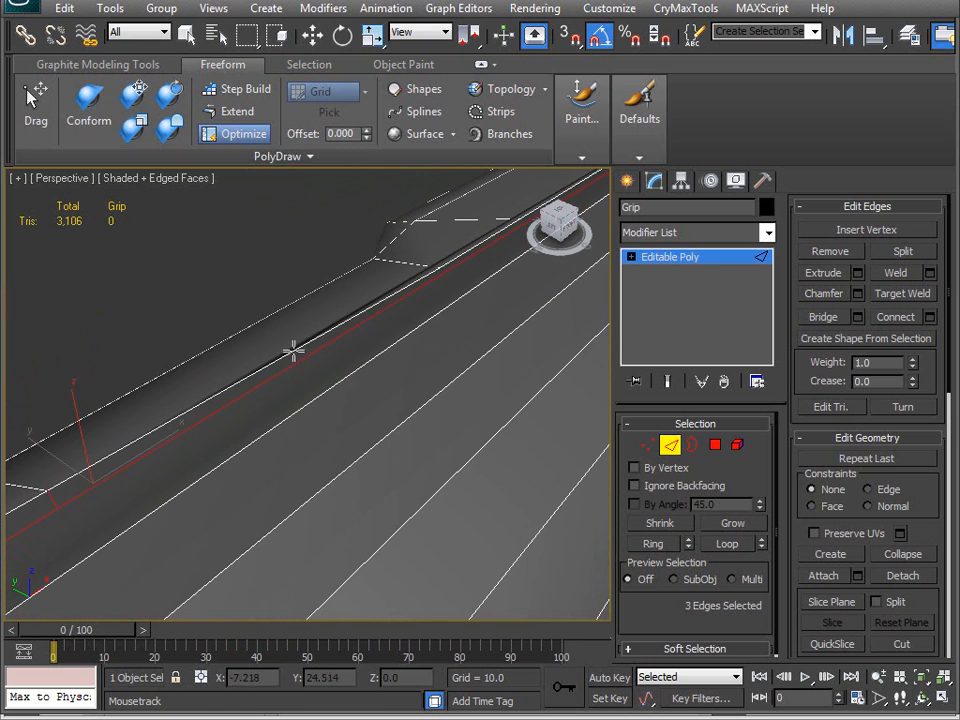
Examine the rim vertices and edge flow along both channel walls and the outer side of the frame.
mouse_move(299, 394)
middle_down()
mouse_move(197, 495)
mouse_move(314, 403)
middle_up()
alt+middle_drag(301, 489, 249, 449)
middle_drag(247, 508, 338, 452)
scroll(336, 420, up, 2)
scroll(338, 452, up, 3)
middle_drag(270, 543, 360, 377)
scroll(300, 467, down, 3)
scroll(364, 373, down, 3)
middle_drag(272, 405, 372, 283)
middle_drag(200, 300, 80, 432)
alt+middle_drag(225, 390, 184, 418)
middle_drag(373, 326, 190, 452)
alt+middle_drag(557, 300, 256, 424)
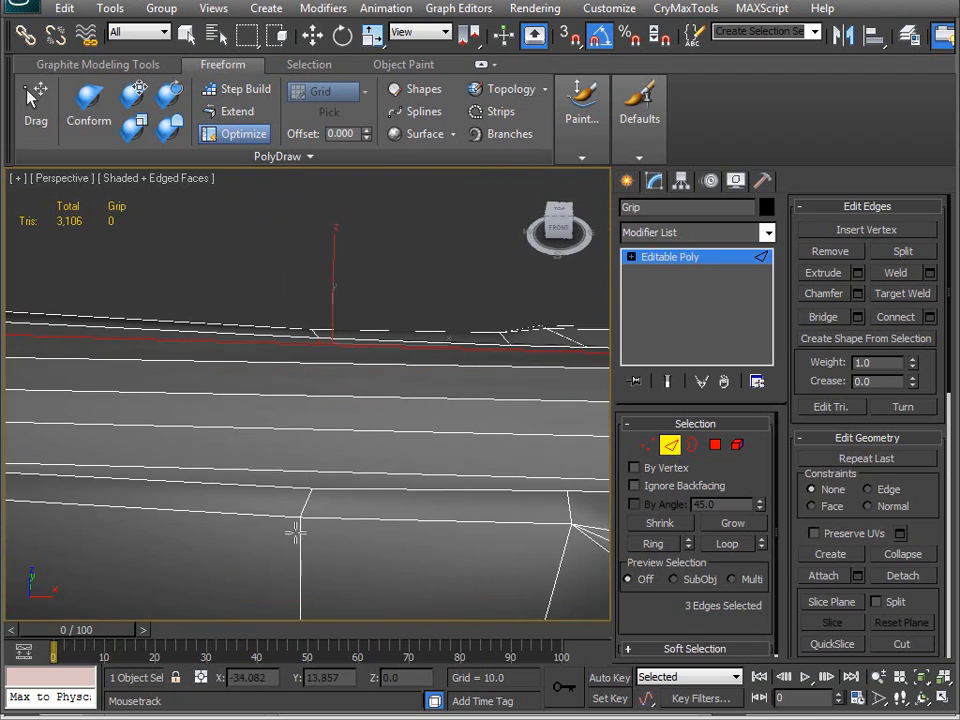
scroll(320, 460, down, 5)
alt+middle_drag(398, 447, 288, 390)
scroll(288, 390, down, 3)
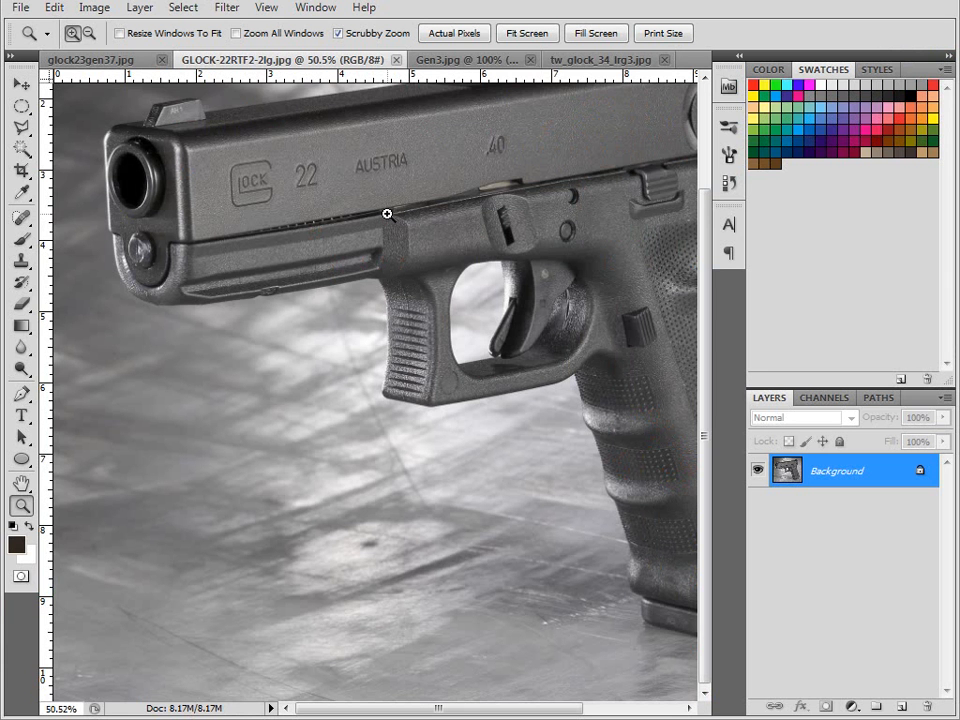
Switch to Photoshop and compare the front of the frame in the glock23gen37.jpg and Gen3.jpg reference photos.
key(ctrl+shift+Tab)
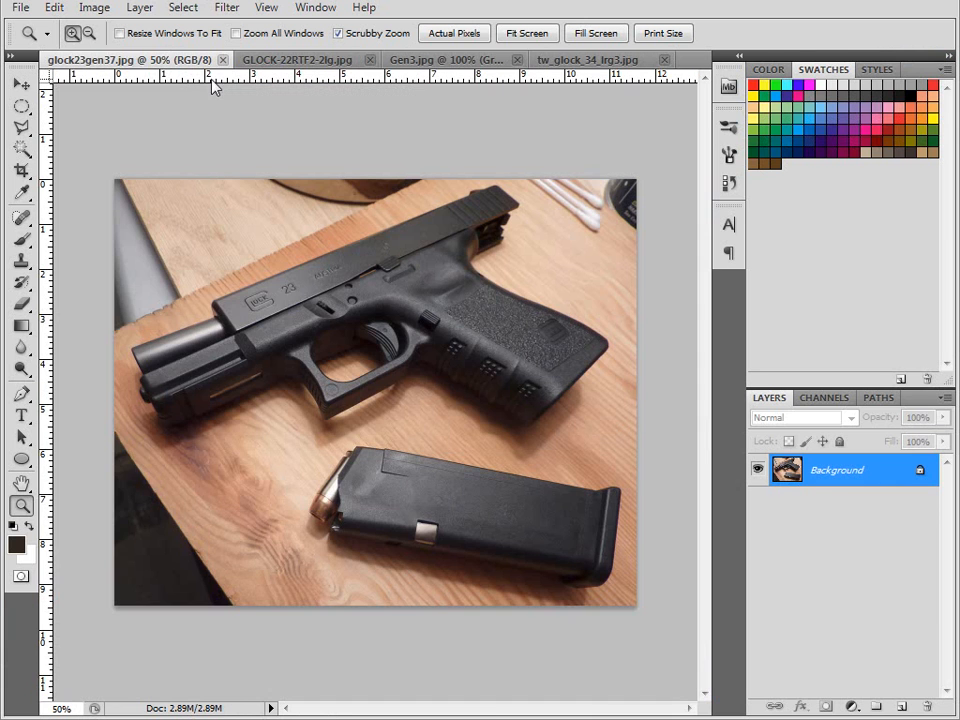
click(446, 60)
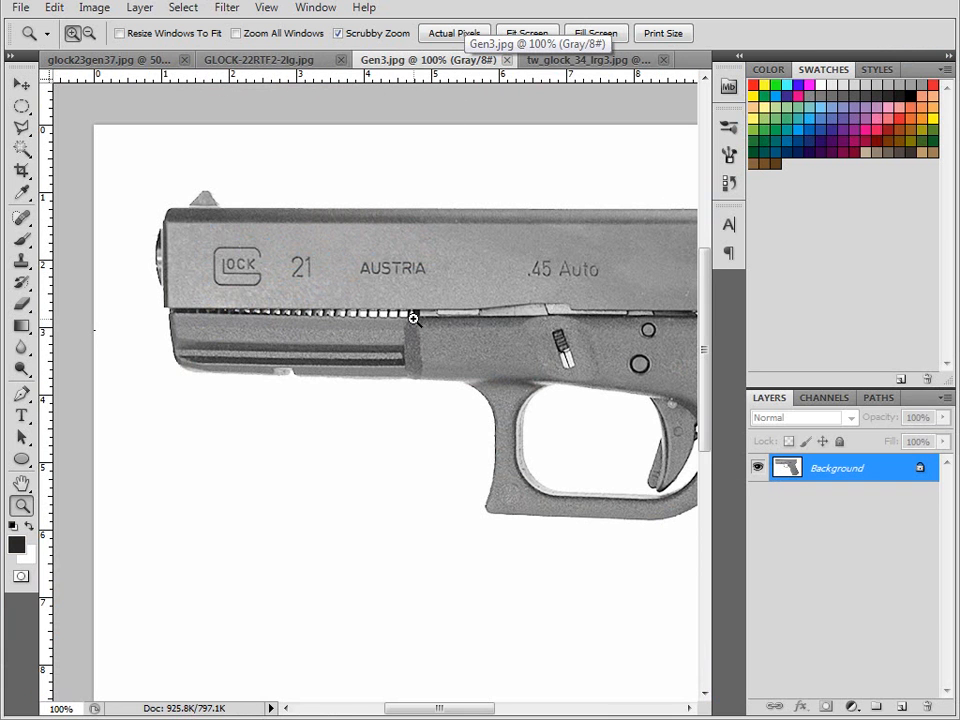
drag(491, 331, 257, 347)
drag(190, 329, 388, 334)
drag(126, 334, 376, 345)
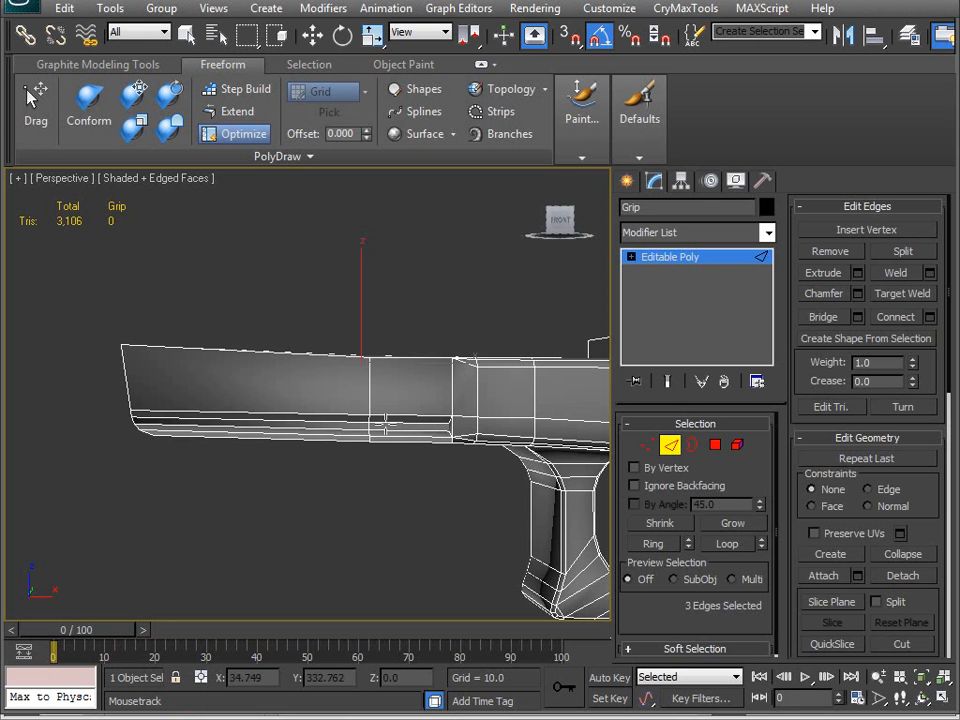
Insert vertices on the new lengthwise edge of the channel wall, directly below the rim vertices.
middle_drag(385, 424, 339, 458)
scroll(339, 458, up, 3)
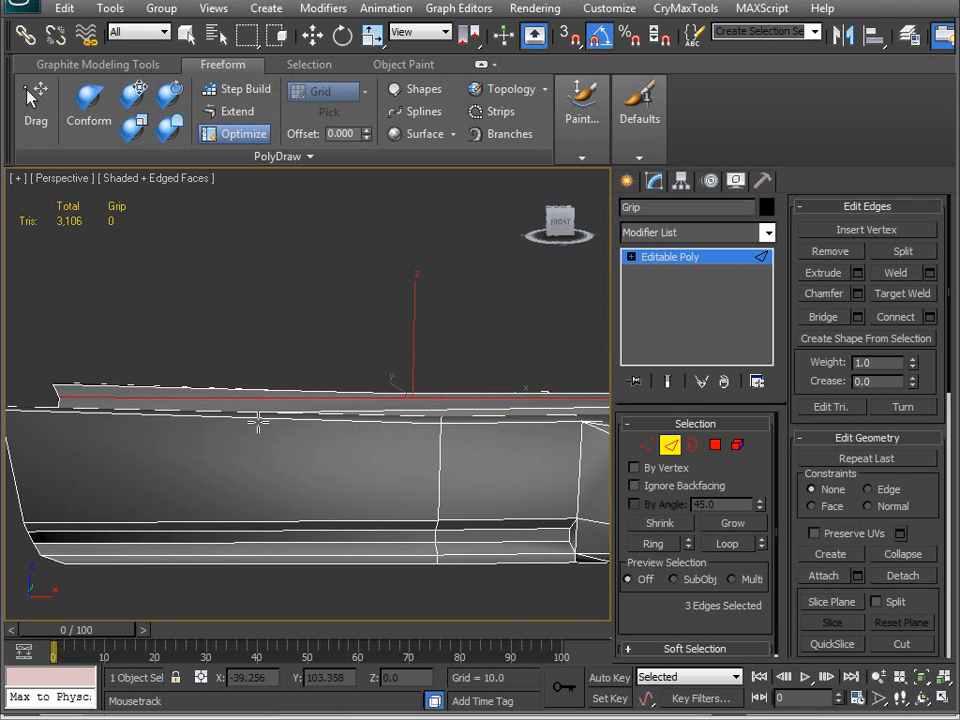
alt+middle_drag(219, 371, 367, 482)
scroll(311, 399, up, 6)
scroll(338, 330, down, 2)
middle_drag(351, 390, 240, 455)
middle_drag(435, 395, 297, 424)
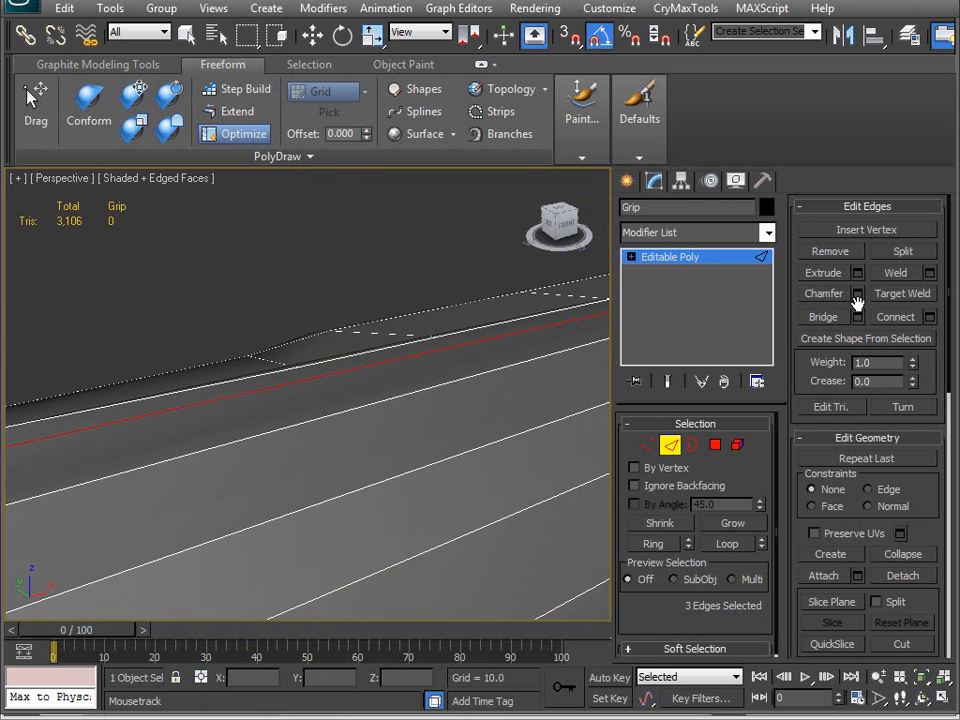
key(w)
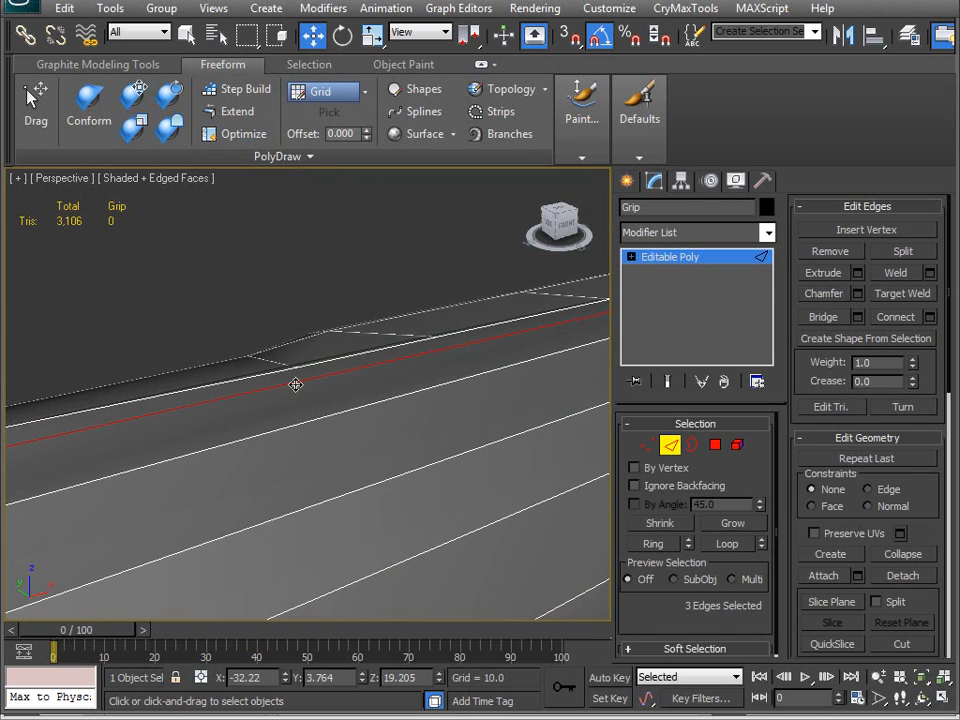
click(883, 231)
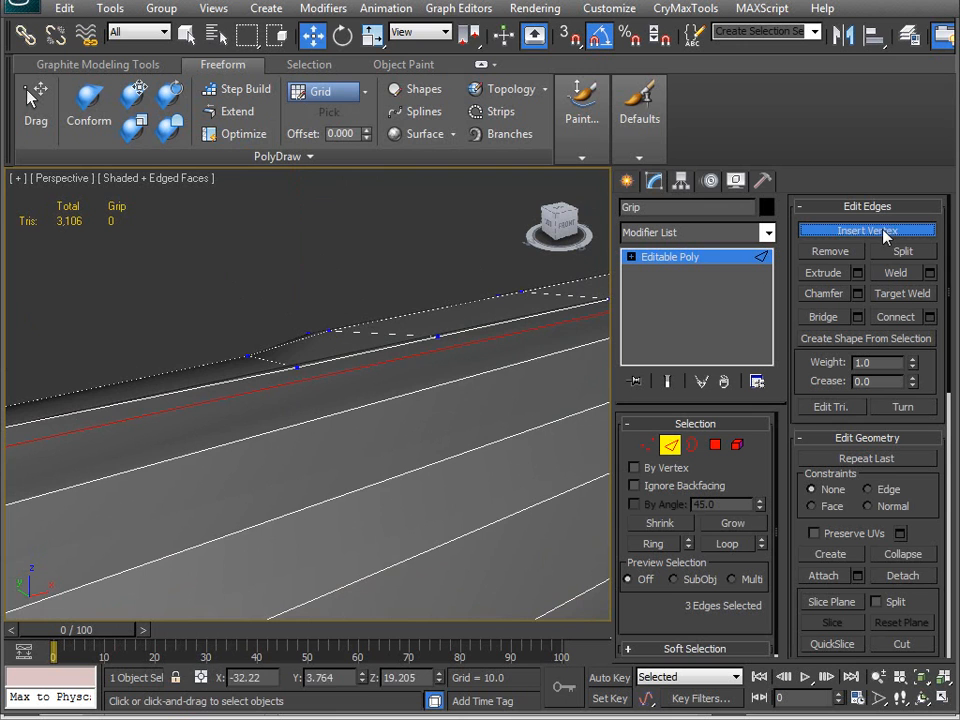
click(303, 381)
click(436, 350)
middle_drag(436, 350, 244, 408)
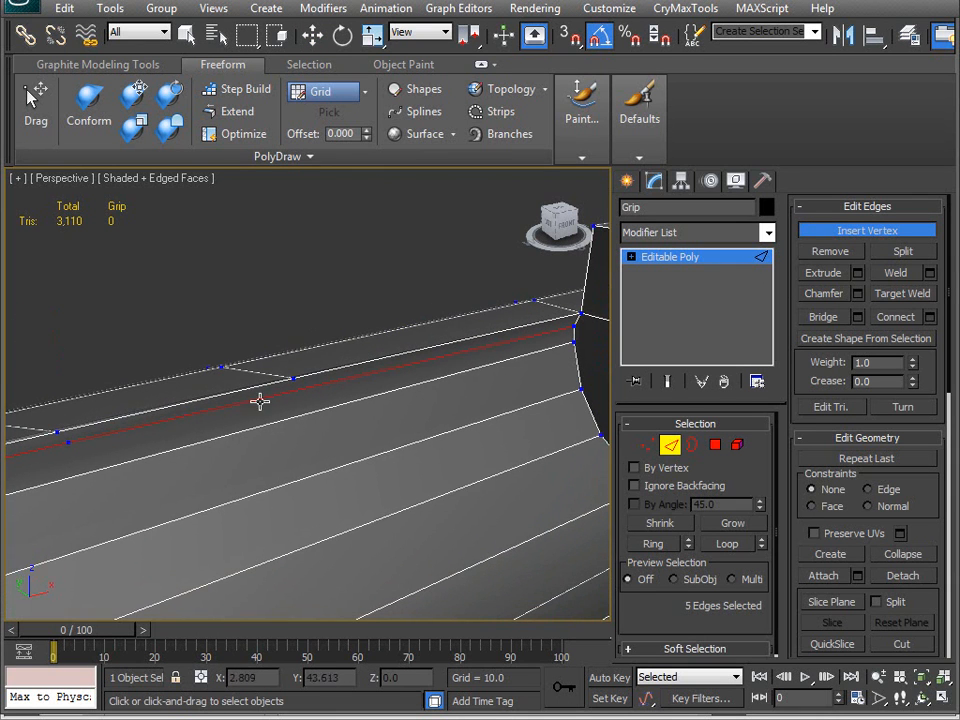
Connect the inserted vertices to the rim vertices above them with the Optimize tool.
click(238, 133)
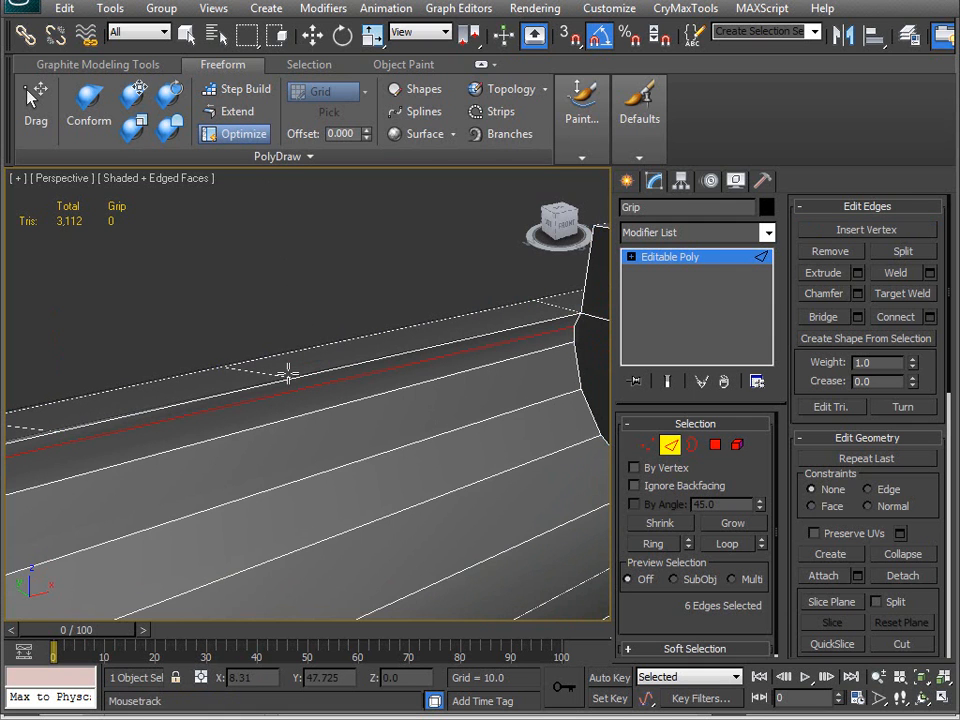
middle_drag(291, 426, 309, 388)
ctrl+click(239, 396)
middle_drag(271, 441, 389, 426)
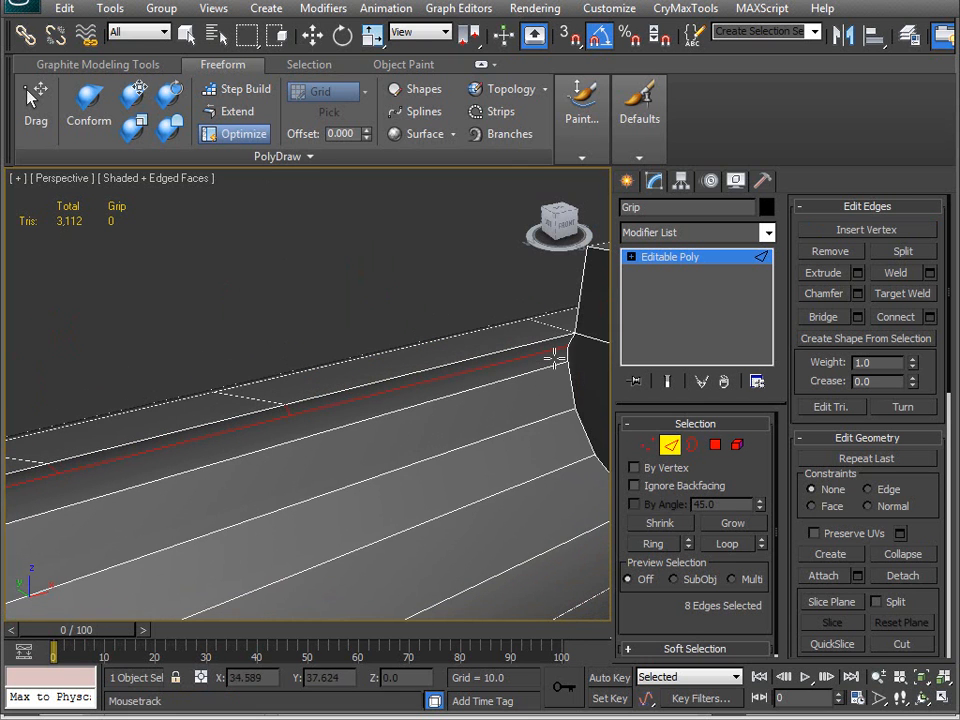
Collapse the short edges between the rim vertices and the lengthwise edge with the Optimize tool.
key(BackSpace)
click(289, 407)
middle_drag(236, 452, 389, 403)
click(235, 413)
middle_drag(205, 464, 313, 456)
key(F3)
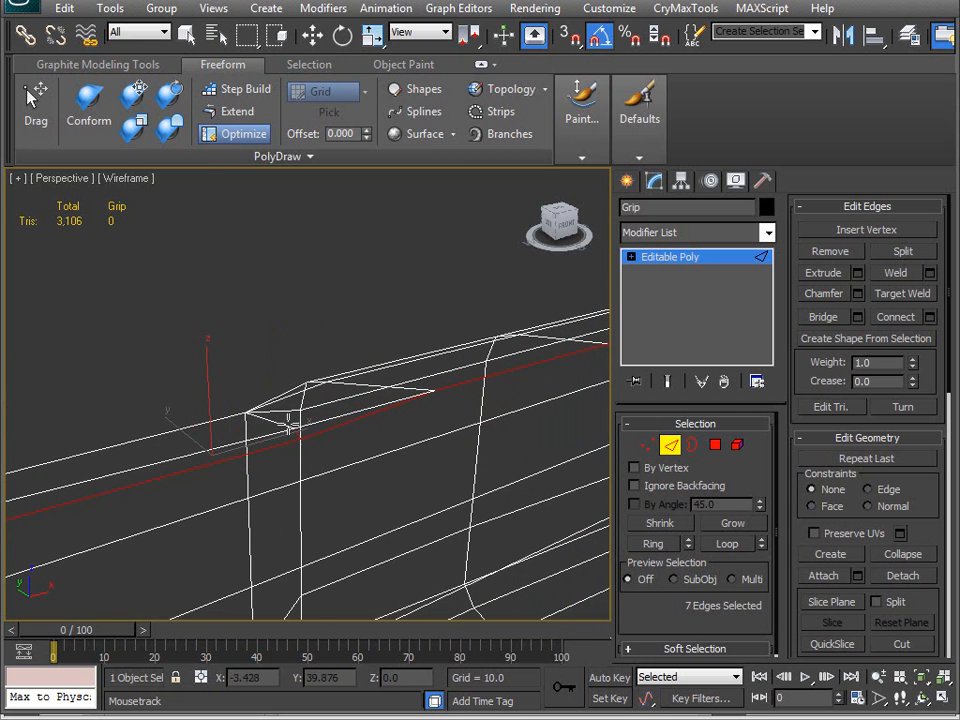
key(F3)
key(ctrl+z)
middle_drag(282, 426, 434, 401)
scroll(434, 402, down, 2)
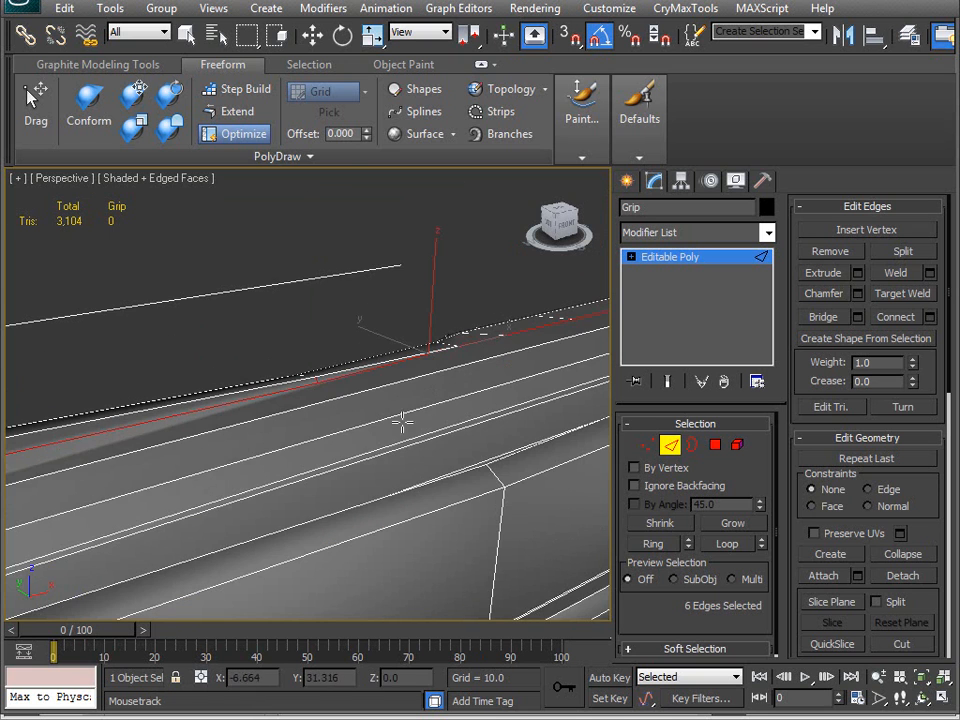
middle_drag(348, 413, 445, 368)
key(ctrl+z)
Try to connect another rim vertex to the channel wall edge below it with the Optimize tool.
mouse_move(384, 437)
alt+middle_down()
mouse_move(420, 399)
mouse_move(413, 418)
mouse_move(372, 419)
alt+middle_up()
scroll(419, 402, up, 6)
alt+middle_drag(372, 419, 282, 395)
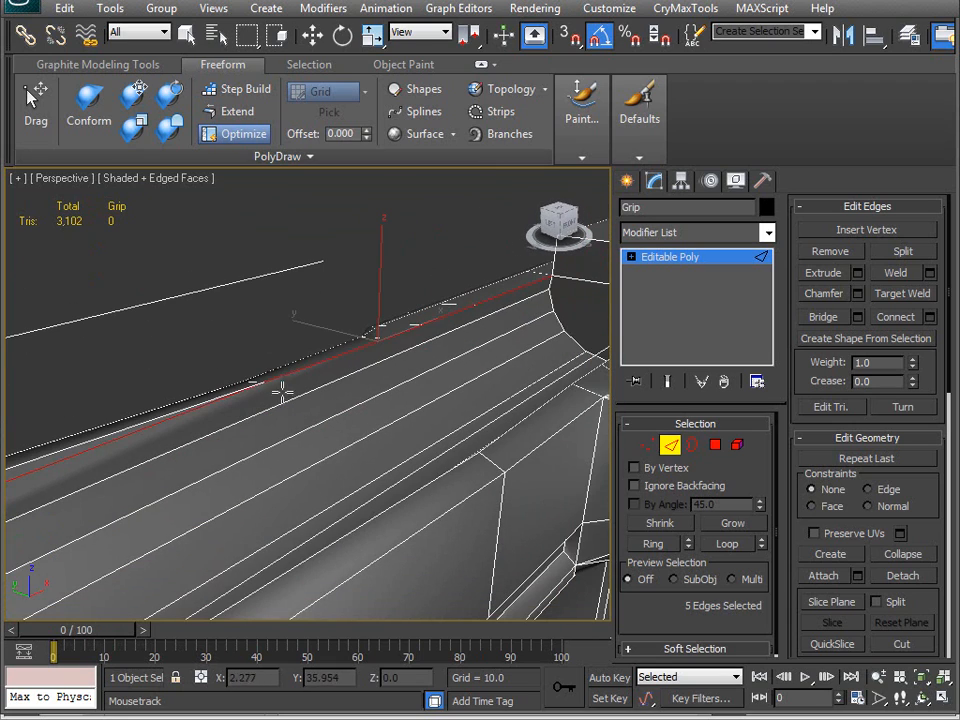
ctrl+click(449, 313)
alt+middle_drag(432, 418, 263, 312)
key(ctrl+z)
scroll(419, 414, up, 3)
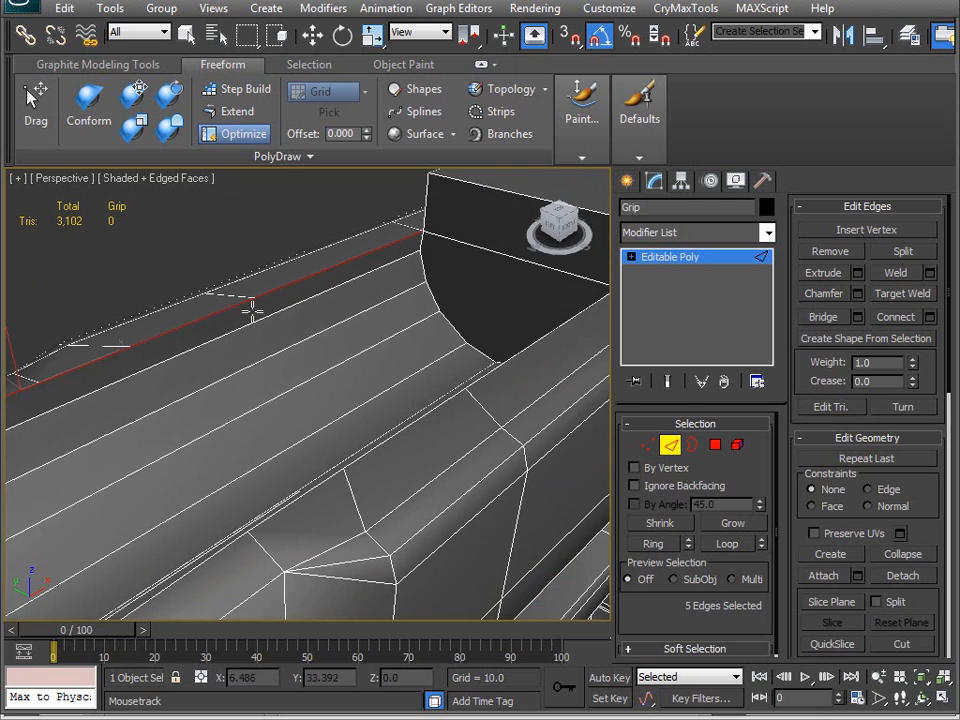
middle_drag(433, 248, 317, 467)
Select the ring of lengthwise edges inside the channel and connect them to add one crosswise edge loop.
key(w)
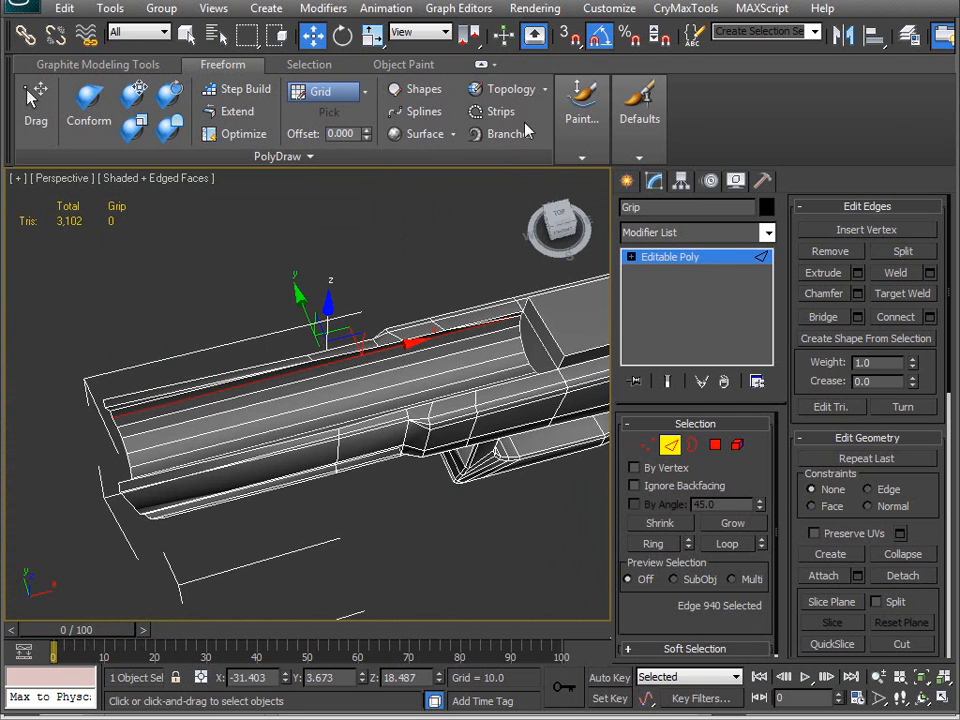
click(105, 63)
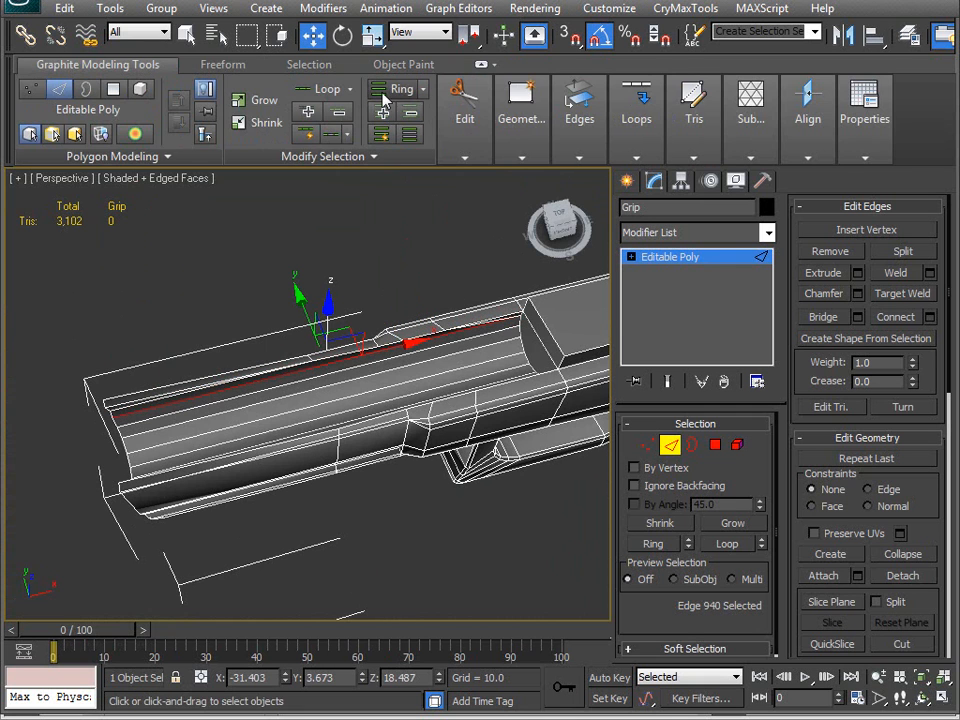
click(383, 97)
alt+middle_drag(298, 392, 420, 433)
scroll(364, 456, up, 5)
alt+middle_drag(560, 490, 397, 463)
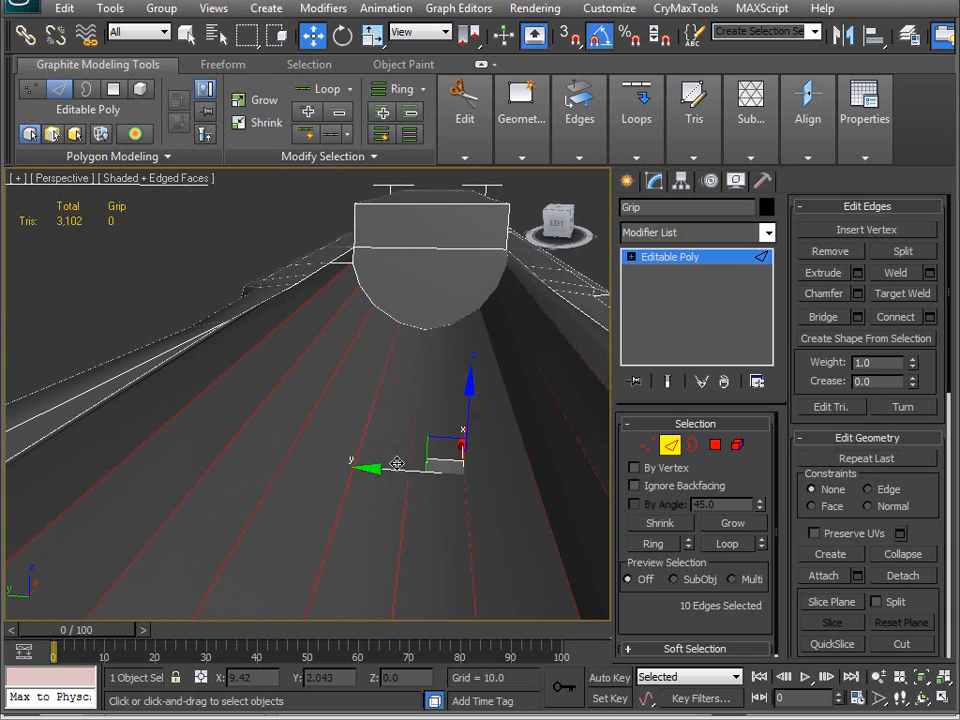
click(896, 316)
alt+middle_drag(330, 450, 295, 310)
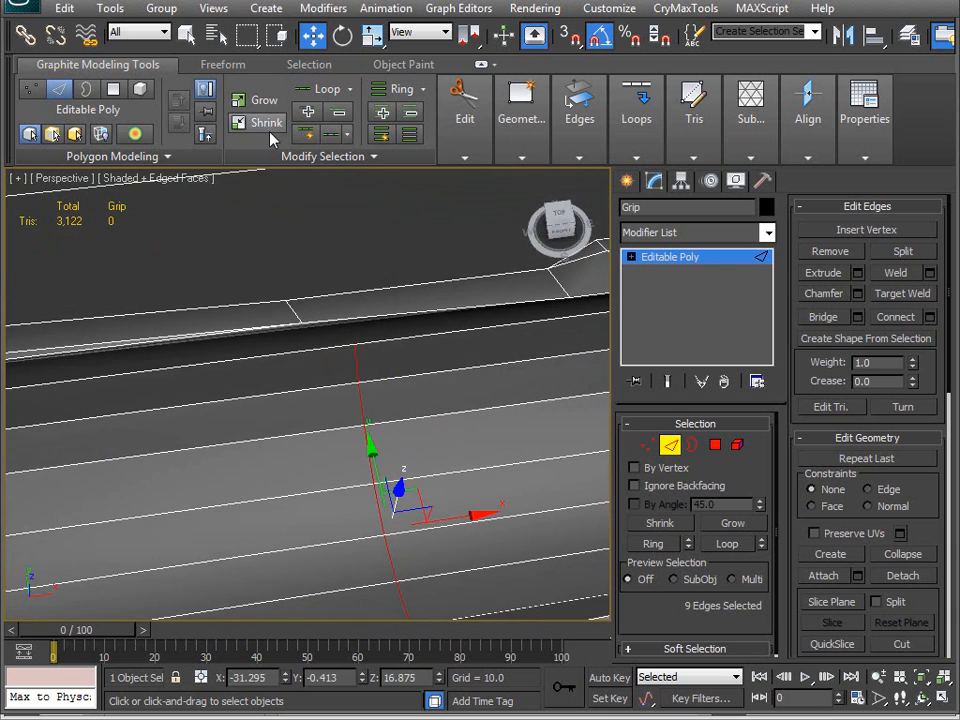
Connect the end of the crosswise loop to the neighbouring rim vertices with the Optimize tool.
click(222, 64)
click(238, 133)
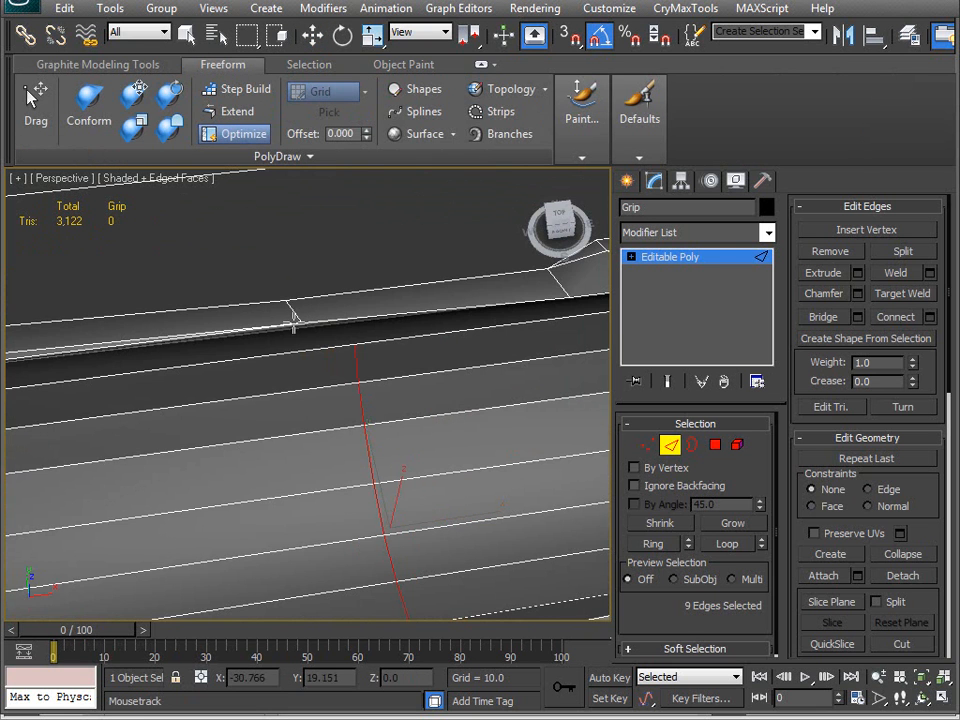
ctrl+click(345, 340)
alt+middle_drag(384, 379, 327, 426)
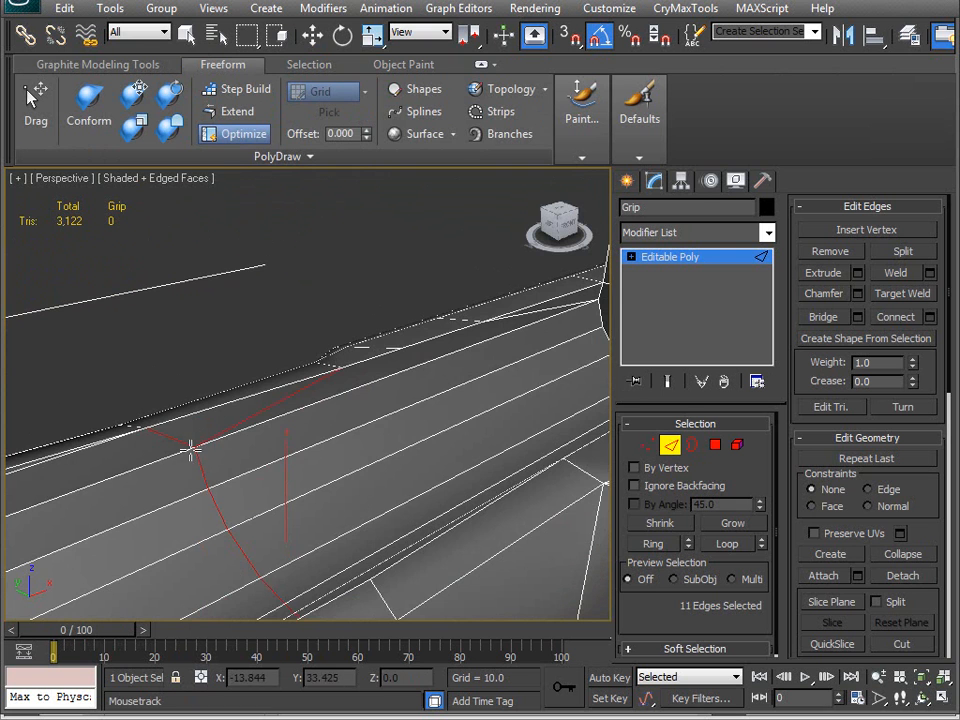
alt+middle_drag(384, 349, 407, 381)
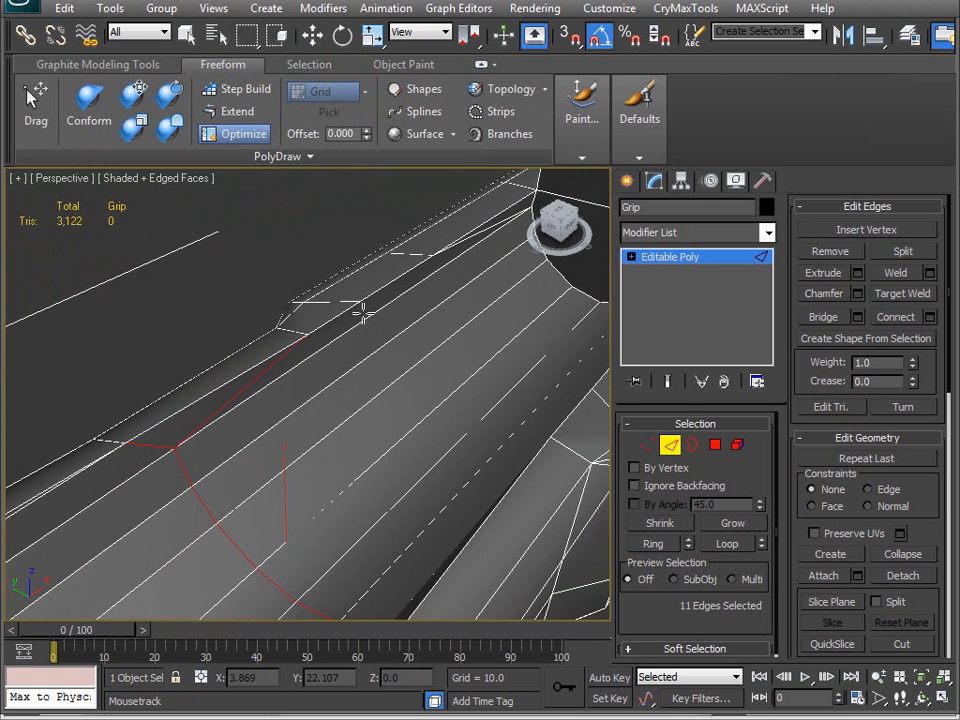
alt+middle_drag(166, 447, 292, 443)
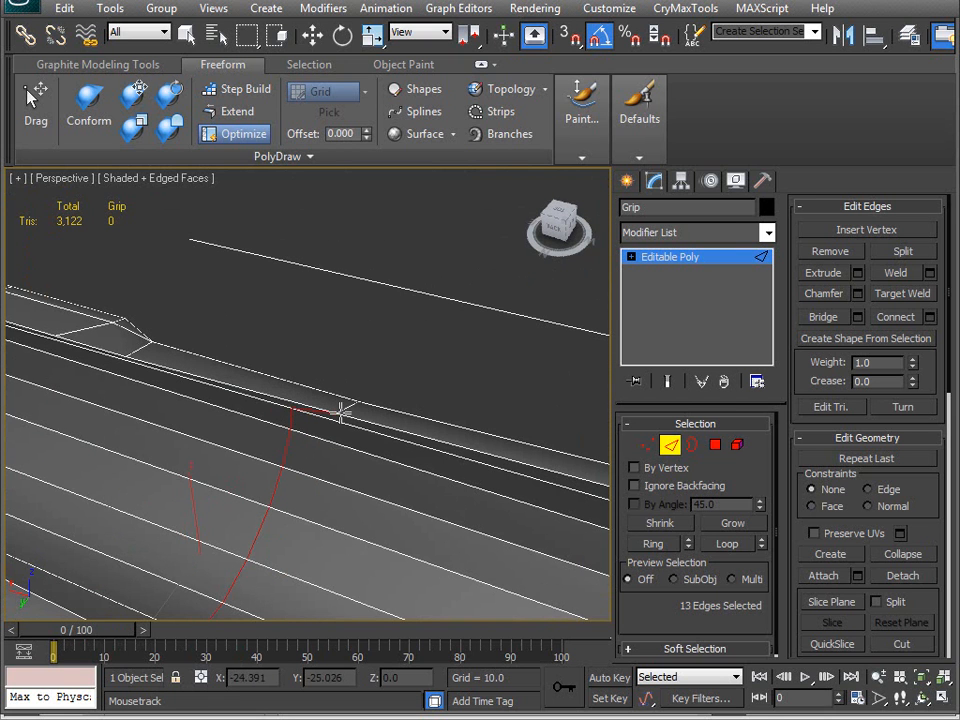
Collapse the surplus short edges under the opposite channel rim with the Optimize tool.
click(289, 408)
middle_drag(201, 421, 380, 461)
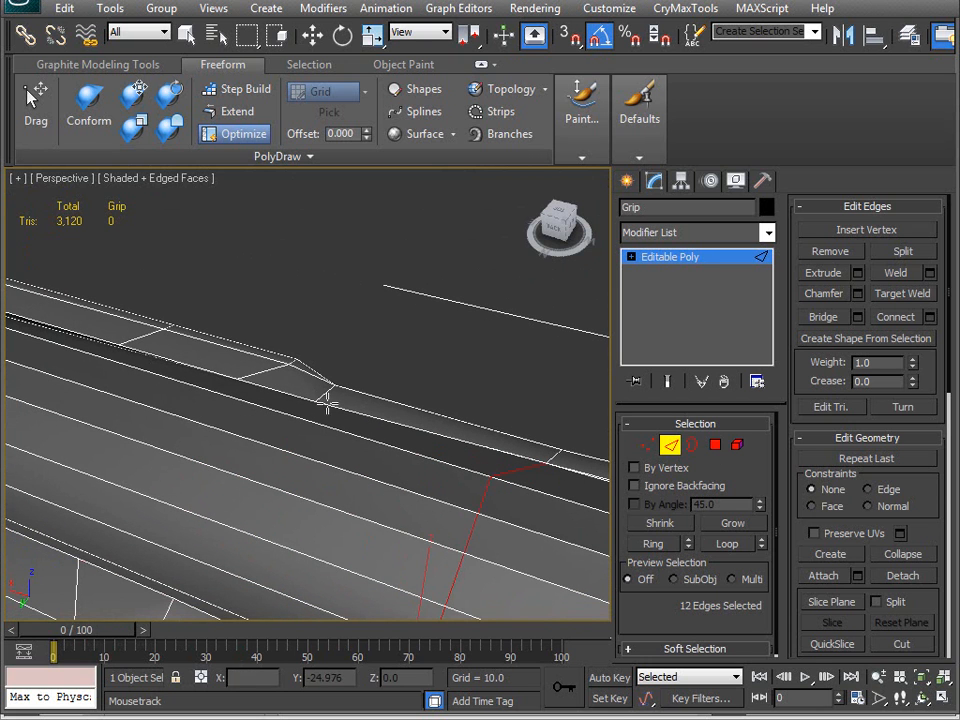
alt+middle_drag(495, 480, 323, 400)
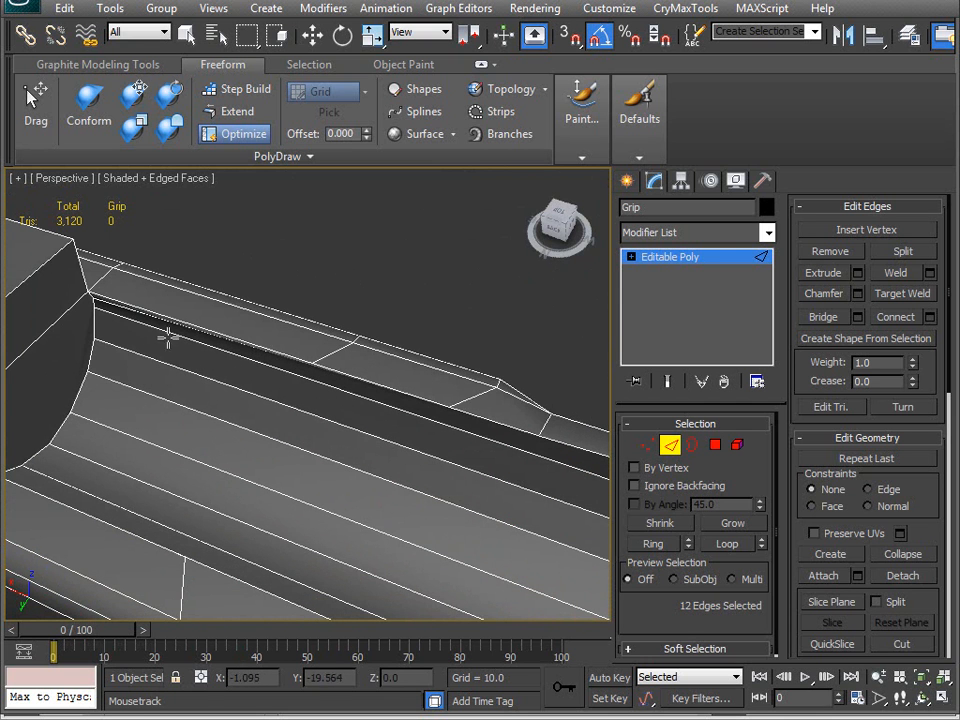
scroll(210, 354, up, 4)
middle_drag(206, 354, 279, 437)
middle_drag(113, 347, 150, 438)
middle_drag(175, 376, 331, 462)
Select the vertices of the opposite rim and examine the thin strip running along the channel's inner edge.
key(1)
key(w)
click(338, 385)
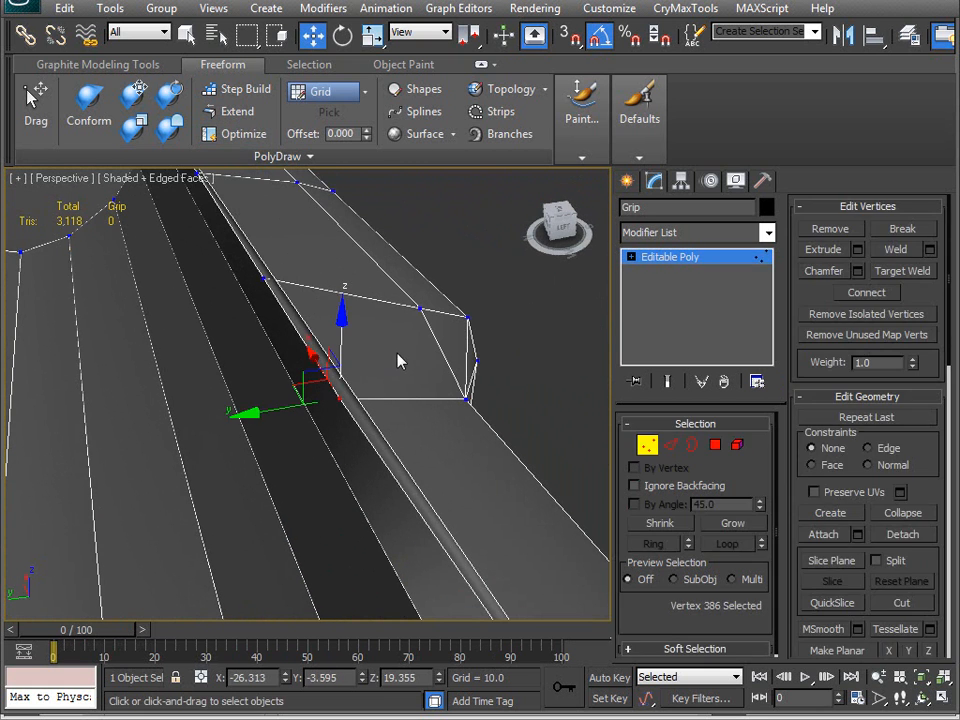
drag(206, 448, 208, 446)
scroll(232, 475, down, 4)
alt+middle_drag(234, 482, 206, 484)
scroll(383, 413, up, 4)
middle_drag(383, 413, 341, 394)
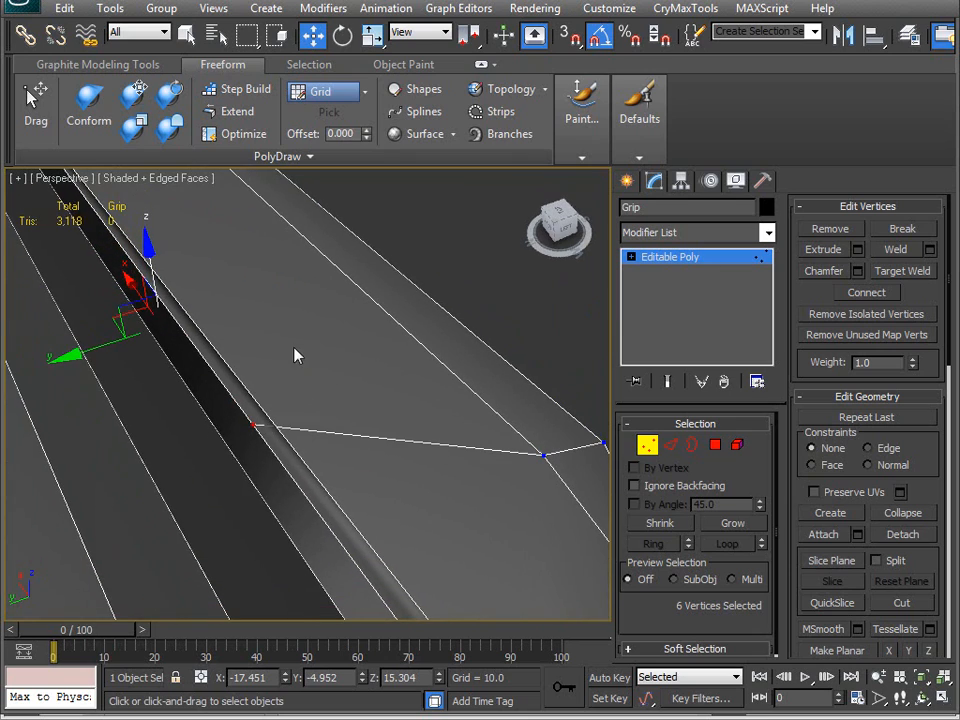
middle_drag(279, 386, 381, 426)
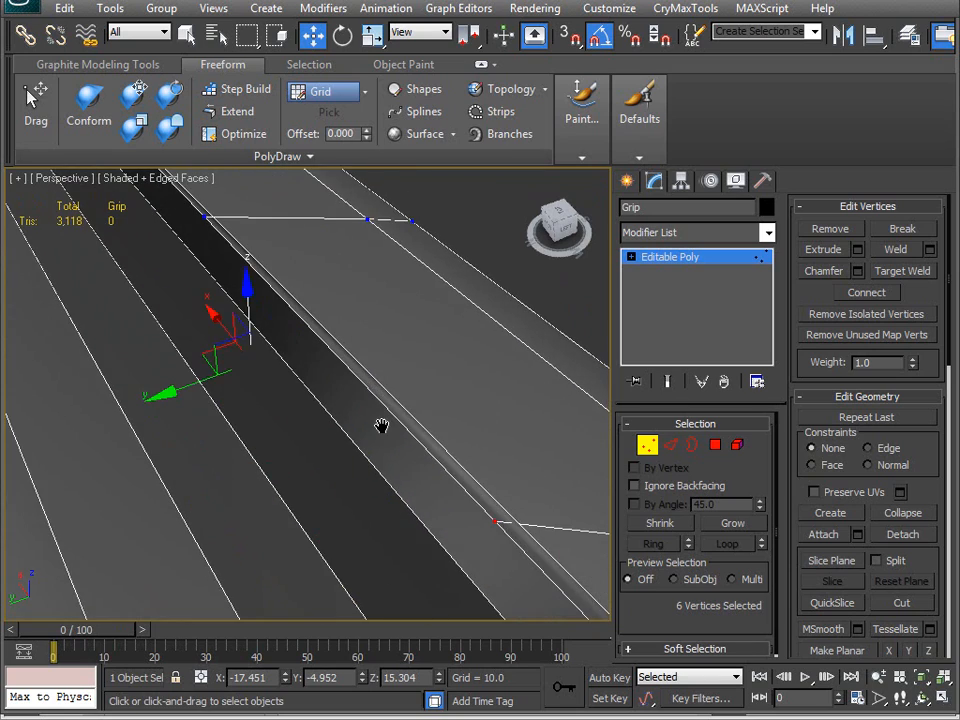
middle_drag(365, 522, 302, 437)
scroll(302, 437, down, 3)
middle_drag(343, 468, 272, 416)
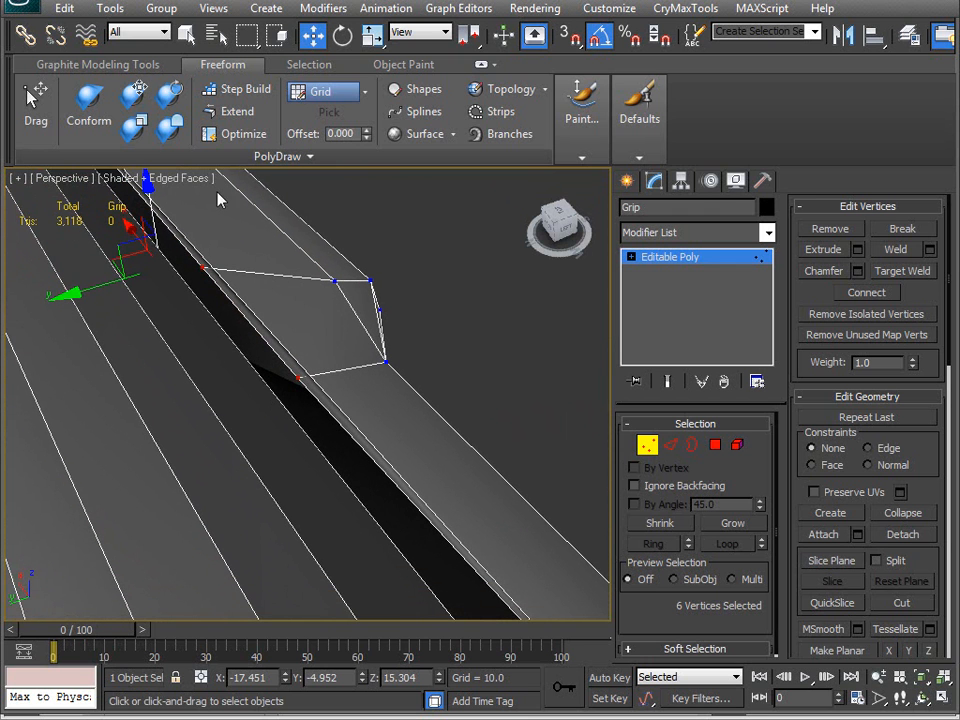
click(240, 142)
middle_drag(286, 482, 249, 393)
scroll(250, 394, down, 3)
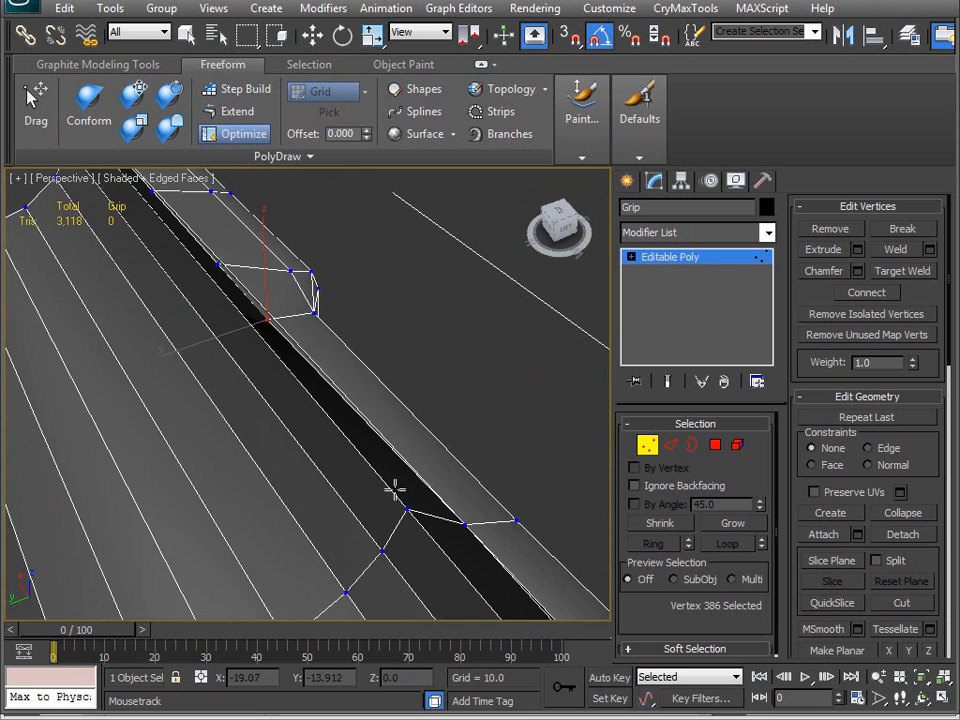
scroll(262, 410, up, 2)
middle_drag(268, 439, 328, 476)
Try to delete the channel wall polygon beneath the rim.
key(w)
alt+middle_drag(404, 488, 430, 462)
click(716, 447)
click(362, 471)
key(Delete)
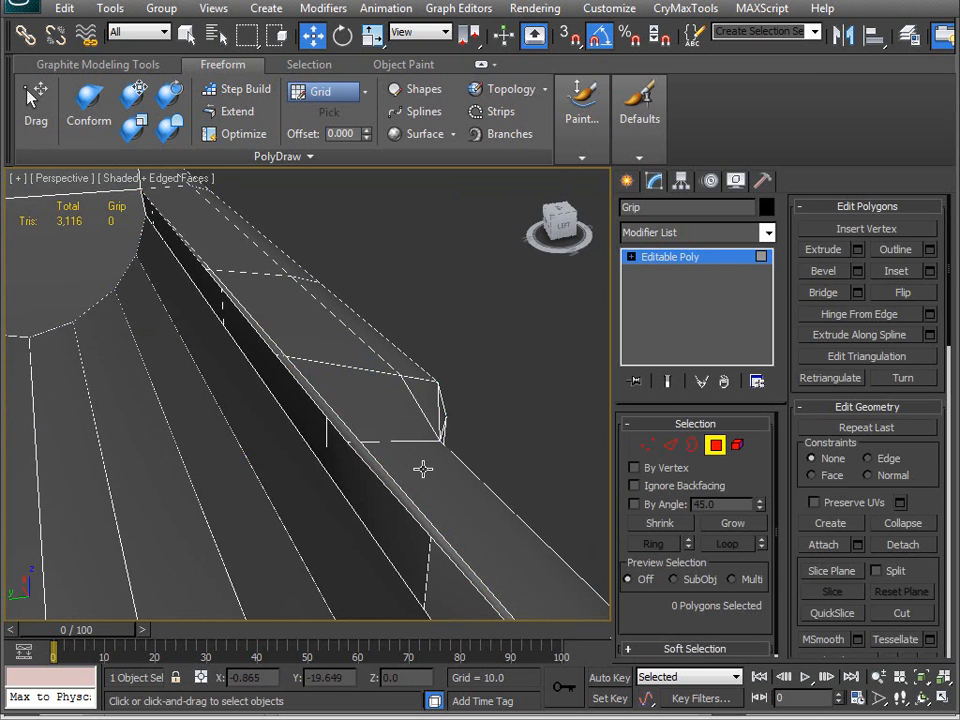
click(352, 432)
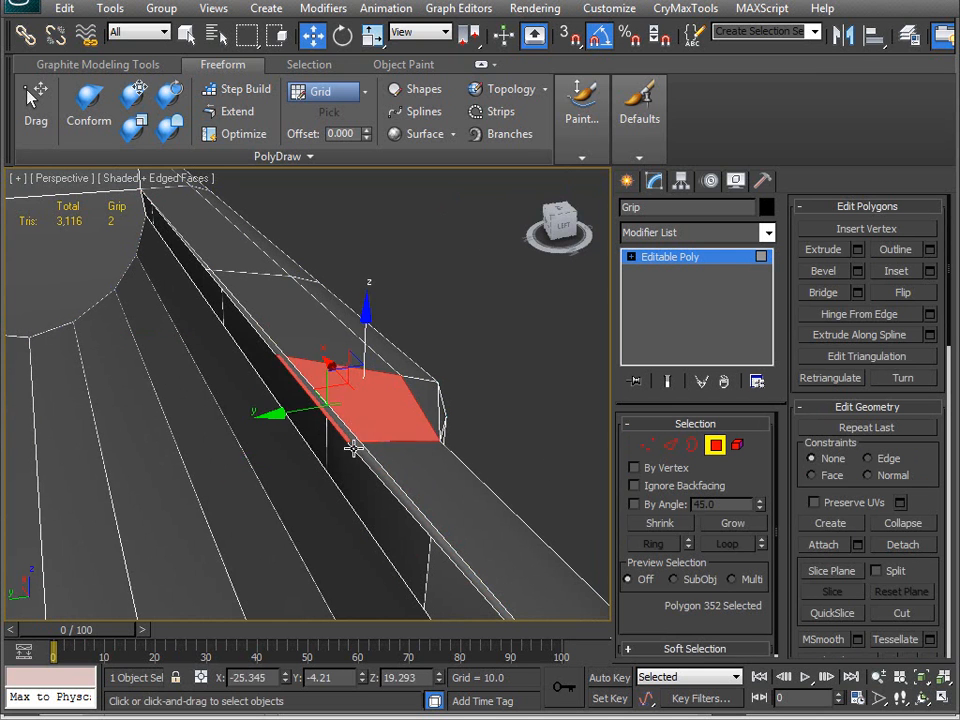
click(361, 454)
middle_drag(371, 495, 329, 392)
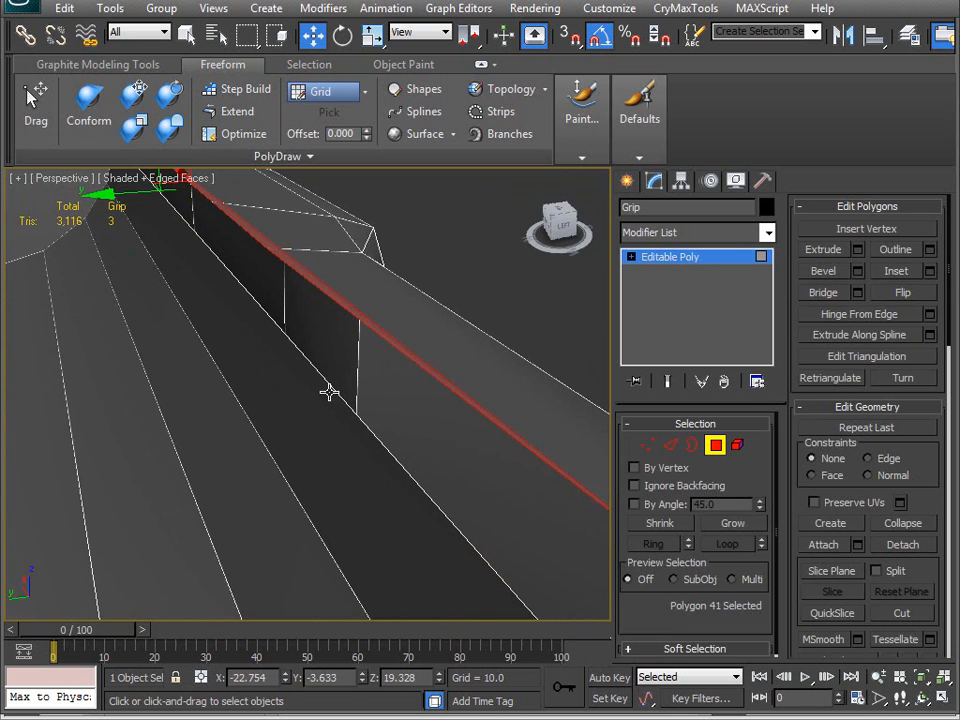
key(ctrl+z)
key(ctrl+z)
key(ctrl+z)
Delete the thin strip polygon along the inner rim and the channel wall polygon beneath it.
click(331, 295)
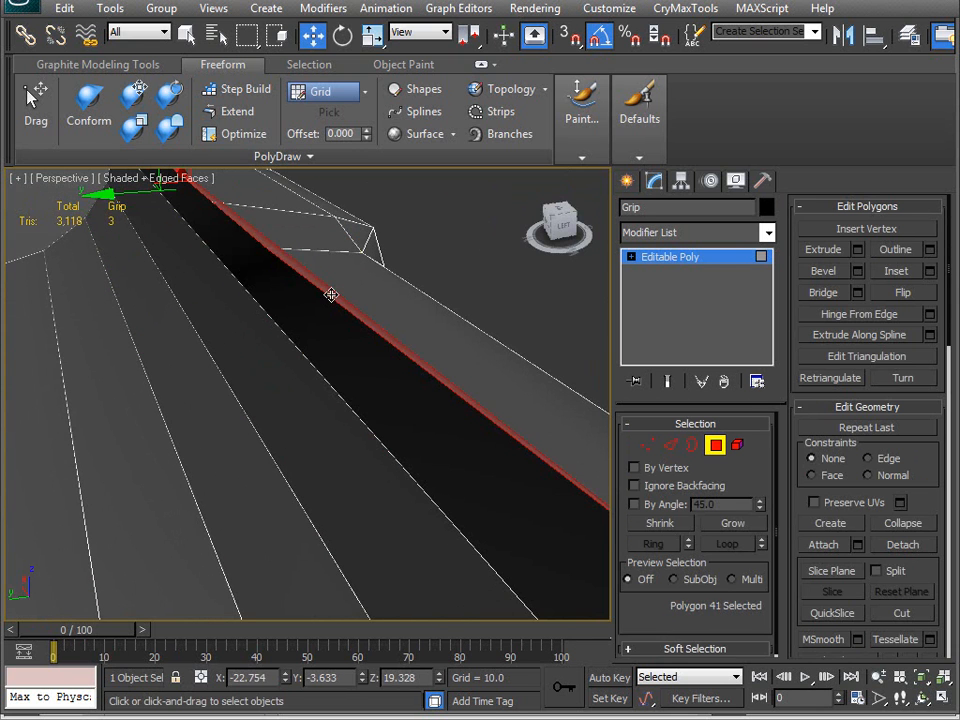
key(Delete)
click(331, 295)
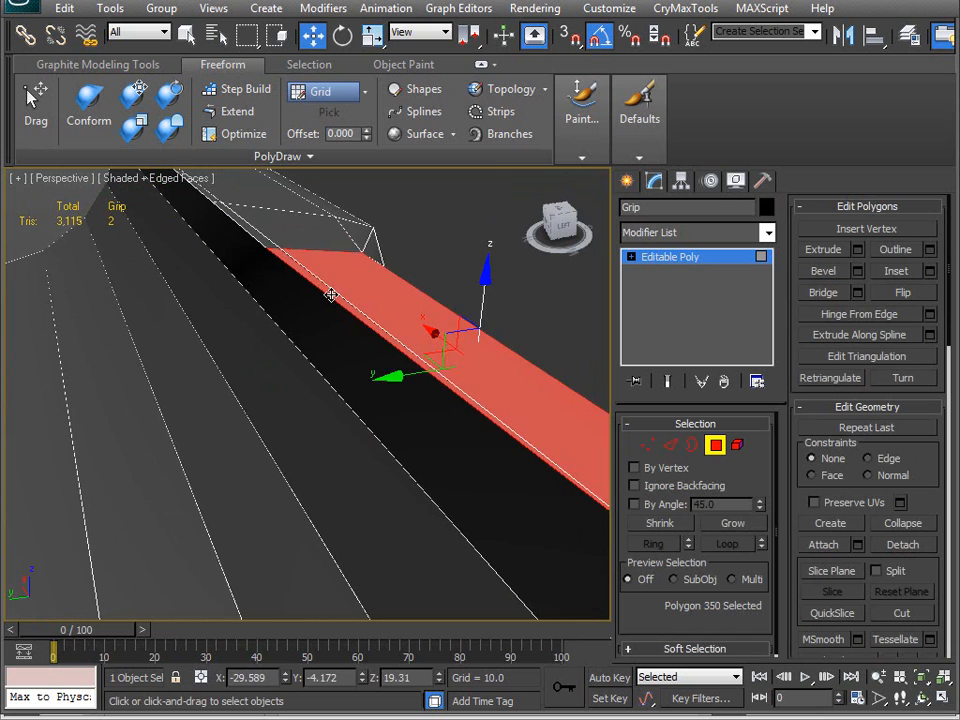
click(331, 295)
alt+middle_drag(331, 295, 351, 279)
key(Delete)
alt+middle_drag(411, 281, 51, 316)
alt+middle_drag(190, 357, 346, 395)
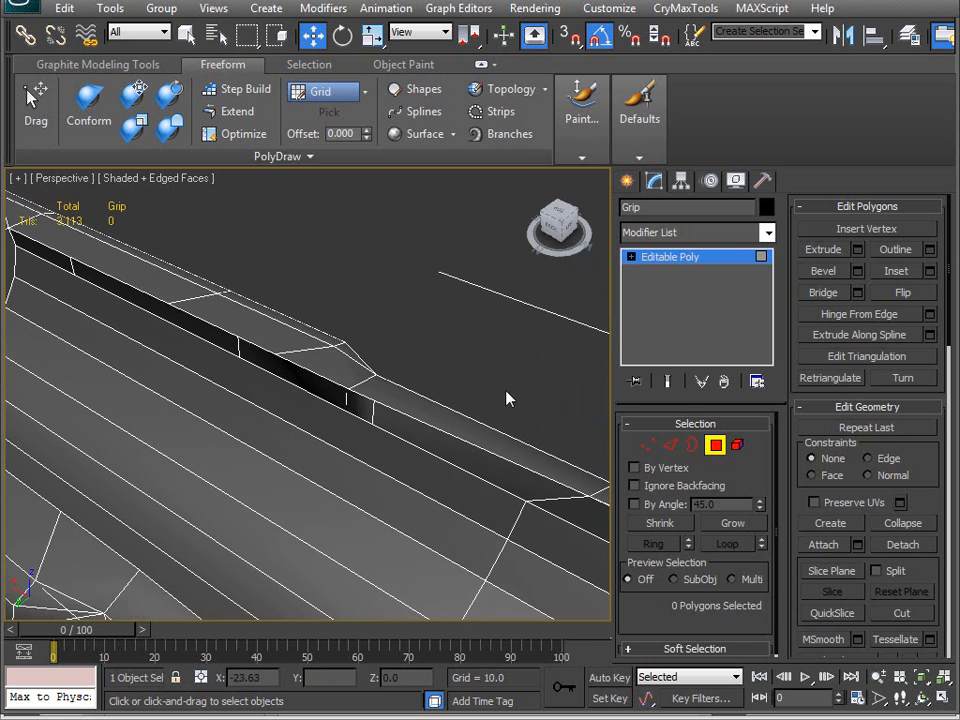
Select the open border left along the channel wall and cap it.
click(692, 446)
click(463, 460)
mouse_move(287, 489)
middle_down()
mouse_move(327, 503)
mouse_move(301, 498)
middle_up()
click(918, 258)
alt+middle_drag(364, 482, 360, 455)
Use the Optimize tool to join the rim vertex to the crosswise loop's end vertex and tidy the neighbouring rim vertex.
click(243, 136)
shift+drag(366, 399, 543, 515)
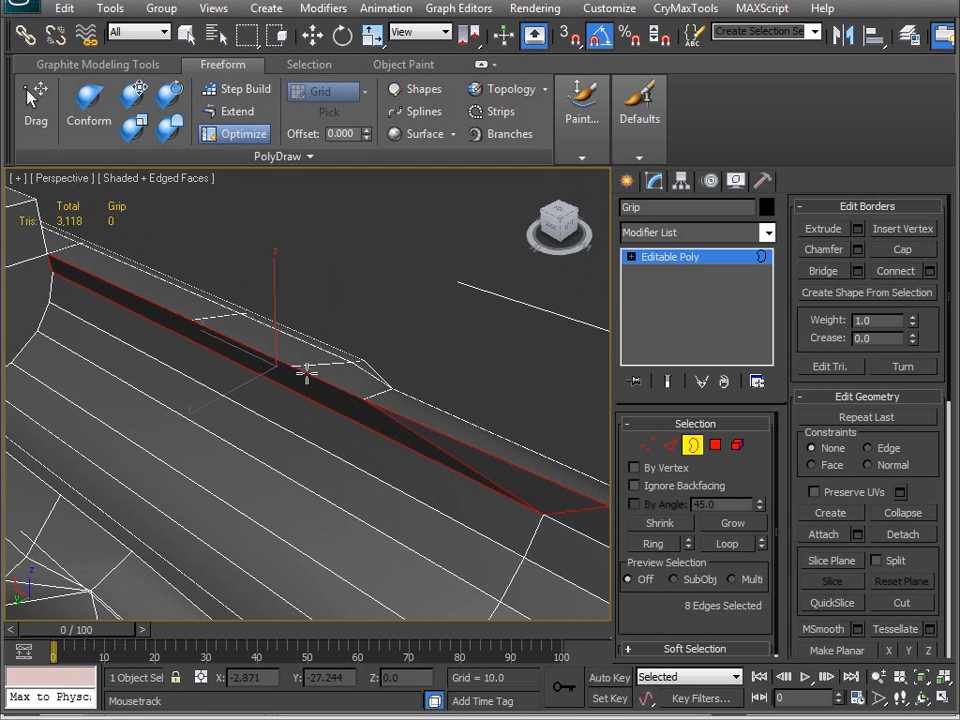
shift+drag(202, 320, 186, 320)
middle_drag(237, 405, 336, 460)
right_click(390, 362)
Select the rear corner vertex of the channel's inner rim and copy its Y coordinate of -3.594.
alt+middle_drag(313, 397, 392, 465)
key(1)
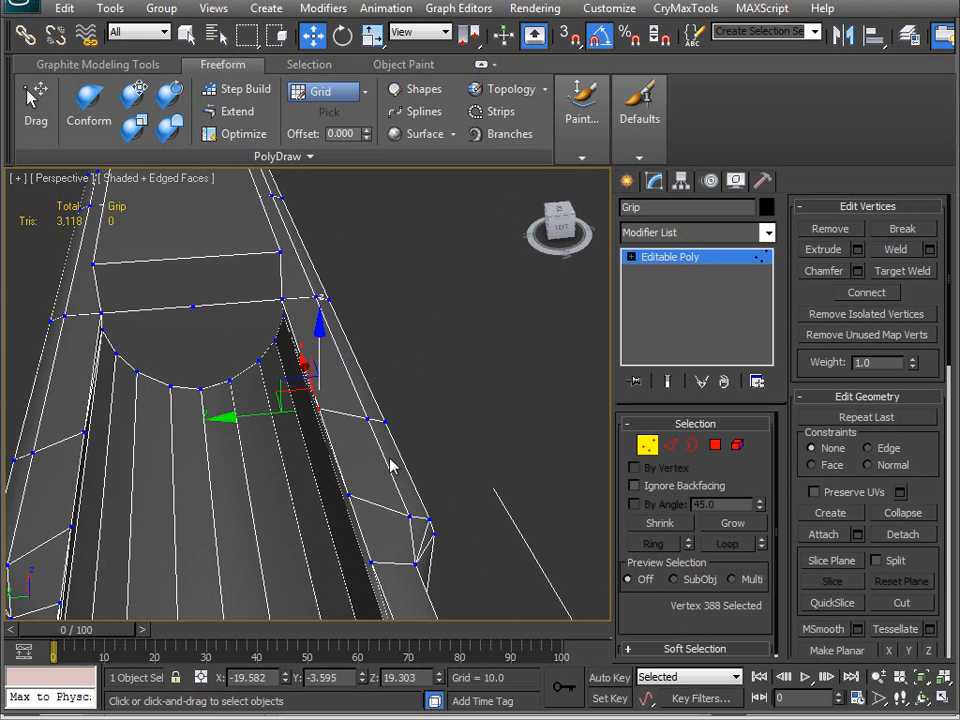
click(281, 300)
key(z)
alt+middle_drag(316, 468, 358, 478)
scroll(342, 415, down, 4)
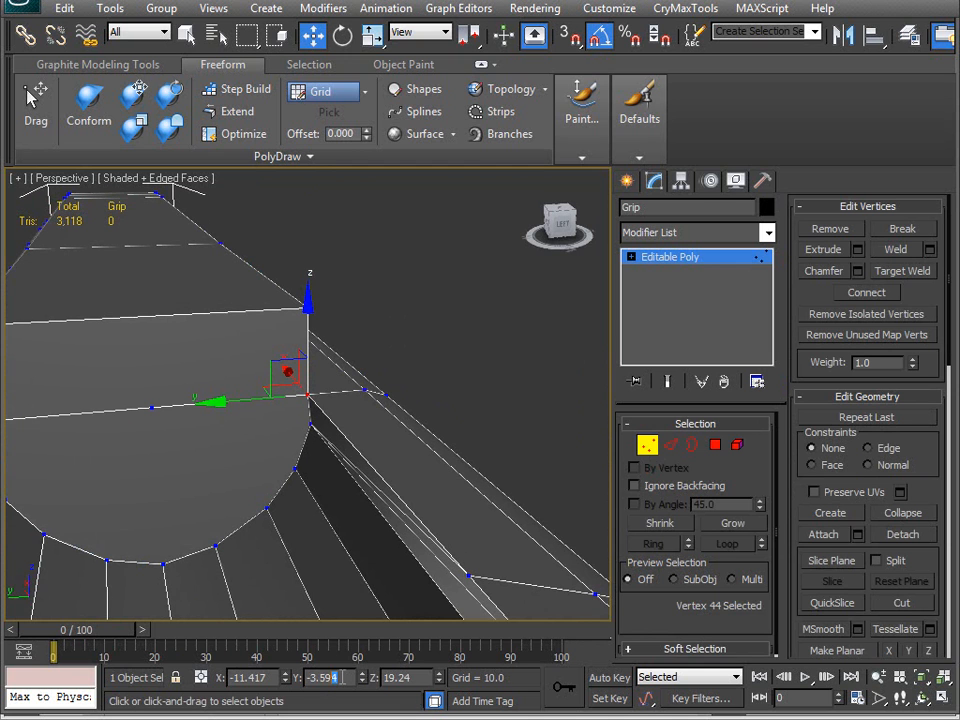
Select the five remaining inner rim vertices on that side up to the front corner, make them planar in Y and set Y to -3.594.
click(463, 573)
alt+middle_drag(456, 600, 395, 481)
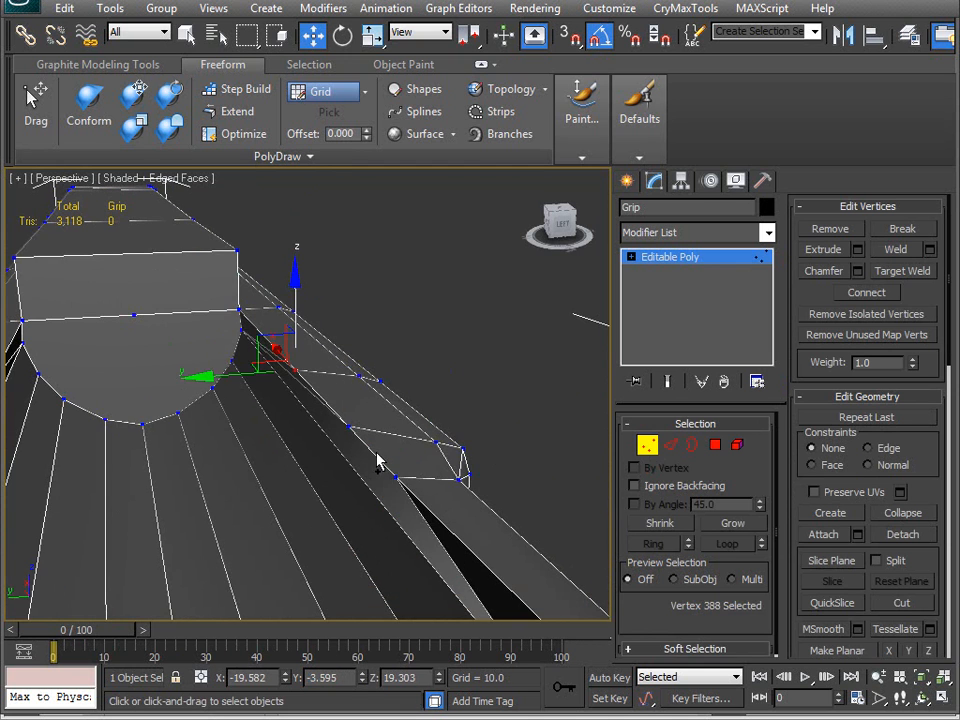
ctrl+click(347, 428)
ctrl+click(398, 480)
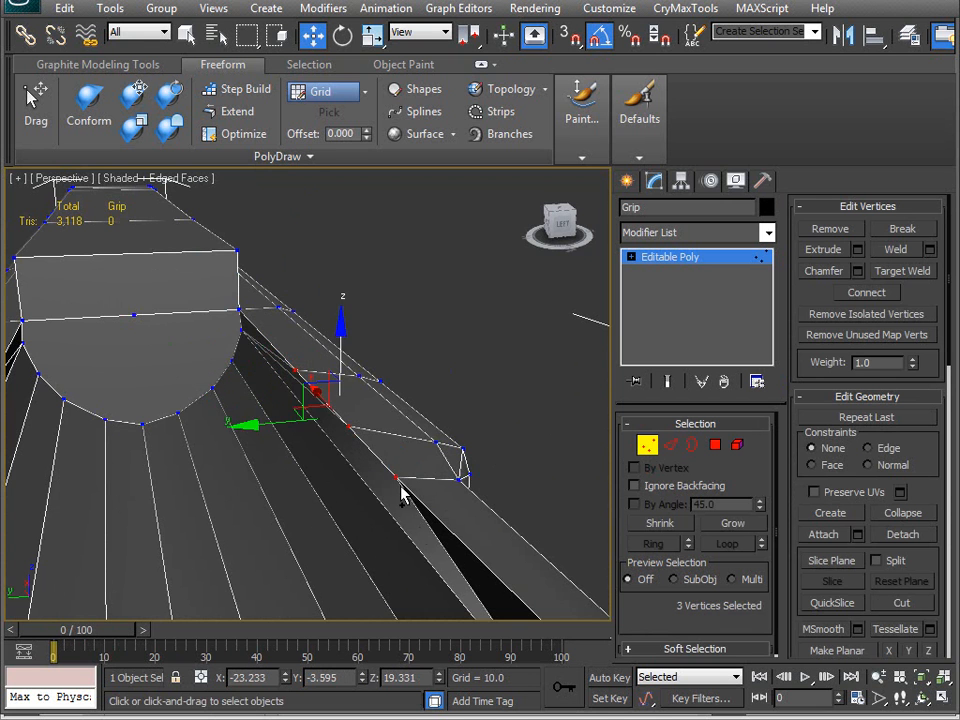
scroll(321, 428, up, 5)
ctrl+click(284, 360)
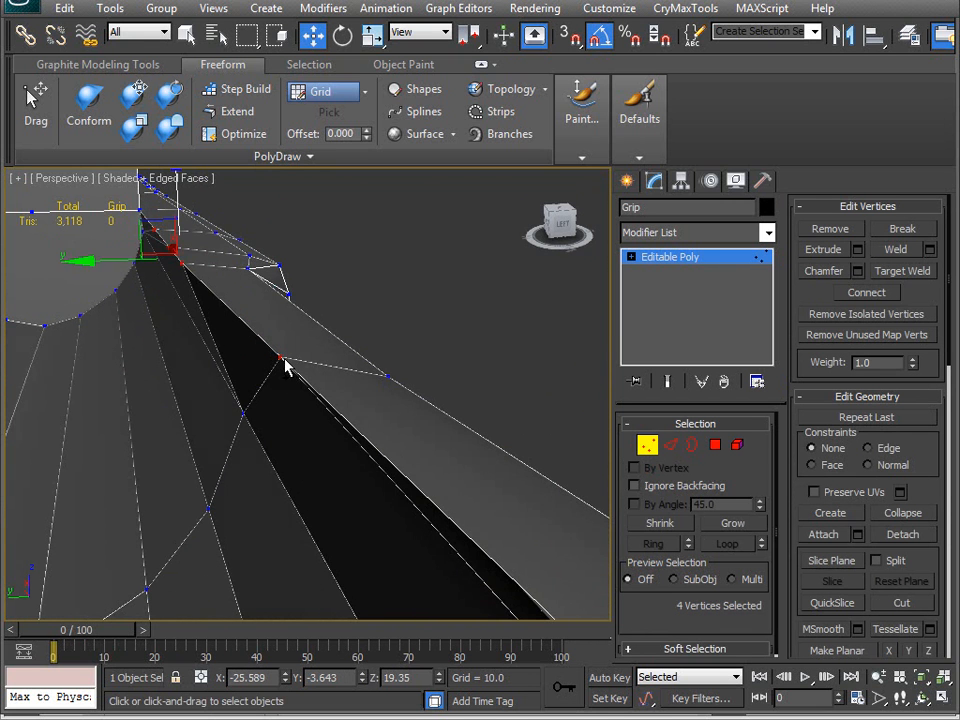
middle_drag(305, 462, 281, 411)
scroll(281, 408, down, 2)
middle_drag(306, 472, 235, 395)
scroll(235, 396, down, 4)
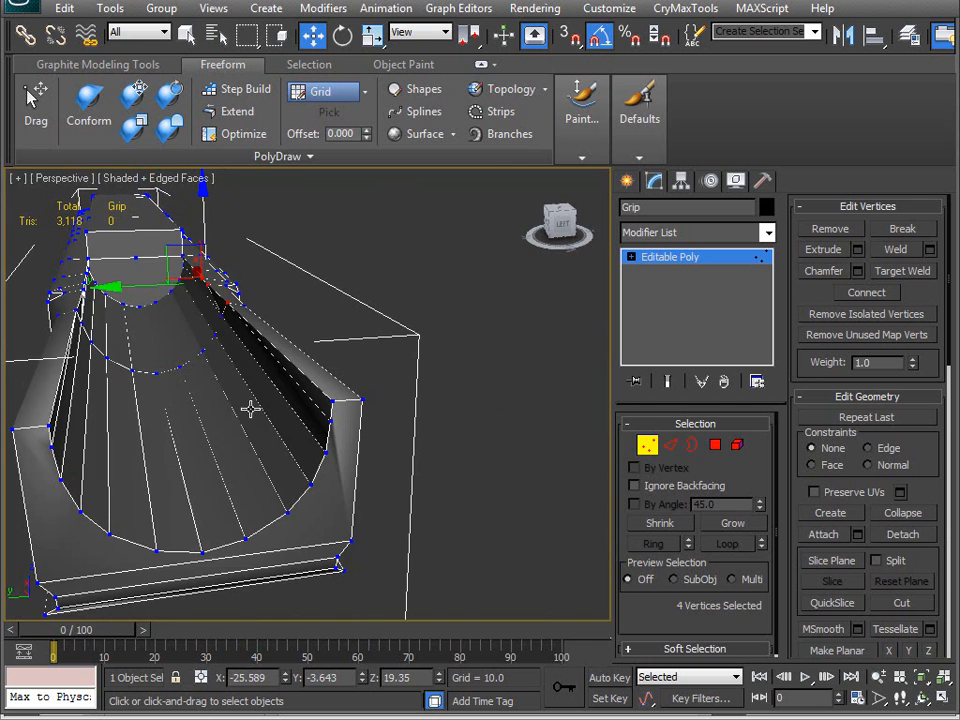
ctrl+click(332, 398)
scroll(167, 411, up, 4)
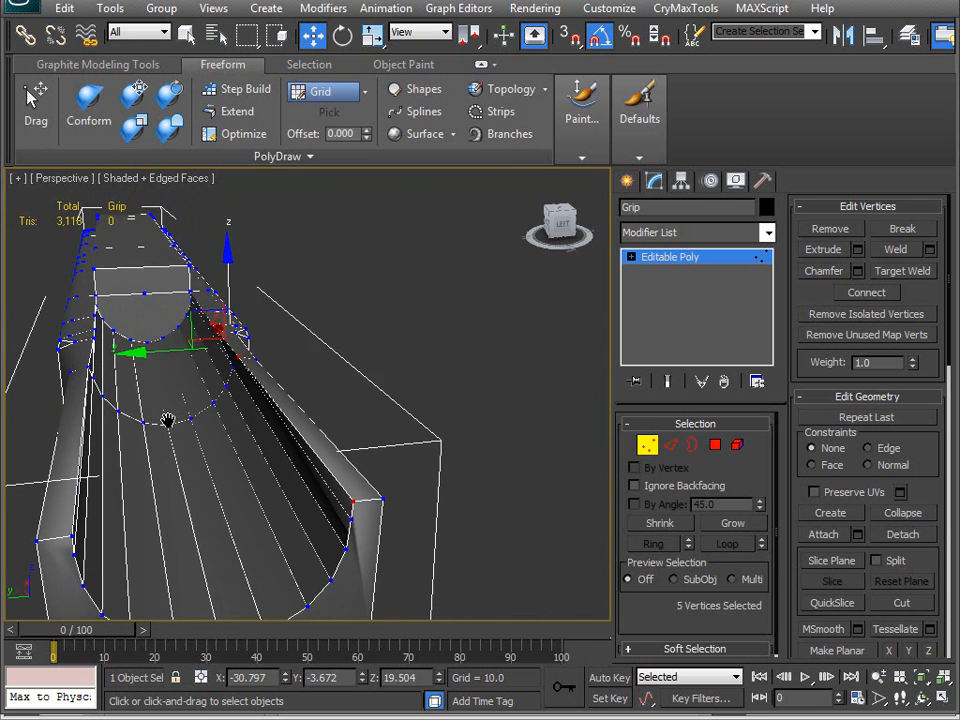
drag(918, 497, 914, 345)
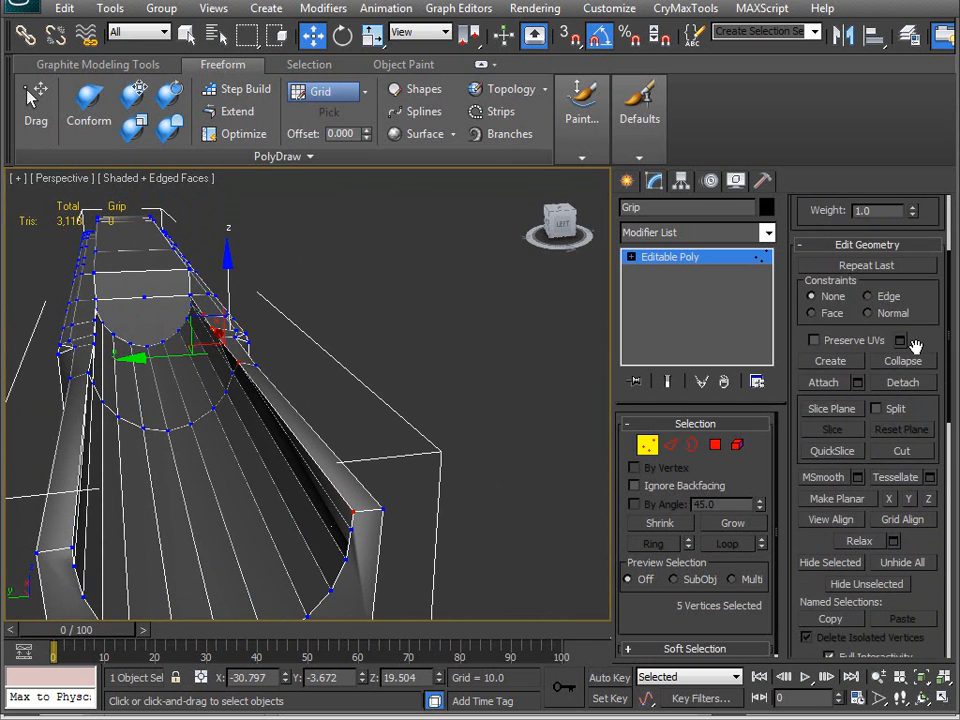
click(909, 499)
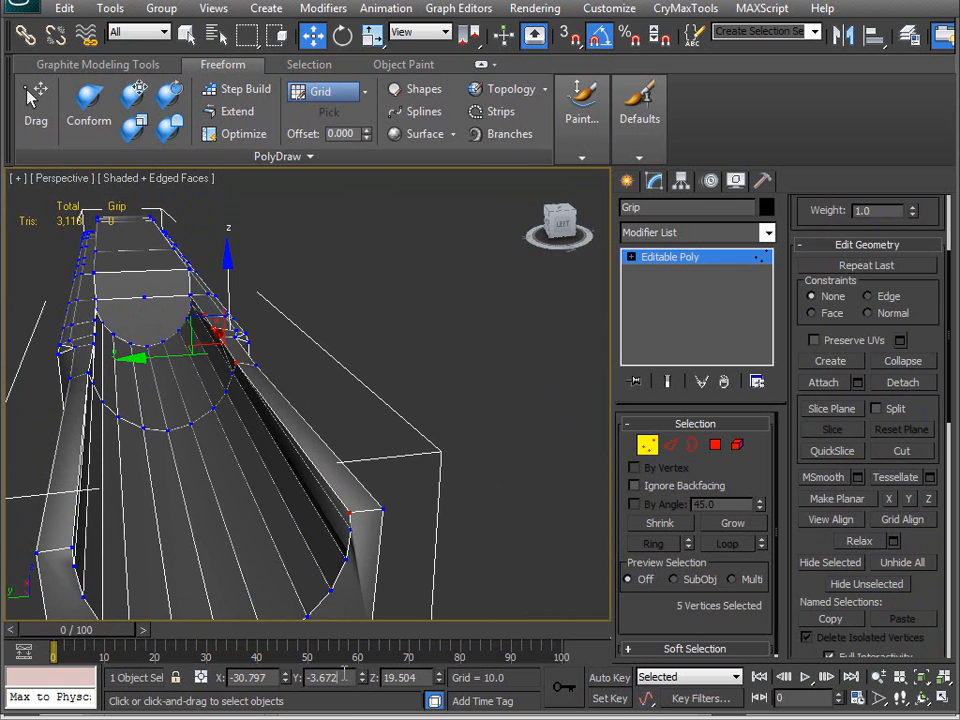
Select the opposite inner rim's vertices from the rear corner to the front corner, make them planar in Y and set Y to 3.594.
alt+middle_drag(278, 410, 264, 466)
middle_drag(300, 365, 354, 435)
scroll(354, 435, up, 4)
alt+middle_drag(354, 480, 330, 462)
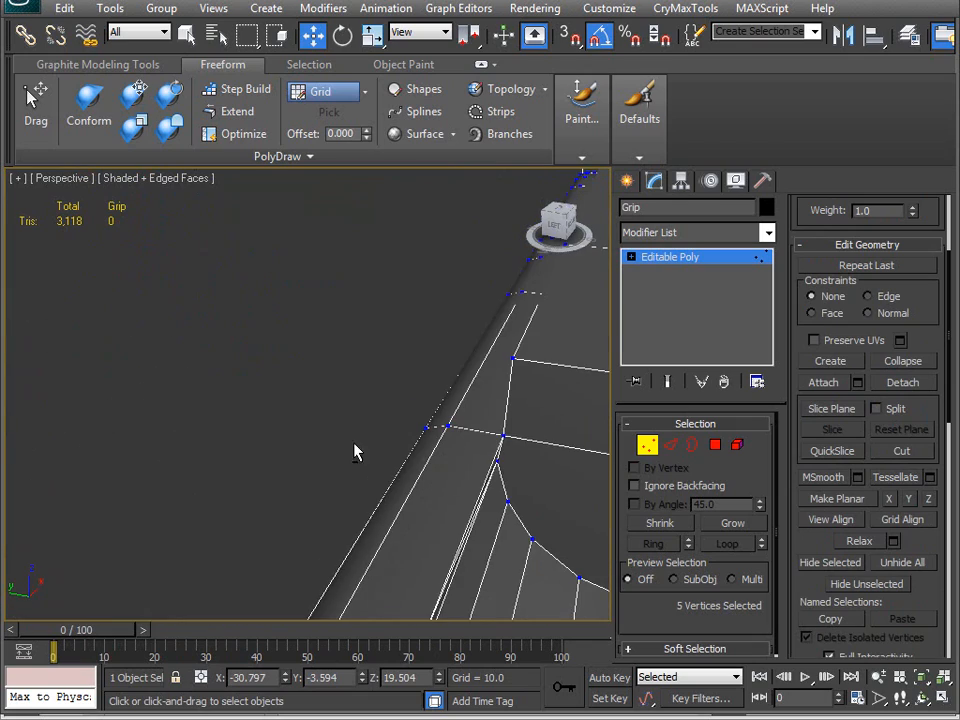
click(503, 436)
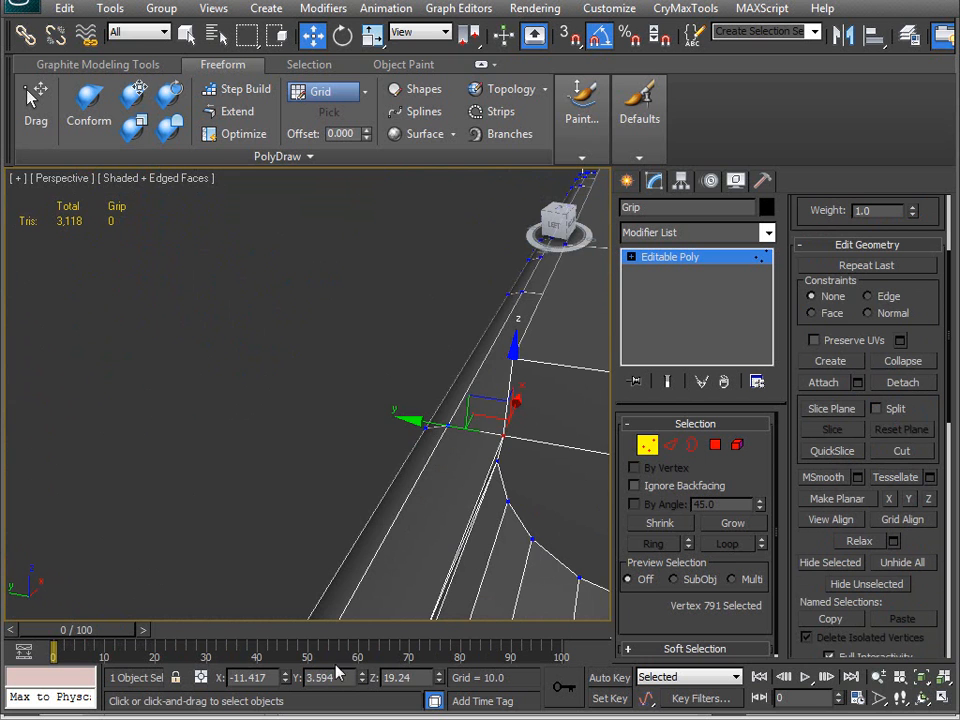
alt+middle_drag(436, 496, 338, 342)
ctrl+click(346, 325)
ctrl+click(214, 440)
alt+middle_drag(208, 521, 313, 477)
ctrl+click(267, 385)
alt+middle_drag(227, 482, 411, 338)
ctrl+click(363, 424)
scroll(369, 435, up, 3)
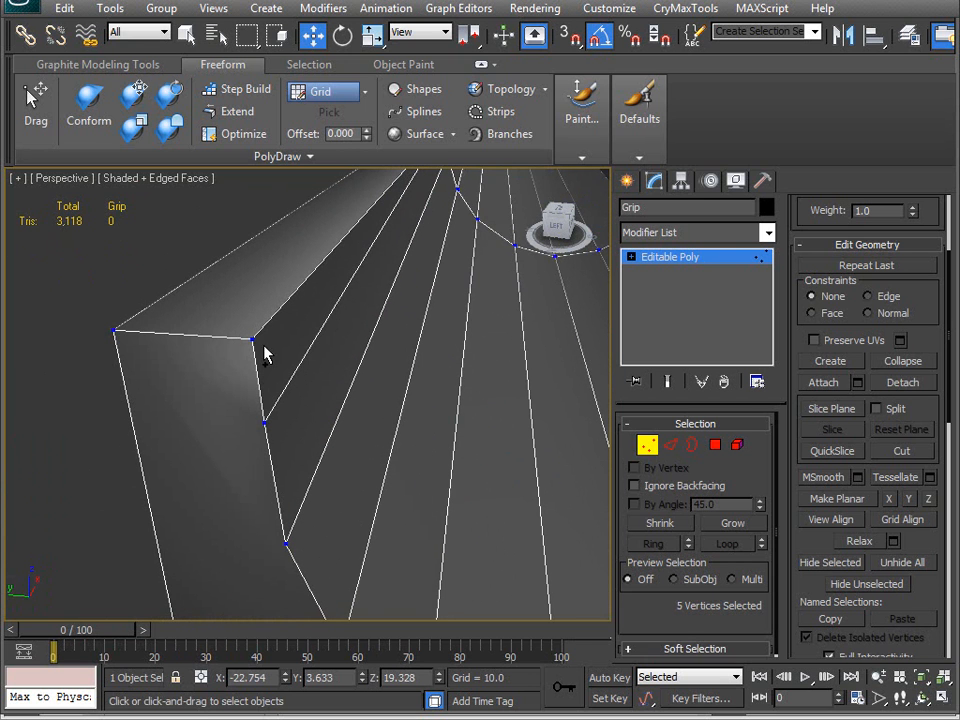
click(909, 499)
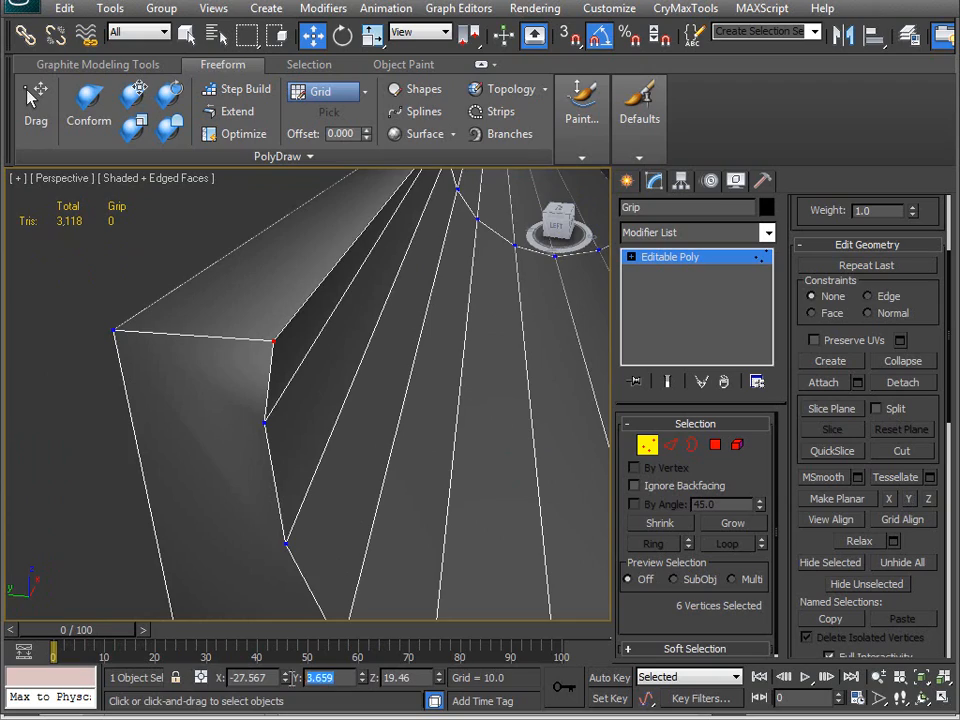
Select the eight crosswise edges inside the channel and shift them about 1.1 units along X toward the front.
alt+middle_drag(370, 383, 261, 326)
key(2)
click(282, 343)
ctrl+click(281, 343)
ctrl+click(350, 399)
ctrl+click(328, 394)
ctrl+click(381, 422)
ctrl+click(377, 437)
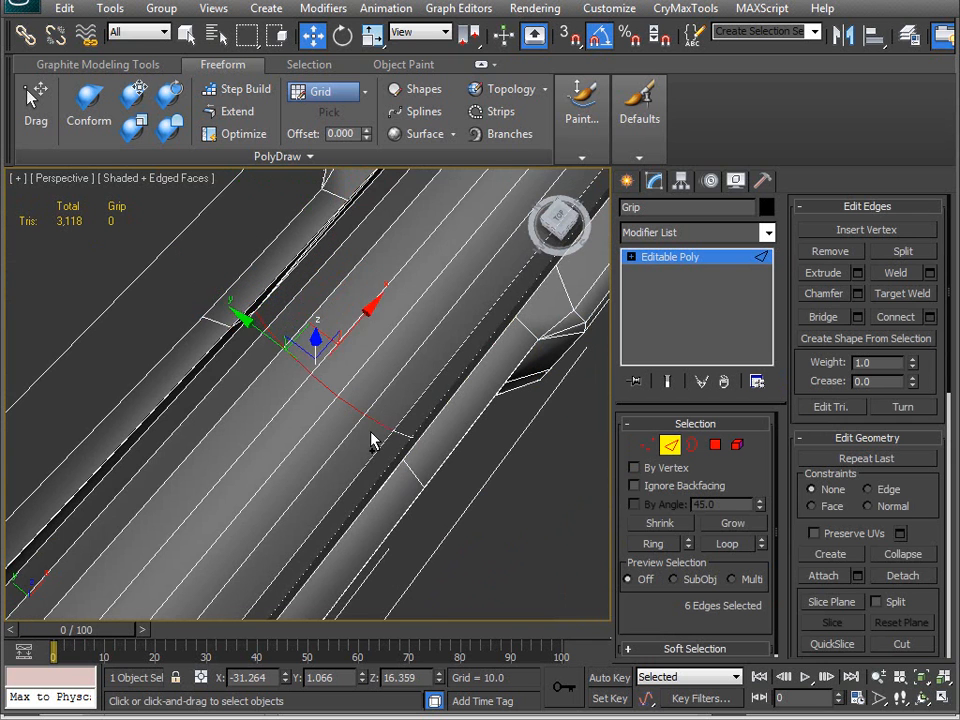
alt+middle_drag(377, 437, 516, 407)
ctrl+click(405, 304)
ctrl+click(410, 333)
alt+middle_drag(410, 333, 261, 383)
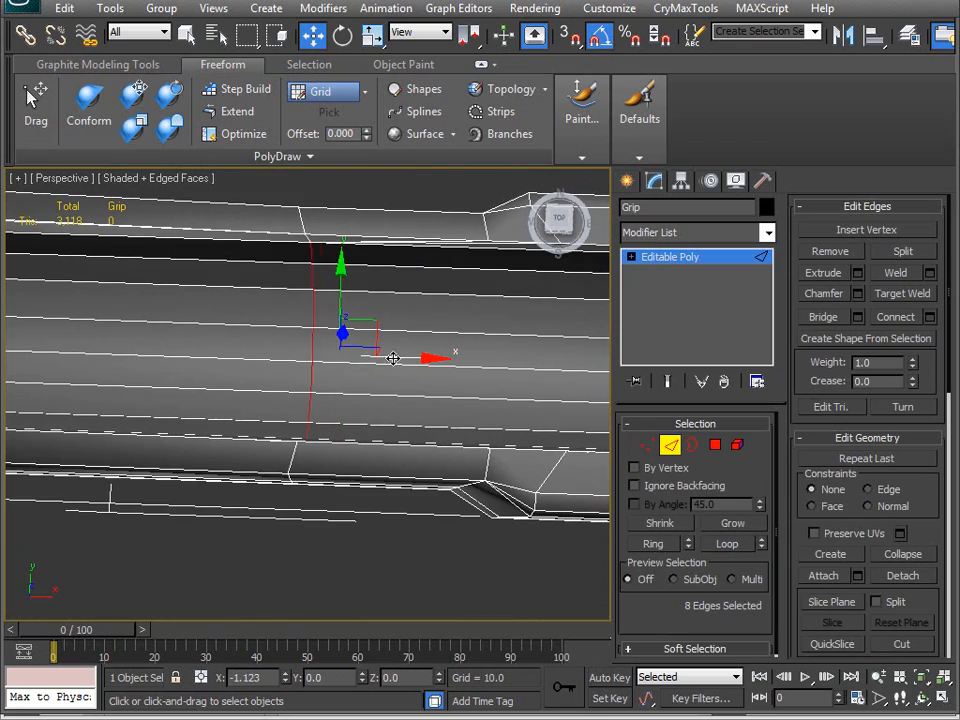
alt+middle_drag(389, 359, 282, 335)
Unhide the Slide object to use as a reference against the channel's front opening.
alt+middle_drag(344, 358, 400, 397)
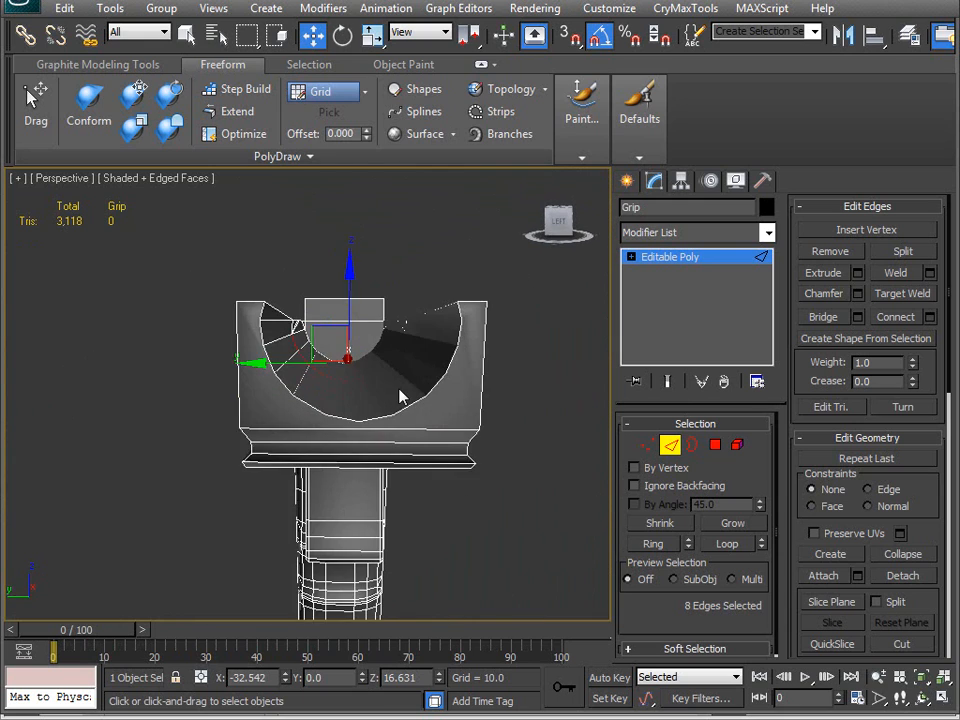
scroll(392, 392, up, 5)
right_click(372, 394)
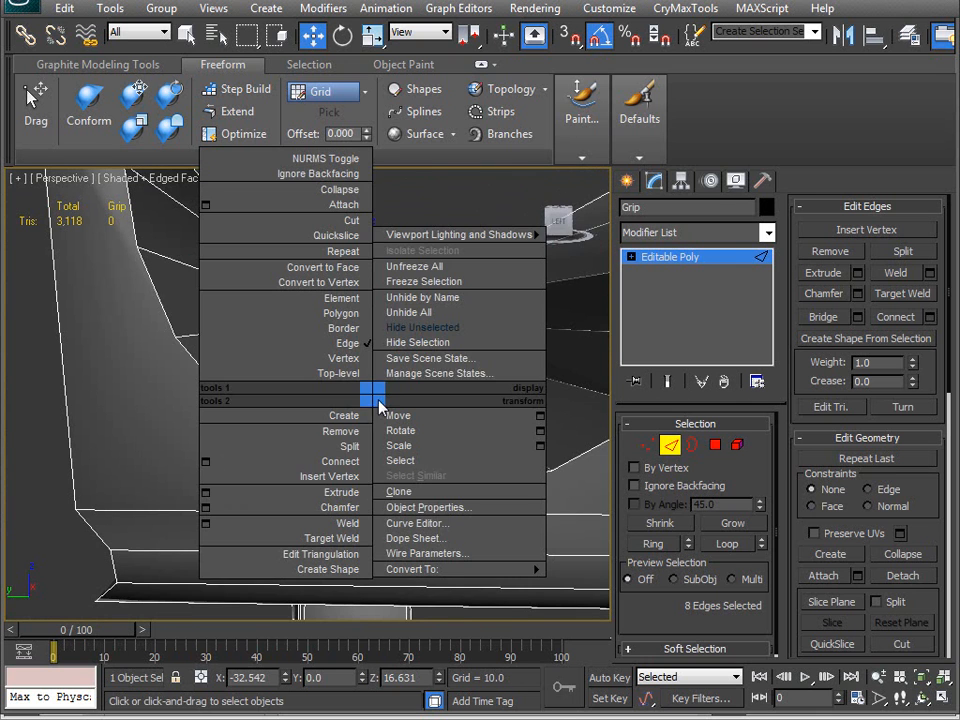
right_click(444, 305)
click(280, 275)
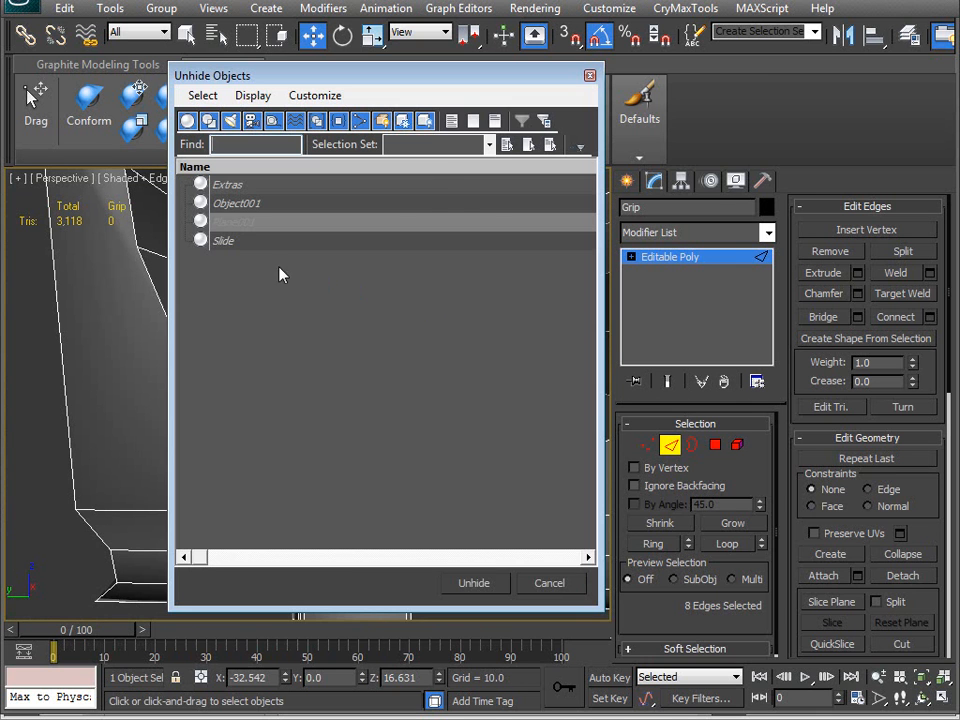
click(224, 242)
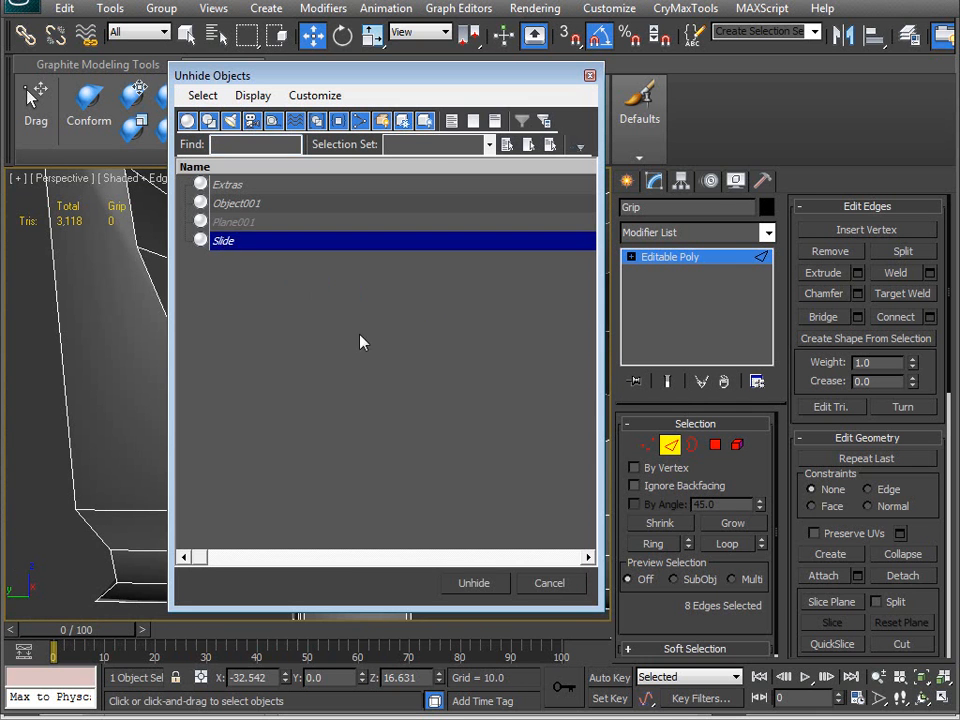
click(474, 583)
middle_drag(355, 375, 291, 416)
Select both upper inner corner vertices at the channel's front and scale them apart along Y to follow the slide's curve.
key(1)
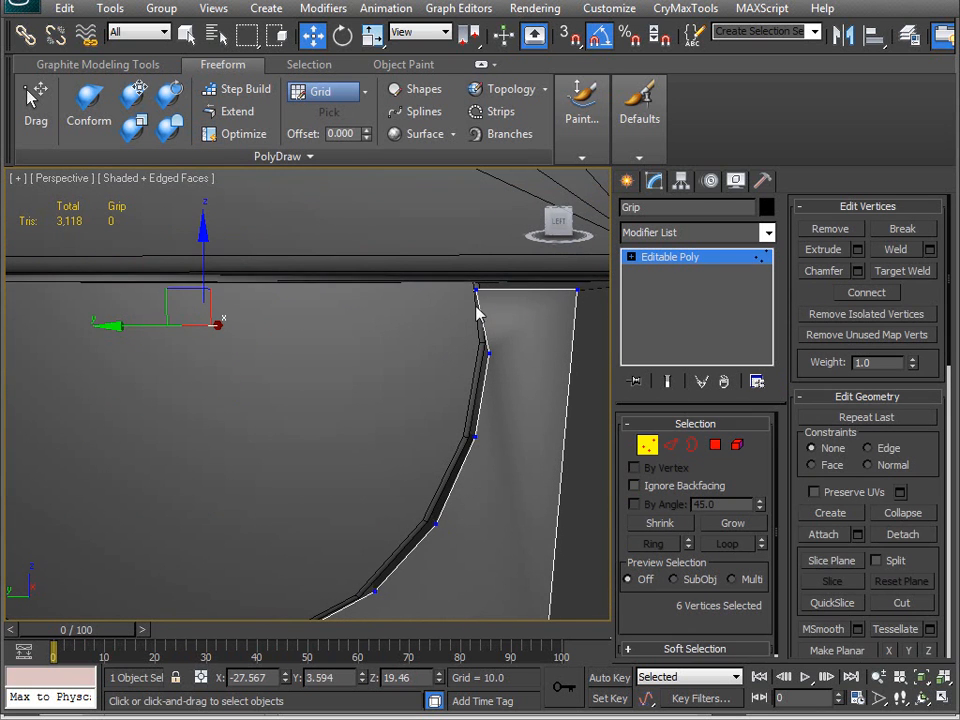
click(477, 290)
middle_drag(381, 343, 328, 336)
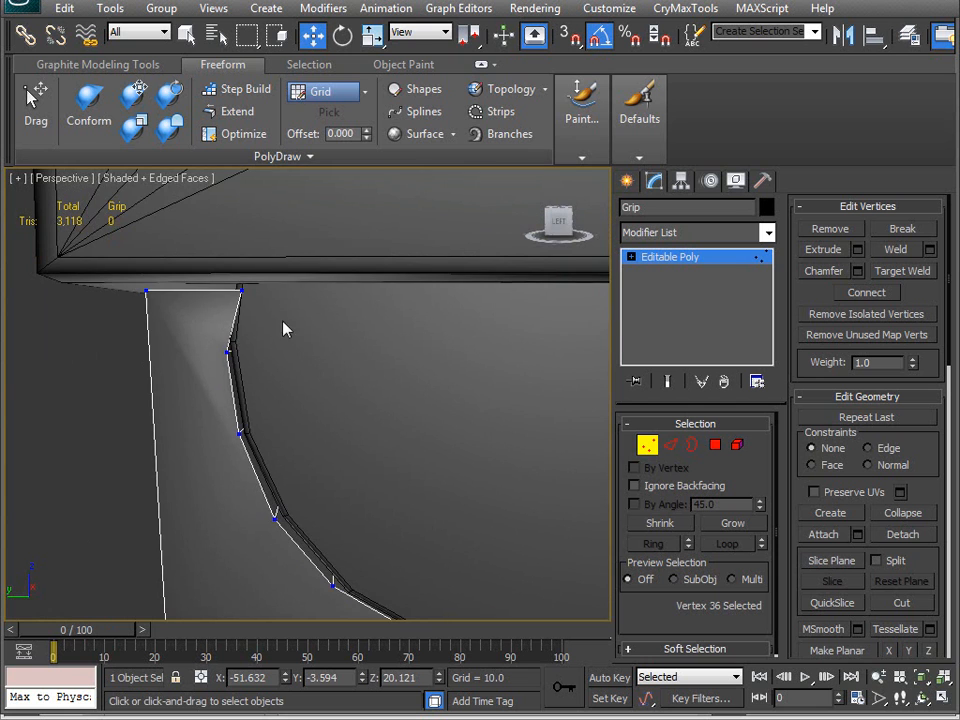
ctrl+click(236, 285)
middle_drag(255, 324, 201, 340)
key(r)
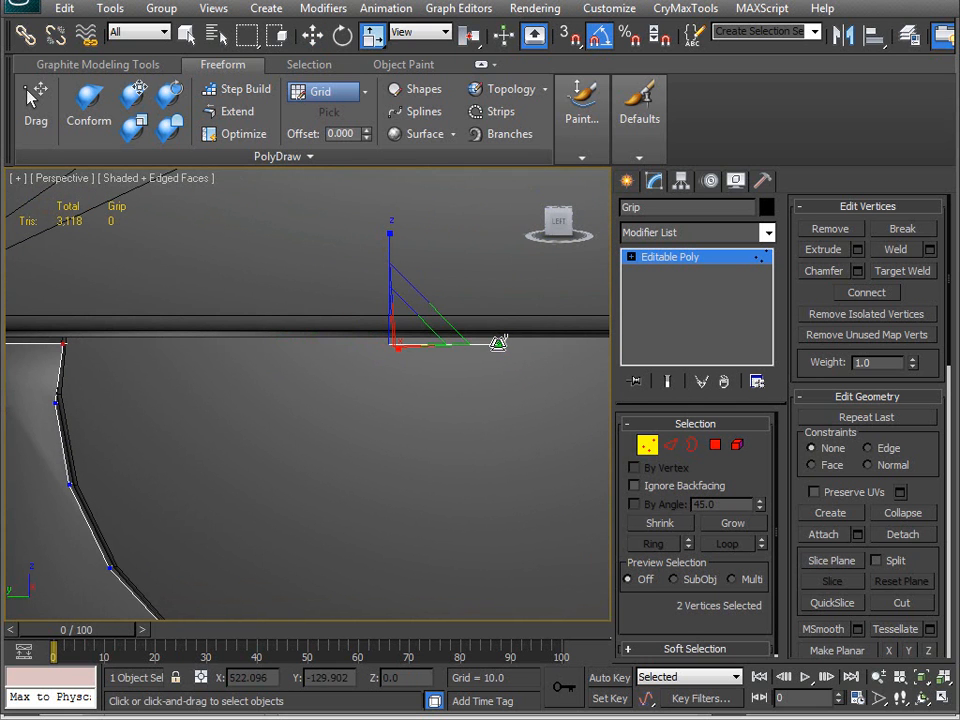
middle_drag(361, 476, 447, 464)
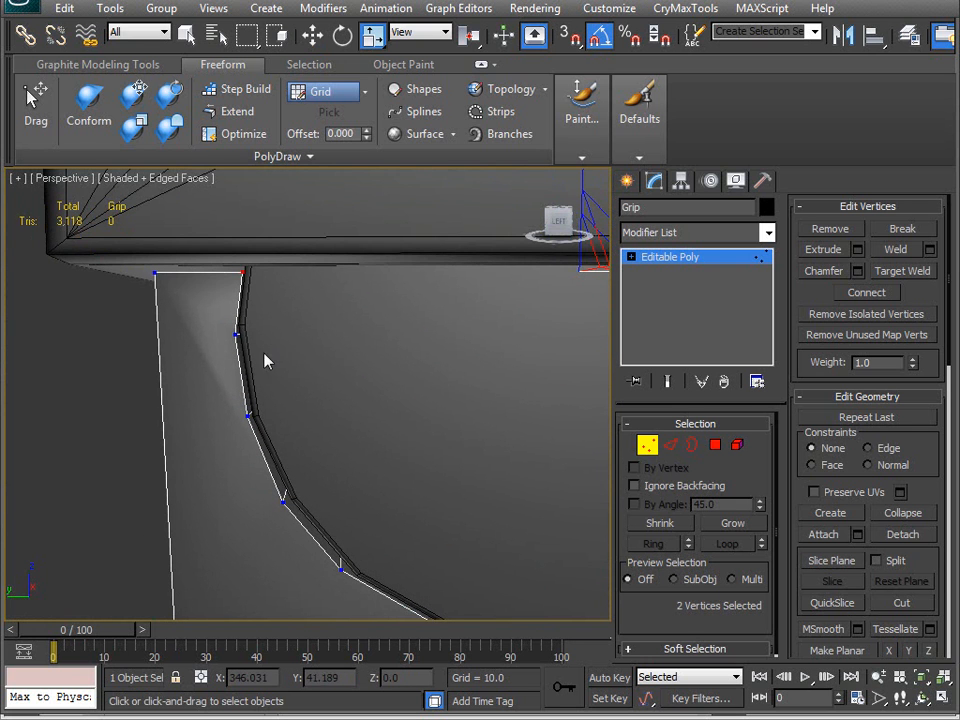
Select the edges running back from the second vertex of the front arc on both sides and raise them about 0.09 along Z.
middle_drag(247, 342, 193, 373)
key(2)
click(150, 354)
alt+middle_drag(342, 403, 405, 361)
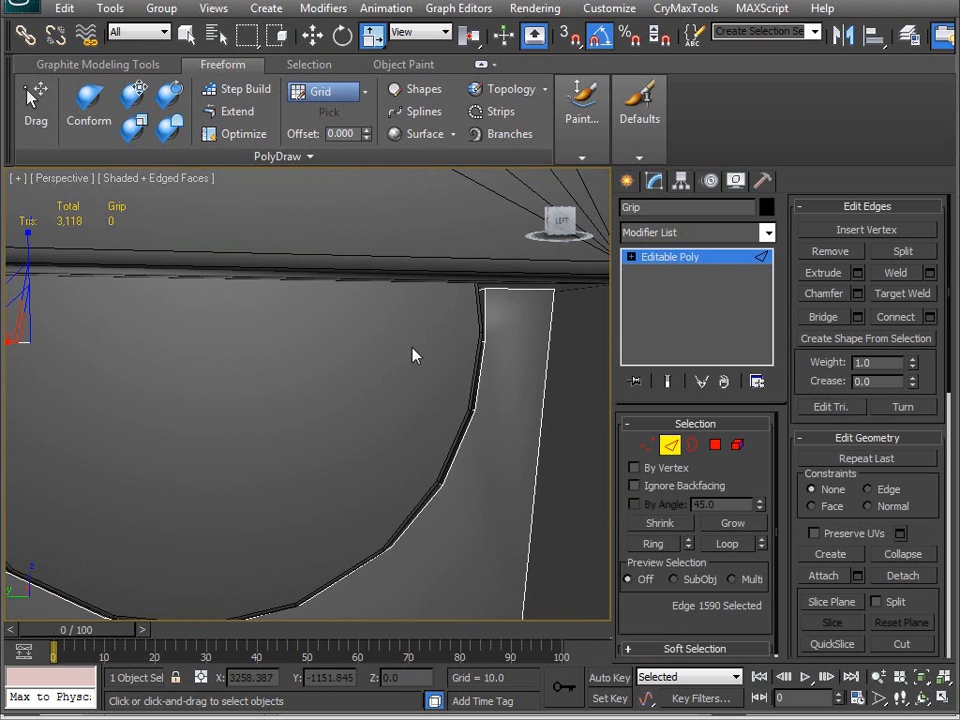
ctrl+click(471, 340)
middle_drag(471, 340, 426, 401)
key(w)
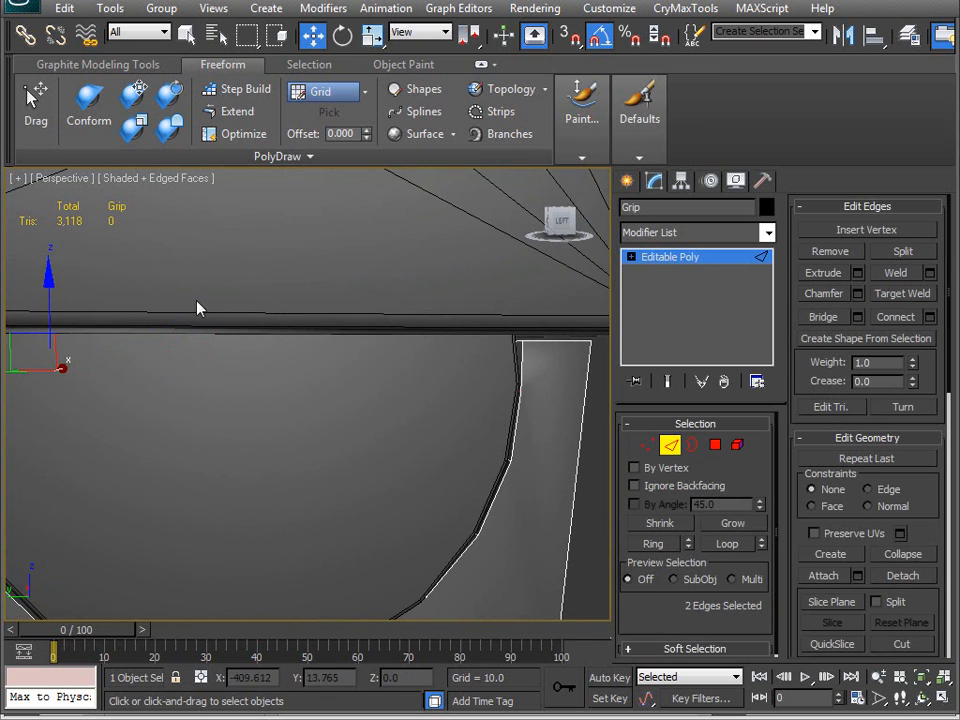
drag(51, 294, 51, 288)
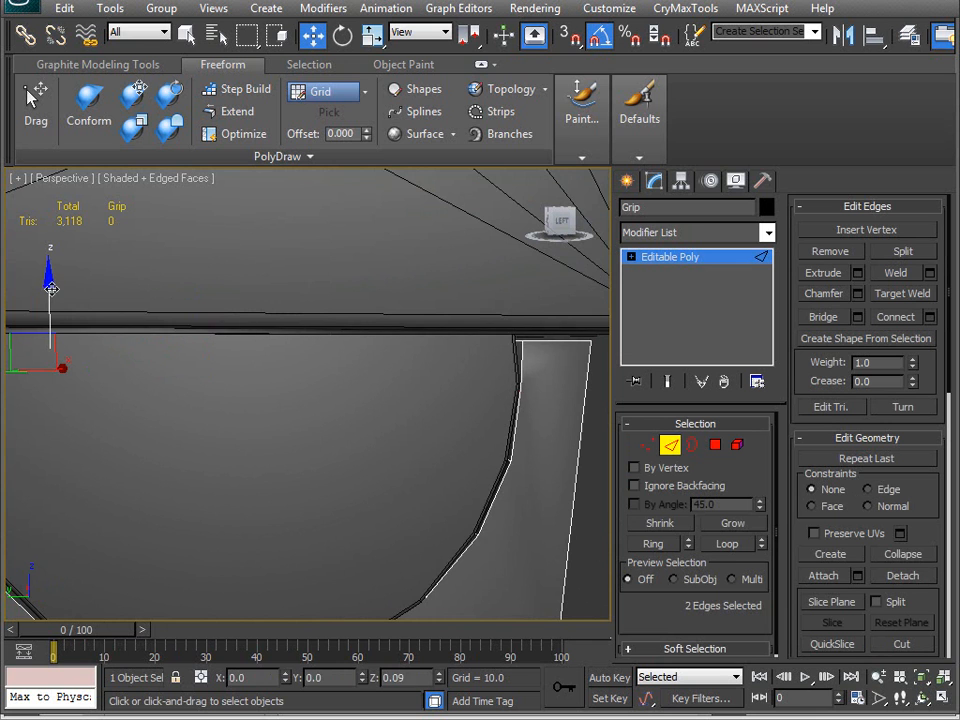
scroll(159, 360, down, 5)
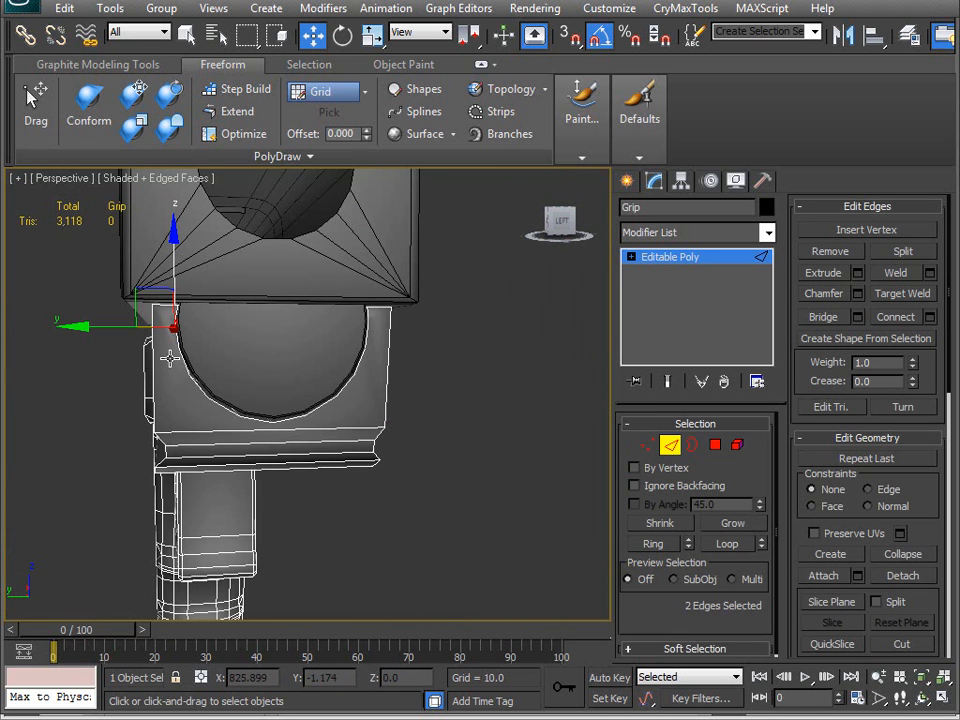
Switch the viewport to the Left view and display the frame and slide in wireframe.
key(v)
key(r)
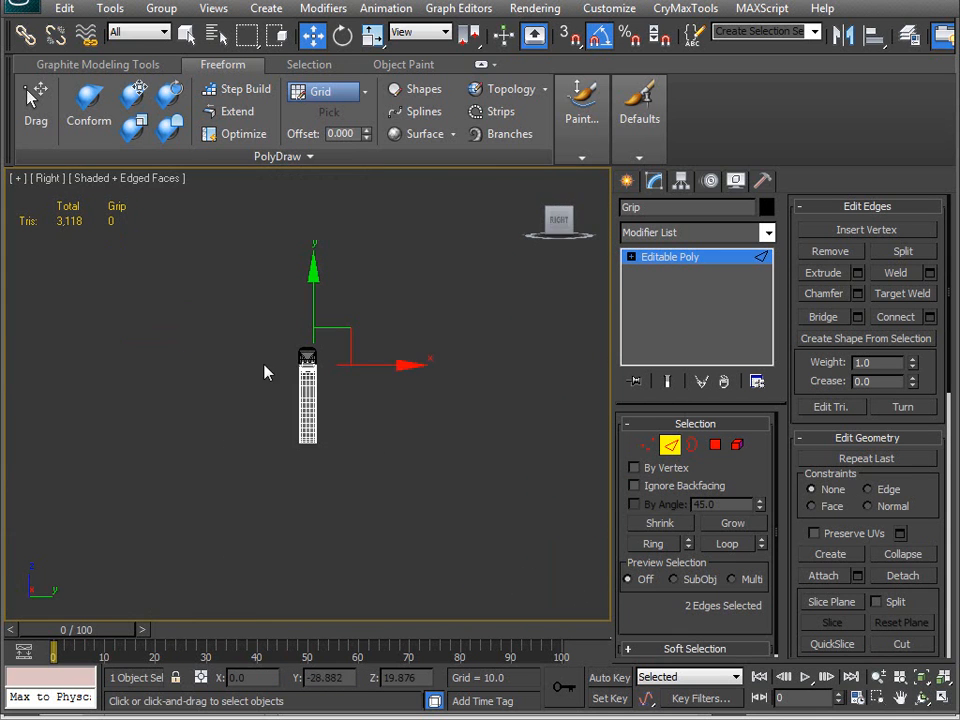
scroll(283, 381, up, 10)
key(v)
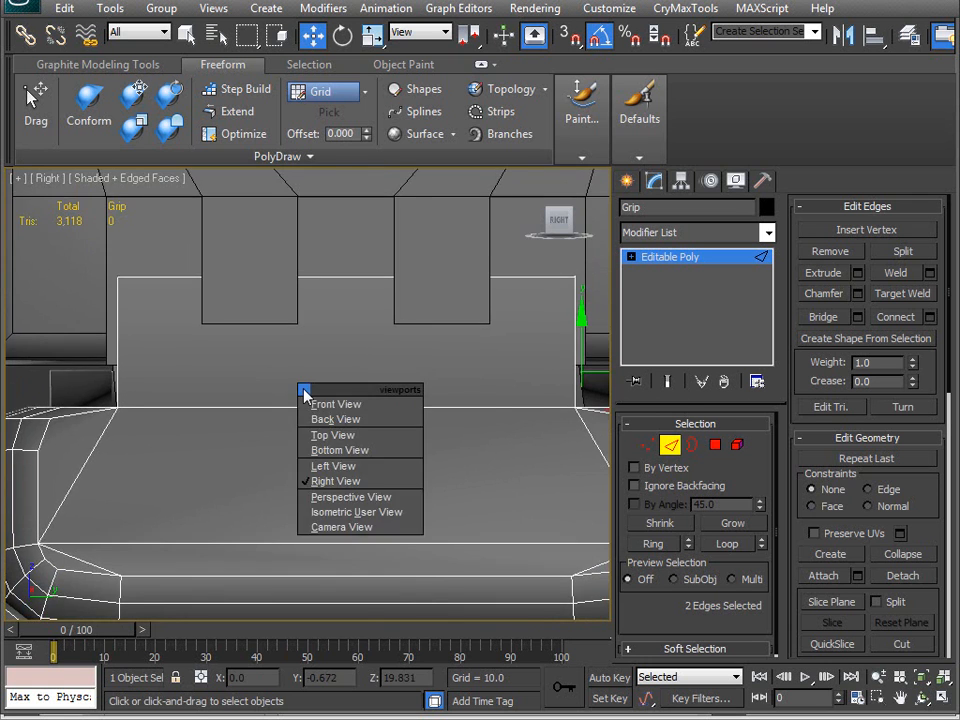
key(l)
middle_drag(306, 394, 299, 368)
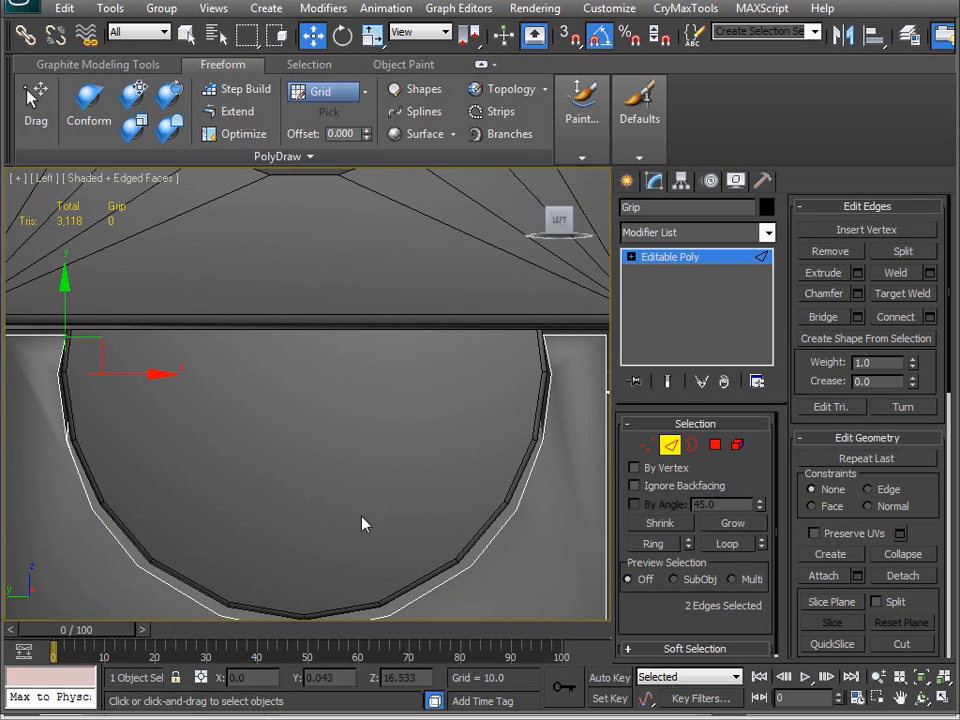
middle_drag(250, 590, 298, 403)
middle_drag(165, 377, 201, 394)
scroll(99, 219, up, 3)
key(F3)
Select each of two stacked vertex clusters on the channel's lower arc and scale it down toward a single point in profile.
middle_drag(225, 437, 19, 214)
middle_drag(212, 249, 256, 227)
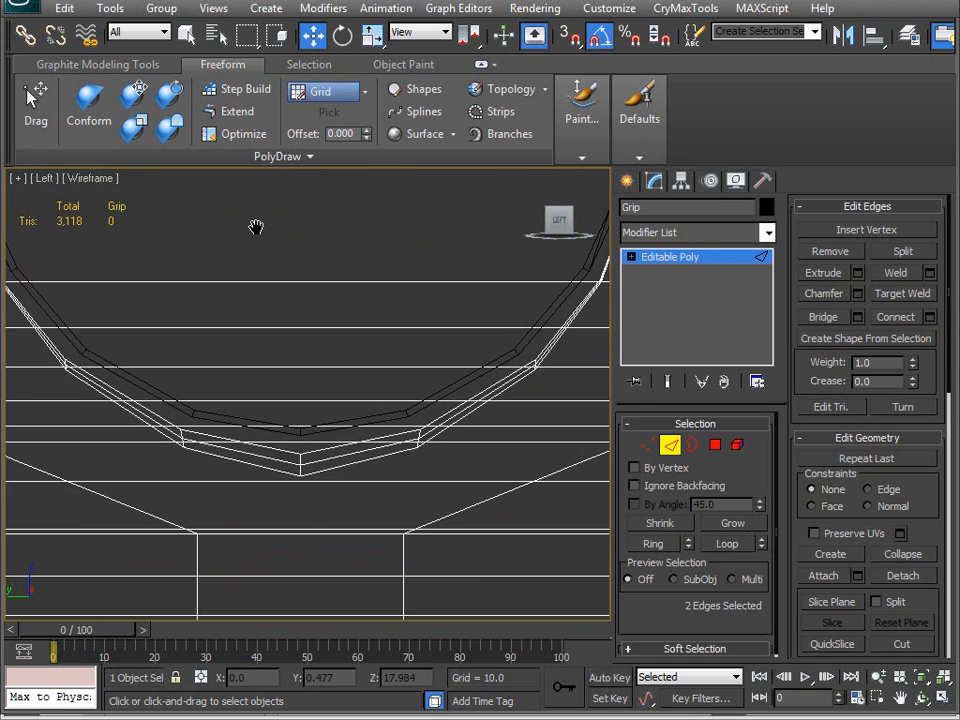
middle_drag(278, 331, 401, 296)
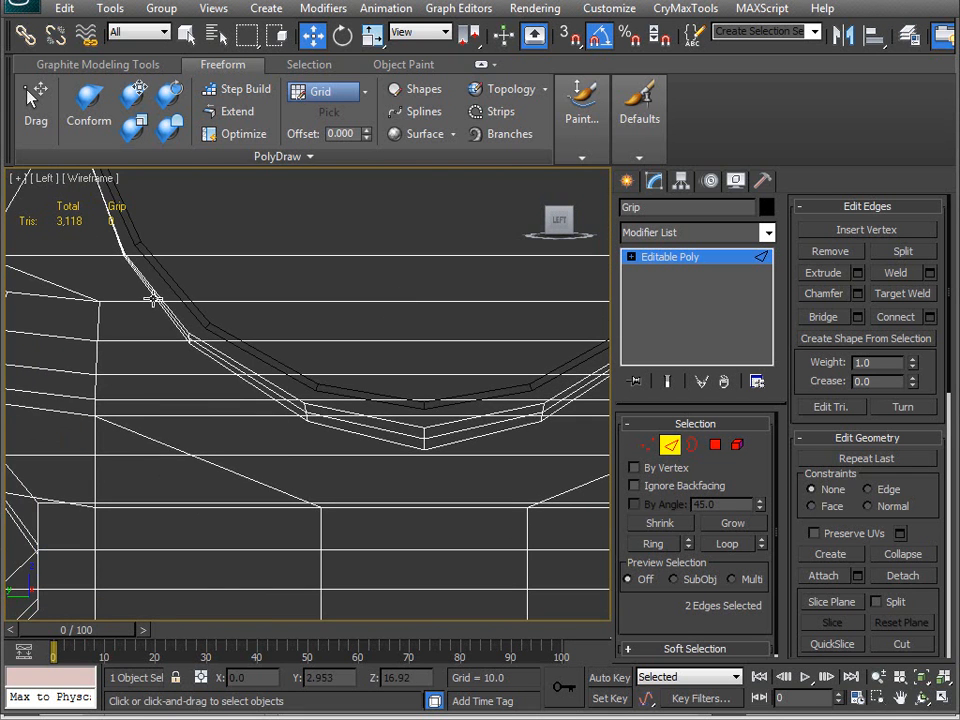
middle_drag(310, 377, 379, 459)
key(1)
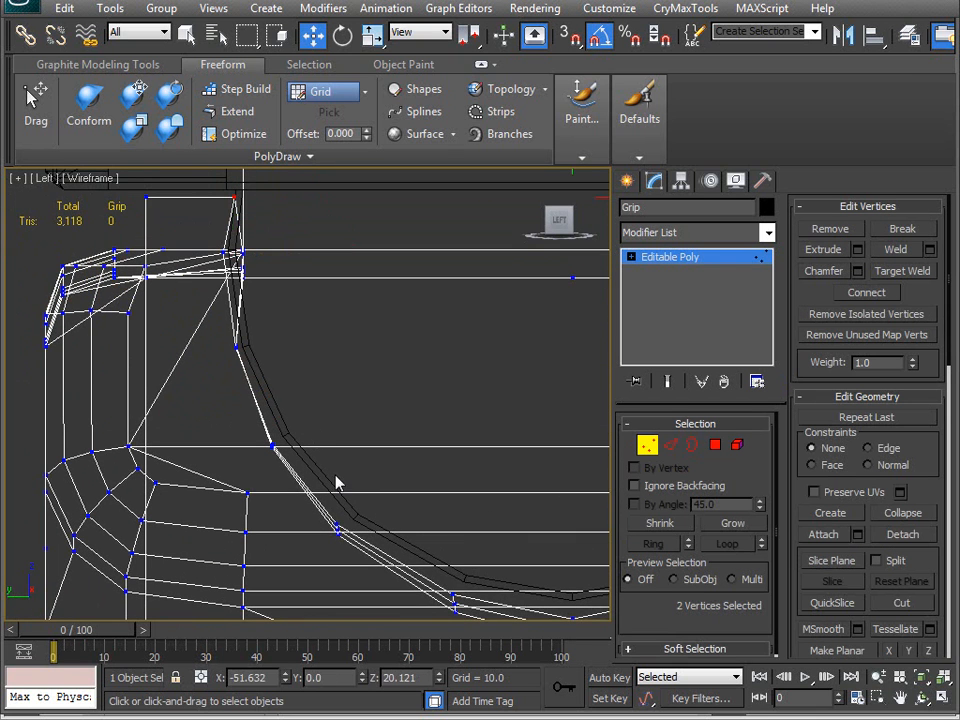
drag(323, 556, 345, 568)
middle_drag(345, 568, 302, 482)
key(r)
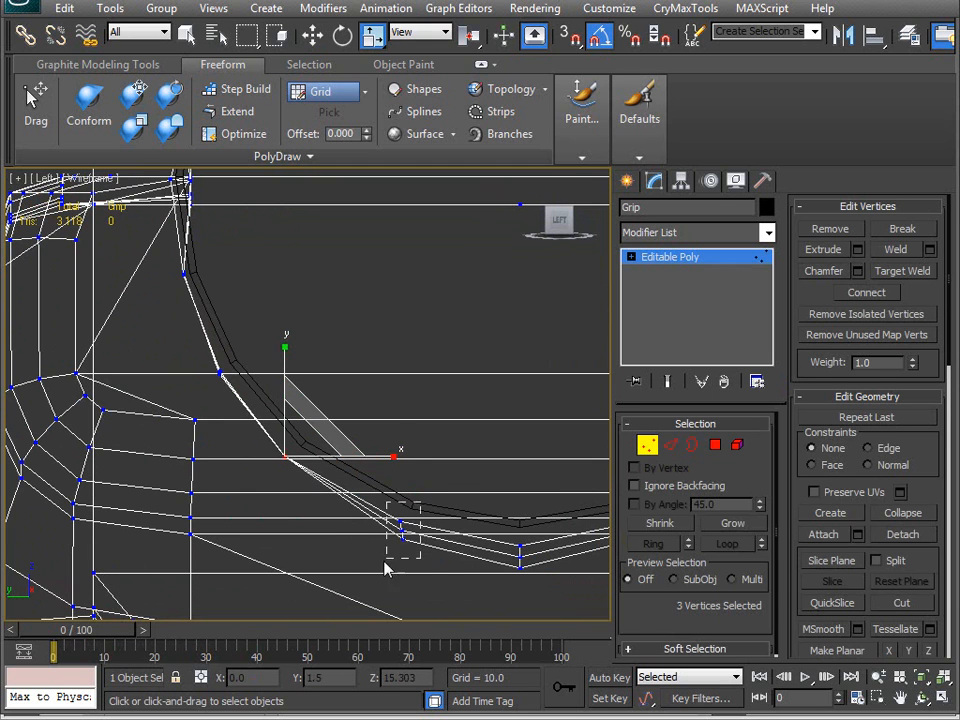
click(402, 528)
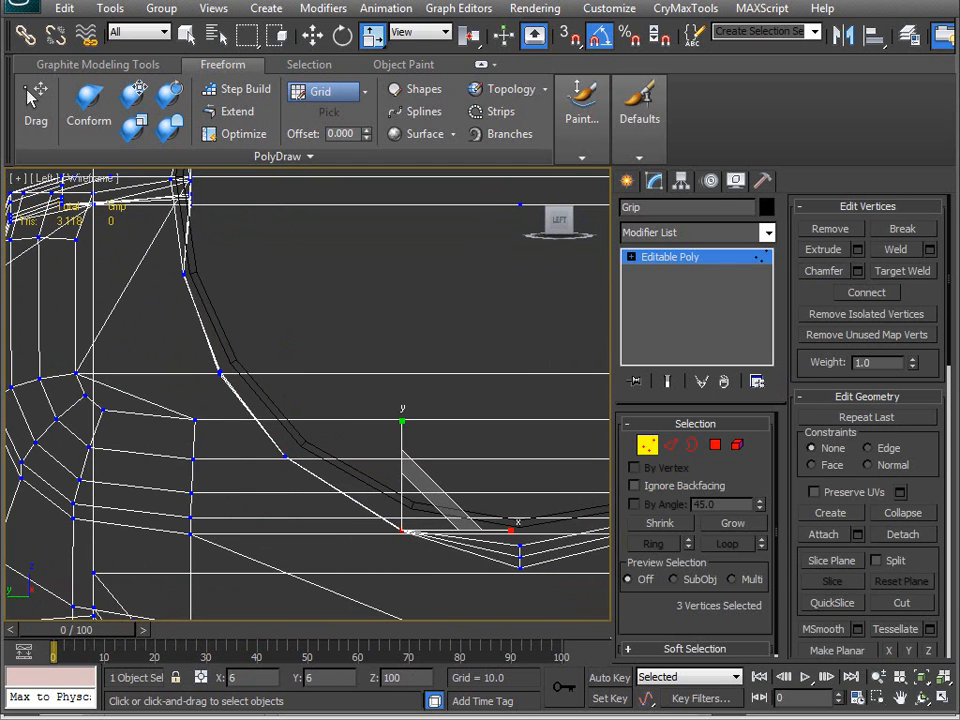
Scale the lowest vertex cluster on the channel's arc down toward a single point in profile and select the neighbouring cluster.
middle_drag(548, 520, 380, 362)
drag(378, 363, 320, 451)
drag(400, 363, 375, 415)
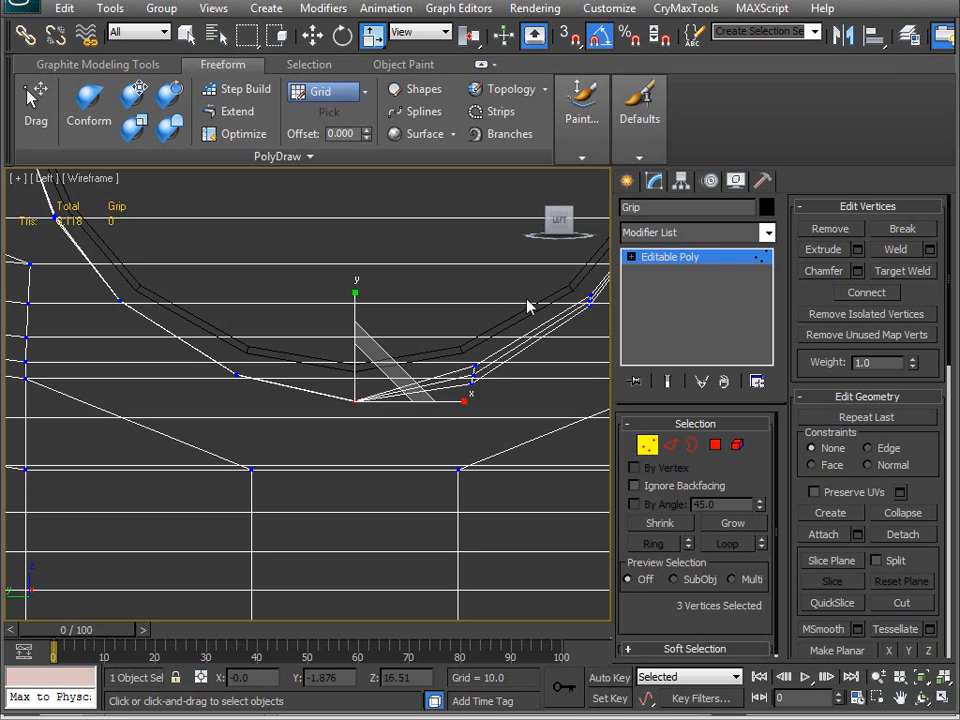
drag(461, 398, 462, 399)
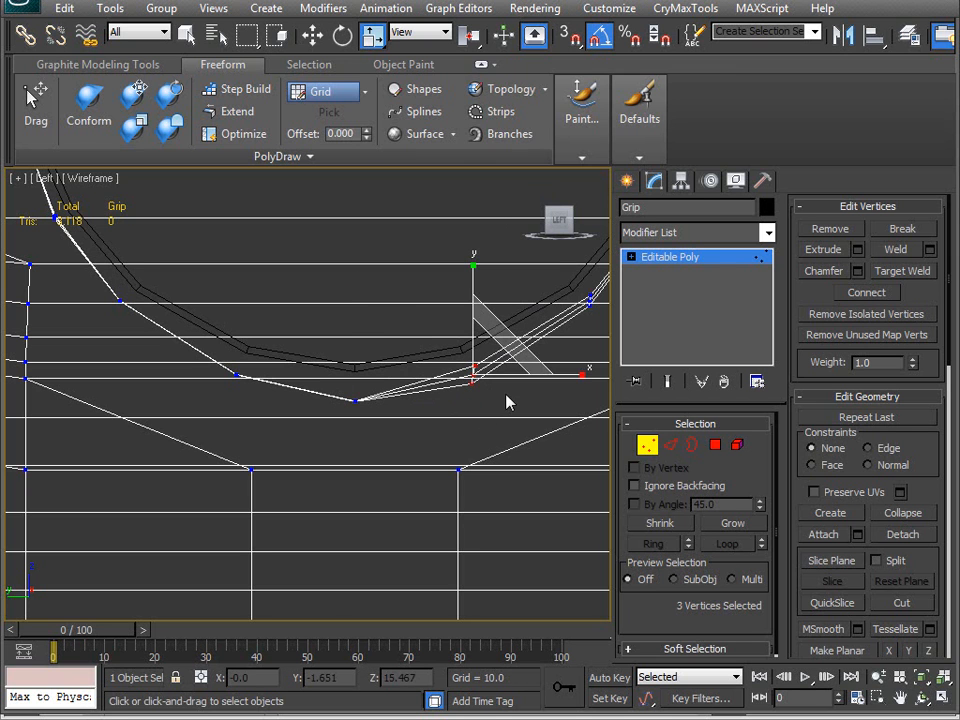
Inspect the frame in Perspective, return to the Left view and align the stacked vertices on the arc's other half.
key(v)
key(p)
alt+middle_drag(506, 402, 371, 470)
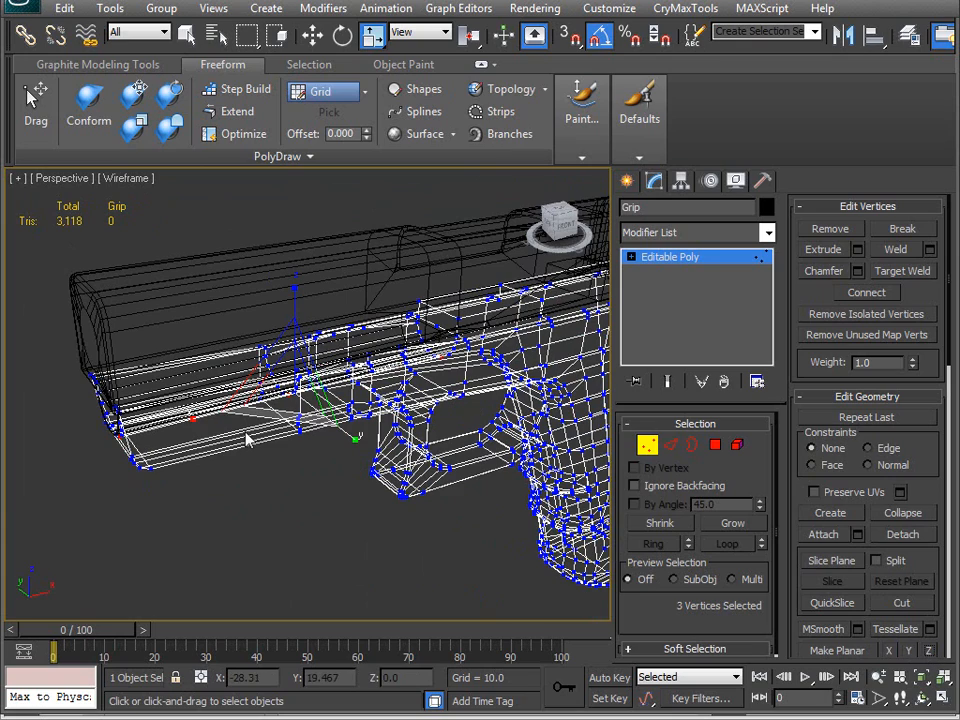
alt+middle_drag(247, 440, 268, 378)
key(v)
click(279, 441)
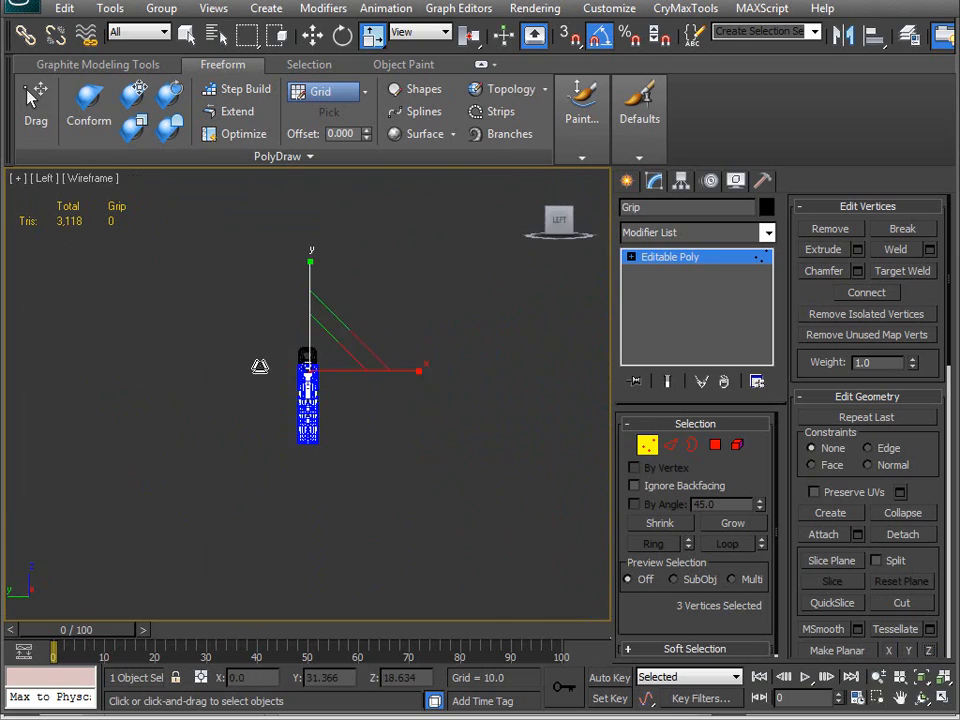
scroll(364, 428, up, 10)
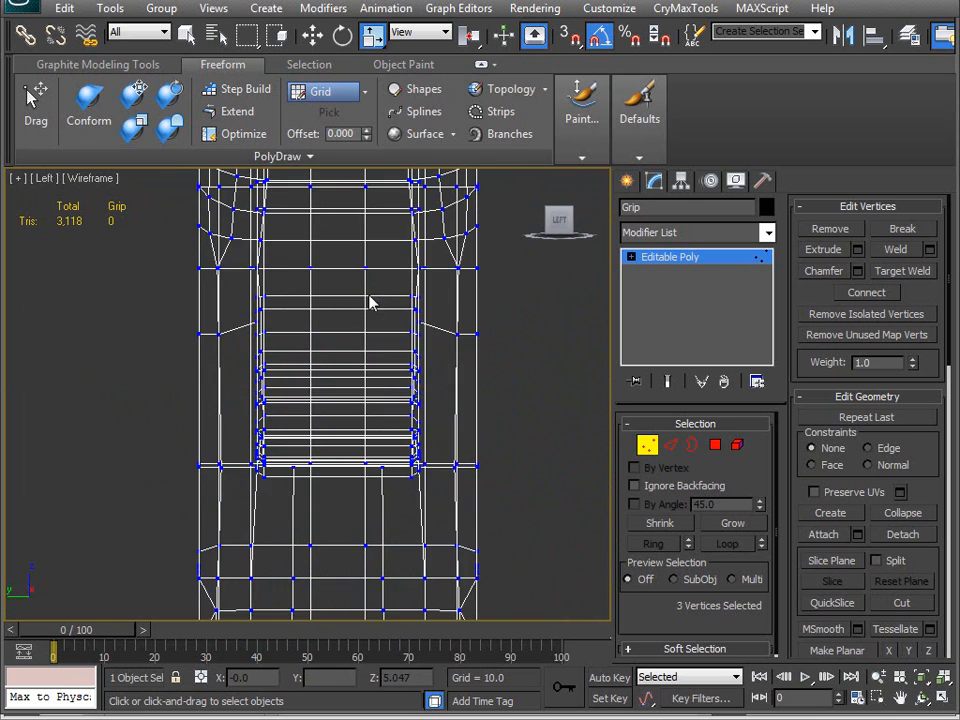
scroll(355, 500, up, 5)
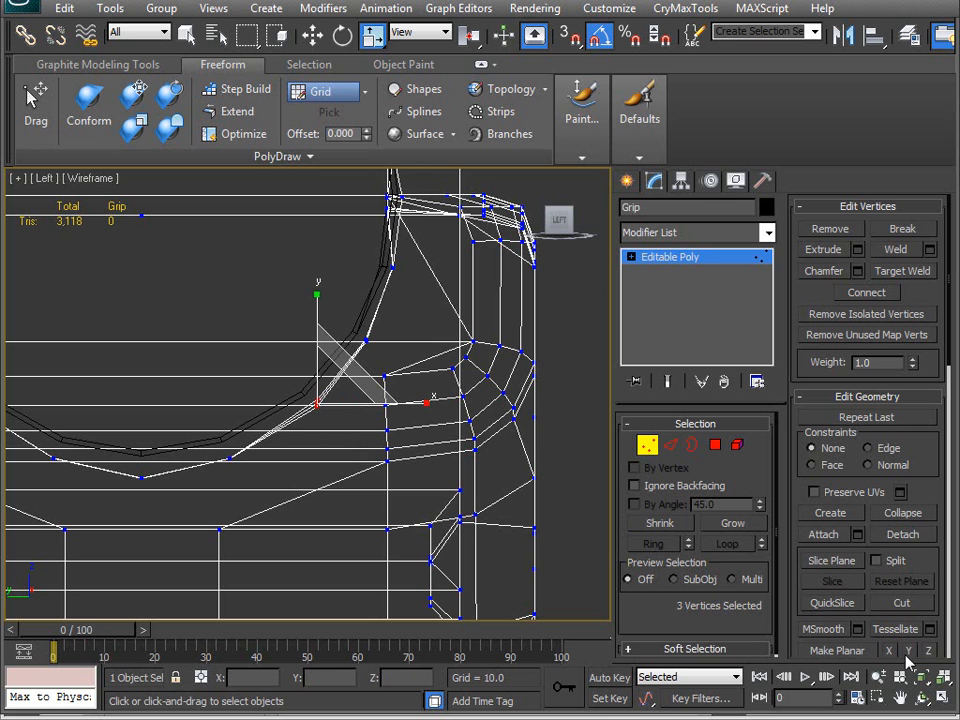
Switch to a shaded Perspective view and hide the slide, leaving only the Grip mesh displayed.
key(v)
key(p)
alt+middle_drag(466, 392, 389, 426)
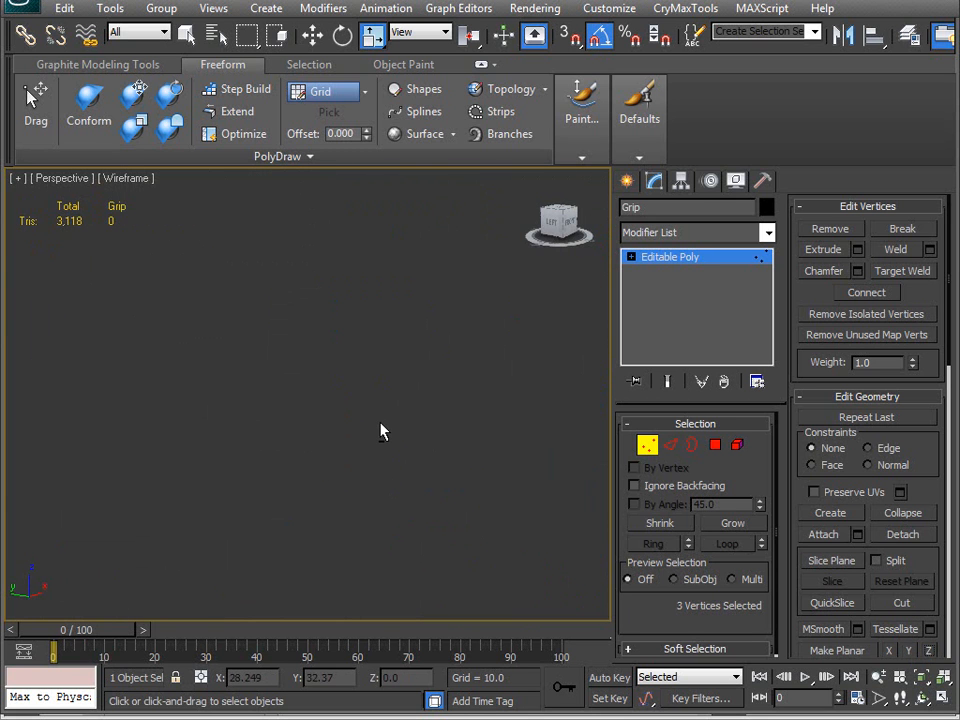
key(F3)
scroll(350, 433, down, 4)
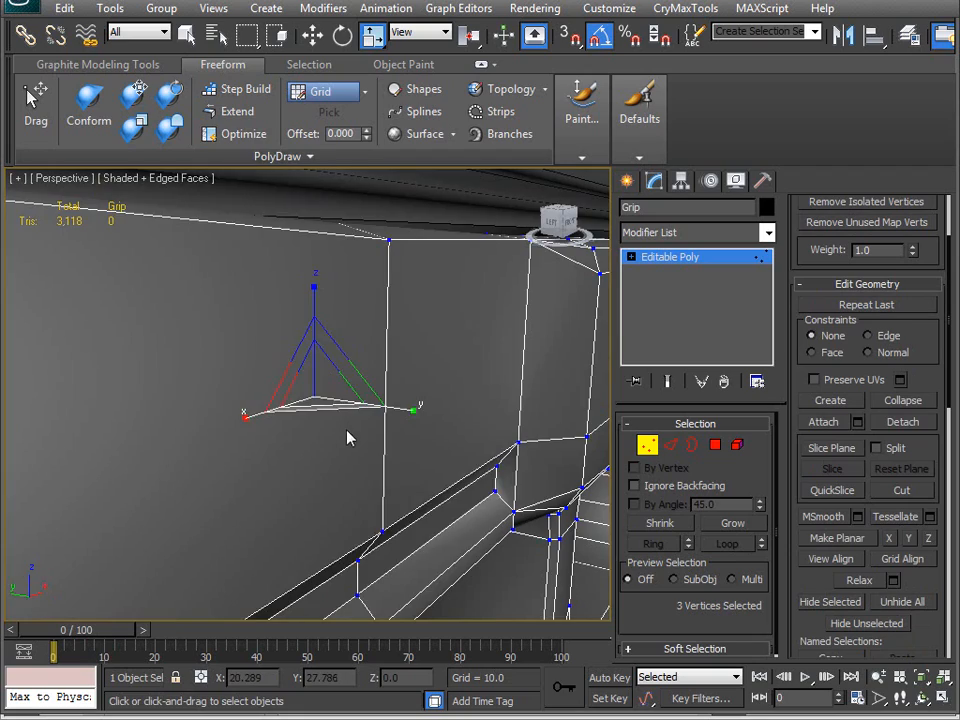
right_click(317, 388)
click(405, 335)
In the Left wireframe view, select the upper vertex stacks on one side of the arc and make each planar in Y and Z.
scroll(376, 402, down, 5)
alt+middle_drag(376, 402, 305, 391)
key(v)
click(343, 465)
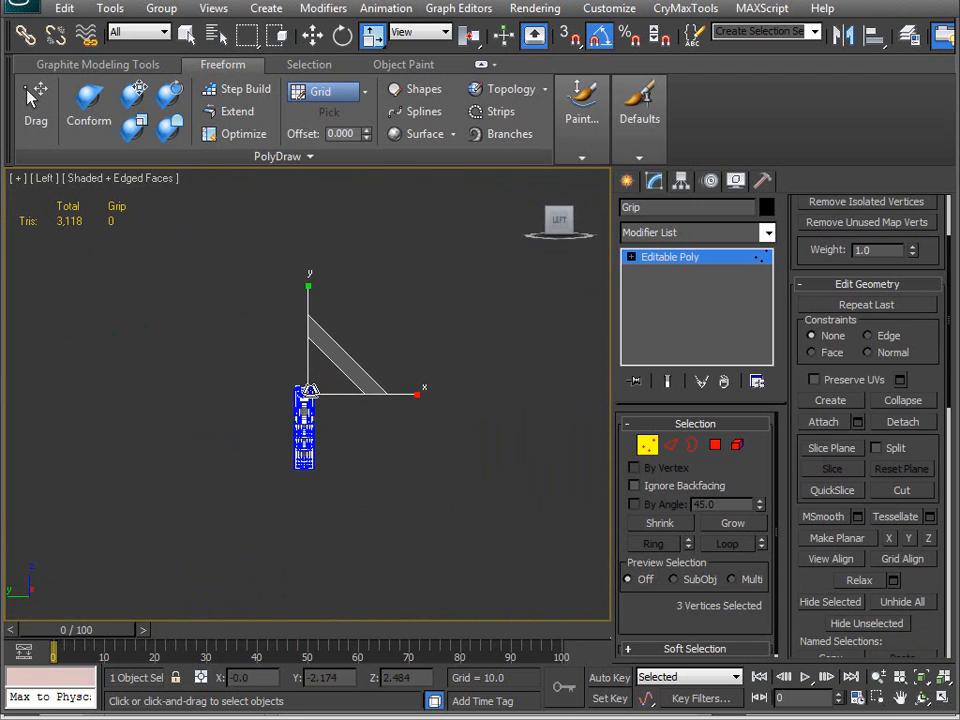
scroll(295, 405, up, 10)
middle_drag(340, 388, 340, 413)
key(F3)
scroll(370, 380, up, 3)
drag(392, 349, 349, 385)
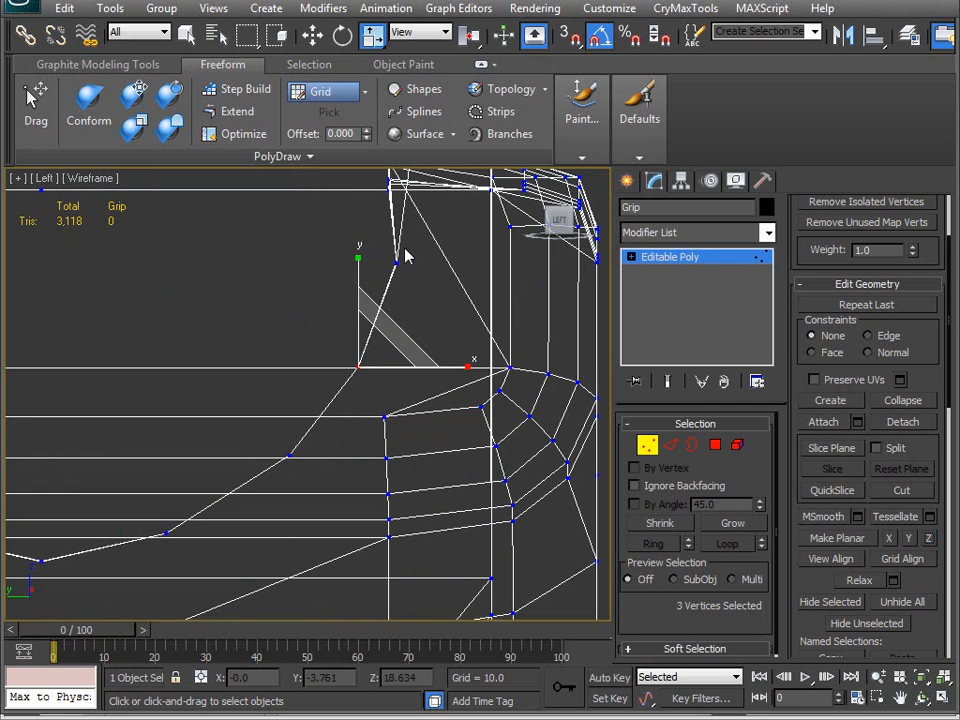
drag(404, 250, 385, 275)
Select each vertex stack from the arc's opposite side down to its lowest point and make it planar in Y and Z.
middle_drag(437, 266, 441, 406)
middle_drag(206, 372, 574, 370)
middle_drag(247, 374, 464, 365)
middle_drag(325, 398, 270, 270)
drag(274, 331, 243, 381)
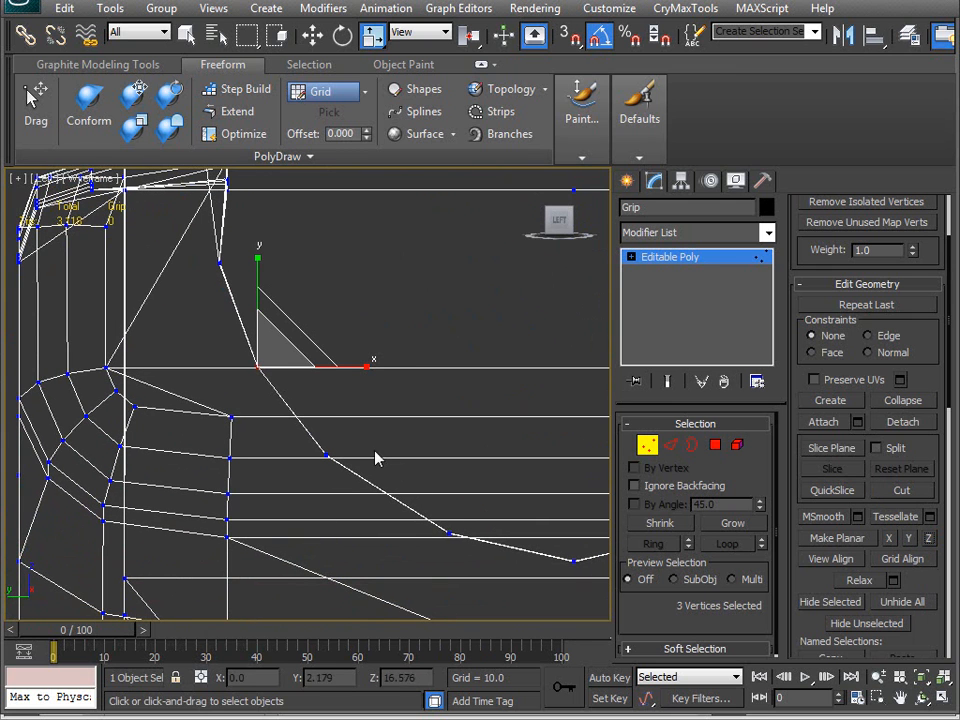
drag(347, 440, 312, 485)
middle_drag(422, 465, 289, 373)
drag(328, 427, 300, 460)
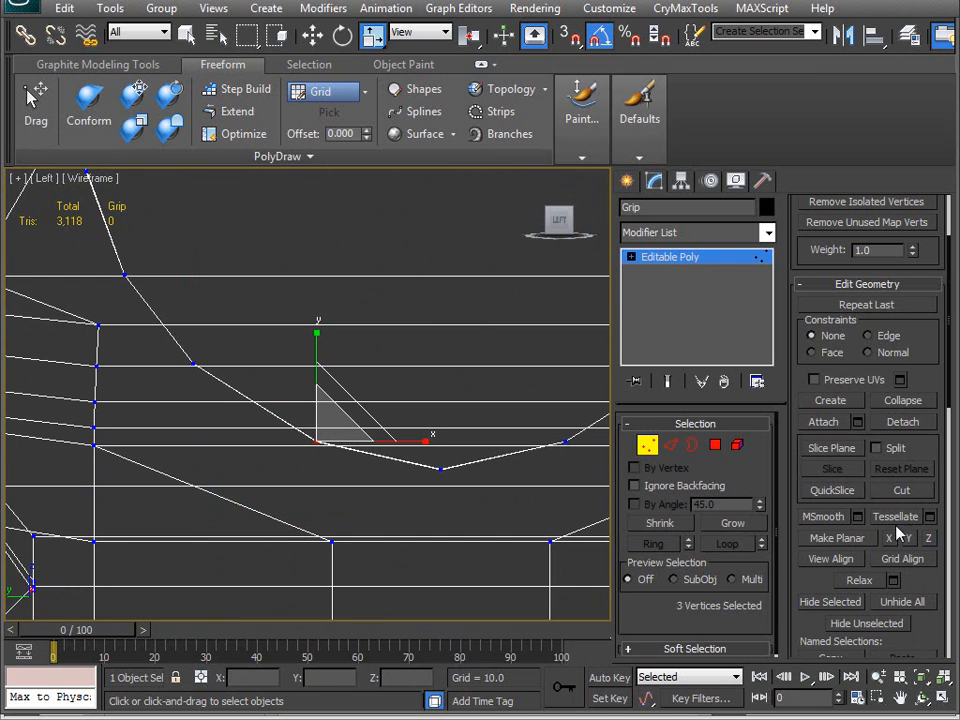
drag(478, 472, 422, 452)
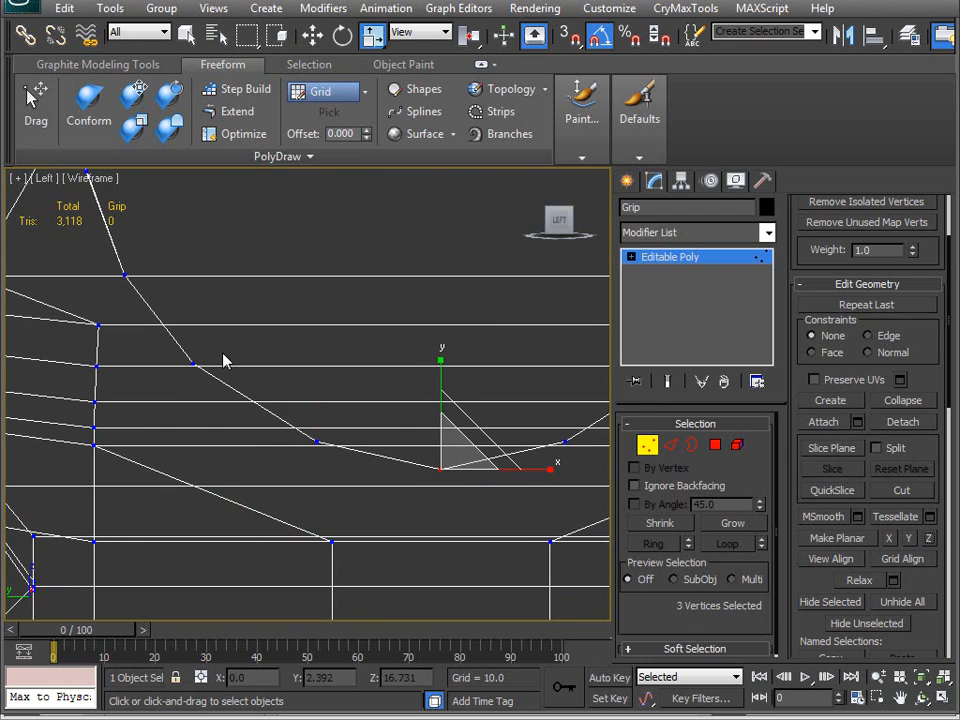
In a shaded Perspective view, remove the stray middle vertex from the horizontal edge on the channel's rear end face.
scroll(364, 471, down, 5)
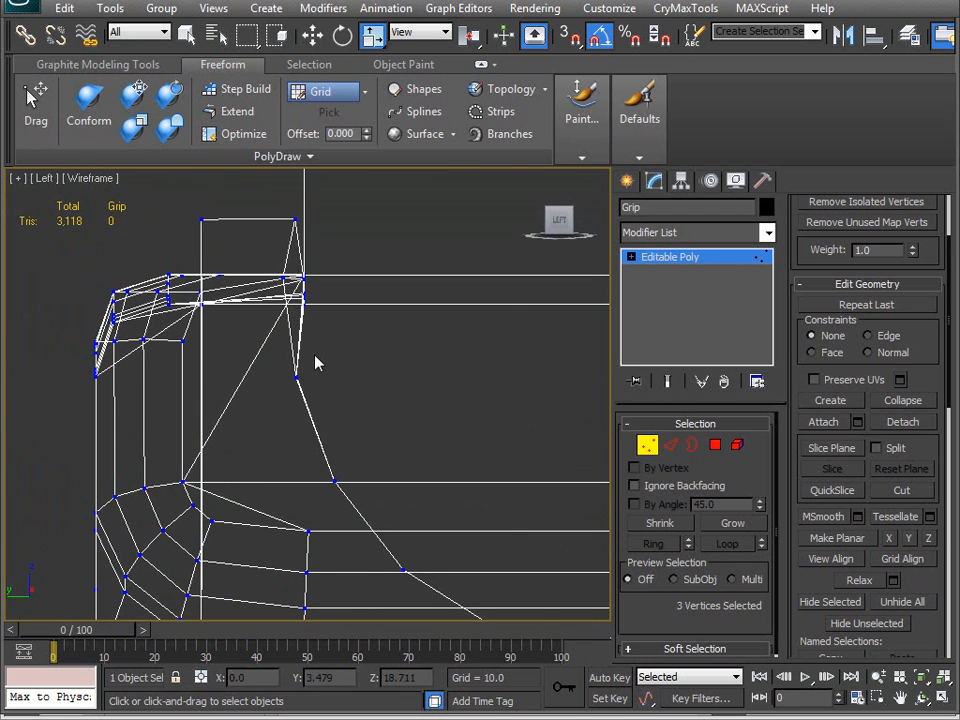
key(v)
key(p)
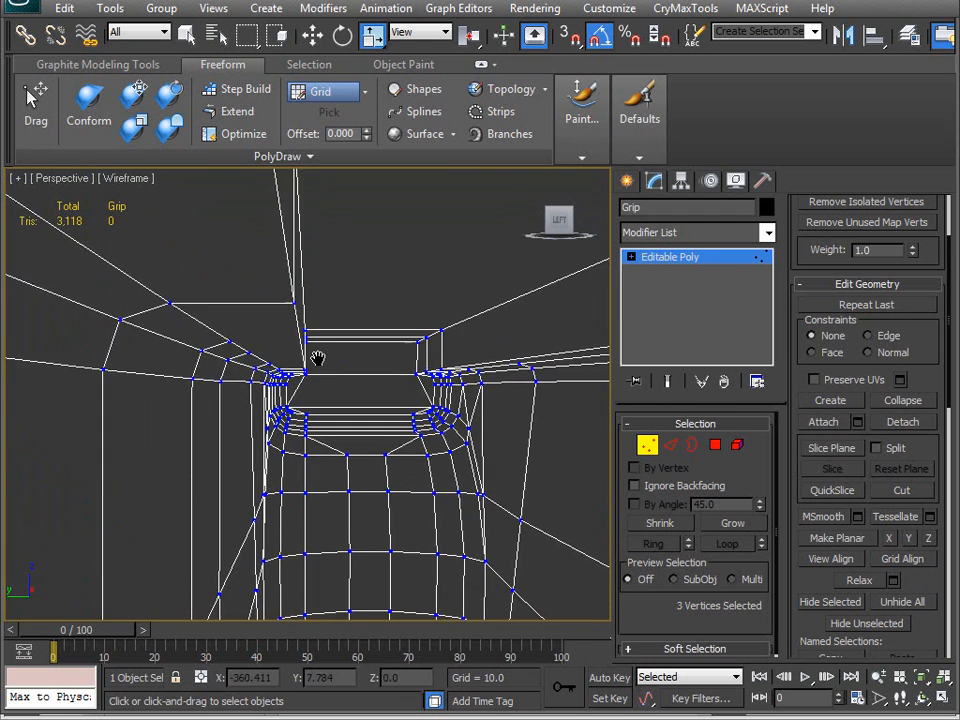
key(F3)
scroll(336, 377, up, 6)
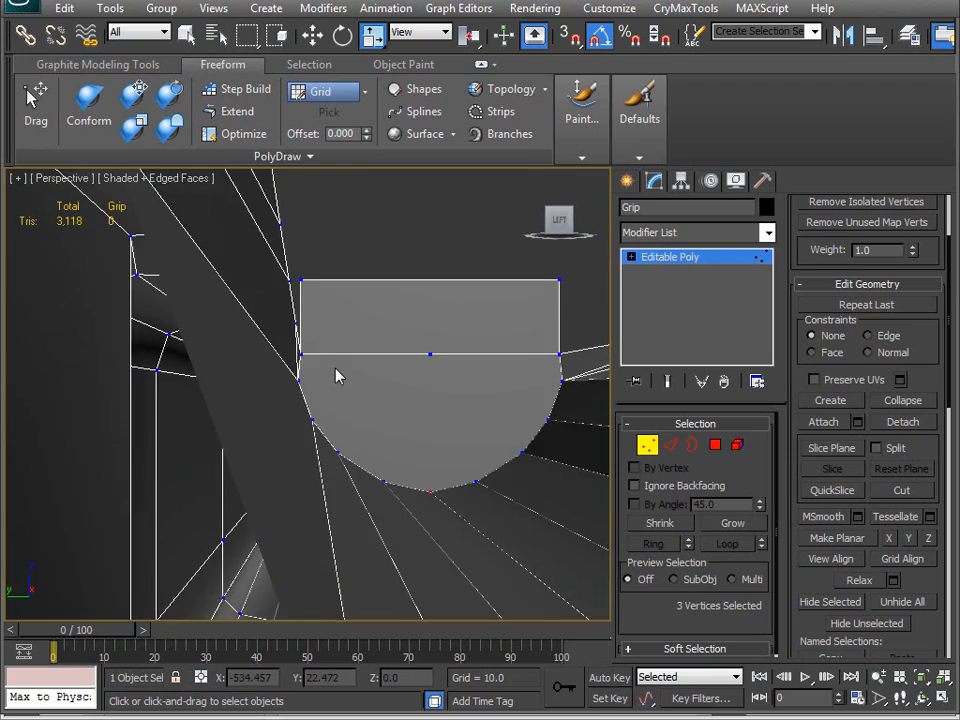
scroll(336, 377, down, 6)
alt+middle_drag(336, 375, 445, 377)
click(406, 380)
key(BackSpace)
alt+middle_drag(482, 435, 389, 402)
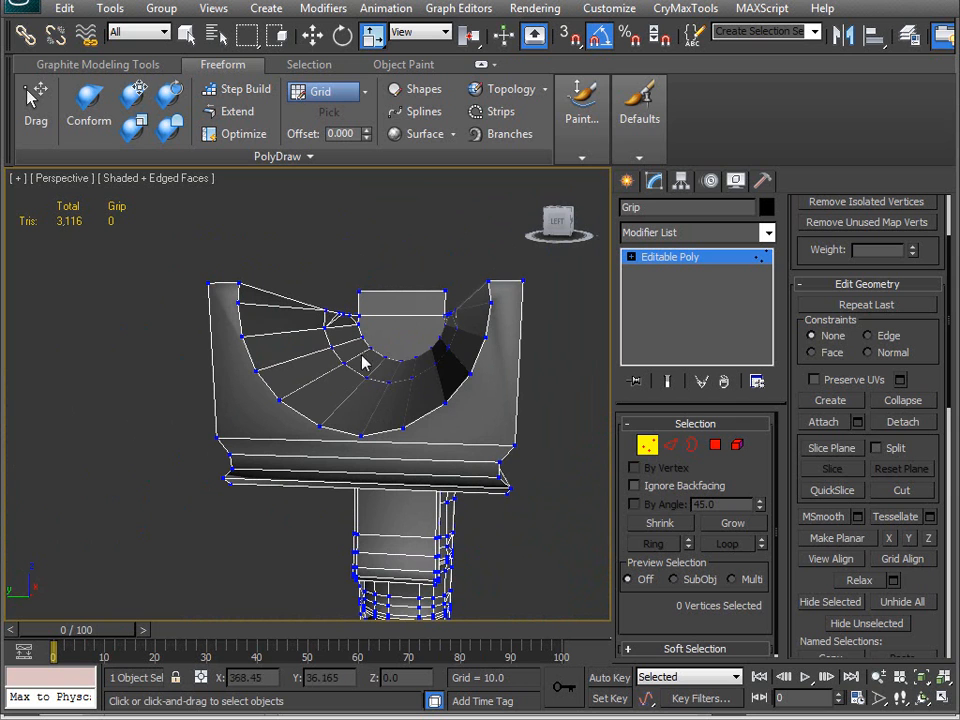
Switch to the Left view and unhide the Slide object to compare it with the channel's arc.
key(l)
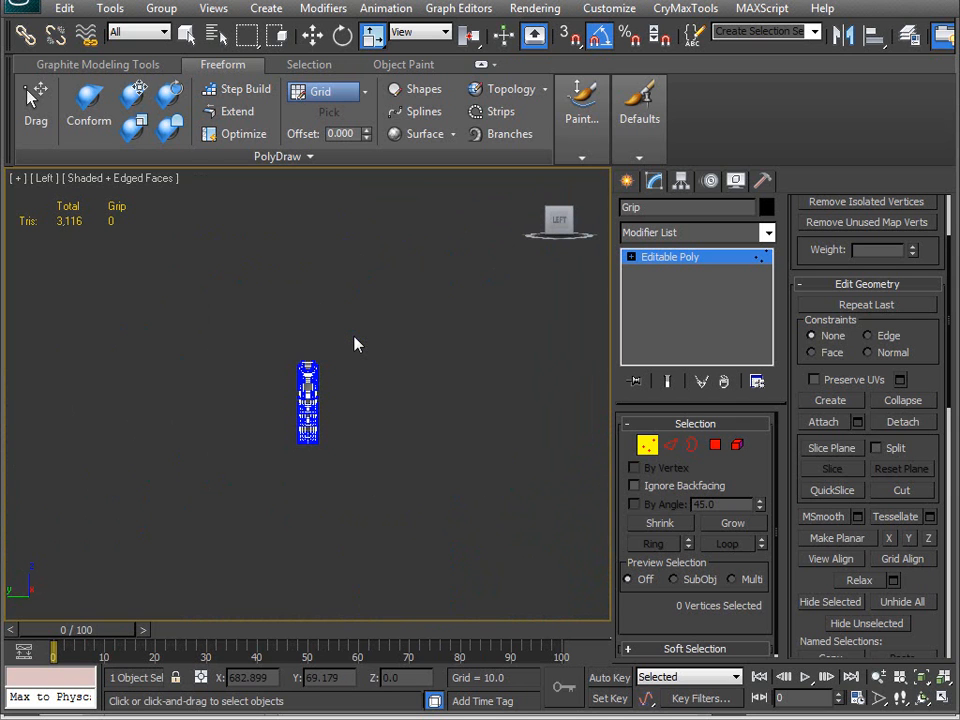
middle_drag(369, 339, 330, 186)
scroll(349, 433, up, 3)
scroll(377, 444, up, 4)
right_click(375, 320)
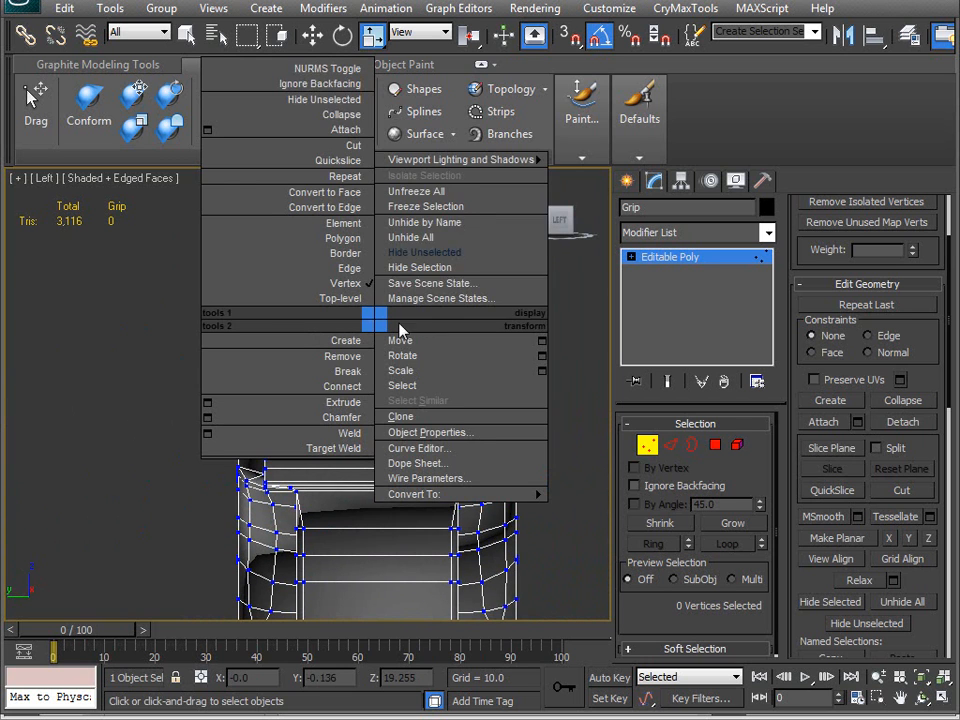
click(424, 222)
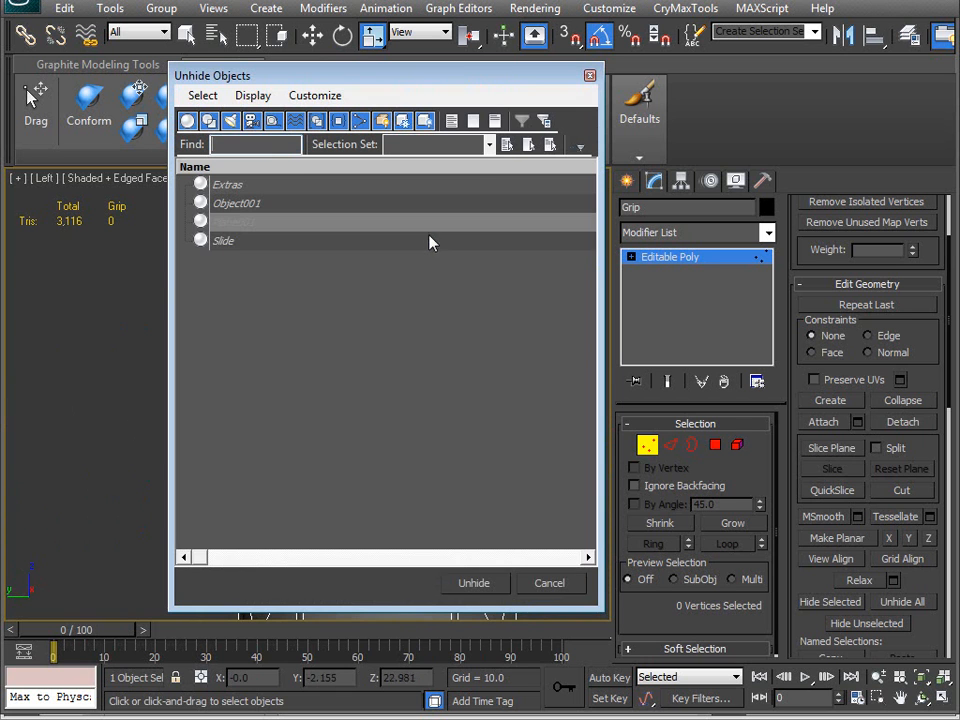
click(230, 244)
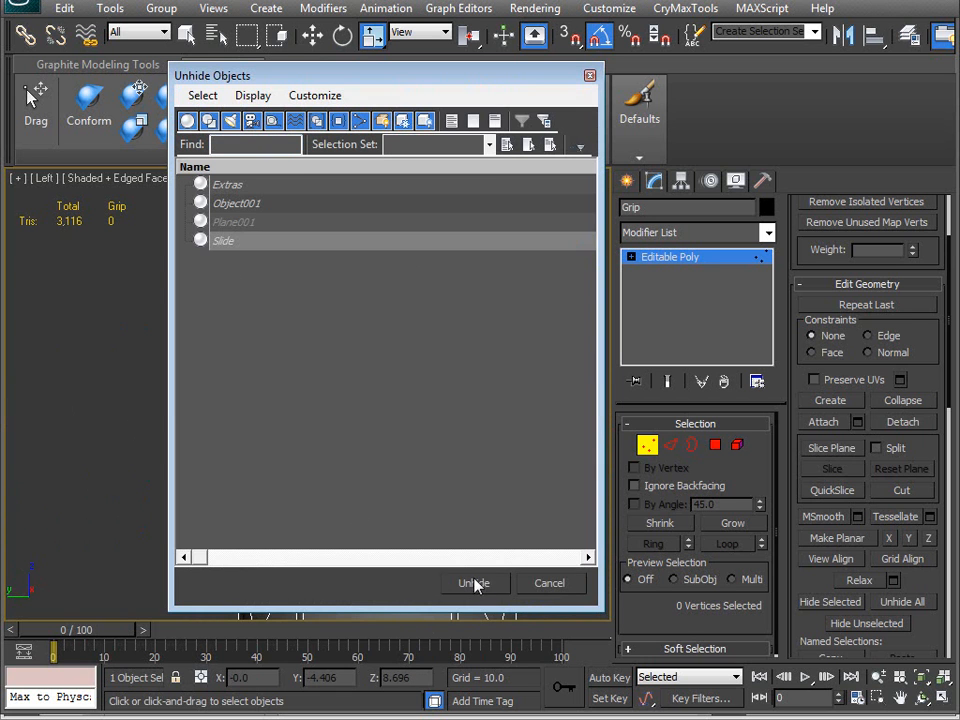
click(485, 588)
middle_drag(362, 420, 344, 456)
scroll(340, 458, up, 3)
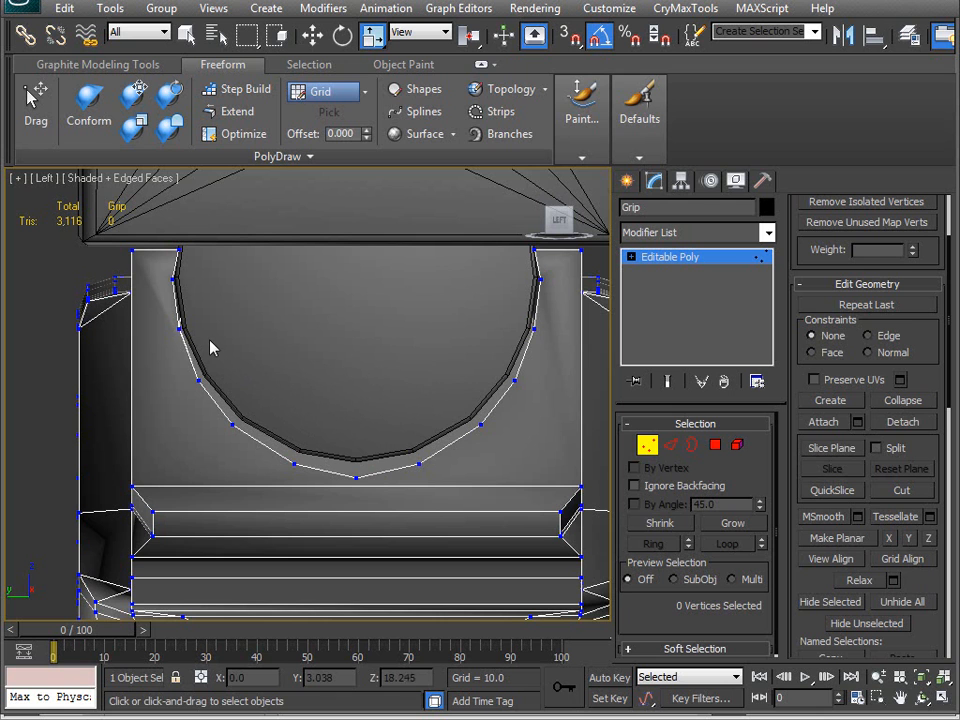
Display the view in wireframe and select all 27 vertices along the channel's arc below its upper corners.
key(F3)
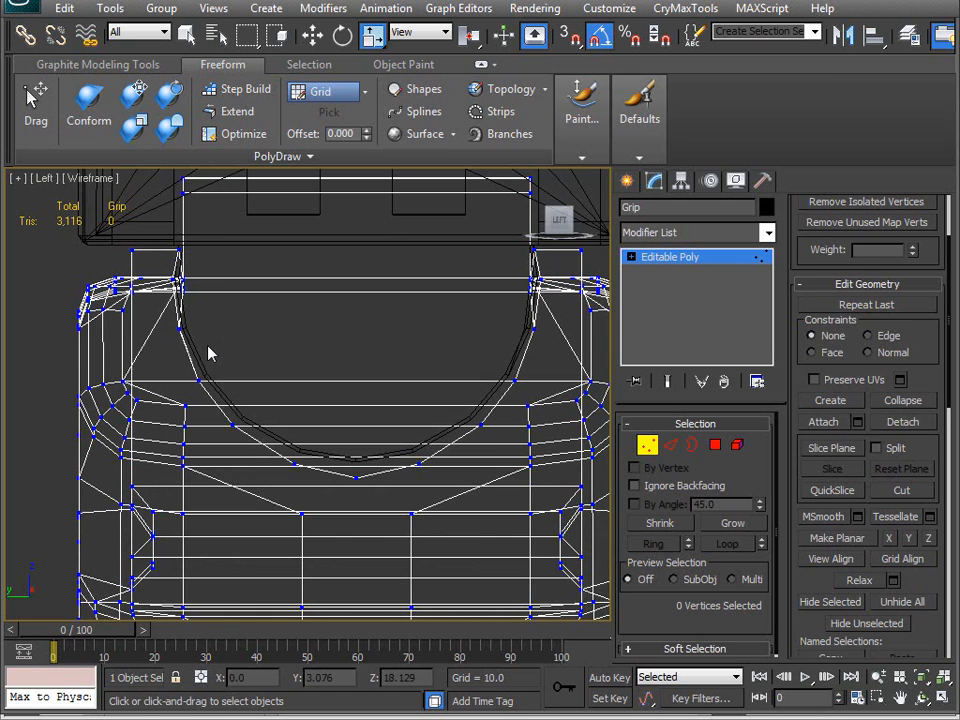
drag(245, 393, 398, 497)
ctrl+drag(485, 404, 532, 389)
ctrl+drag(547, 345, 547, 346)
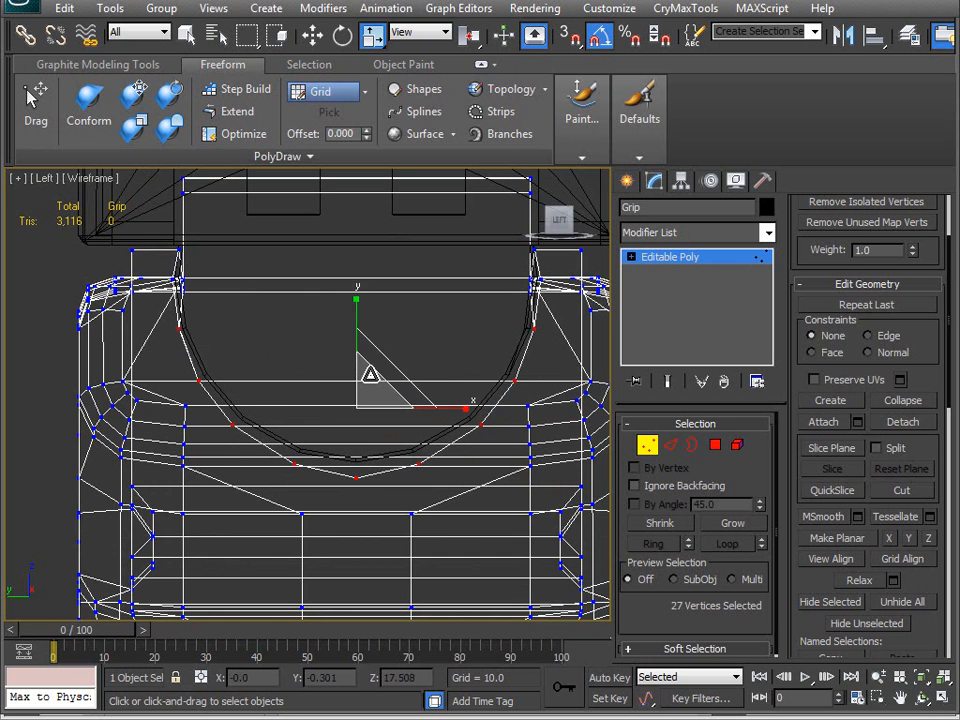
In shaded display, scale the selected arc vertices vertically toward the slide's curve, using the transform coordinate center as pivot.
key(F3)
middle_drag(360, 373, 345, 383)
scroll(249, 362, up, 3)
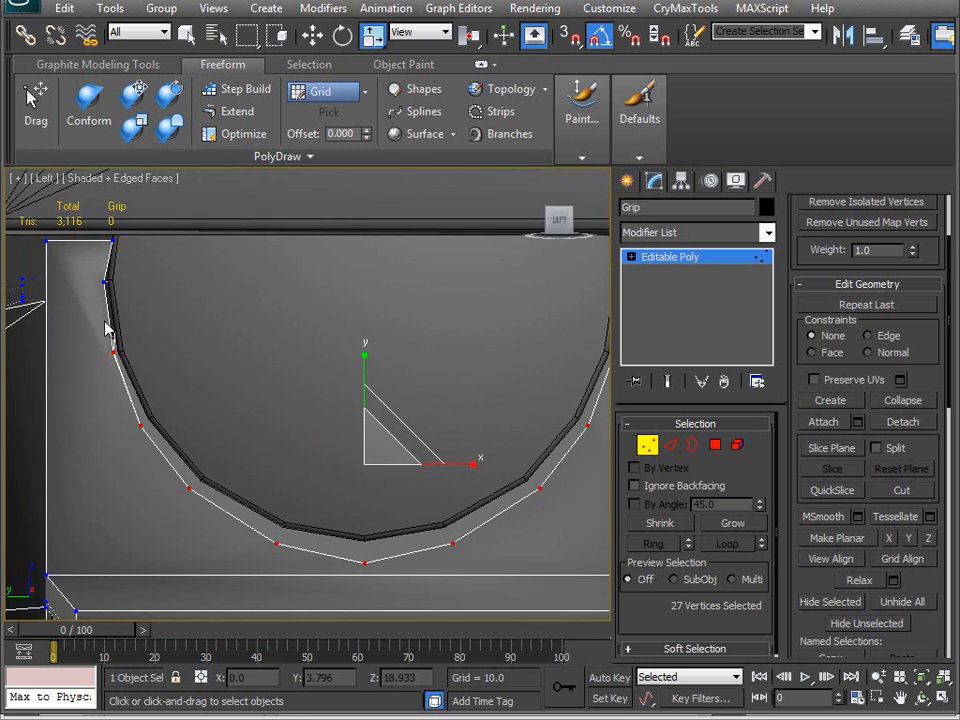
middle_drag(156, 352, 119, 295)
middle_drag(251, 360, 240, 349)
middle_drag(319, 461, 323, 467)
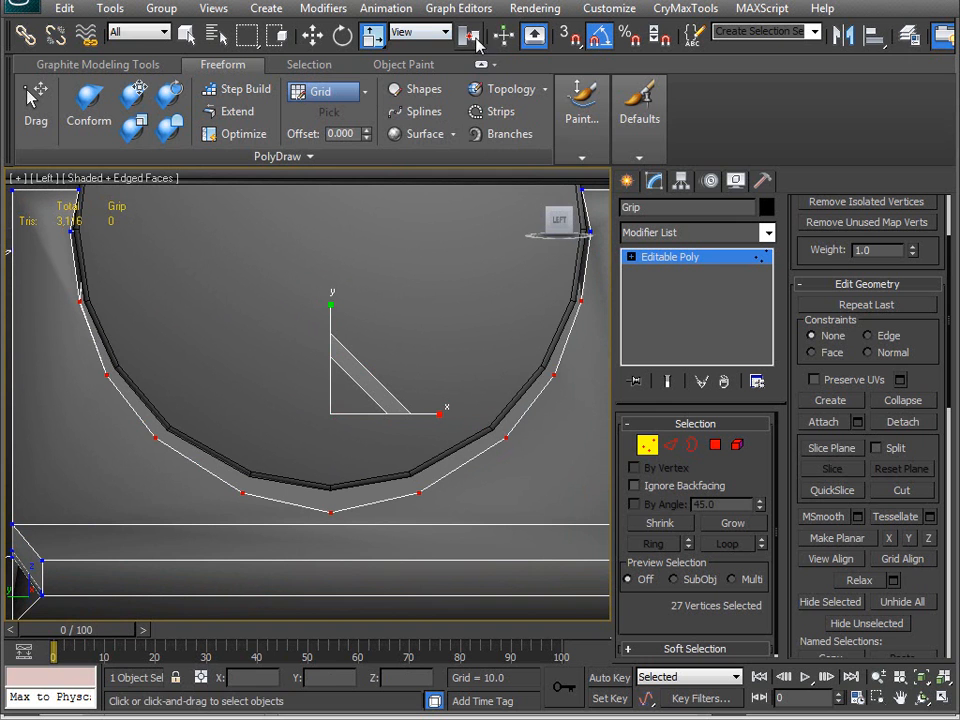
drag(473, 40, 471, 131)
middle_drag(396, 352, 349, 462)
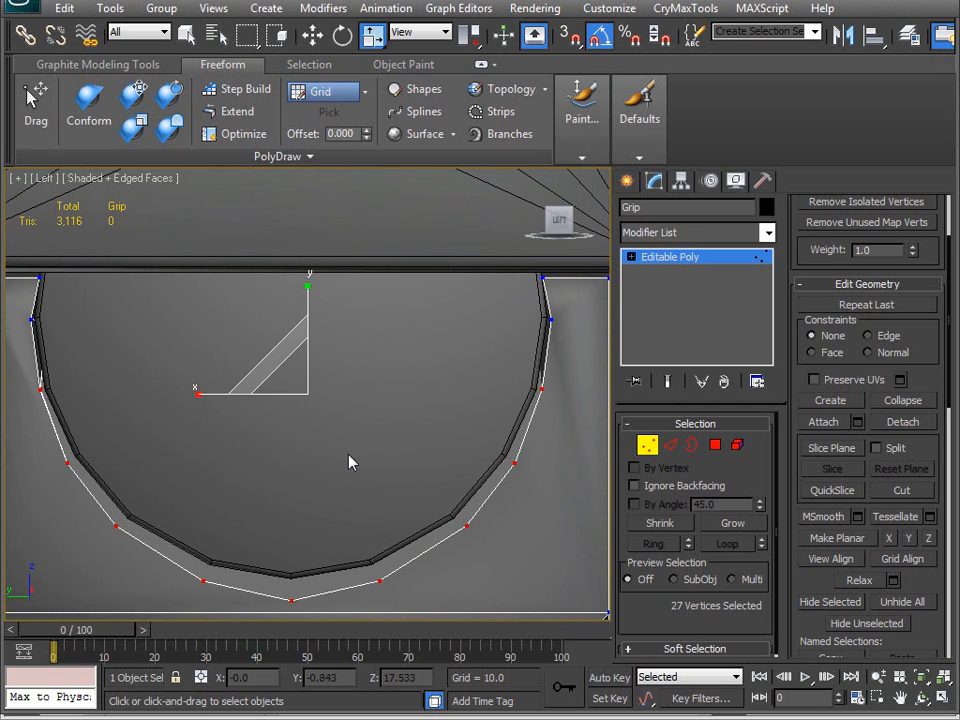
drag(309, 286, 311, 290)
Try to scale the 21 lower arc vertices uniformly to 98 percent toward the slide's curve.
middle_drag(323, 364, 340, 349)
key(w)
middle_drag(338, 384, 324, 470)
key(r)
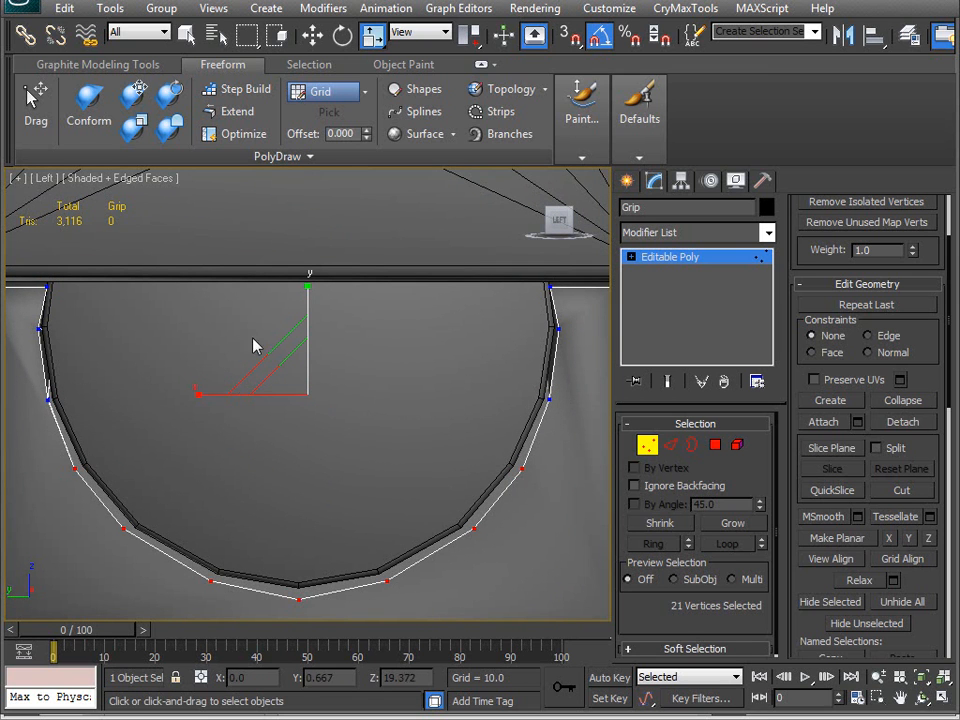
drag(277, 347, 273, 357)
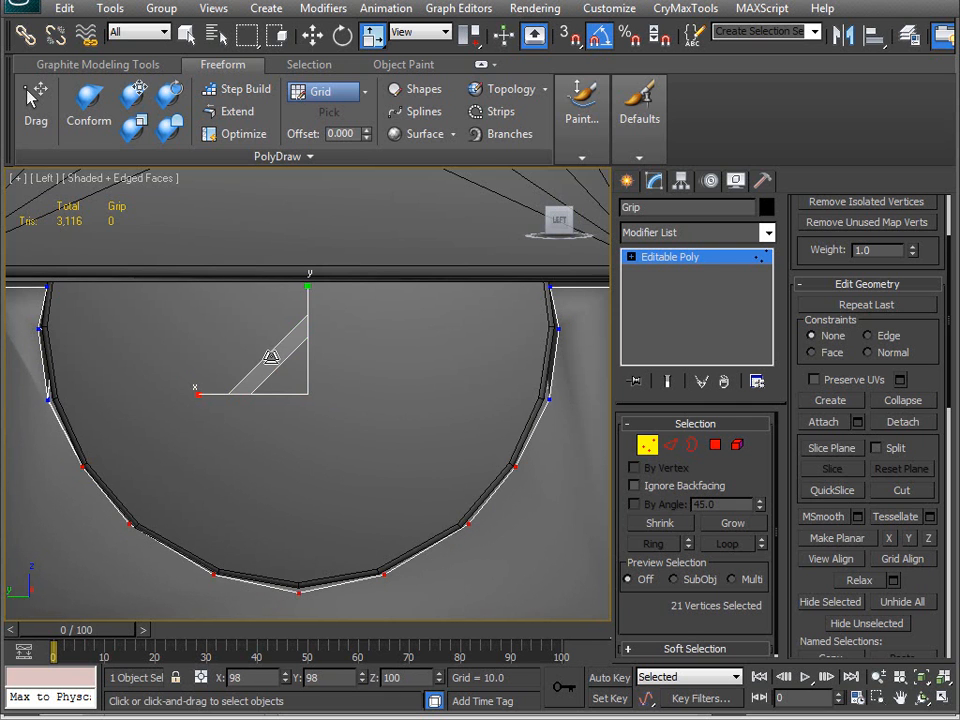
Move individual vertex clusters on one side of the channel's arc to follow the slide's curved edge more closely.
middle_drag(249, 429, 353, 401)
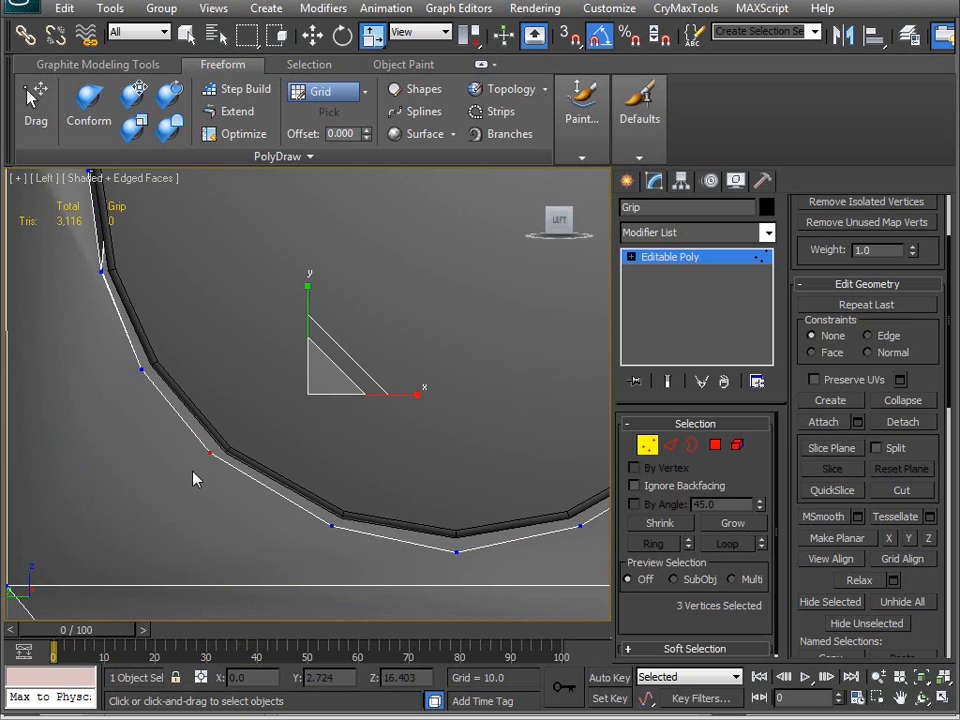
key(w)
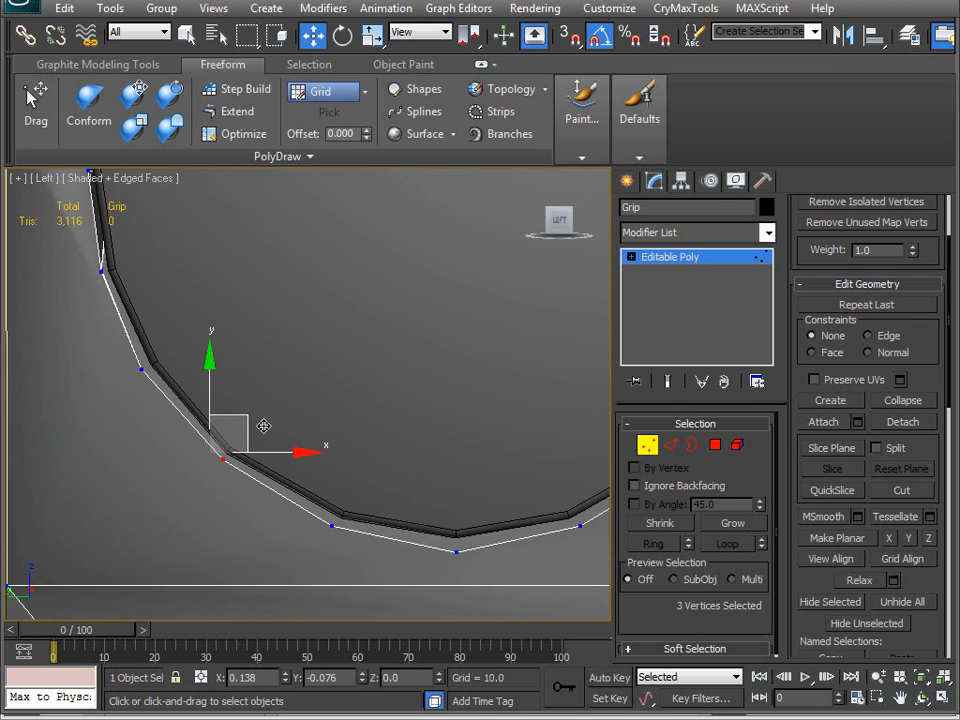
drag(259, 426, 179, 332)
middle_drag(179, 332, 230, 458)
scroll(230, 458, up, 2)
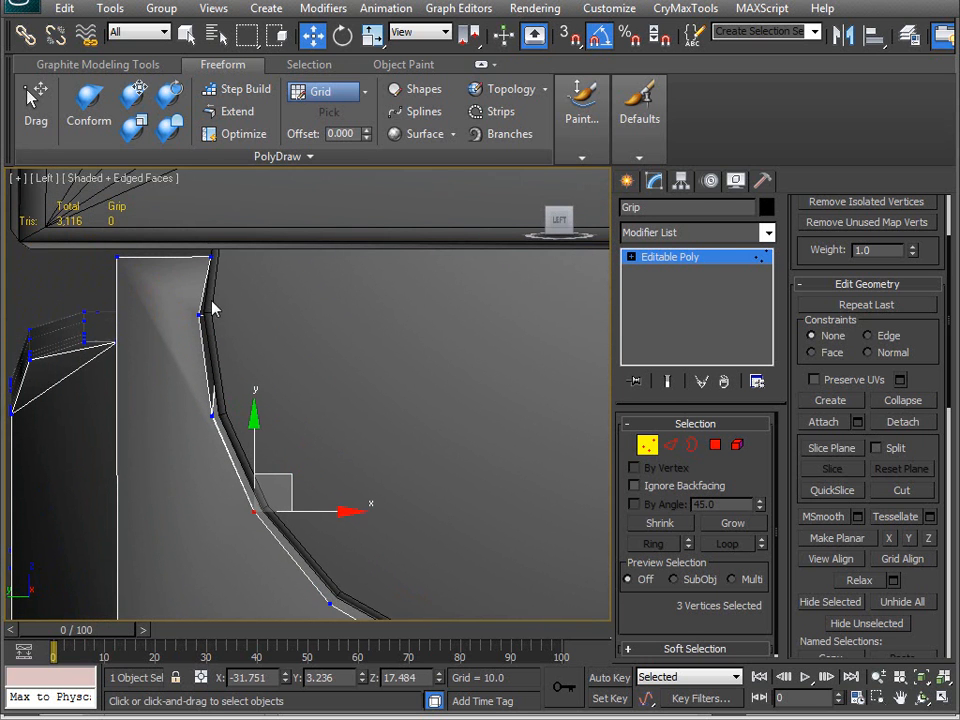
Move the two vertex clusters just before the arc's lowest point so they line up with the slide's corners.
middle_drag(368, 387, 196, 425)
click(152, 351)
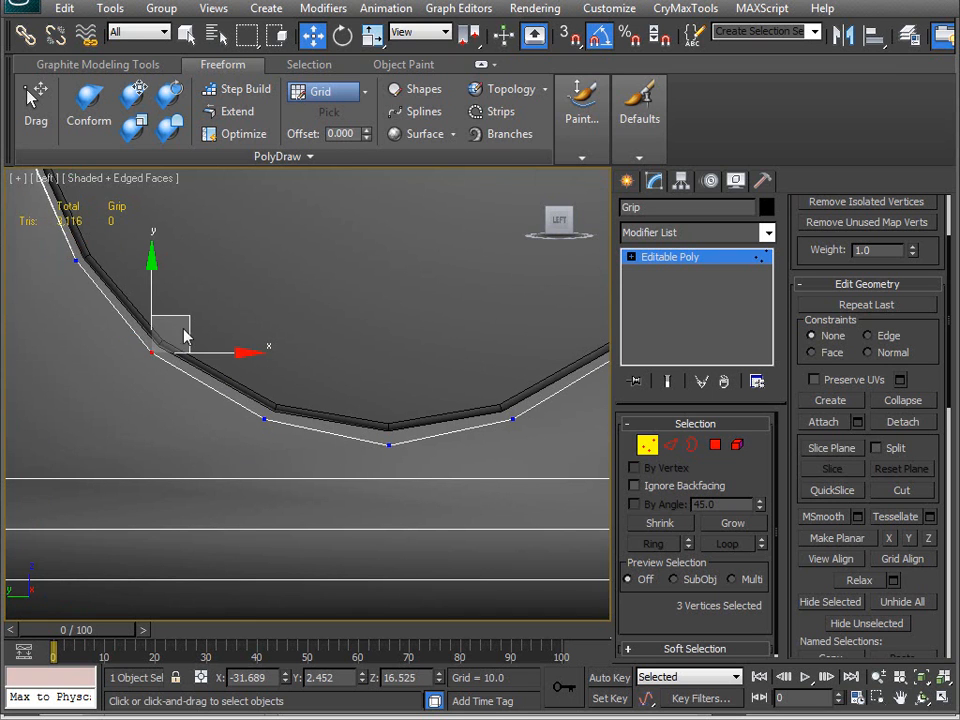
drag(189, 315, 189, 315)
click(267, 416)
drag(295, 381, 307, 382)
Nudge the vertex clusters beyond the arc's lowest point, on its other side, so they follow the corners of the slide's curved edge.
scroll(304, 428, up, 5)
click(293, 436)
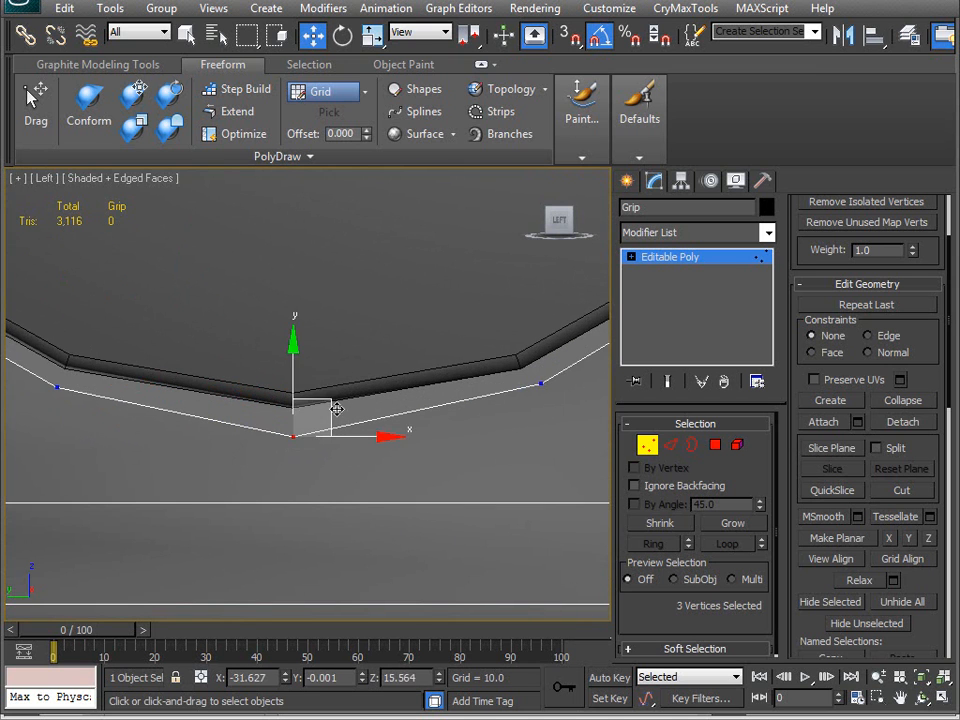
middle_drag(412, 456, 241, 471)
click(357, 408)
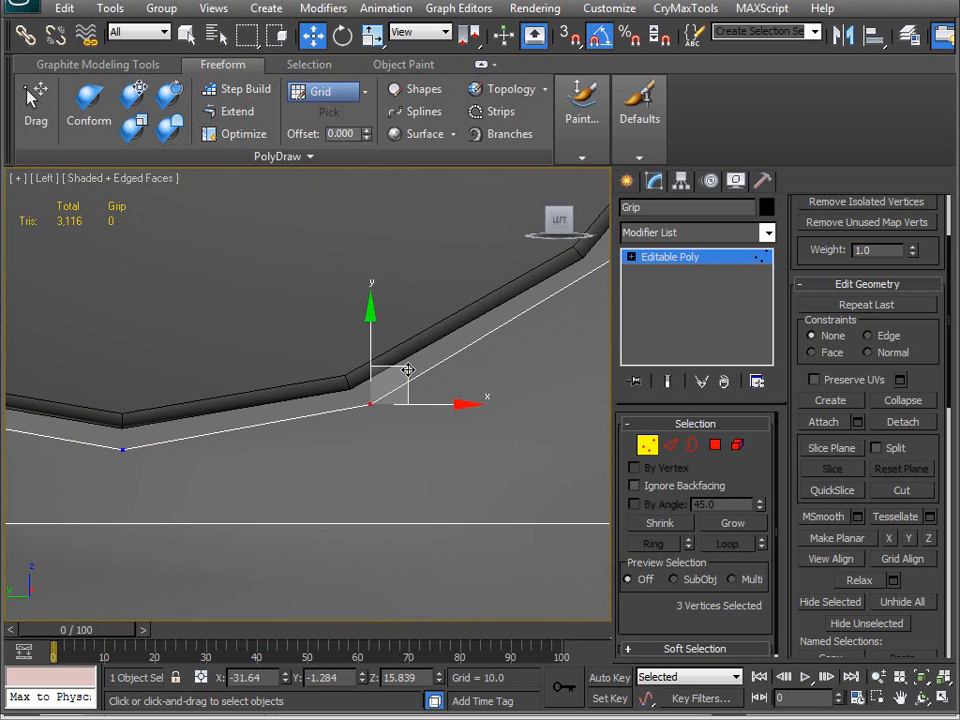
drag(395, 373, 399, 369)
middle_drag(399, 369, 367, 392)
click(362, 388)
drag(397, 355, 376, 364)
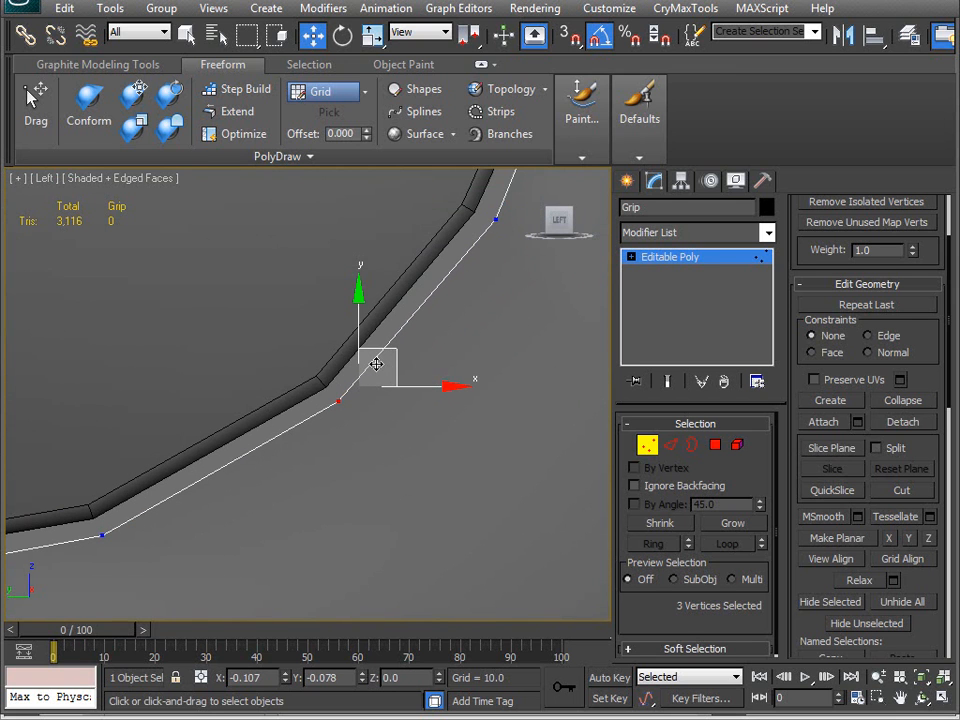
middle_drag(375, 331, 210, 472)
click(330, 361)
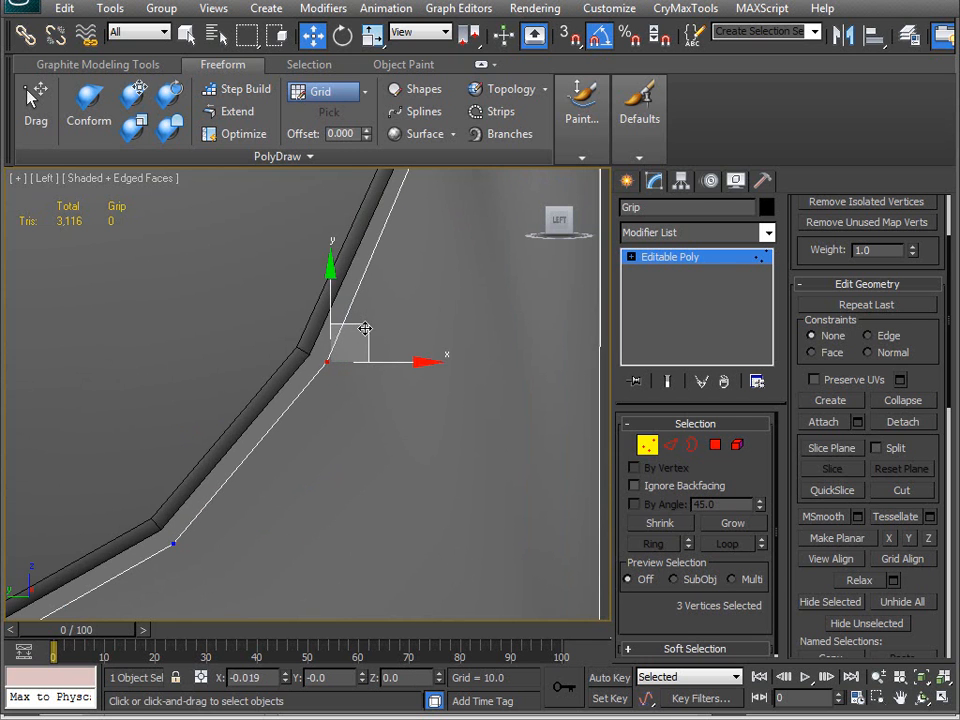
Locate the two top corner vertices of the channel in the wireframe profile and select them together.
middle_drag(362, 326, 283, 505)
middle_drag(268, 310, 268, 456)
middle_drag(298, 351, 454, 316)
scroll(320, 393, down, 3)
middle_drag(320, 400, 358, 392)
key(F3)
middle_drag(216, 396, 185, 436)
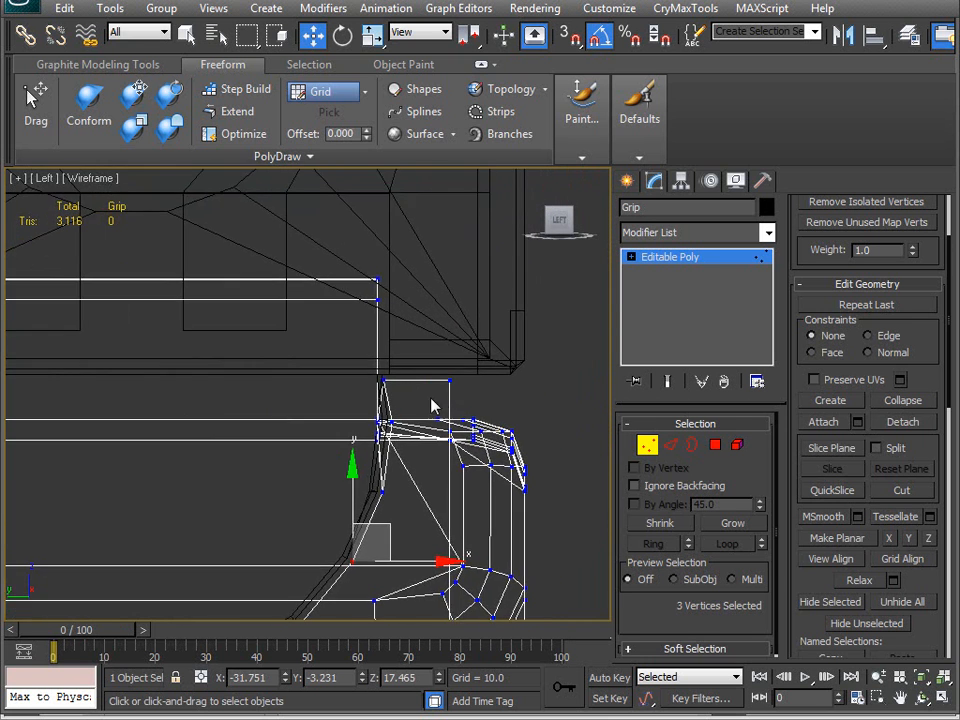
scroll(331, 407, up, 4)
click(521, 349)
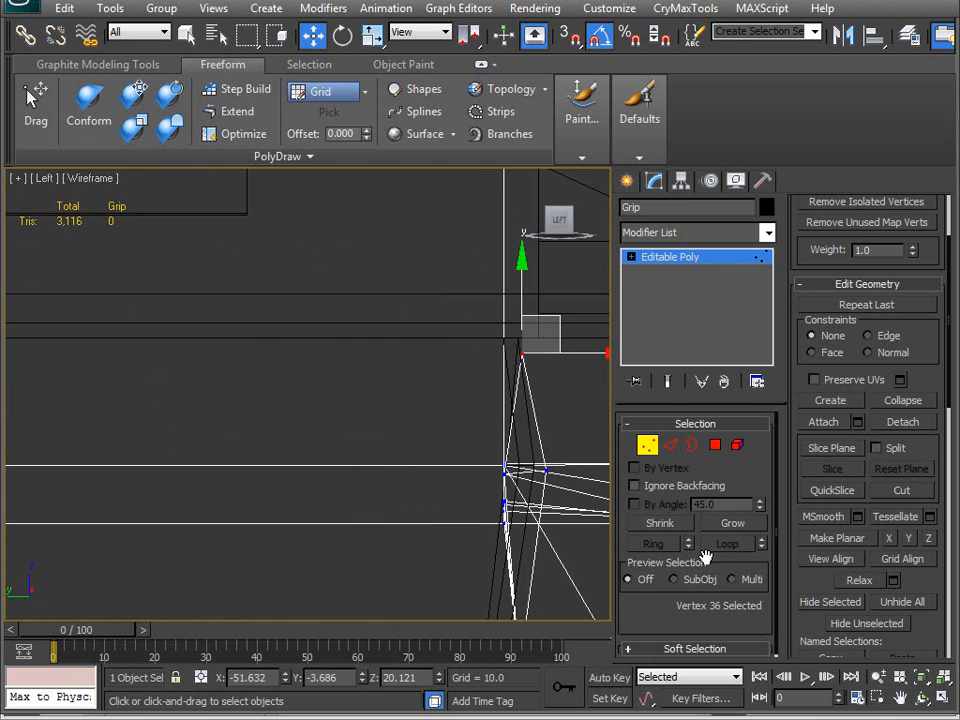
middle_drag(273, 400, 575, 396)
mouse_move(50, 369)
middle_down()
mouse_move(298, 364)
mouse_move(474, 388)
middle_up()
middle_drag(185, 383, 472, 390)
middle_drag(273, 392, 203, 320)
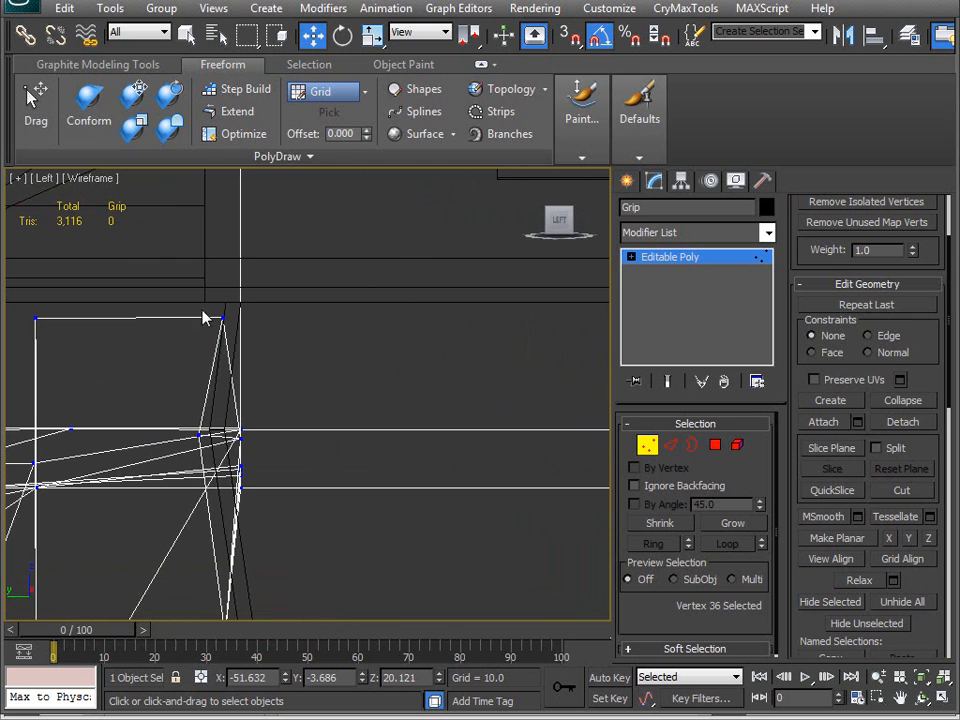
drag(233, 289, 212, 332)
key(F3)
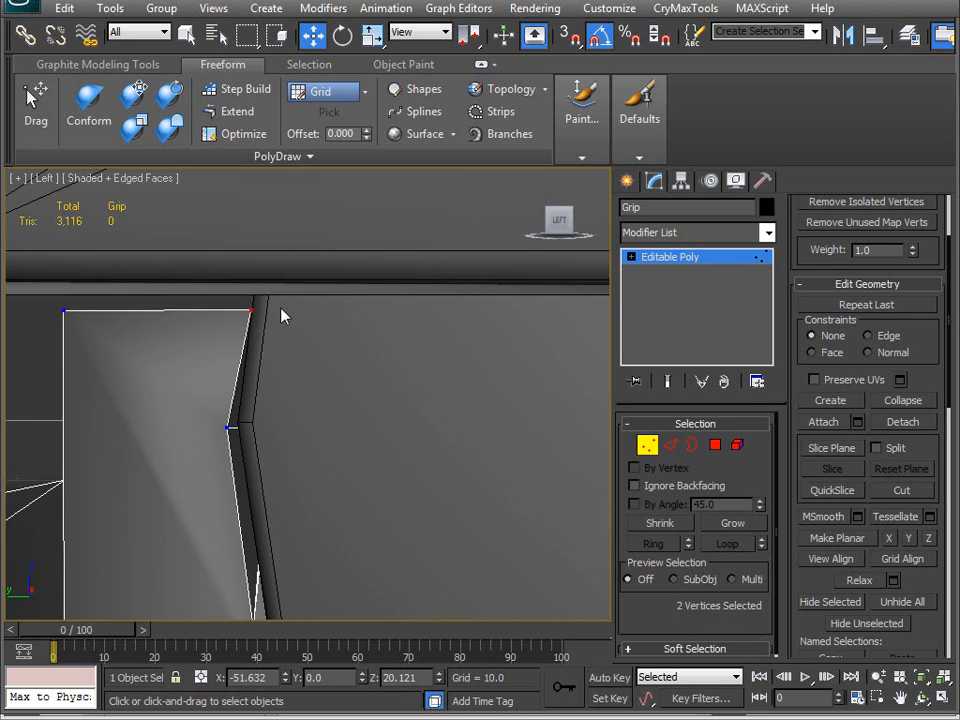
Move the vertex at one top corner of the channel horizontally outward to a Y position of about 3.734.
middle_drag(259, 320, 266, 330)
click(257, 327)
middle_drag(253, 377, 290, 400)
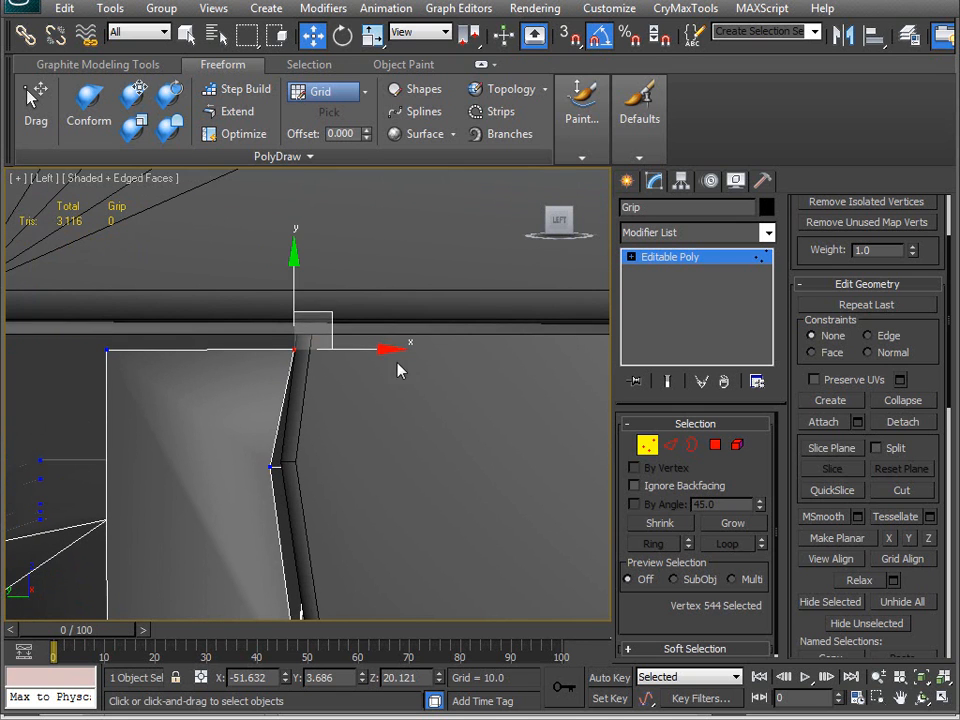
drag(387, 349, 370, 350)
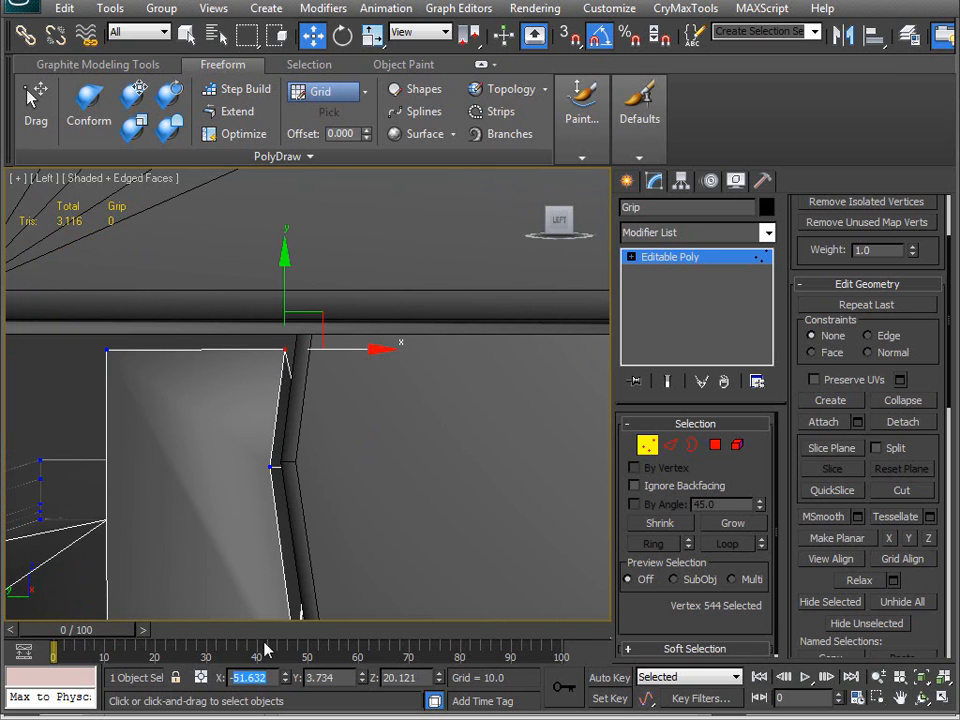
Move the top corner vertex on the channel's opposite side outward to match, at a Y position of -3.735.
middle_drag(465, 428, 82, 428)
middle_drag(430, 430, 171, 418)
middle_drag(470, 418, 149, 409)
click(329, 342)
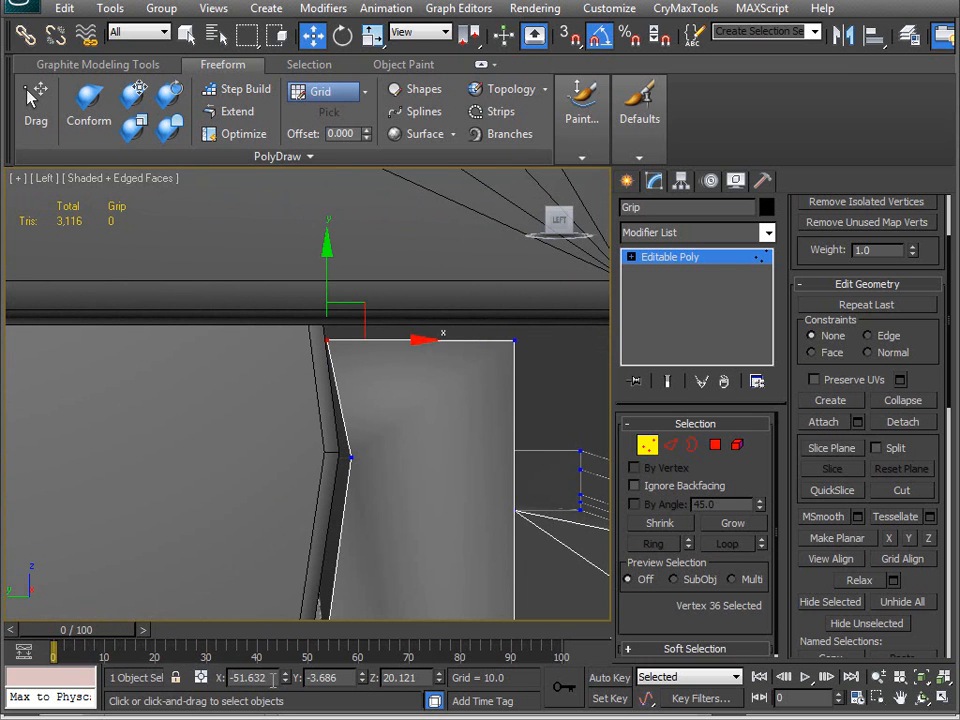
middle_drag(280, 590, 332, 521)
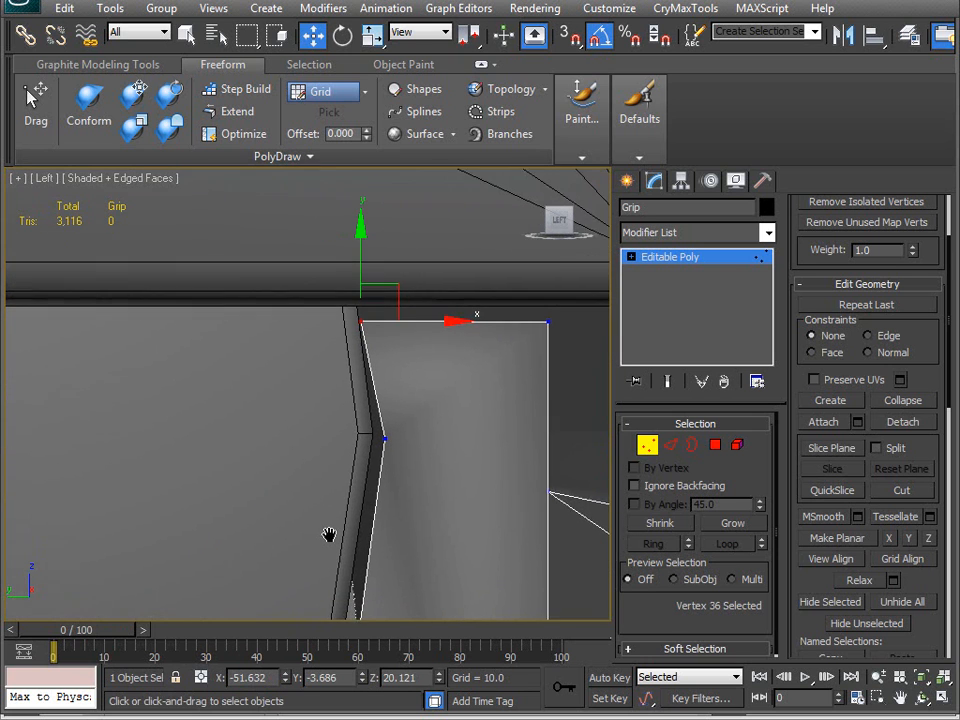
middle_drag(221, 523, 427, 513)
scroll(427, 513, down, 3)
middle_drag(281, 531, 119, 447)
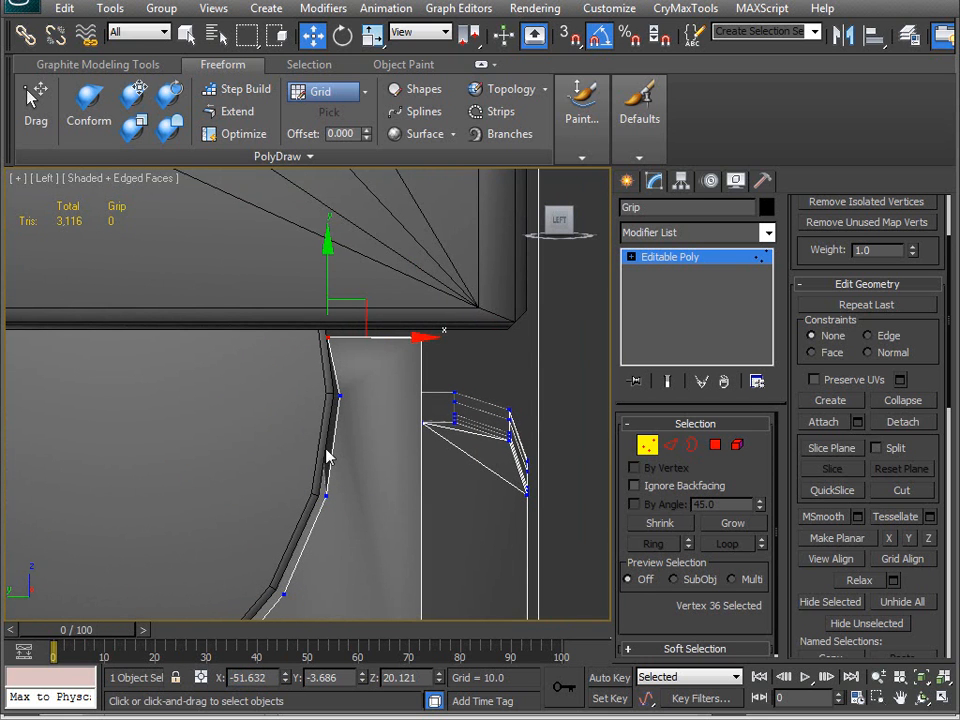
middle_drag(328, 456, 326, 471)
scroll(300, 480, up, 2)
drag(313, 354, 322, 356)
middle_drag(250, 527, 381, 360)
scroll(318, 404, down, 2)
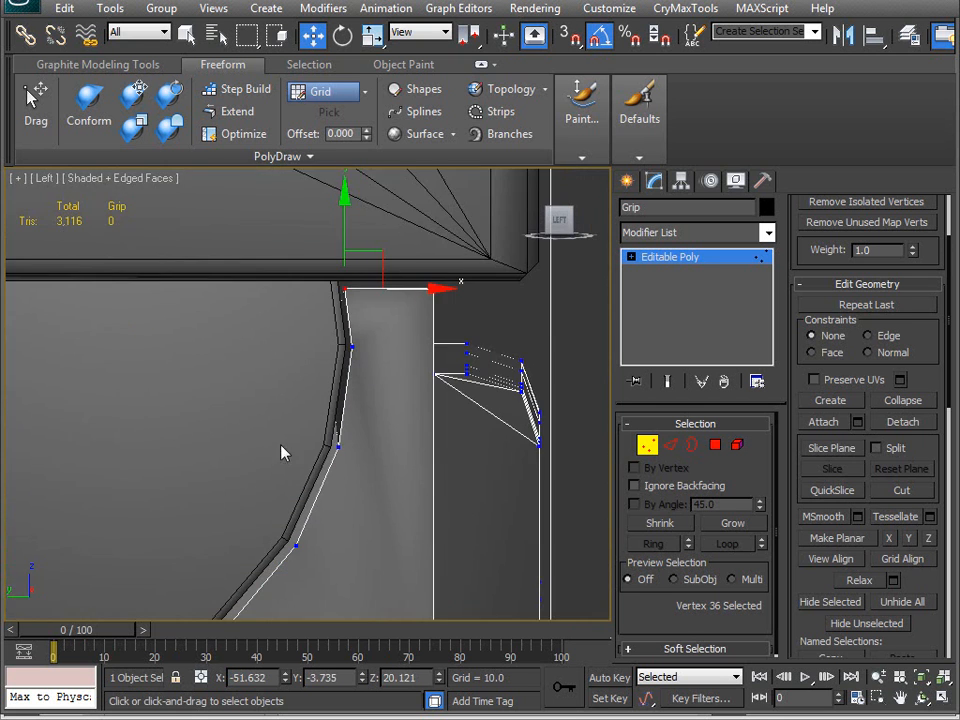
Examine the vertex just below the first top corner against the slide's edge in shaded and wireframe display.
middle_drag(262, 450, 549, 261)
middle_drag(254, 346, 565, 445)
middle_drag(306, 304, 394, 444)
scroll(392, 434, up, 3)
click(312, 392)
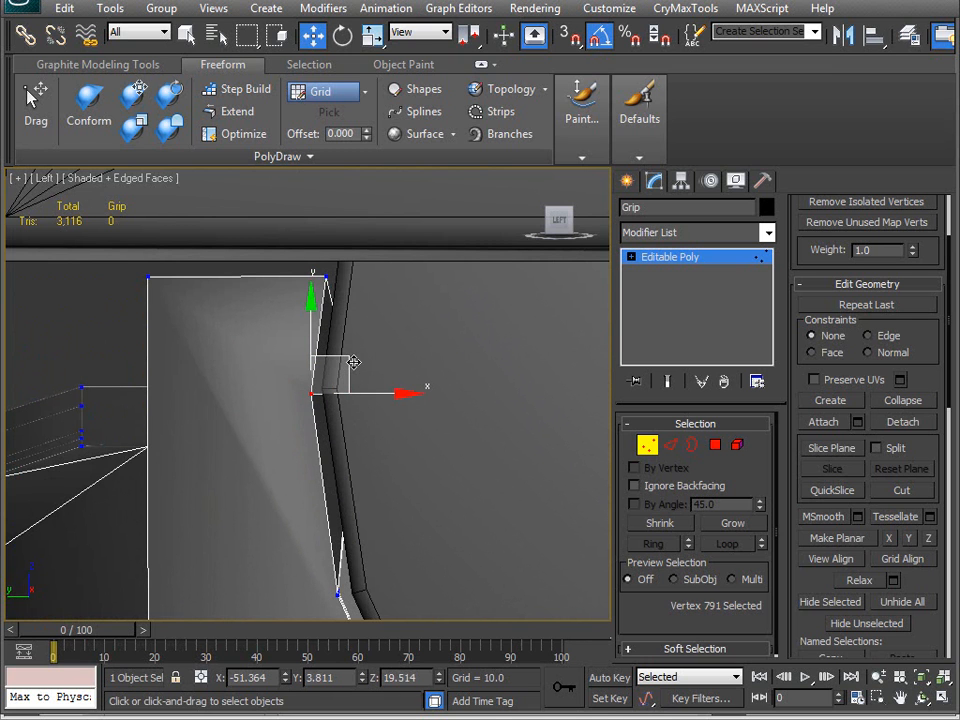
key(F3)
middle_drag(345, 442, 258, 415)
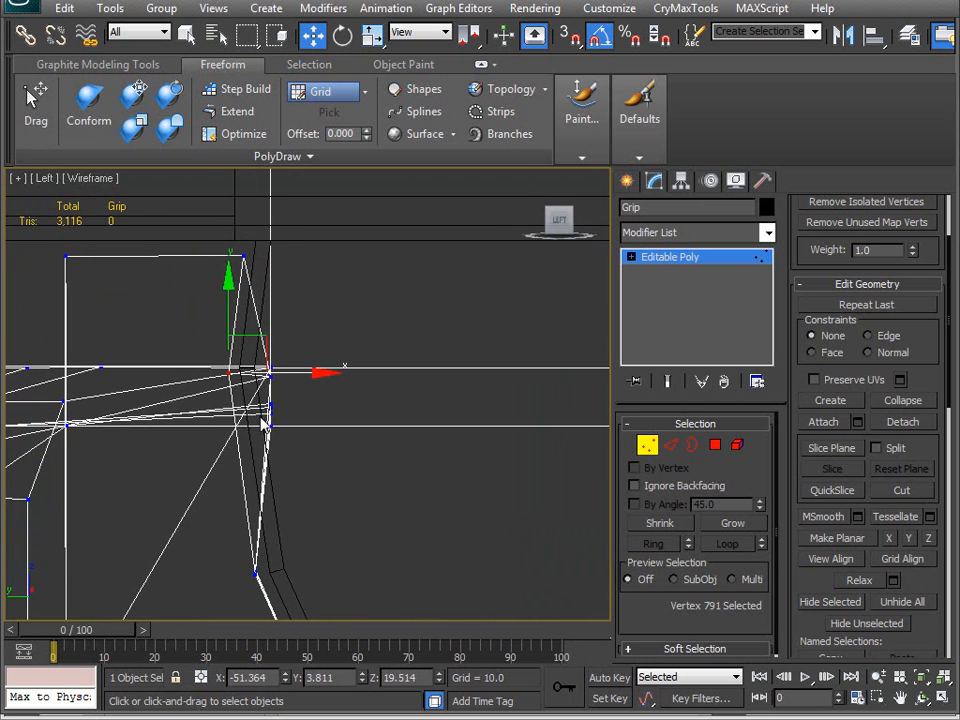
key(F3)
middle_drag(389, 443, 333, 421)
scroll(334, 429, down, 3)
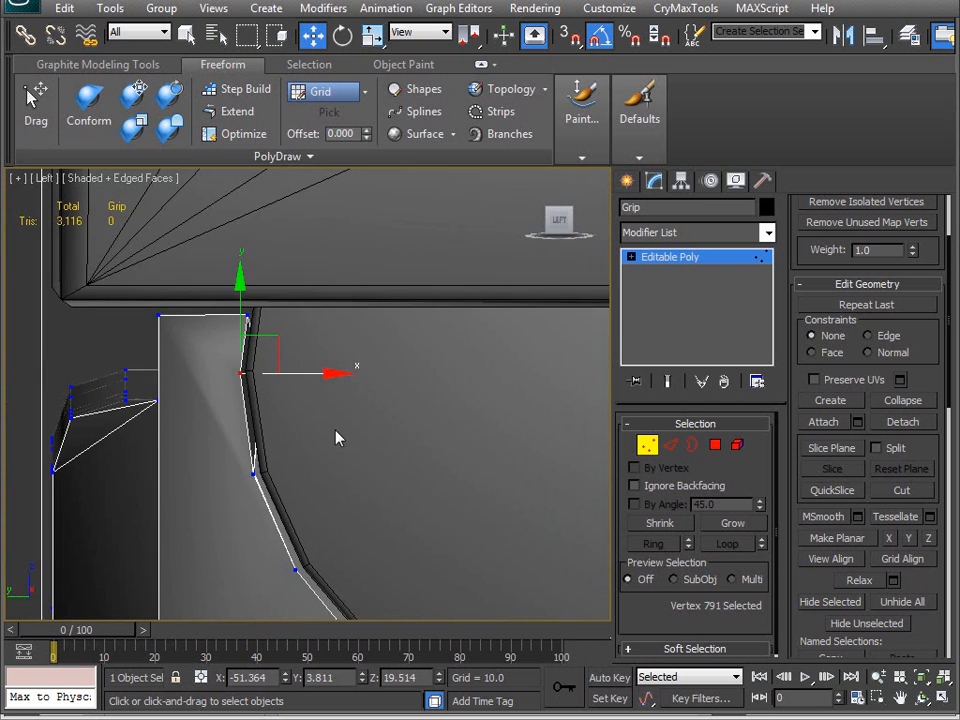
Switch to the perspective view and examine the gap between frame and slide from the side, above the trigger guard.
key(v)
key(p)
scroll(388, 376, up, 3)
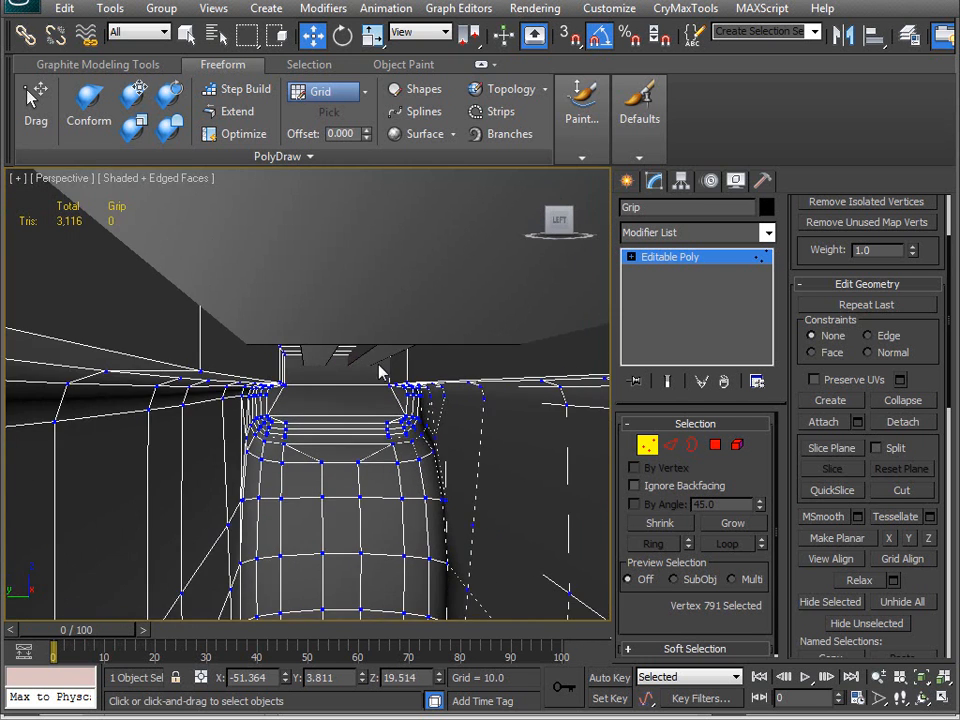
scroll(336, 416, down, 5)
alt+middle_drag(332, 416, 367, 422)
scroll(467, 435, up, 2)
scroll(444, 429, down, 2)
alt+middle_drag(444, 429, 407, 415)
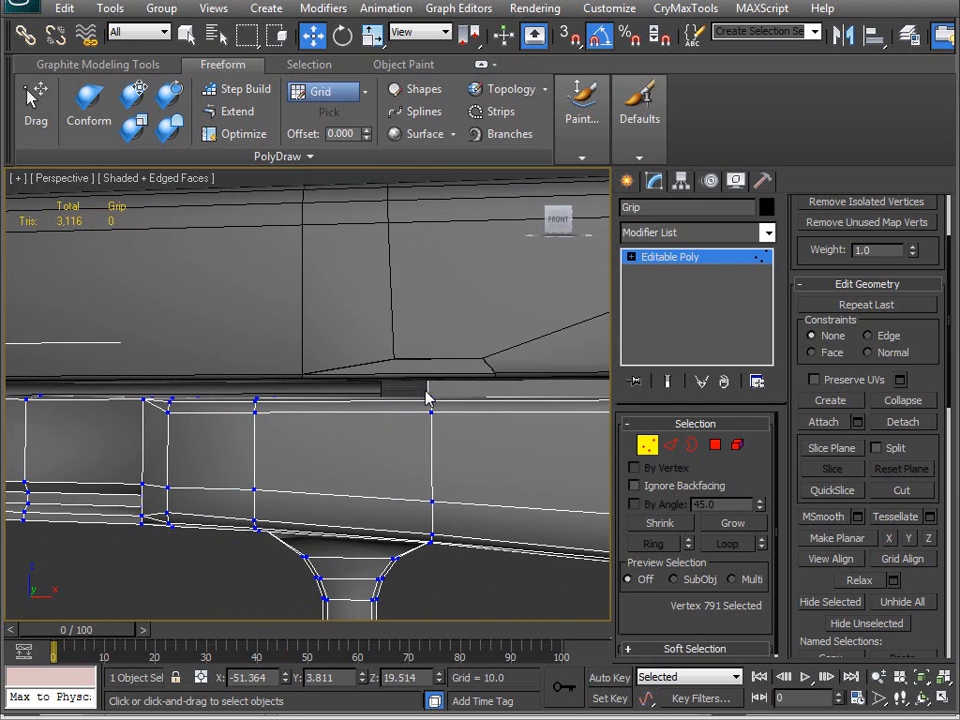
mouse_move(431, 400)
alt+middle_down()
mouse_move(339, 467)
mouse_move(426, 422)
alt+middle_up()
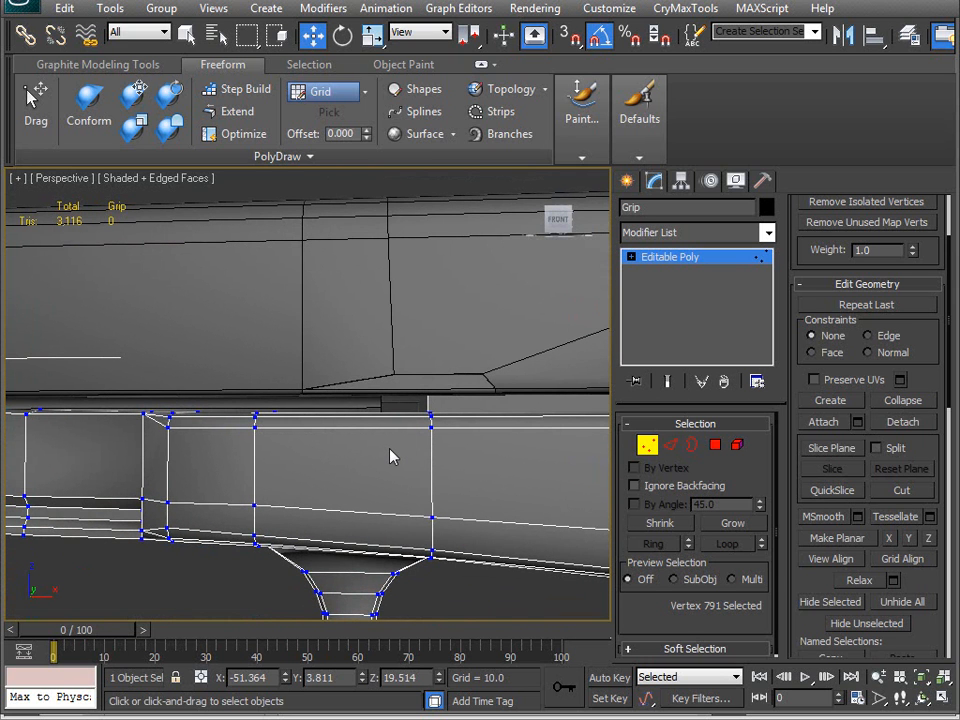
mouse_move(390, 456)
middle_down()
mouse_move(392, 441)
mouse_move(390, 449)
middle_up()
Select the 19 upper frame vertices above the trigger guard's front and move them forward along X to about -13.869.
key(F3)
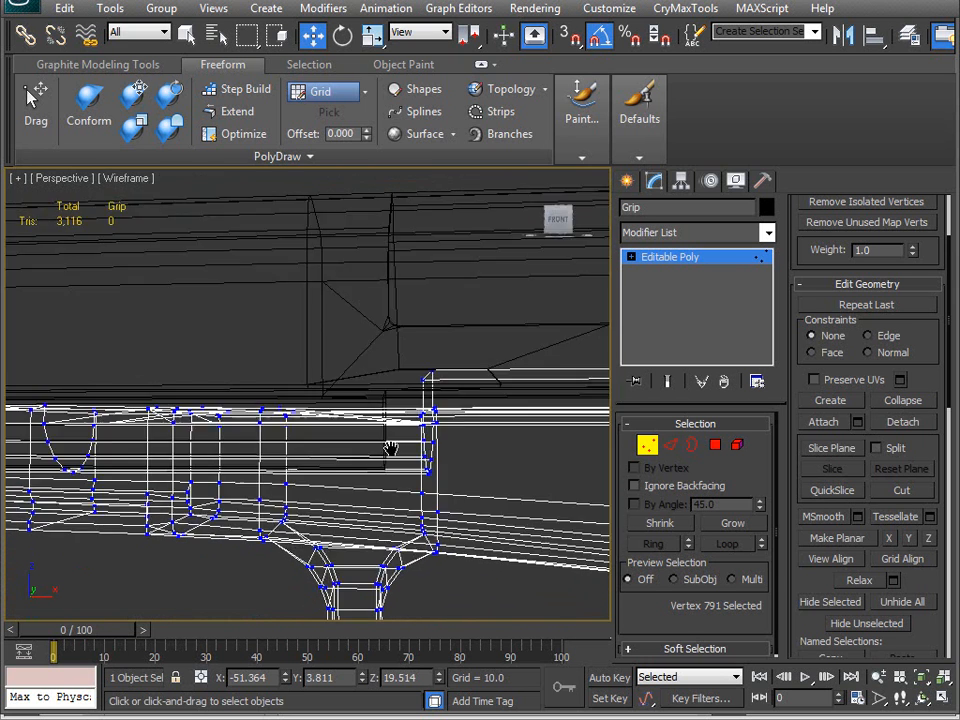
middle_drag(452, 459, 385, 426)
drag(398, 452, 399, 463)
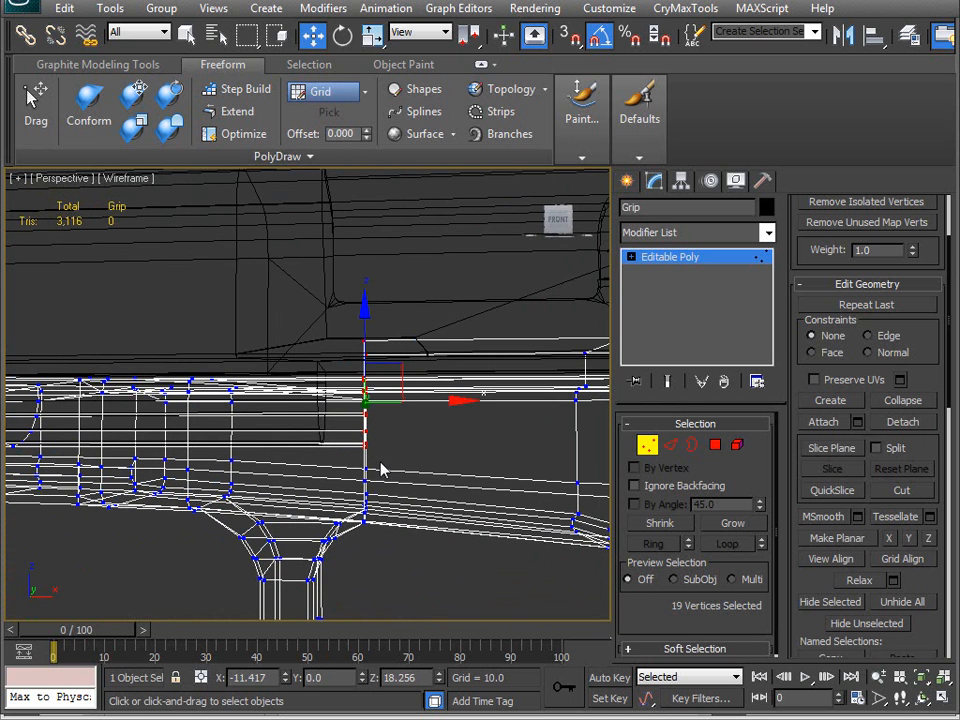
key(F3)
mouse_move(379, 480)
alt+middle_down()
mouse_move(424, 501)
mouse_move(398, 498)
mouse_move(388, 471)
mouse_move(394, 445)
alt+middle_up()
scroll(399, 468, up, 3)
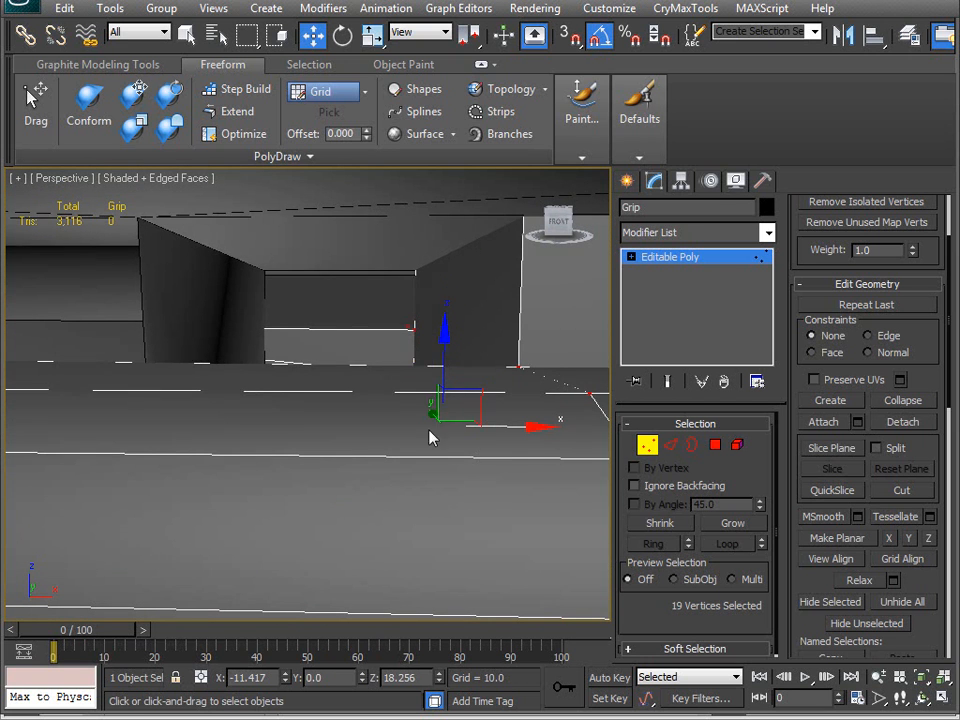
drag(506, 425, 296, 463)
middle_drag(296, 463, 423, 441)
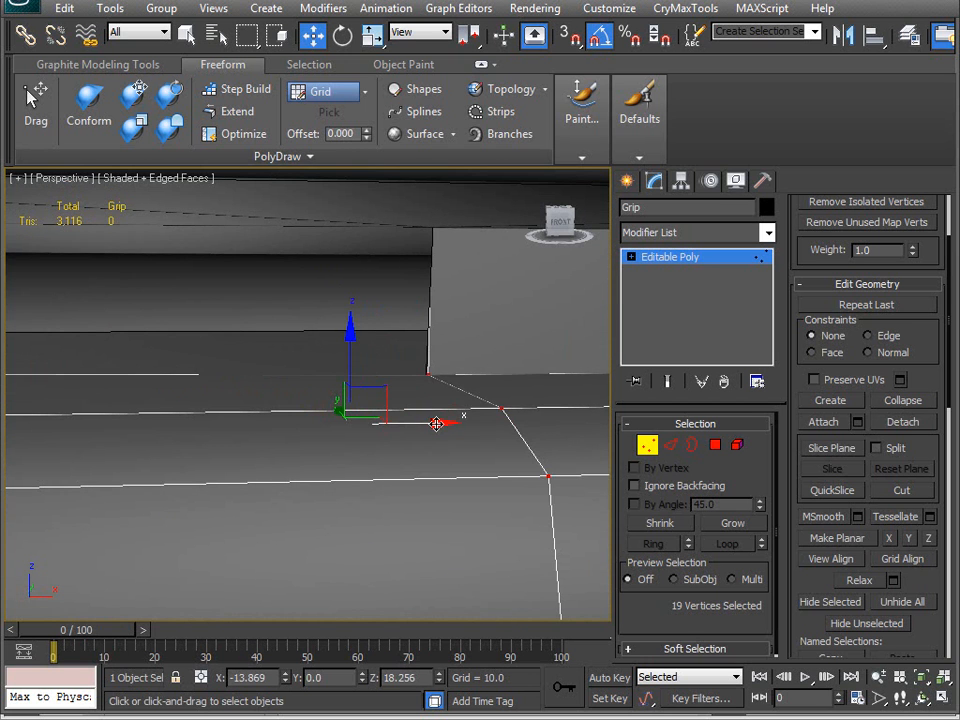
drag(432, 424, 424, 424)
Inspect the shifted vertices and the gap under the slide from several angles, and leave vertex editing.
mouse_move(424, 424)
middle_down()
mouse_move(424, 450)
mouse_move(418, 443)
middle_up()
mouse_move(361, 352)
mouse_down()
mouse_move(377, 349)
mouse_move(372, 356)
mouse_up()
scroll(372, 356, down, 10)
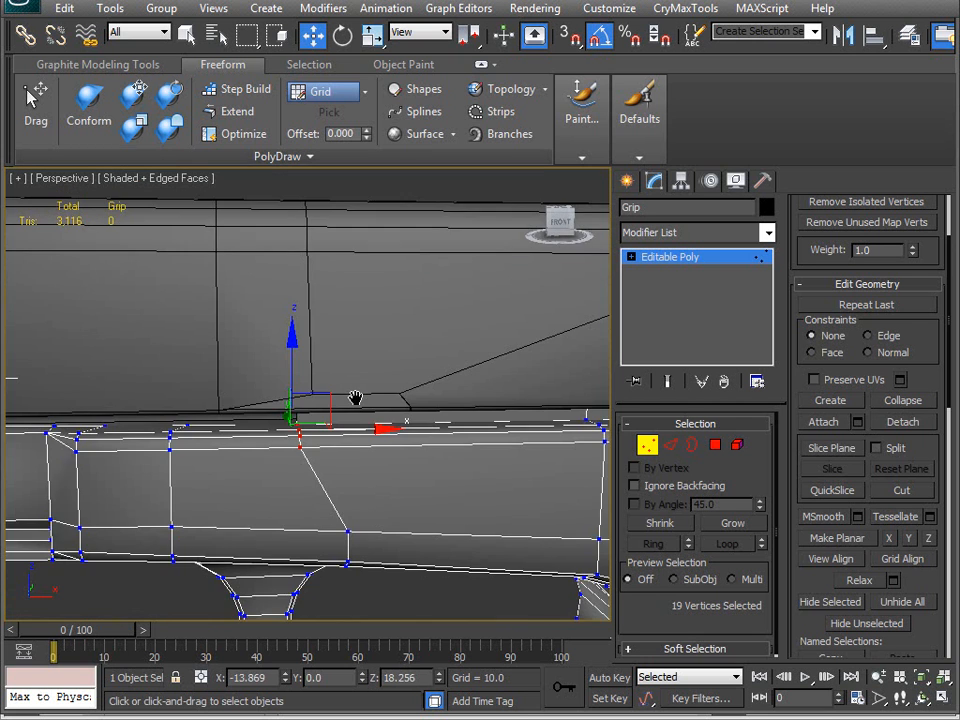
scroll(349, 412, up, 10)
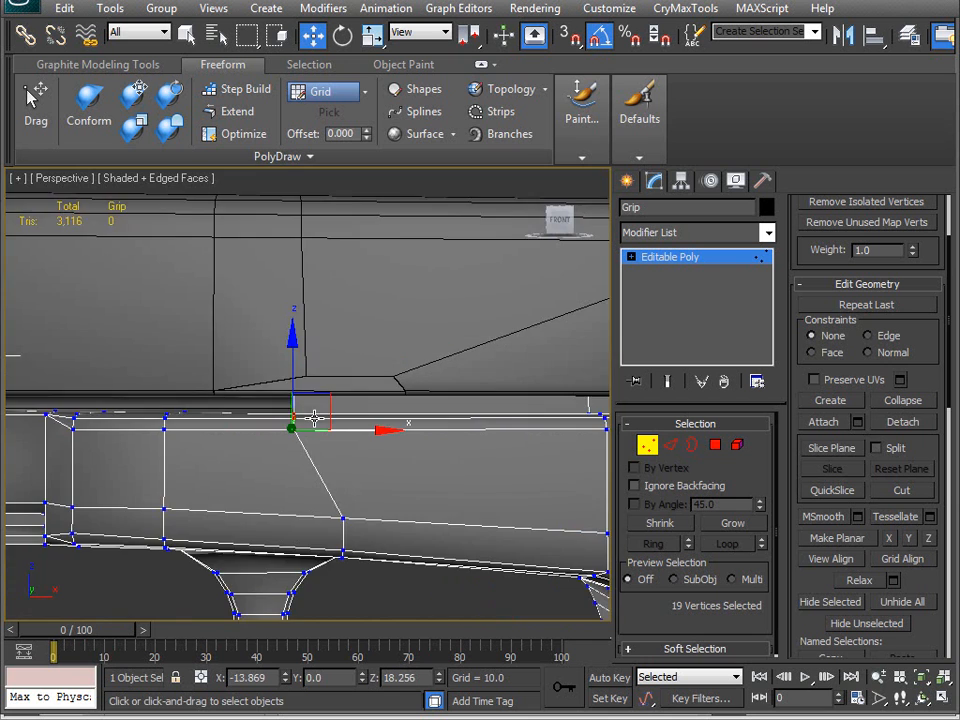
middle_drag(349, 424, 326, 428)
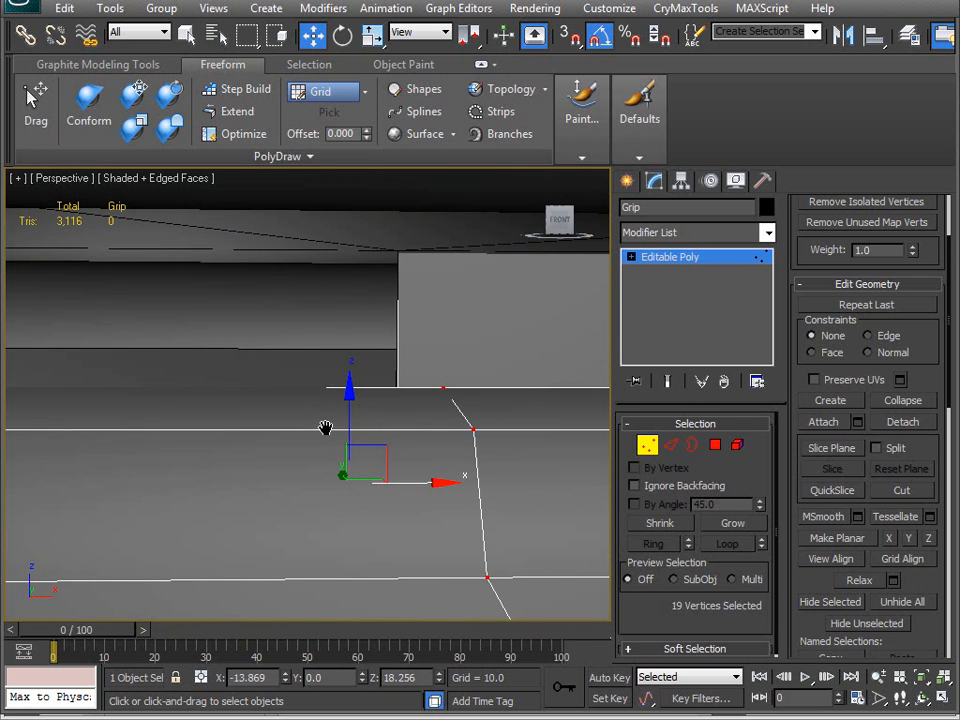
scroll(388, 353, down, 10)
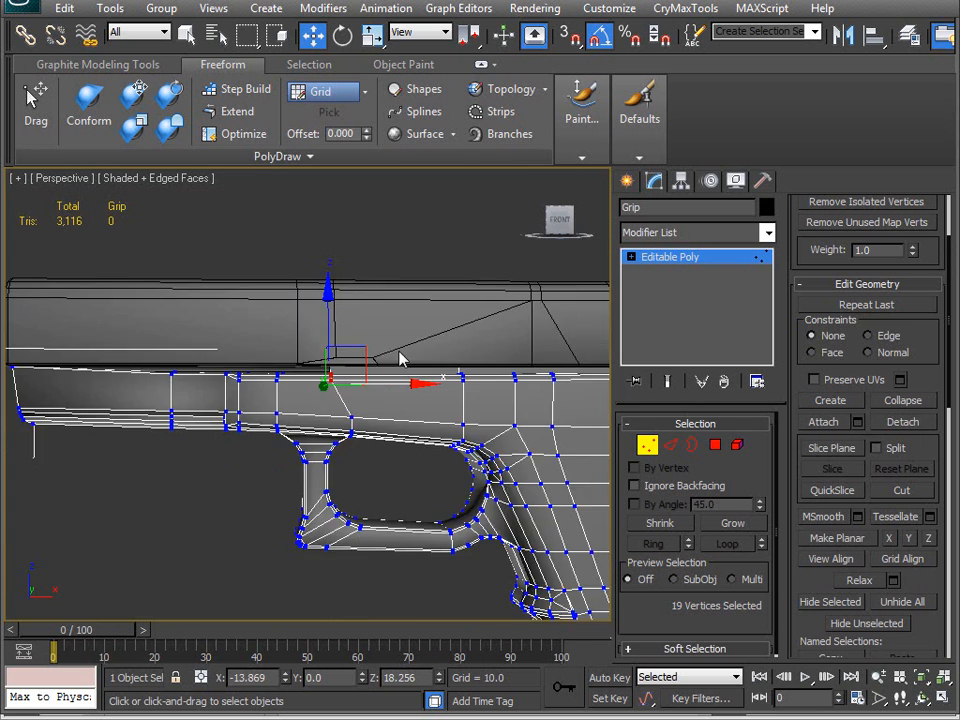
alt+middle_drag(420, 370, 446, 411)
scroll(443, 408, up, 6)
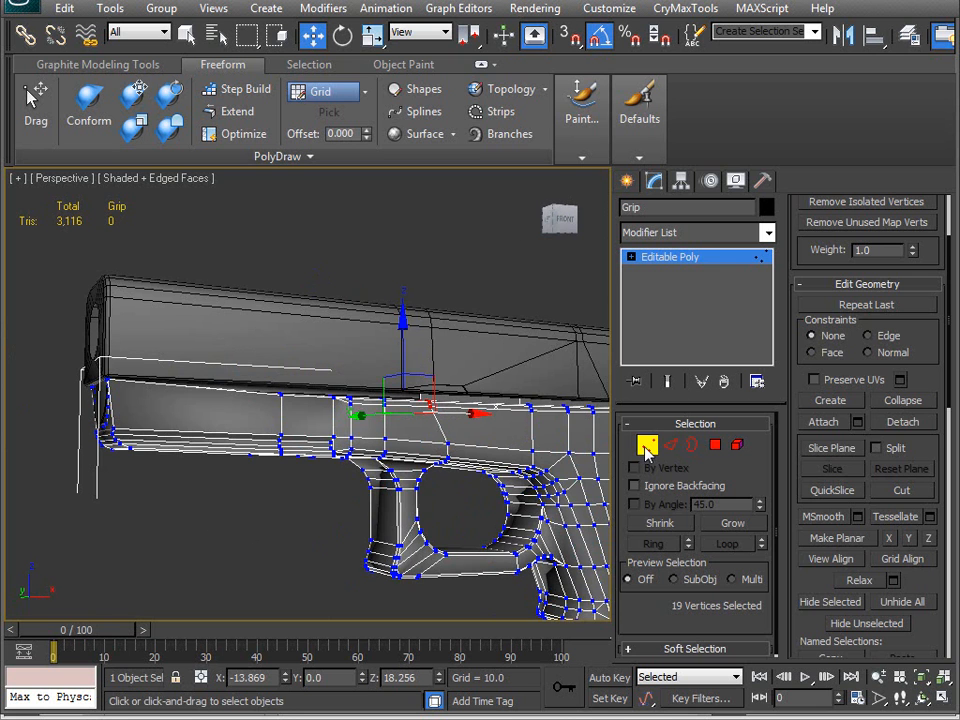
click(647, 450)
scroll(340, 455, up, 5)
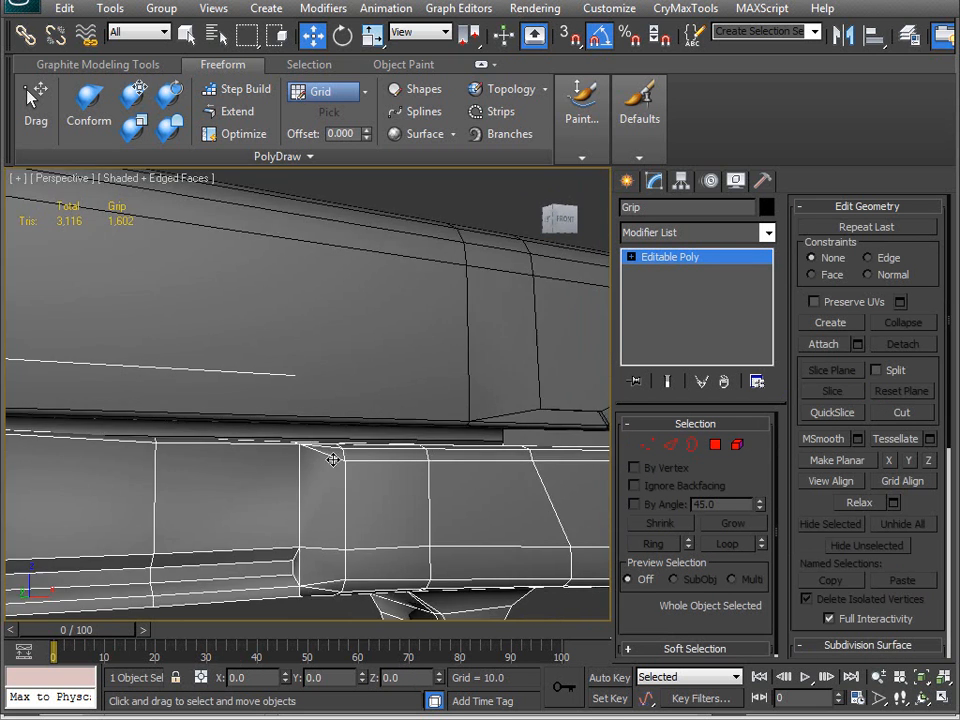
alt+middle_drag(333, 460, 367, 458)
alt+middle_drag(505, 422, 440, 520)
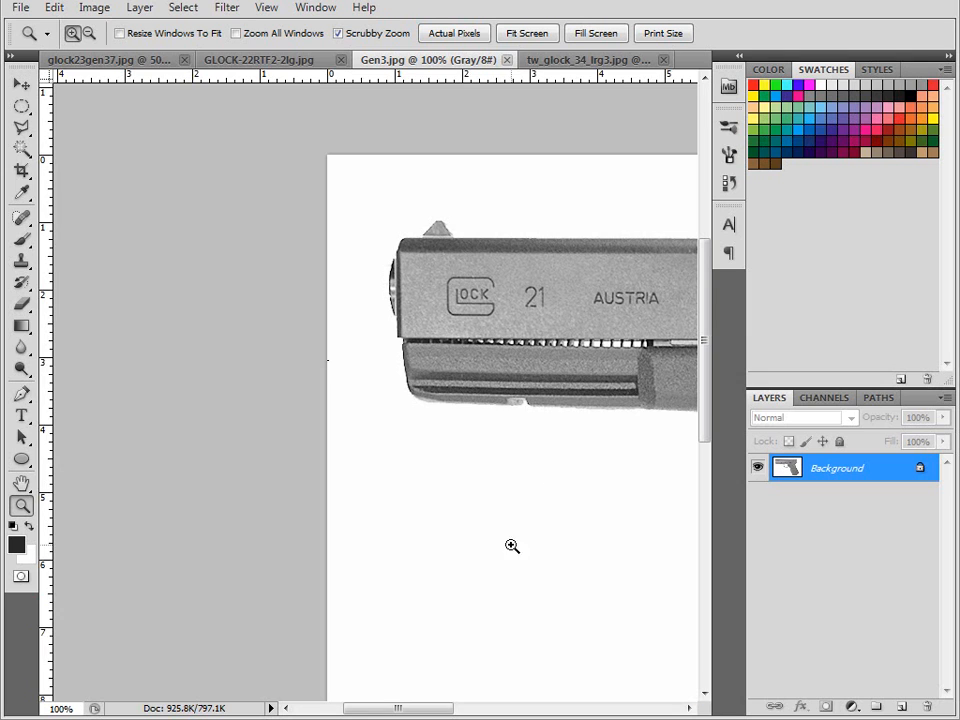
Switch to the Gen3.jpg reference in Photoshop and examine the seam between slide and frame below the .45 Auto marking up close.
drag(618, 403, 233, 388)
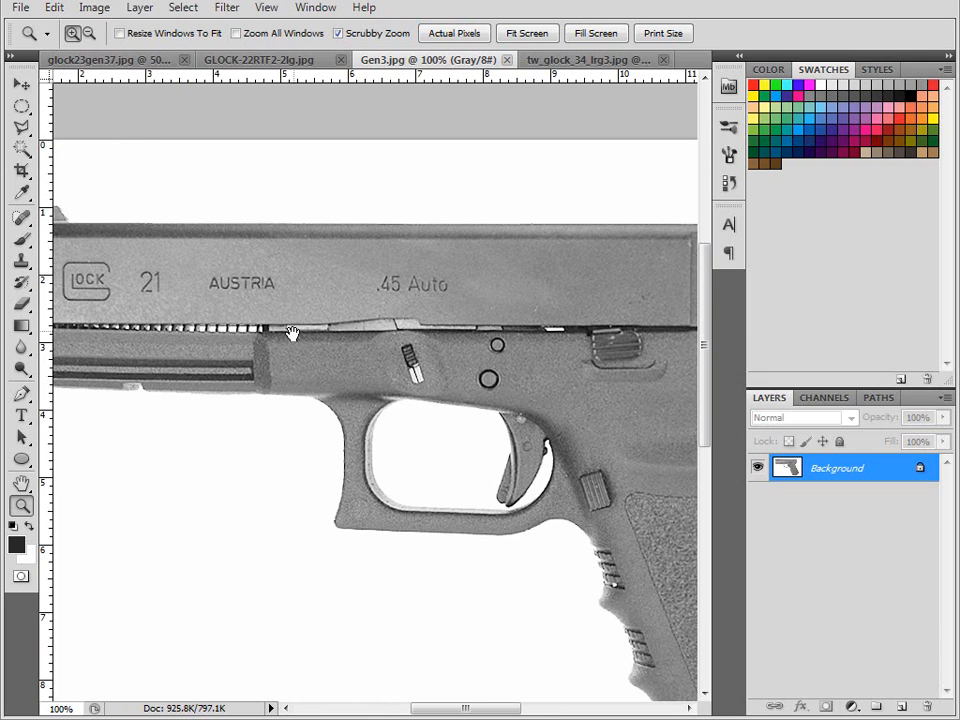
drag(314, 327, 256, 326)
drag(399, 357, 250, 321)
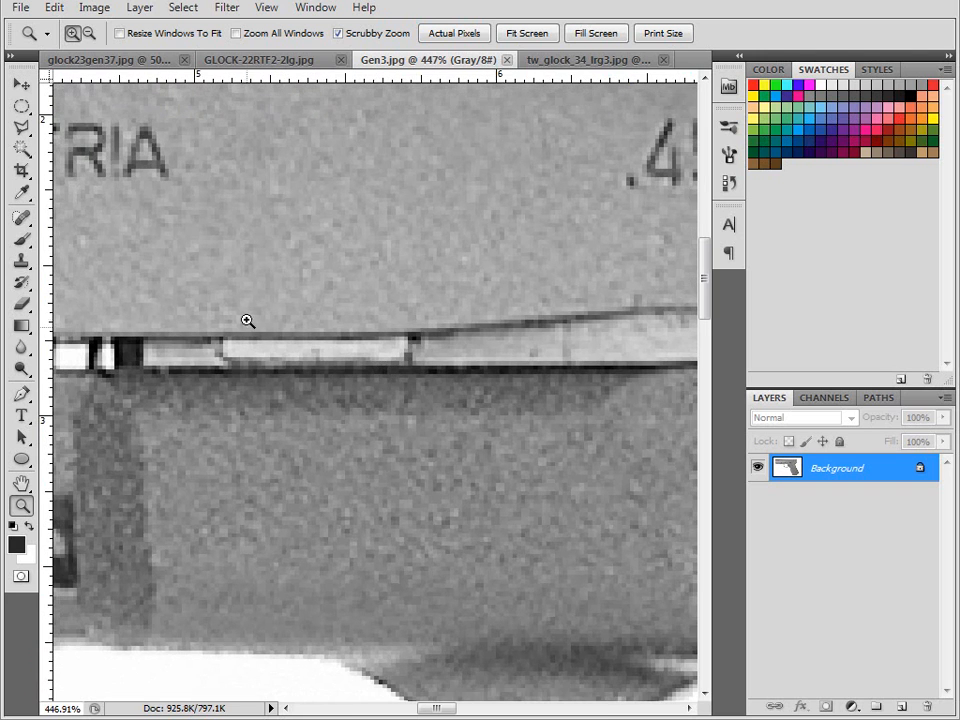
drag(470, 398, 330, 401)
drag(585, 422, 494, 437)
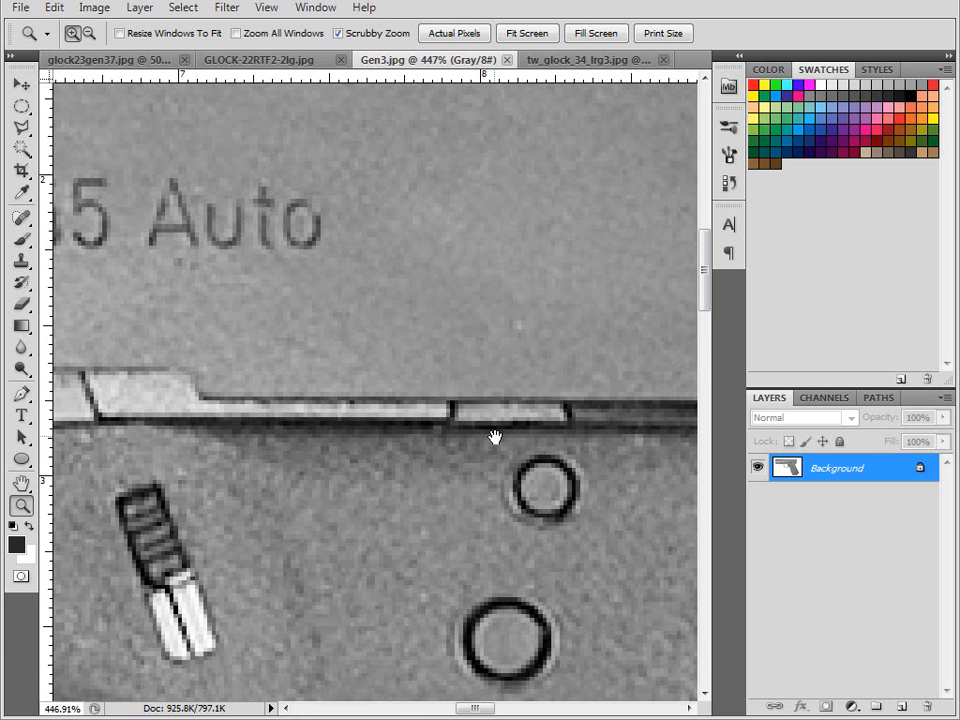
drag(250, 407, 337, 402)
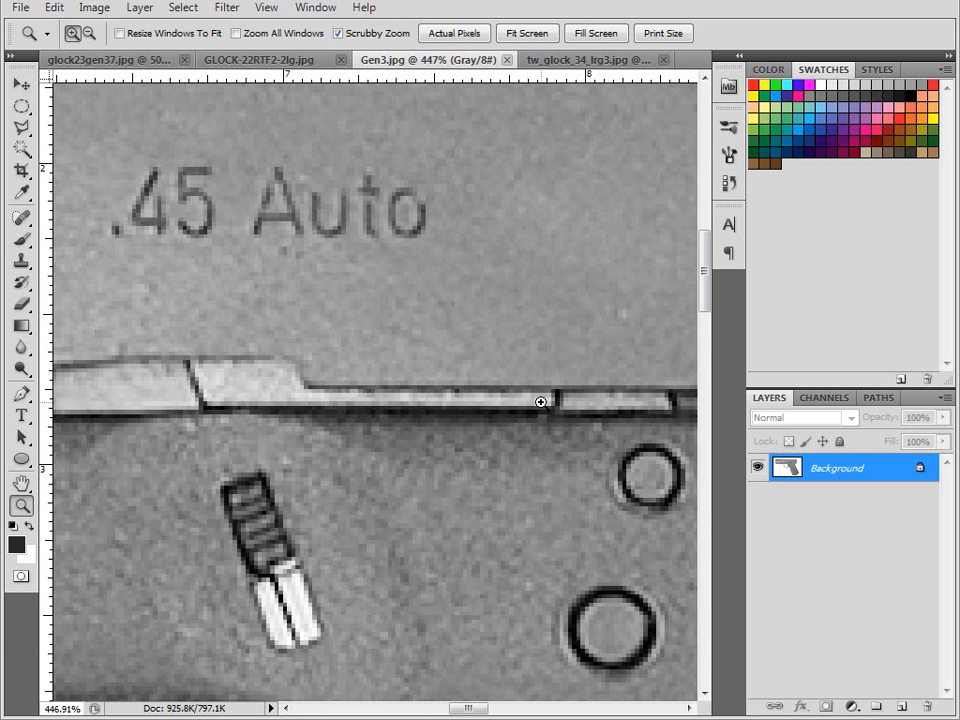
Examine the seam between slide and frame toward the rear of the pistol in the Gen3.jpg reference.
drag(461, 416, 356, 452)
drag(277, 467, 392, 489)
drag(384, 446, 335, 468)
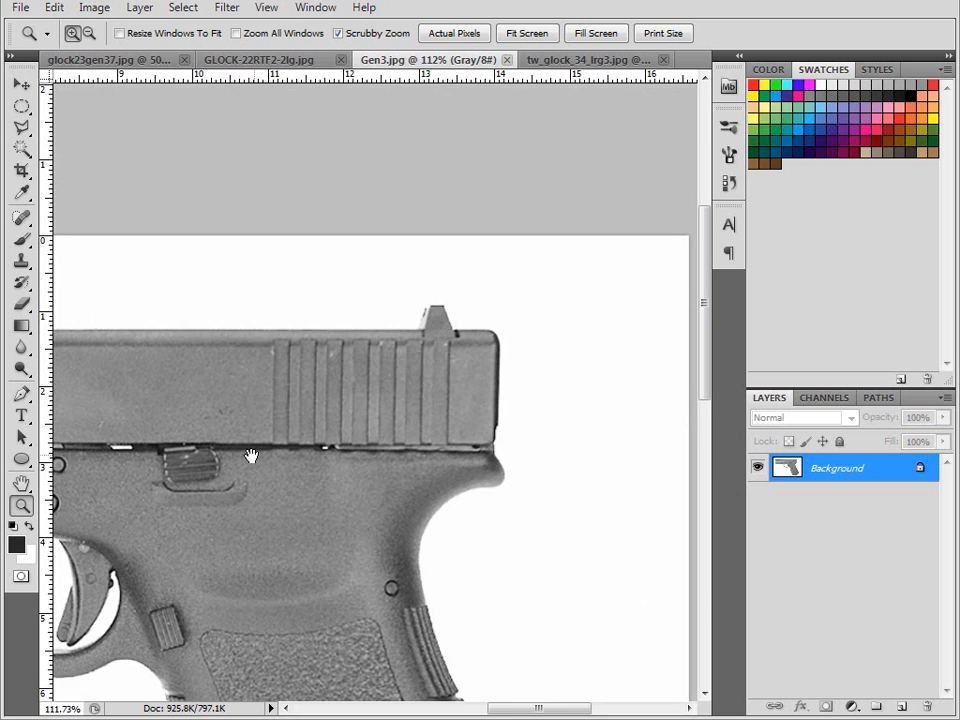
drag(249, 458, 463, 467)
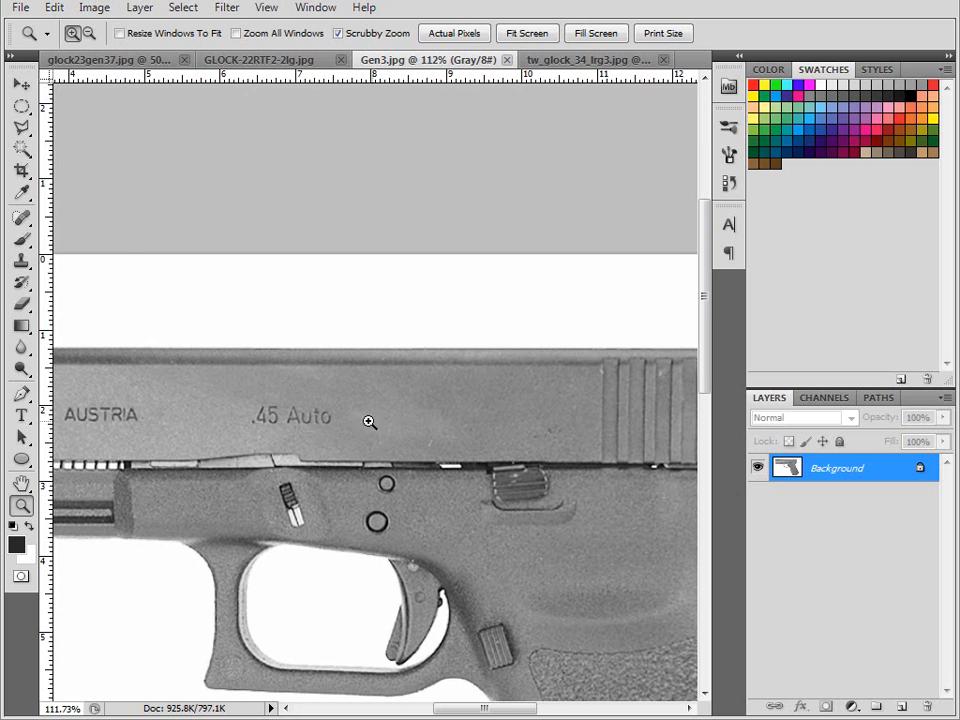
Sketch outlines of the hidden parts above the slide seam on Gen3.jpg with a size 8 brush, and undo strokes.
key(b)
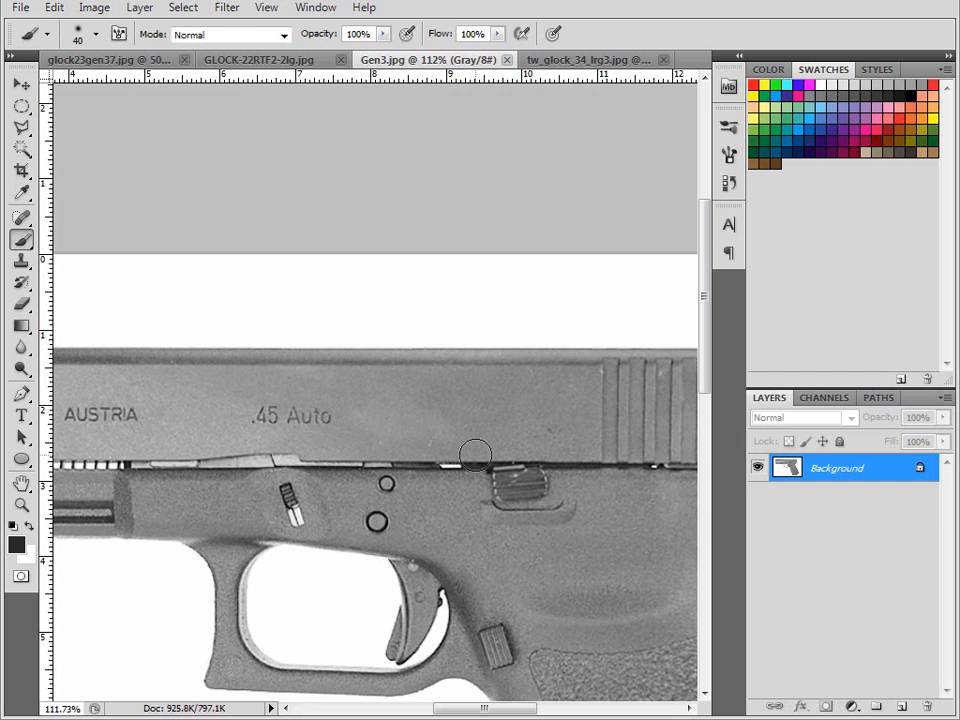
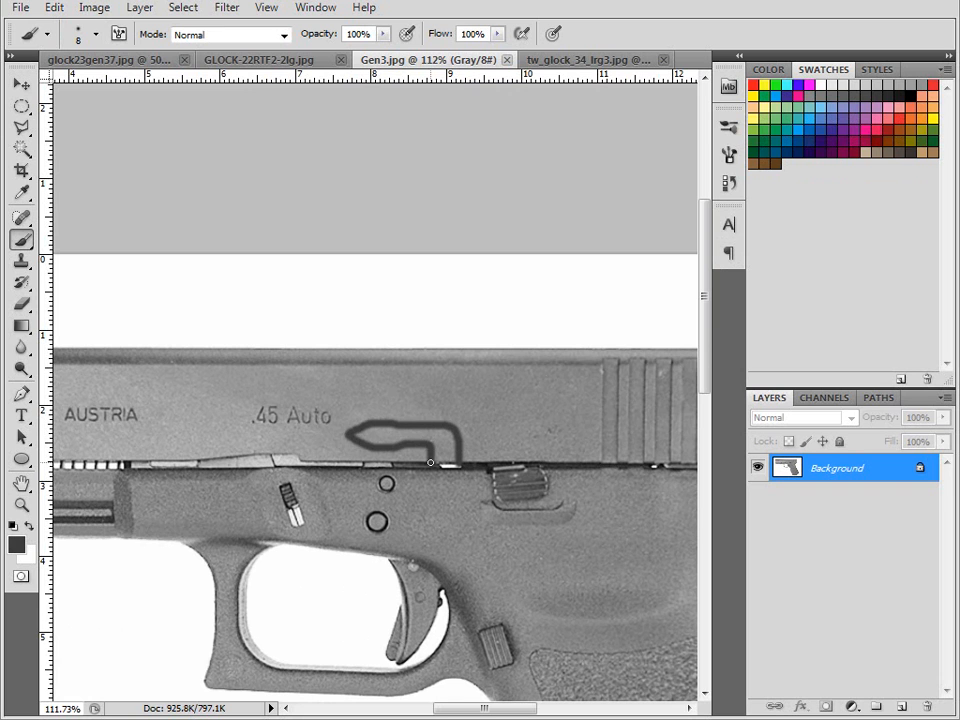
key(ctrl+z)
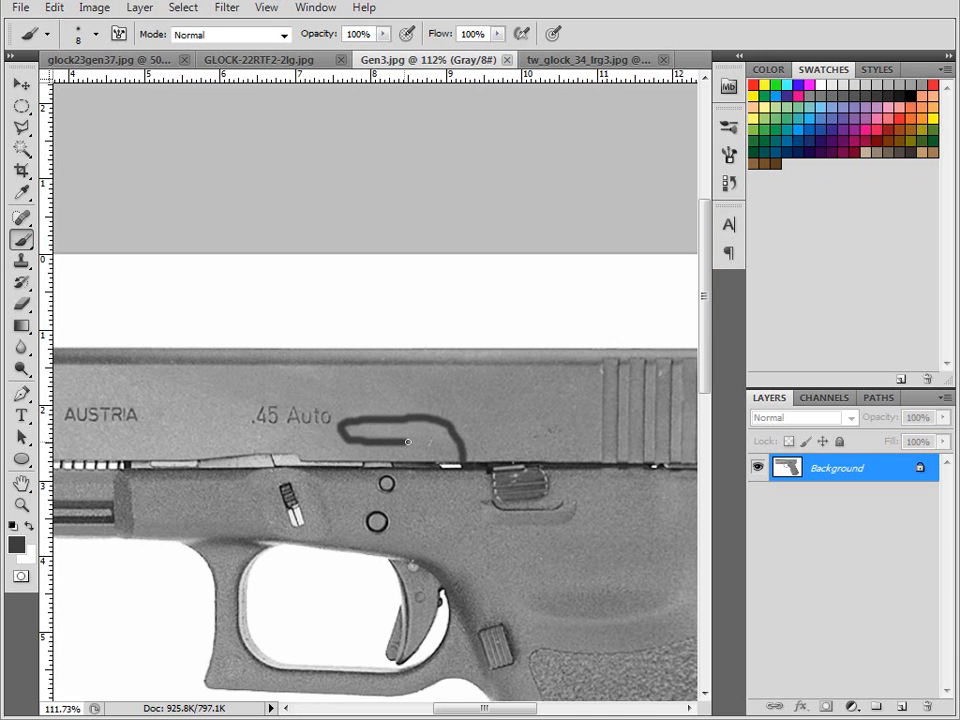
mouse_move(426, 455)
mouse_down()
mouse_move(430, 462)
mouse_move(268, 439)
mouse_move(397, 449)
mouse_up()
drag(303, 442, 294, 465)
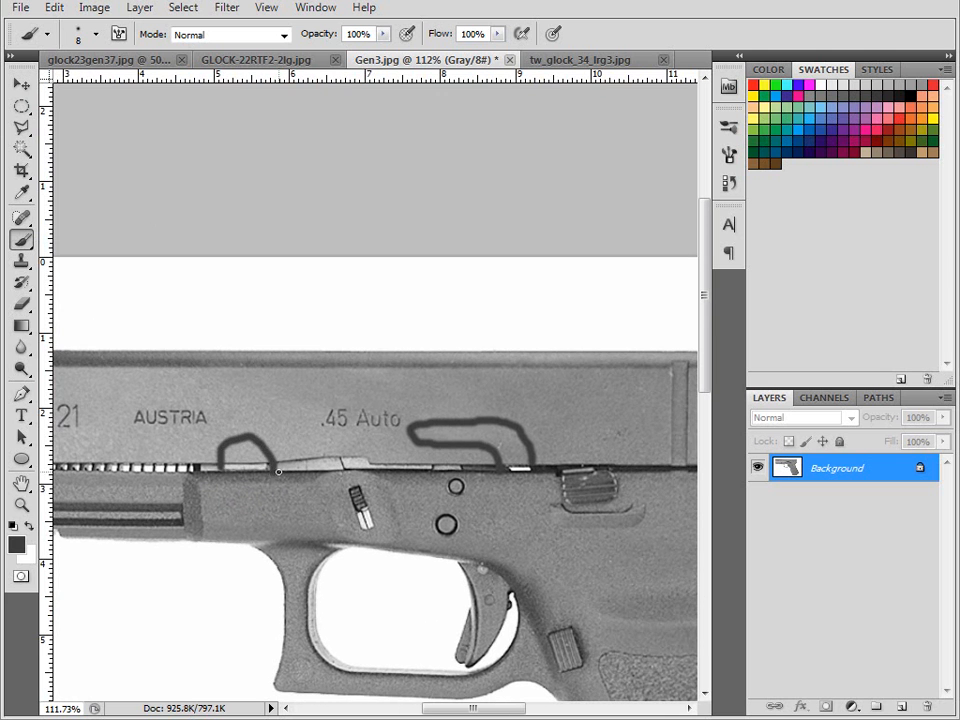
drag(477, 531, 467, 442)
key(ctrl+z)
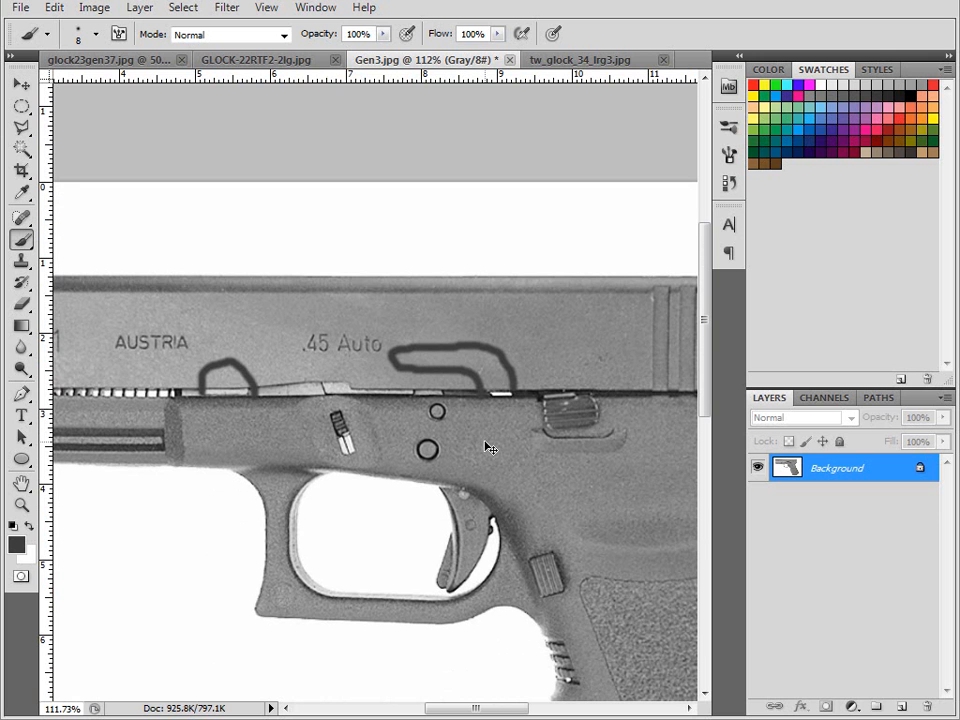
key(ctrl+z)
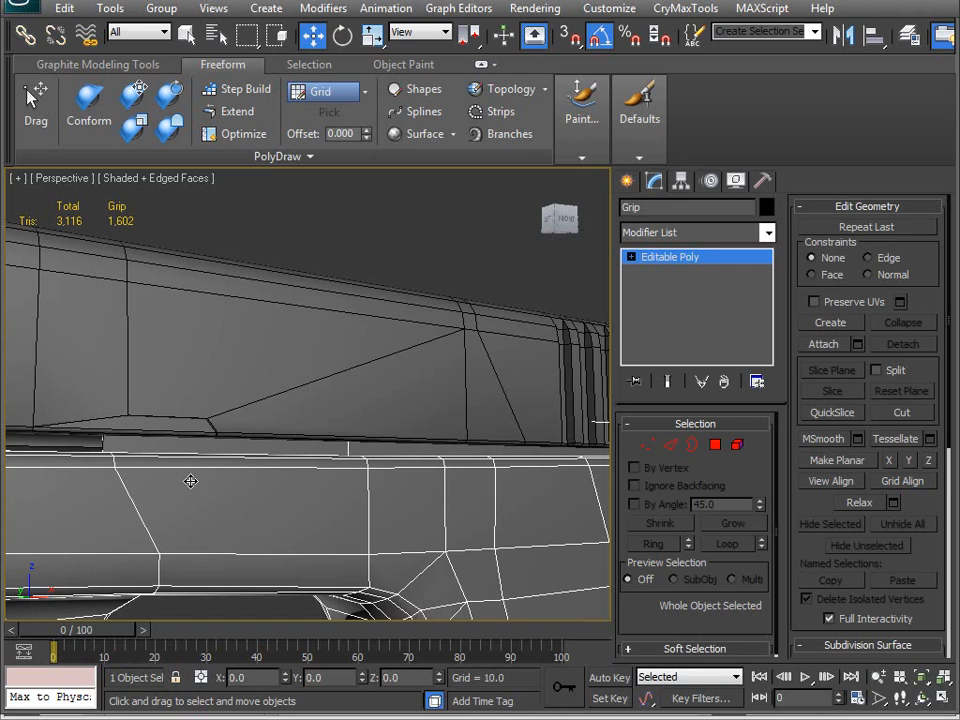
Switch back to 3ds Max, view the pistol from the side and above, and select the slide.
alt+middle_drag(288, 496, 376, 502)
middle_drag(560, 486, 299, 393)
scroll(379, 474, down, 5)
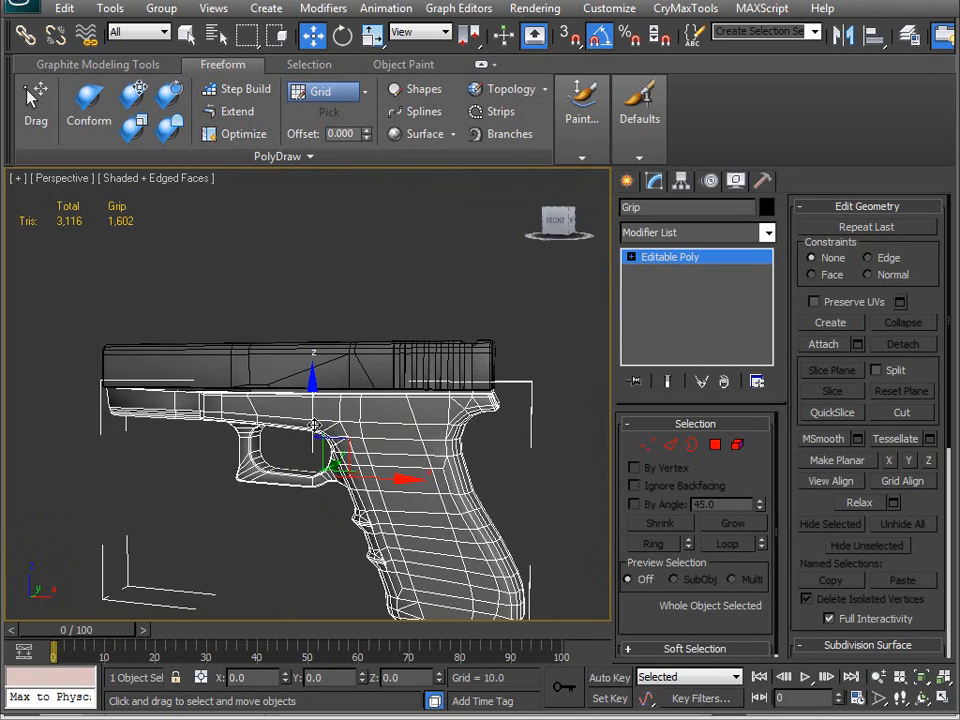
alt+middle_drag(297, 438, 237, 505)
scroll(345, 482, up, 5)
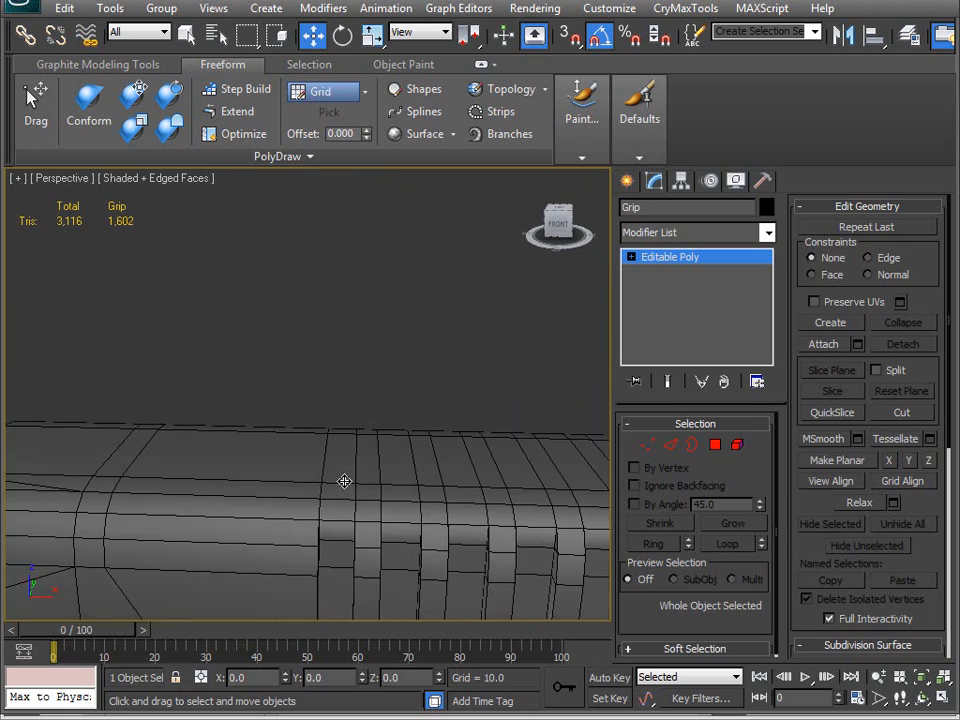
middle_drag(334, 546, 413, 511)
click(409, 500)
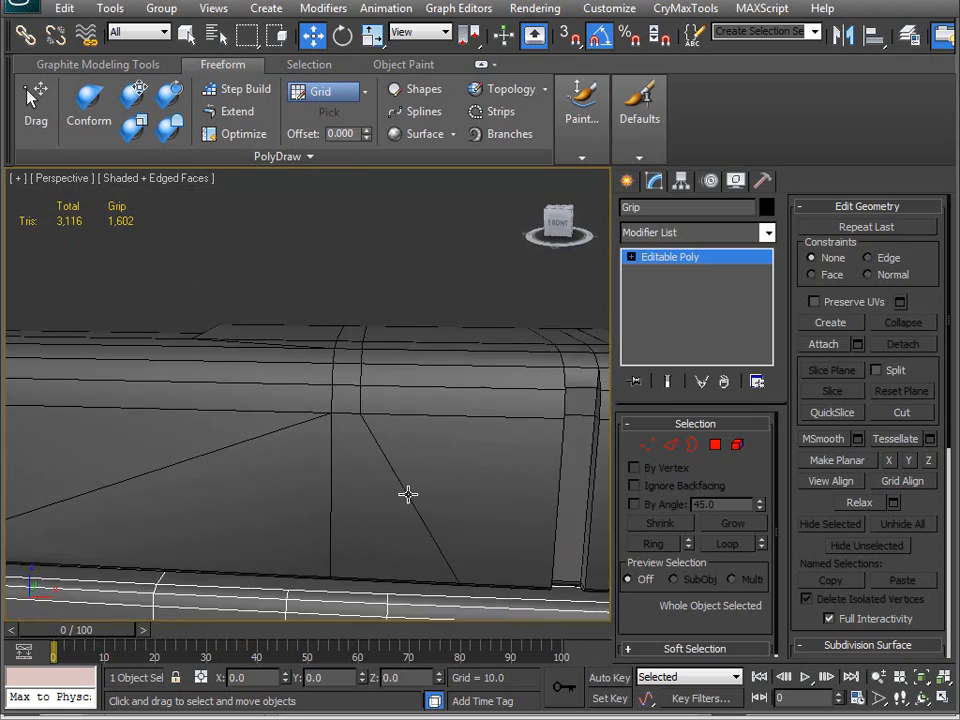
Select the slide's 11 vertices in line with the ejection port's rear edge and inspect them from the opposite side.
key(2)
alt+middle_drag(380, 442, 390, 437)
key(1)
drag(411, 300, 360, 433)
alt+middle_drag(360, 433, 320, 460)
alt+middle_drag(435, 543, 418, 455)
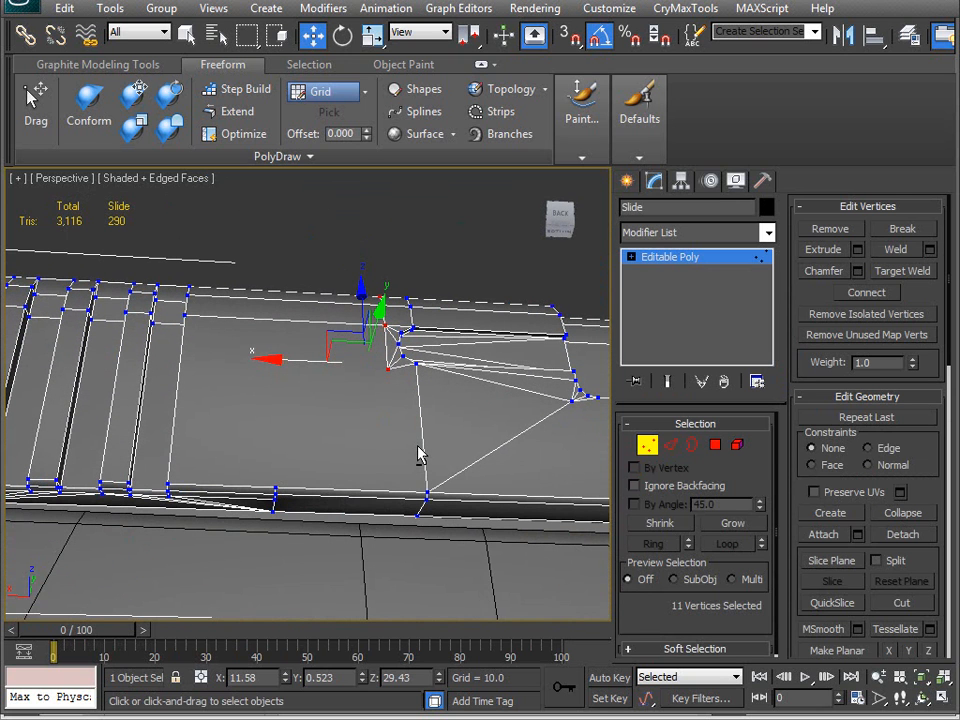
Connect the ejection port's rear corner and the front serration's upper vertex to the slide's lower-edge vertices with Optimize, and leave vertex editing.
click(240, 133)
drag(389, 370, 275, 485)
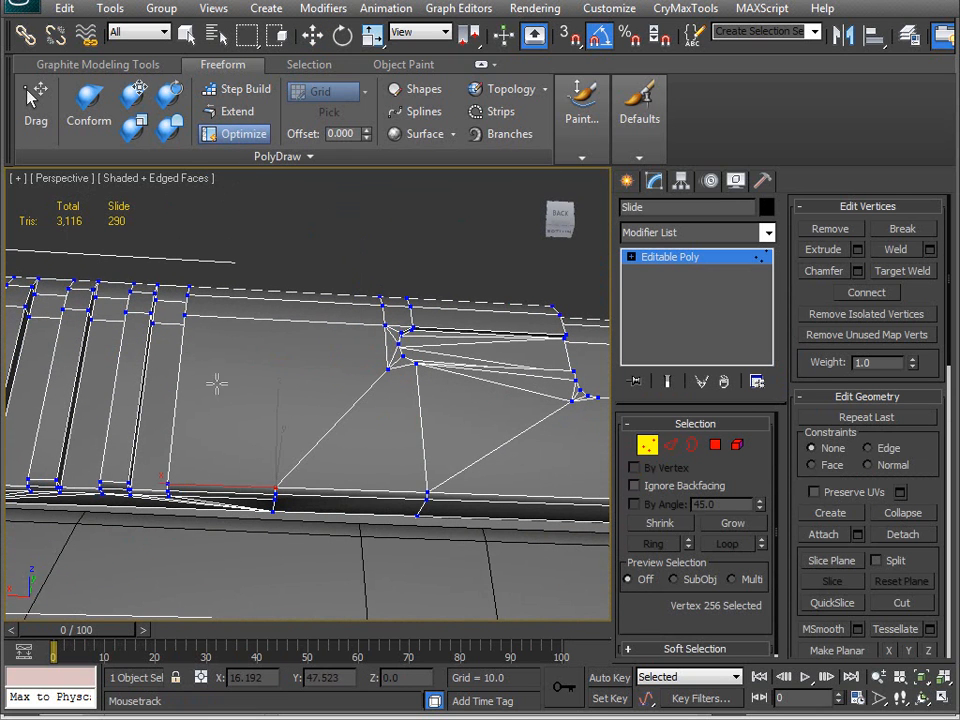
mouse_move(258, 447)
alt+middle_down()
mouse_move(261, 429)
mouse_move(242, 478)
mouse_move(243, 450)
alt+middle_up()
click(415, 497)
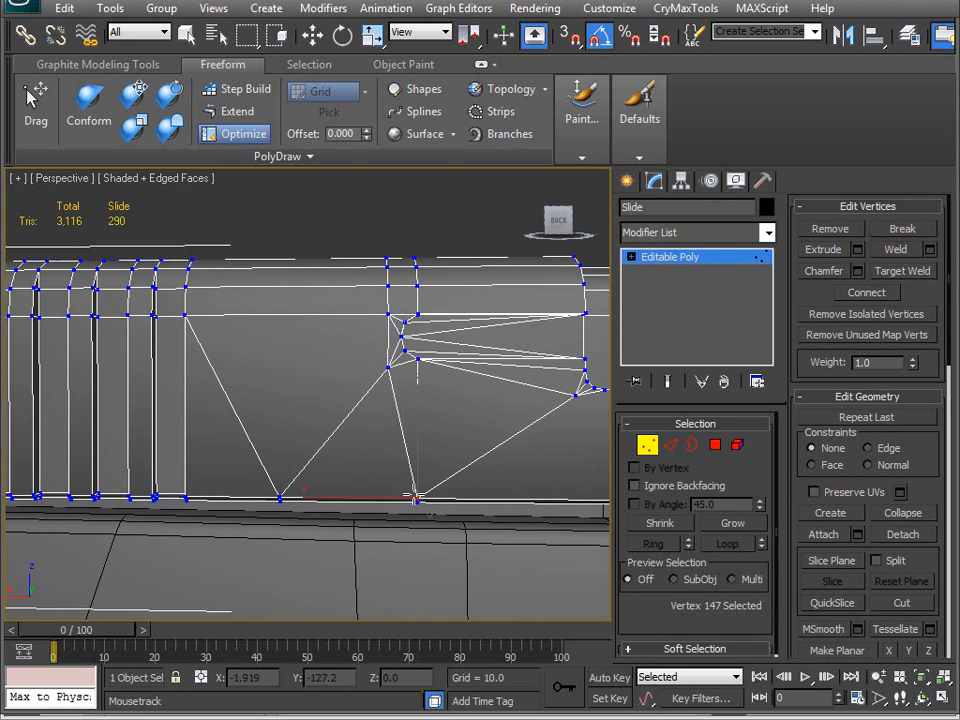
alt+middle_drag(370, 398, 412, 437)
key(w)
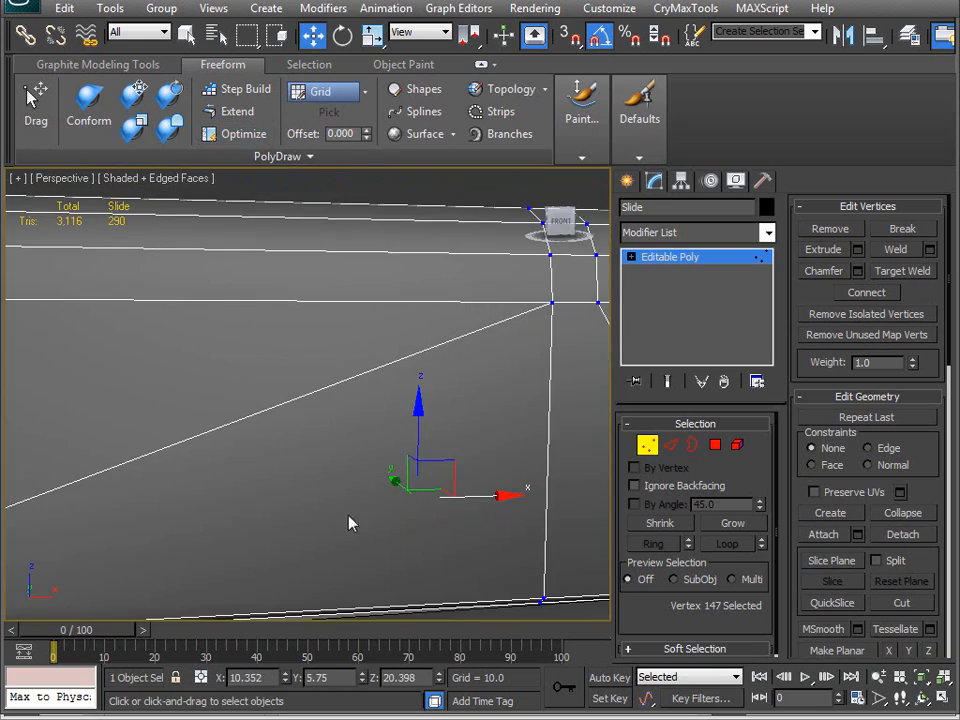
key(z)
click(642, 450)
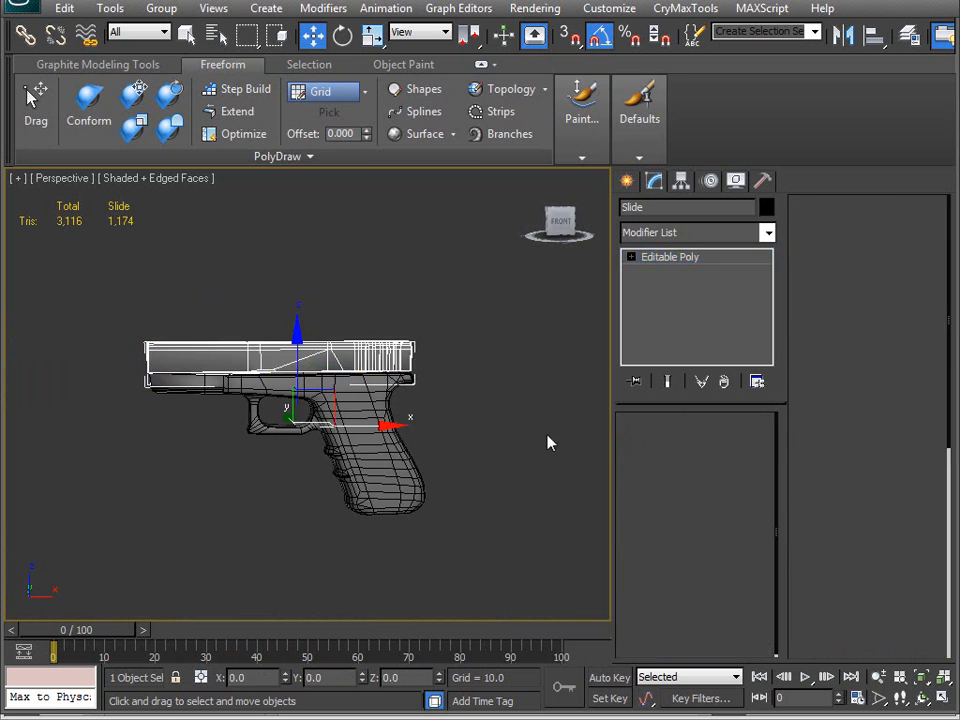
Hide the edged-faces display, select the grip, and inspect the shading around its front channel up close.
click(505, 440)
click(356, 416)
mouse_move(356, 418)
alt+middle_down()
mouse_move(279, 428)
mouse_move(341, 418)
alt+middle_up()
key(F4)
click(418, 428)
alt+middle_drag(360, 500, 364, 452)
scroll(360, 505, up, 2)
scroll(388, 506, up, 3)
scroll(450, 467, up, 8)
click(450, 424)
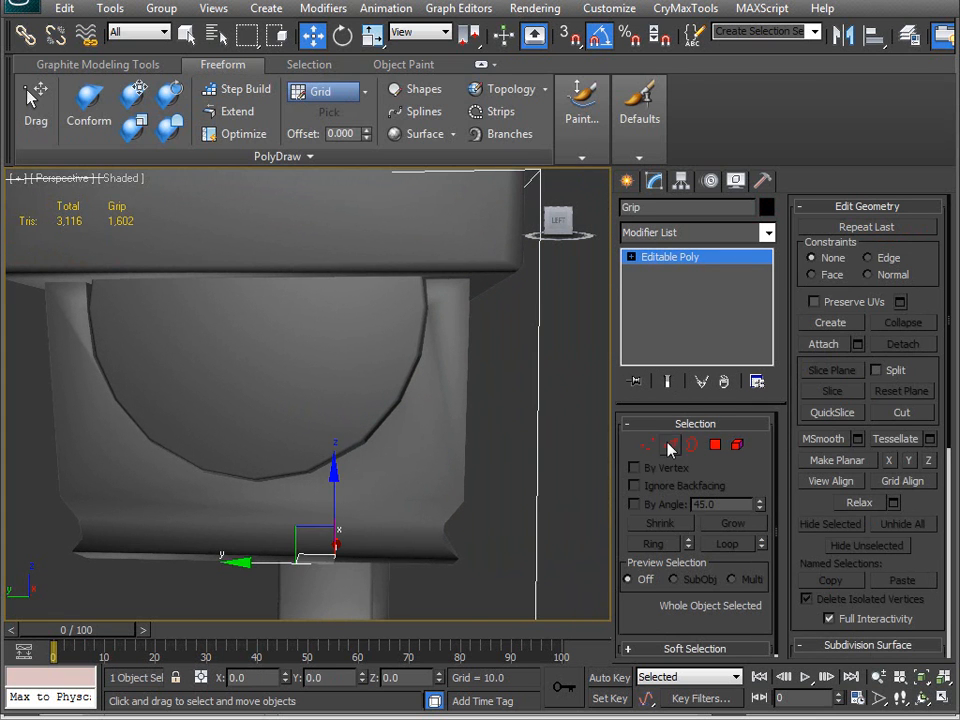
Show edged faces and connect the outer corners of the grip's front face to the channel's curve vertices with Optimize.
key(F4)
mouse_move(553, 460)
alt+middle_down()
mouse_move(506, 412)
mouse_move(477, 457)
alt+middle_up()
mouse_move(419, 421)
alt+middle_down()
mouse_move(384, 416)
mouse_move(415, 417)
alt+middle_up()
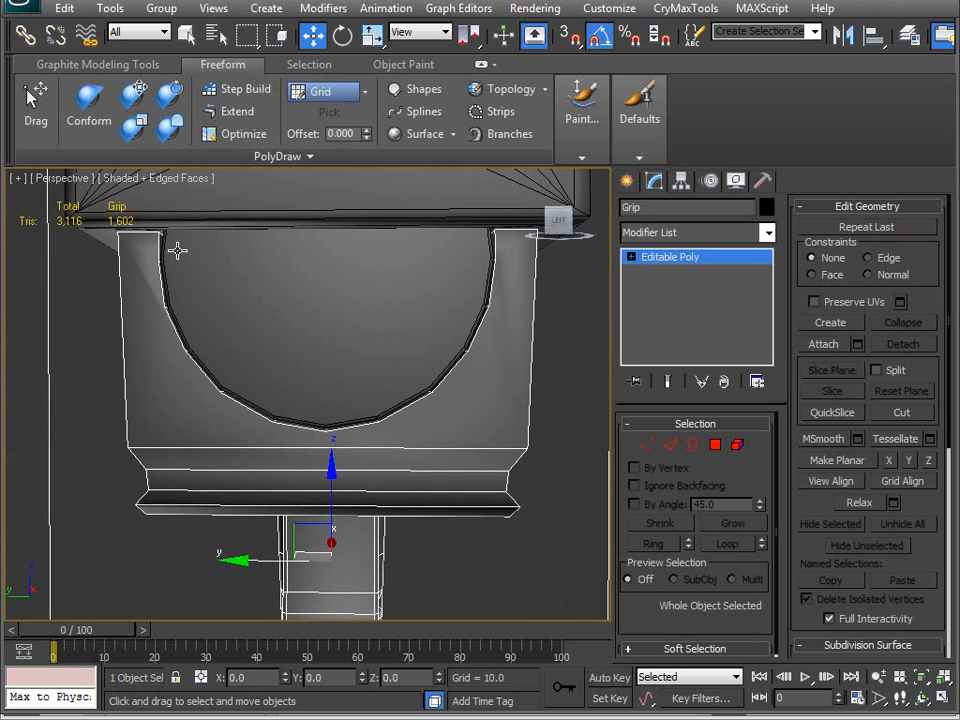
click(236, 133)
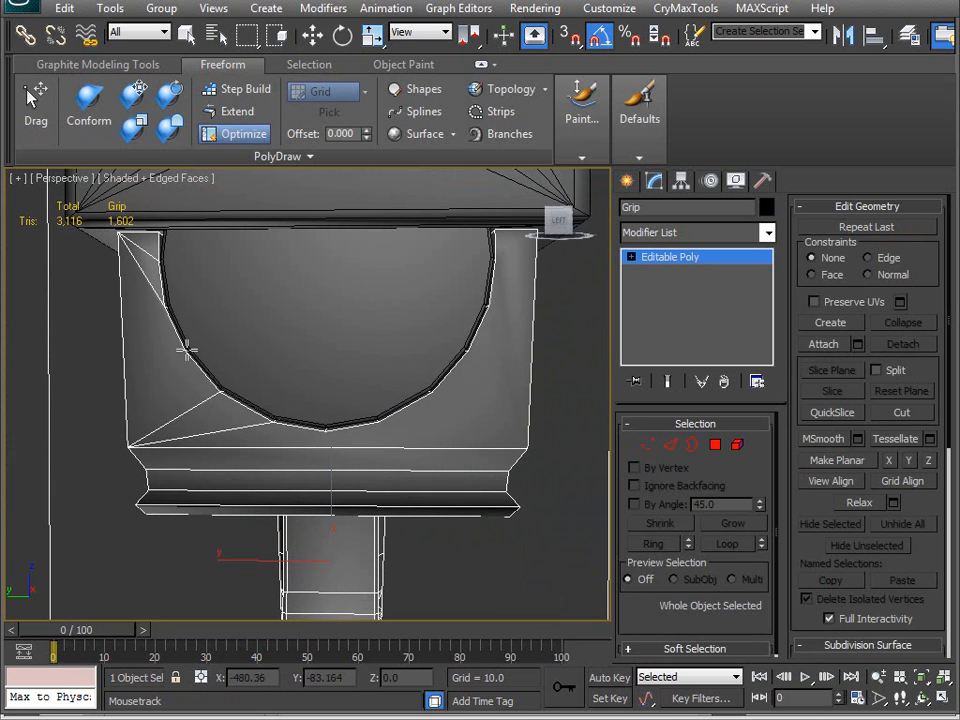
scroll(170, 385, up, 3)
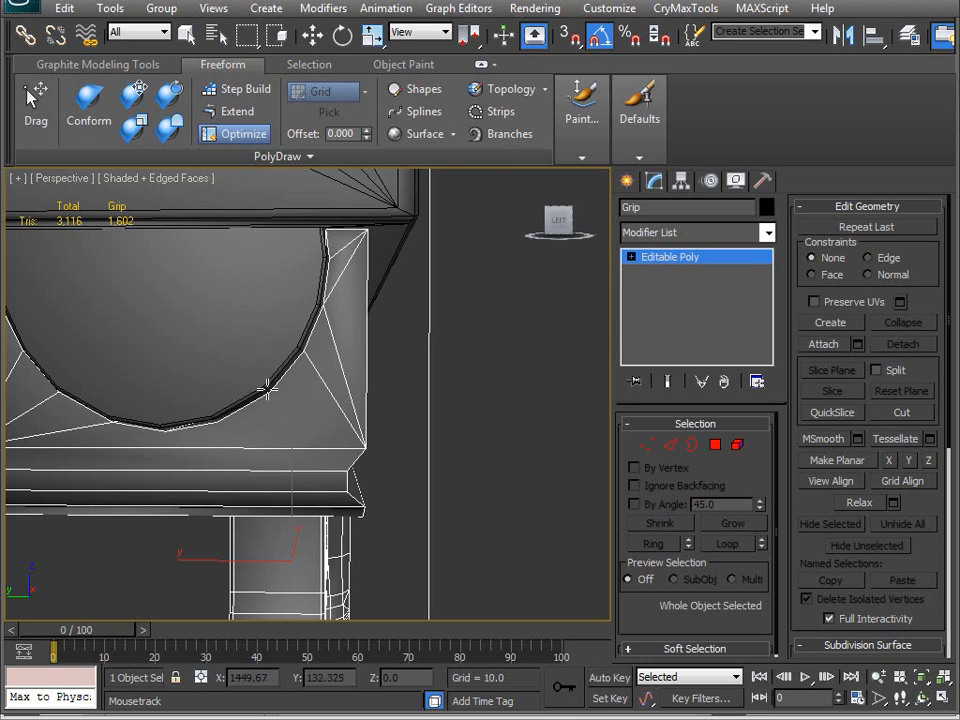
middle_drag(261, 426, 300, 403)
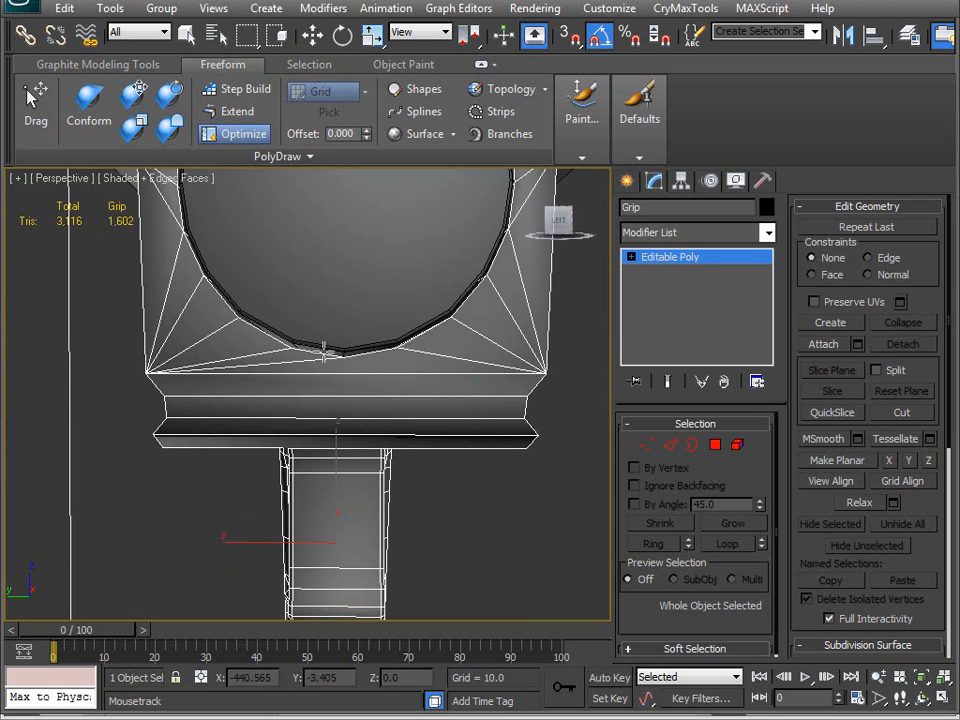
alt+middle_drag(385, 402, 369, 402)
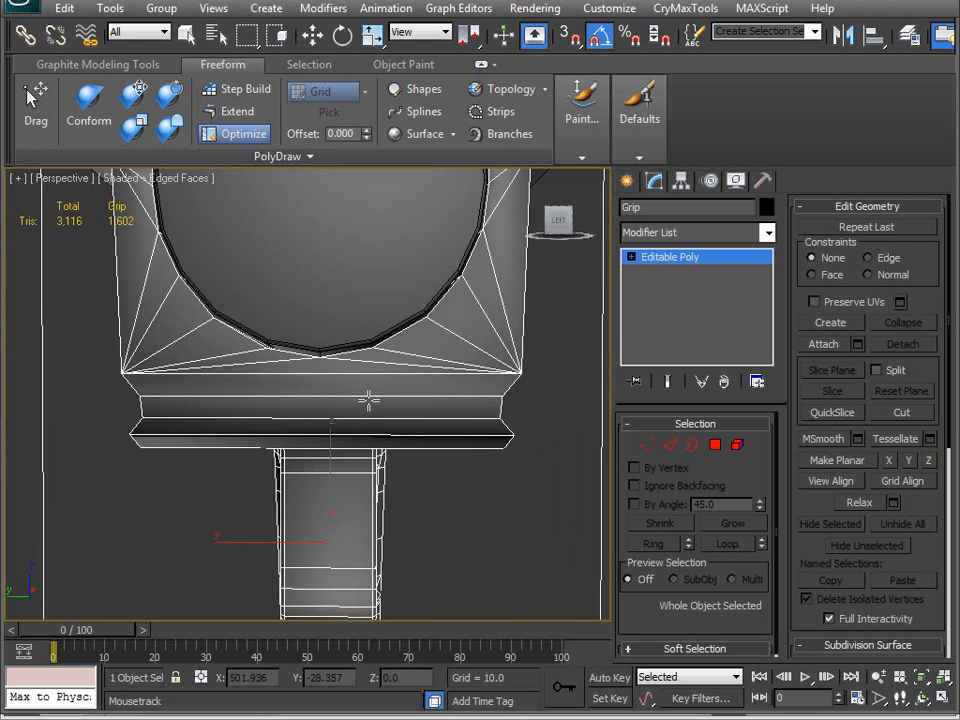
Examine the new edges around the grip's front channel from several angles.
alt+middle_drag(494, 459, 498, 428)
alt+middle_drag(341, 420, 216, 423)
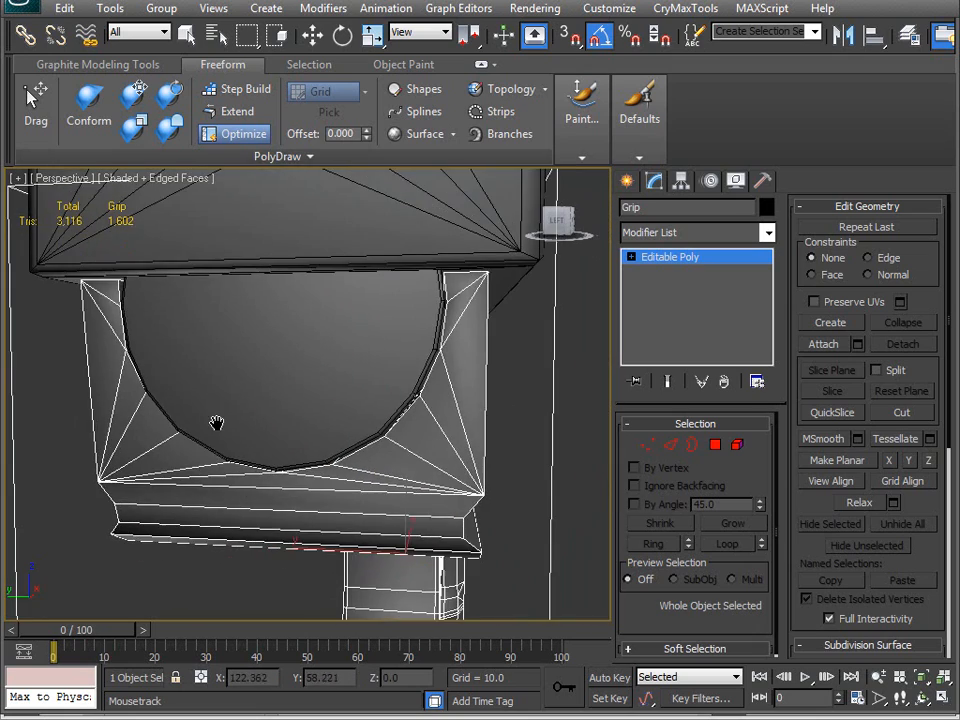
scroll(426, 345, up, 1)
scroll(426, 345, down, 1)
alt+middle_drag(414, 362, 388, 343)
scroll(302, 341, up, 2)
middle_drag(232, 346, 464, 389)
scroll(335, 380, up, 1)
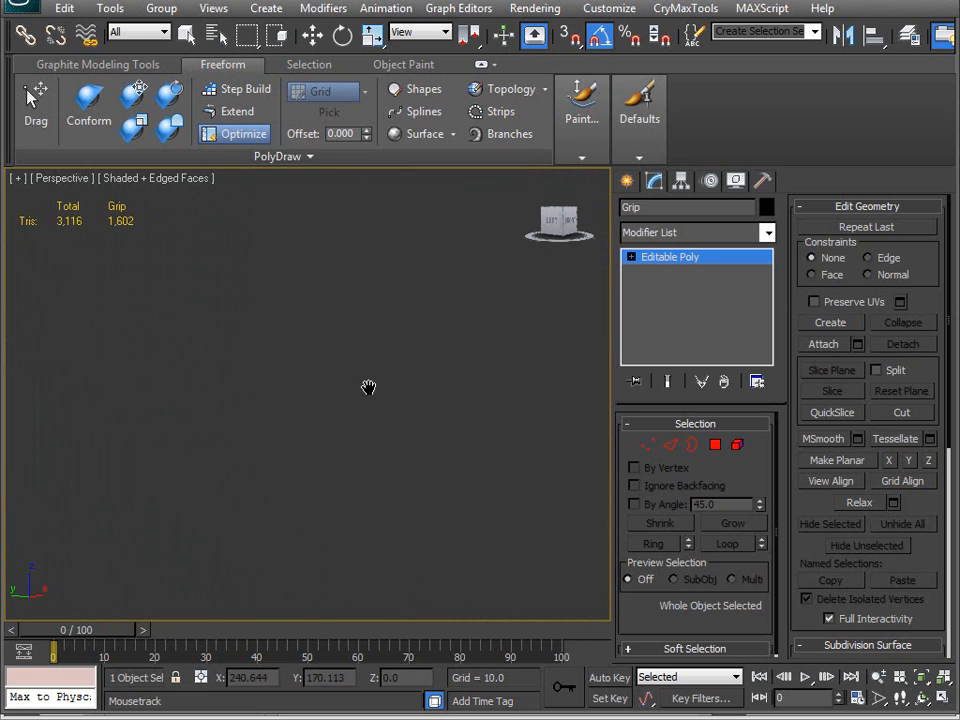
Start vertex editing on the grip and isolate the upper vertices at its front end in a close view.
key(z)
key(1)
alt+middle_drag(239, 376, 166, 397)
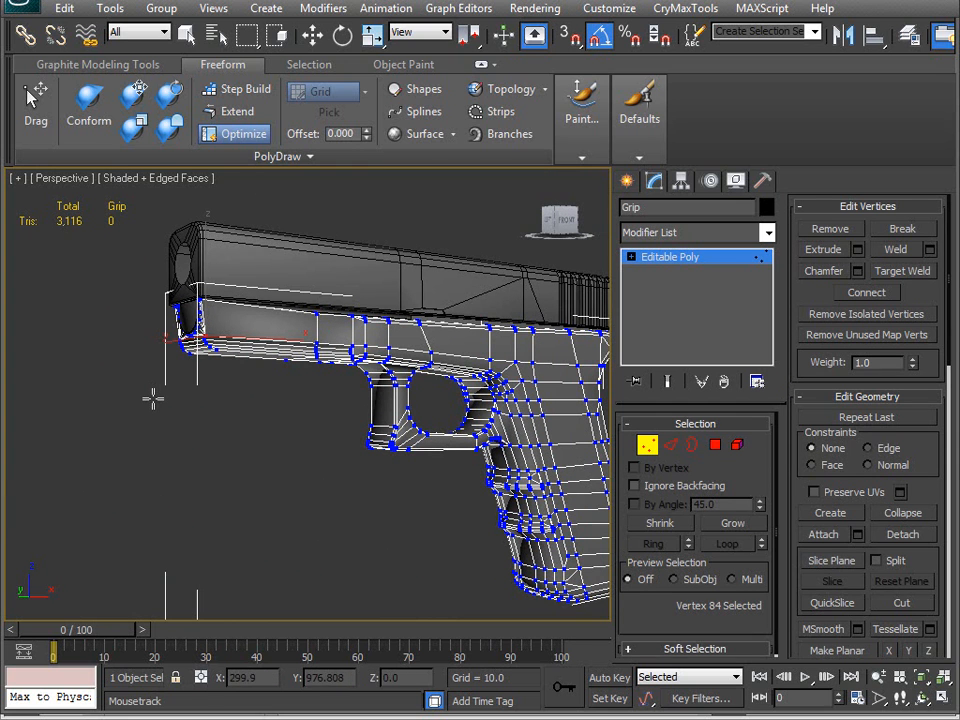
key(w)
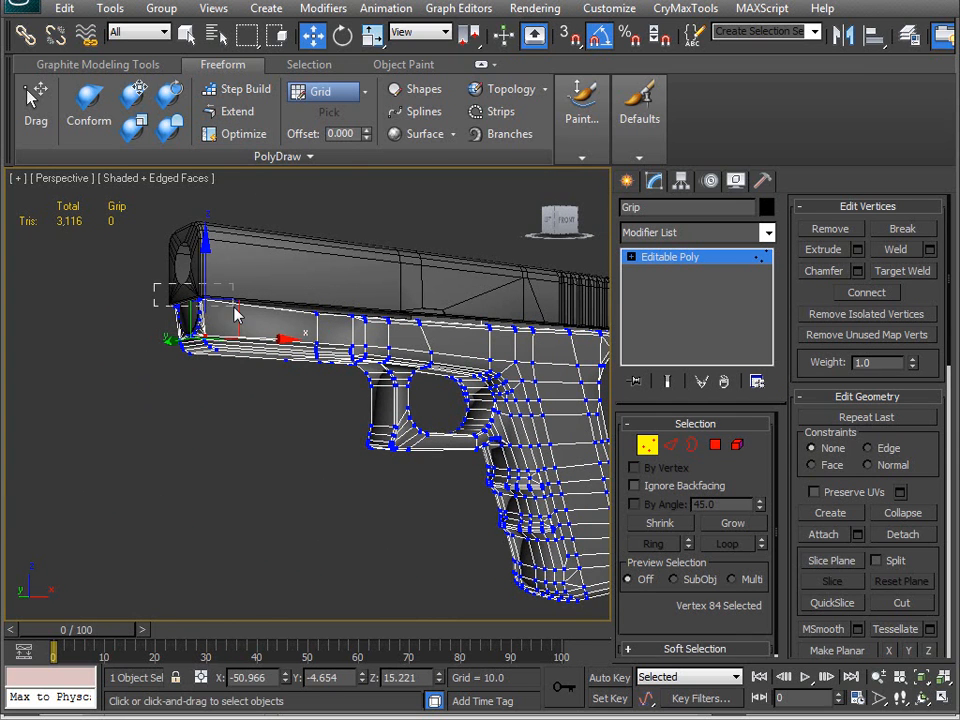
drag(235, 312, 234, 317)
key(z)
alt+middle_drag(234, 317, 422, 470)
Select the two channel-rim vertices just below the grip's front top edge and move them along X to about -51.554 in the wireframe front view.
click(508, 445)
alt+middle_drag(276, 457, 405, 437)
alt+middle_drag(461, 449, 250, 438)
ctrl+click(234, 418)
middle_drag(470, 485, 298, 470)
scroll(309, 471, down, 5)
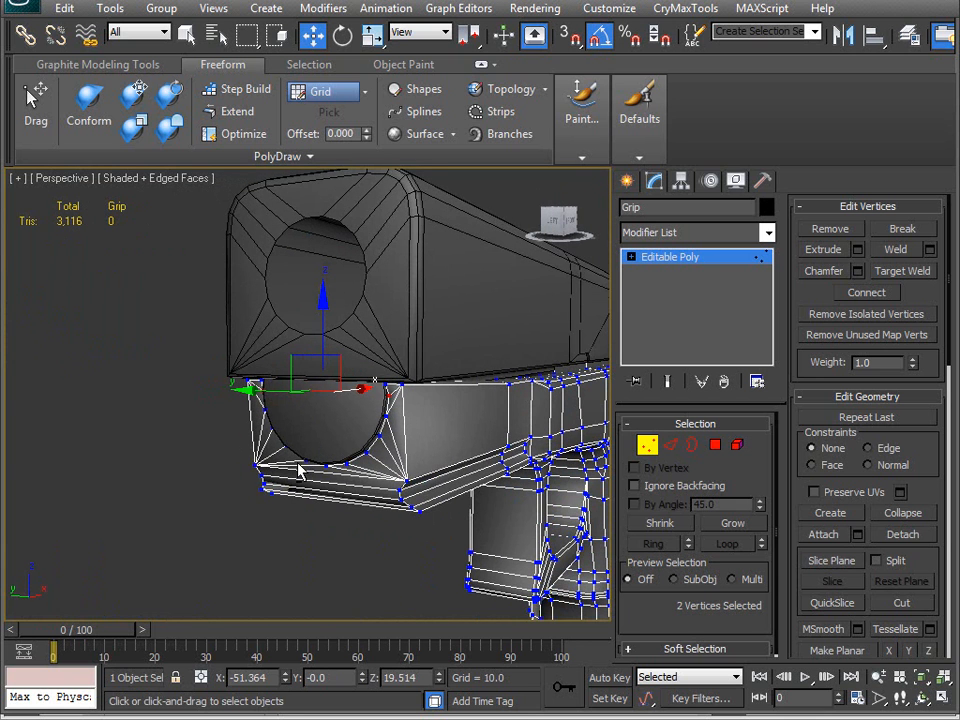
key(v)
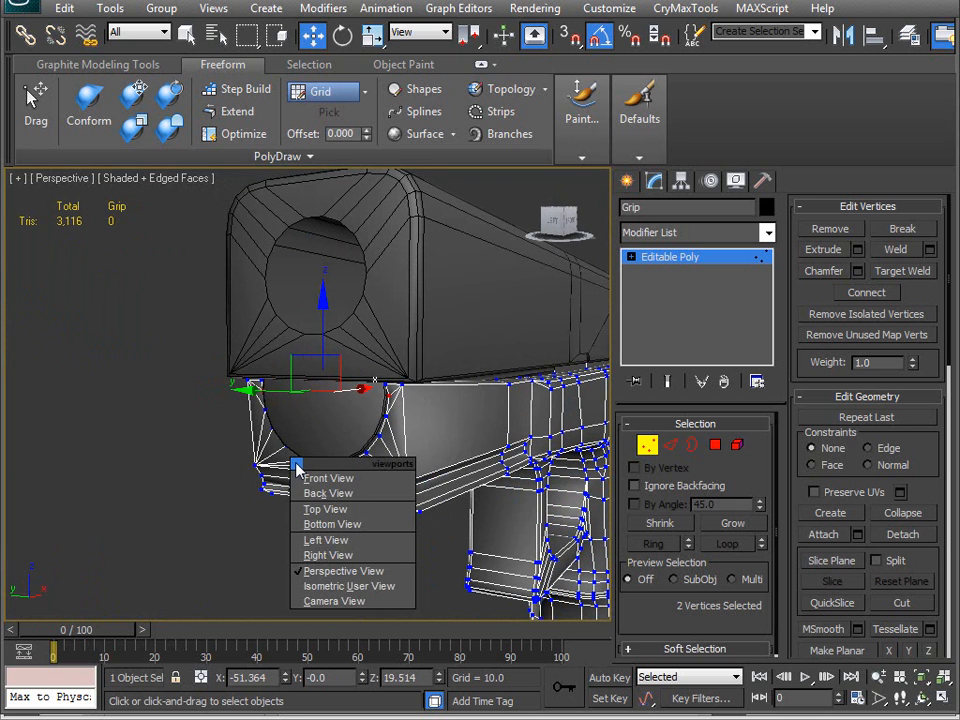
key(f)
scroll(332, 428, up, 8)
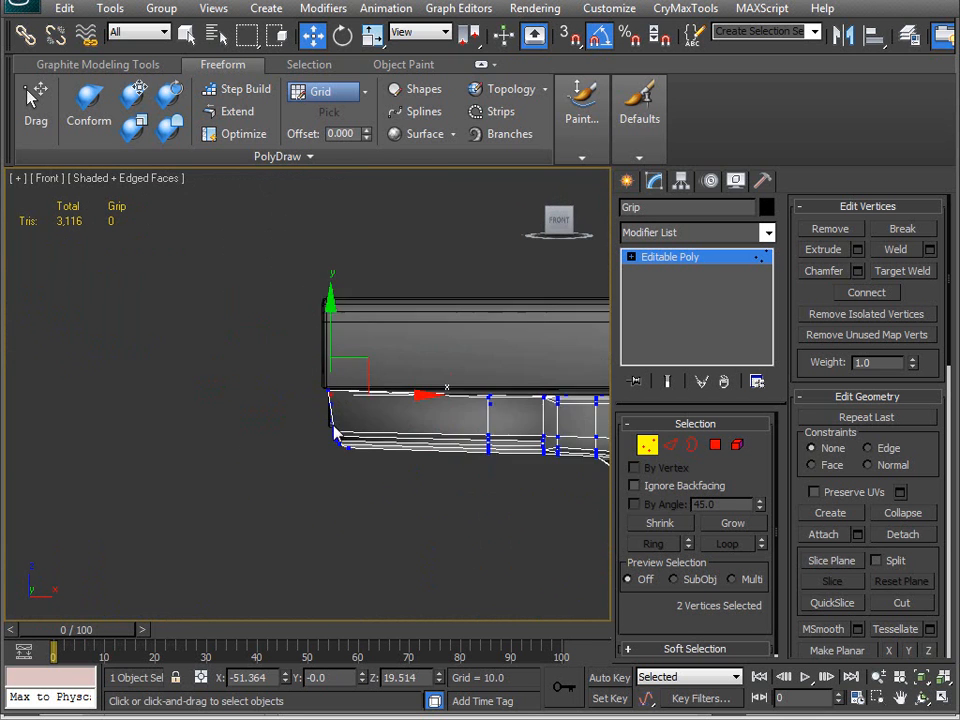
key(F3)
scroll(345, 409, up, 5)
scroll(394, 386, up, 2)
middle_drag(463, 398, 262, 406)
scroll(377, 386, up, 4)
middle_drag(533, 400, 335, 440)
drag(432, 402, 358, 417)
middle_drag(356, 470, 349, 354)
scroll(371, 315, down, 7)
key(v)
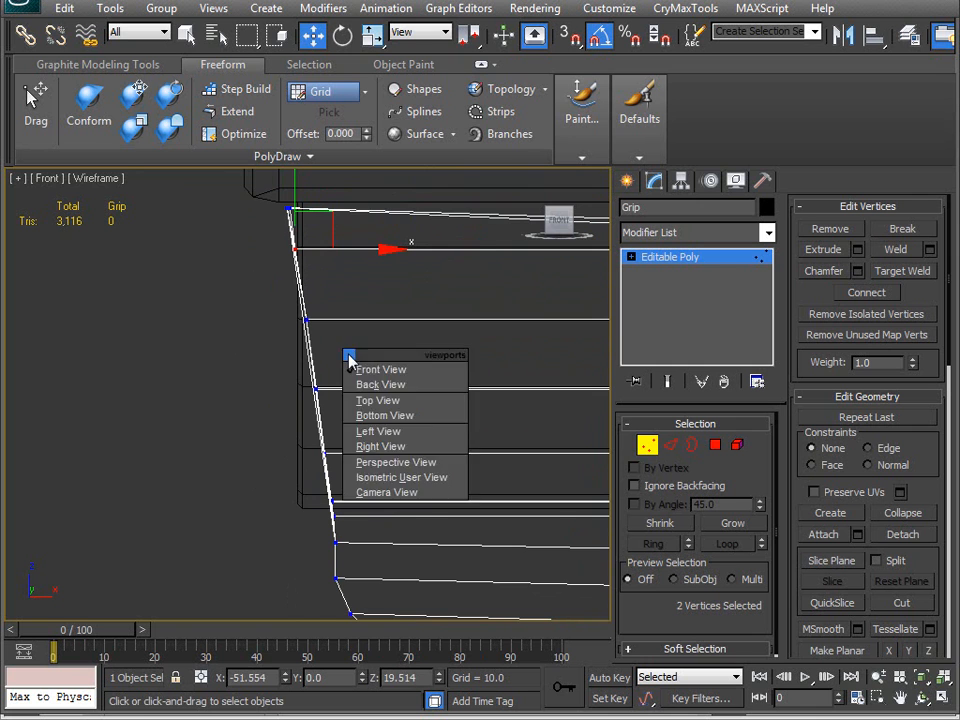
key(p)
scroll(336, 398, down, 3)
middle_drag(336, 398, 425, 455)
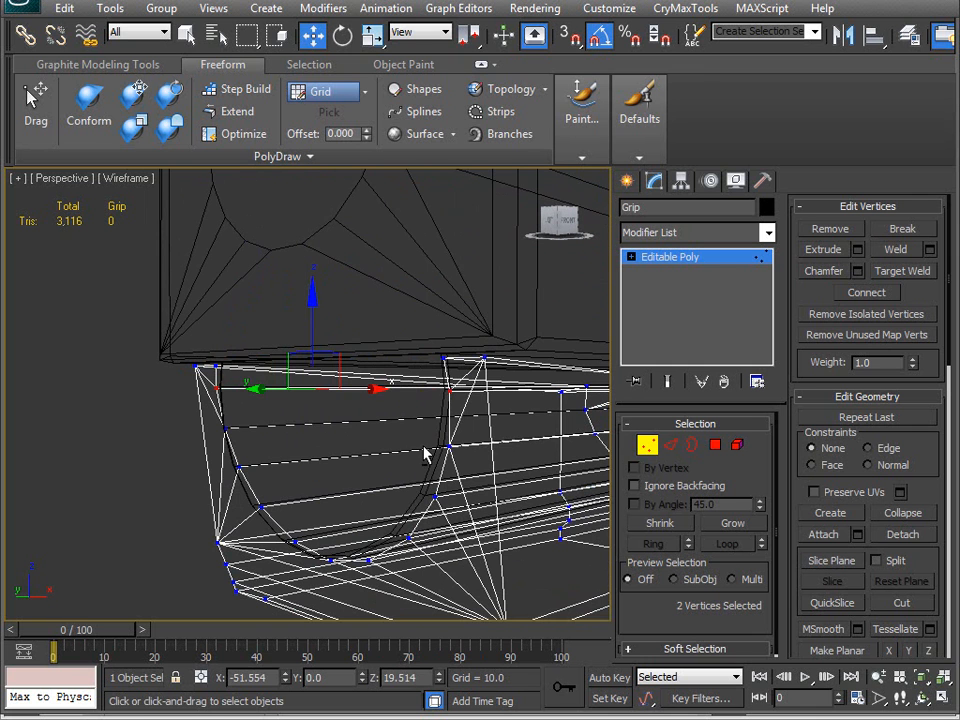
Select the 15 polygons of the grip's front face around the channel and make them planar.
click(716, 447)
alt+middle_drag(320, 440, 548, 430)
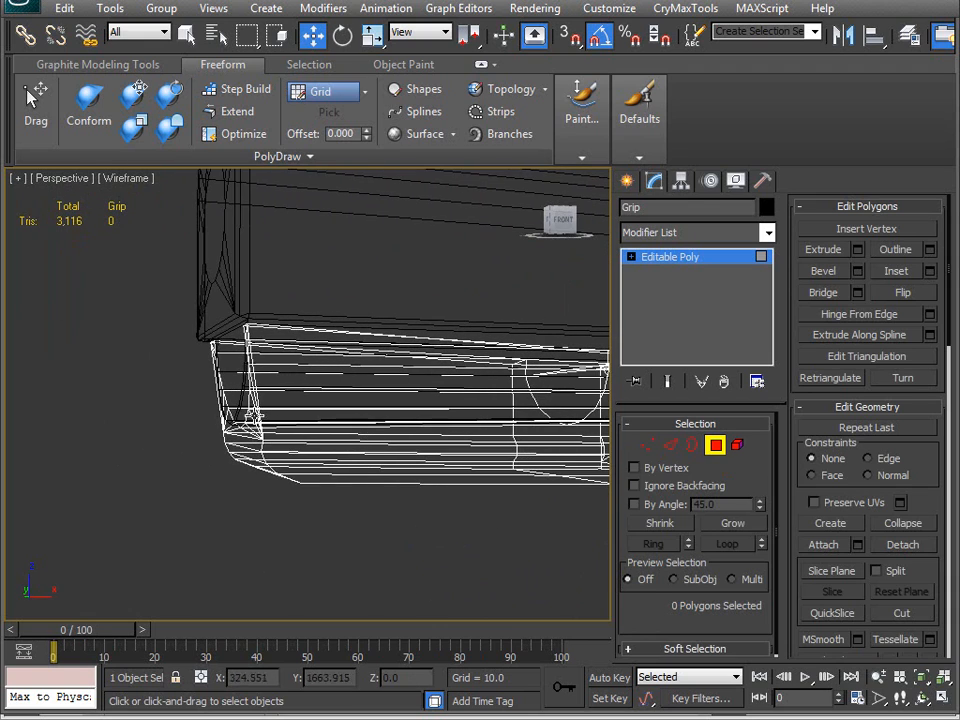
click(262, 420)
key(z)
alt+middle_drag(272, 432, 354, 488)
alt+middle_drag(363, 477, 363, 477)
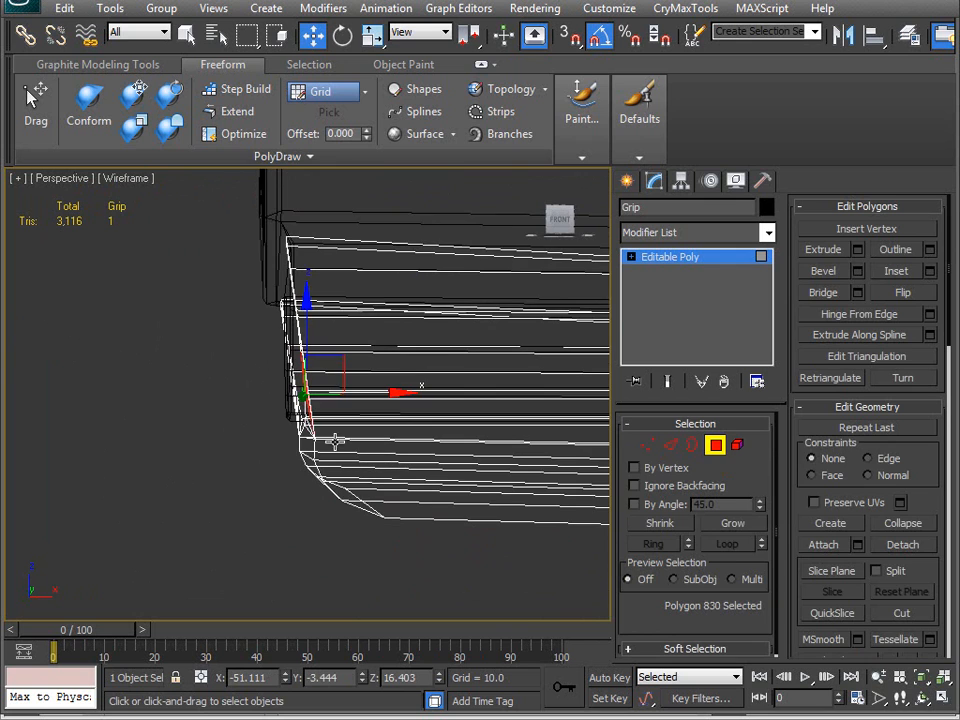
drag(345, 440, 346, 441)
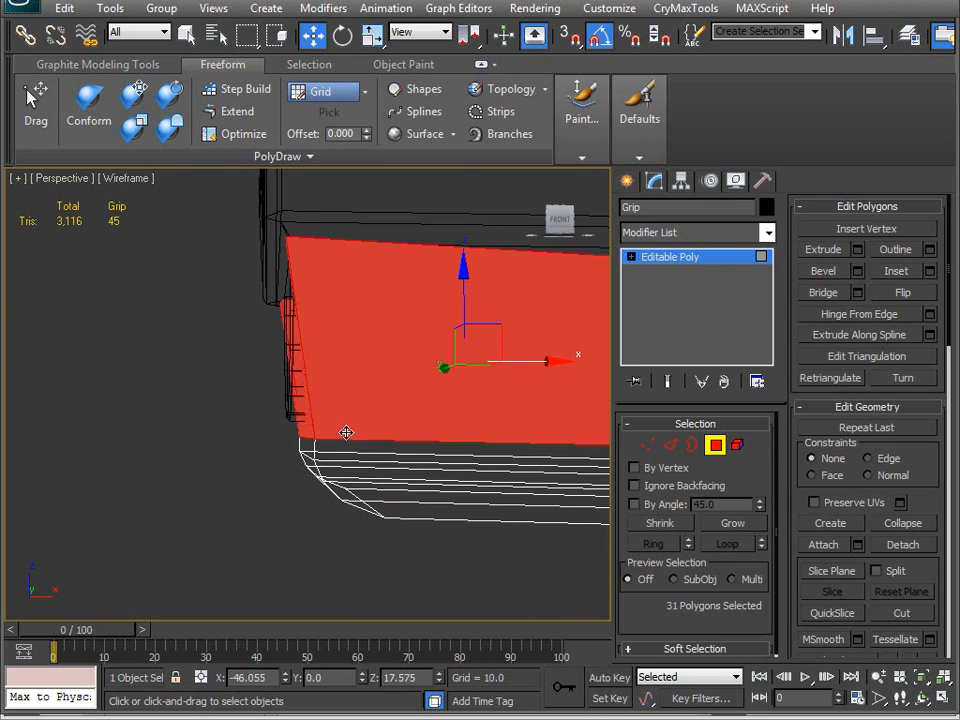
key(ctrl+z)
mouse_move(317, 368)
alt+middle_down()
mouse_move(311, 386)
mouse_move(469, 435)
mouse_move(465, 402)
mouse_move(310, 422)
mouse_move(375, 399)
mouse_move(495, 379)
mouse_move(459, 390)
mouse_move(482, 379)
mouse_move(456, 416)
mouse_move(445, 405)
mouse_move(306, 388)
mouse_move(180, 400)
mouse_move(6, 386)
mouse_move(400, 386)
alt+middle_up()
key(F3)
scroll(918, 507, down, 5)
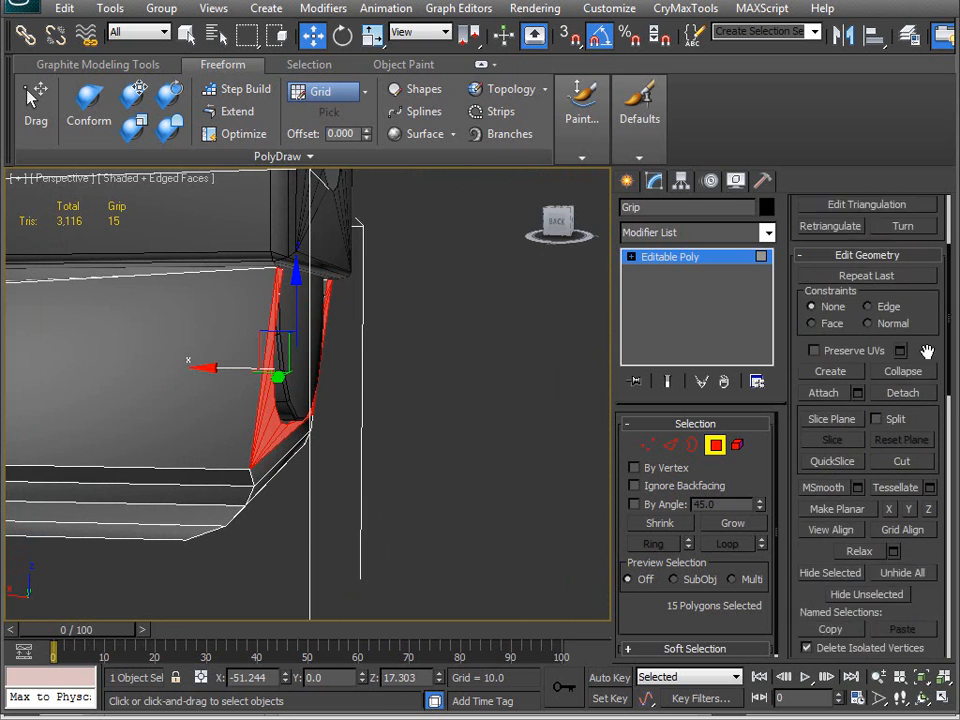
click(838, 463)
alt+middle_drag(360, 355, 331, 357)
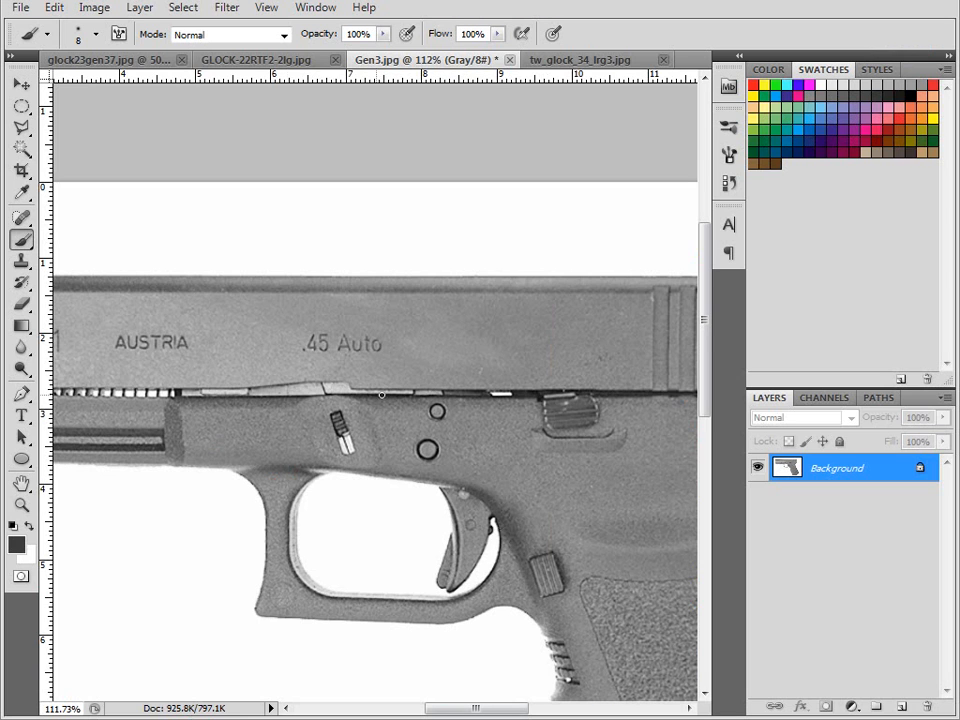
Switch to Photoshop and examine the frame's front-end profile in Gen3.jpg, comparing it with GLOCK-22RTF2-2lg.jpg.
drag(155, 452, 480, 385)
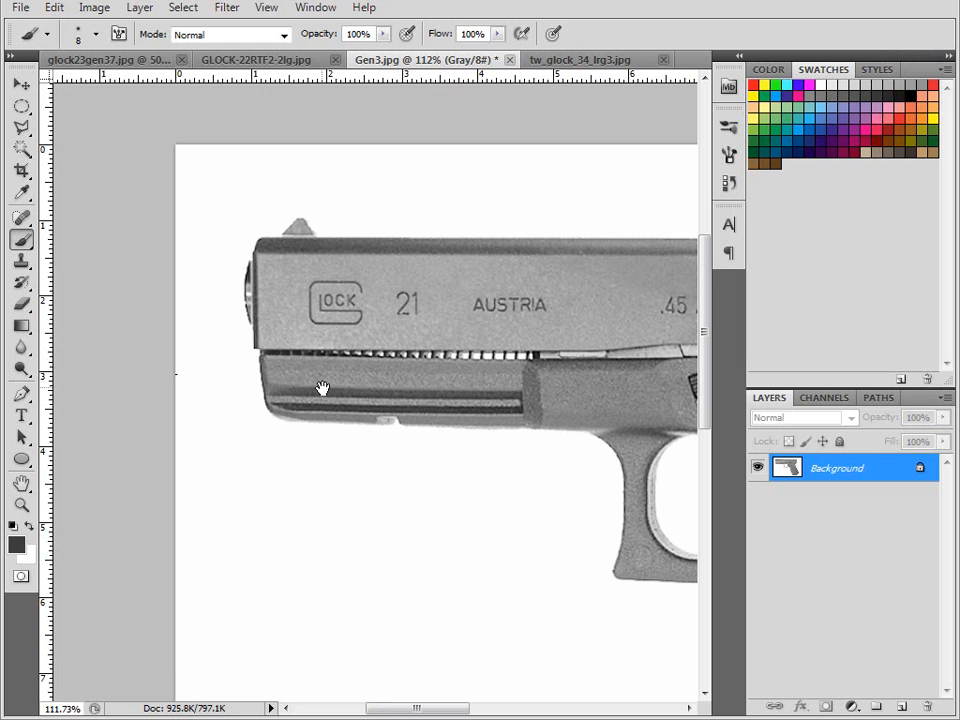
key(z)
drag(254, 372, 331, 318)
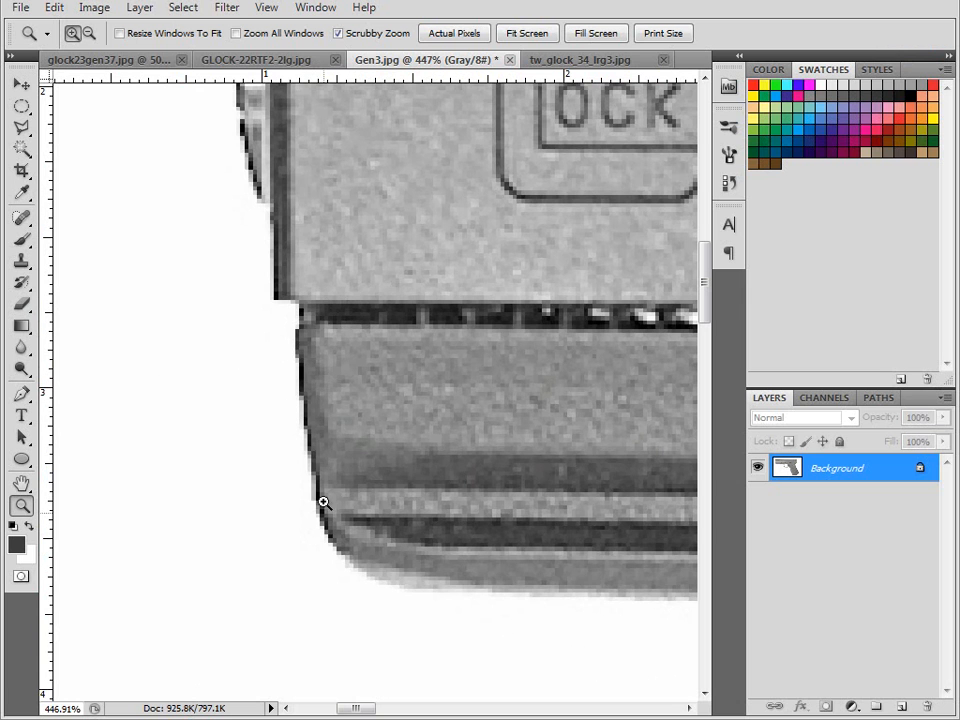
click(268, 60)
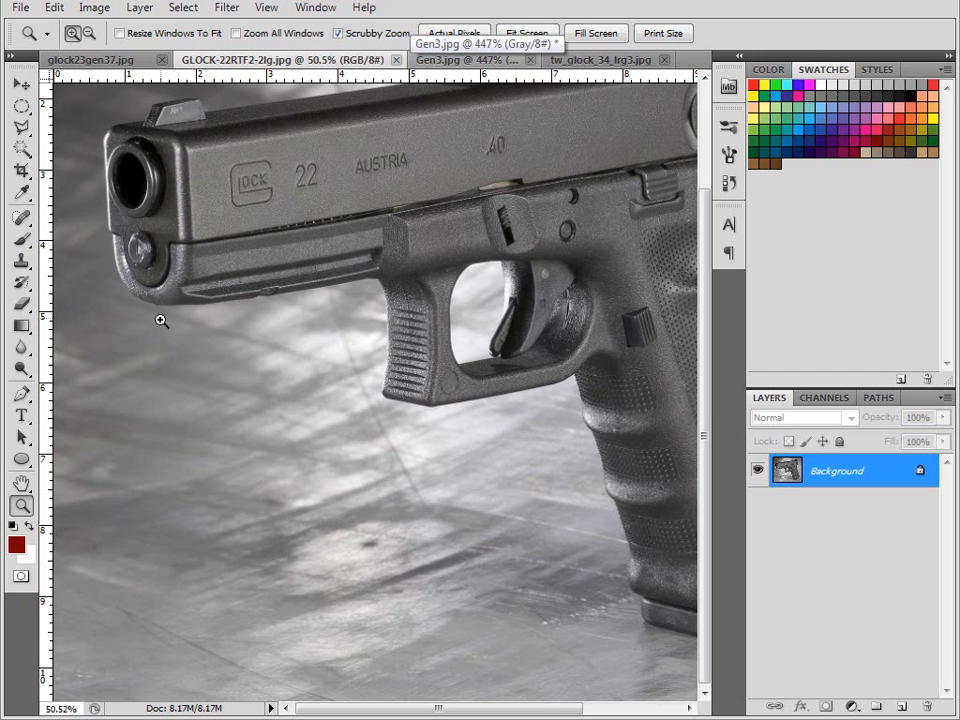
click(463, 62)
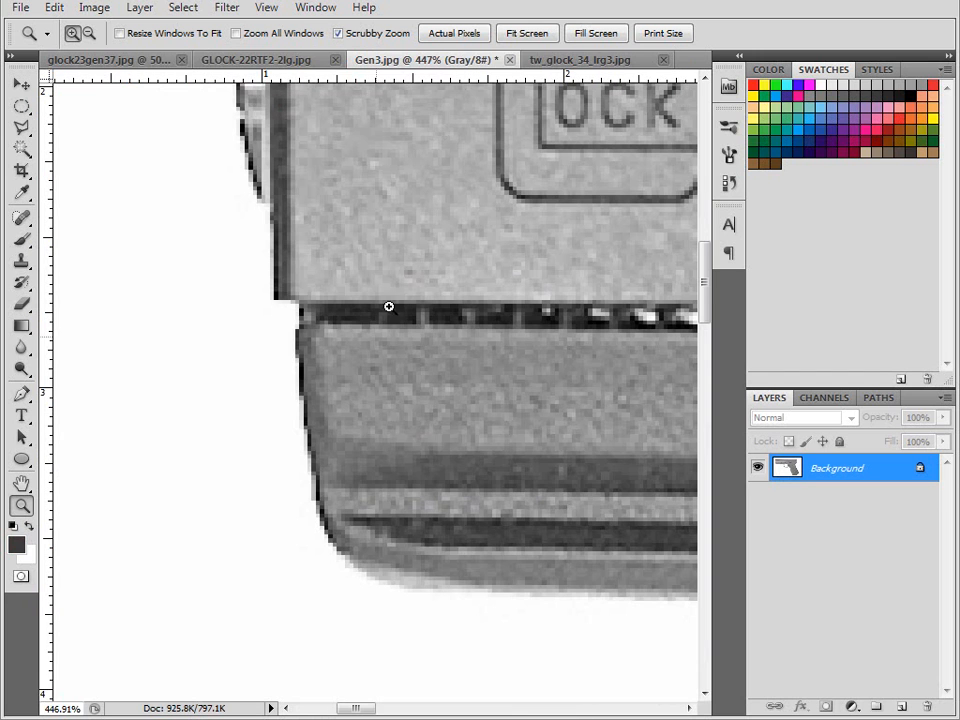
drag(399, 488, 330, 482)
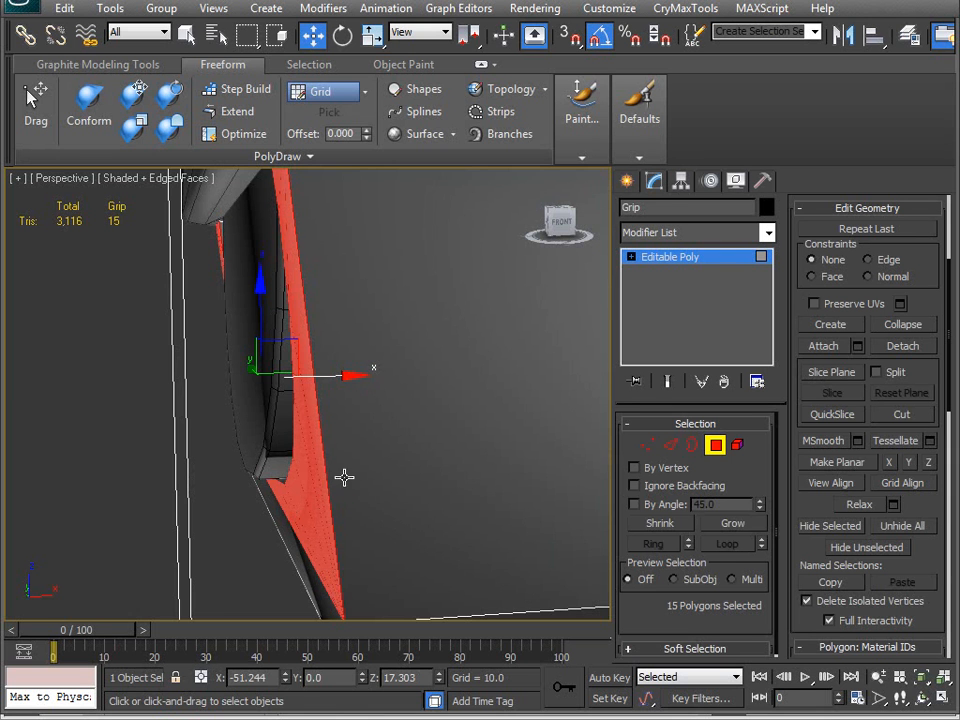
Switch back to 3ds Max, inspect the grip's front face, leave its polygon editing and select the Slide object.
alt+middle_drag(344, 477, 314, 466)
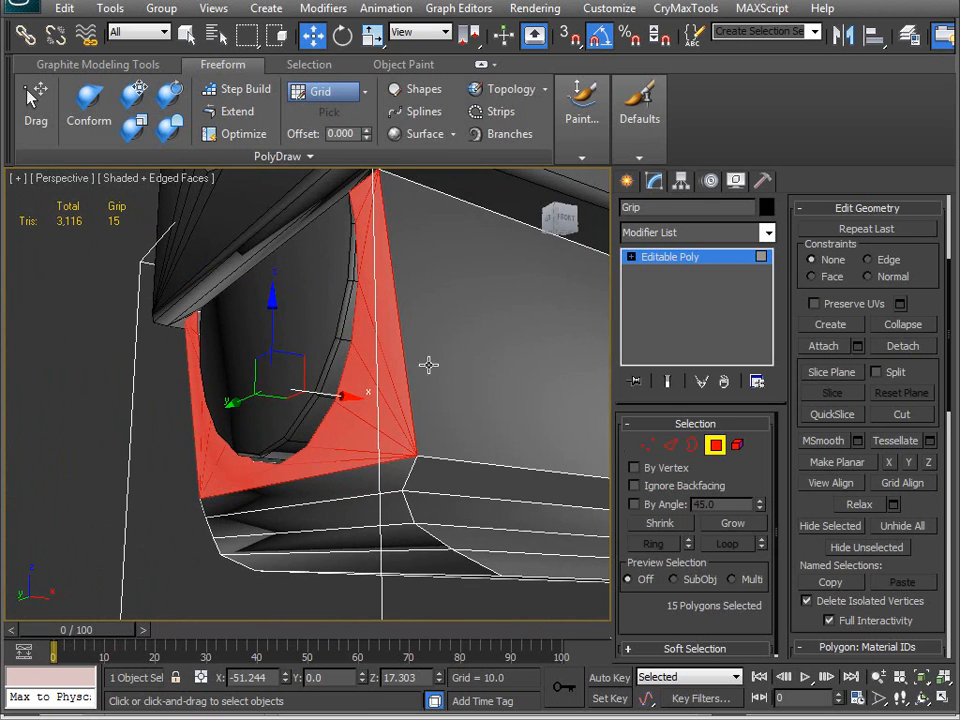
alt+middle_drag(353, 417, 221, 260)
click(335, 326)
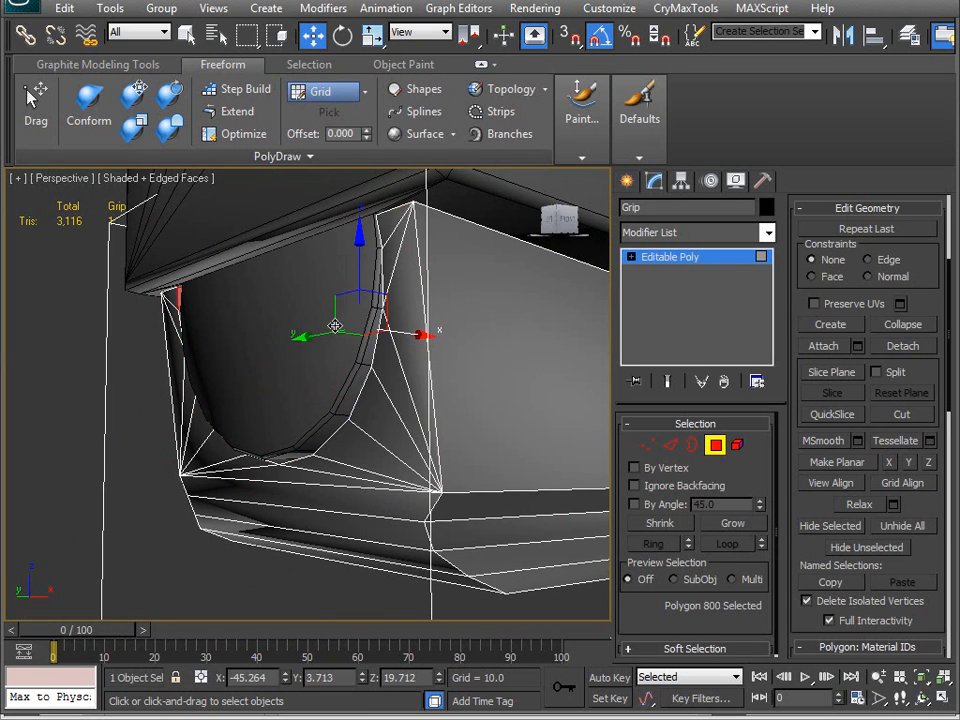
click(716, 445)
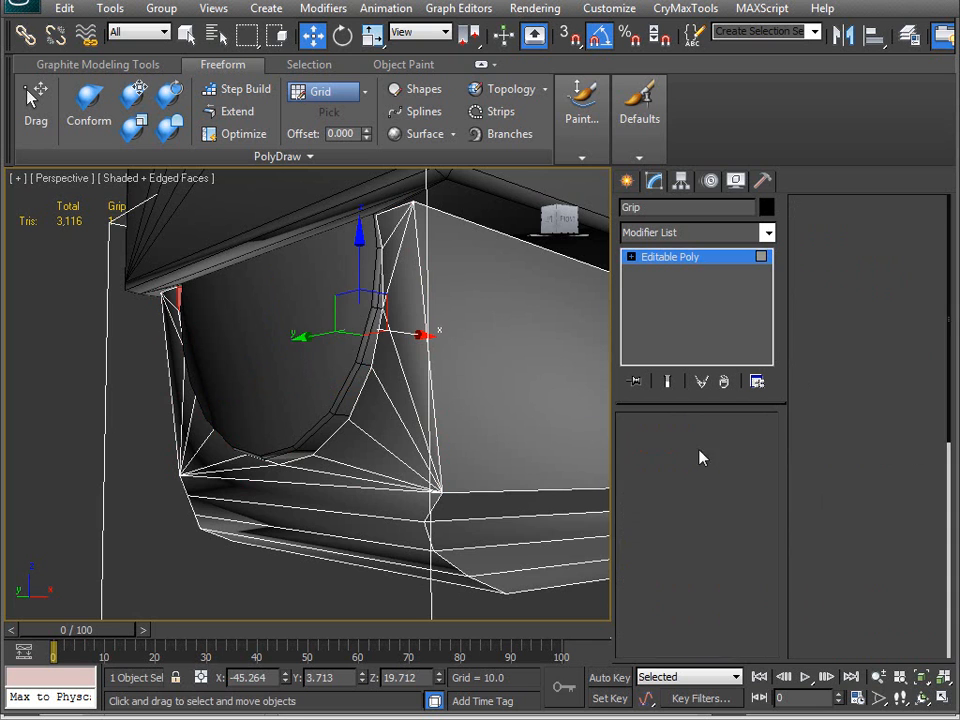
click(327, 344)
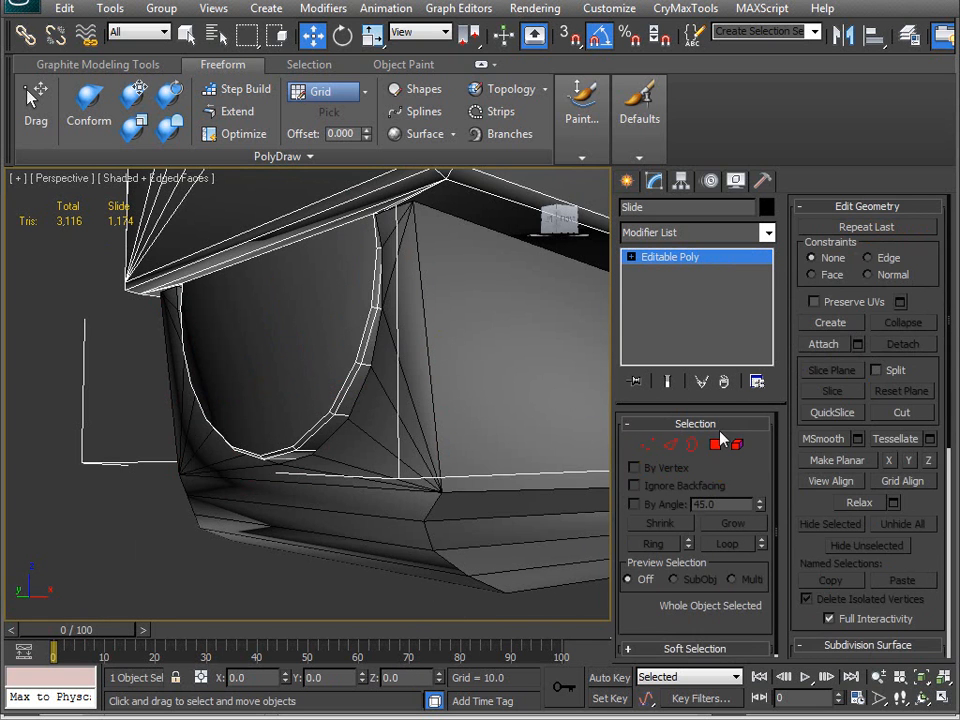
Select the slide's 13 polygons forming the rounded plate inside the grip's front channel, excluding the slide's lower-edge faces.
click(716, 445)
click(296, 352)
alt+middle_drag(296, 352, 380, 370)
click(738, 524)
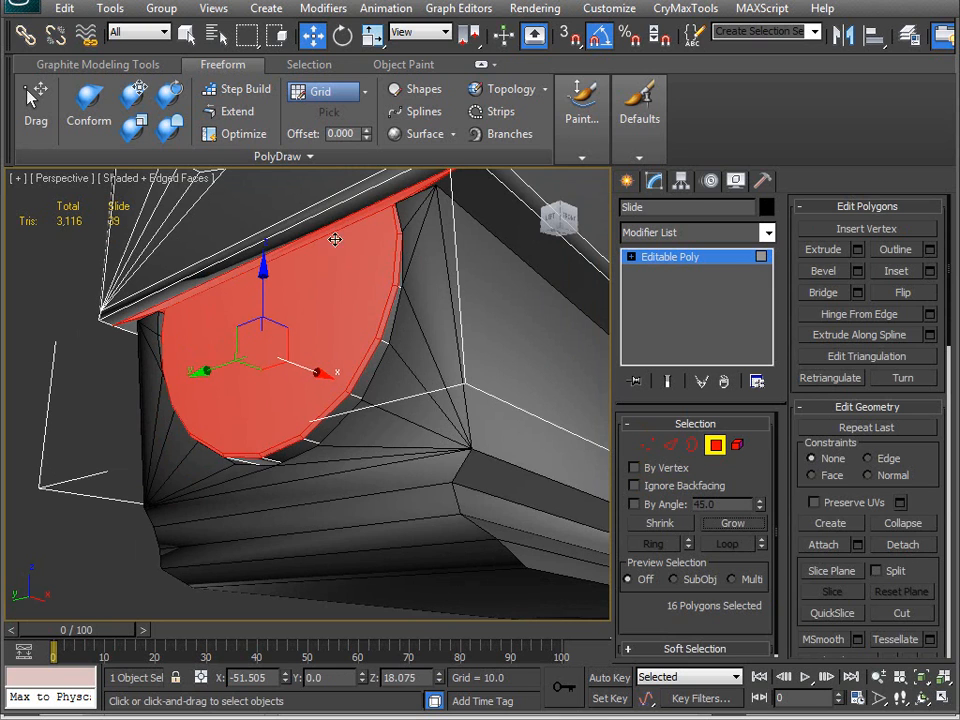
alt+drag(424, 174, 416, 178)
alt+middle_drag(294, 356, 344, 311)
alt+click(72, 330)
alt+middle_drag(156, 388, 275, 380)
drag(320, 359, 349, 364)
alt+middle_drag(349, 364, 325, 462)
scroll(203, 419, up, 1)
scroll(203, 419, down, 1)
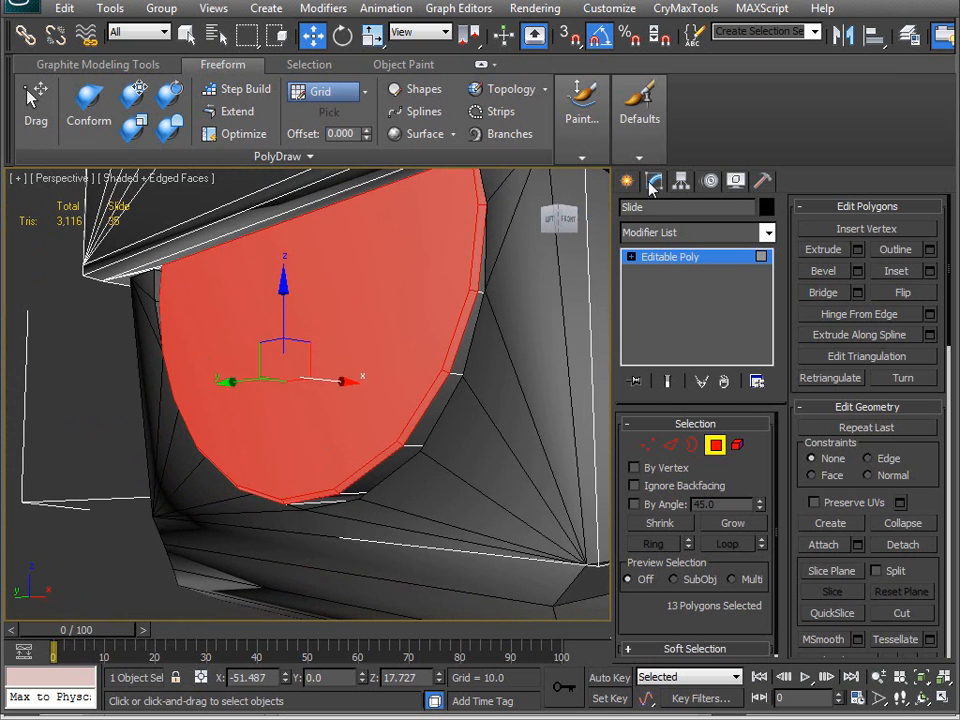
Apply a Skew modifier to the selected plate polygons with an amount of -0.68 on the Z axis.
click(768, 233)
scroll(775, 540, up, 2)
scroll(770, 560, down, 15)
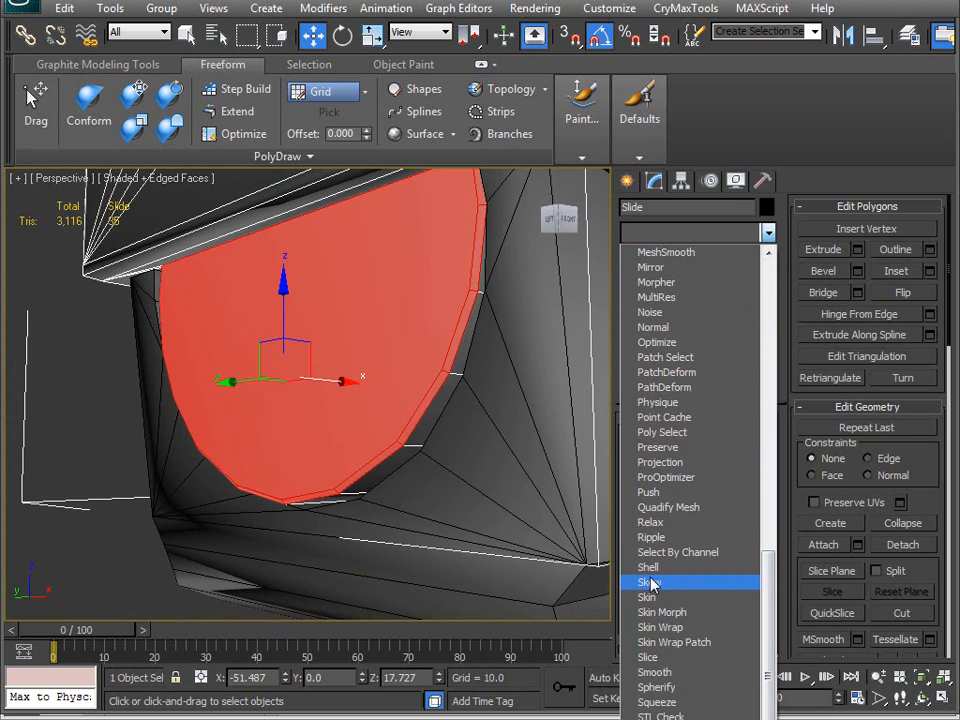
click(650, 582)
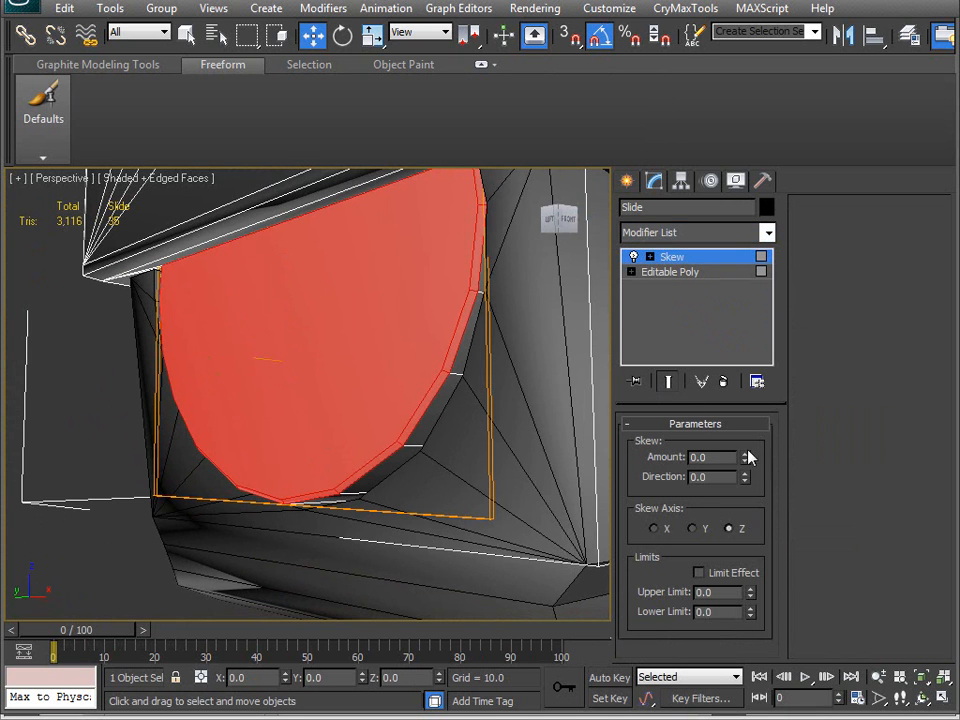
drag(748, 460, 698, 447)
alt+middle_drag(462, 365, 396, 334)
middle_drag(150, 370, 331, 329)
key(z)
middle_drag(296, 392, 498, 370)
middle_drag(422, 379, 600, 360)
middle_drag(492, 366, 161, 396)
middle_drag(338, 381, 205, 389)
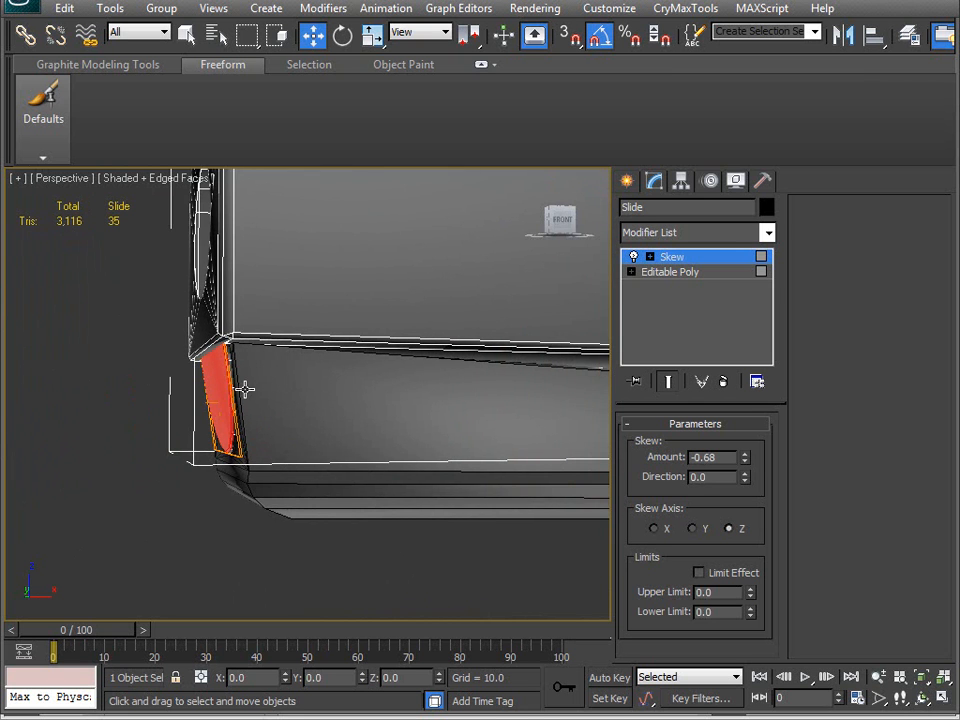
Set the skew amount to -0.58 against the grip's sloped front in the wireframe front view and collapse the stack to Editable Poly.
key(f)
scroll(242, 388, up, 4)
scroll(465, 369, up, 6)
scroll(475, 378, up, 3)
middle_drag(550, 380, 210, 403)
scroll(321, 387, up, 3)
mouse_move(395, 356)
middle_down()
mouse_move(370, 428)
mouse_move(371, 490)
mouse_move(364, 463)
mouse_move(336, 484)
mouse_move(332, 471)
middle_up()
key(F3)
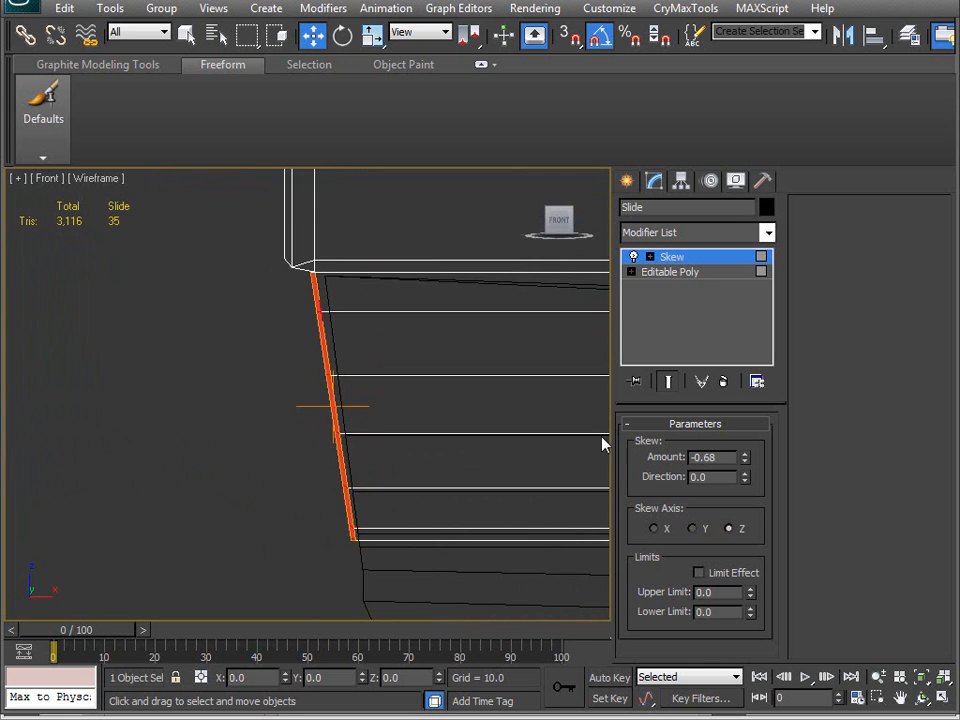
drag(743, 459, 703, 408)
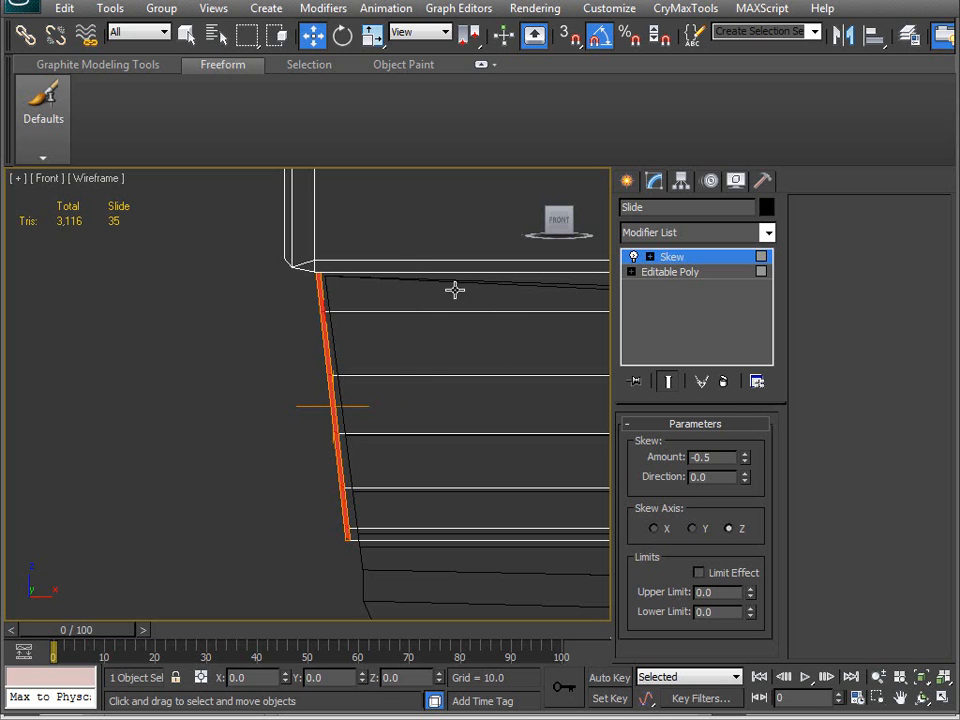
drag(746, 466, 739, 457)
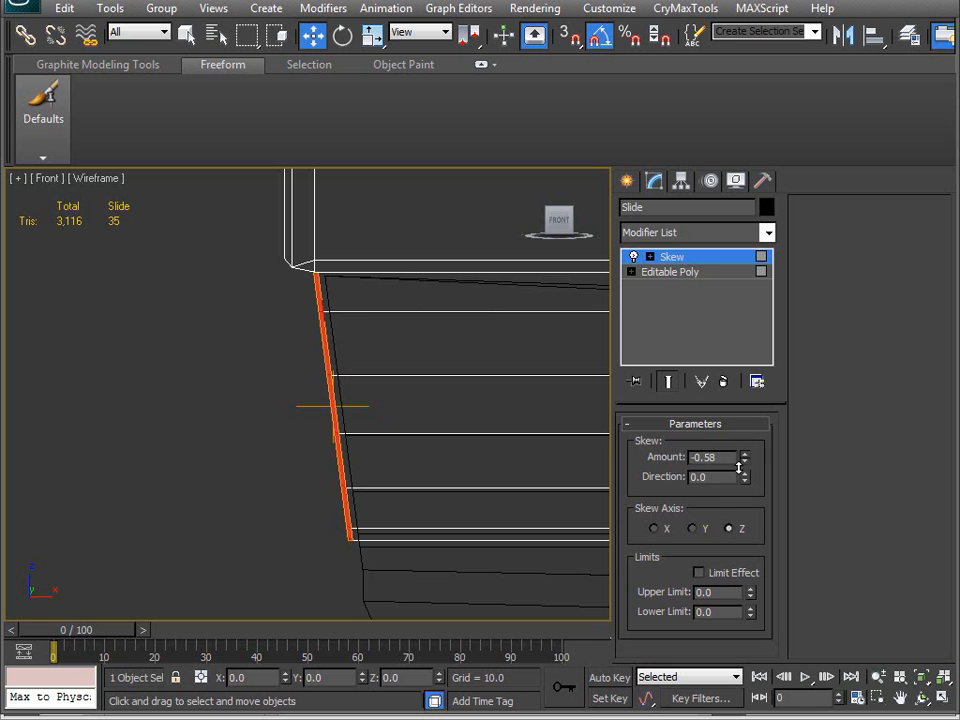
middle_drag(465, 431, 452, 406)
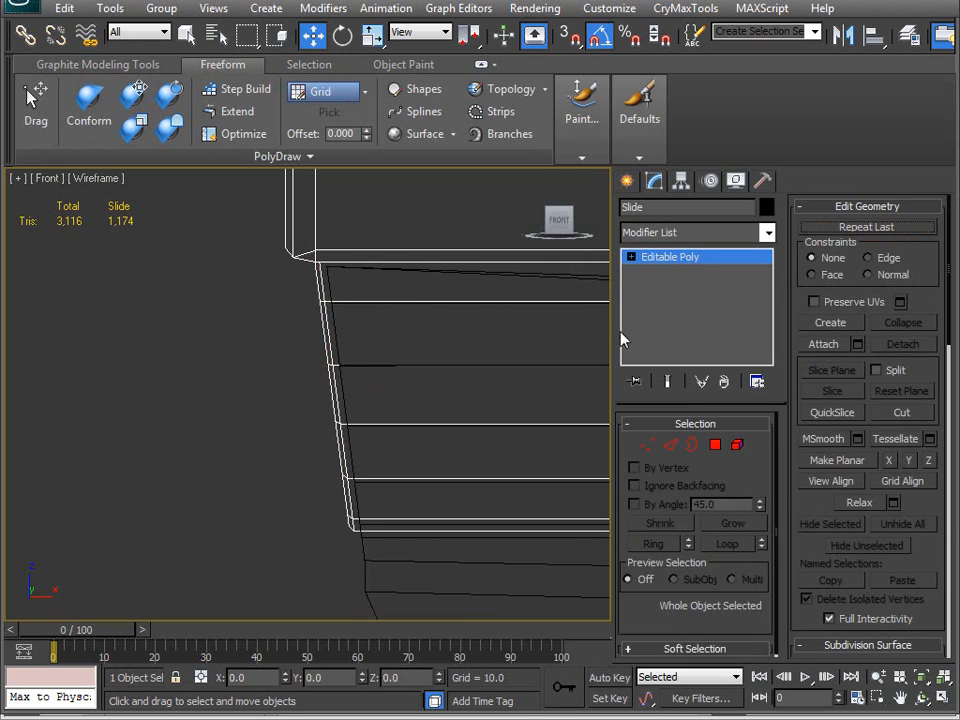
Move the slide's 13 plate polygons along X to about -51.349, close to the grip's front edge.
key(4)
middle_drag(422, 336, 357, 349)
drag(416, 409, 427, 410)
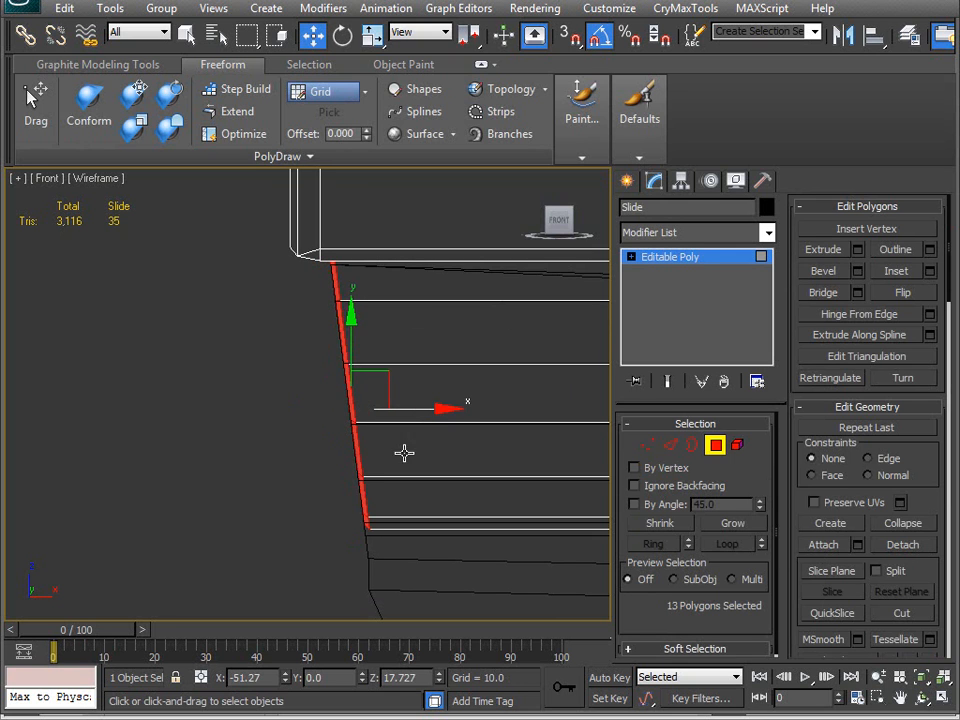
scroll(412, 440, up, 3)
middle_drag(407, 450, 364, 439)
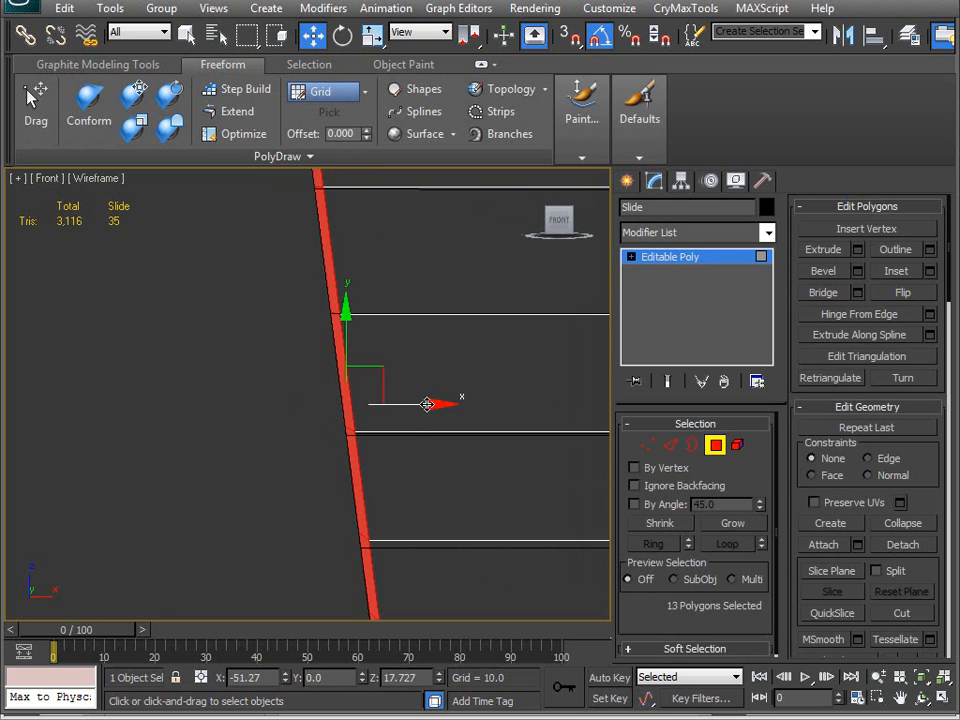
drag(423, 404, 417, 405)
middle_drag(409, 484, 381, 422)
scroll(388, 446, down, 2)
middle_drag(334, 514, 349, 358)
Leave polygon editing, deselect the slide and show the pistol in shaded perspective without edged faces.
key(v)
key(p)
scroll(353, 364, down, 1)
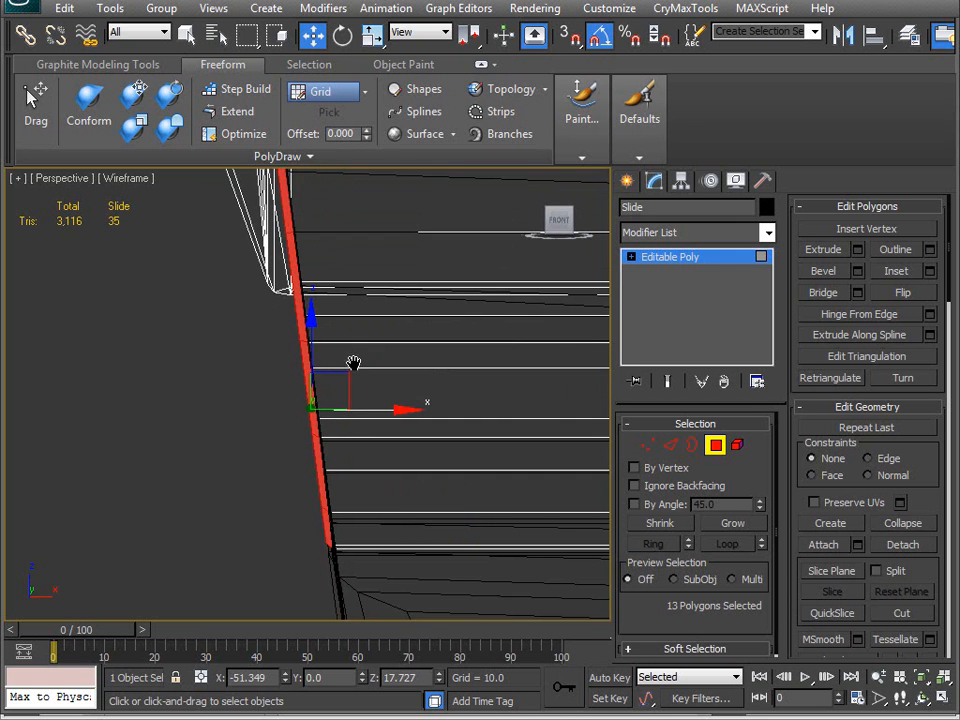
scroll(353, 364, down, 2)
key(F3)
mouse_move(257, 426)
alt+middle_down()
mouse_move(345, 459)
mouse_move(491, 422)
mouse_move(405, 405)
mouse_move(272, 429)
mouse_move(261, 437)
mouse_move(484, 436)
mouse_move(369, 467)
mouse_move(270, 461)
mouse_move(222, 478)
mouse_move(317, 433)
mouse_move(332, 379)
mouse_move(294, 465)
mouse_move(237, 479)
mouse_move(407, 437)
mouse_move(279, 455)
mouse_move(264, 484)
mouse_move(326, 495)
mouse_move(257, 480)
mouse_move(305, 496)
mouse_move(377, 435)
mouse_move(285, 360)
alt+middle_up()
click(484, 436)
click(715, 445)
click(505, 435)
key(F4)
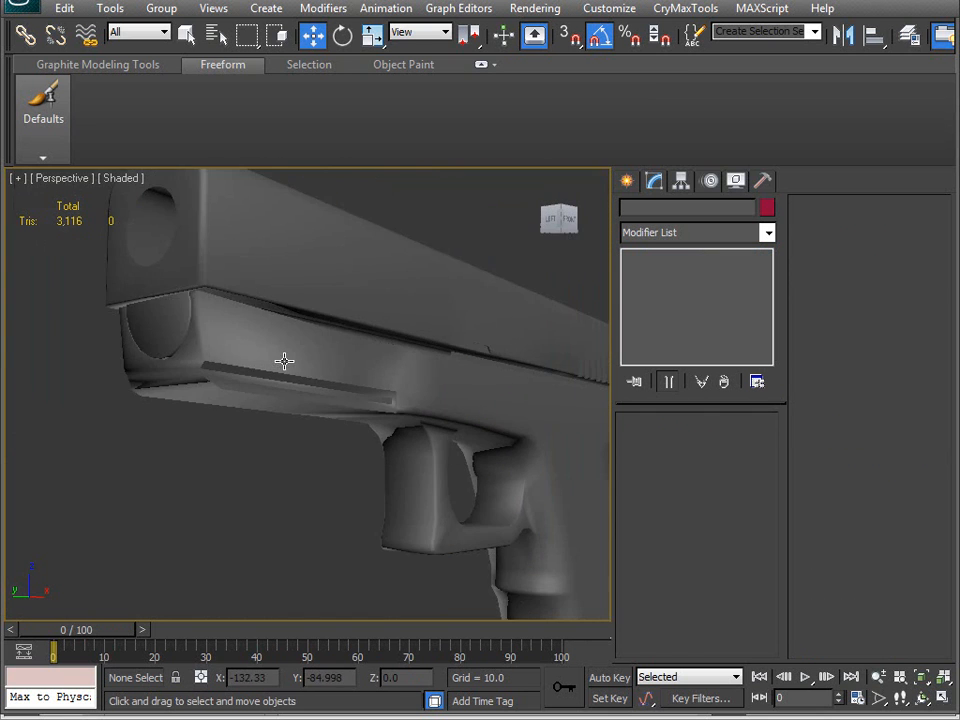
mouse_move(390, 459)
alt+middle_down()
mouse_move(323, 482)
mouse_move(345, 469)
mouse_move(244, 388)
mouse_move(315, 403)
mouse_move(466, 346)
mouse_move(456, 461)
mouse_move(456, 437)
mouse_move(196, 436)
mouse_move(219, 405)
mouse_move(279, 381)
mouse_move(443, 443)
mouse_move(374, 440)
mouse_move(540, 403)
mouse_move(356, 407)
mouse_move(371, 349)
mouse_move(272, 399)
mouse_move(390, 446)
mouse_move(431, 396)
mouse_move(380, 468)
mouse_move(390, 440)
alt+middle_up()
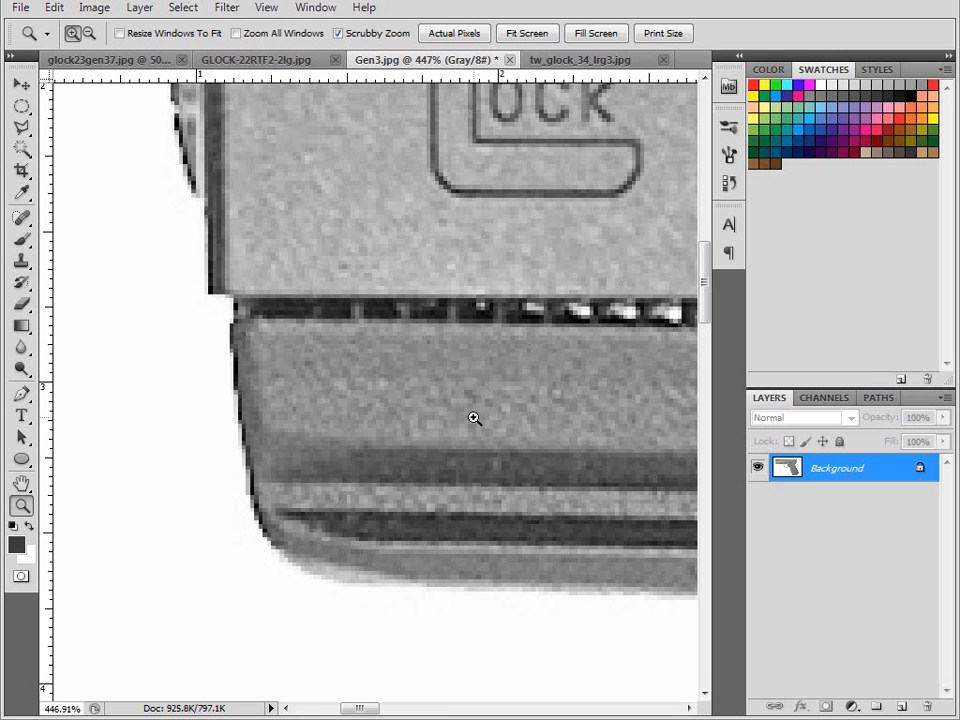
Switch to Photoshop and examine the frame's pins, slide stop, takedown lever and trigger area in Gen3.jpg.
alt+drag(474, 418, 444, 446)
drag(631, 386, 310, 383)
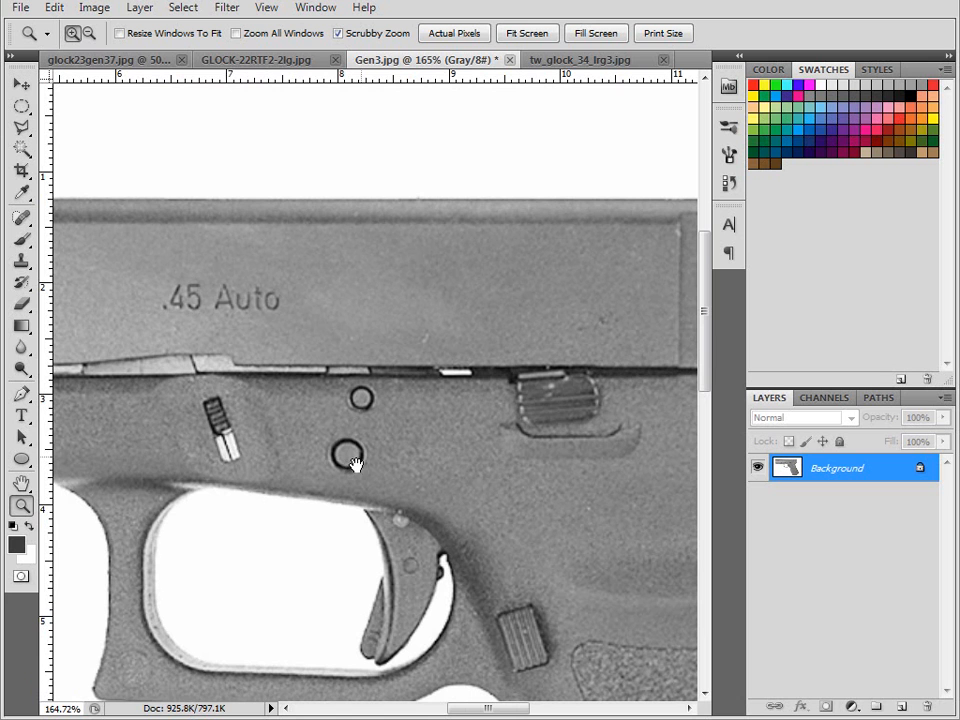
drag(465, 431, 270, 374)
drag(204, 396, 455, 381)
drag(151, 366, 226, 391)
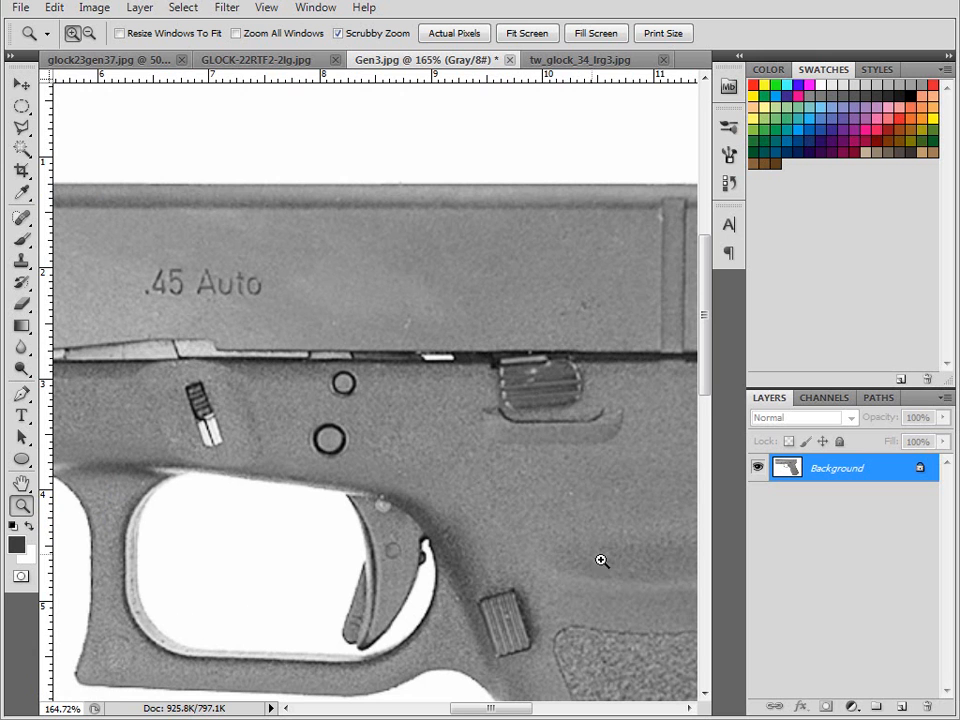
drag(290, 456, 318, 436)
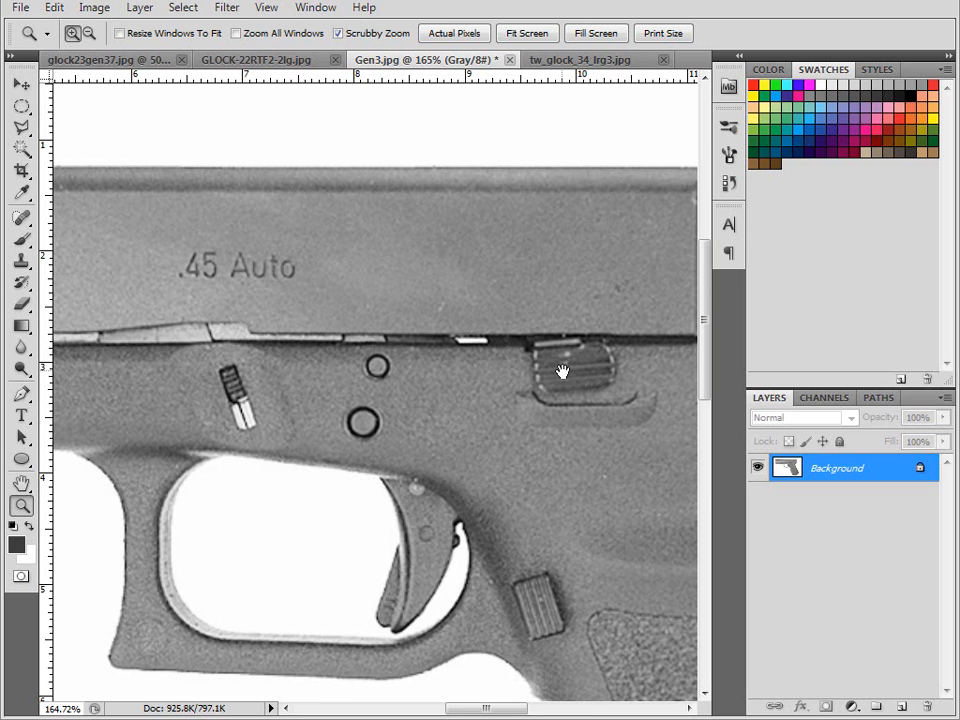
drag(564, 373, 556, 420)
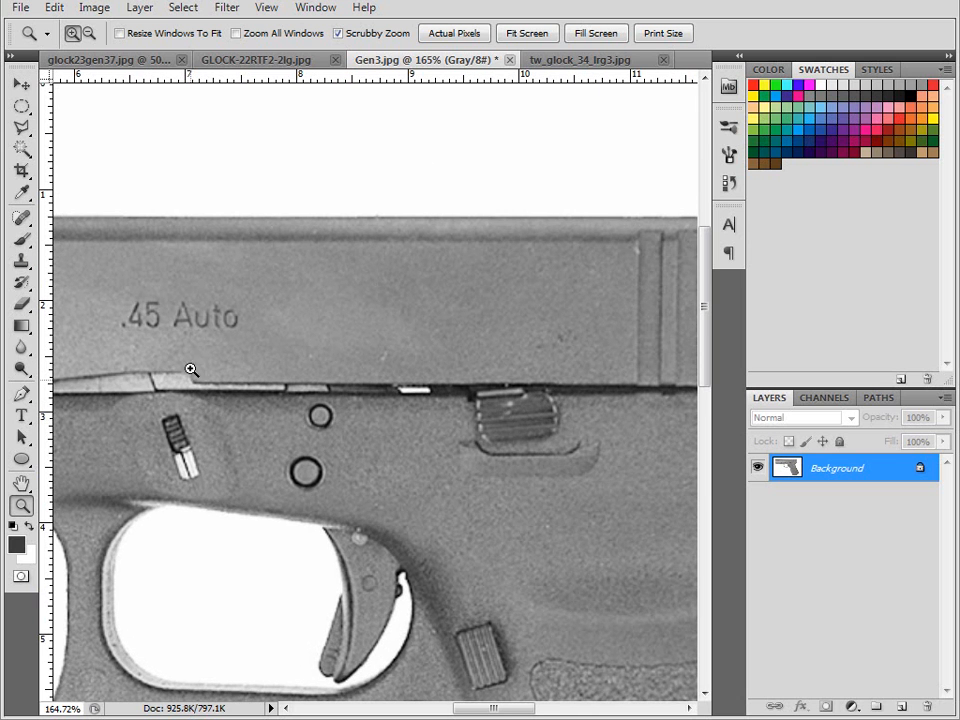
drag(365, 499, 348, 374)
drag(453, 392, 367, 408)
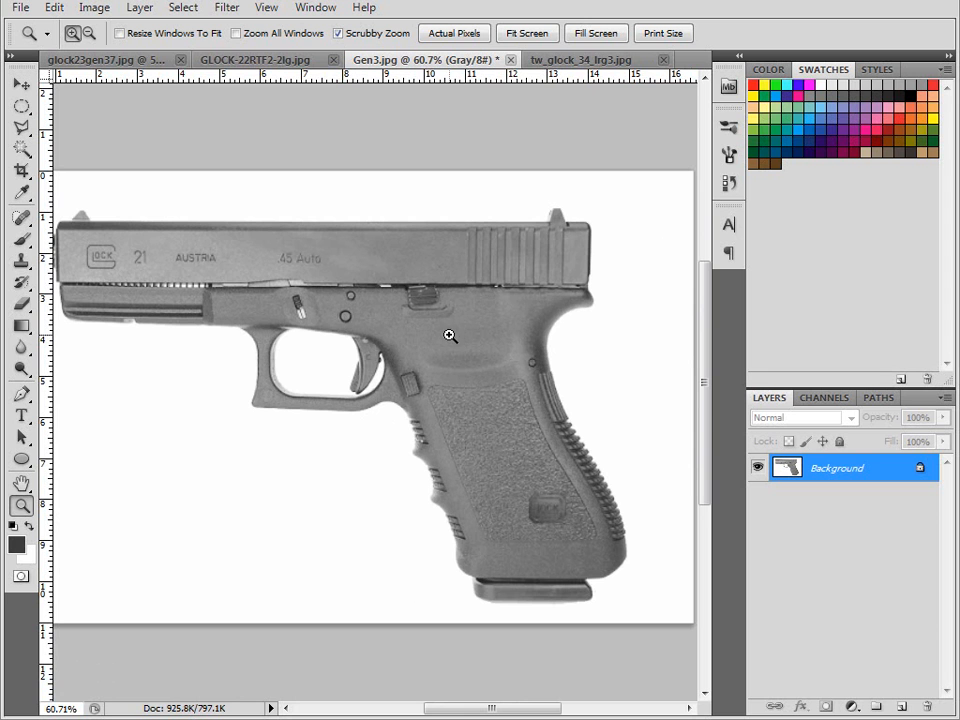
Examine the pistol's overall side profile in Gen3.jpg, from the muzzle and trigger guard to the grip and magazine base.
drag(337, 432, 403, 448)
key(ctrl+r)
drag(199, 302, 251, 398)
drag(488, 500, 492, 418)
drag(349, 384, 285, 467)
key(ctrl+r)
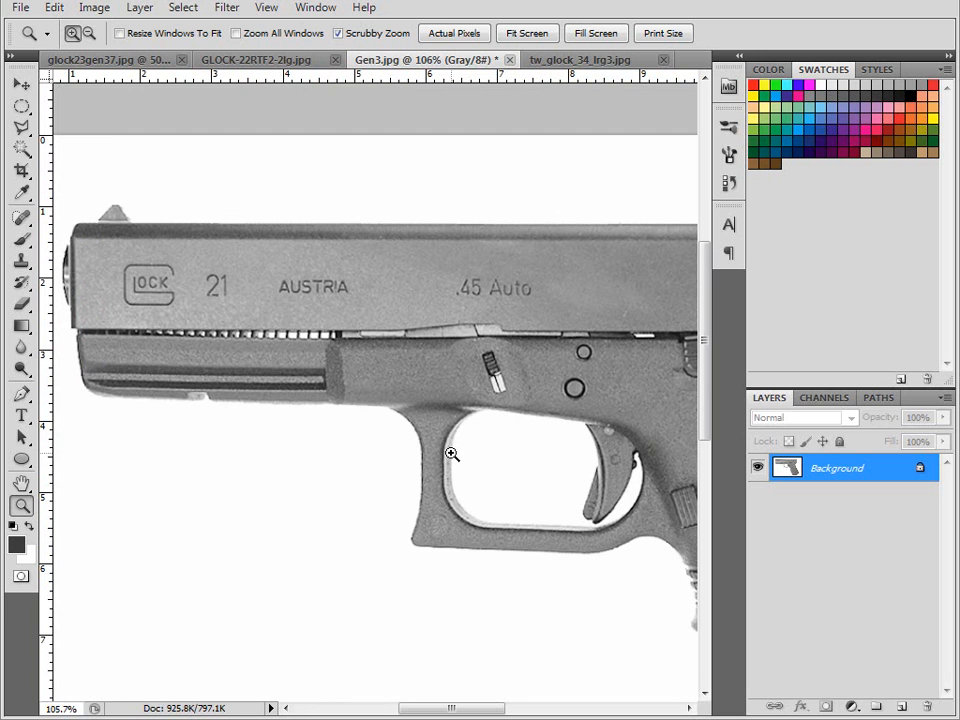
drag(618, 440, 458, 349)
drag(476, 396, 446, 429)
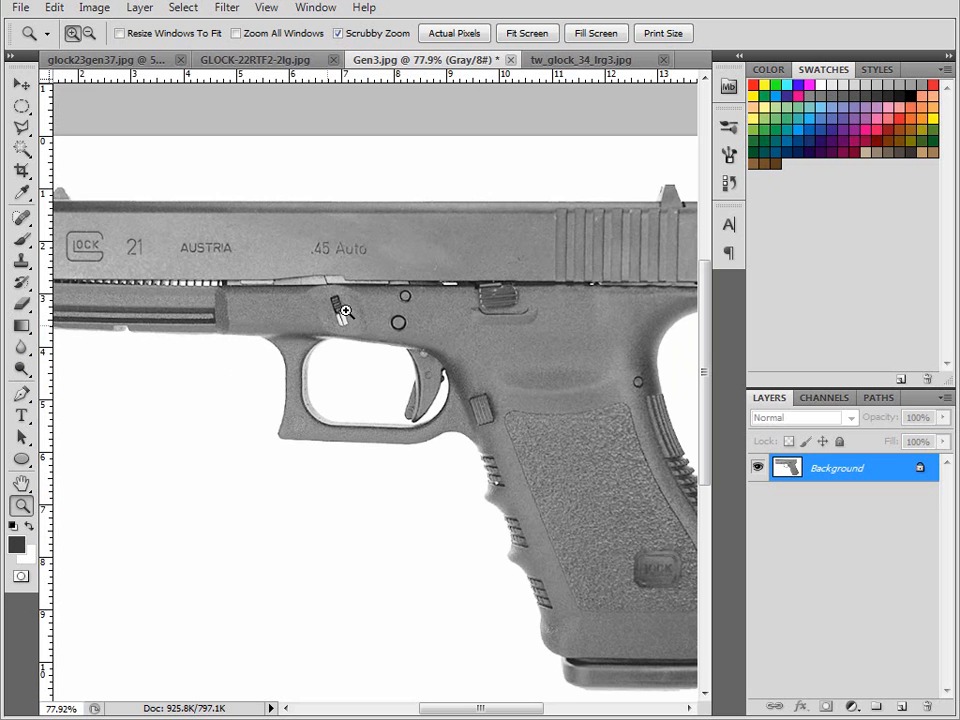
drag(510, 439, 399, 413)
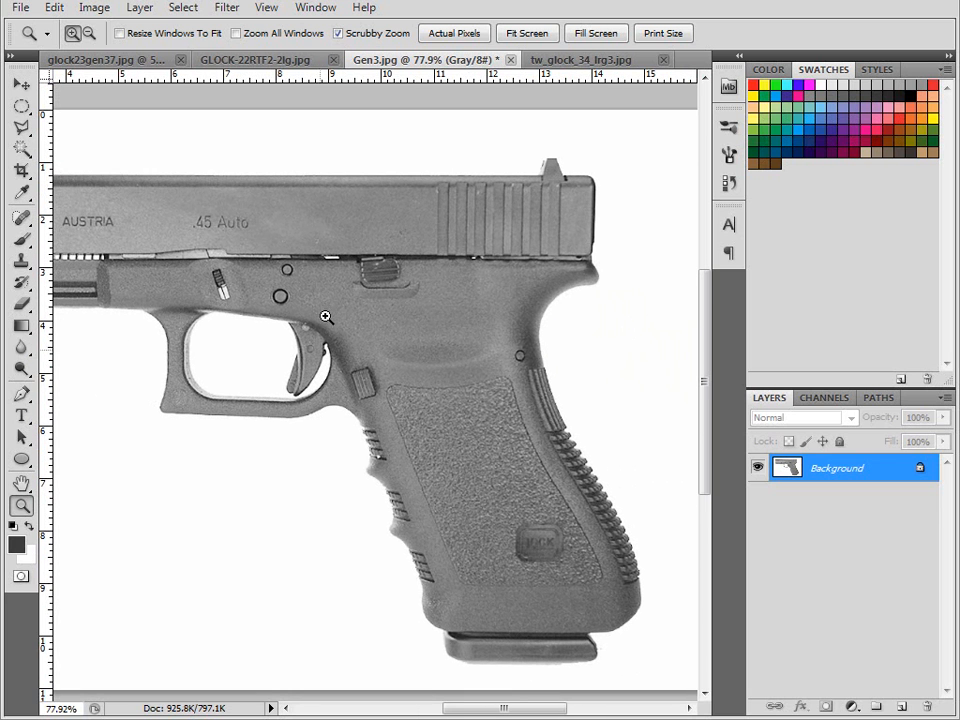
drag(302, 471, 416, 456)
drag(243, 364, 456, 510)
drag(332, 395, 369, 343)
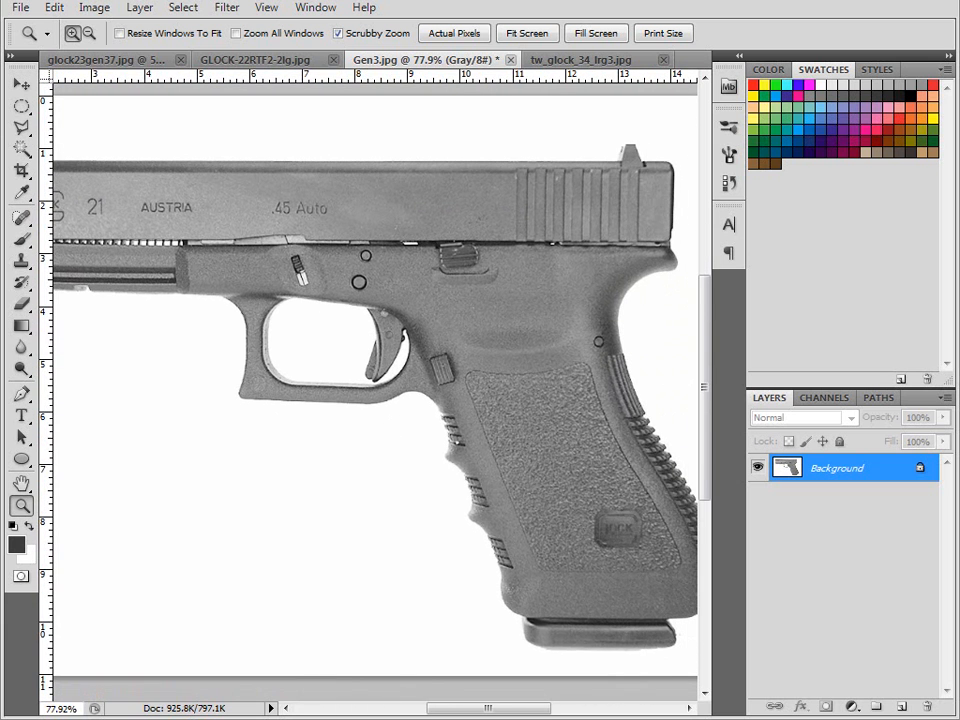